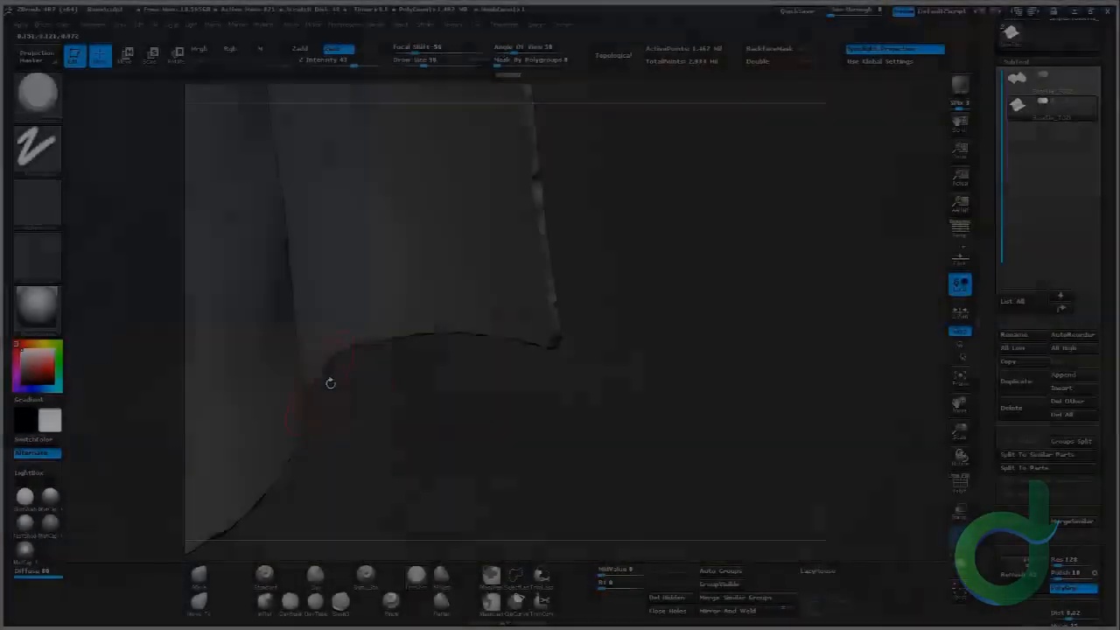
left_click_drag(327, 380, 425, 350)
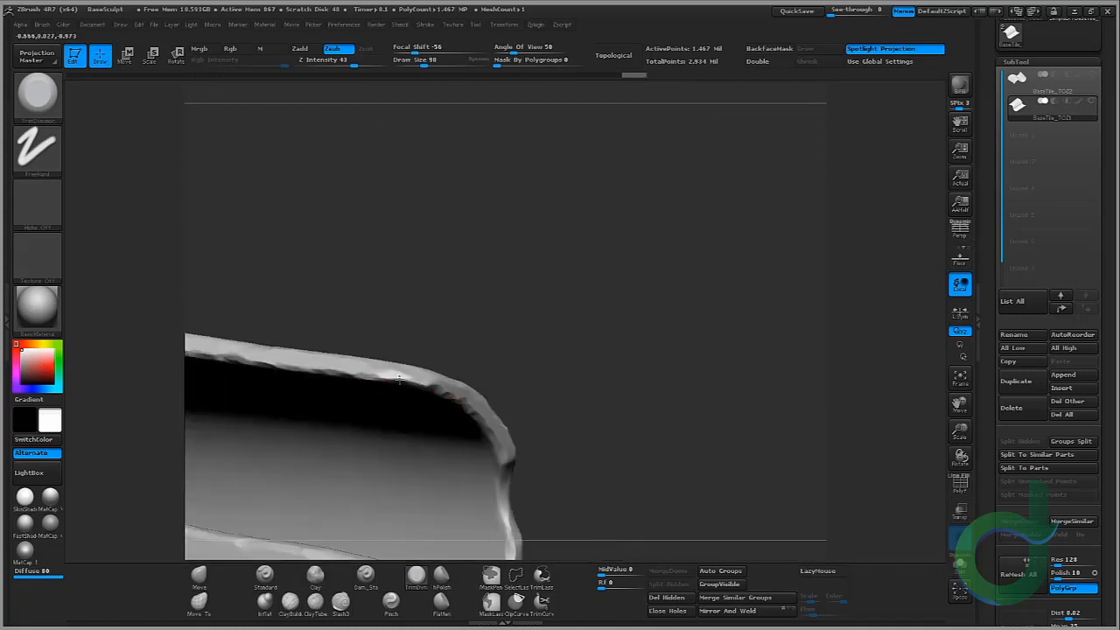
Step: Sculpt damage along the tile's broken edge and reduce the brush draw size
left_click_drag(378, 368, 421, 372)
key("bracketleft")
key("bracketleft")
key("bracketleft")
key("bracketleft")
left_click(420, 62)
left_click(407, 49)
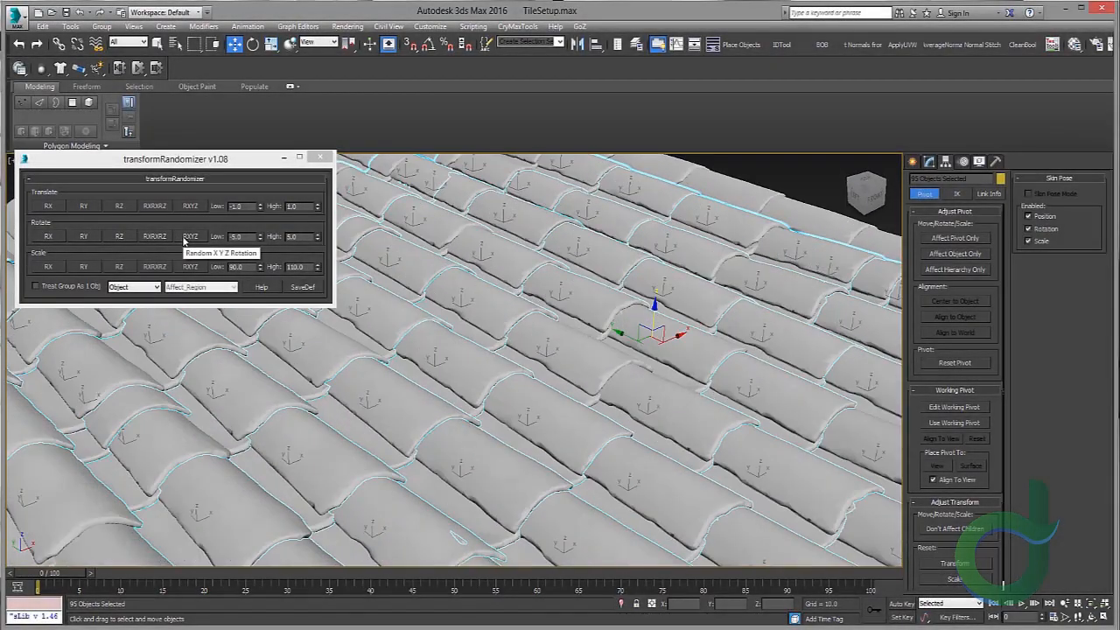
Step: Apply a random XYZ rotation to the selected roof tiles with transformRandomizer
left_click(190, 241)
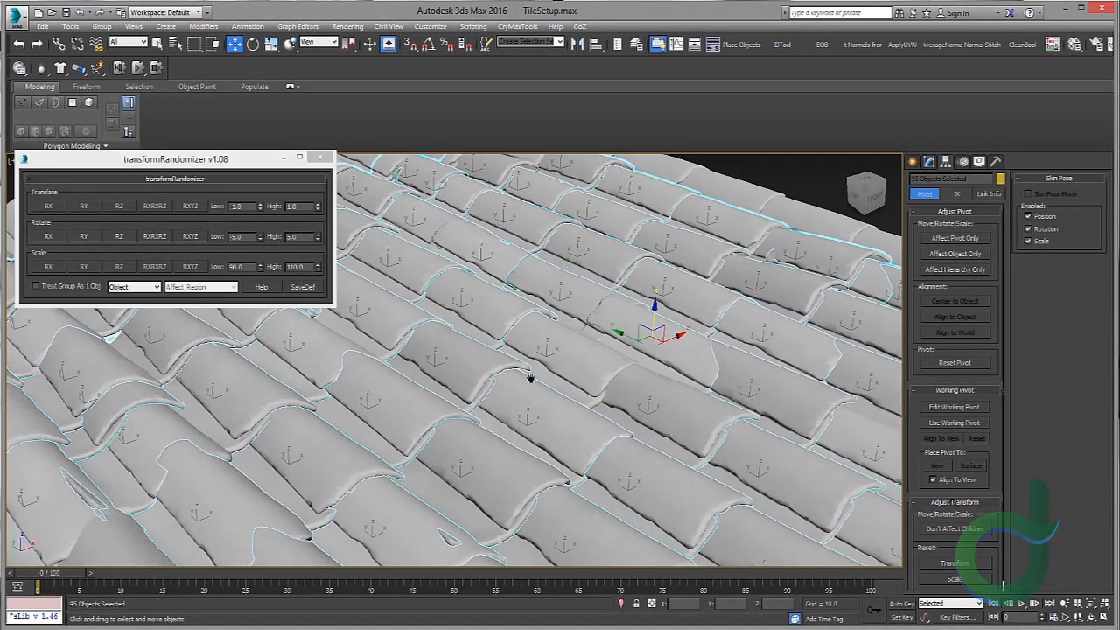
middle_click_drag(530, 378, 568, 288, "alt")
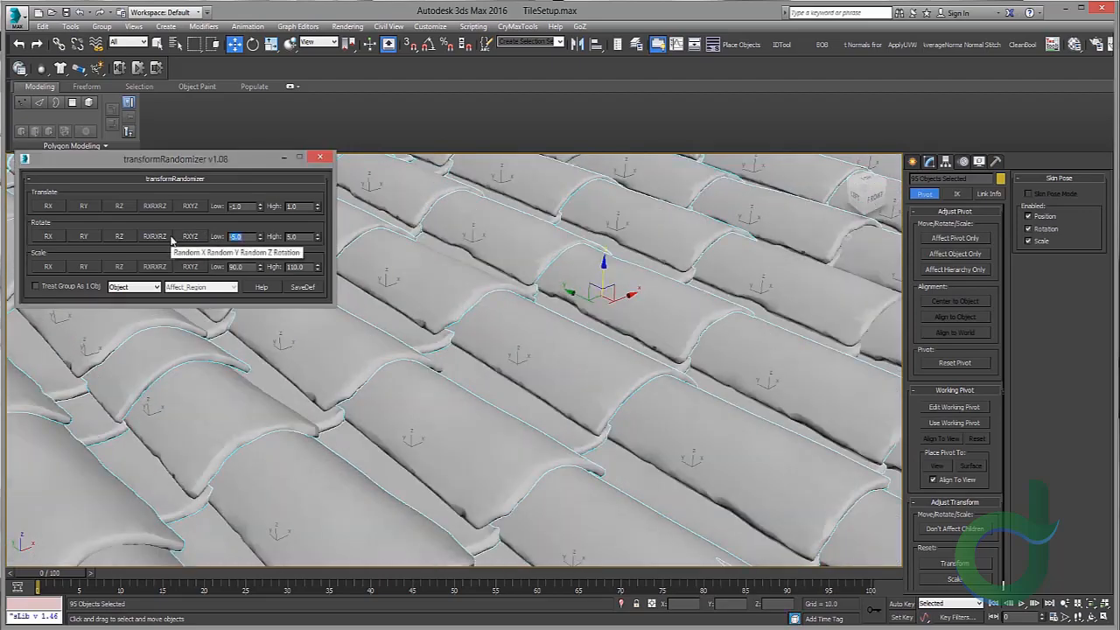
Step: Set the rotation range to Low -3 and High 3, then apply random X, Y and Z rotation to the tiles
type("-3")
key("Tab")
type("3")
left_click(167, 237)
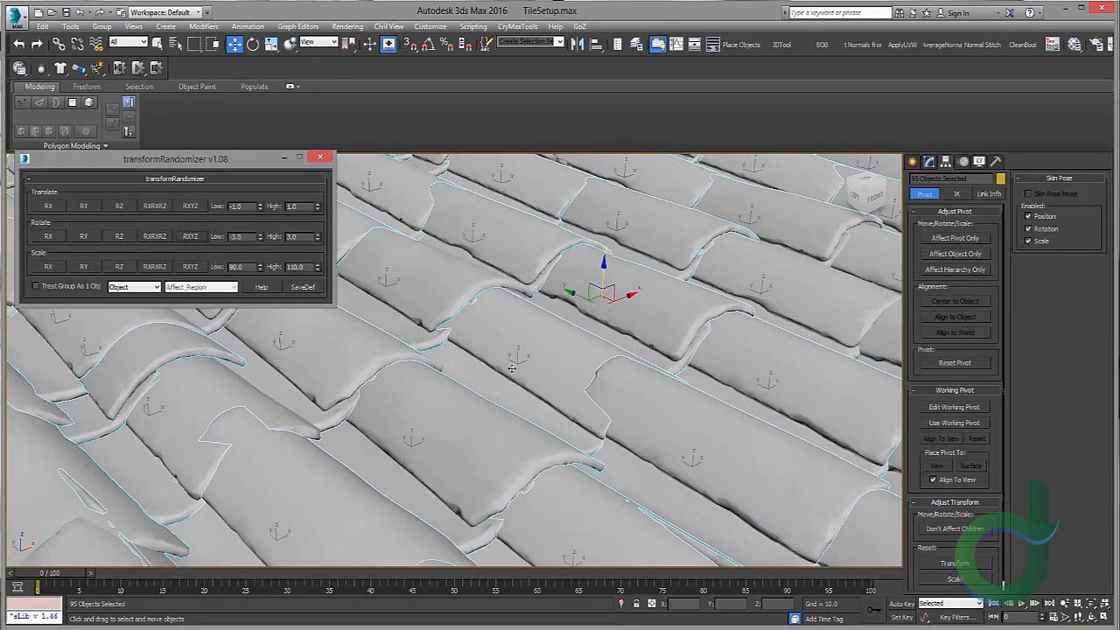
middle_click_drag(490, 377, 498, 342, "alt")
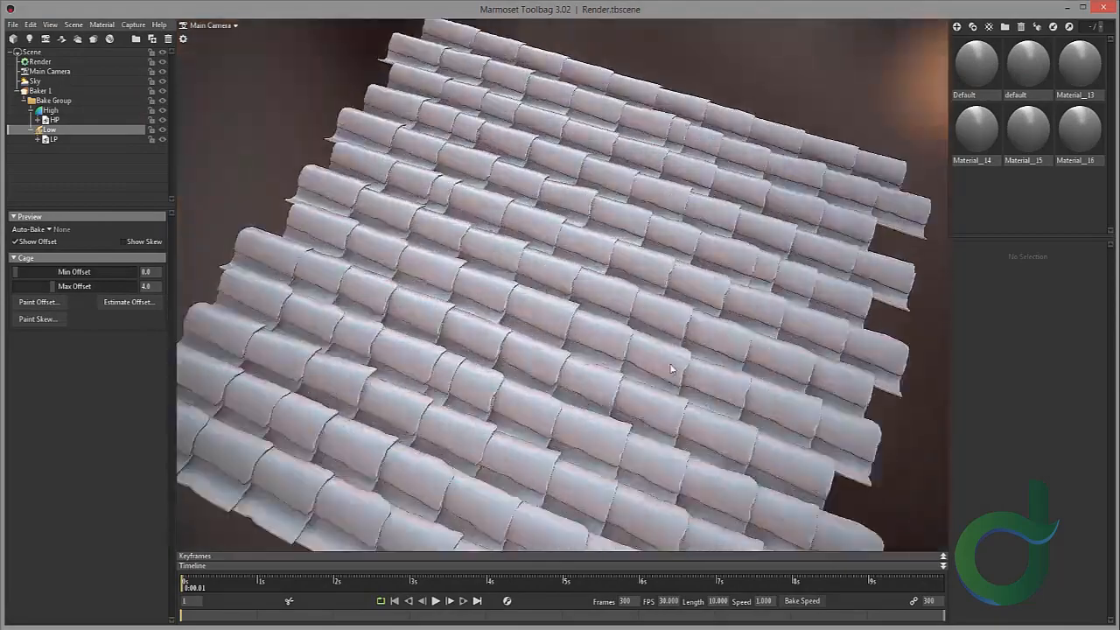
left_click_drag(672, 369, 503, 292)
scroll(602, 288, "down", 5)
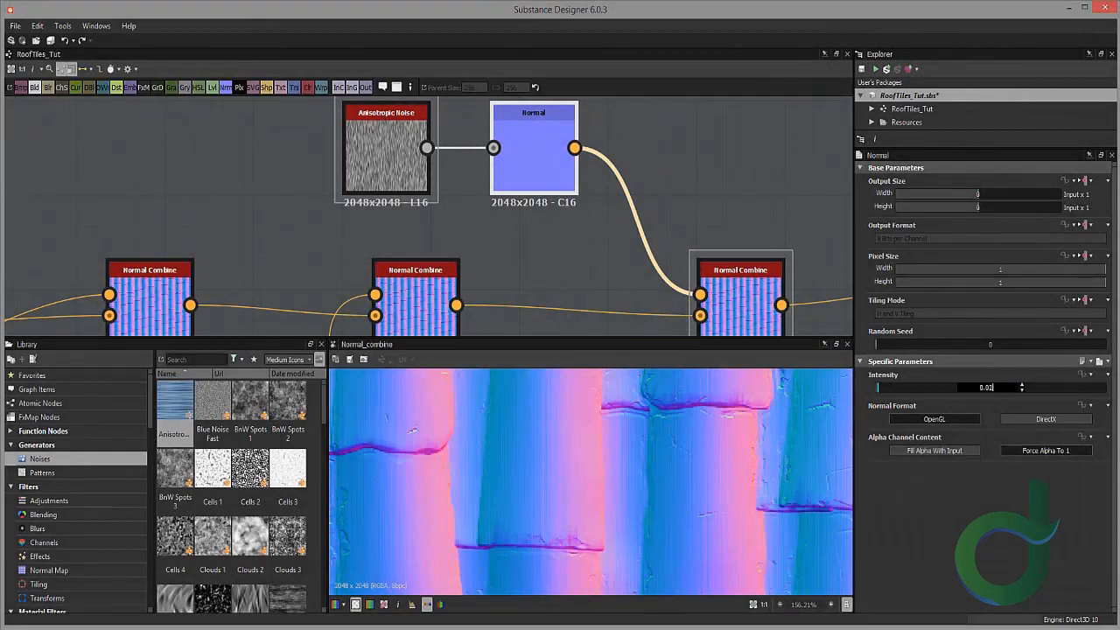
Step: Reposition the Anisotropic Noise node in the graph and open its preview
left_click(364, 171)
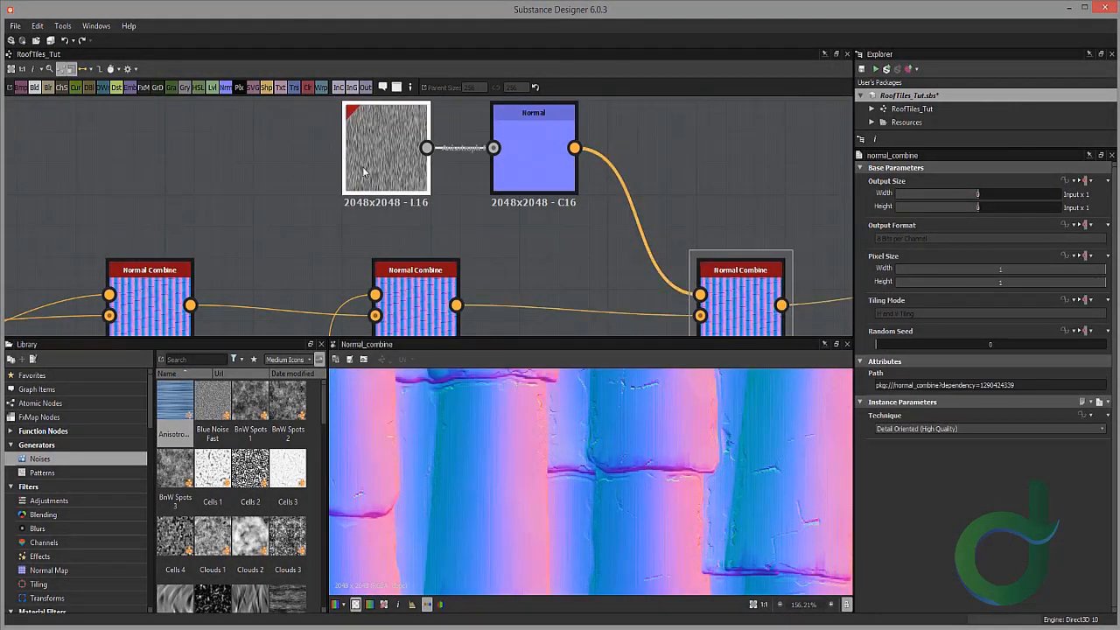
scroll(364, 170, "down", 2)
middle_click_drag(364, 170, 521, 242)
left_click_drag(521, 242, 460, 222)
left_click_drag(990, 556, 1106, 554)
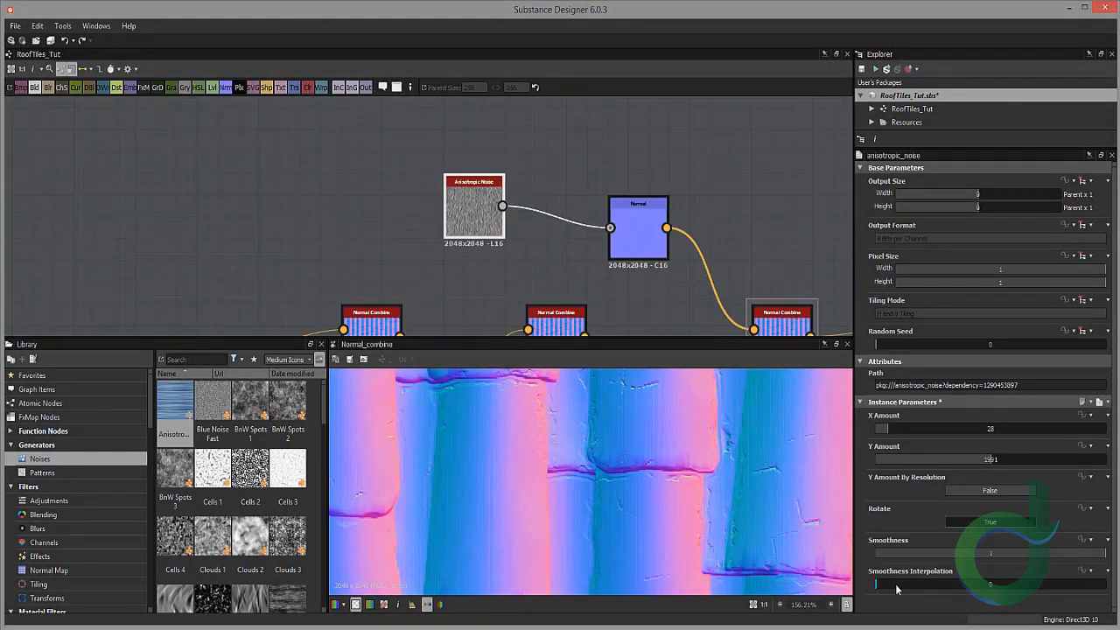
left_click_drag(473, 210, 412, 210)
double_click(412, 210)
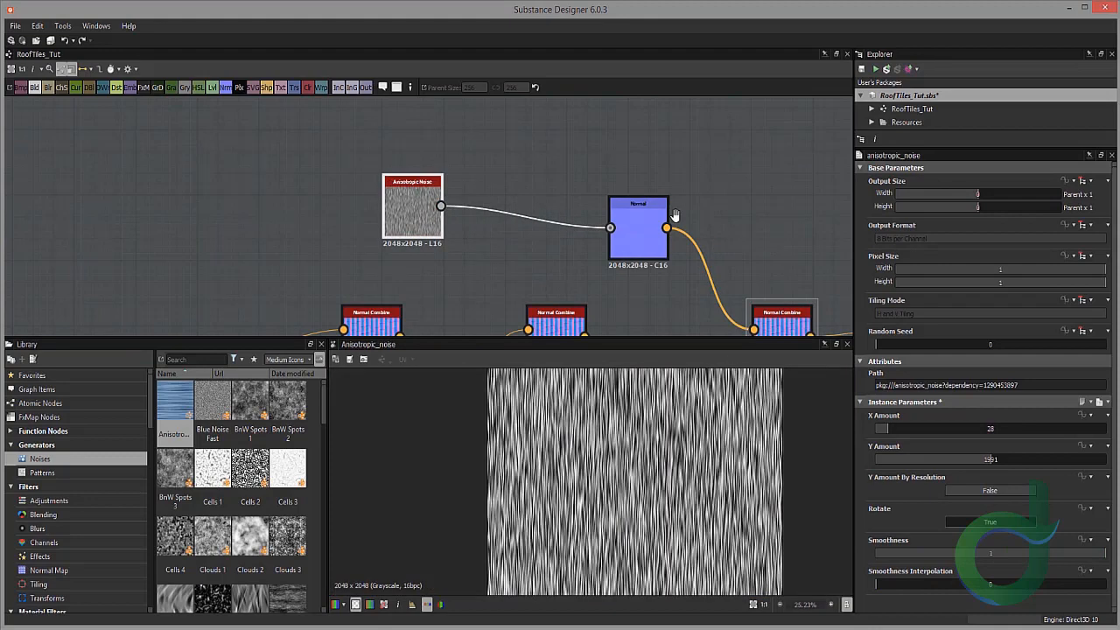
Step: Move the Anisotropic Noise and Normal nodes apart to make room between them
middle_click_drag(675, 215, 577, 138)
double_click(687, 258)
scroll(657, 443, "up", 8)
middle_click_drag(628, 479, 626, 530)
scroll(324, 131, "down", 1)
middle_click_drag(323, 131, 411, 213)
left_click_drag(412, 214, 344, 213)
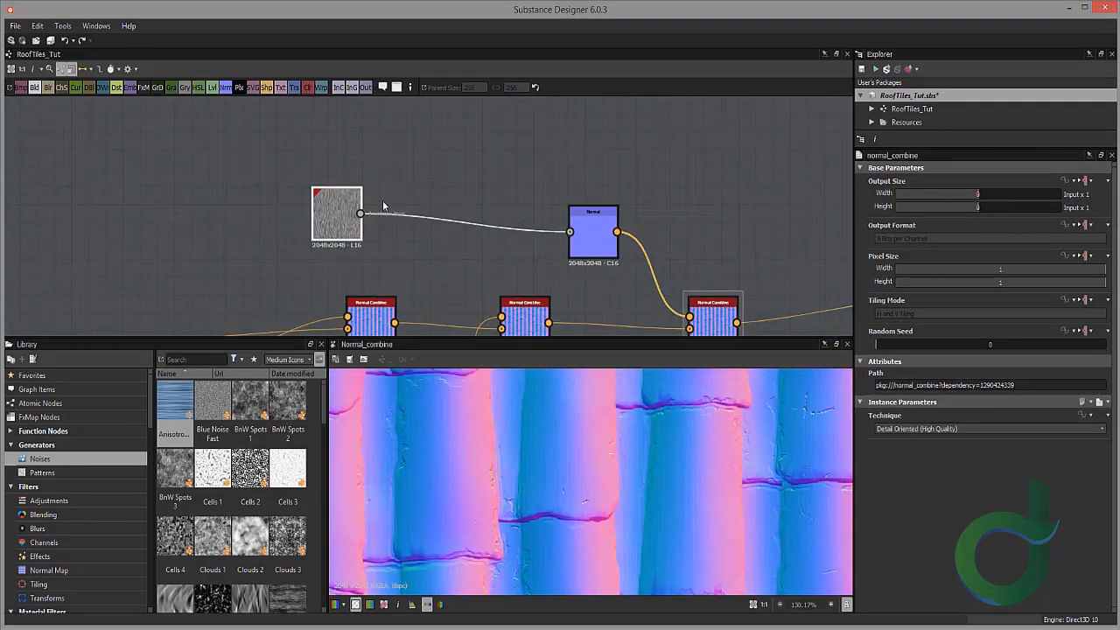
Step: Insert a Blend node on the link between the Anisotropic Noise and Normal nodes
left_click(411, 217)
key("space")
type("ble")
key("Return")
Step: Add a BnW Spots 1 noise node above the Anisotropic Noise node
left_click(253, 403)
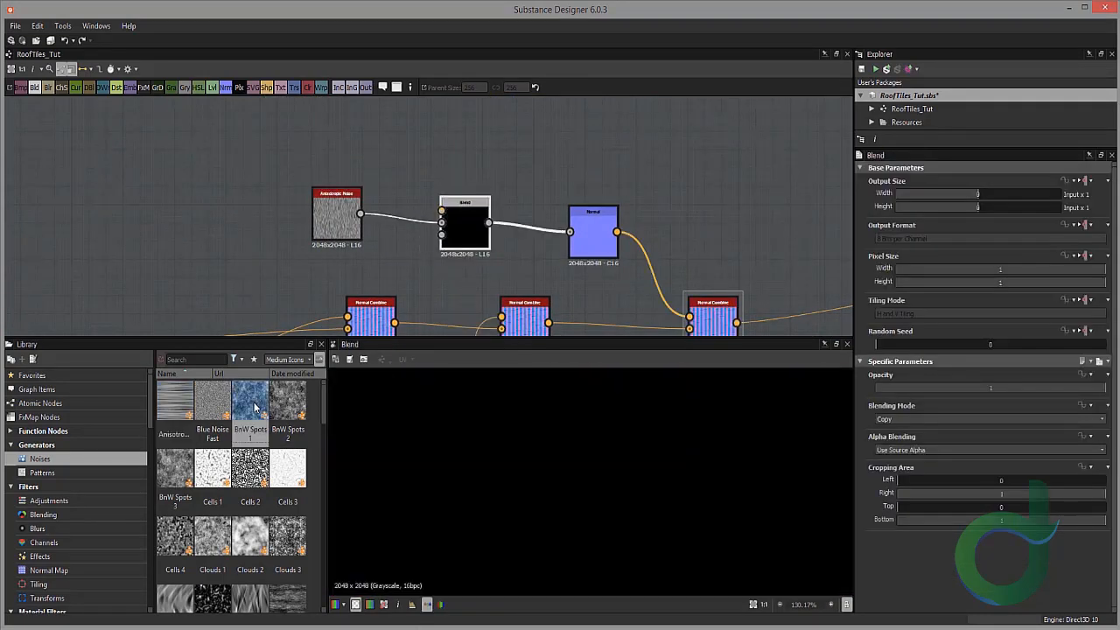
left_click_drag(254, 406, 321, 123)
left_click_drag(335, 204, 326, 223)
left_click_drag(324, 124, 306, 142)
scroll(527, 447, "down", 10)
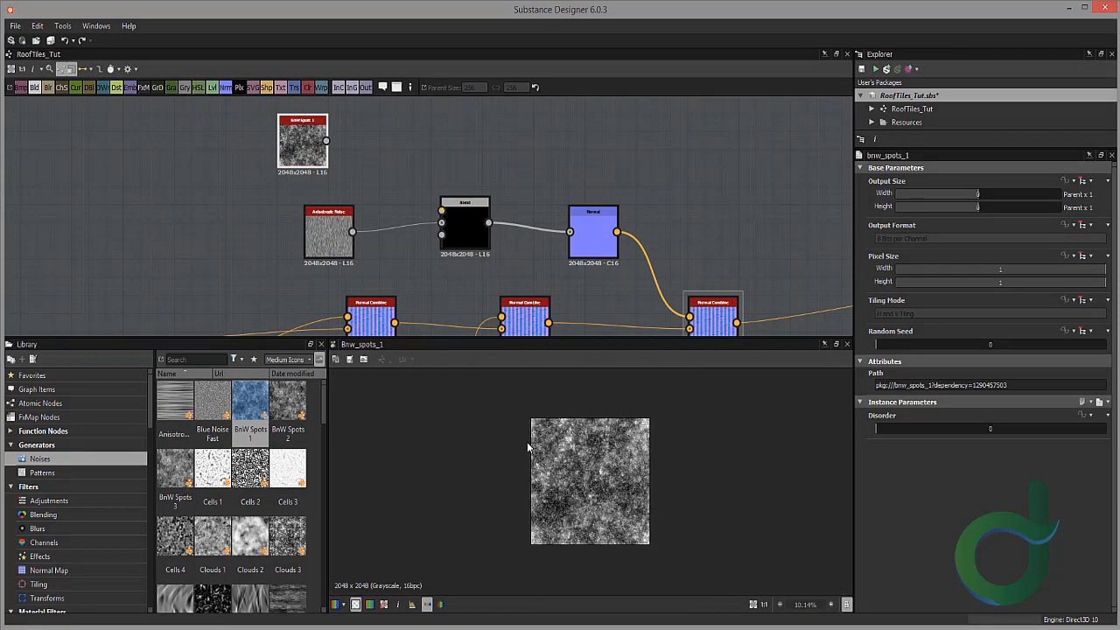
Step: Add a BnW Spots 3 noise node in its place and delete the BnW Spots 1 node
key("f")
left_click_drag(174, 464, 286, 122)
key("Delete")
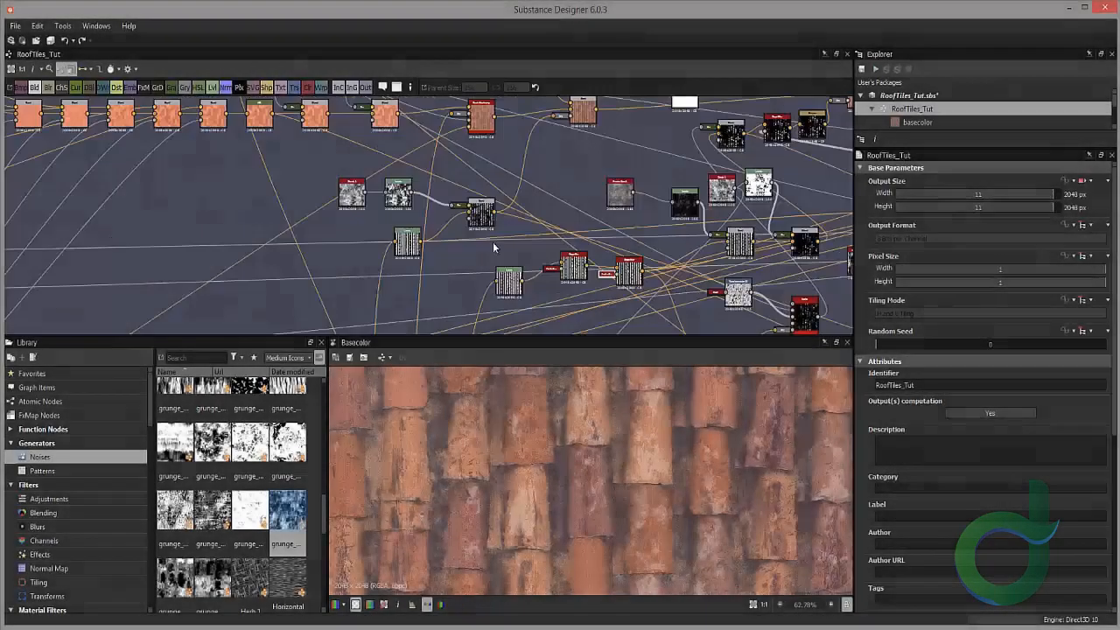
scroll(499, 219, "down", 2)
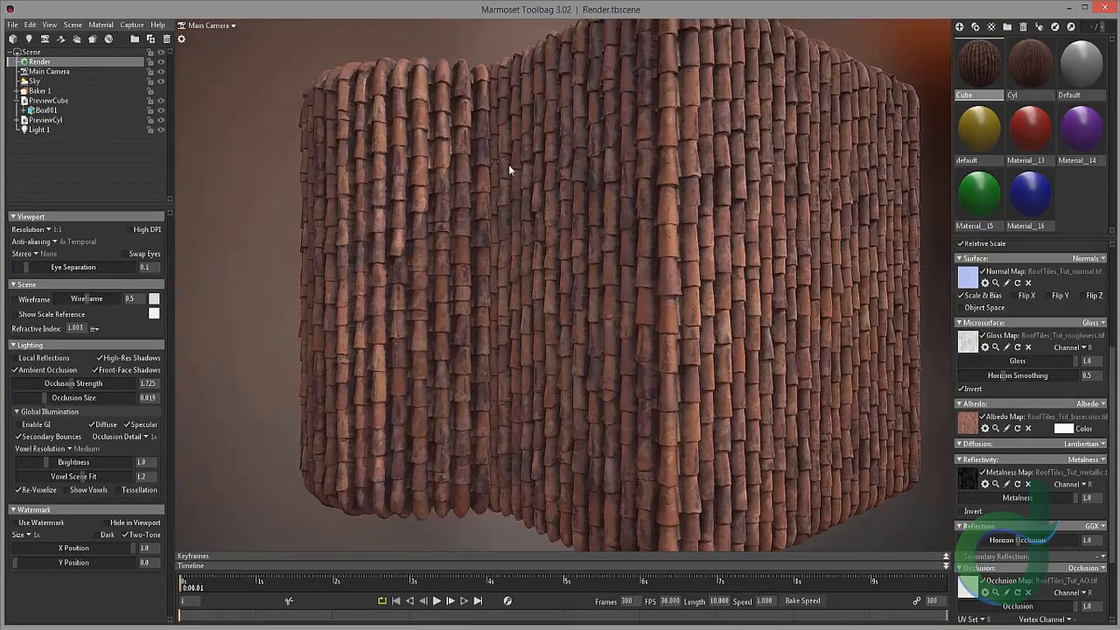
Step: Enable Global Illumination, set Occlusion Detail to 4x and raise Brightness to about 1.04
left_click(37, 425)
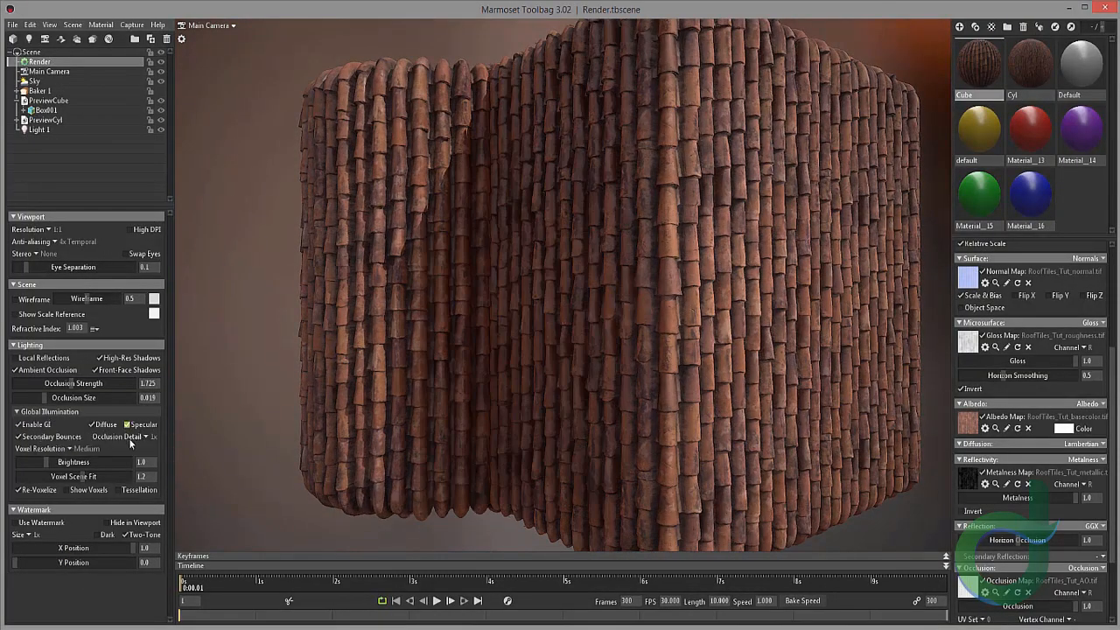
left_click(145, 438)
left_click(163, 461)
left_click_drag(46, 462, 44, 462)
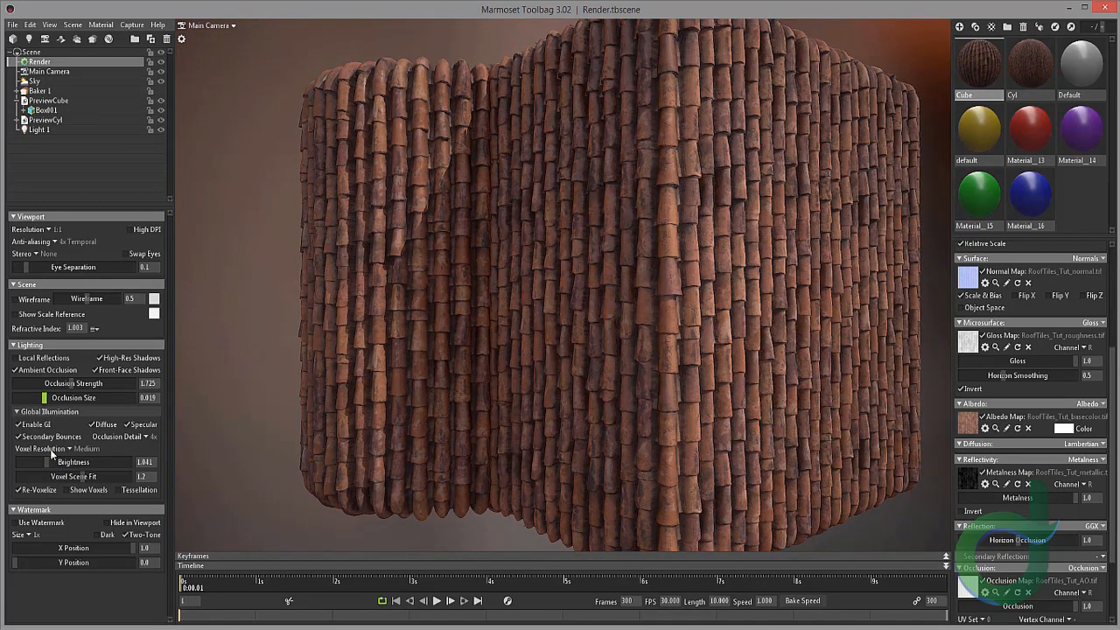
left_click_drag(338, 320, 376, 320)
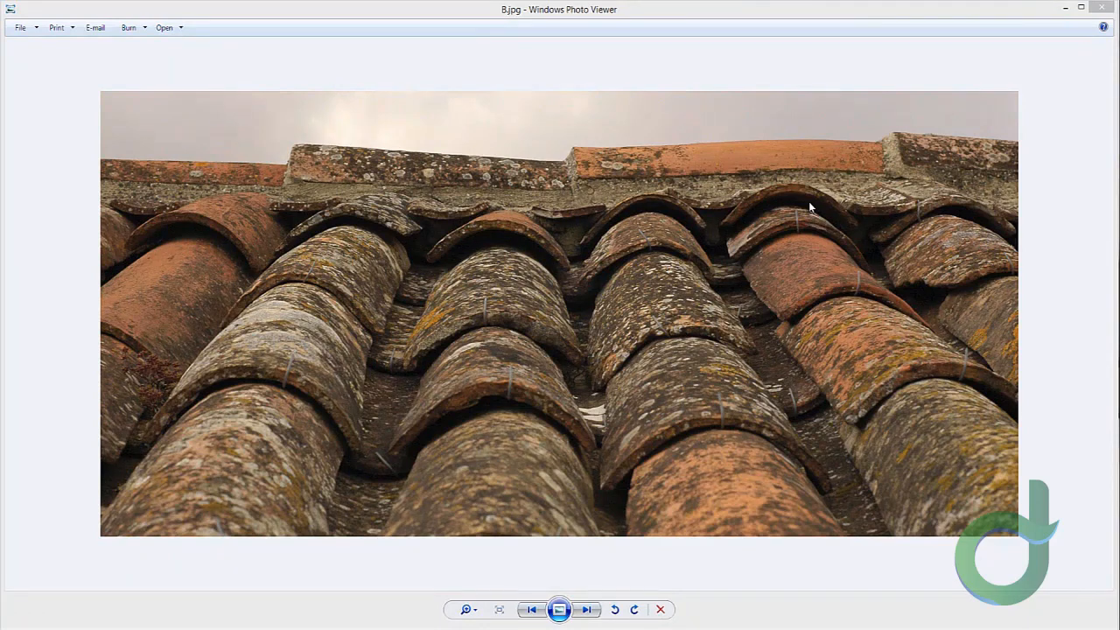
Step: Browse the reference roof photos, zooming into the ridge tiles of B.jpg
left_click(786, 277)
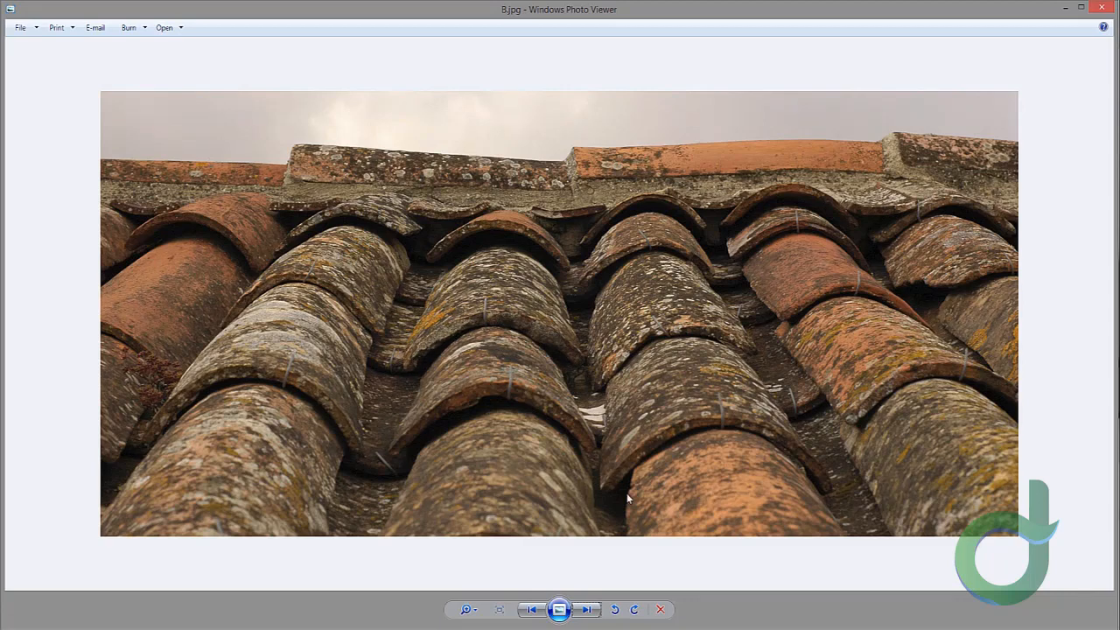
left_click(587, 614)
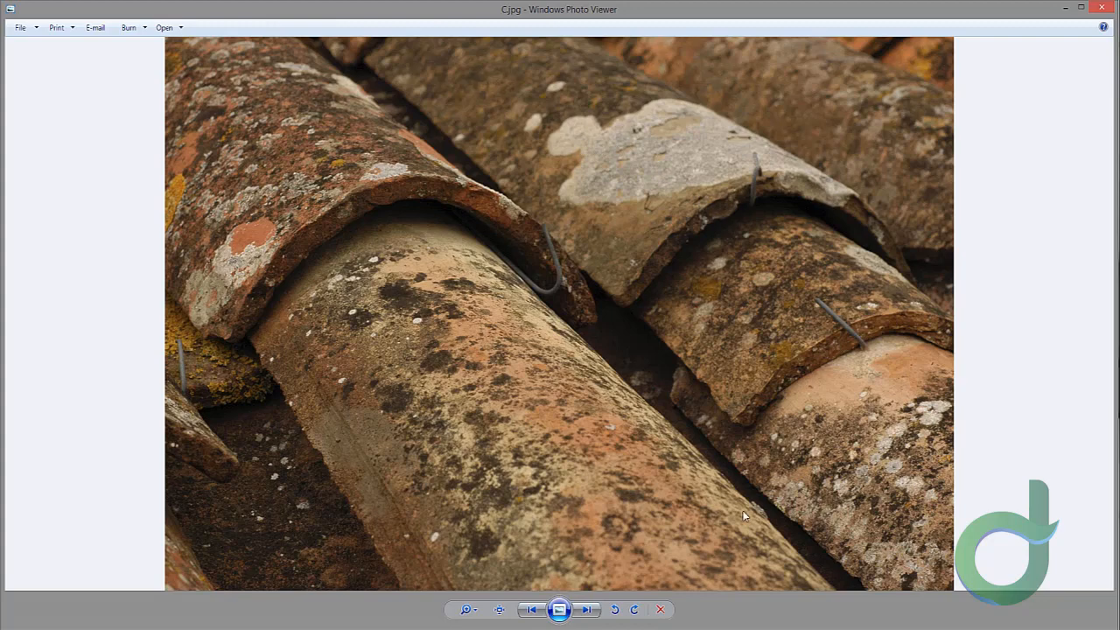
left_click(531, 609)
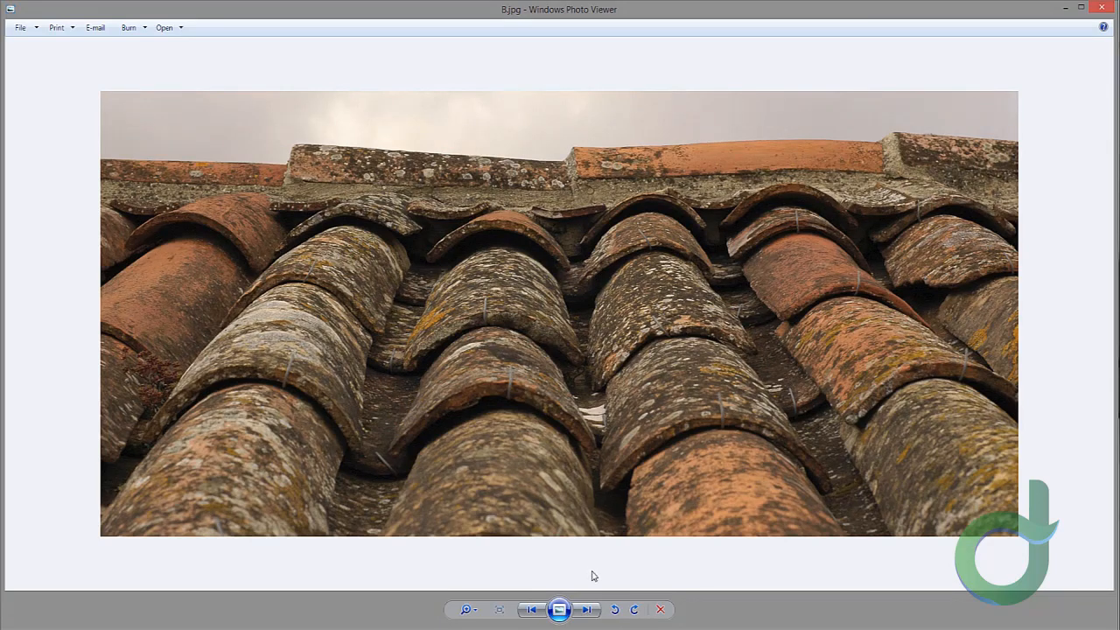
left_click(587, 609)
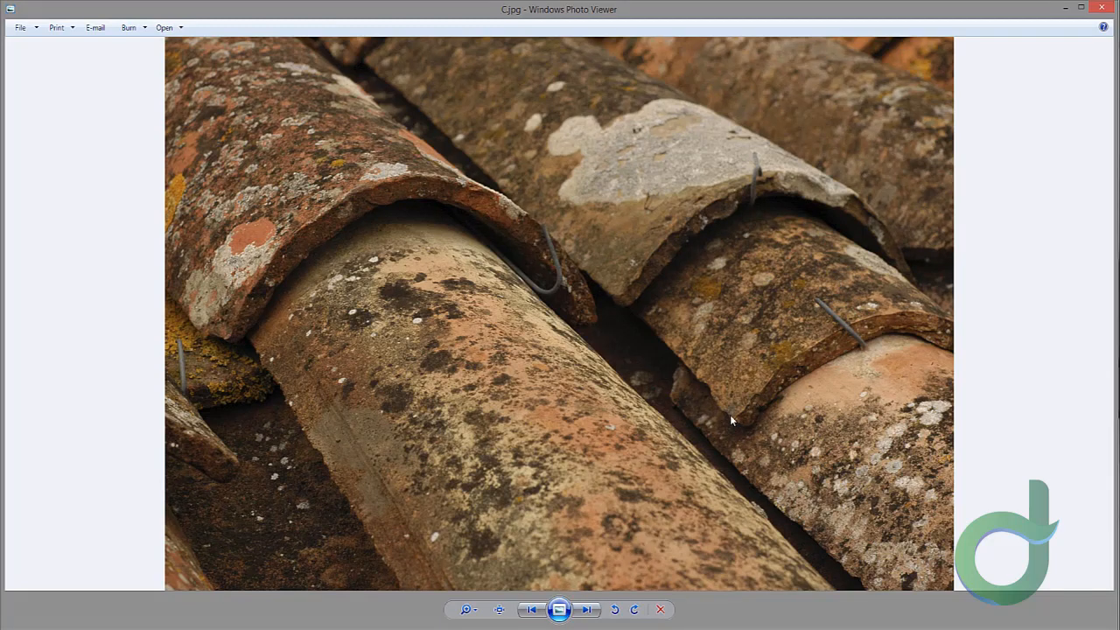
left_click(532, 609)
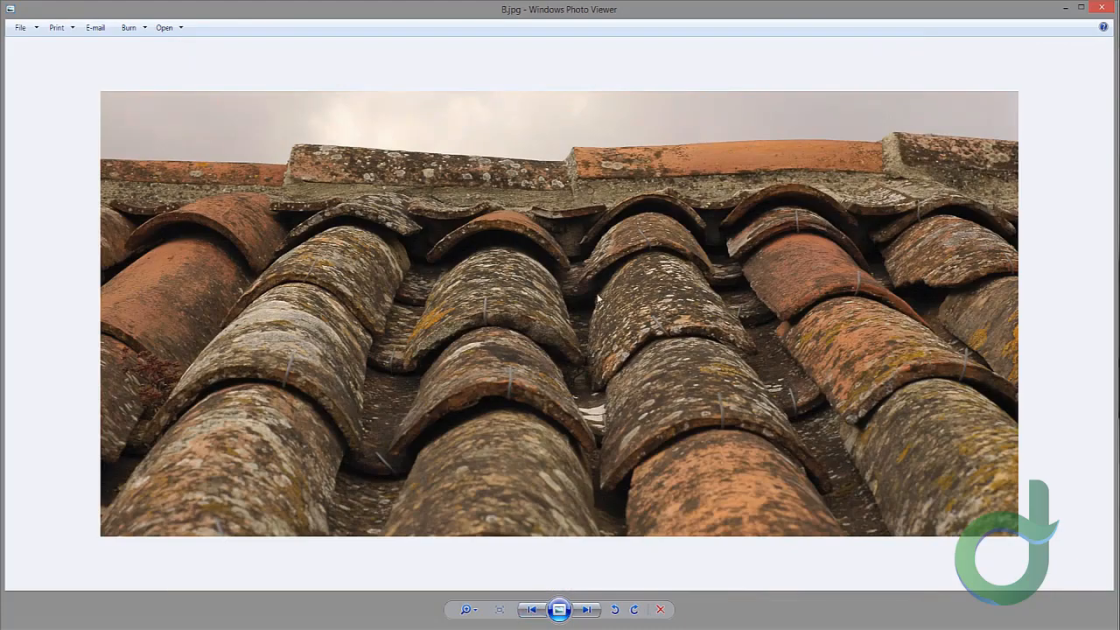
scroll(846, 243, "up", 3)
left_click_drag(666, 259, 872, 182)
scroll(604, 248, "down", 3)
scroll(986, 292, "up", 2)
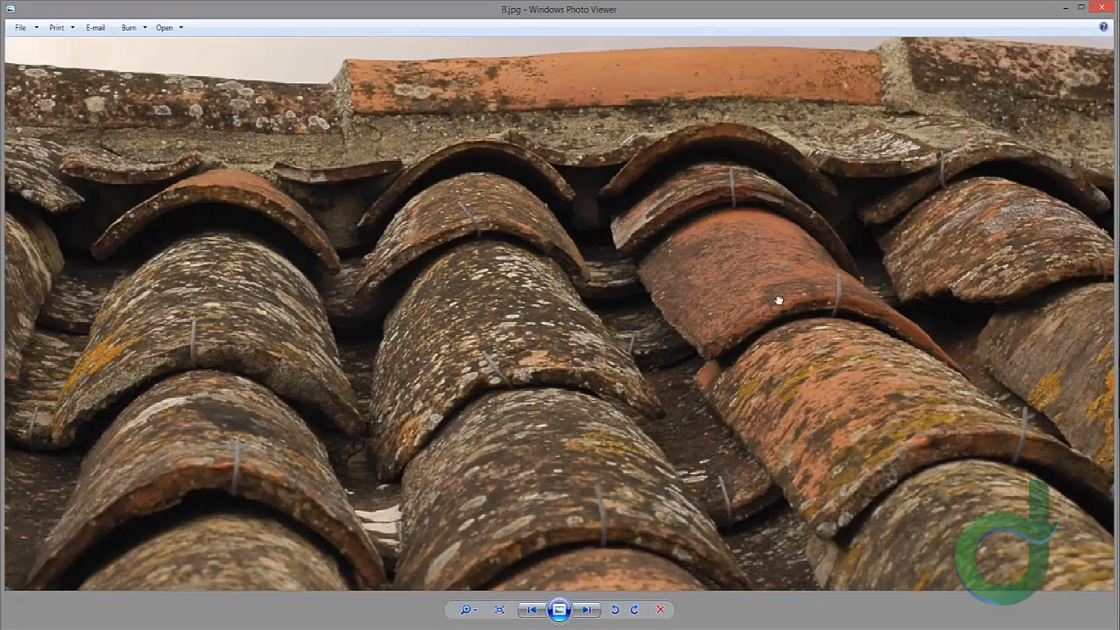
scroll(904, 288, "down", 2)
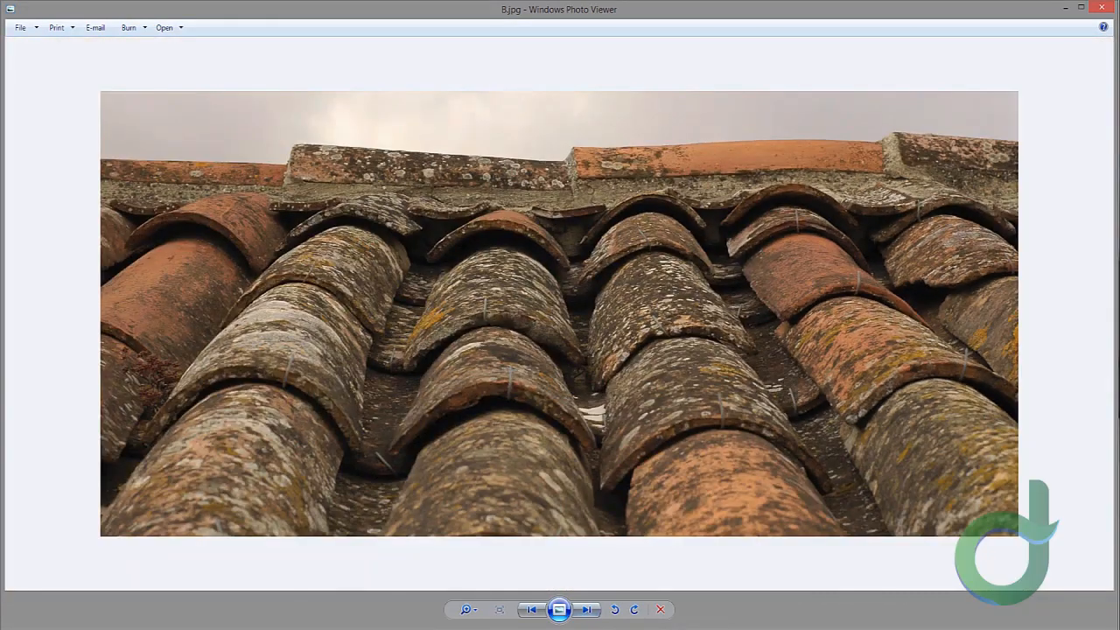
Step: Step through reference photos D, E and F, zooming into their tile details
left_click(586, 609)
left_click(587, 609)
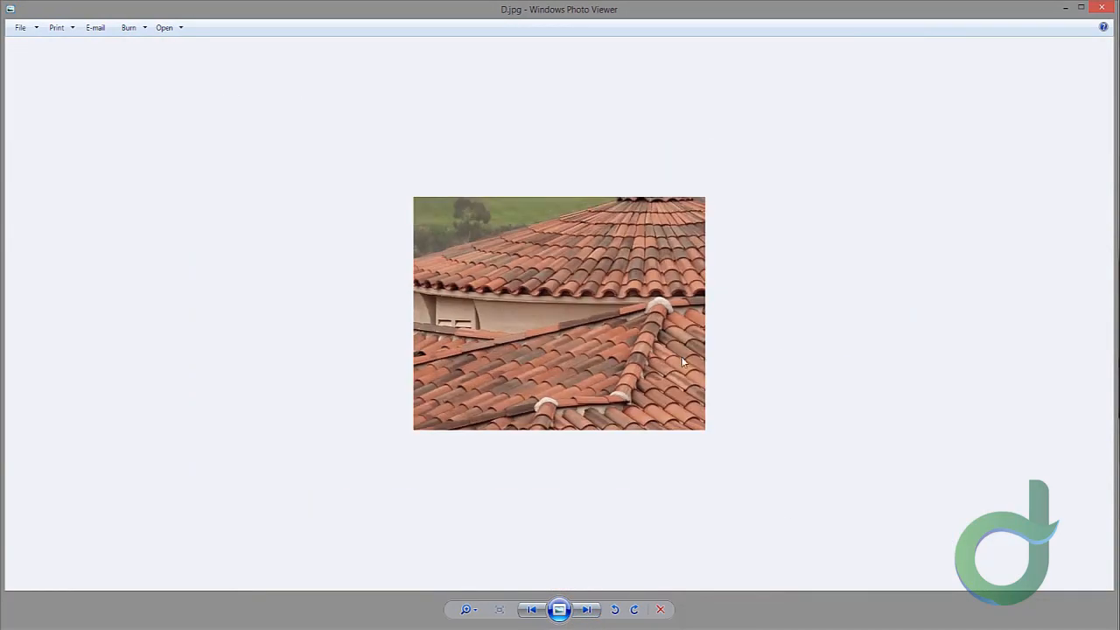
left_click(586, 609)
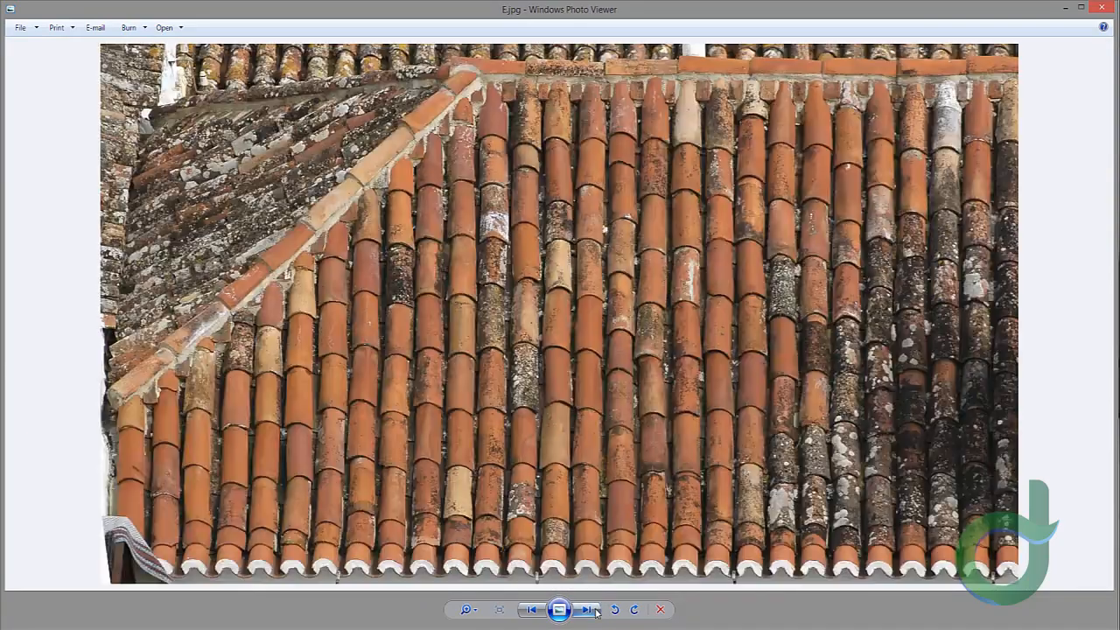
scroll(445, 368, "up", 2)
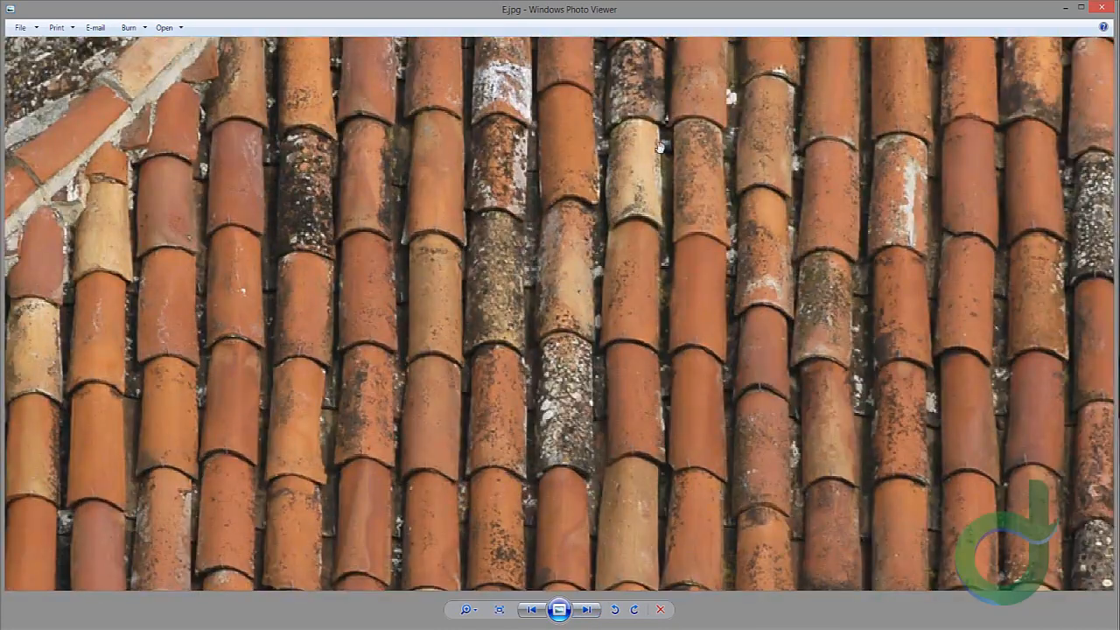
scroll(612, 236, "down", 2)
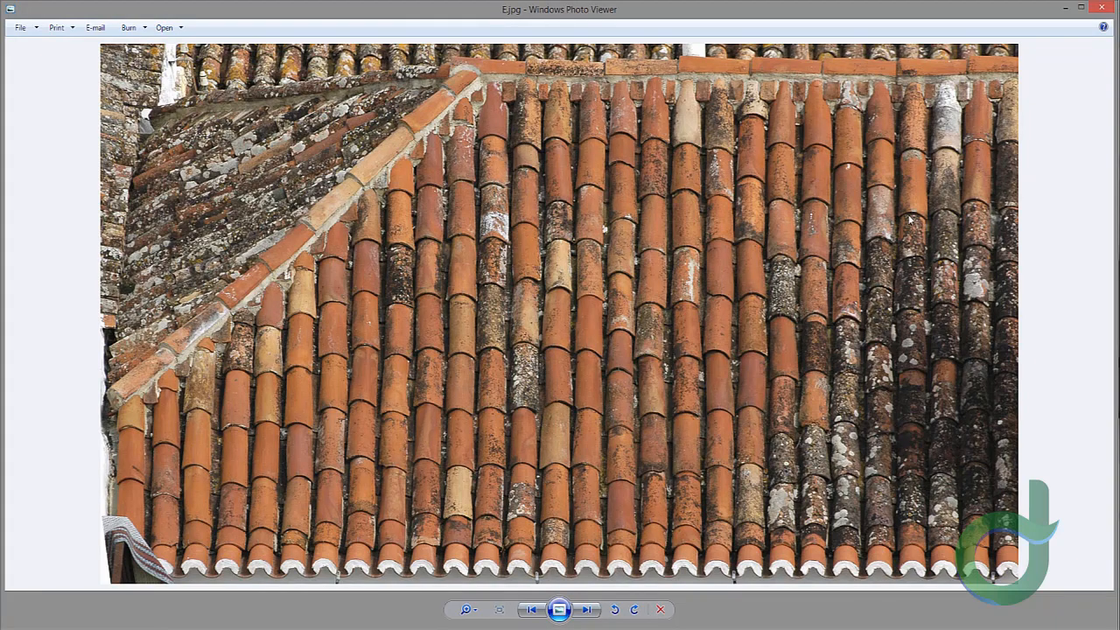
left_click(583, 610)
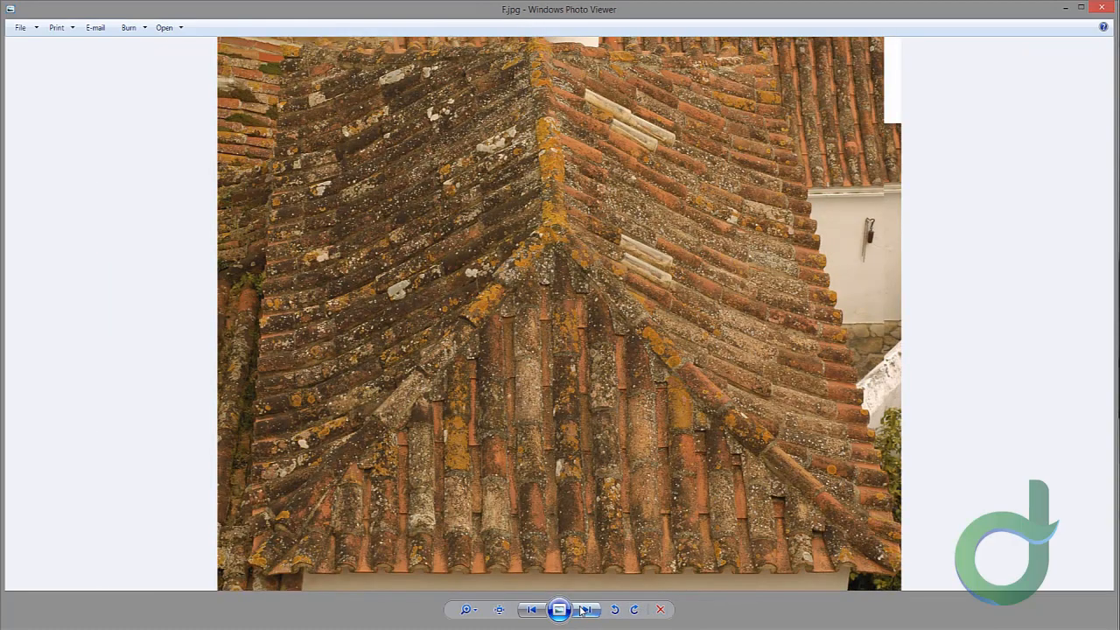
scroll(553, 453, "up", 3)
left_click_drag(446, 335, 482, 362)
scroll(463, 340, "down", 1)
scroll(462, 341, "down", 2)
scroll(565, 441, "up", 2)
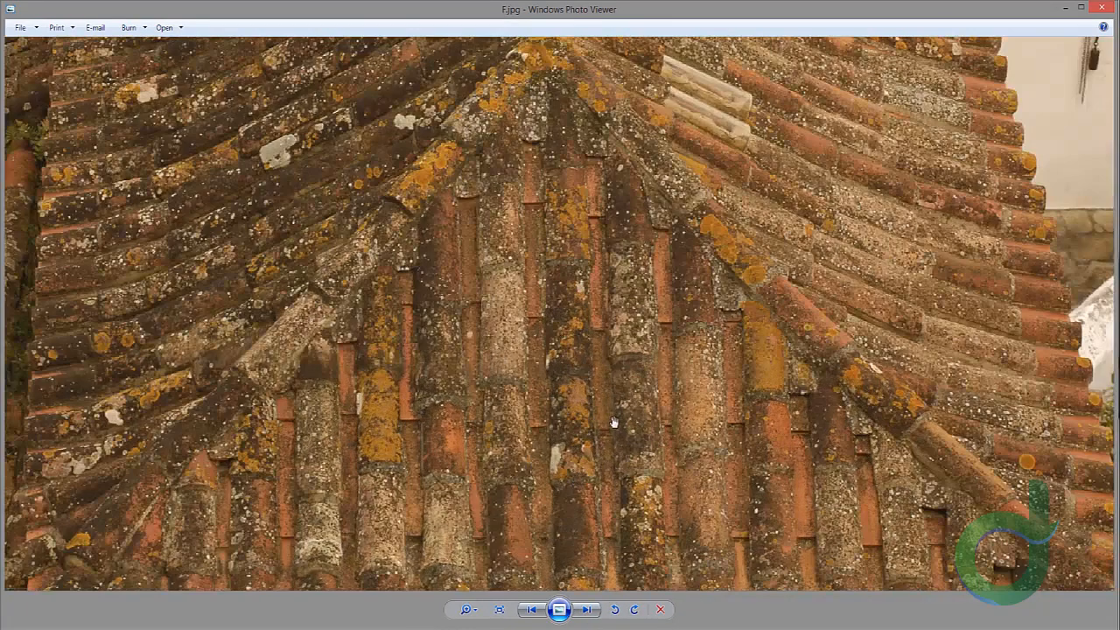
scroll(614, 423, "down", 2)
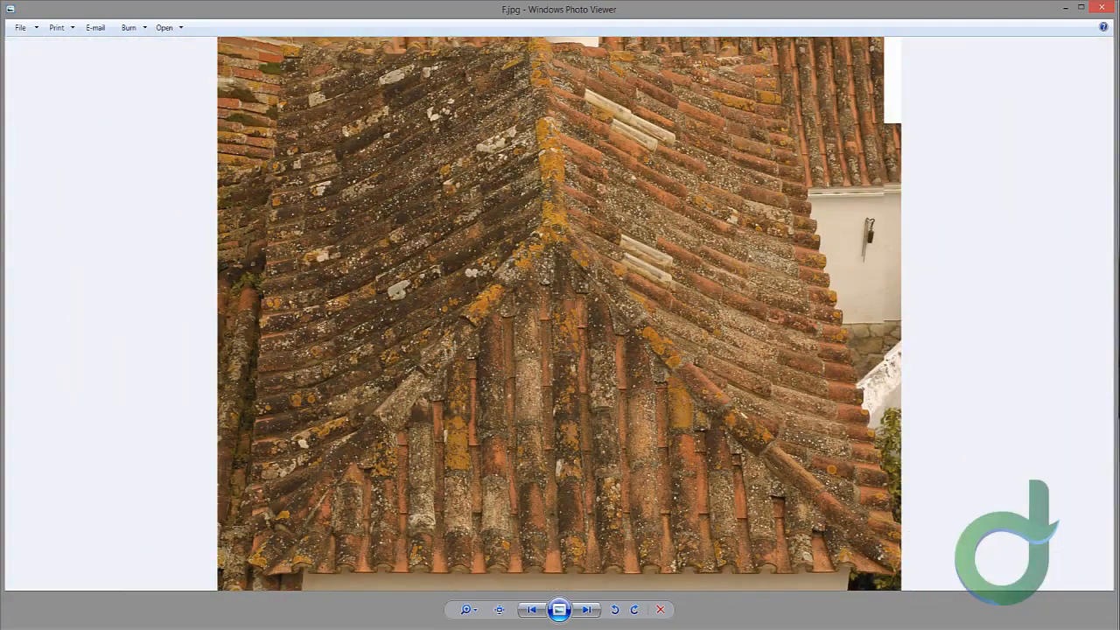
Step: Open the next reference photo and zoom into its tiles
left_click(586, 610)
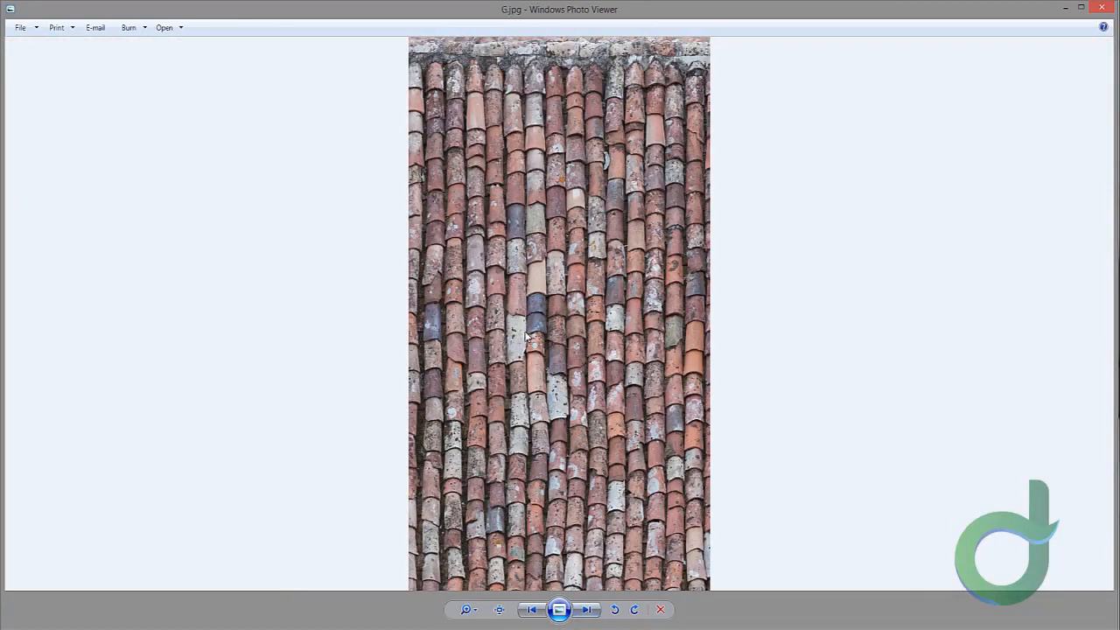
scroll(526, 335, "up", 3)
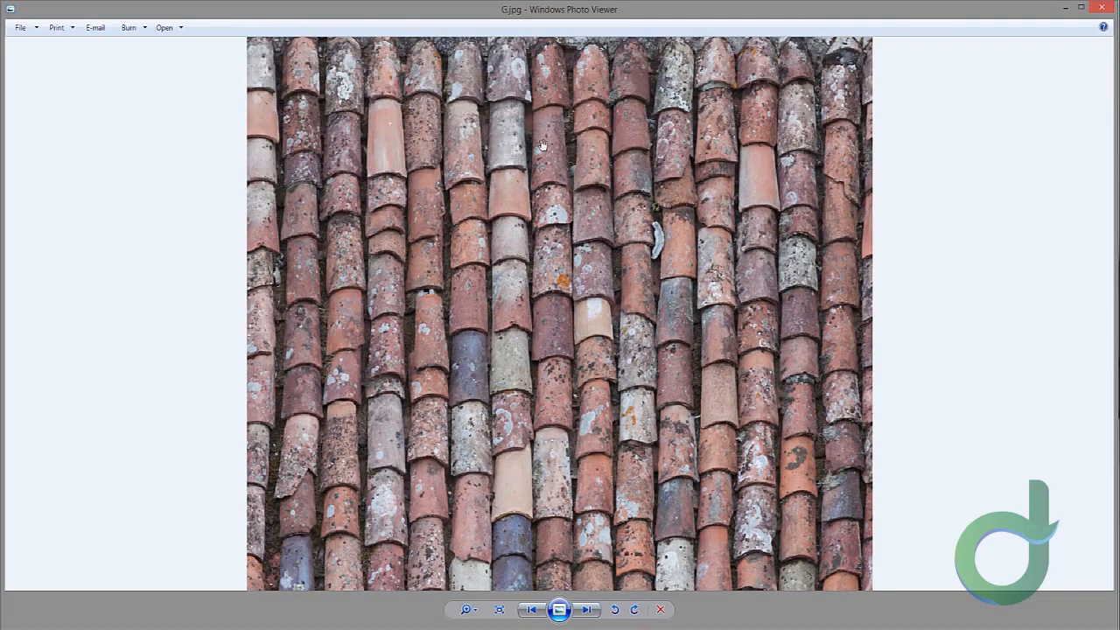
scroll(576, 341, "down", 3)
scroll(451, 226, "up", 2)
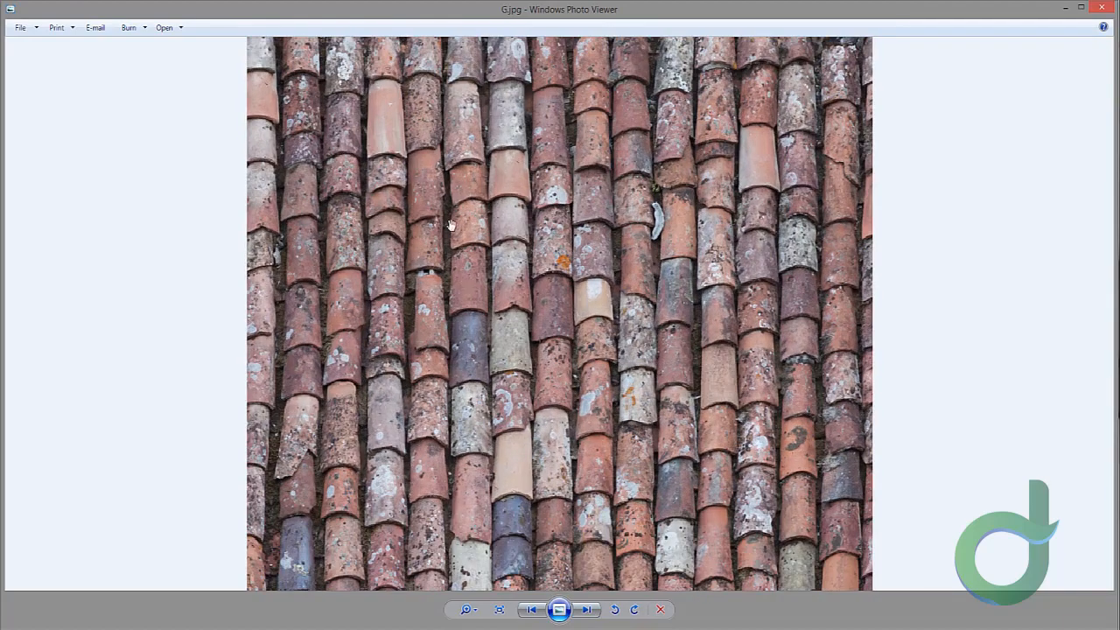
Step: Zoom and pan around reference photo G.jpg to study the weathered tile surfaces
scroll(389, 214, "up", 3)
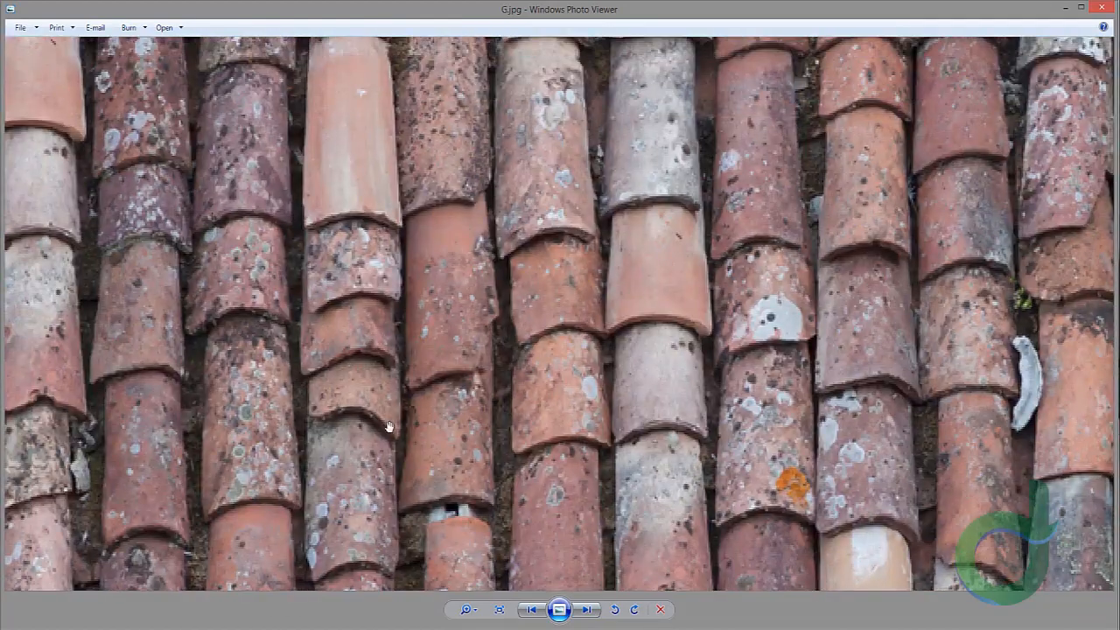
scroll(443, 374, "down", 2)
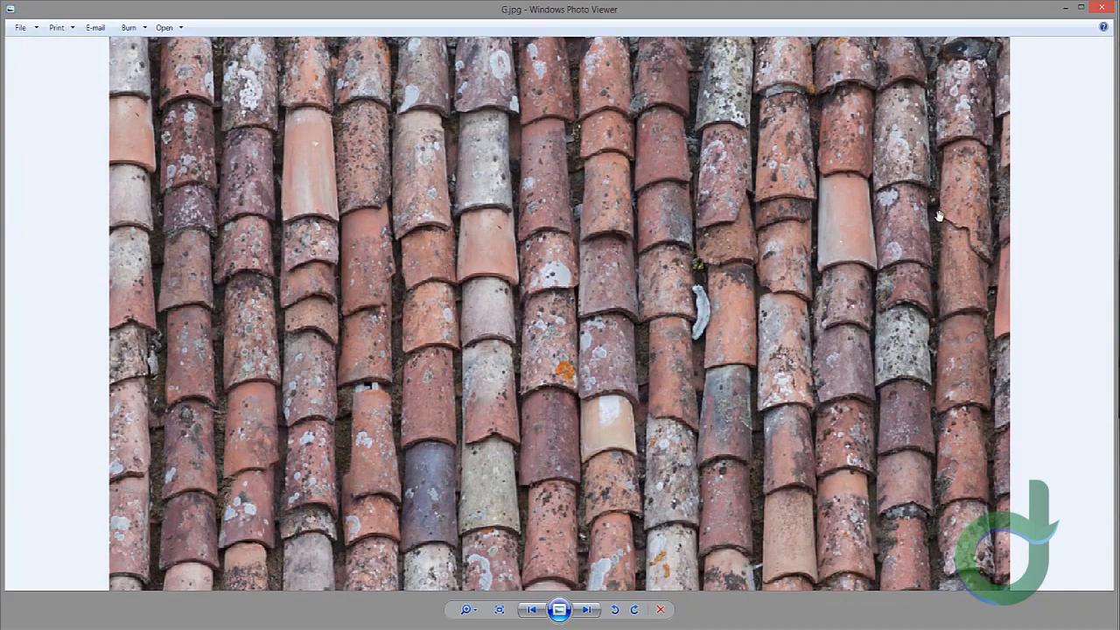
scroll(938, 216, "down", 3)
scroll(820, 204, "up", 1)
left_click_drag(709, 334, 705, 266)
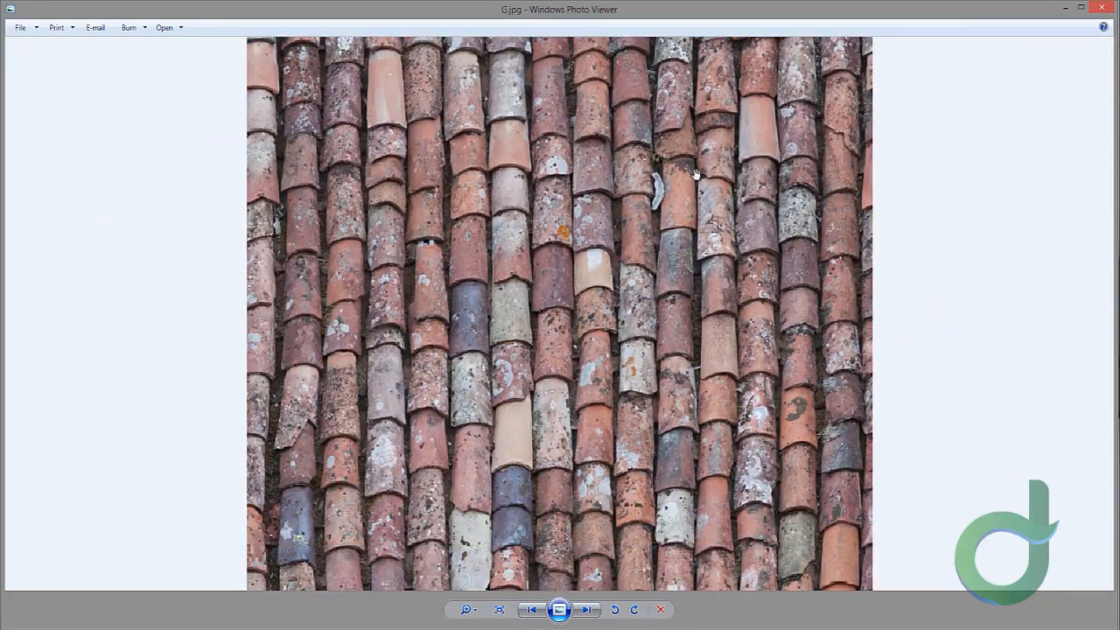
left_click_drag(668, 325, 626, 200)
scroll(597, 255, "up", 1)
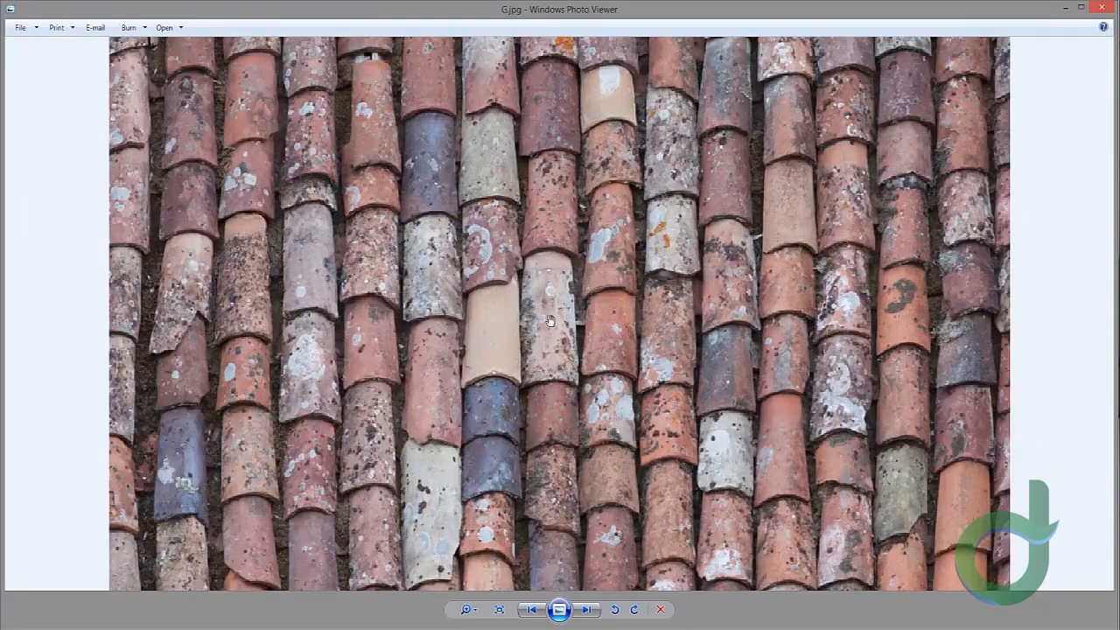
left_click_drag(550, 321, 584, 276)
left_click_drag(420, 443, 440, 384)
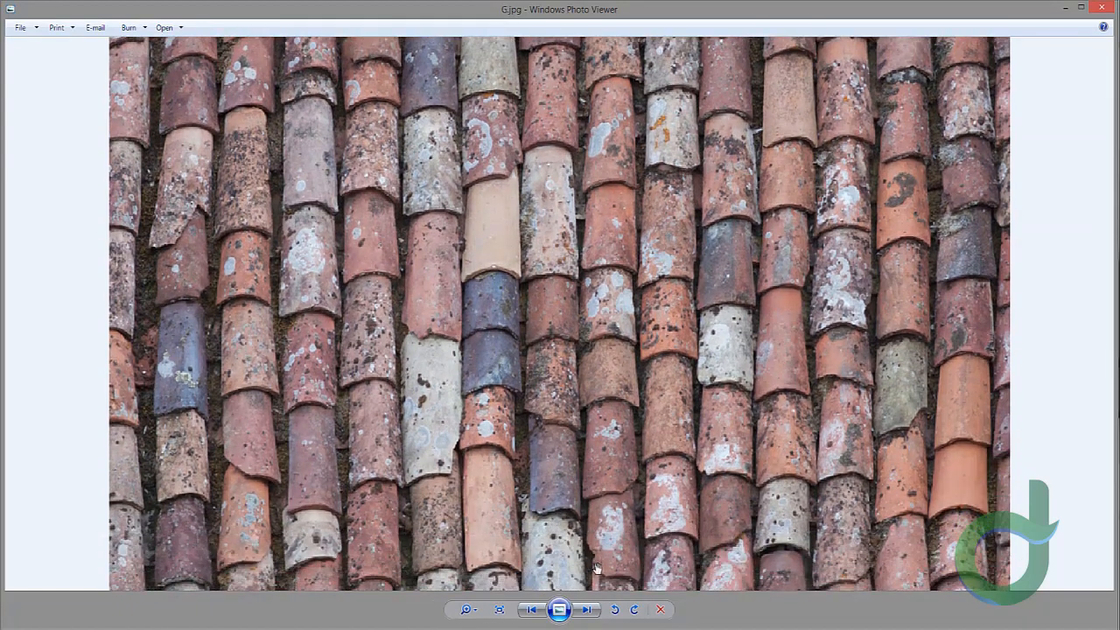
scroll(596, 570, "down", 5)
Step: Step through reference photos H, I and J to view the tile shapes
left_click(588, 610)
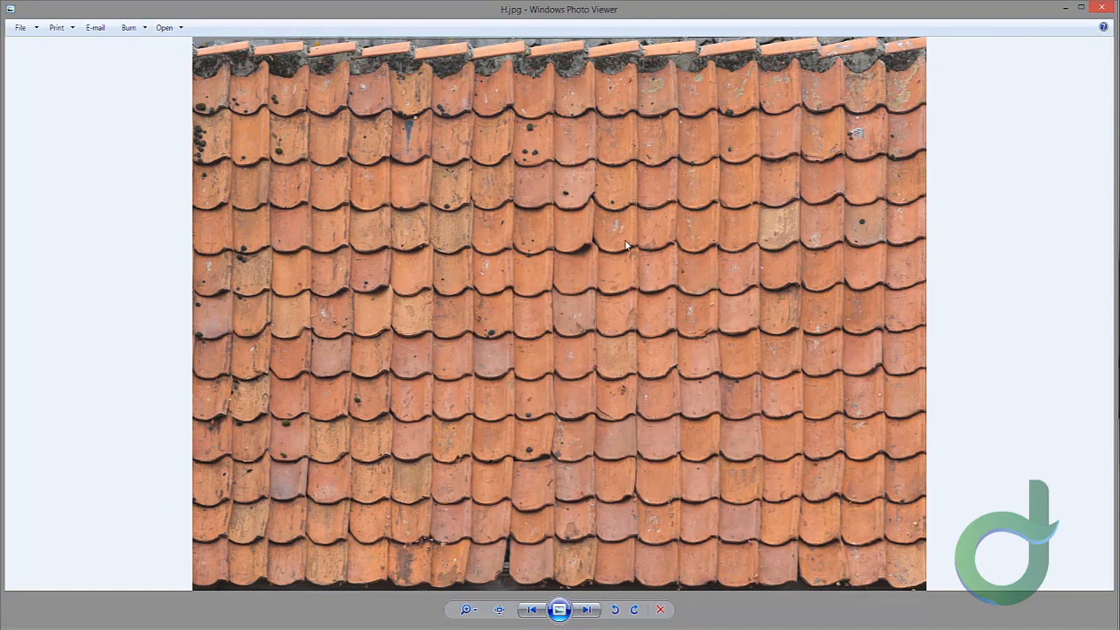
key("Right")
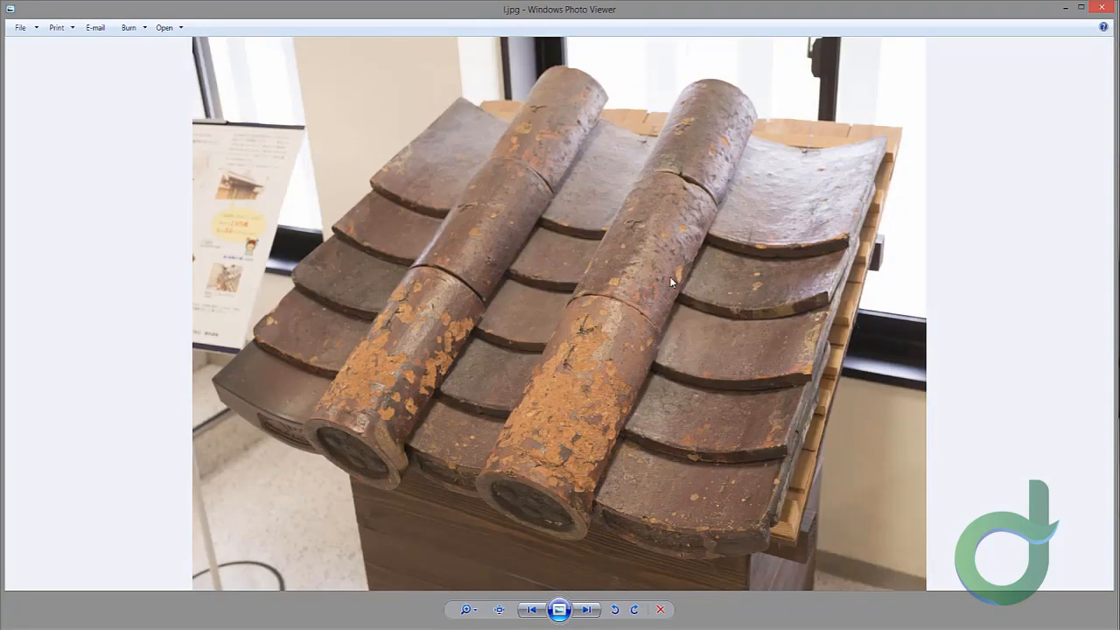
left_click(589, 612)
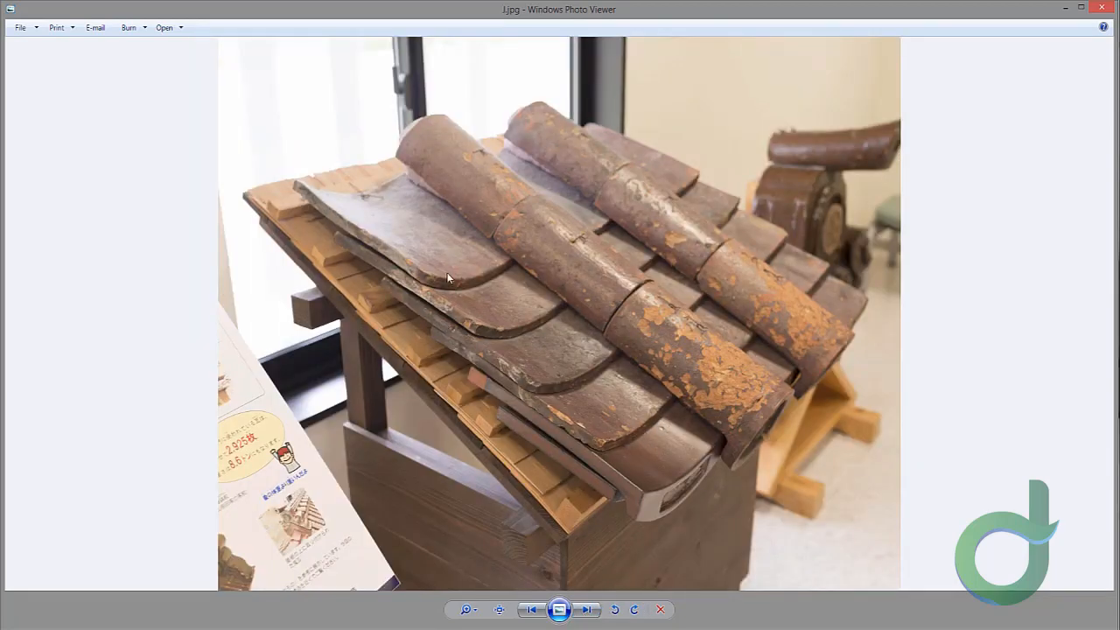
left_click(596, 611)
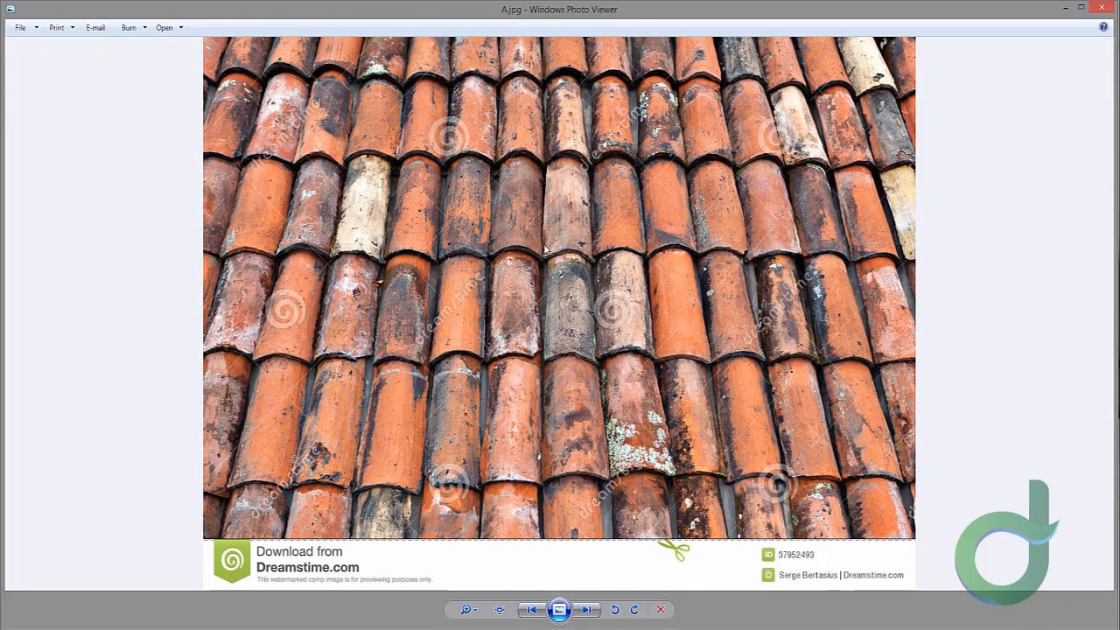
Step: Zoom into reference photo A.jpg, flip between photos A, B and C, and zoom into A again
scroll(545, 246, "up", 5)
left_click_drag(383, 173, 400, 211)
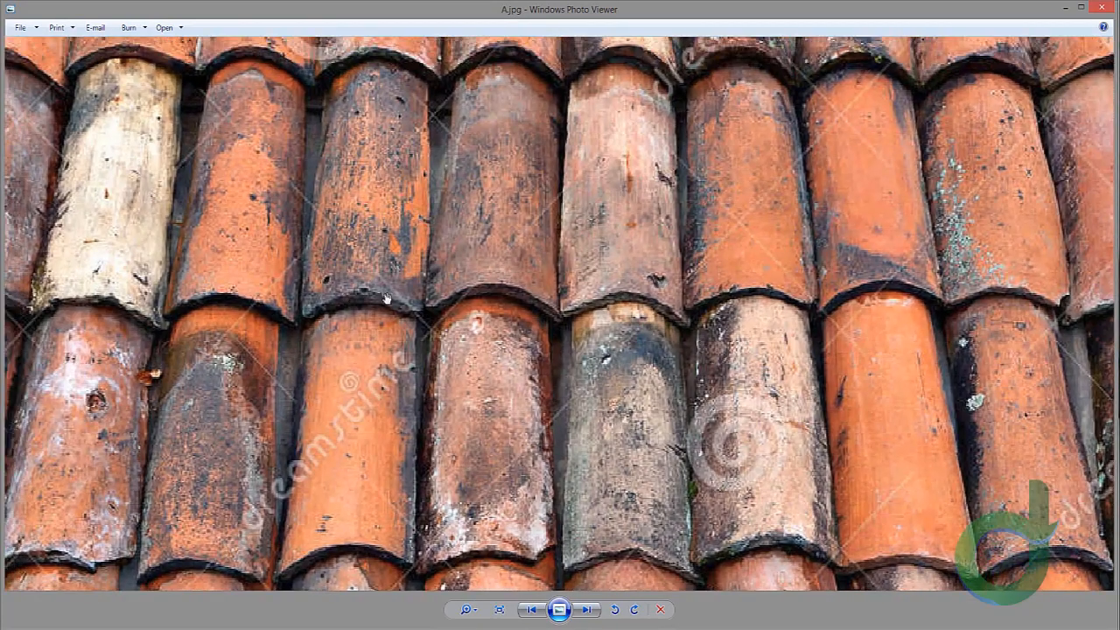
scroll(421, 281, "down", 5)
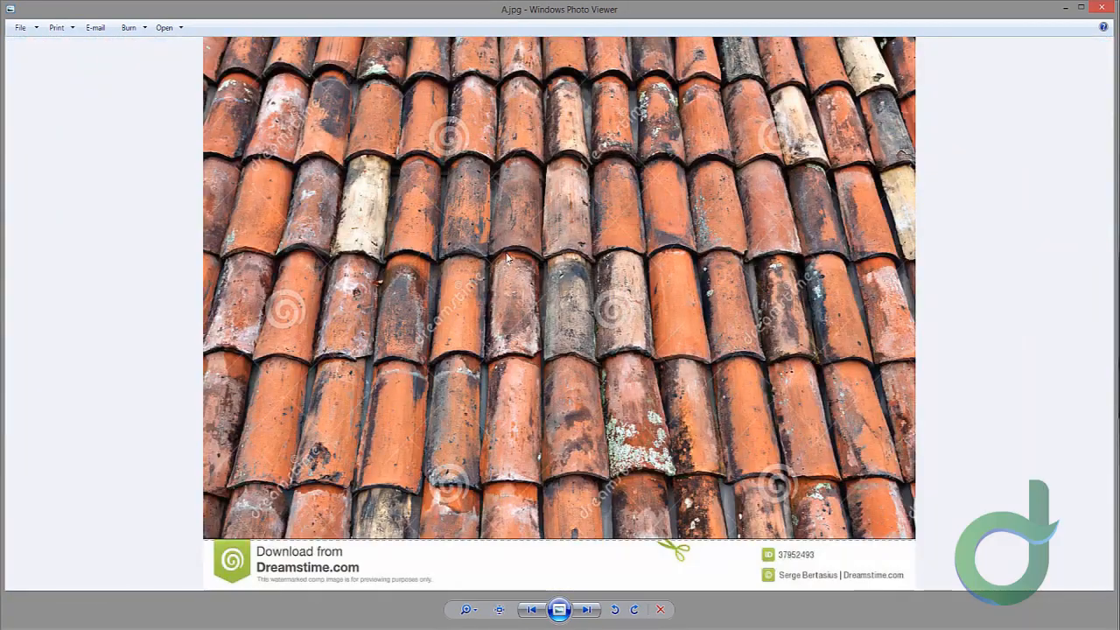
left_click(586, 610)
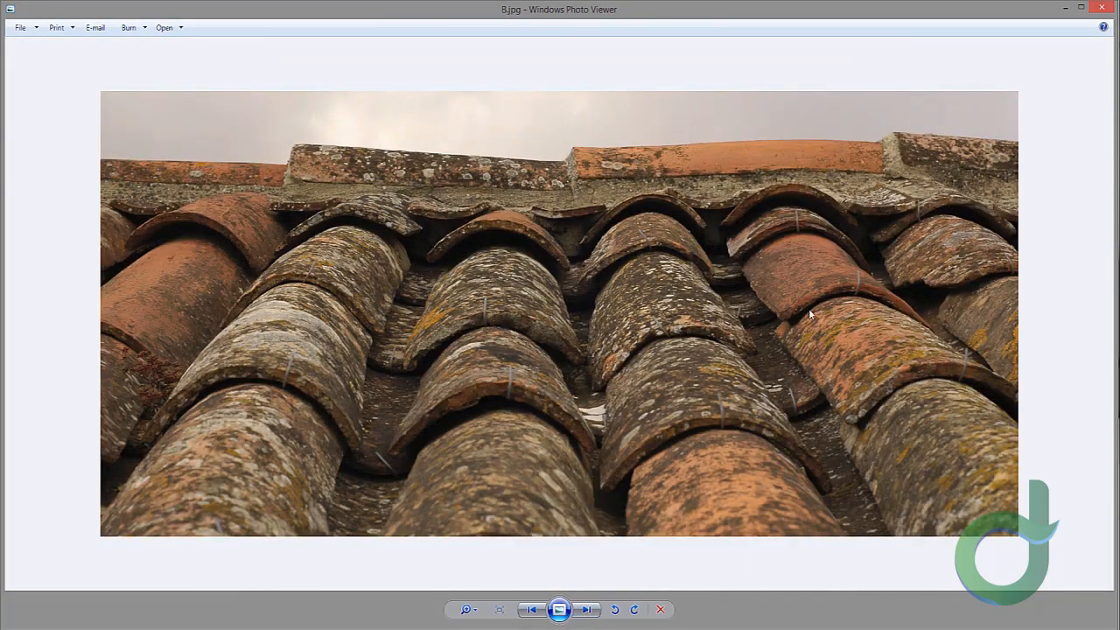
left_click(586, 610)
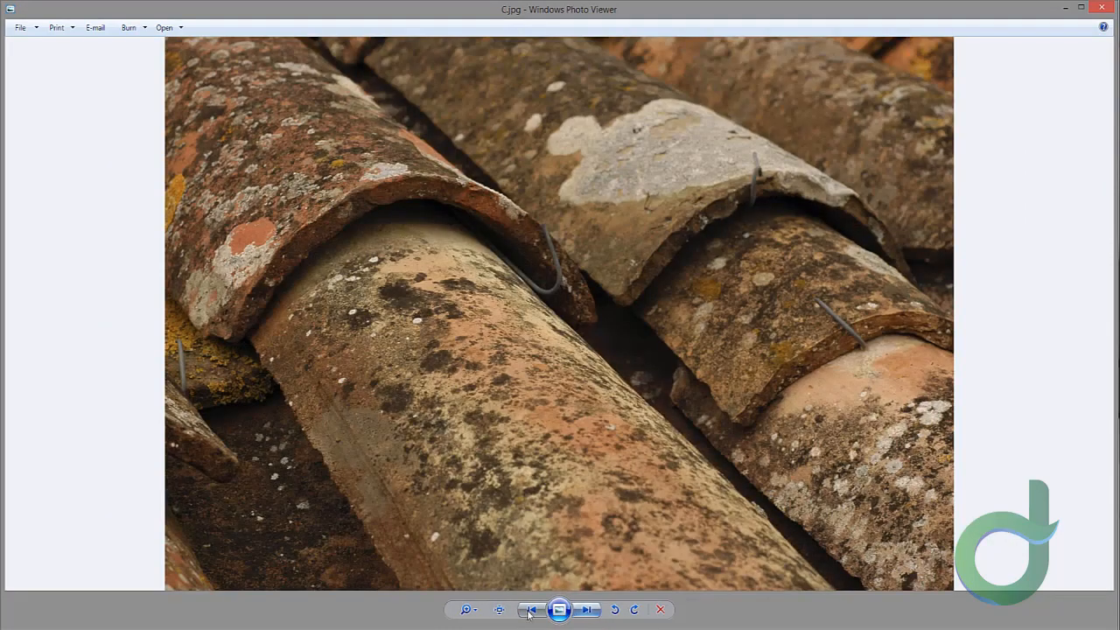
left_click(531, 610)
left_click(531, 610)
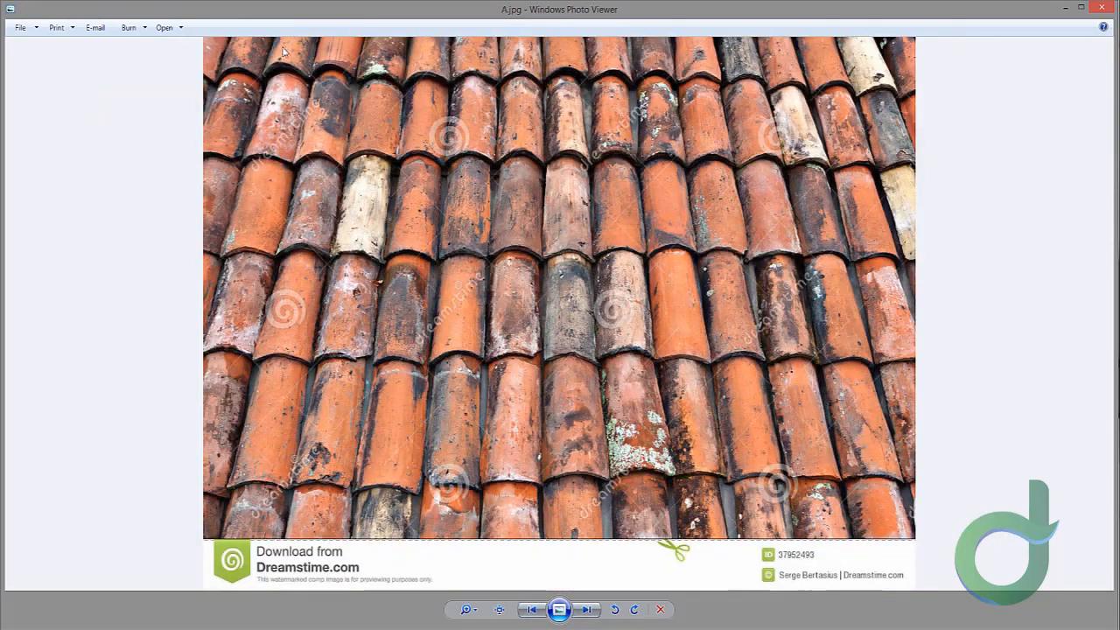
left_click(586, 610)
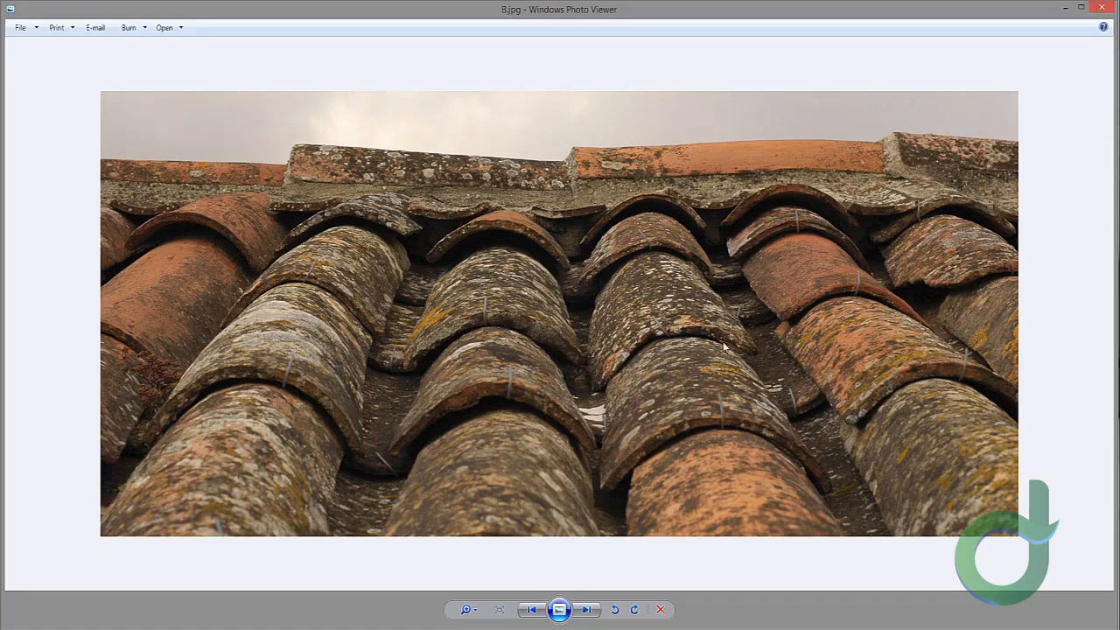
left_click(536, 612)
scroll(448, 179, "up", 2)
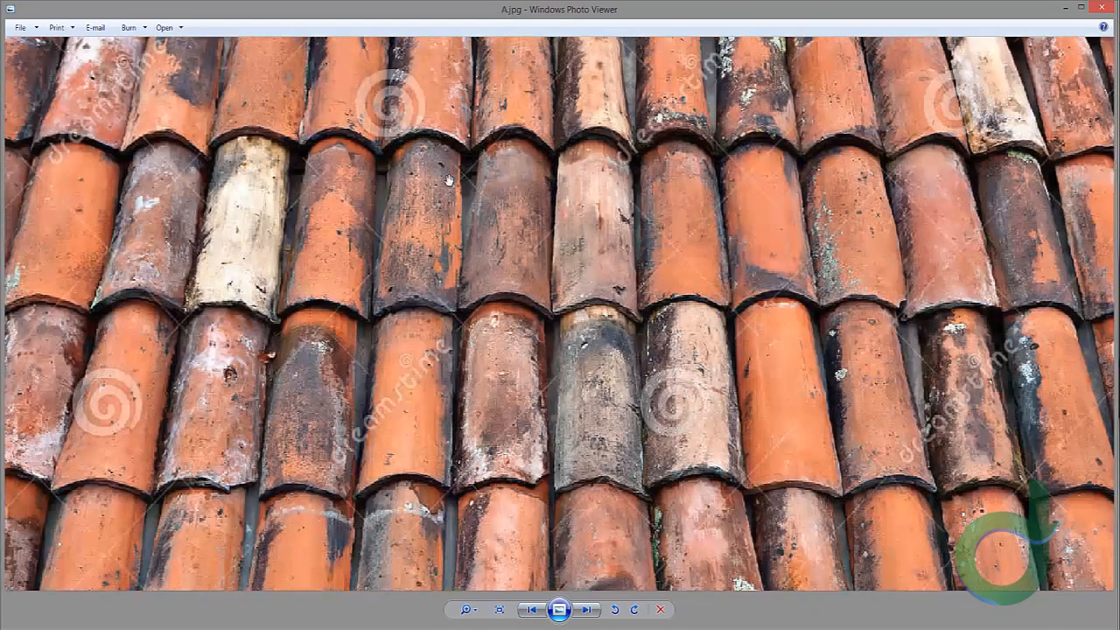
scroll(533, 404, "down", 3)
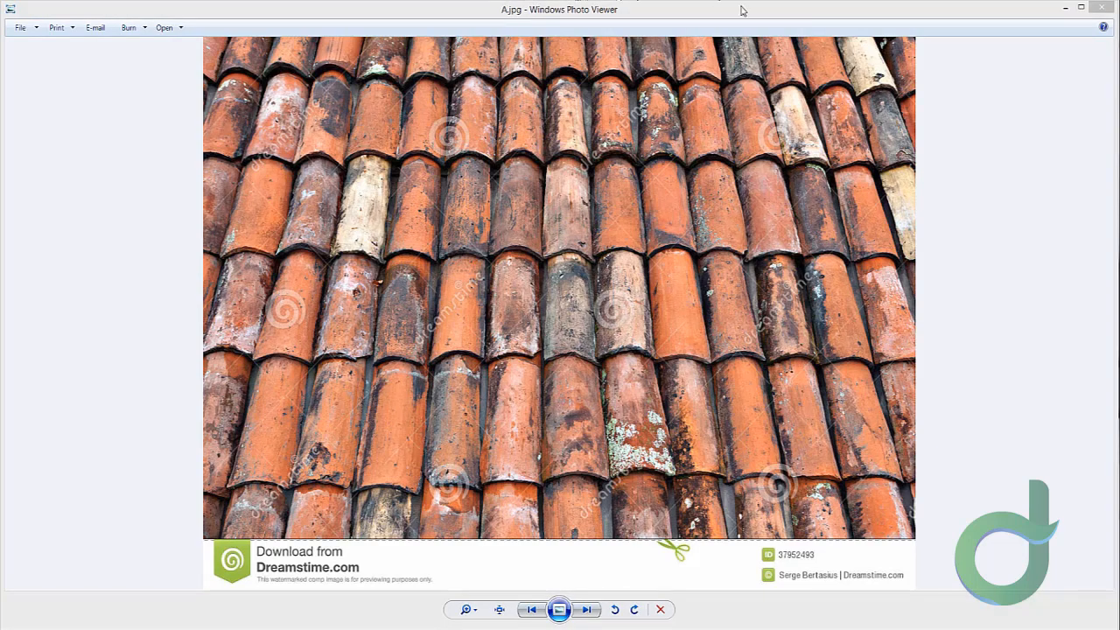
Step: Switch to 3ds Max, set the Perspective viewport to Shaded and maximize it
left_click_drag(722, 7, 122, 206)
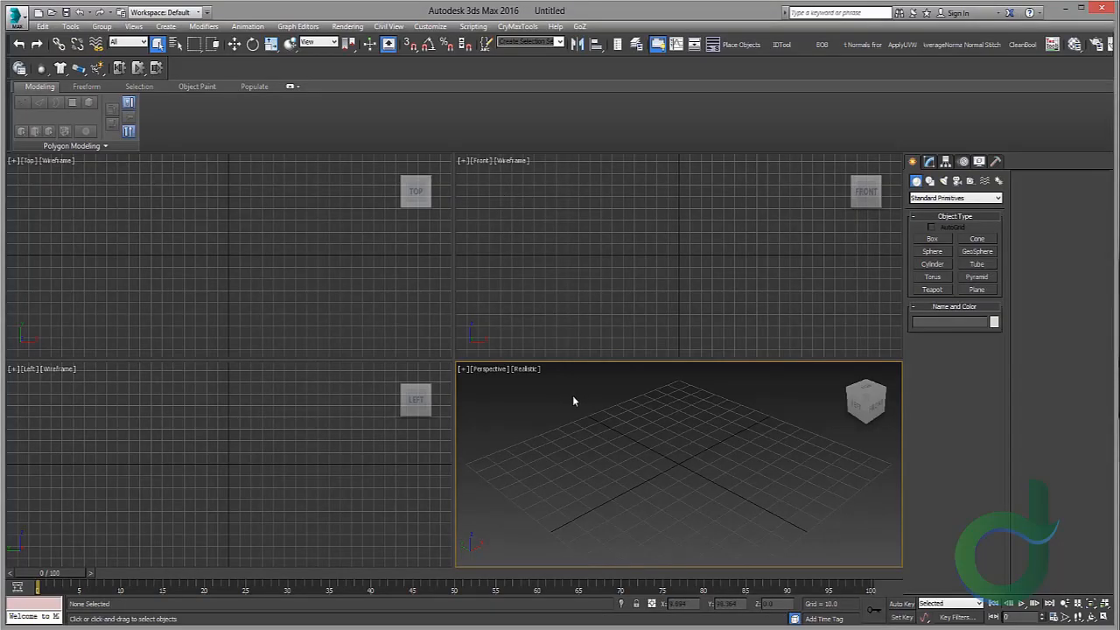
left_click(526, 372)
left_click(544, 395)
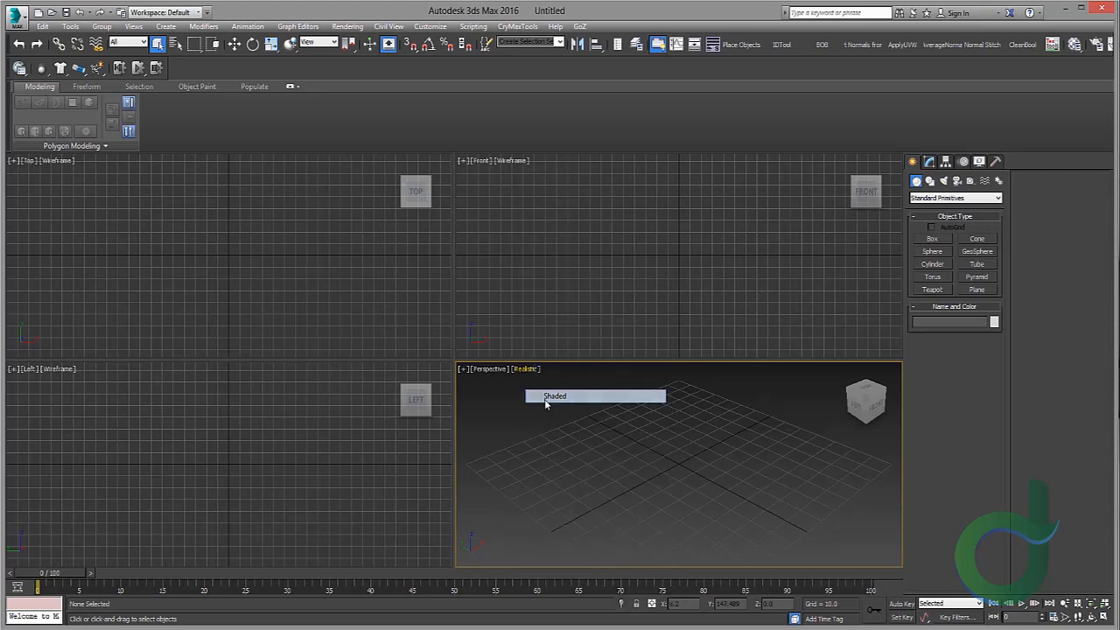
key("alt+w")
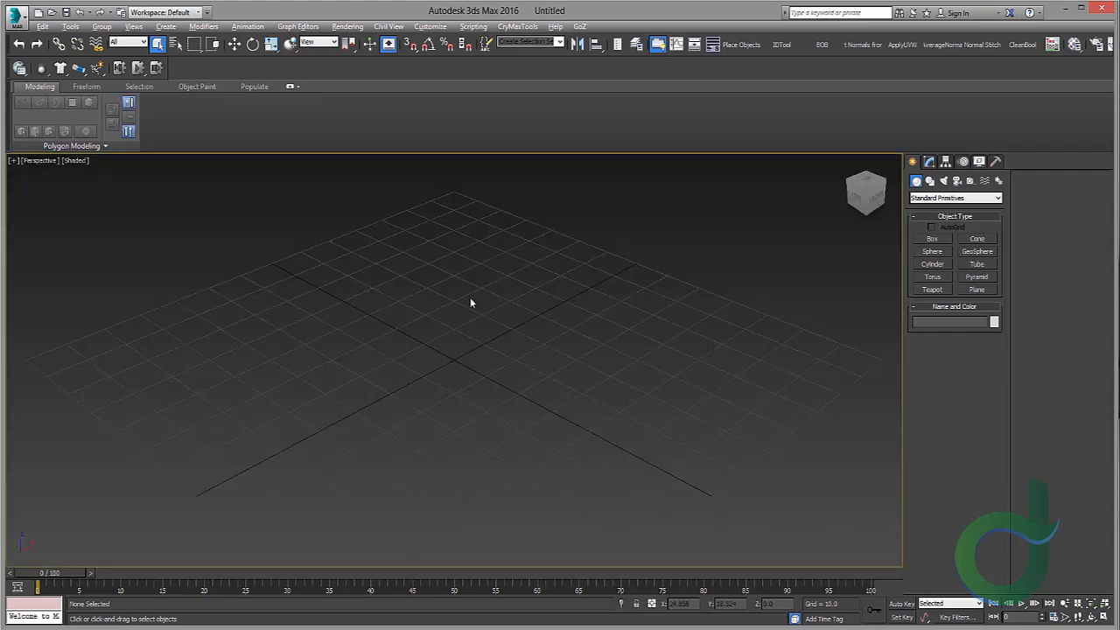
scroll(444, 302, "down", 4)
scroll(623, 416, "up", 10)
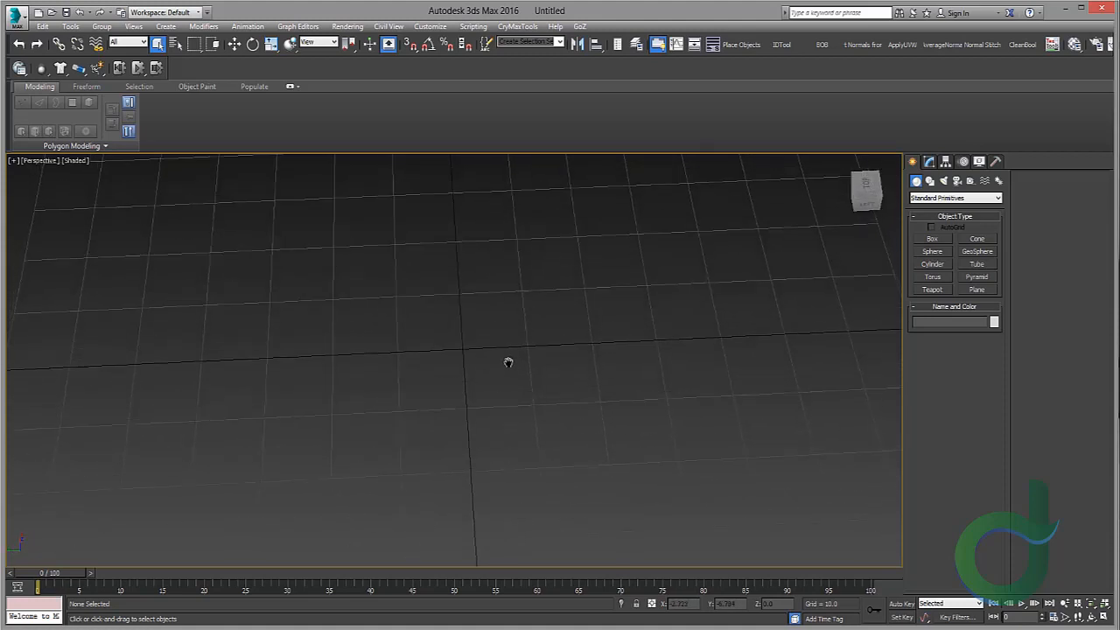
middle_click_drag(427, 306, 369, 308)
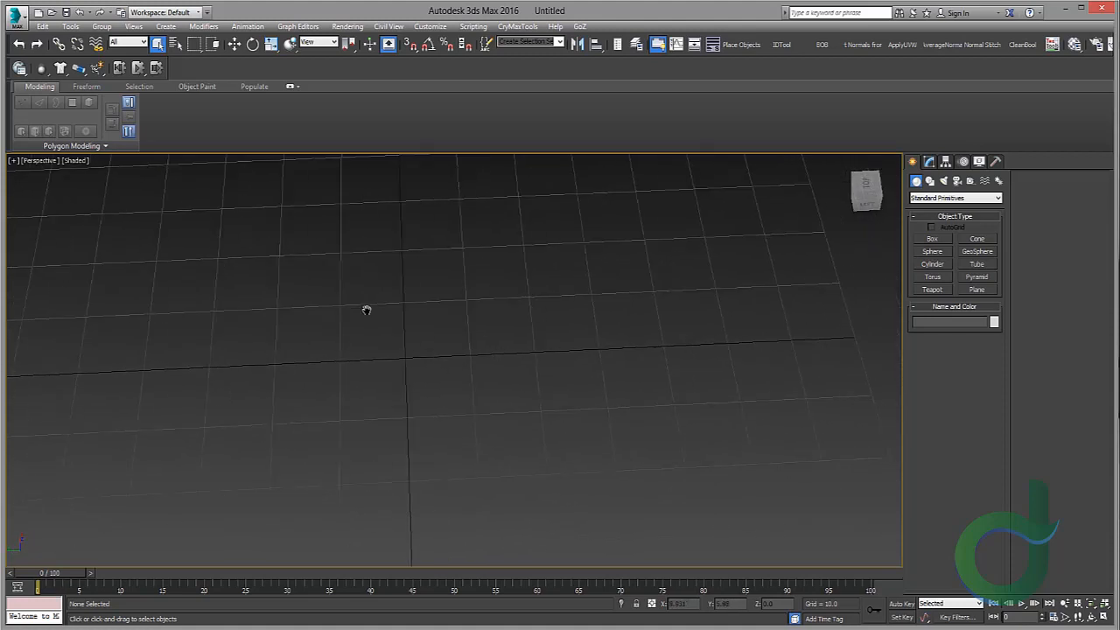
scroll(369, 308, "up", 3)
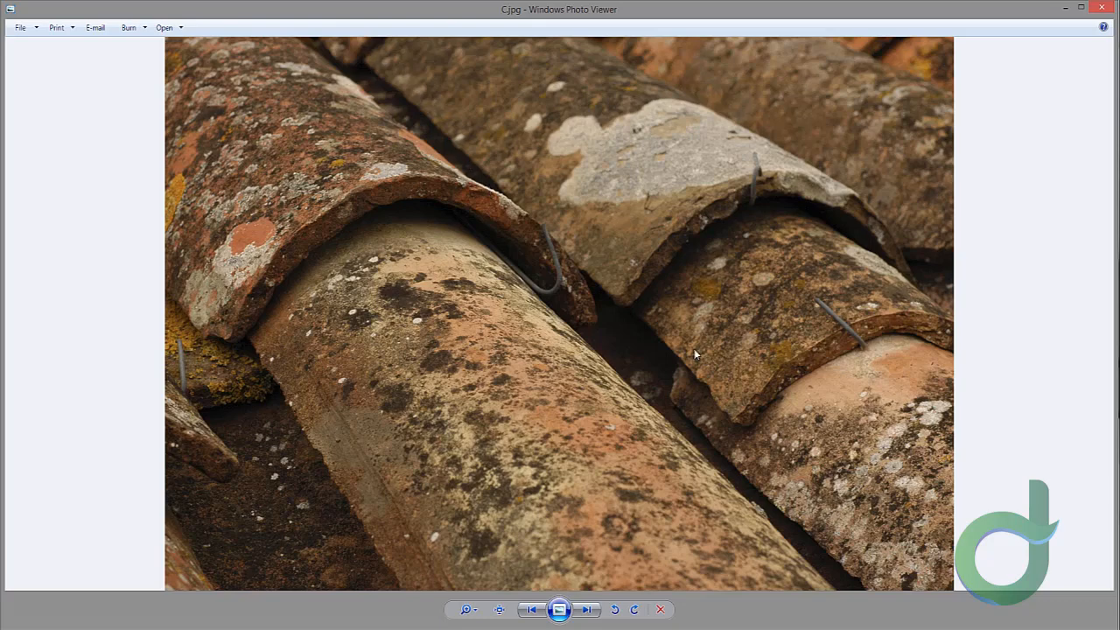
Step: Flip through reference photos C, B, E and G, viewing G at full size before returning to B
left_click(531, 609)
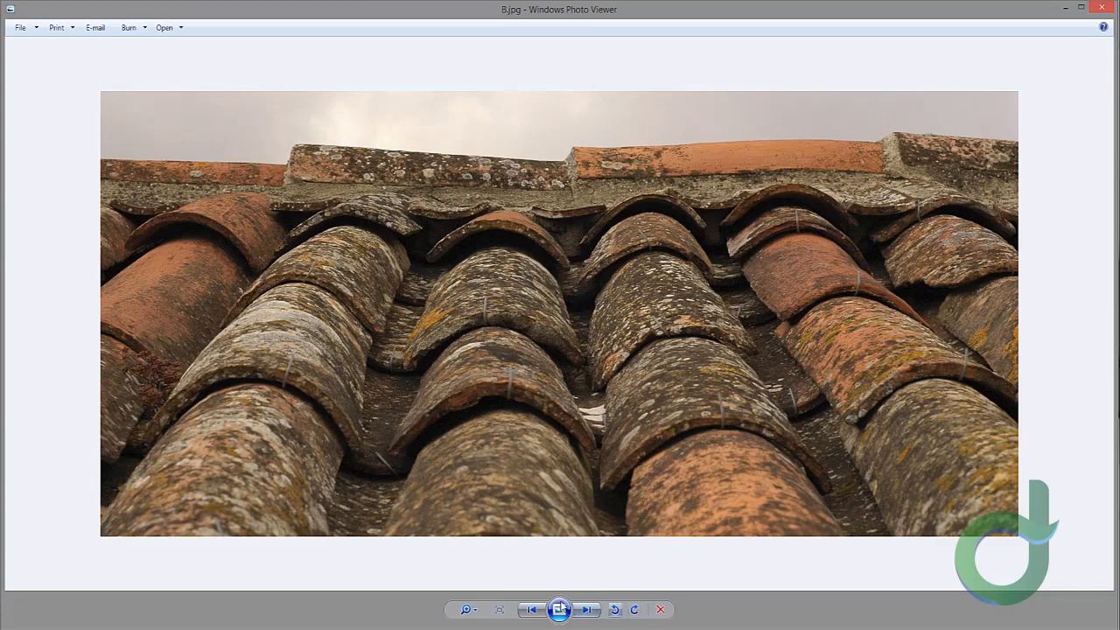
left_click(585, 609)
left_click(586, 609)
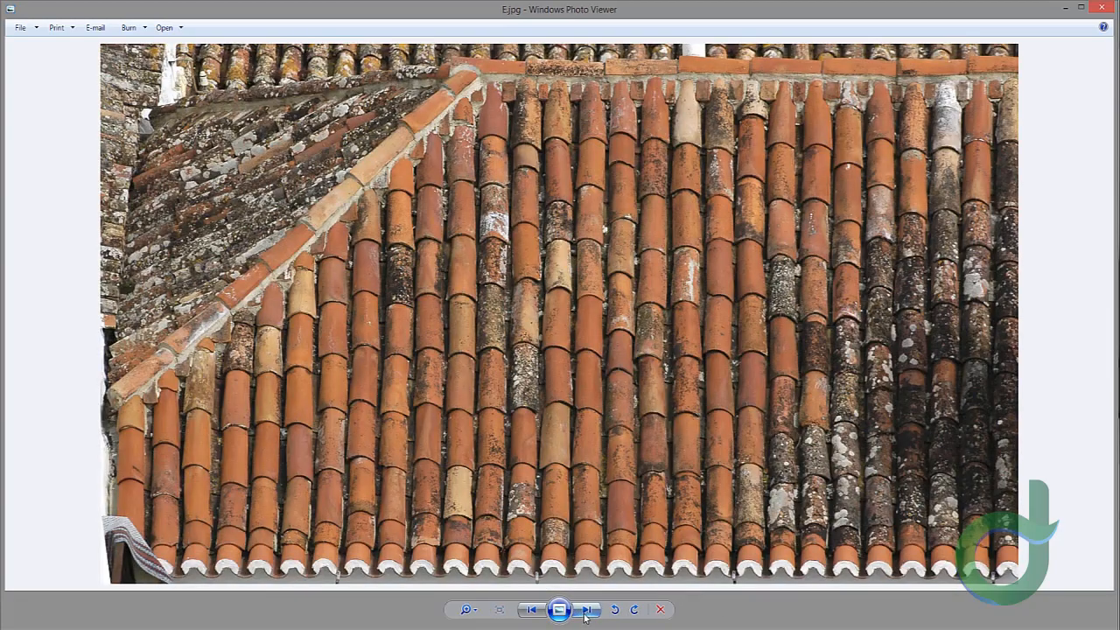
left_click(585, 612)
left_click(585, 612)
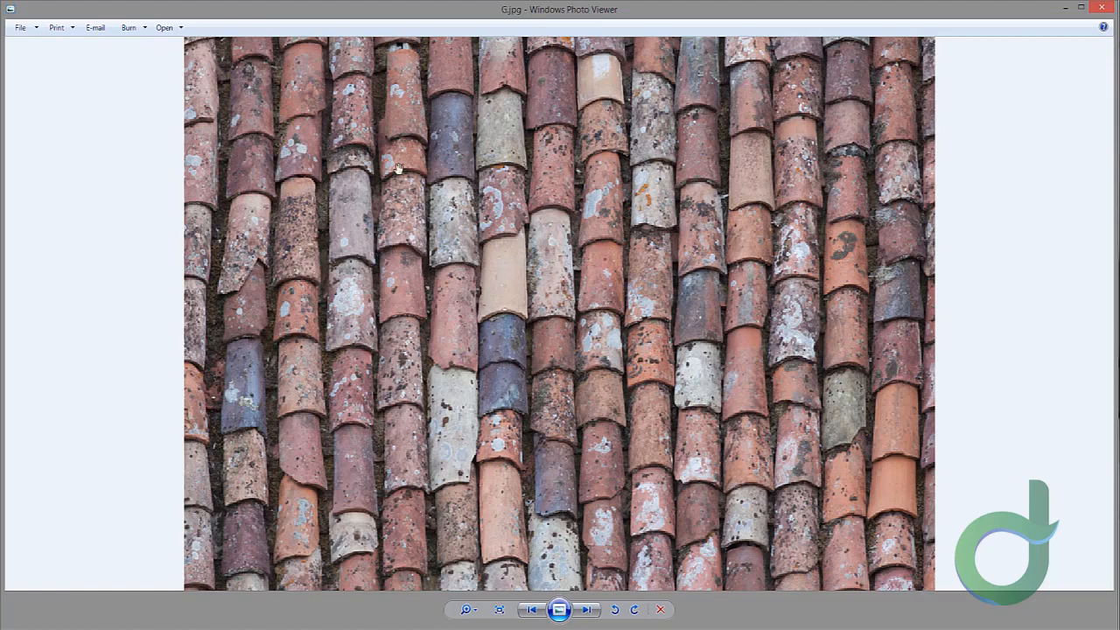
key("ctrl+0")
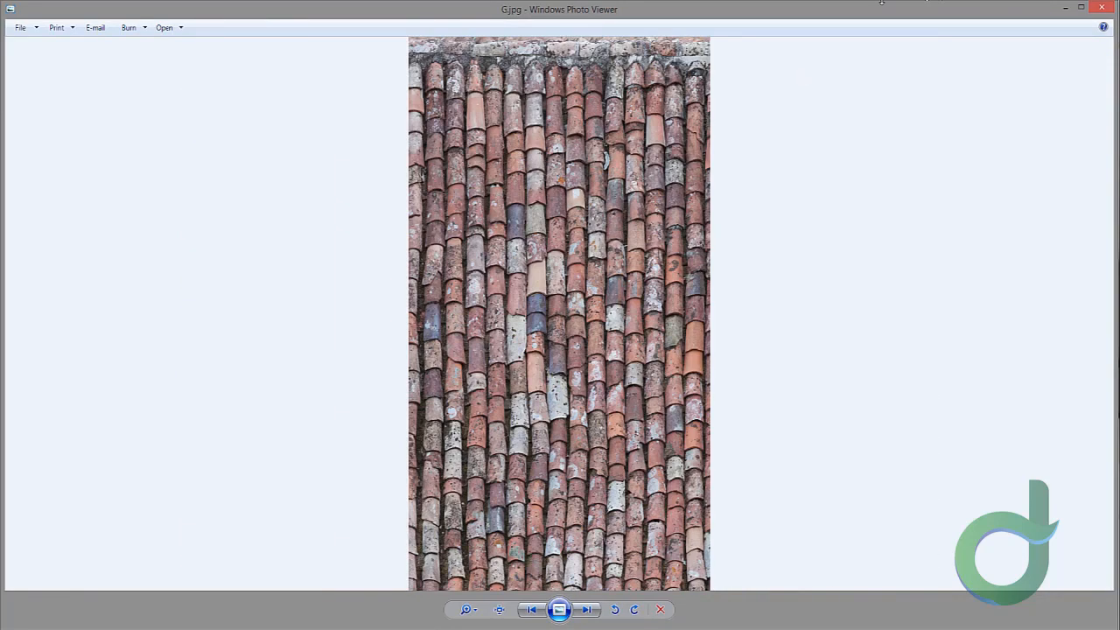
left_click(534, 610)
left_click(536, 610)
left_click(536, 610)
left_click(535, 610)
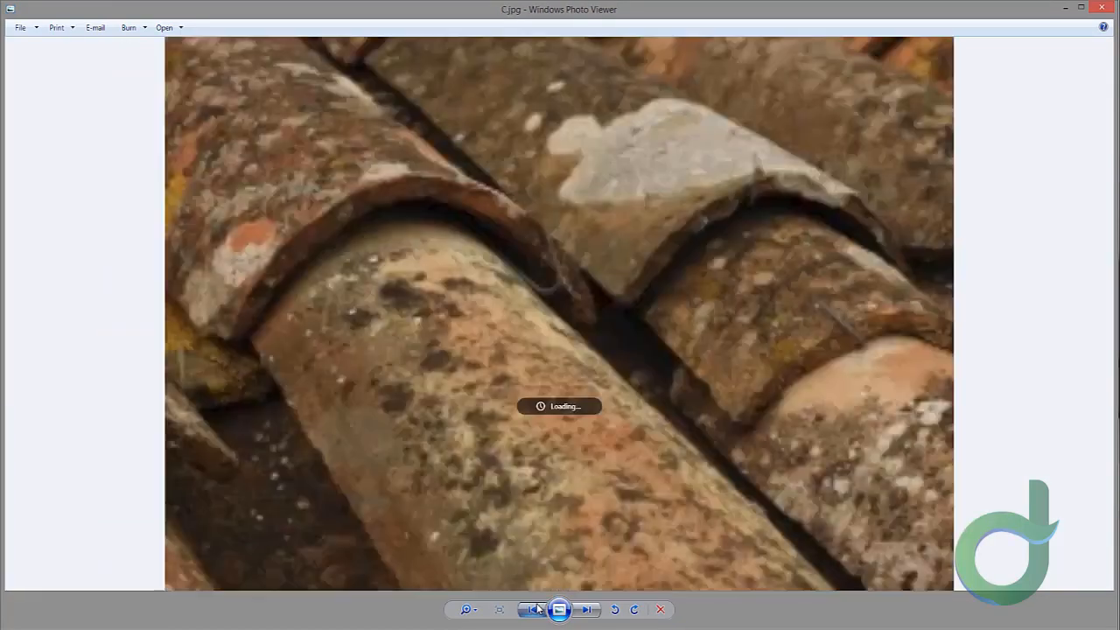
left_click(533, 610)
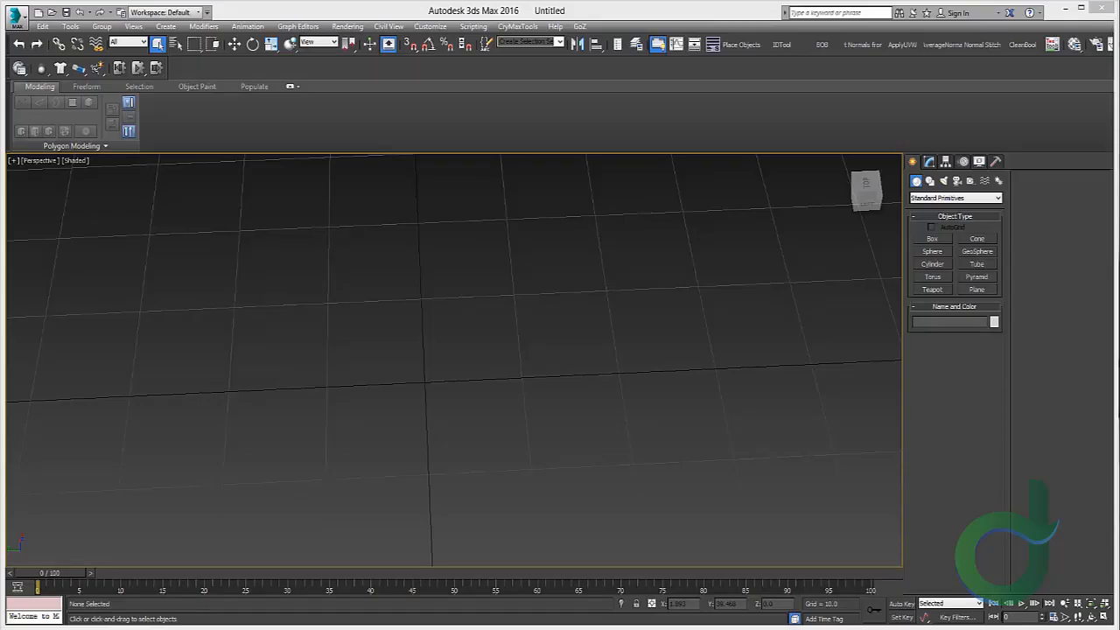
middle_click_drag(450, 325, 446, 331)
scroll(446, 332, "down", 2)
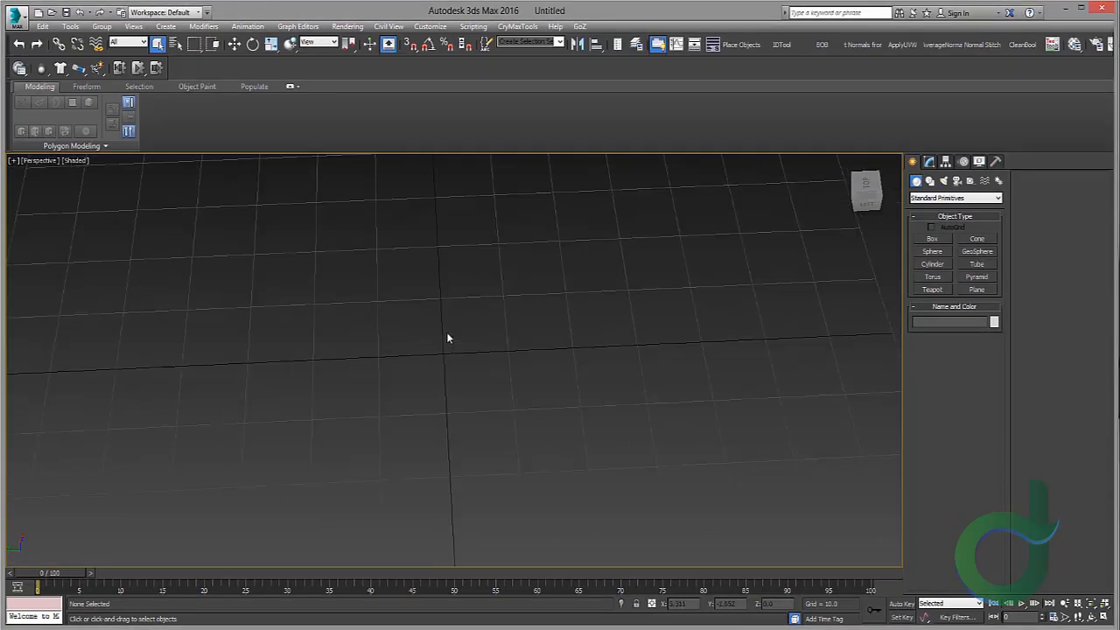
Step: Maximize the Front viewport and start the Line spline tool
middle_click_drag(327, 353, 359, 322)
scroll(358, 322, "up", 2)
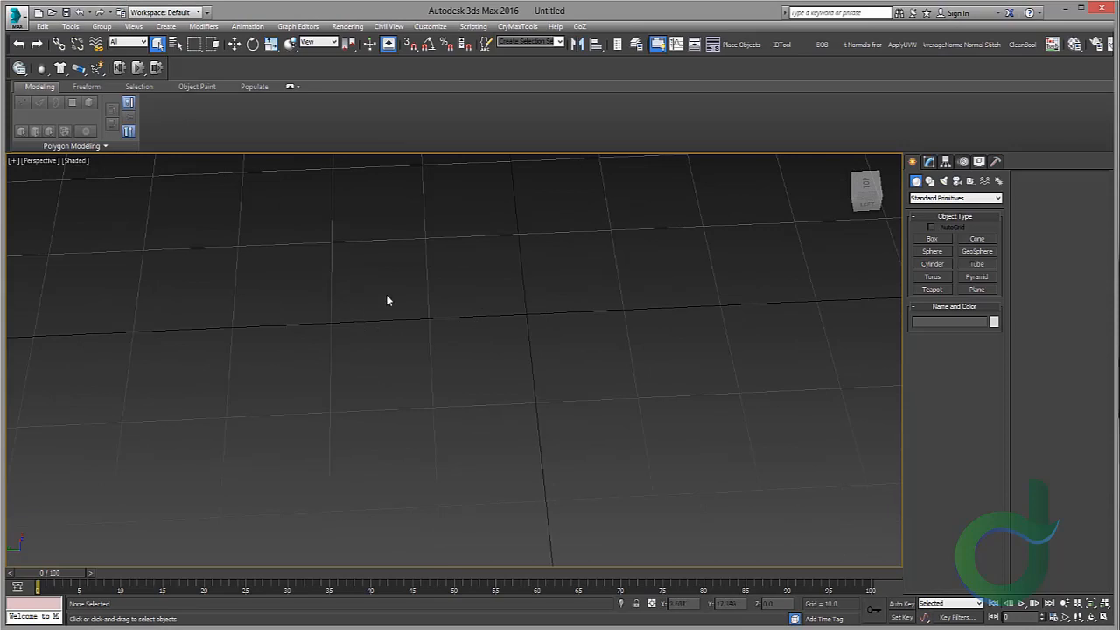
middle_click_drag(538, 278, 526, 274)
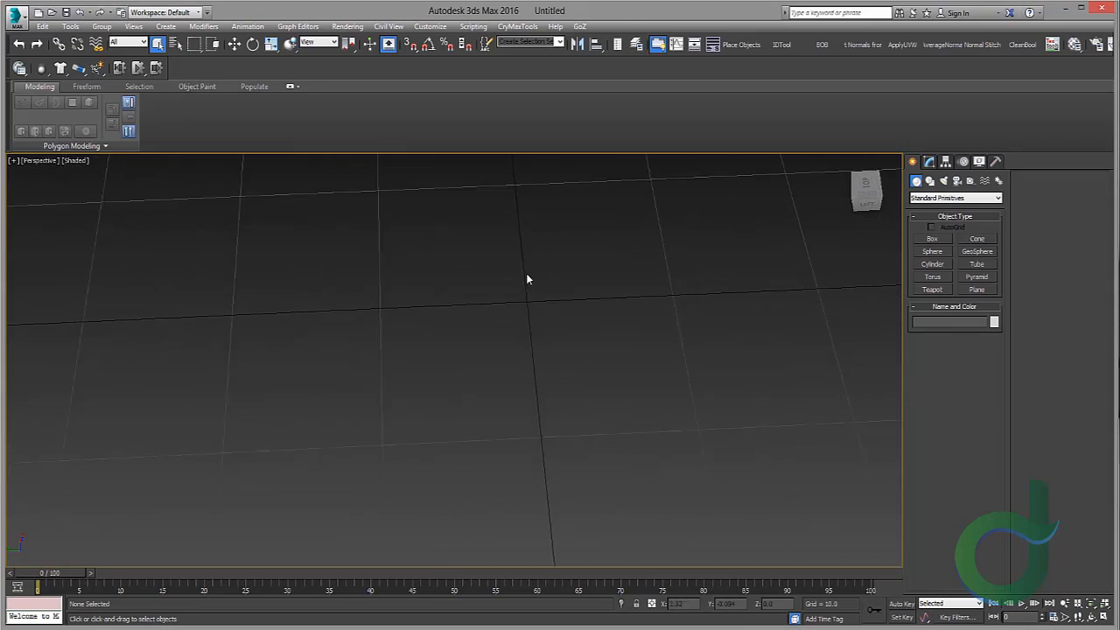
key("alt+w")
left_click(687, 280)
key("alt+w")
scroll(472, 335, "up", 6)
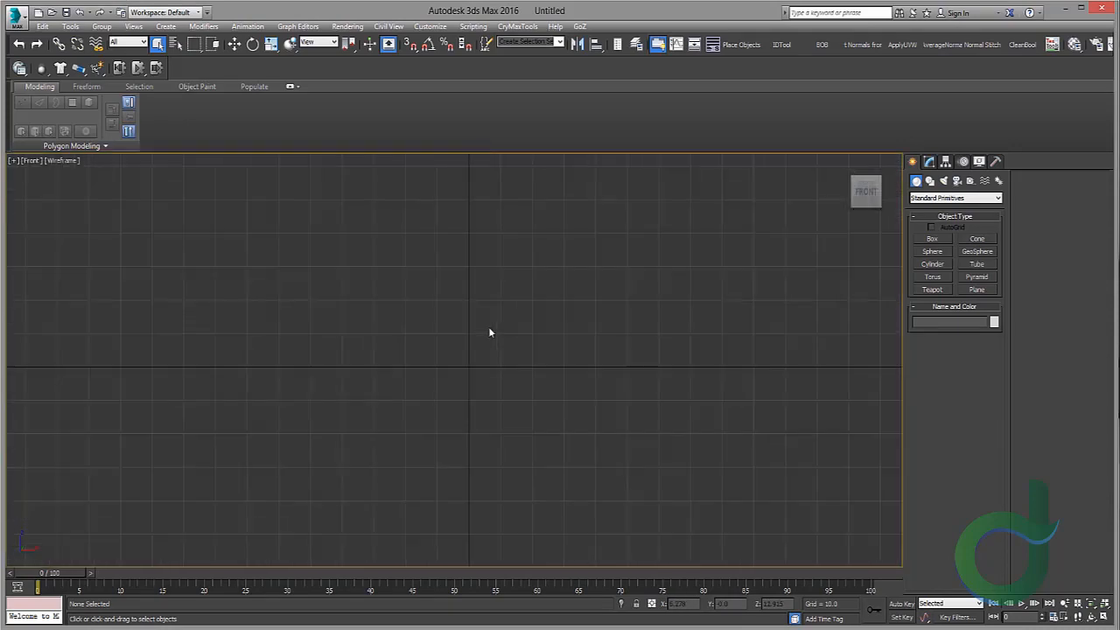
middle_click_drag(460, 338, 430, 356)
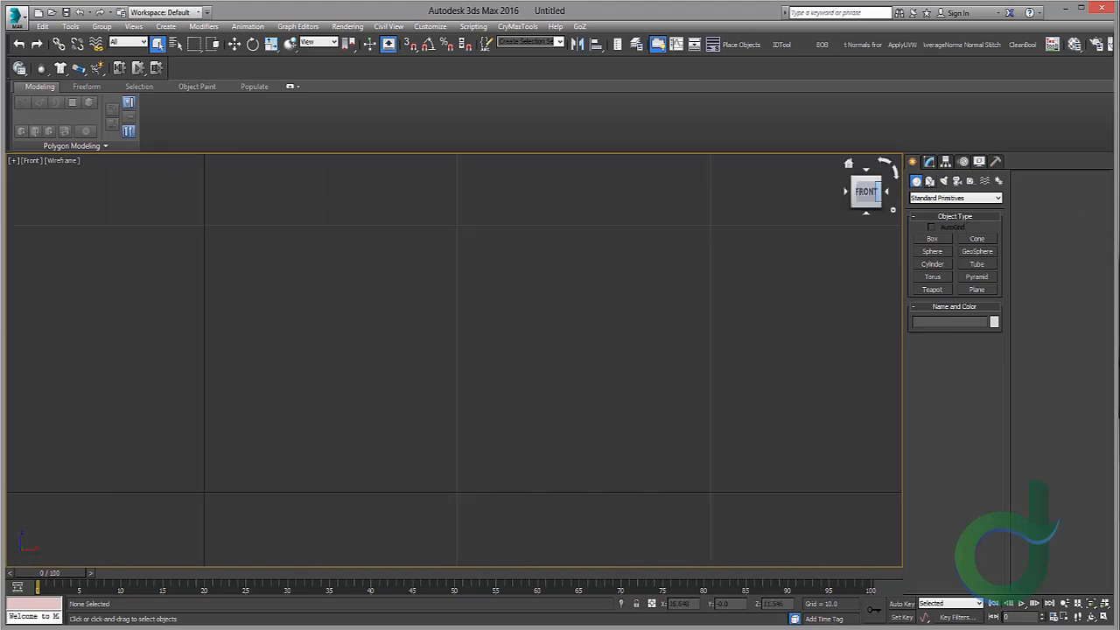
left_click(929, 180)
left_click(934, 248)
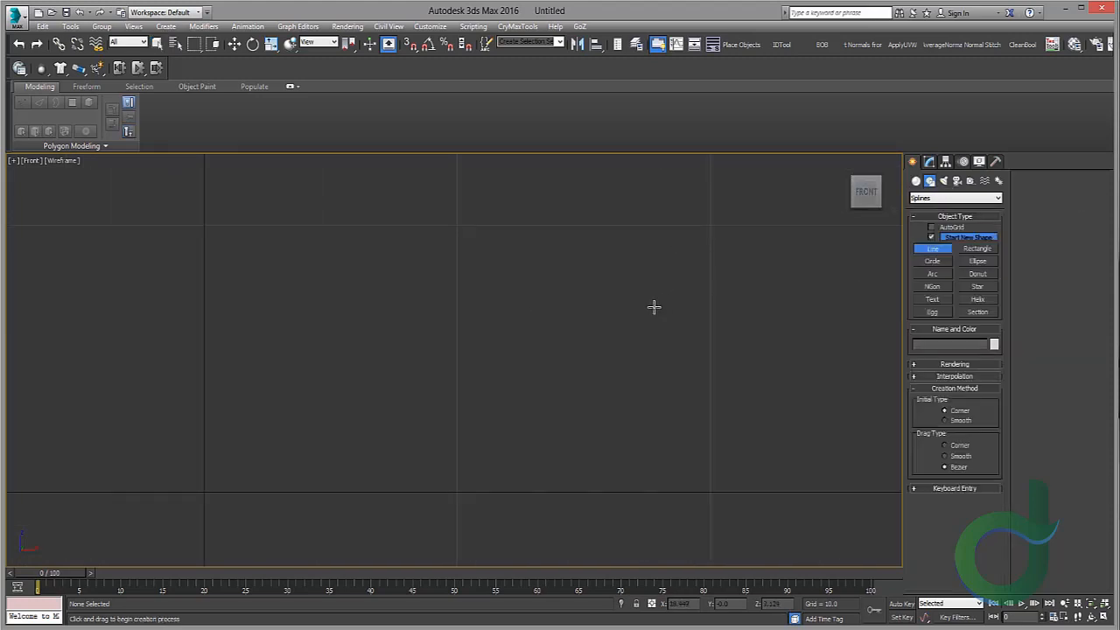
Step: Enable grid snapping and draw an arched line spline between two grid points in the Front viewport
left_click(960, 420)
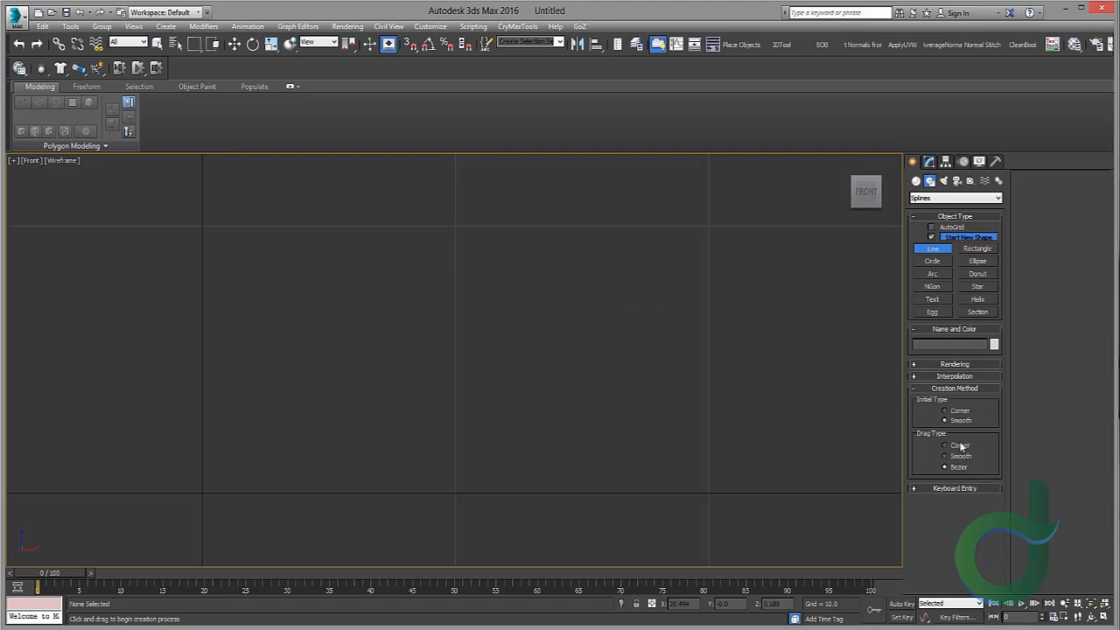
left_click(955, 410)
mouse_move(202, 493)
middle_mouse_down()
mouse_move(386, 431)
mouse_move(341, 464)
middle_mouse_up()
scroll(379, 428, "up", 1)
scroll(341, 464, "down", 2)
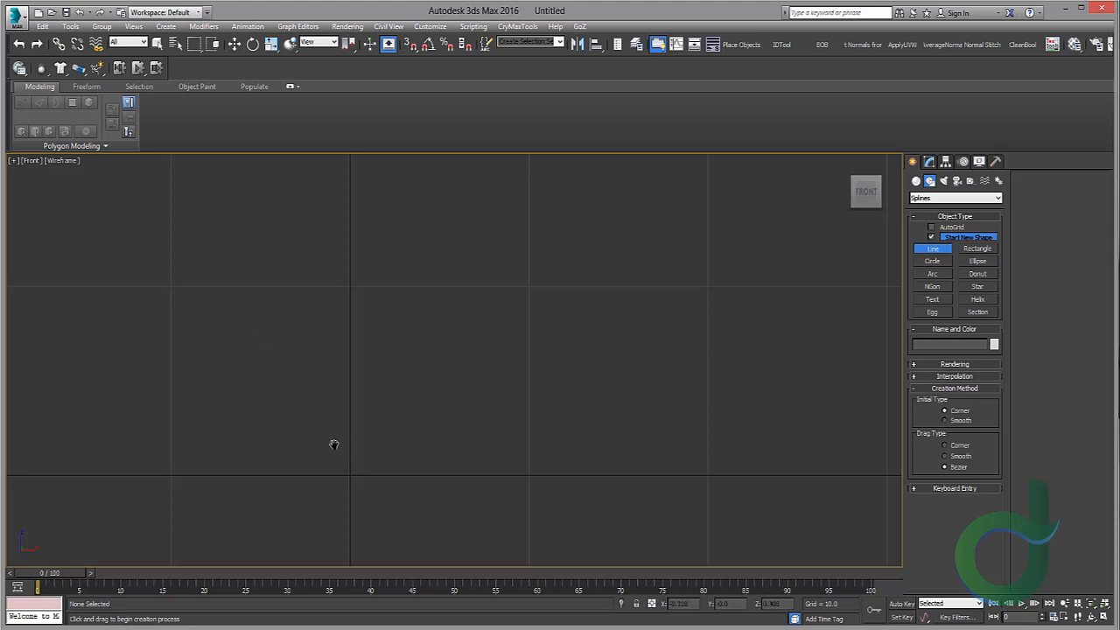
scroll(332, 442, "up", 3)
left_click(409, 45)
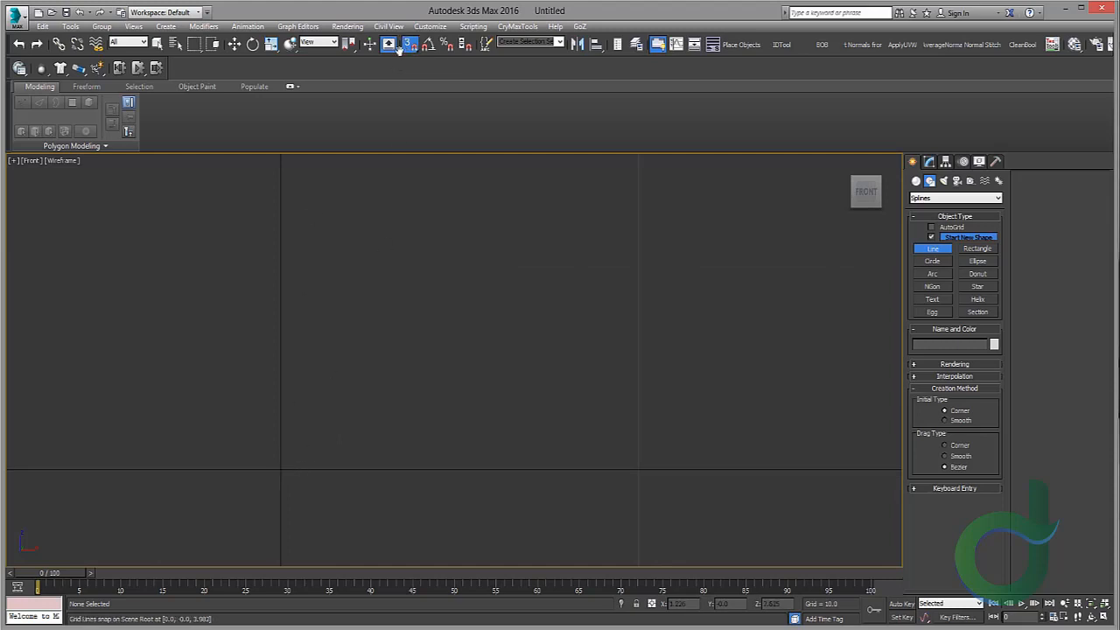
left_click(280, 469)
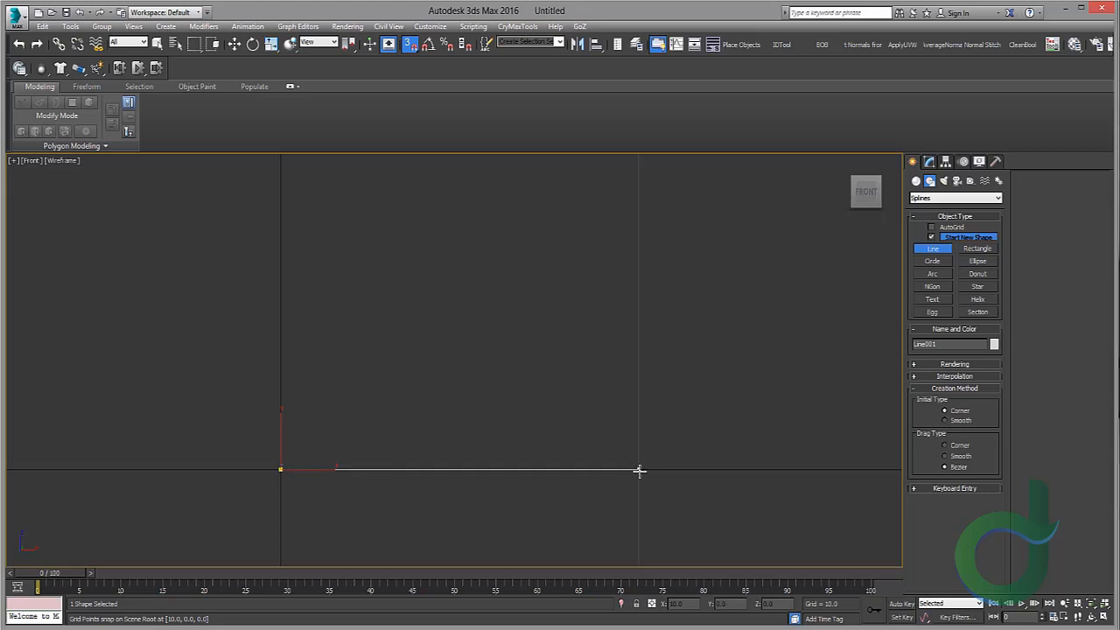
left_click_drag(638, 469, 824, 567)
left_click_drag(826, 567, 816, 573)
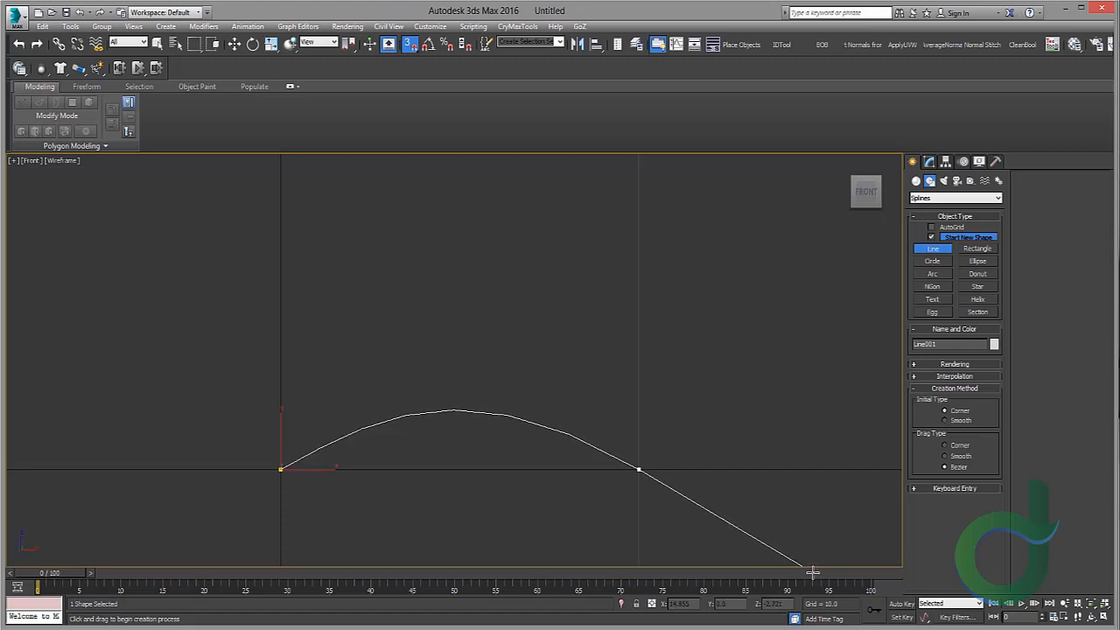
left_click_drag(812, 572, 812, 603)
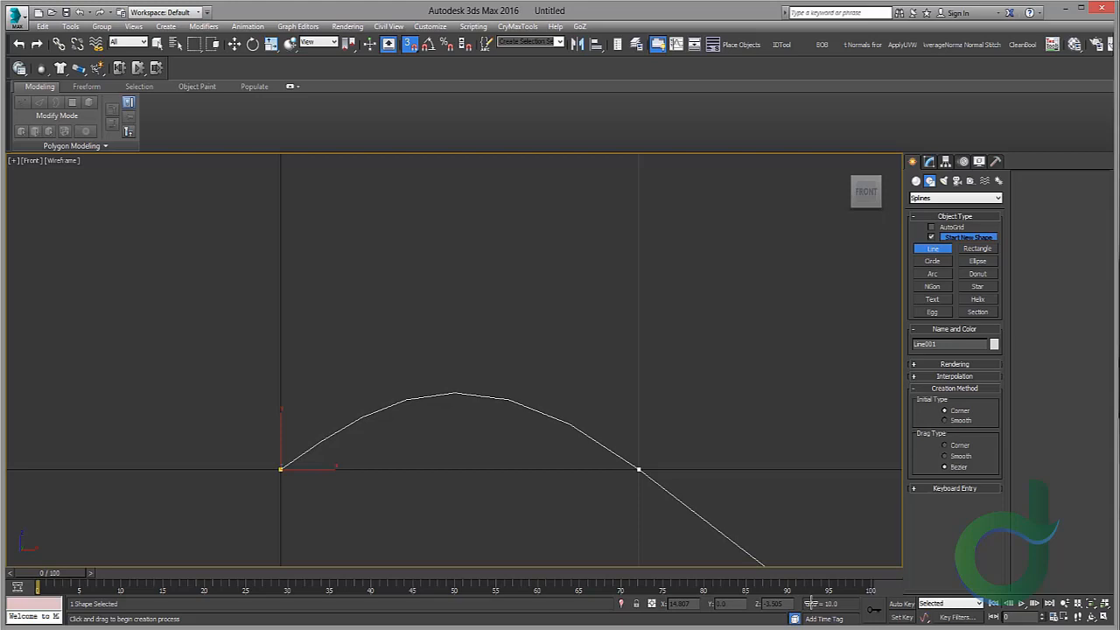
right_click(844, 344)
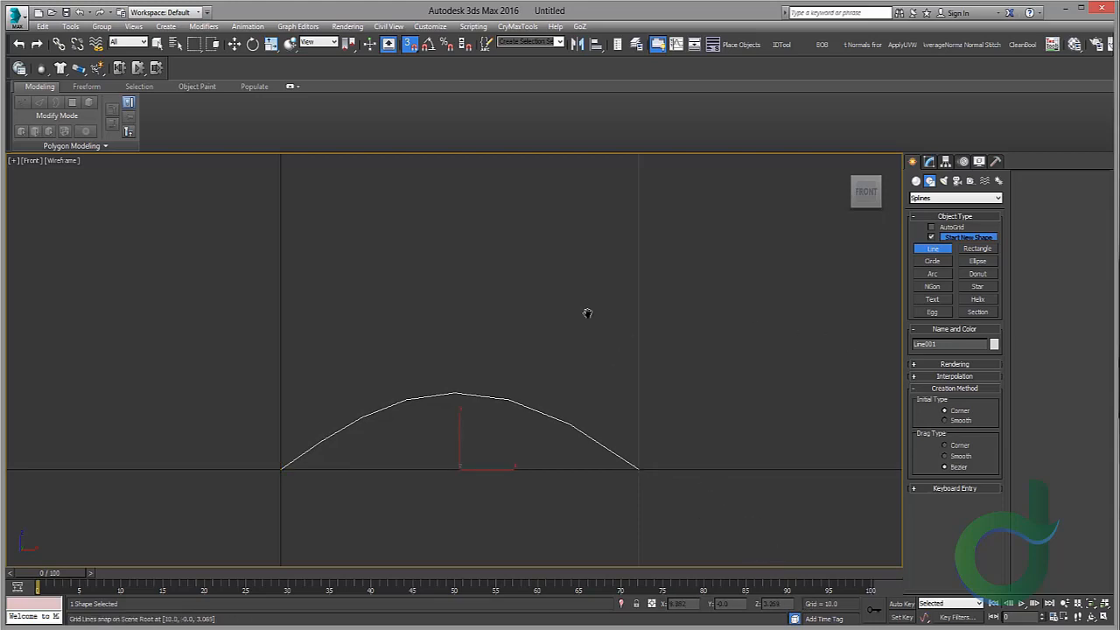
Step: Switch to the Perspective viewport and apply a Sweep modifier to the arched line
scroll(529, 327, "up", 5)
middle_click_drag(562, 321, 637, 360)
key("w")
left_click(928, 161)
key("alt+w")
right_click(710, 449)
key("alt+w")
scroll(703, 335, "down", 3)
middle_click_drag(589, 388, 589, 393, "alt")
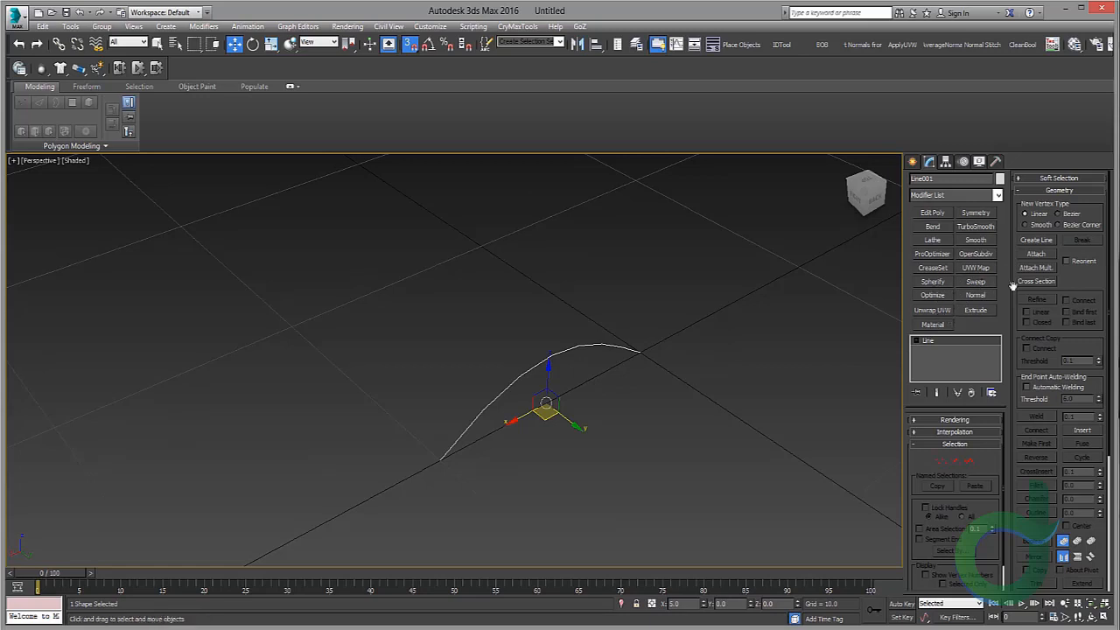
left_click(975, 281)
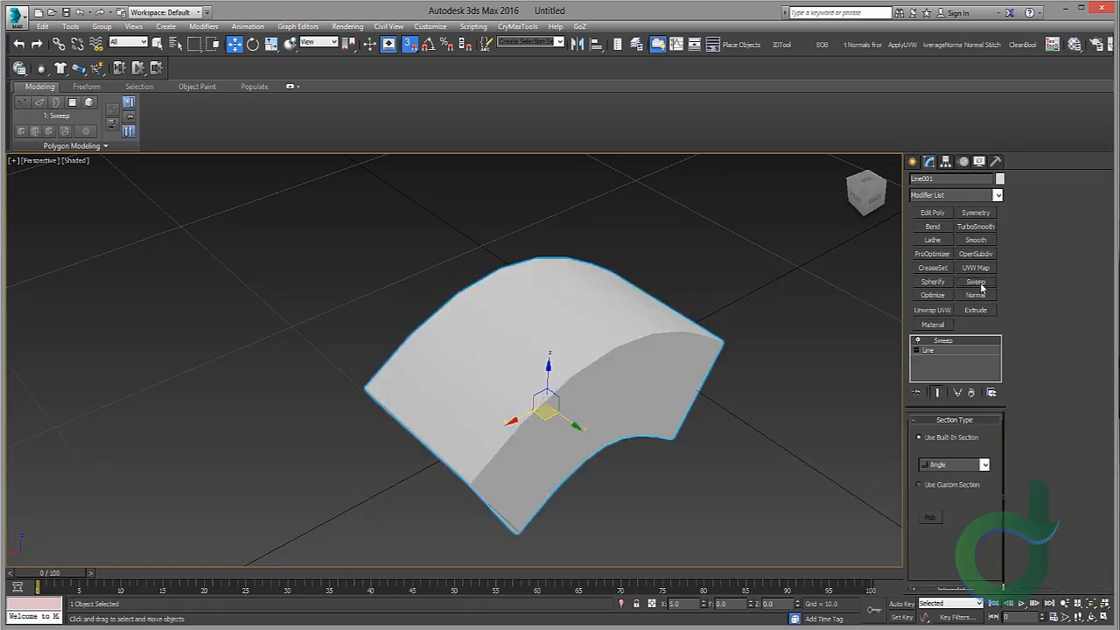
left_click(998, 195)
left_click(998, 195)
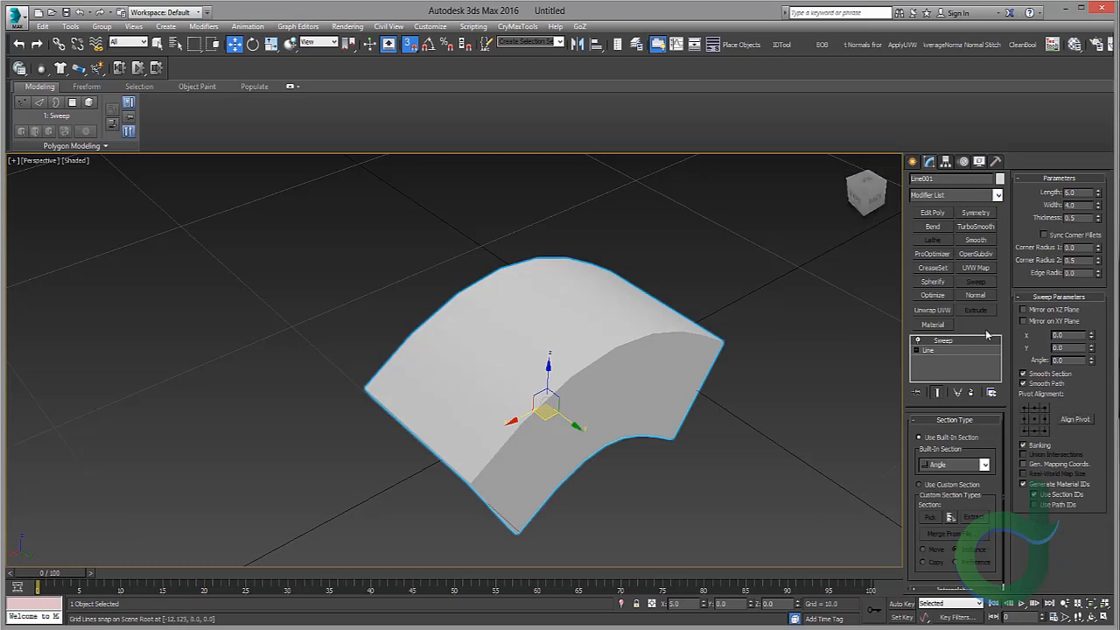
left_click(997, 196)
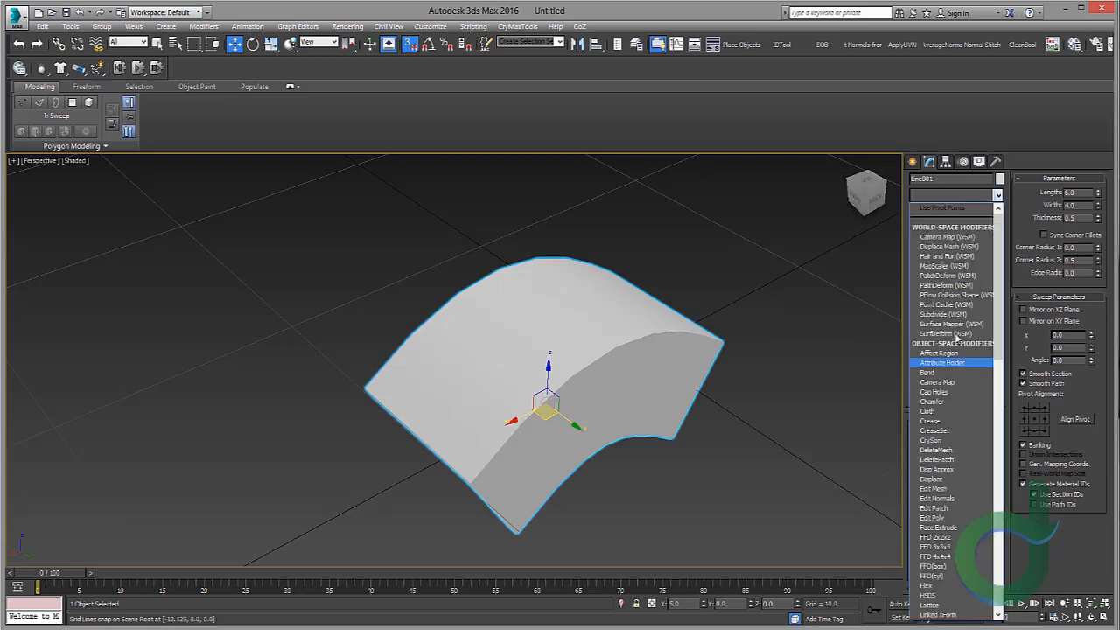
left_click(1000, 199)
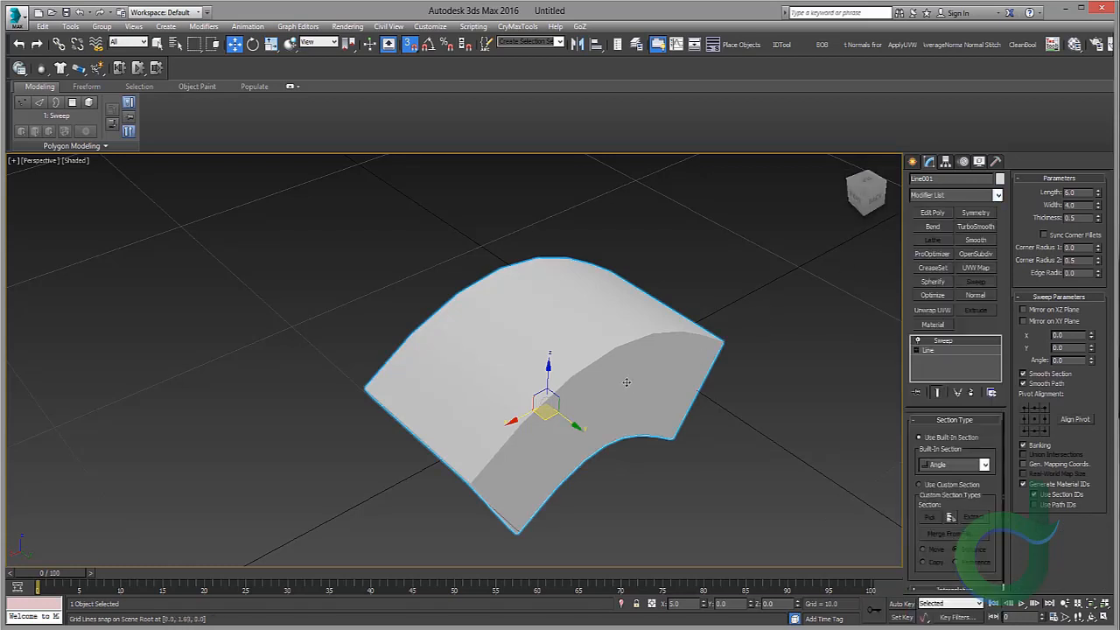
Step: Set the Perspective viewport display to Edged Faces to see the swept mesh's segments
left_click(76, 160)
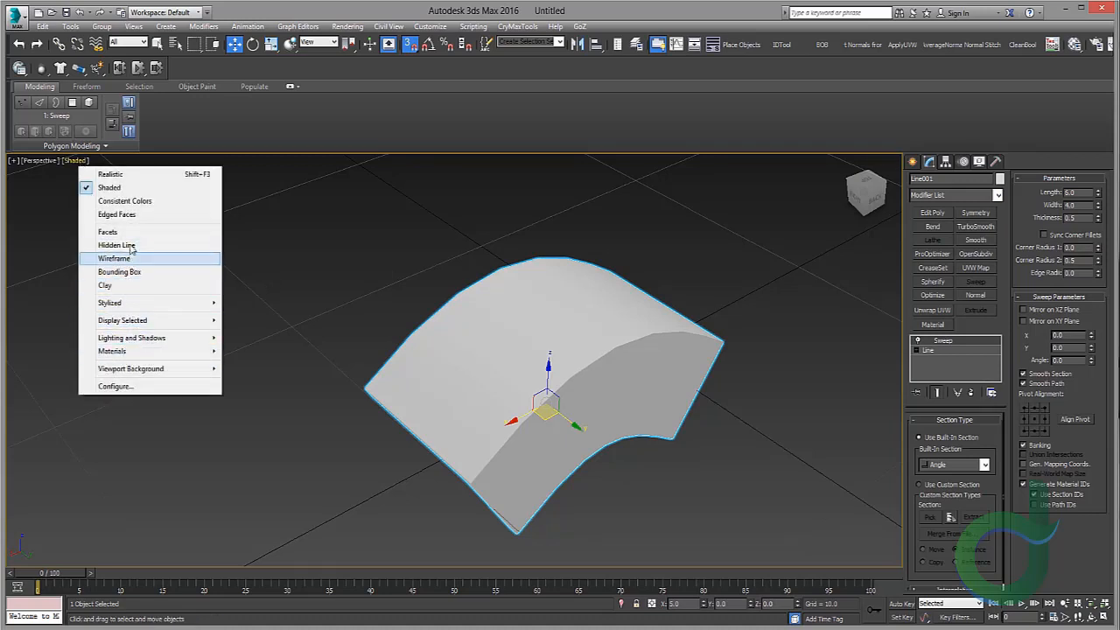
left_click(116, 215)
scroll(527, 314, "down", 2)
middle_click_drag(554, 351, 483, 294)
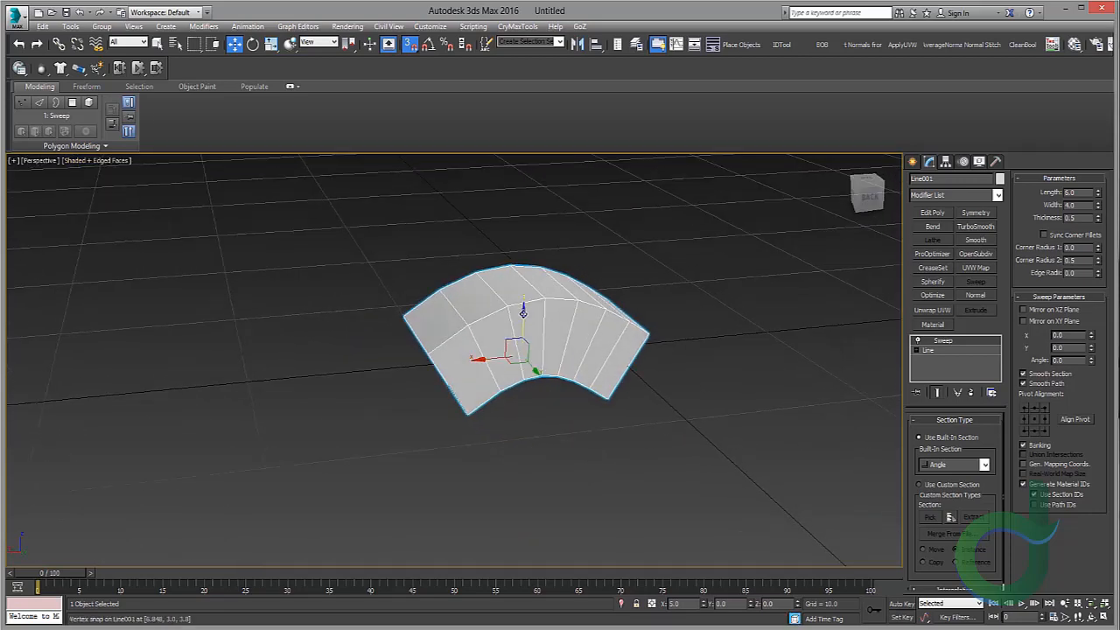
scroll(525, 312, "down", 2)
scroll(533, 311, "up", 4)
middle_click_drag(567, 282, 610, 265)
scroll(628, 277, "up", 3)
middle_click_drag(610, 266, 652, 271)
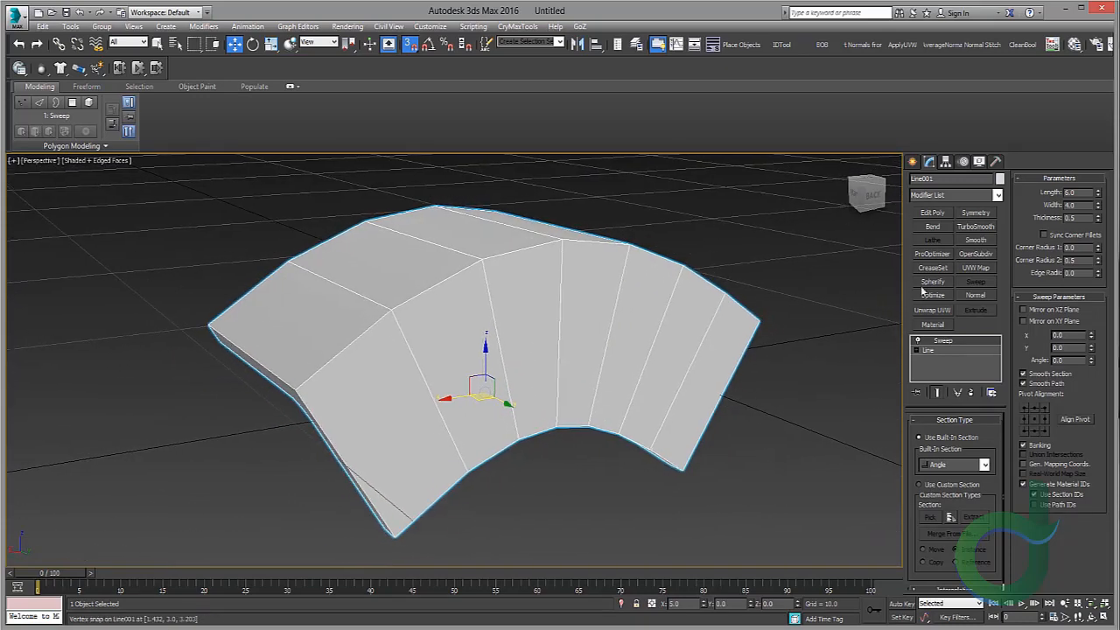
Step: Change the sweep's built-in section to Bar and set its length to 16
left_click(985, 465)
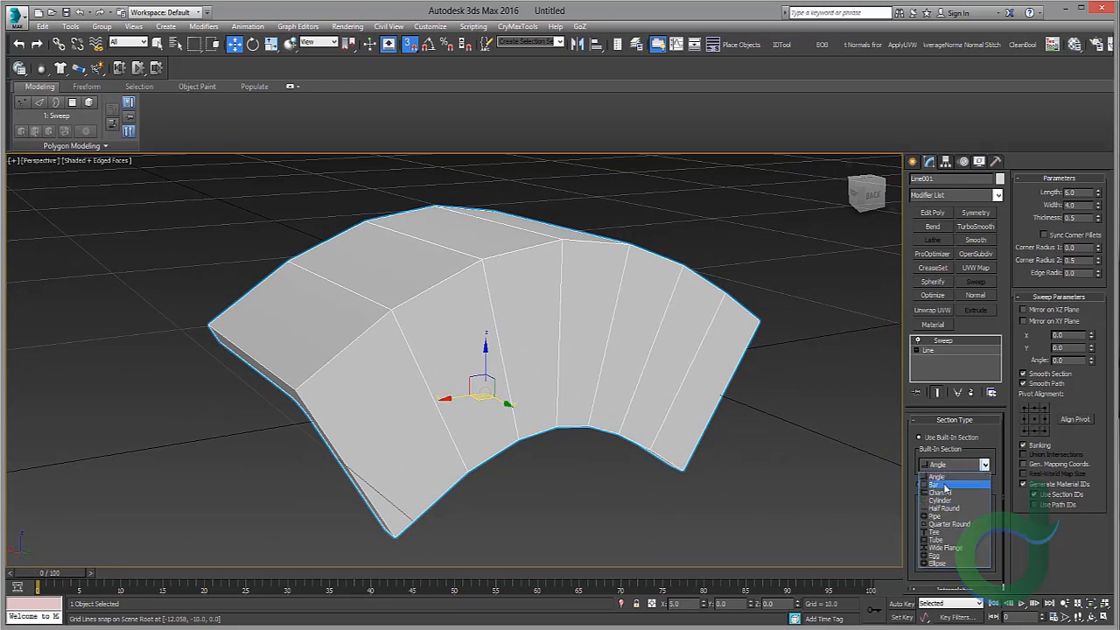
left_click(945, 487)
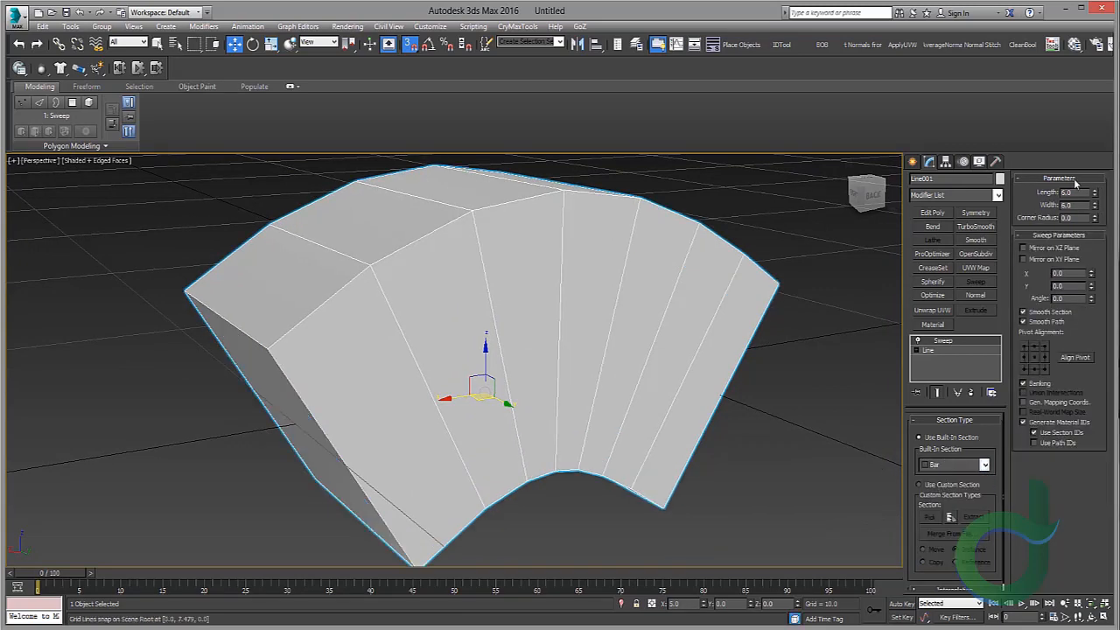
left_click_drag(1094, 194, 1094, 161)
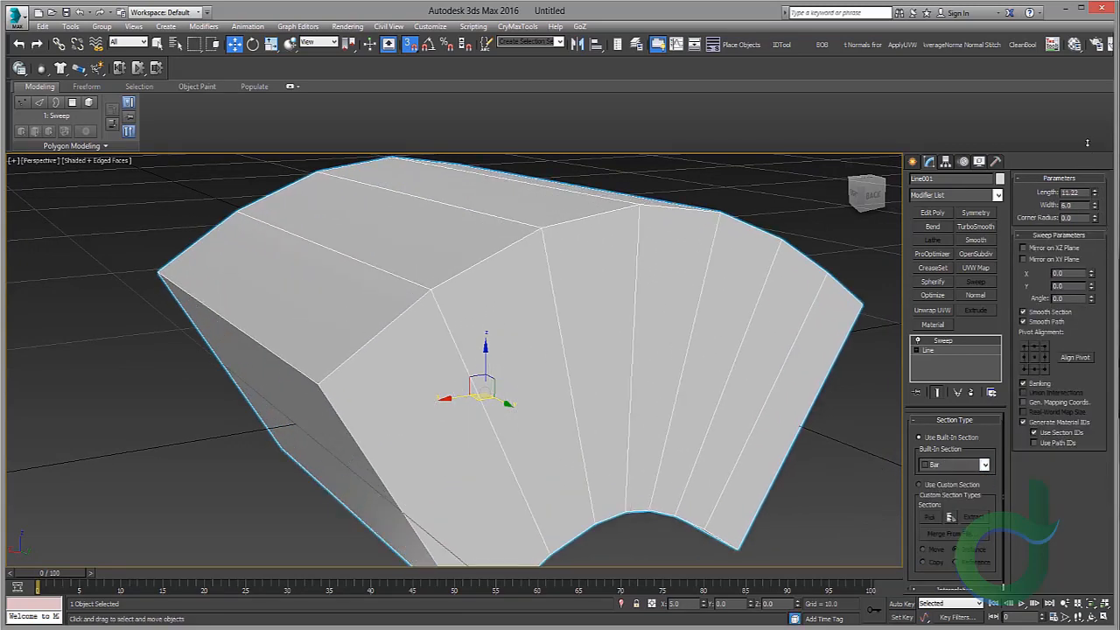
scroll(625, 298, "down", 8)
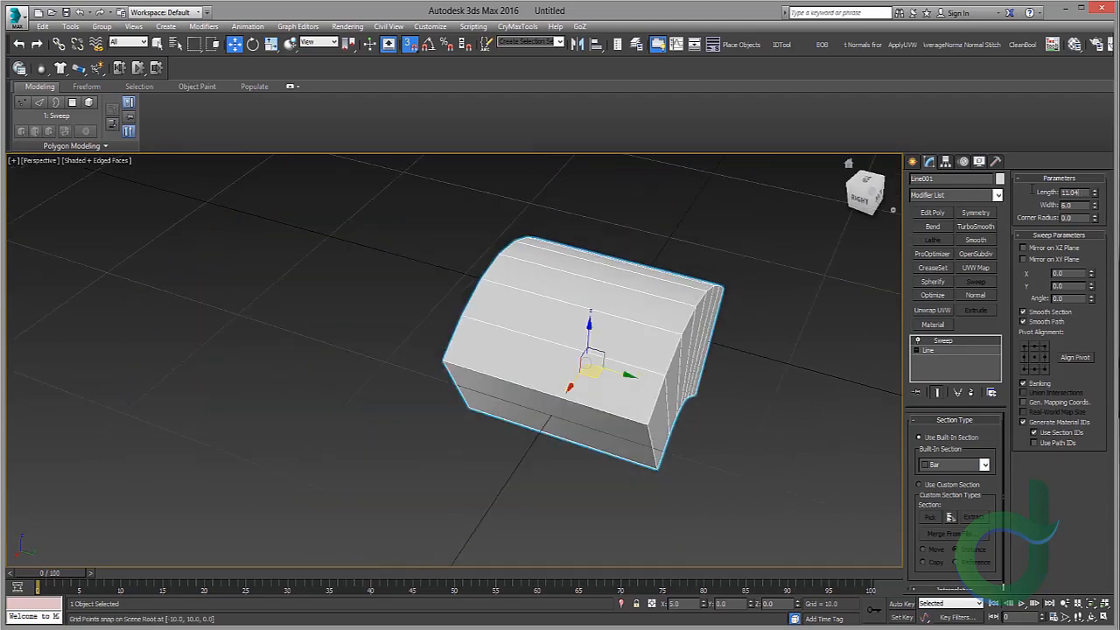
left_click_drag(1033, 189, 900, 184)
type("15")
key("Return")
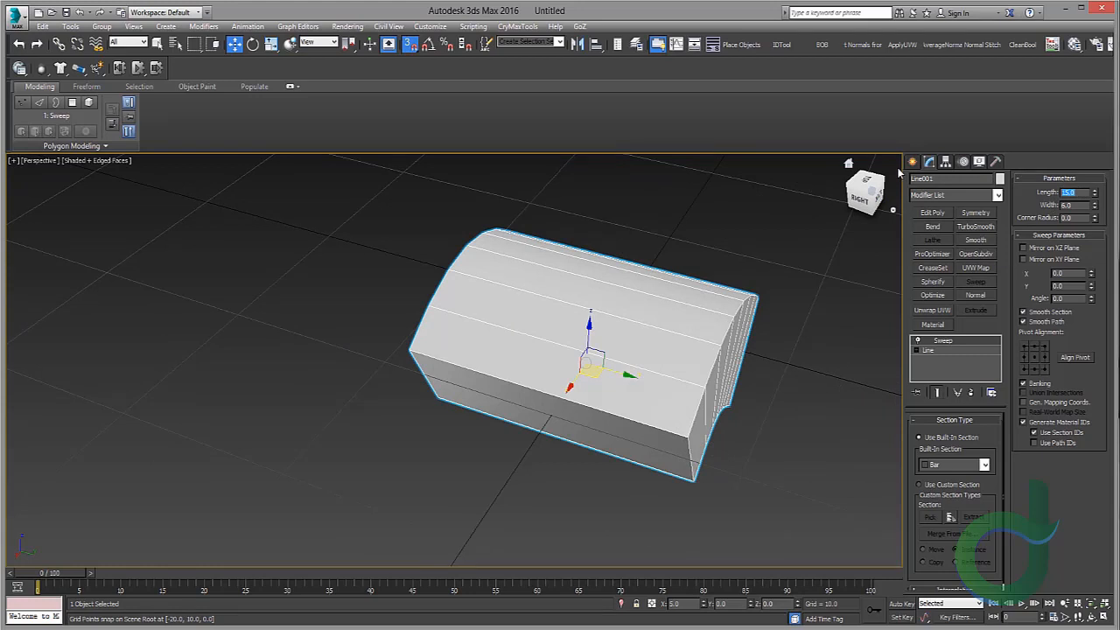
type("20")
key("Return")
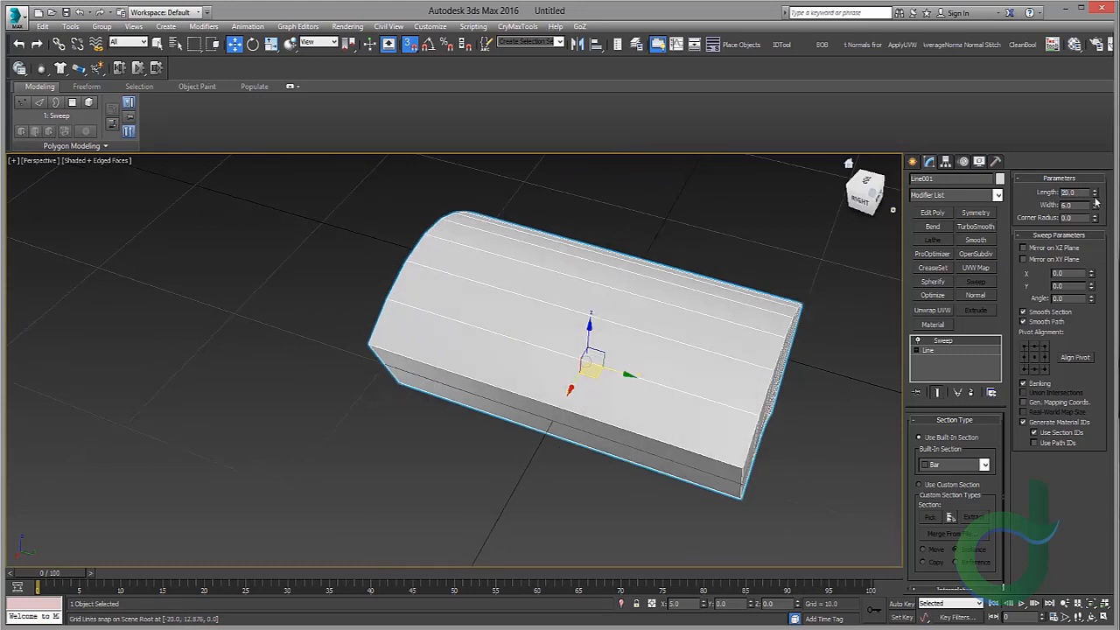
key("Return")
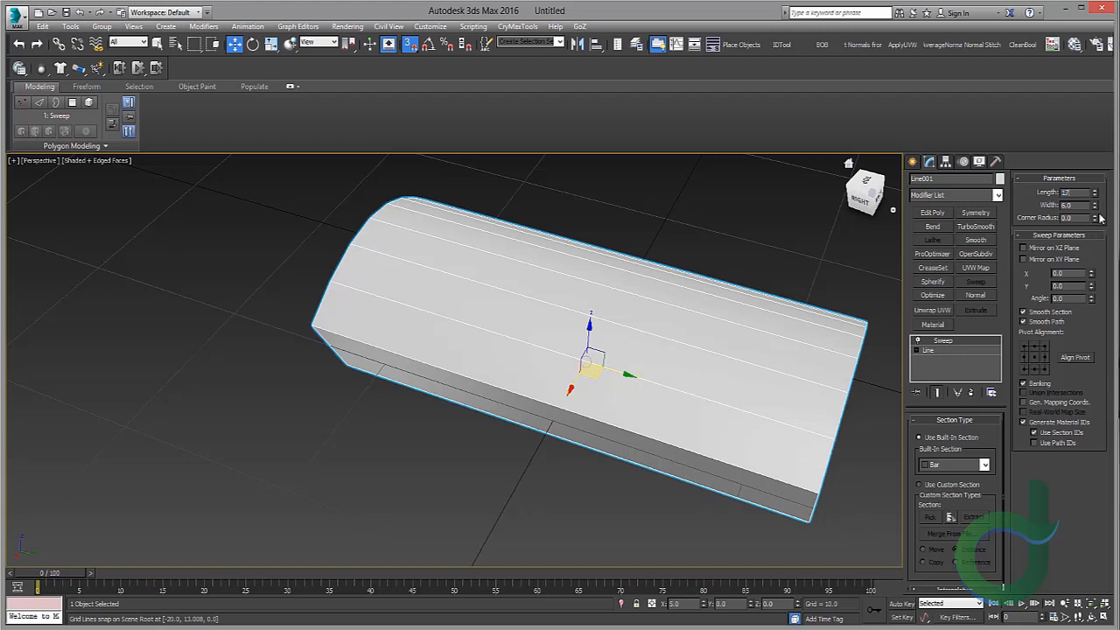
type("17")
key("Return")
middle_click_drag(708, 246, 667, 249)
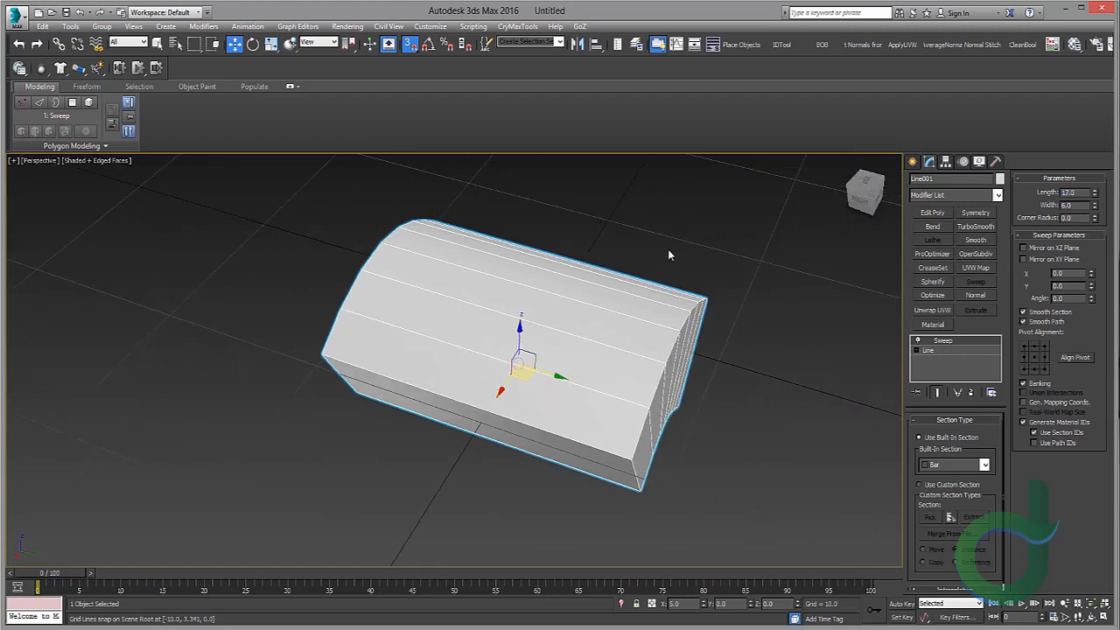
left_click_drag(1093, 199, 1096, 204)
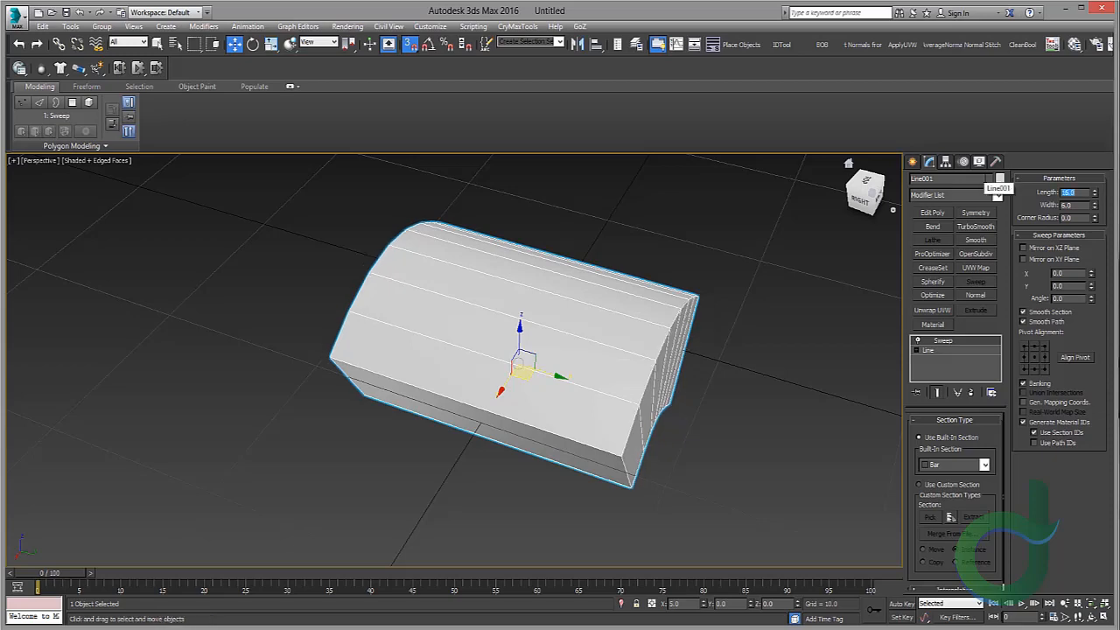
Step: Set the bar section's width to 0.5 to make a thin tile
scroll(445, 330, "up", 3)
middle_click_drag(618, 402, 532, 330)
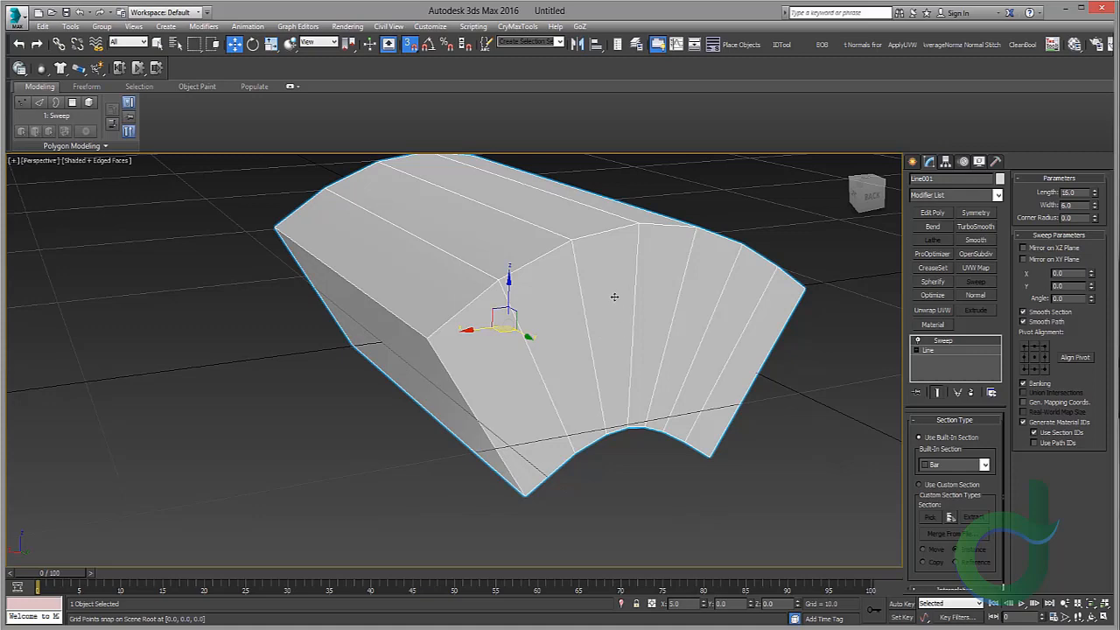
middle_click_drag(639, 285, 609, 306)
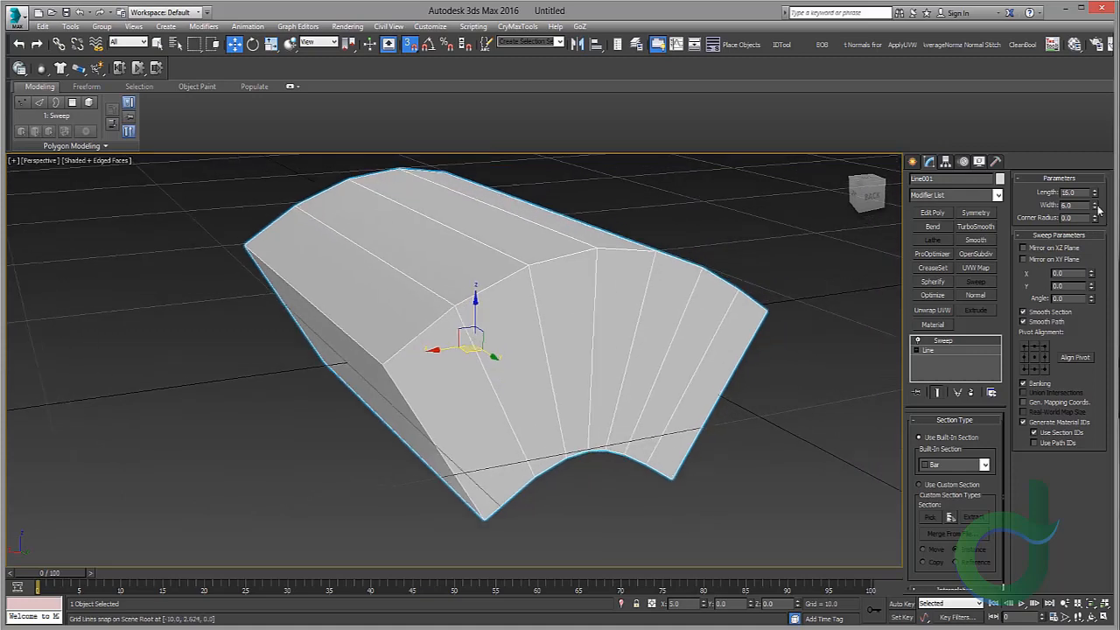
left_click_drag(1095, 211, 1089, 267)
type(".")
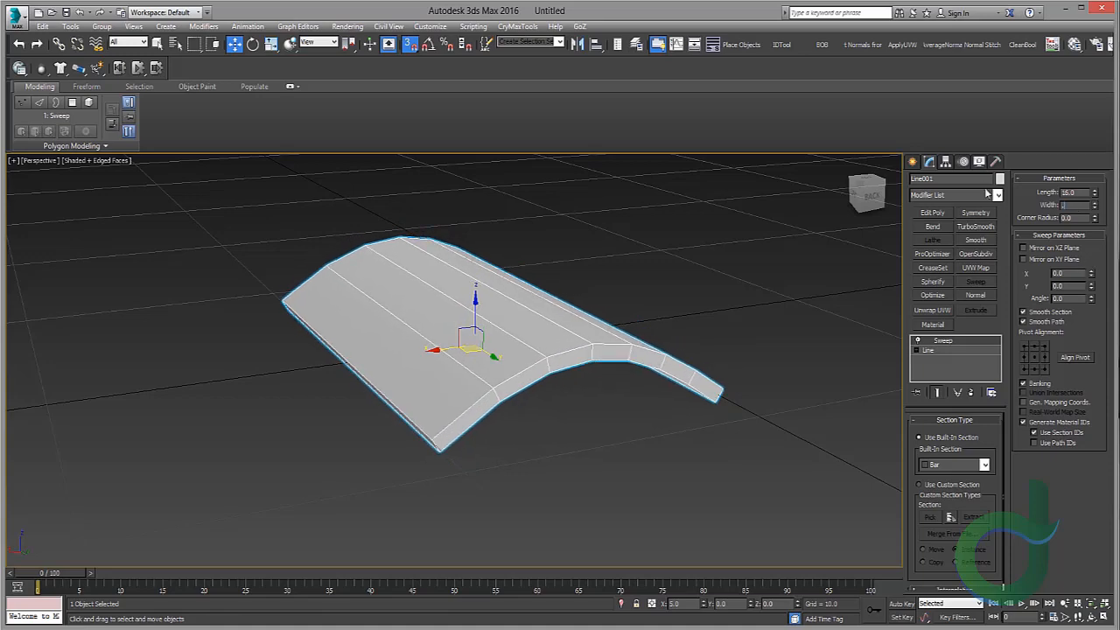
type("5")
key("Return")
Step: Select the Line level of the stack and set its interpolation steps to 14 to smooth the arch
mouse_move(584, 259)
middle_mouse_down("alt")
mouse_move(540, 245)
mouse_move(595, 262)
middle_mouse_up("alt")
scroll(593, 282, "up", 2)
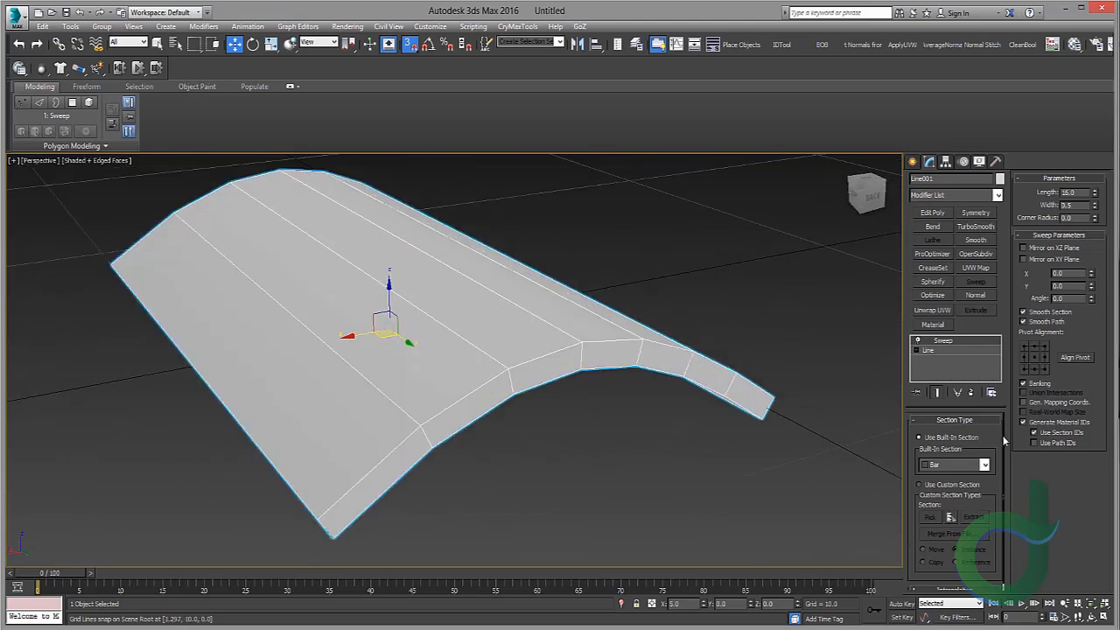
left_click_drag(1003, 441, 1015, 497)
left_click(974, 581)
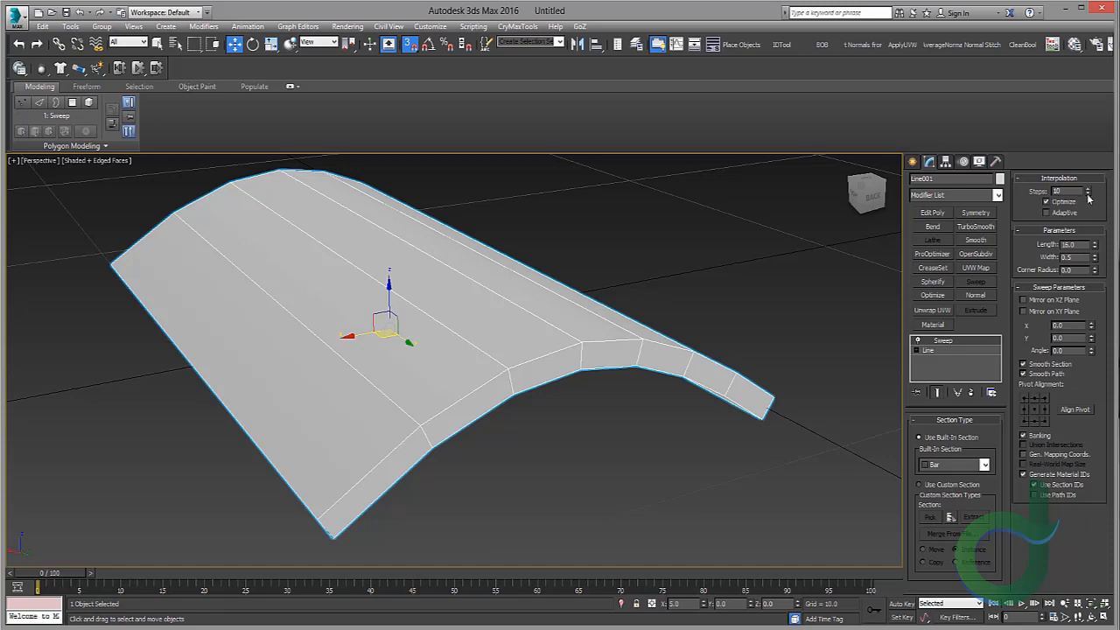
middle_click_drag(464, 346, 534, 353)
scroll(537, 274, "down", 3)
scroll(587, 292, "down", 2)
middle_click_drag(587, 292, 565, 282, "alt")
scroll(700, 323, "up", 3)
left_click(937, 352)
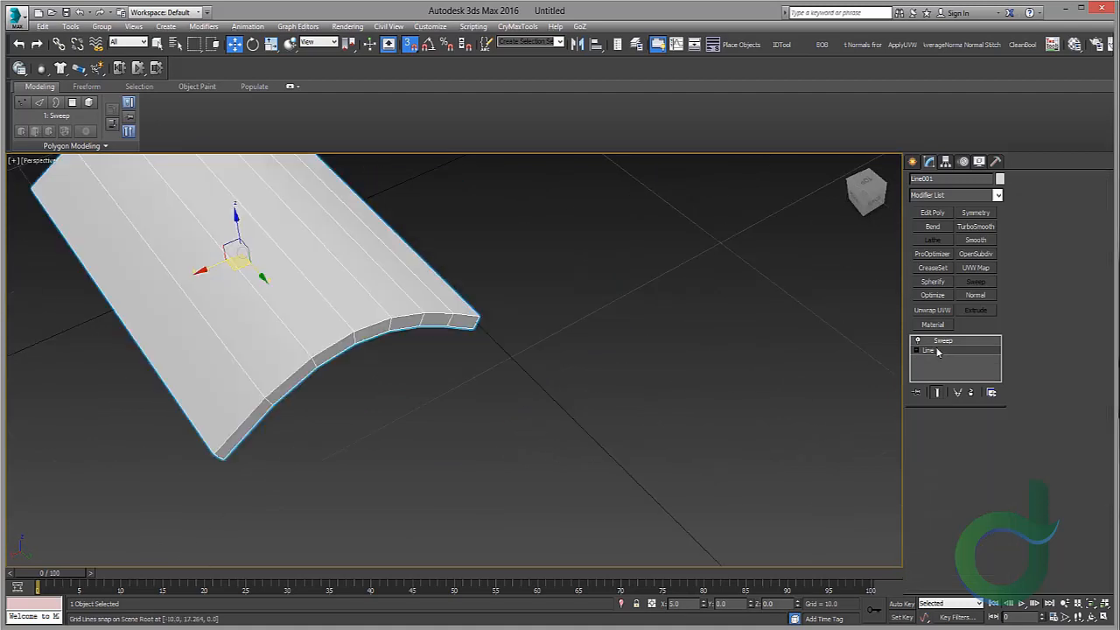
middle_click_drag(489, 295, 522, 292, "alt")
scroll(522, 293, "up", 3)
left_click(954, 436)
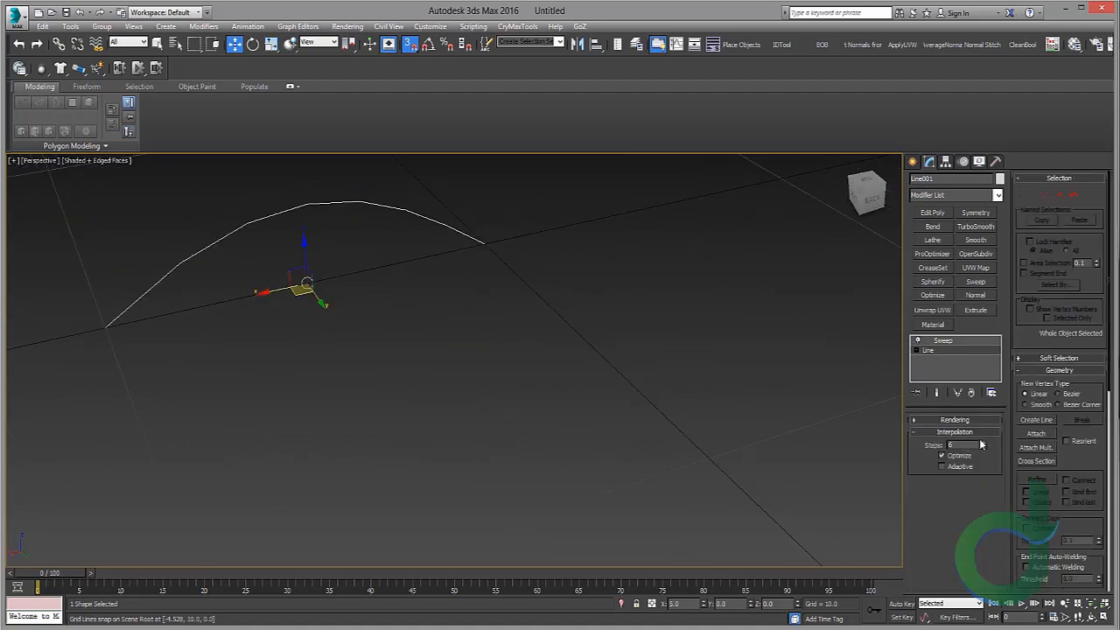
left_click(982, 444)
left_click(982, 443)
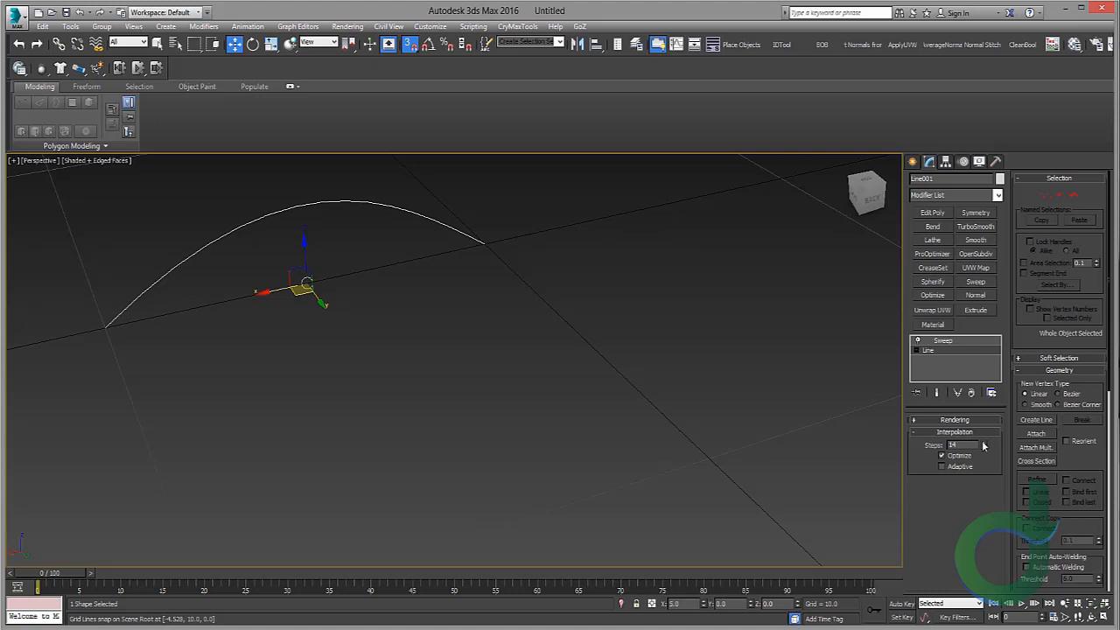
Step: Return to the Sweep modifier level and orbit around the smoothed tile
middle_click_drag(200, 220, 249, 267)
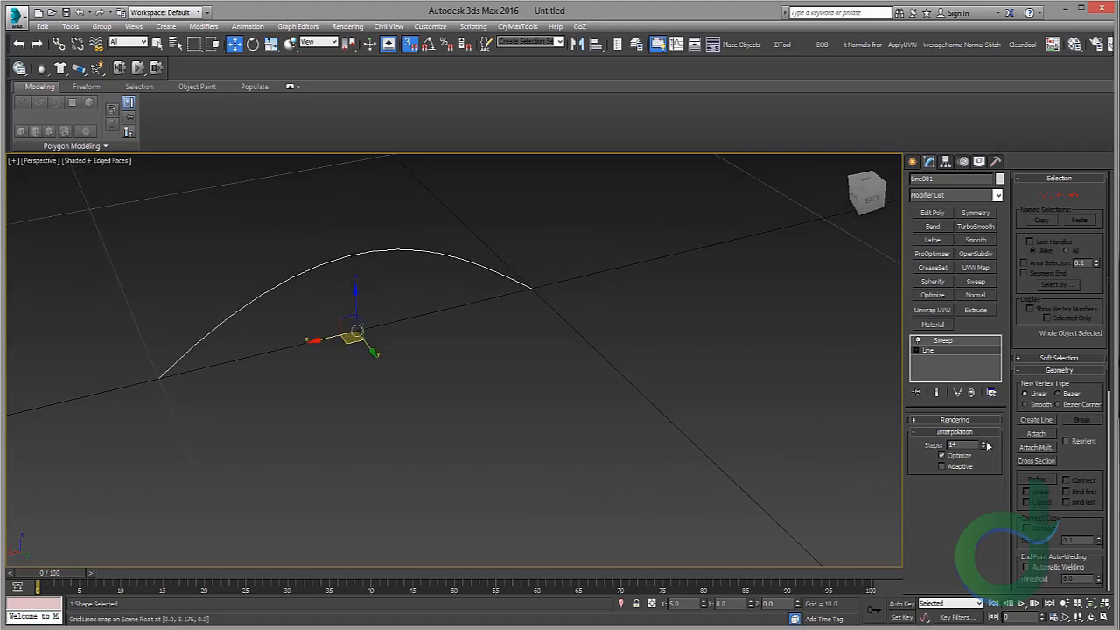
left_click(951, 342)
scroll(589, 308, "down", 3)
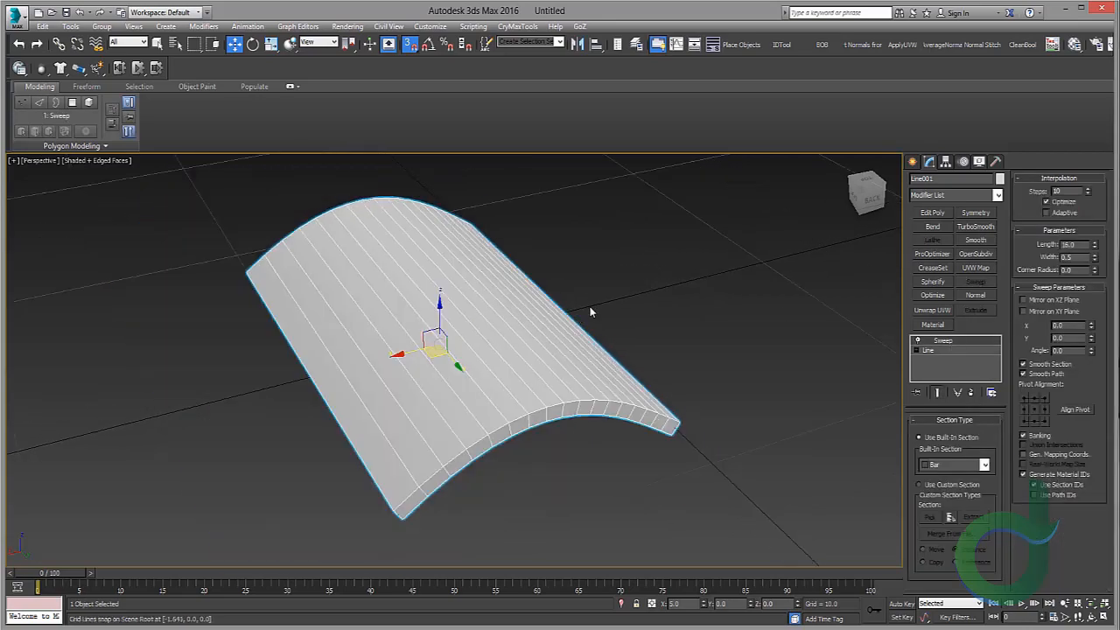
middle_click_drag(590, 310, 541, 290, "alt")
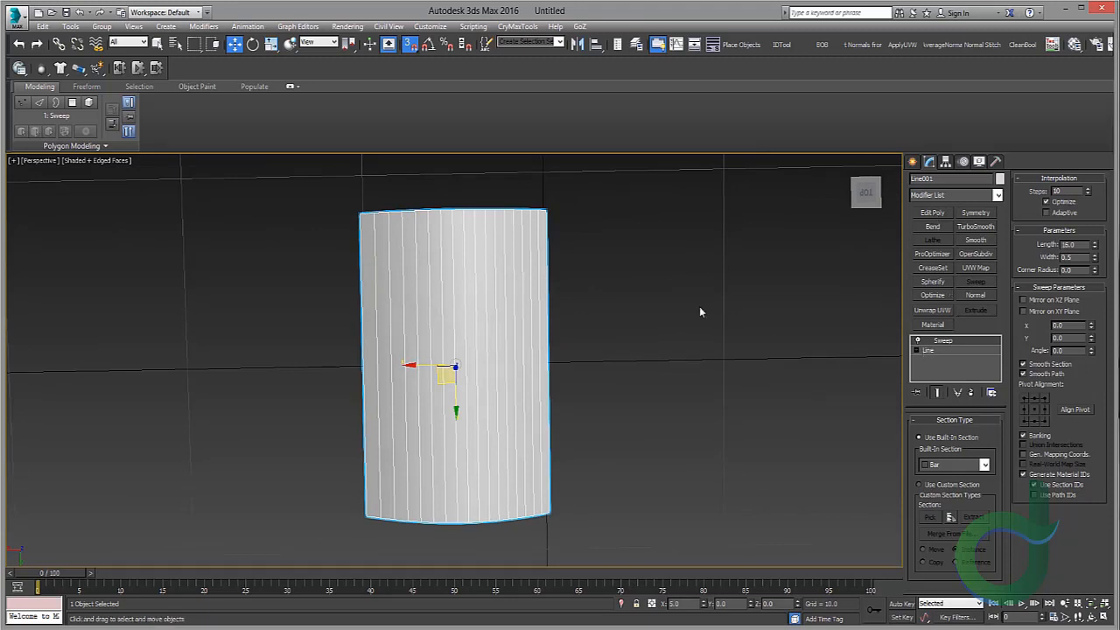
Step: Add an Edit Poly modifier to the tile and scale its top-edge vertices inward to taper one end
left_click(943, 215)
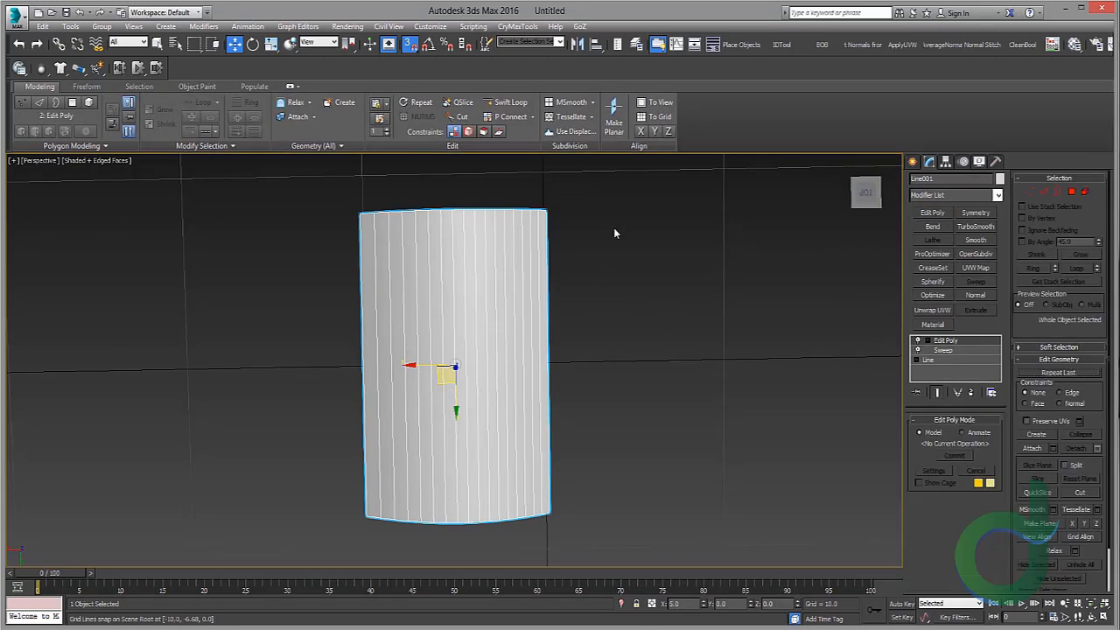
middle_click_drag(613, 228, 639, 232)
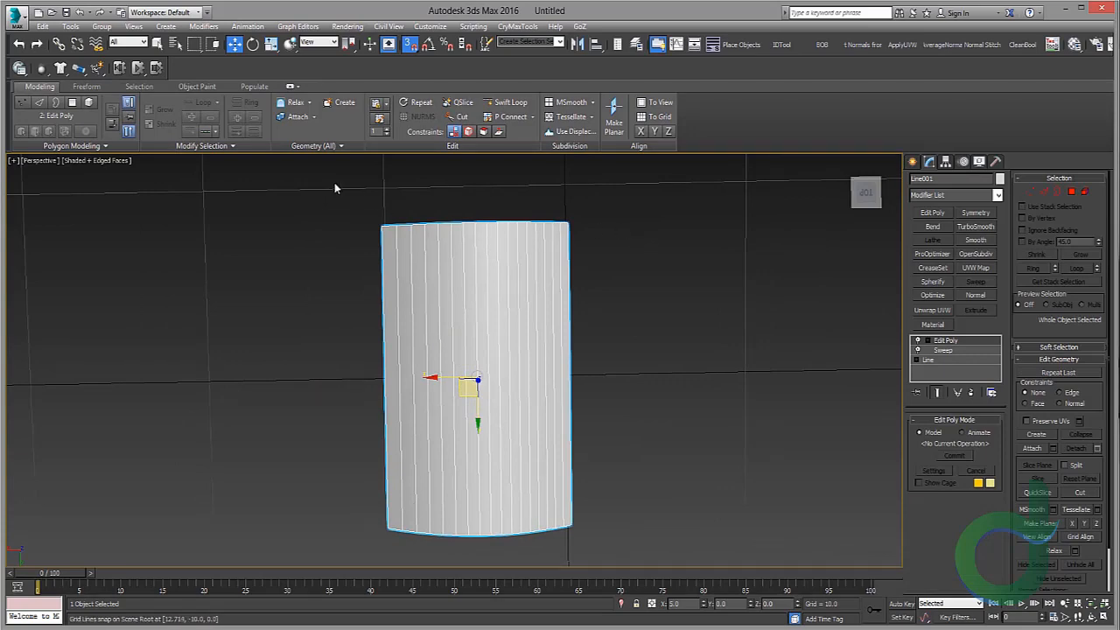
key("1")
left_click_drag(337, 164, 771, 296)
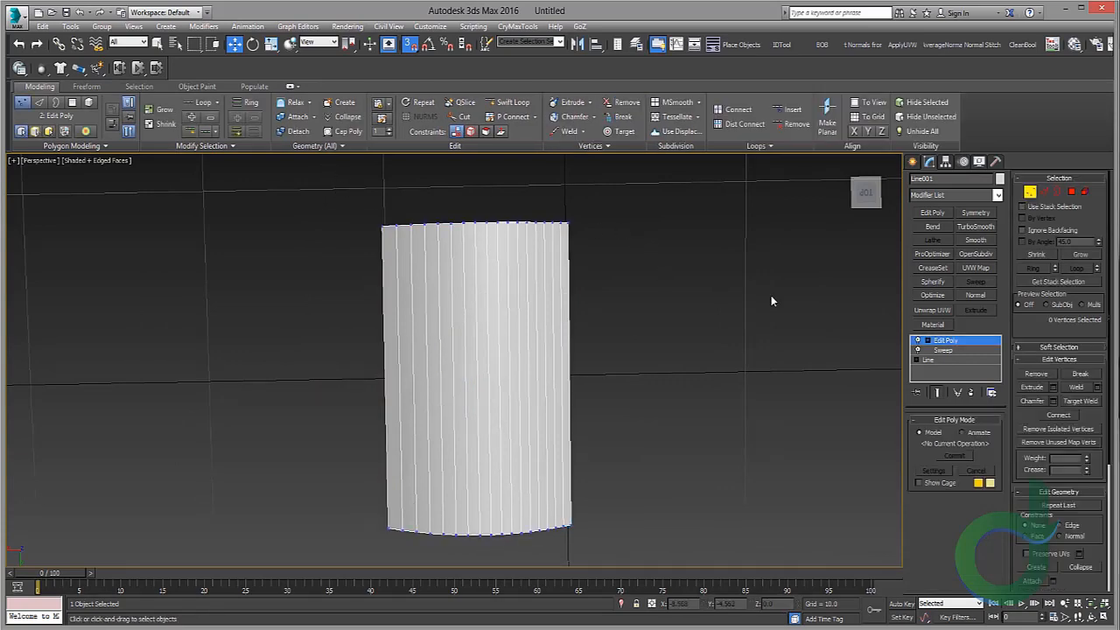
middle_click_drag(479, 240, 518, 255)
key("r")
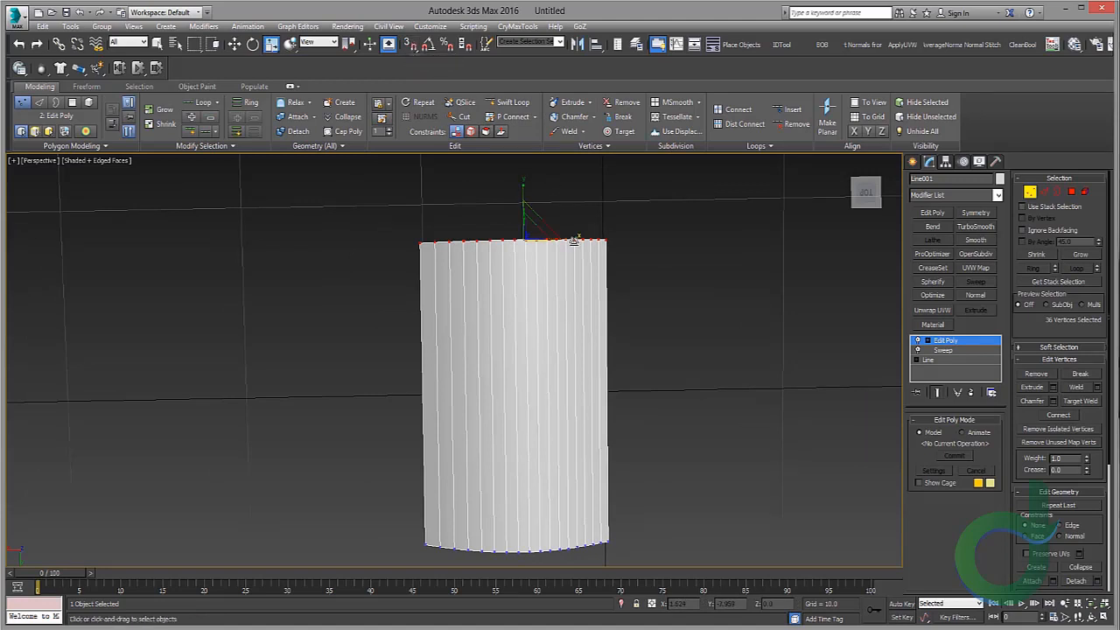
mouse_move(570, 238)
left_mouse_down()
mouse_move(560, 240)
mouse_move(580, 245)
left_mouse_up()
middle_click_drag(580, 245, 533, 259, "alt")
left_click_drag(448, 220, 448, 220)
key("ctrl+z")
key("w")
scroll(502, 333, "up", 3)
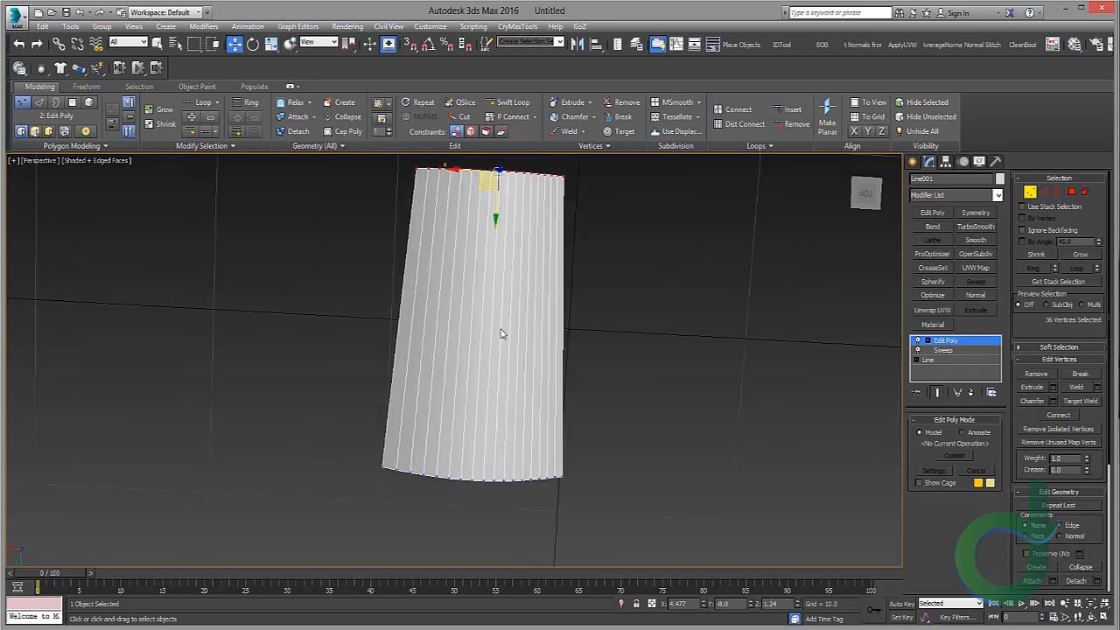
middle_click_drag(760, 336, 757, 260, "alt")
left_click(977, 344)
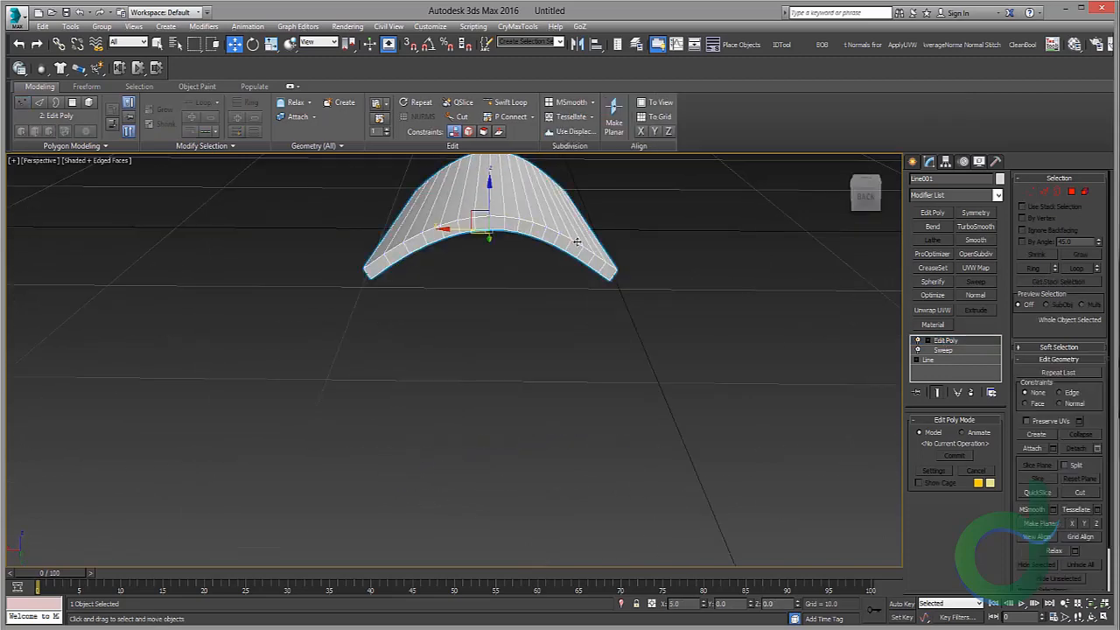
Step: Clone the tile as a copy and move it alongside the original
scroll(578, 243, "down", 5)
mouse_move(566, 314)
middle_mouse_down("alt")
mouse_move(557, 284)
mouse_move(559, 312)
mouse_move(622, 344)
mouse_move(575, 330)
middle_mouse_up("alt")
scroll(618, 302, "up", 4)
scroll(590, 327, "down", 5)
scroll(575, 330, "up", 4)
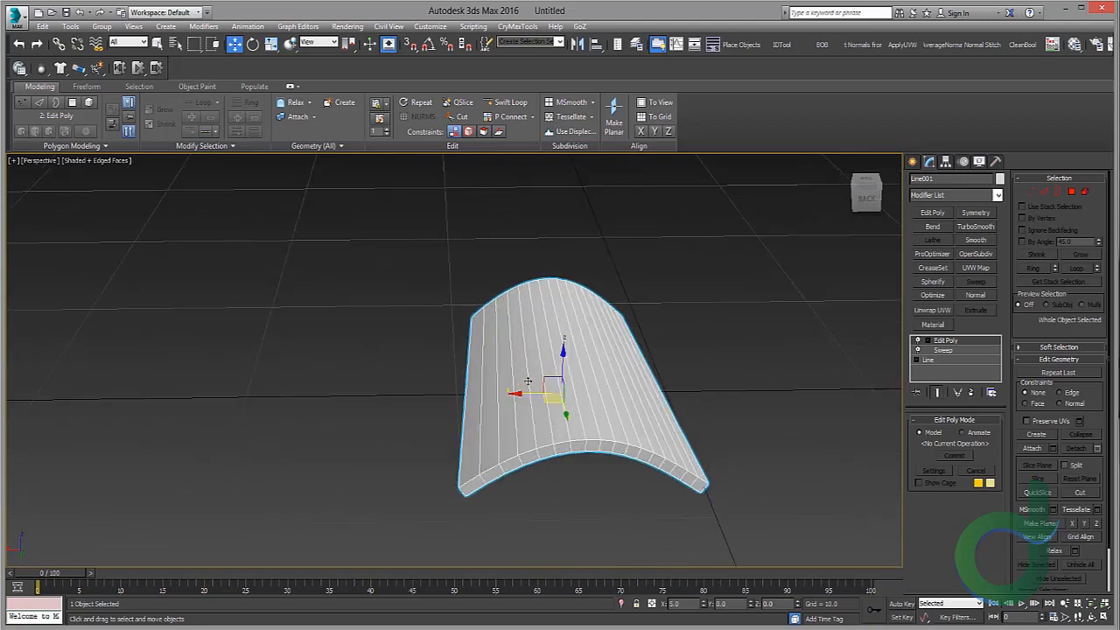
left_click_drag(519, 398, 438, 405, "shift")
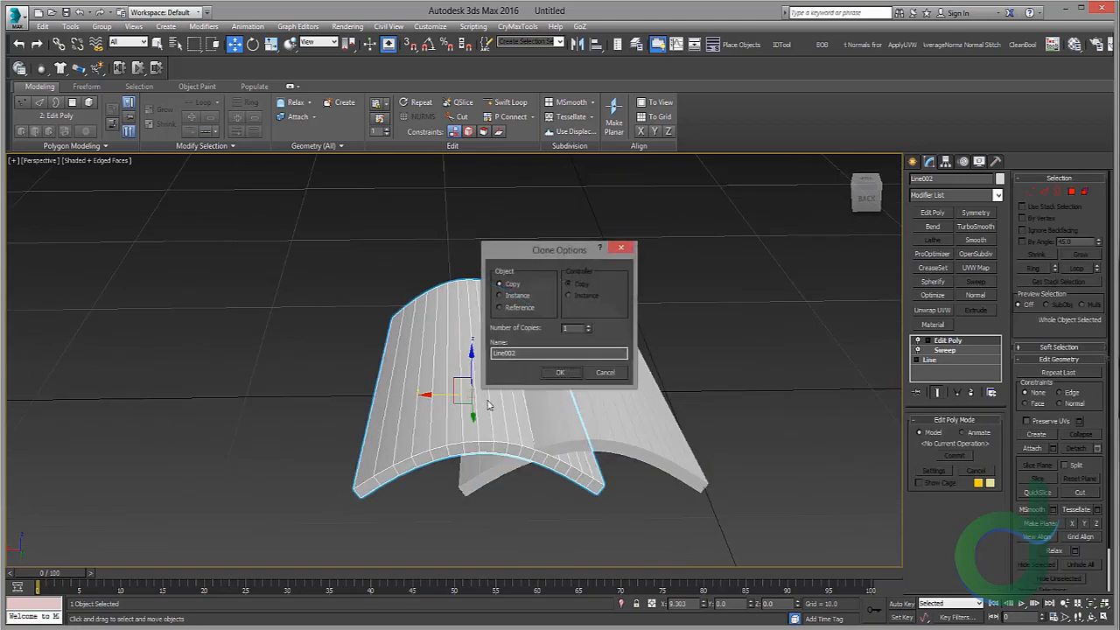
left_click(564, 370)
Step: Turn on angle snap, flip the copy upside down and position it beside the original as a channel tile
key("e")
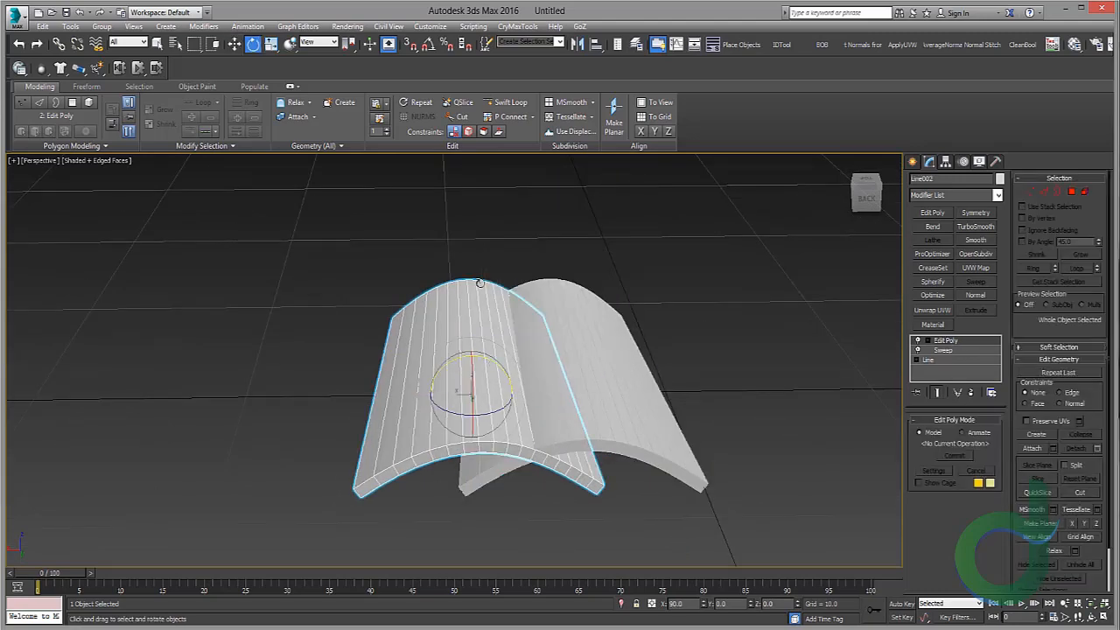
left_click(428, 44)
left_click_drag(495, 366, 386, 353)
key("w")
middle_click_drag(386, 353, 427, 393, "alt")
left_click_drag(396, 393, 376, 389)
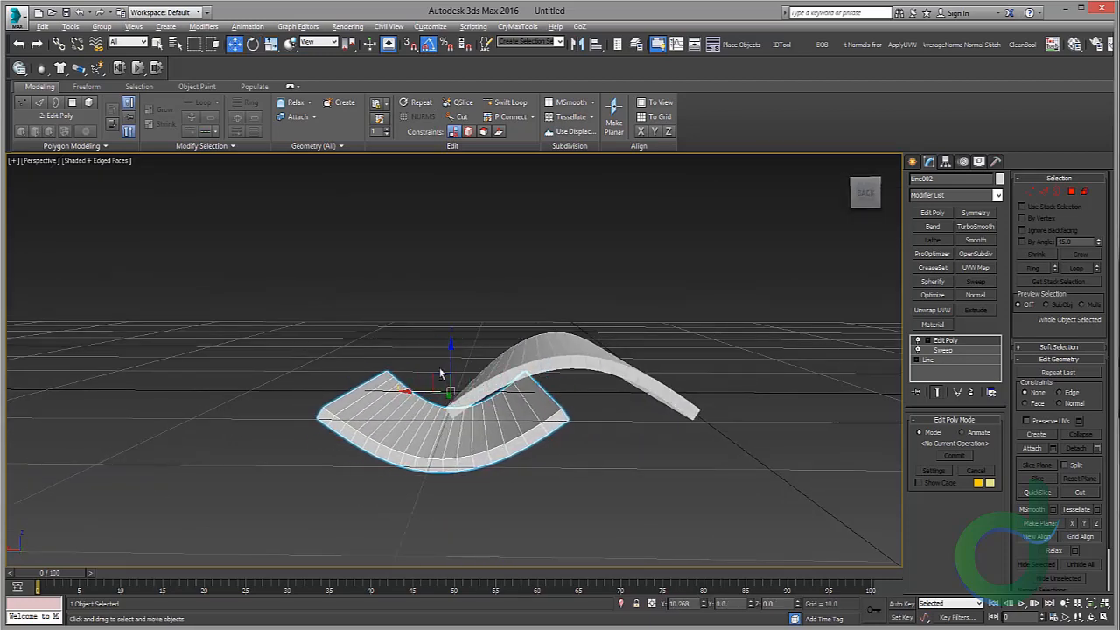
left_click_drag(447, 356, 416, 358)
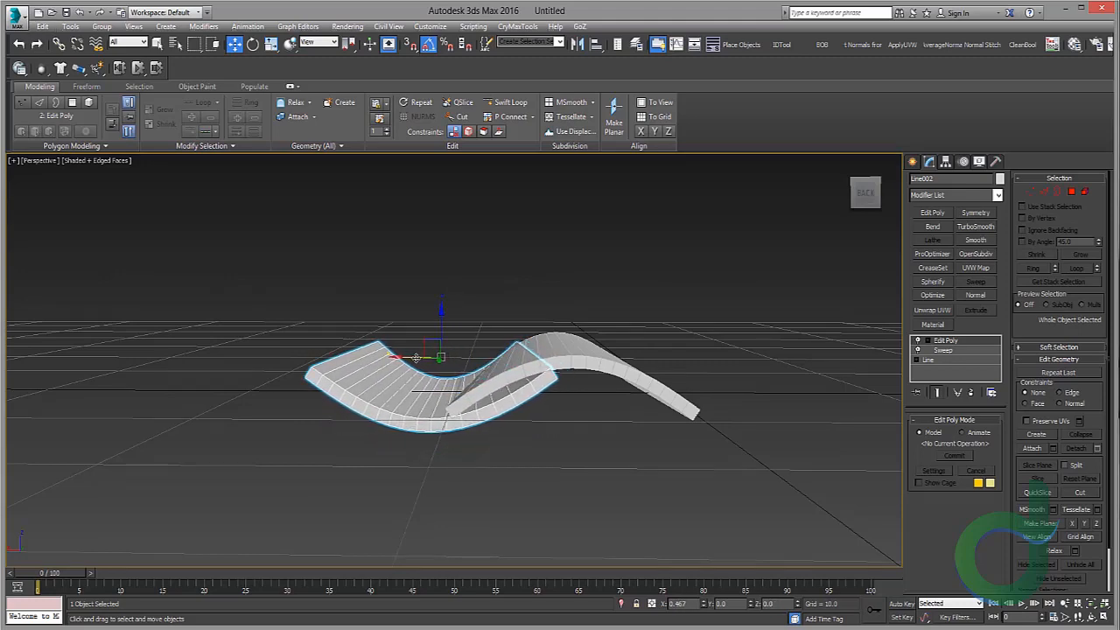
middle_click_drag(464, 356, 486, 390, "alt")
Step: Try cloning both tiles into a long row of copies, inspect it and undo the clone
left_click(563, 377)
middle_click_drag(562, 377, 542, 412, "alt")
left_click(450, 391, "ctrl")
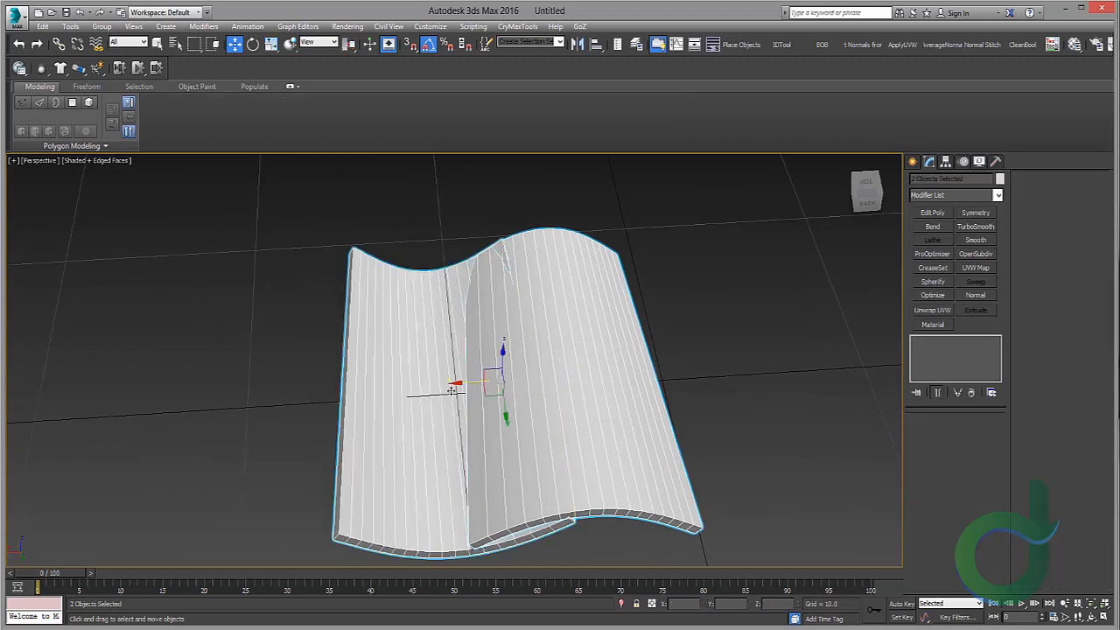
left_click_drag(466, 381, 228, 385, "shift")
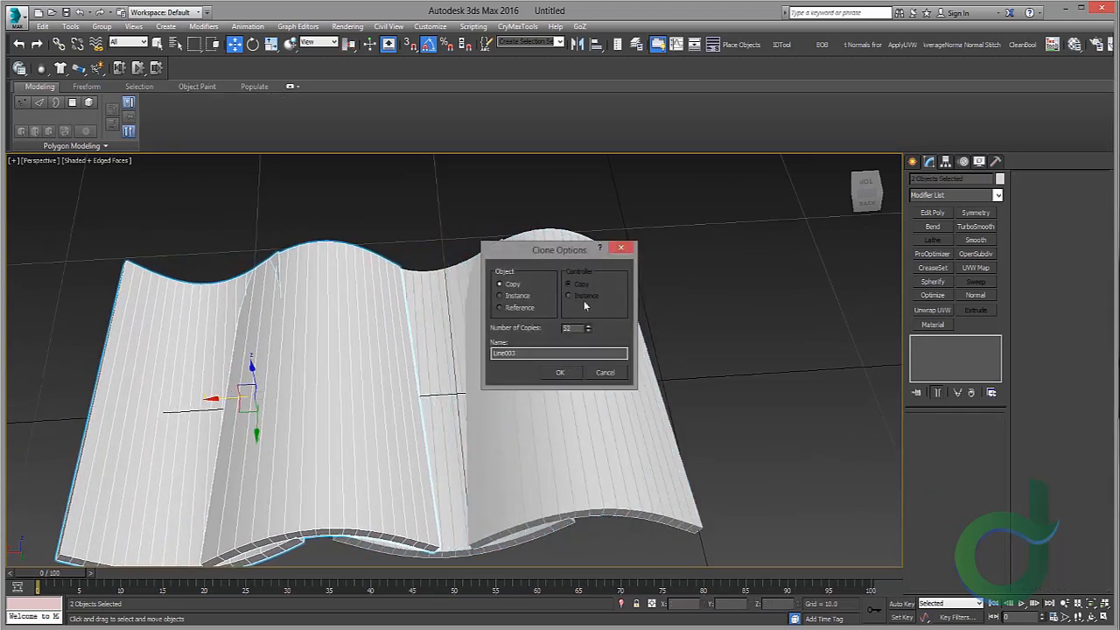
left_click(574, 374)
mouse_move(360, 306)
middle_mouse_down()
mouse_move(657, 295)
mouse_move(435, 300)
middle_mouse_up()
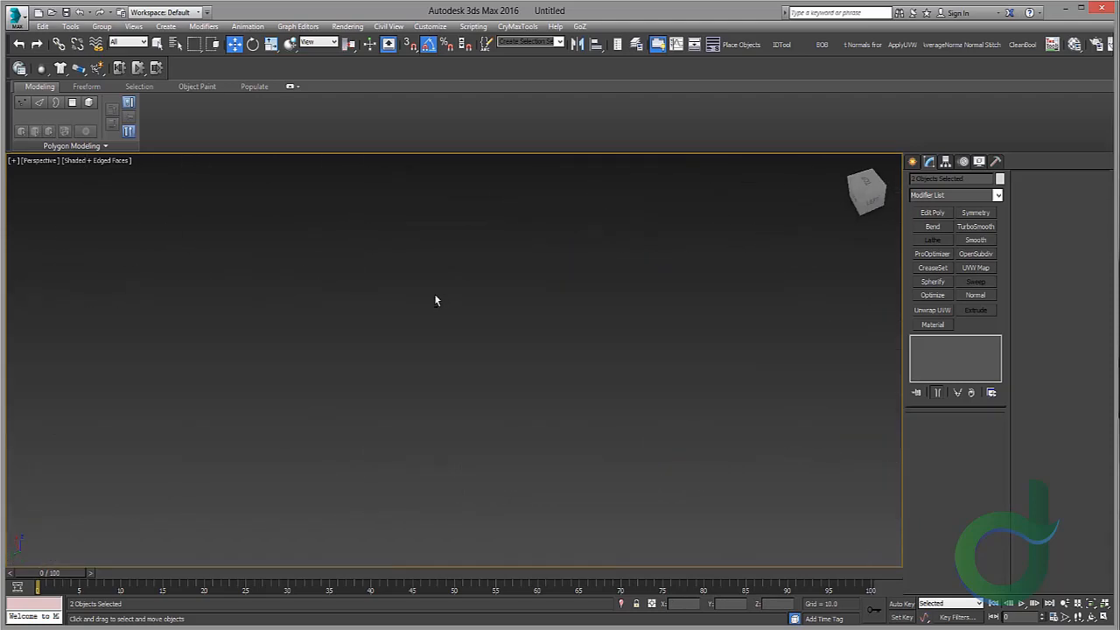
key("z")
scroll(496, 340, "down", 6)
scroll(593, 377, "up", 3)
middle_click_drag(670, 416, 648, 377)
scroll(569, 349, "down", 5)
scroll(536, 346, "down", 5)
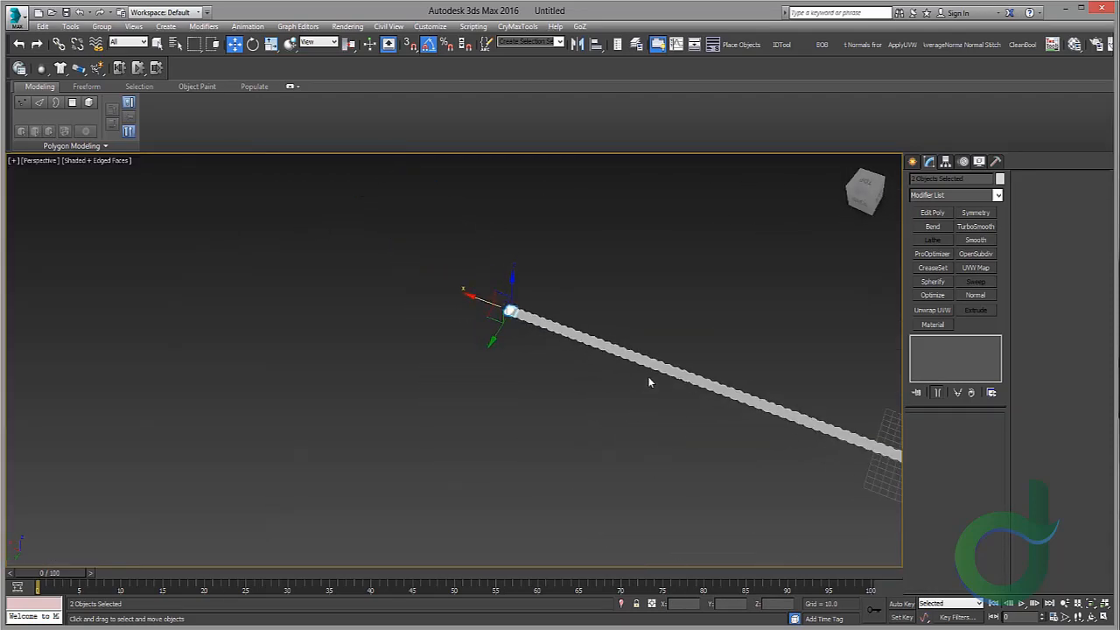
middle_click_drag(844, 346, 628, 276)
key("ctrl+z")
Step: Select the arched tile's end vertices and lower them to tilt the tile against the channel tile
key("z")
scroll(601, 355, "down", 5)
middle_click_drag(600, 355, 553, 357, "alt")
scroll(602, 367, "up", 3)
scroll(513, 368, "up", 5)
left_click(730, 245)
middle_click_drag(542, 253, 718, 260, "alt")
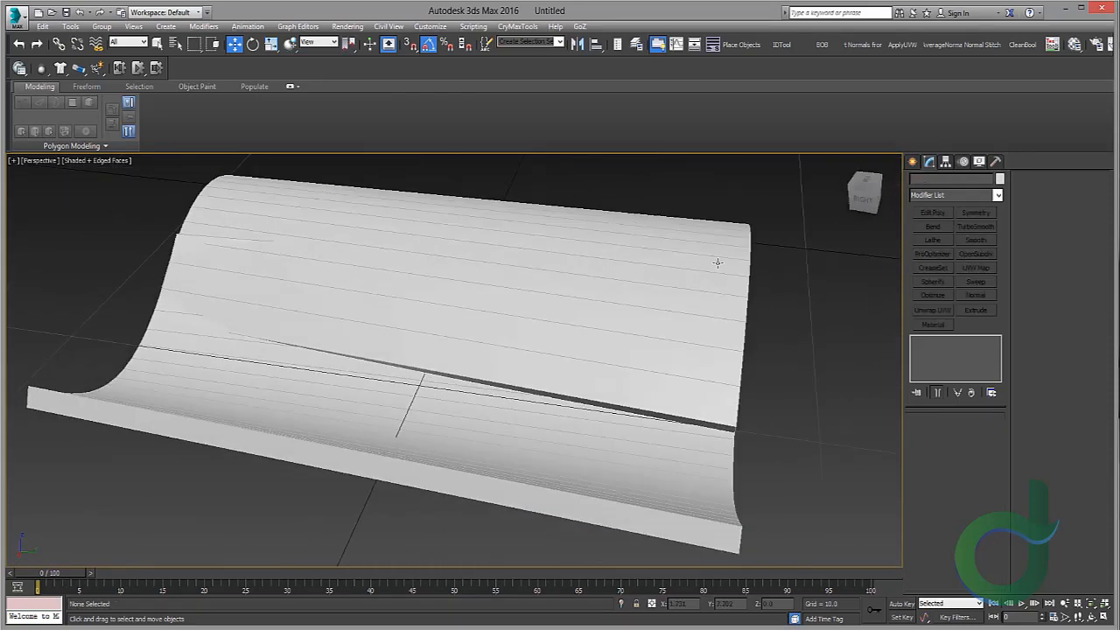
middle_click_drag(408, 327, 604, 363)
left_click(550, 403)
left_click_drag(610, 231, 582, 243)
middle_click_drag(581, 243, 514, 272, "alt")
scroll(514, 272, "down", 5)
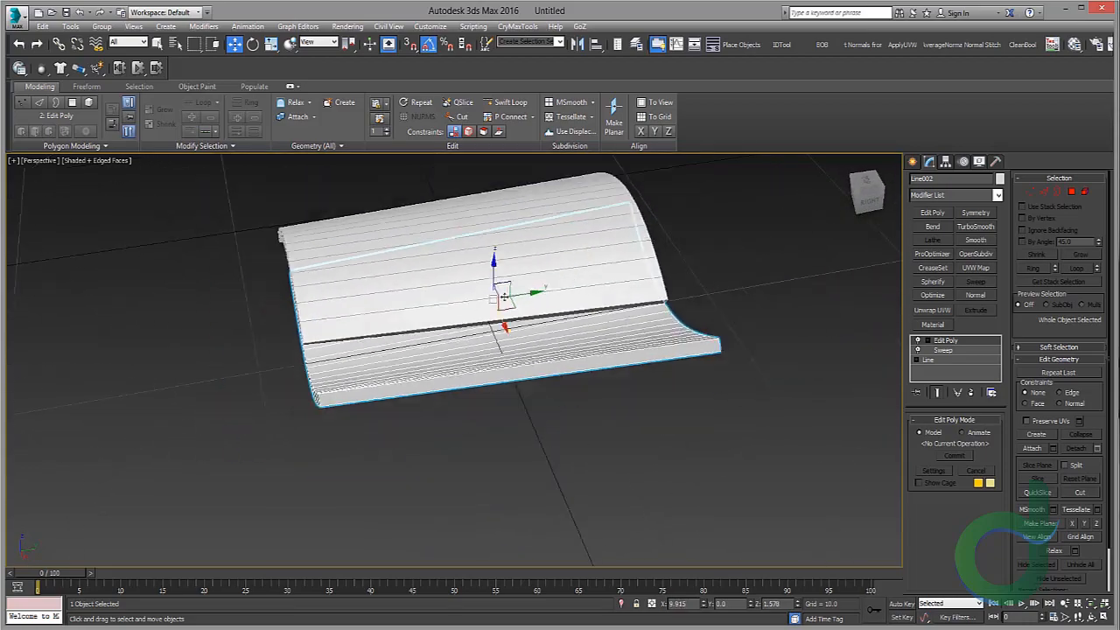
middle_click_drag(639, 252, 577, 251, "alt")
left_click(577, 260)
middle_click_drag(585, 272, 676, 250, "alt")
middle_click_drag(656, 251, 436, 253)
key("1")
left_click_drag(464, 200, 724, 474)
middle_click_drag(700, 323, 338, 303, "alt")
scroll(338, 303, "down", 5)
left_click_drag(347, 285, 348, 291)
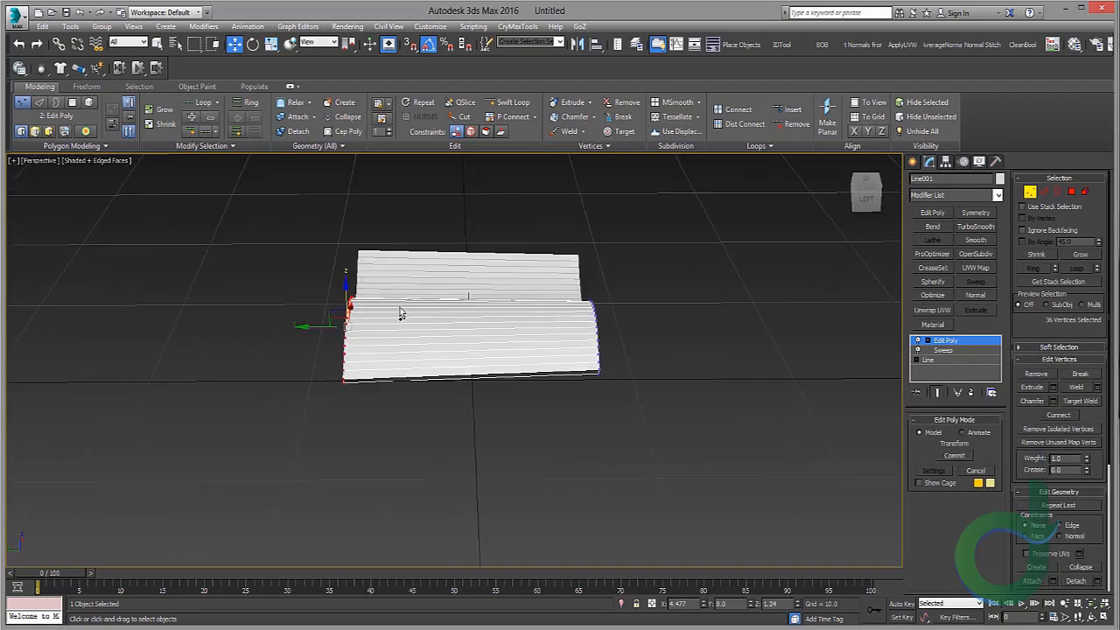
scroll(451, 321, "up", 3)
middle_click_drag(524, 342, 528, 420, "alt")
left_click(952, 343)
Step: Select both tiles and clone the pair as a copy next to the original pair
middle_click_drag(520, 265, 676, 211, "alt")
left_click(423, 406, "ctrl")
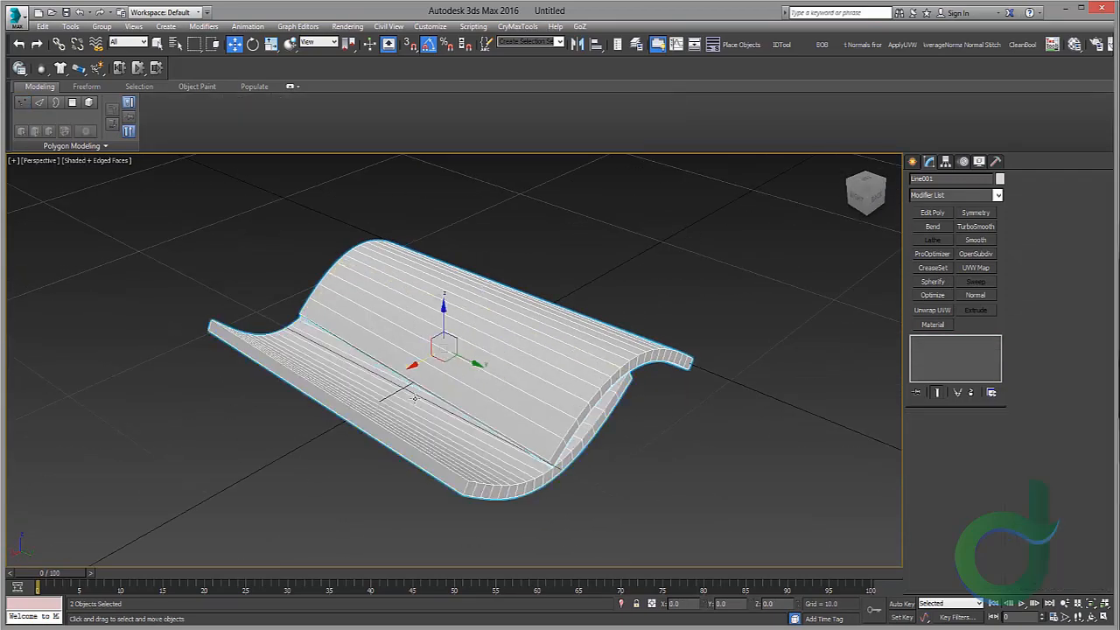
middle_click_drag(455, 367, 509, 357, "alt")
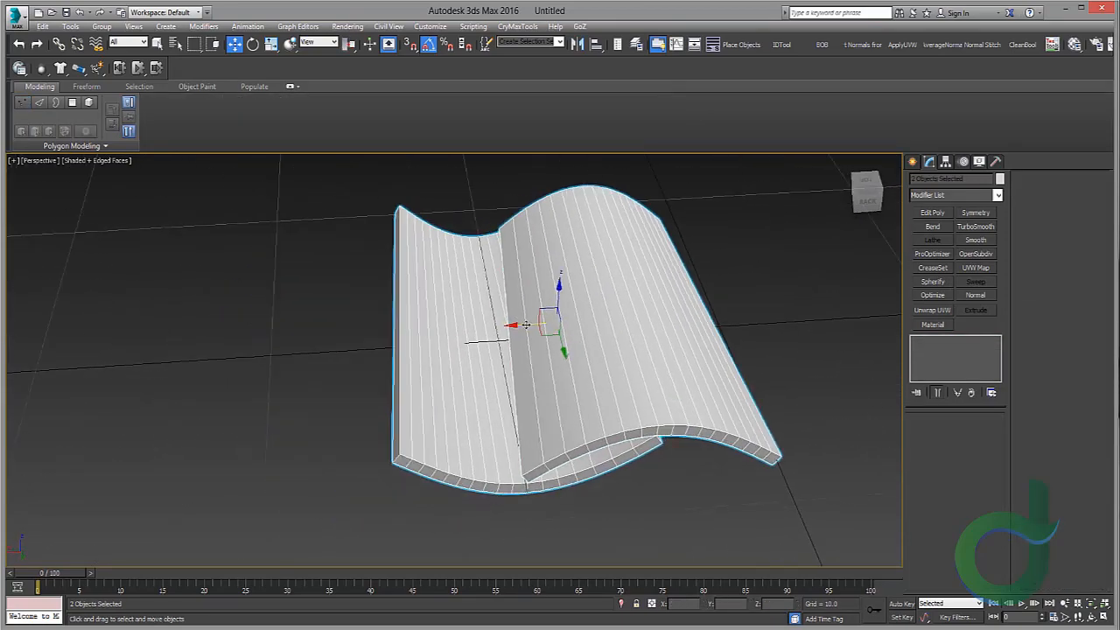
mouse_move(525, 325)
left_mouse_down("shift")
mouse_move(279, 301)
mouse_move(288, 300)
left_mouse_up("shift")
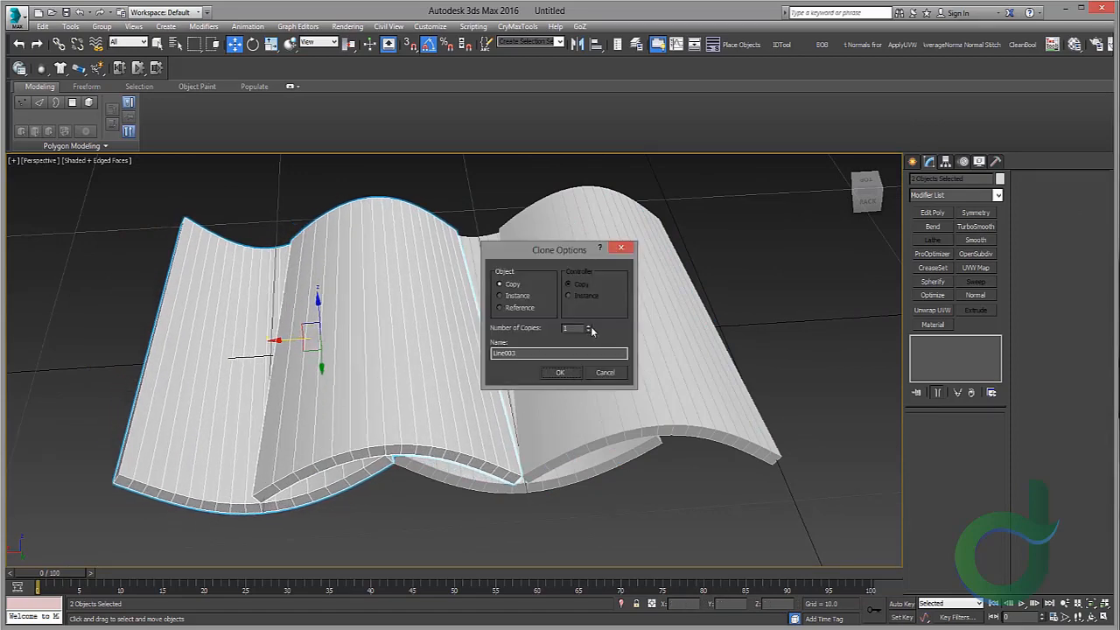
left_click(560, 374)
Step: Extend the tile pairs sideways into a row of alternating arched and channel tiles
middle_click_drag(556, 371, 418, 347, "alt")
middle_click_drag(288, 376, 800, 390)
middle_click_drag(612, 372, 862, 404)
scroll(858, 402, "down", 3)
scroll(501, 366, "down", 3)
left_click_drag(374, 241, 762, 523)
Step: Clone the whole row and move the copy up to form a second overlapping row
middle_click_drag(647, 319, 506, 336, "alt")
scroll(511, 336, "up", 3)
left_click_drag(516, 336, 664, 356, "shift")
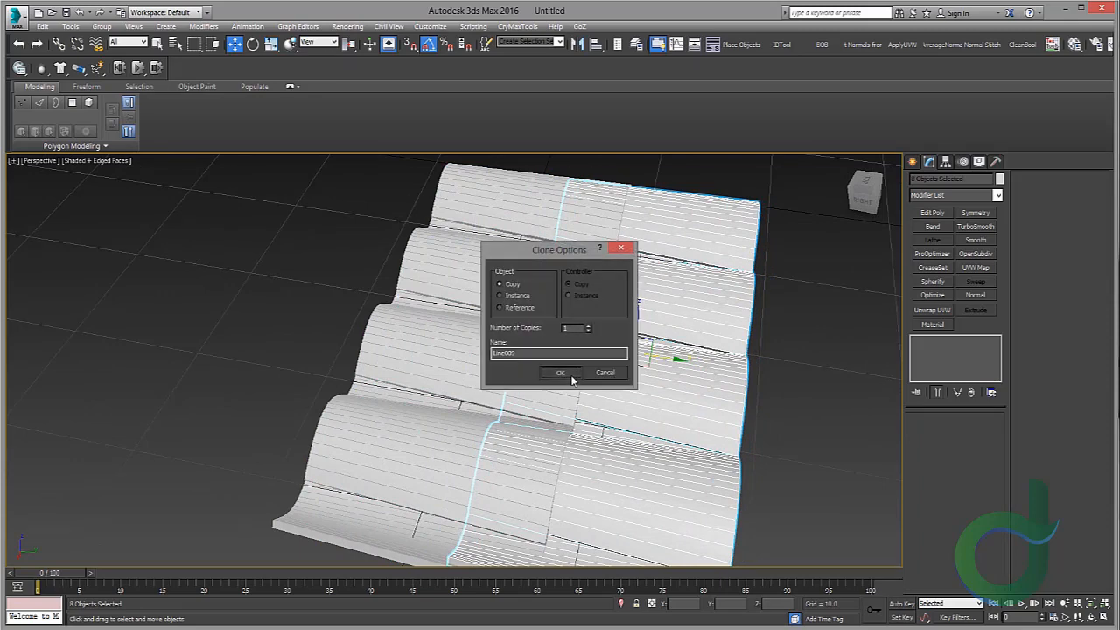
left_click(564, 375)
mouse_move(552, 370)
middle_mouse_down("alt")
mouse_move(588, 330)
mouse_move(617, 326)
middle_mouse_up("alt")
scroll(634, 323, "up", 3)
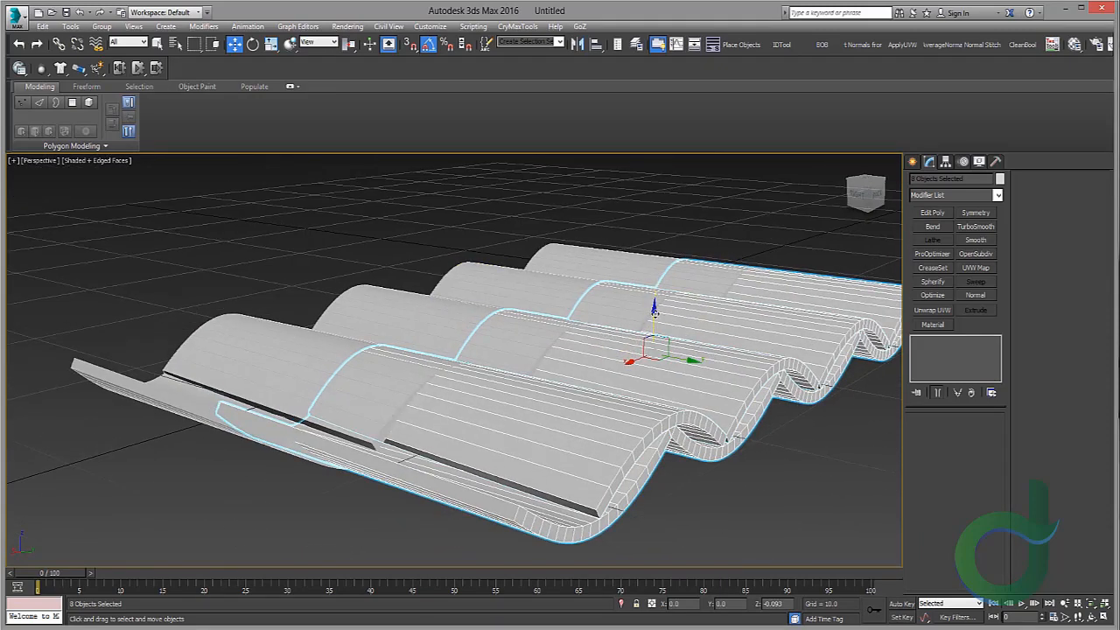
left_click_drag(654, 308, 653, 320)
middle_click_drag(647, 326, 618, 339, "alt")
left_click_drag(658, 335, 654, 335)
scroll(521, 333, "down", 5)
left_click(488, 231)
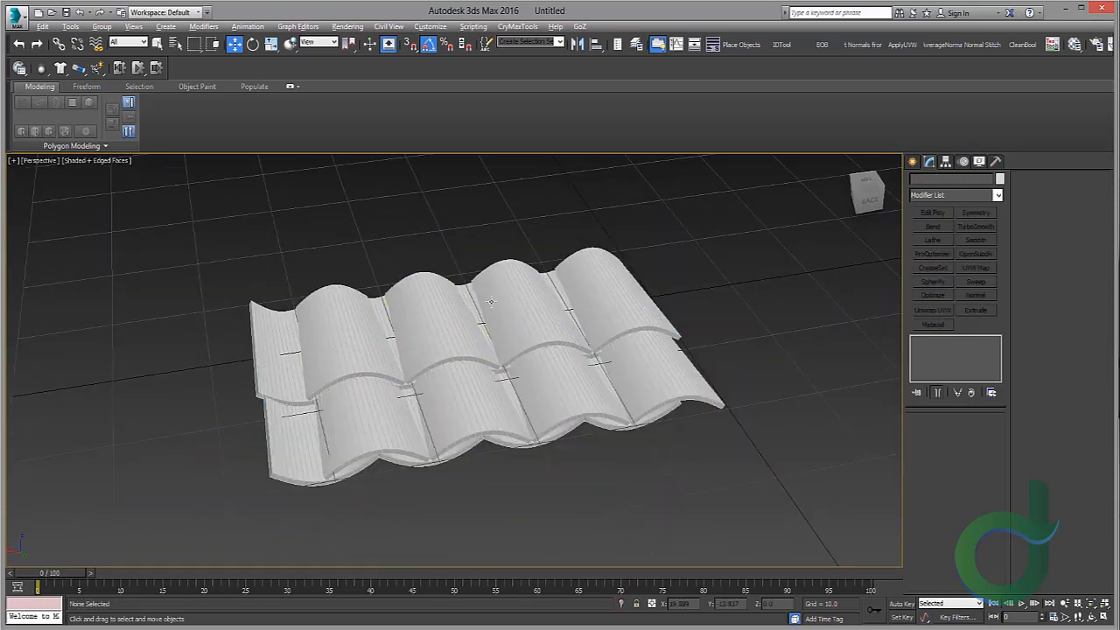
Step: Delete the cloned tiles, keeping only the original arched and channel pair
middle_click_drag(492, 300, 501, 399, "alt")
middle_click_drag(589, 336, 382, 464, "alt")
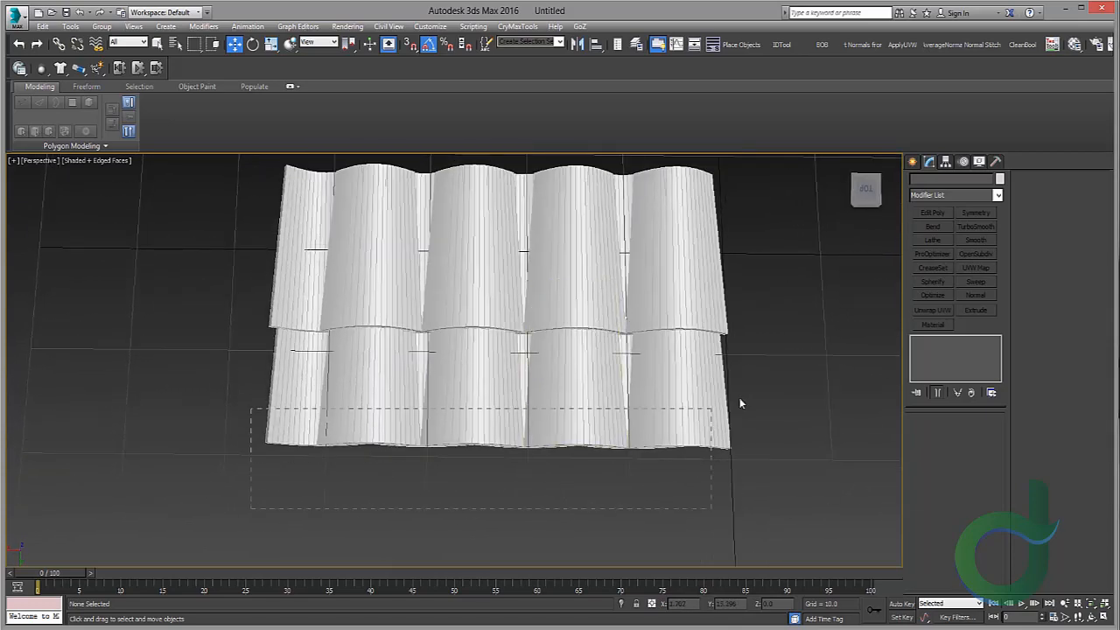
left_click_drag(740, 403, 740, 402)
key("Delete")
left_click(626, 234)
scroll(635, 247, "up", 3)
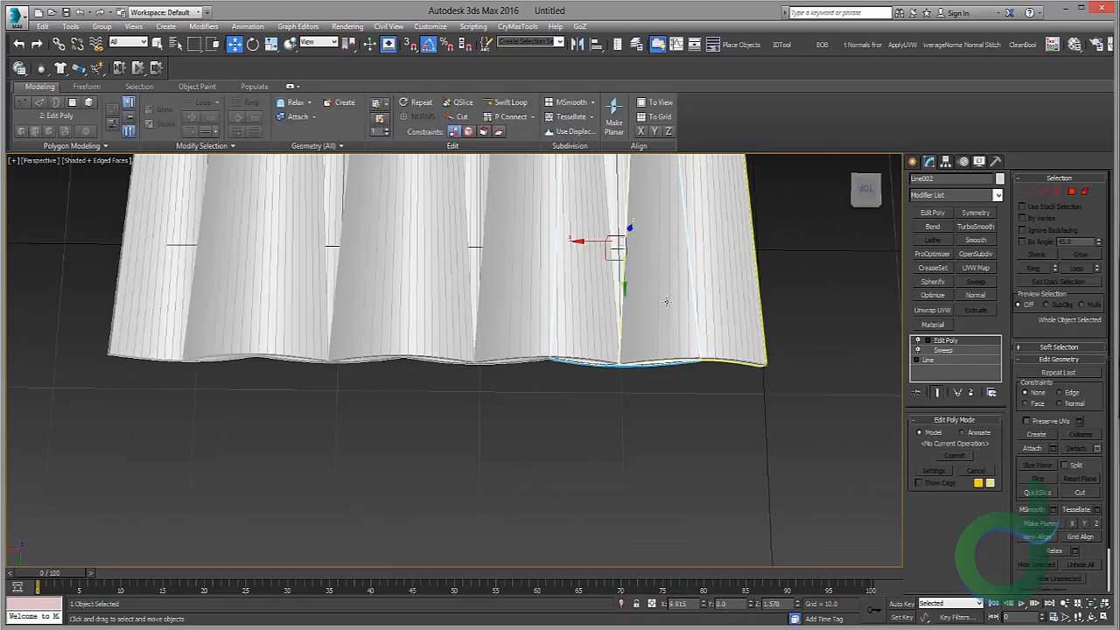
middle_click_drag(667, 303, 655, 288, "alt")
scroll(651, 287, "up", 4)
scroll(726, 329, "down", 6)
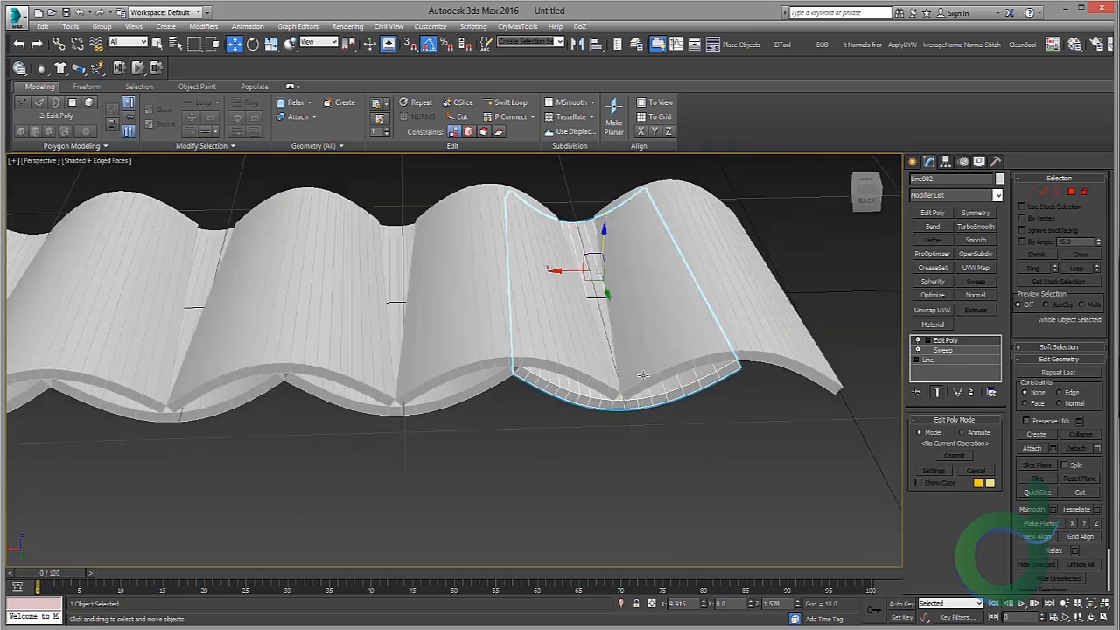
left_click(560, 332)
left_click_drag(456, 385, 456, 389)
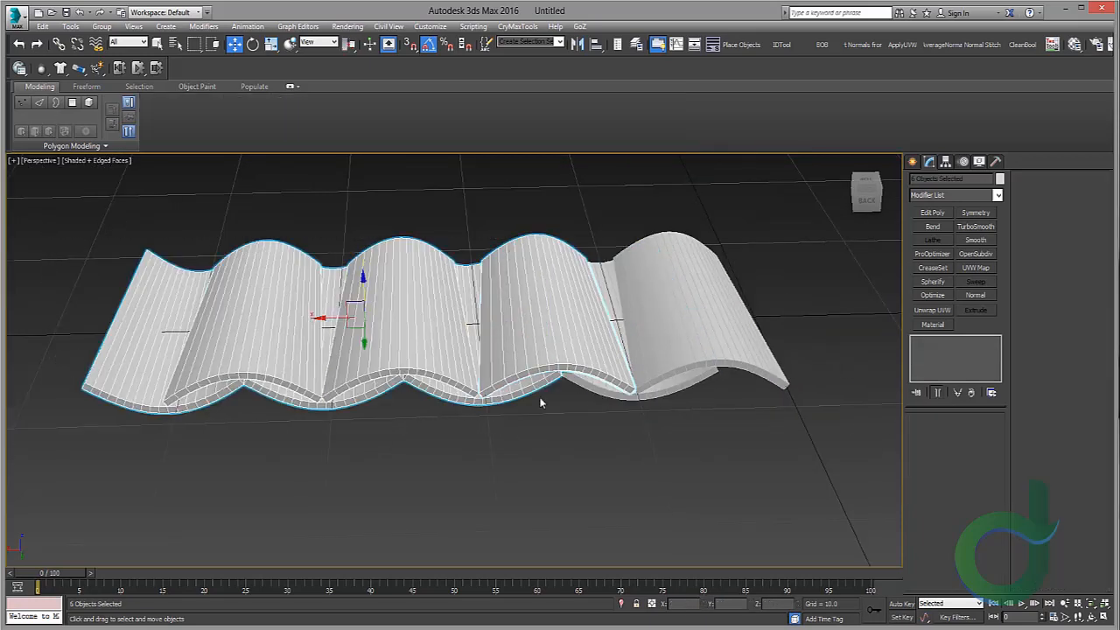
key("Delete")
Step: Move the channel tile's end vertices to adjust its tilt, then select both tiles
left_click(525, 341)
scroll(606, 332, "up", 2)
middle_click_drag(605, 333, 480, 329, "alt")
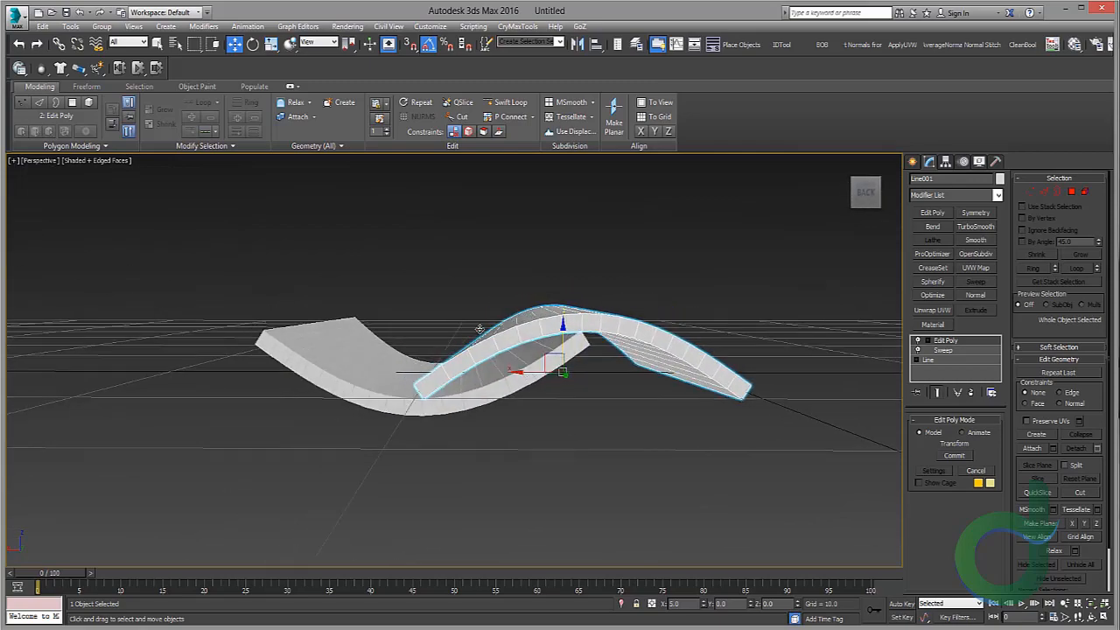
left_click(453, 387)
middle_click_drag(404, 314, 640, 366, "alt")
left_click_drag(470, 329, 508, 325)
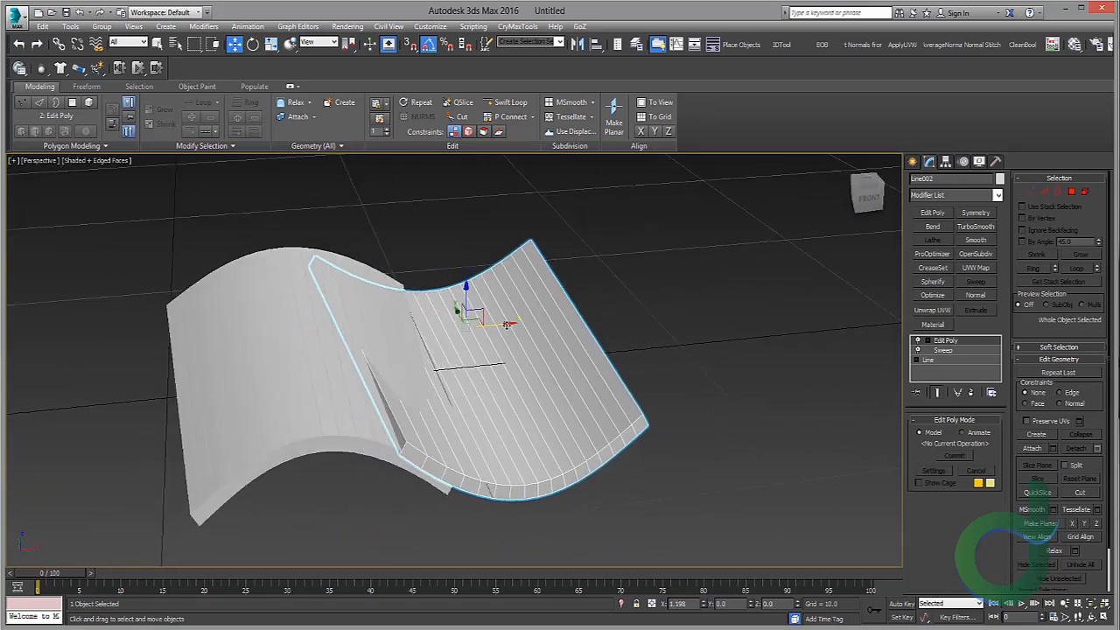
middle_click_drag(510, 323, 292, 330, "alt")
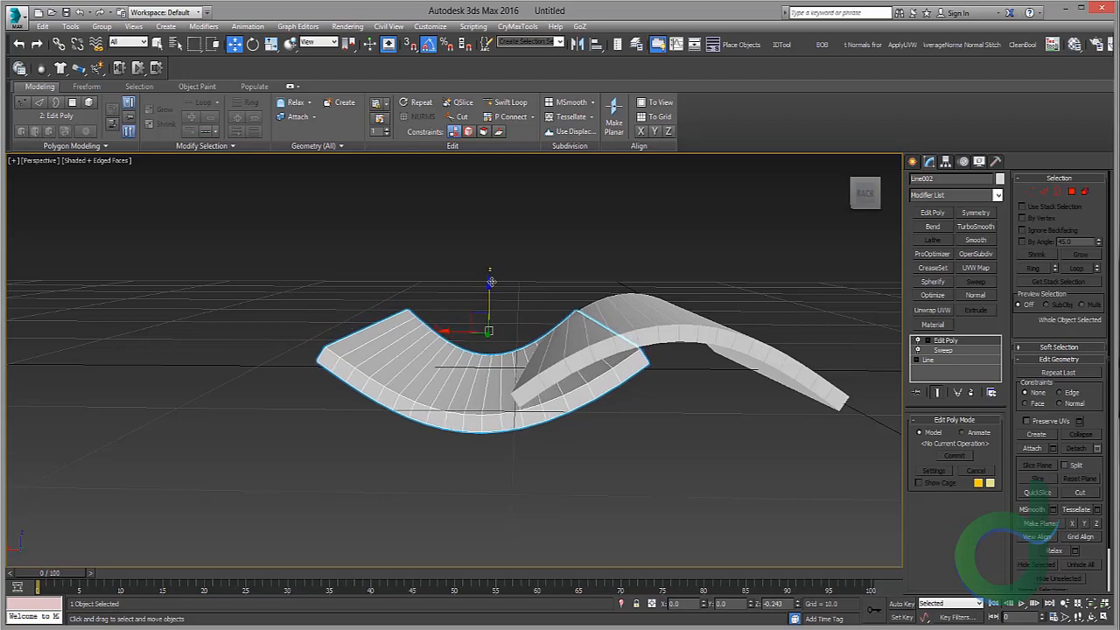
middle_click_drag(488, 286, 710, 313, "alt")
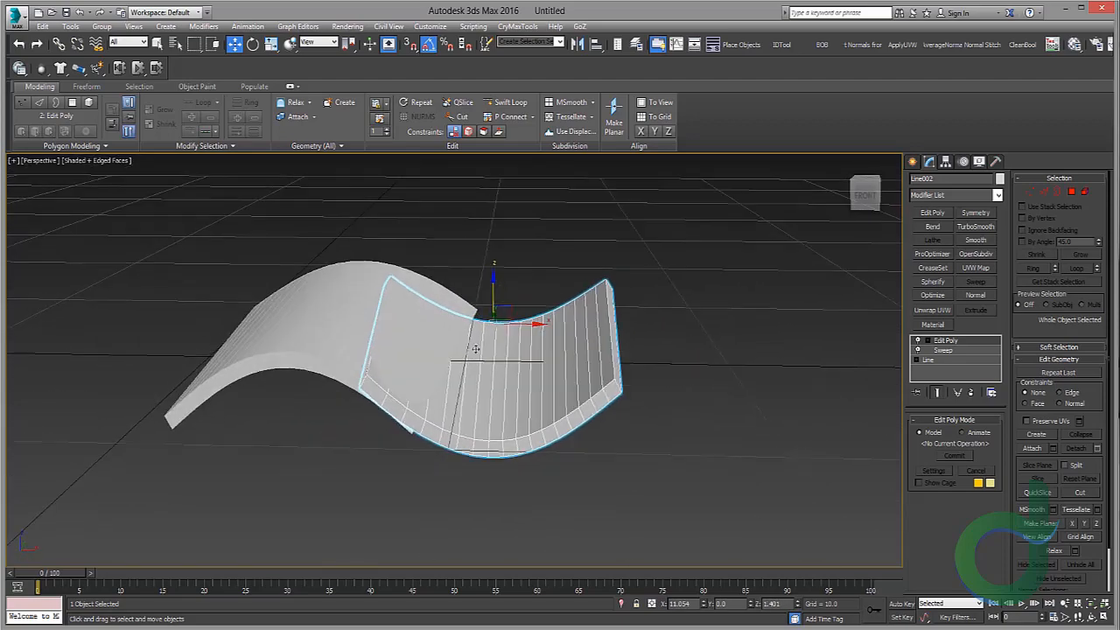
scroll(381, 394, "up", 2)
middle_click_drag(386, 386, 346, 400, "alt")
scroll(350, 398, "down", 2)
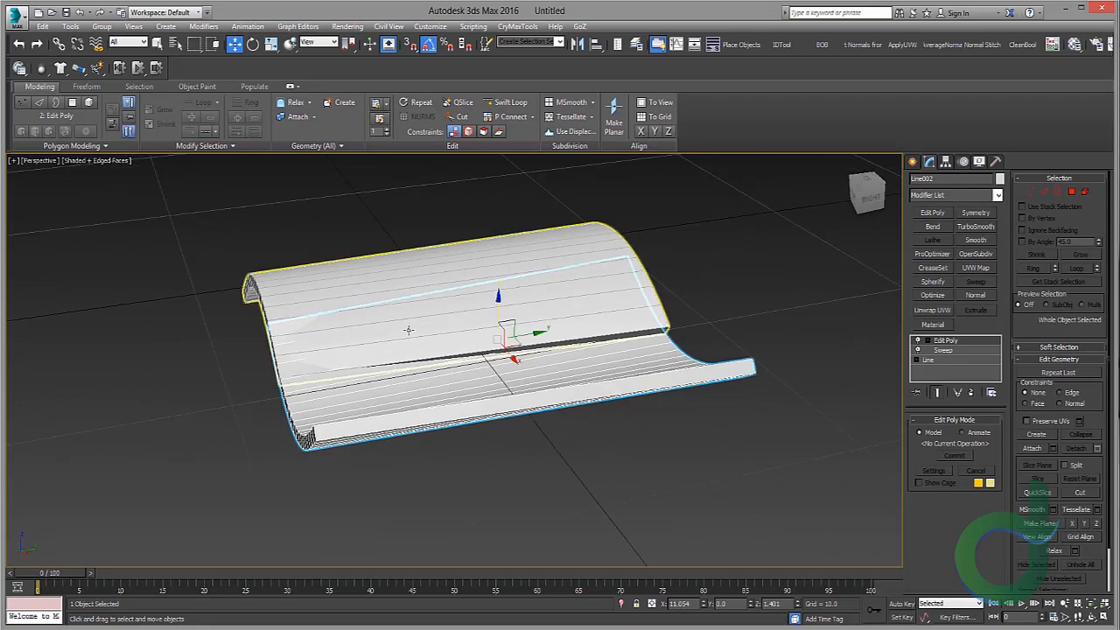
key("1")
middle_click_drag(253, 311, 183, 322, "alt")
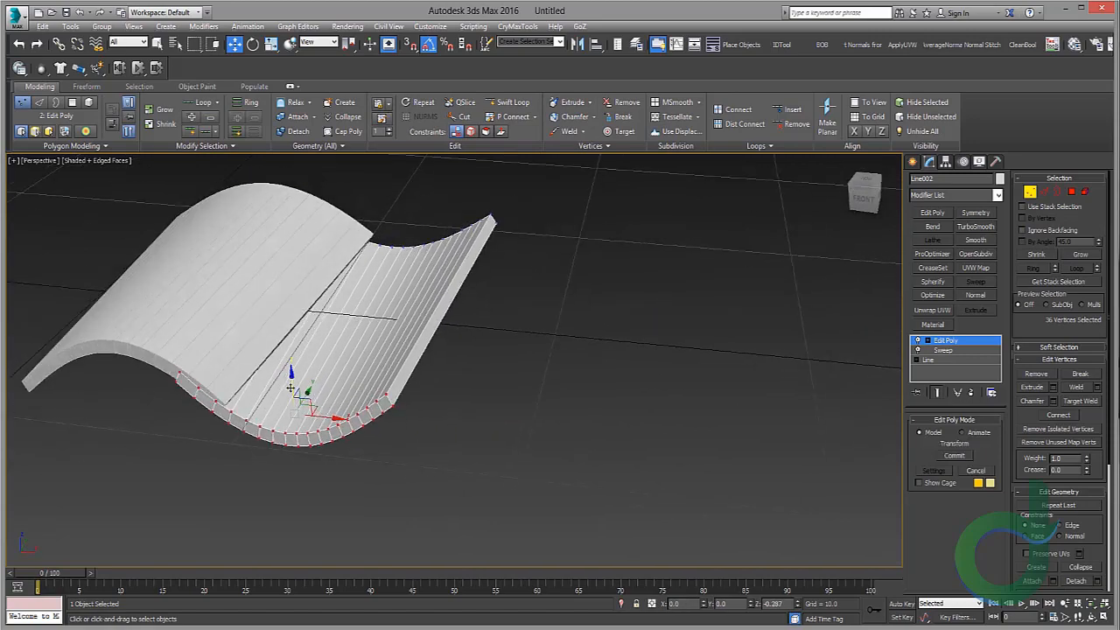
middle_click_drag(289, 395, 355, 293, "alt")
left_click(985, 342)
left_click(496, 326, "ctrl")
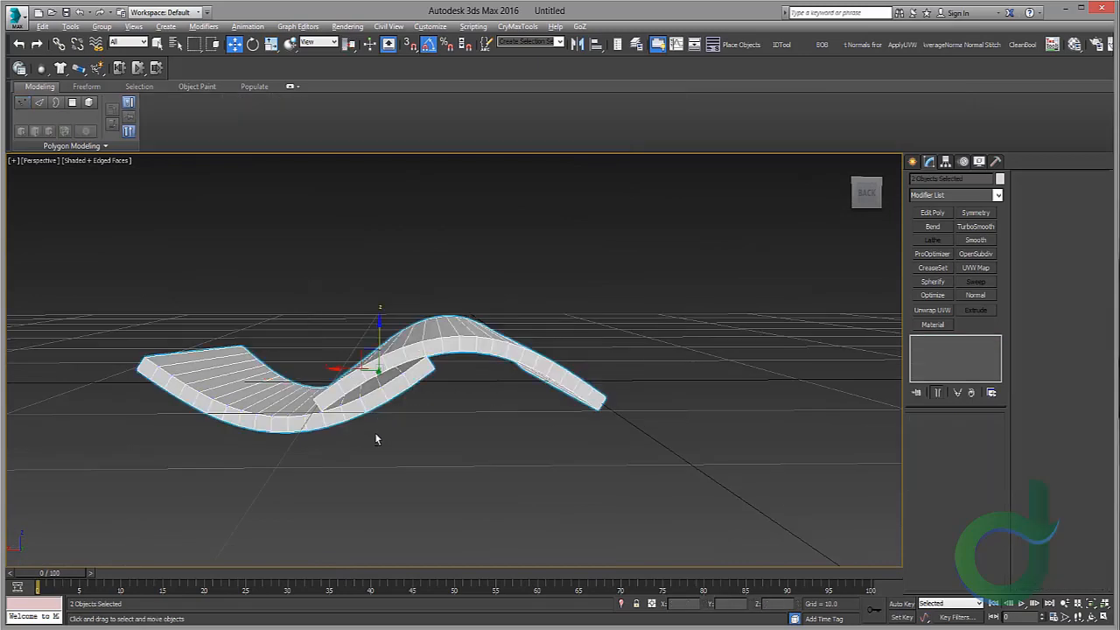
Step: Clone the tile pair sideways into a row, then undo the cloning
middle_click_drag(374, 433, 644, 410, "alt")
mouse_move(400, 365)
left_mouse_down("shift")
mouse_move(159, 353)
mouse_move(185, 351)
left_mouse_up("shift")
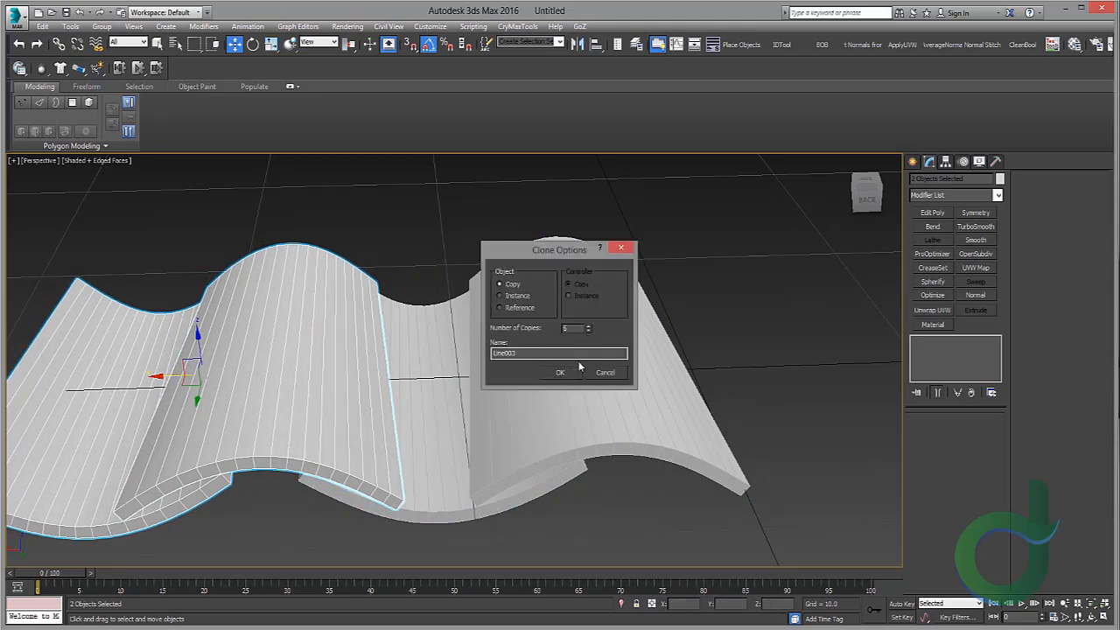
left_click(572, 371)
mouse_move(357, 302)
middle_mouse_down()
mouse_move(510, 298)
mouse_move(436, 299)
middle_mouse_up()
middle_click_drag(262, 385, 504, 334)
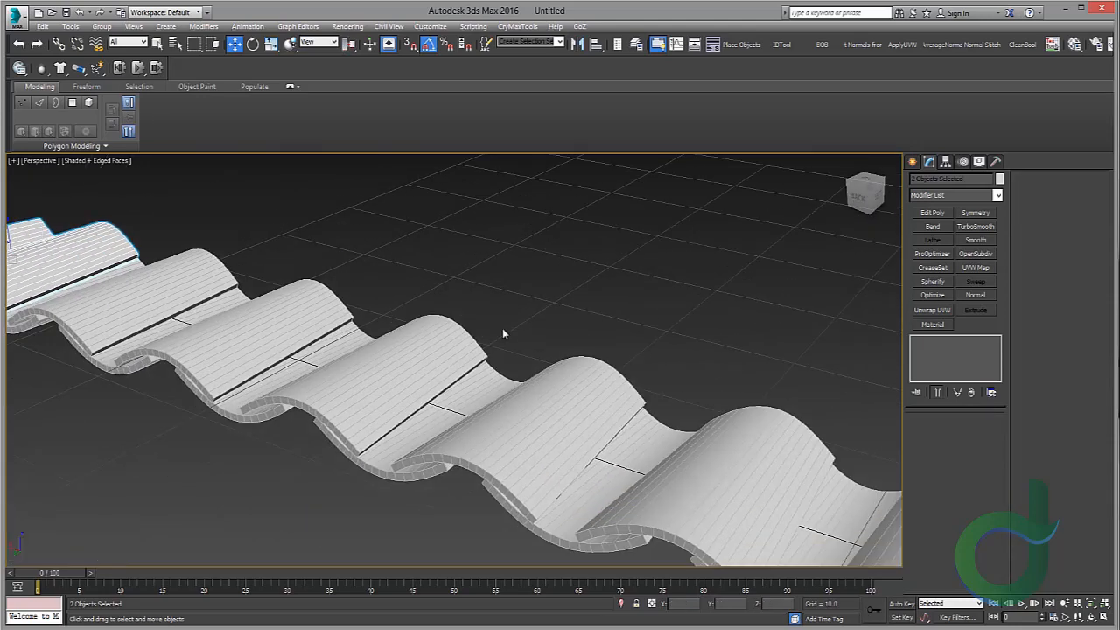
left_click(425, 364)
key("z")
scroll(438, 371, "down", 8)
middle_click_drag(429, 385, 420, 459, "alt")
scroll(477, 380, "up", 5)
scroll(592, 373, "down", 5)
middle_click_drag(592, 373, 509, 309)
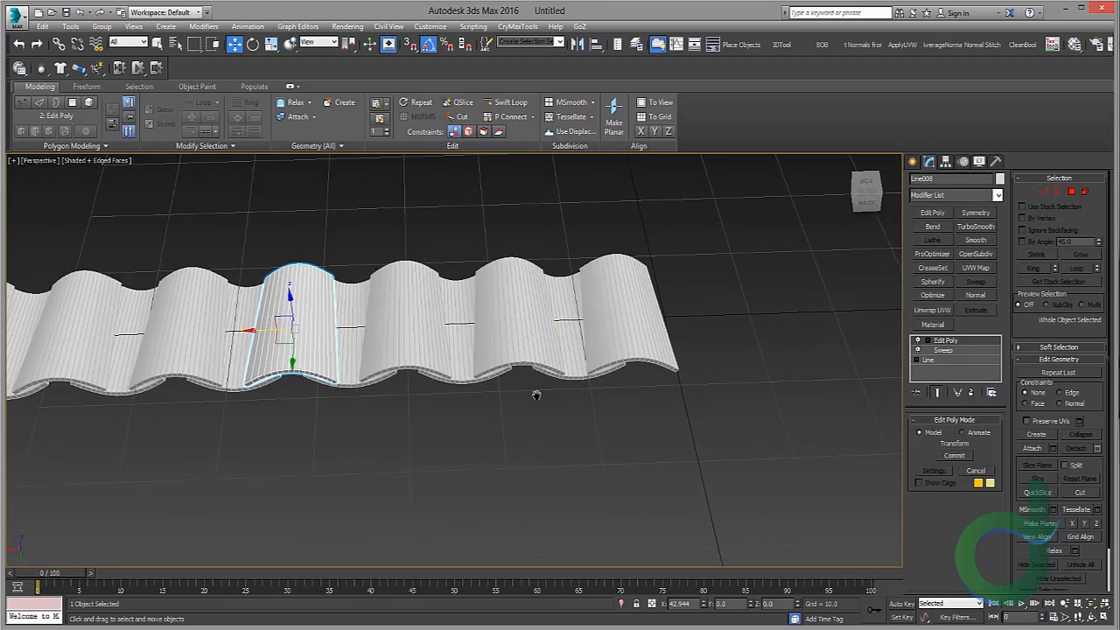
scroll(607, 368, "up", 6)
middle_click_drag(341, 352, 326, 371)
middle_click_drag(366, 212, 544, 312)
scroll(362, 248, "down", 3)
scroll(428, 262, "down", 3)
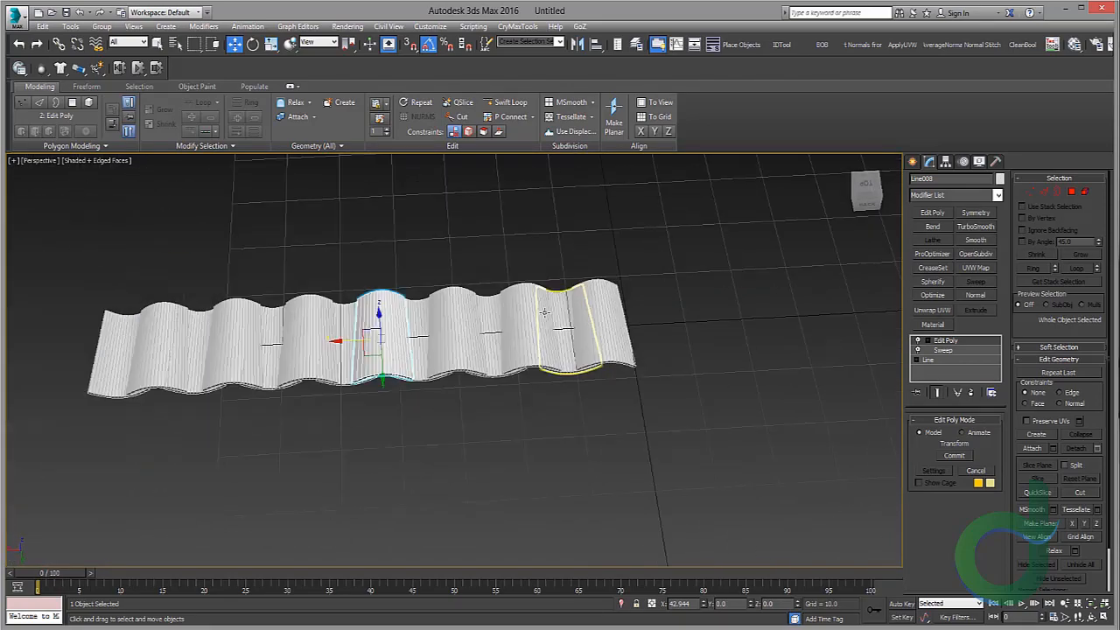
key("ctrl+z")
key("ctrl+z")
scroll(604, 317, "up", 5)
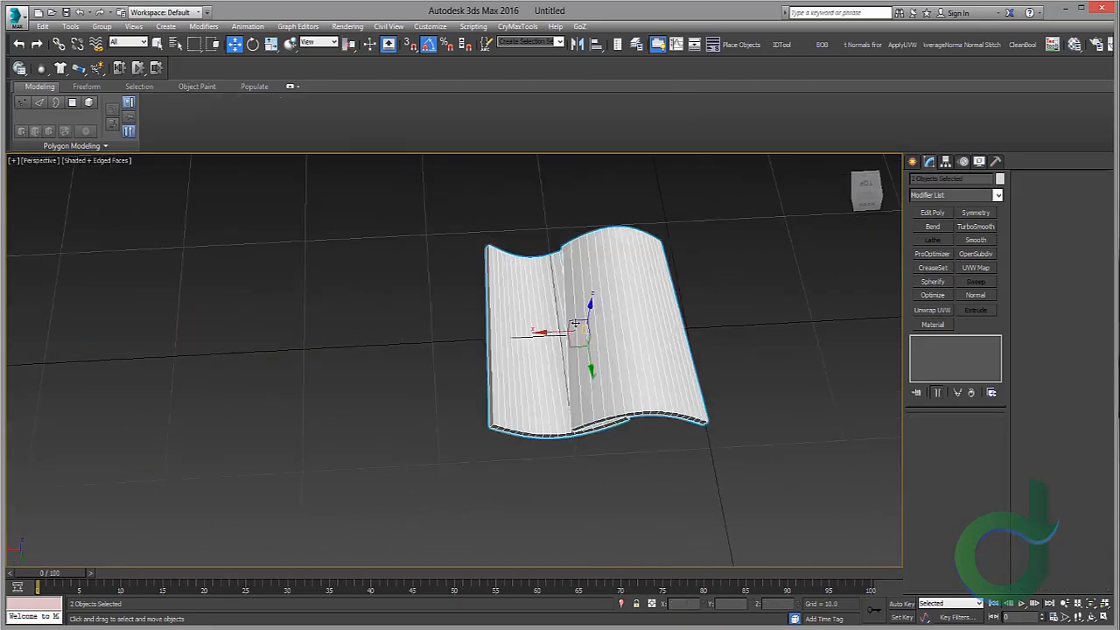
Step: Scale the arched and channel tile pair non-uniformly to adjust its proportions
left_click_drag(477, 327, 486, 329)
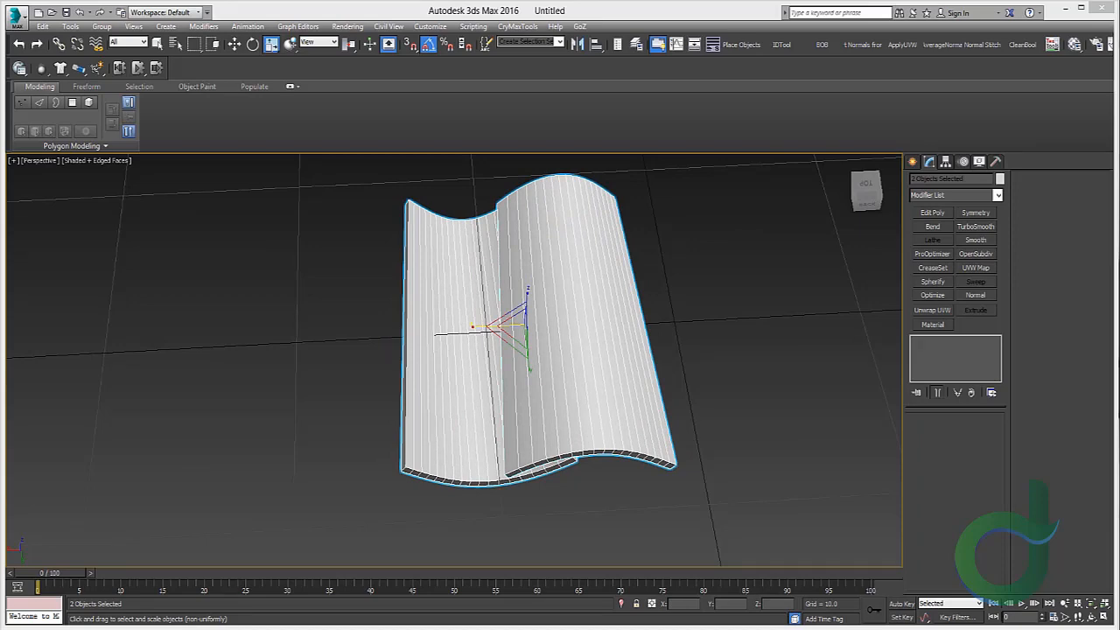
middle_click_drag(380, 259, 411, 341)
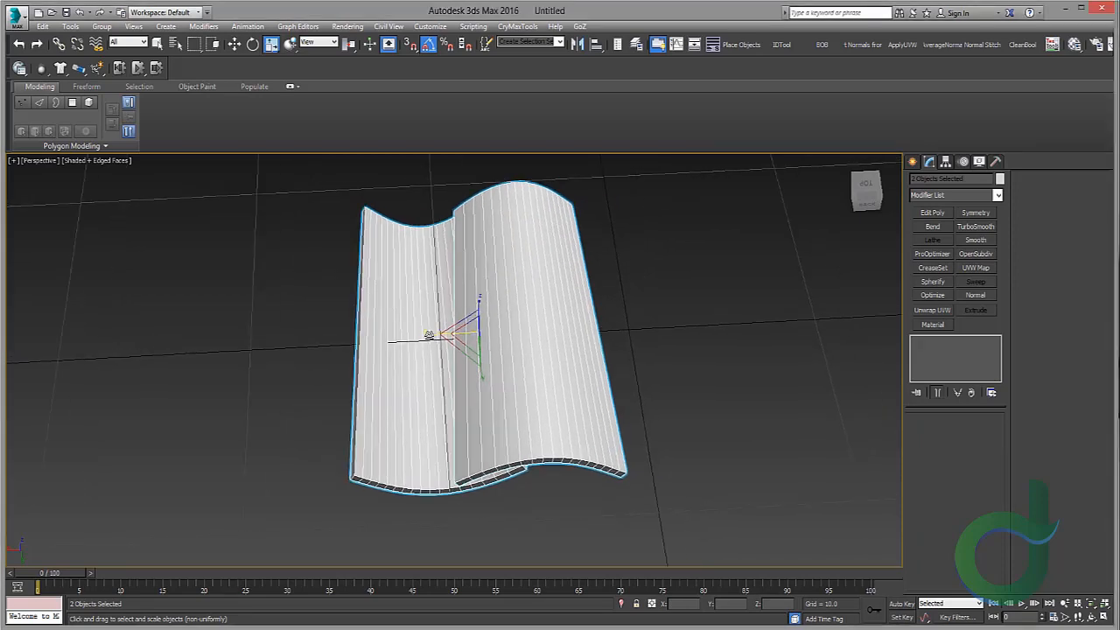
left_click_drag(428, 335, 431, 335)
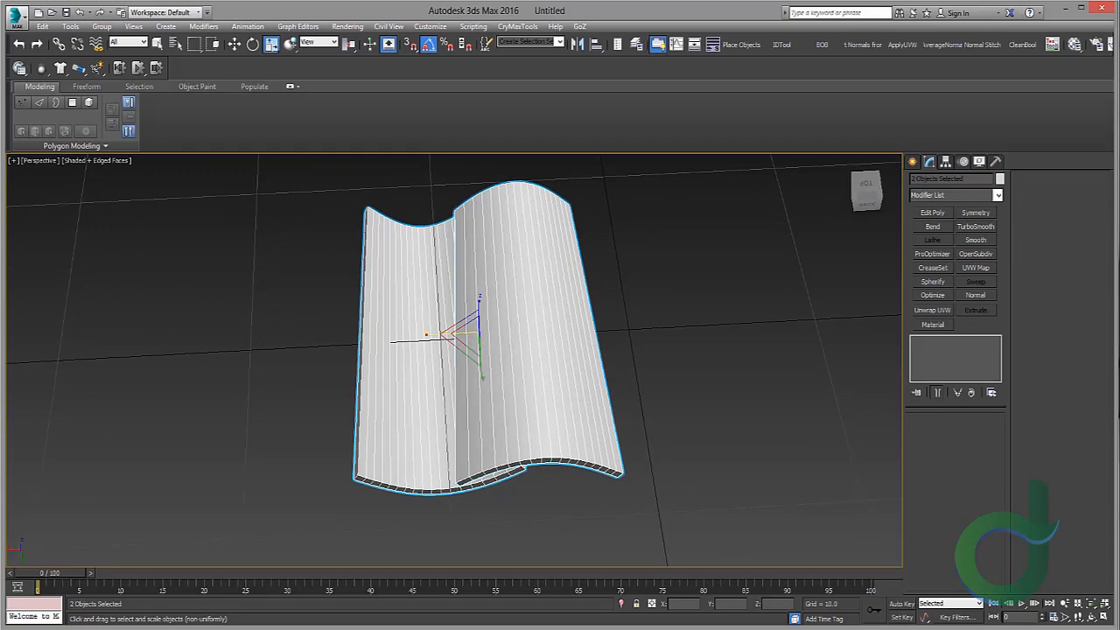
middle_click_drag(414, 326, 507, 334)
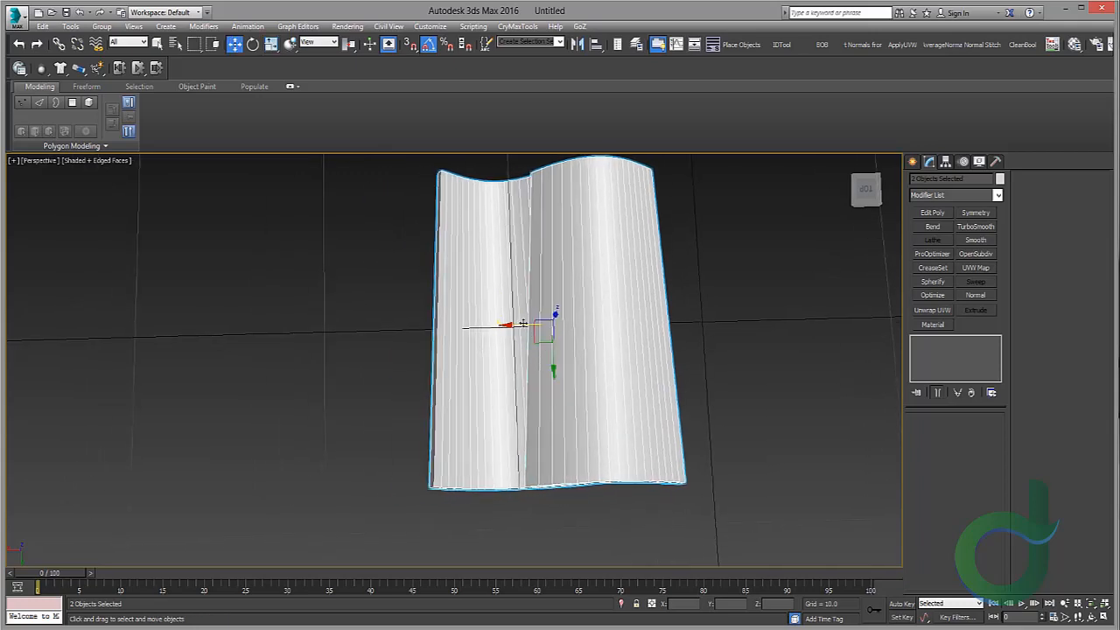
Step: Clone the scaled tile pair sideways as copies to form a row of alternating tiles
left_click_drag(522, 323, 346, 328, "shift")
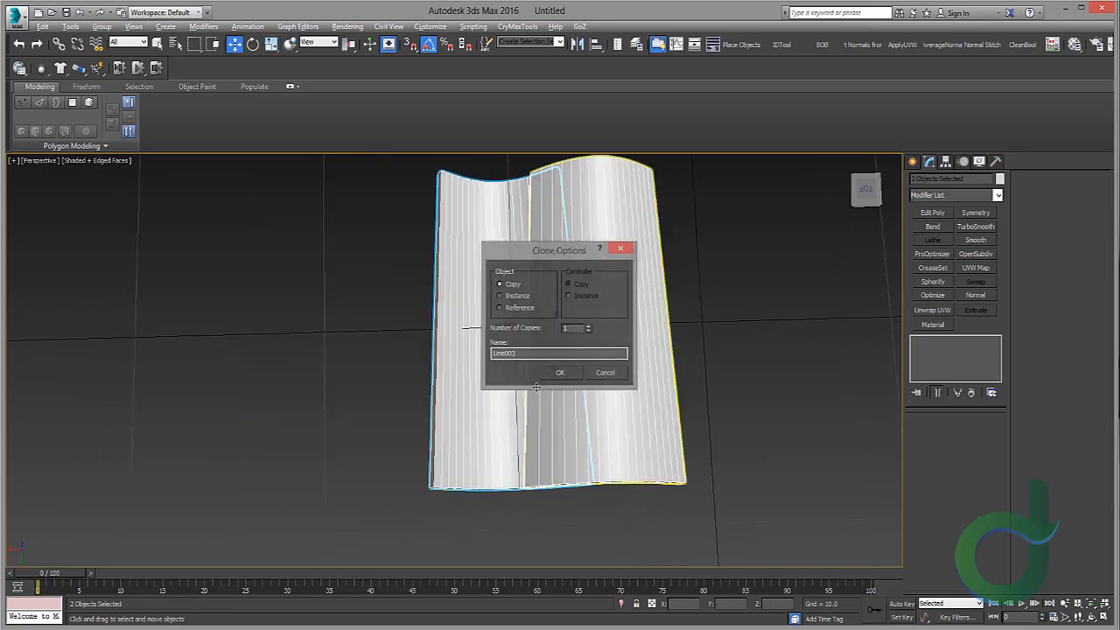
middle_click_drag(536, 387, 524, 331, "alt")
left_click_drag(512, 322, 318, 292, "shift")
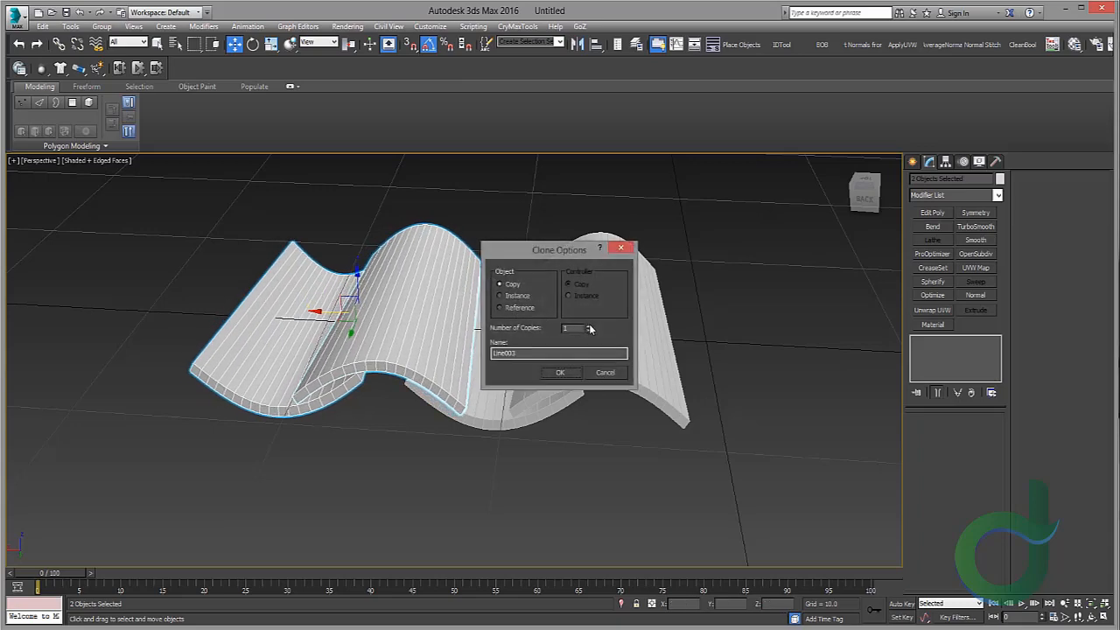
left_click(560, 372)
scroll(503, 318, "down", 3)
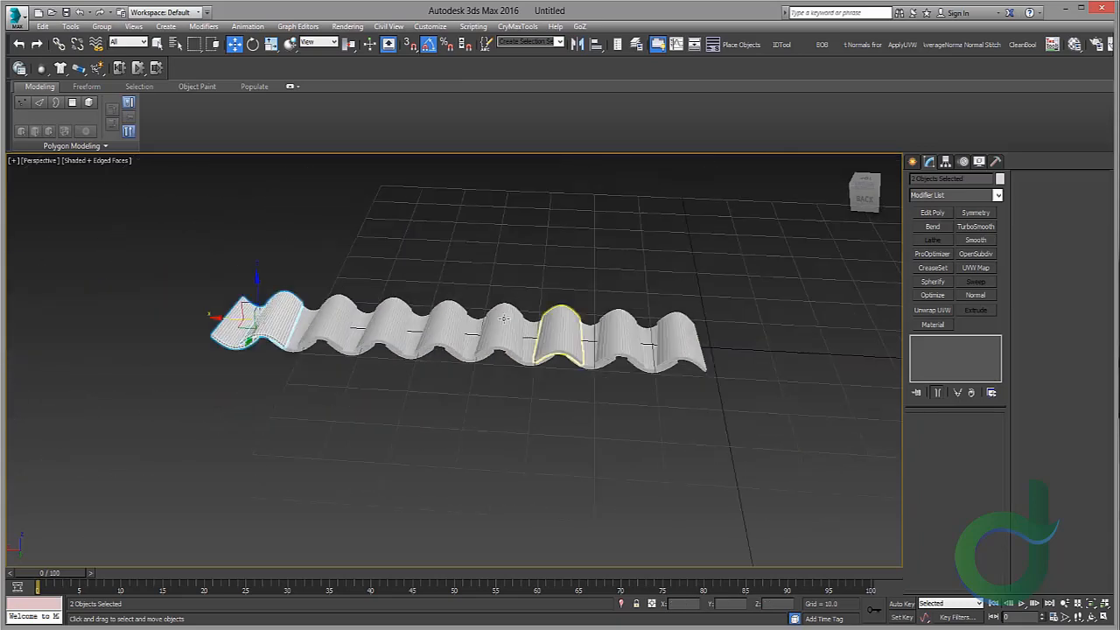
Step: Select all tiles in the row and clone them as a copy
left_click_drag(816, 407, 817, 408)
middle_click_drag(814, 385, 490, 336, "alt")
scroll(470, 345, "up", 3)
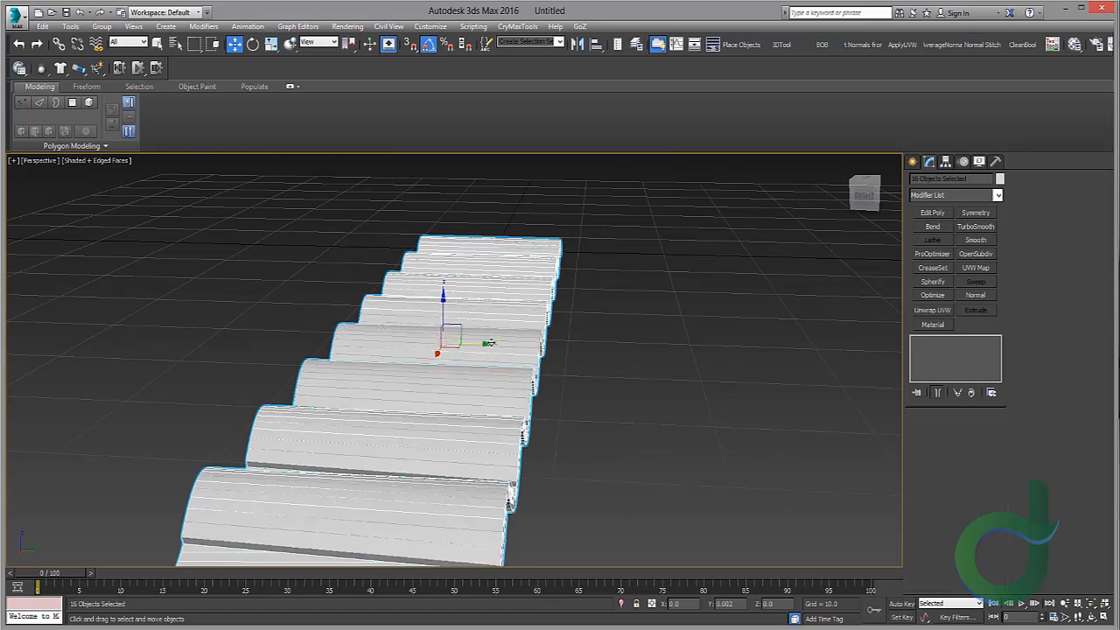
mouse_move(488, 342)
left_mouse_down("shift")
mouse_move(701, 349)
mouse_move(639, 349)
left_mouse_up("shift")
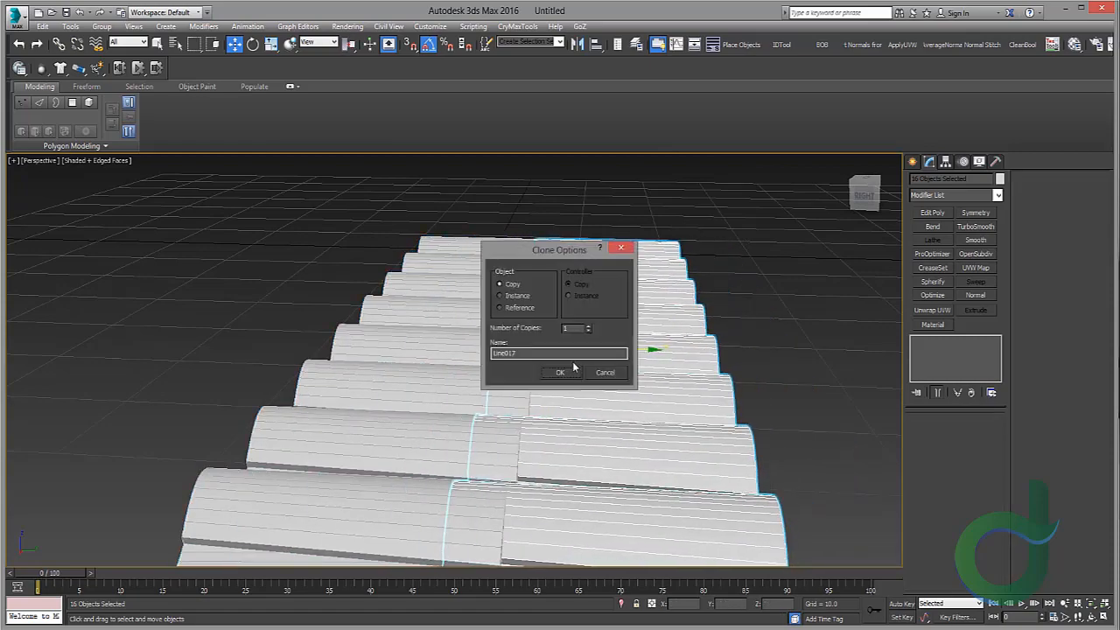
left_click(562, 371)
Step: Move the copied row up and slightly raise it so it overlaps the first row
middle_click_drag(647, 368, 579, 341, "alt")
scroll(612, 312, "up", 2)
left_click_drag(615, 312, 616, 322)
middle_click_drag(616, 322, 290, 278, "alt")
scroll(297, 346, "up", 3)
scroll(307, 339, "down", 4)
scroll(368, 385, "up", 4)
middle_click_drag(411, 363, 421, 349, "alt")
scroll(604, 302, "down", 4)
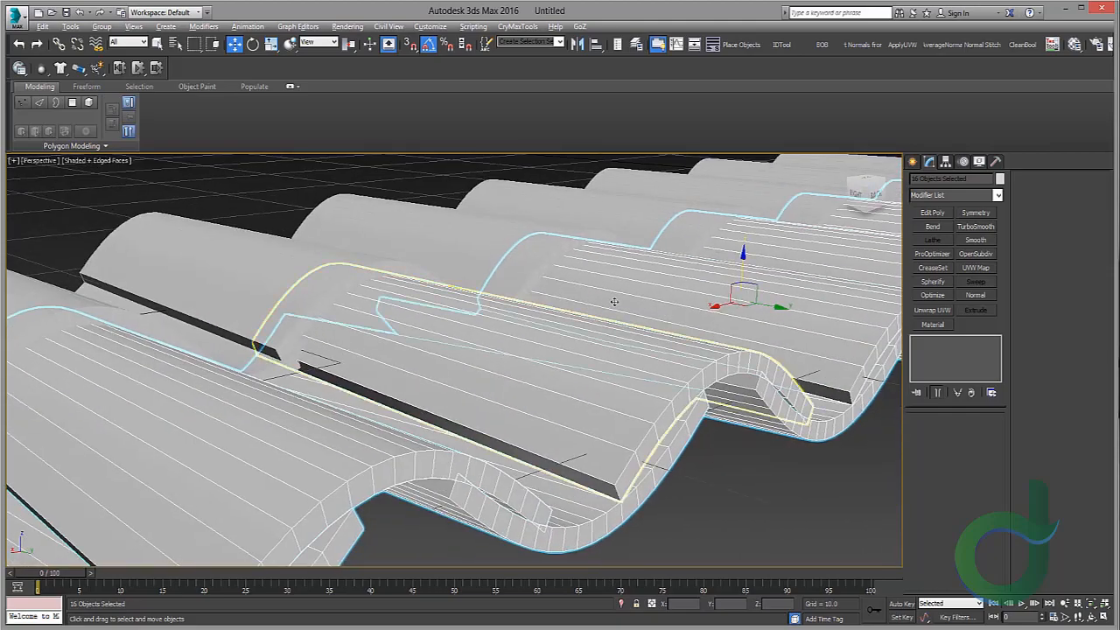
scroll(604, 306, "up", 1)
middle_click_drag(613, 302, 652, 249, "alt")
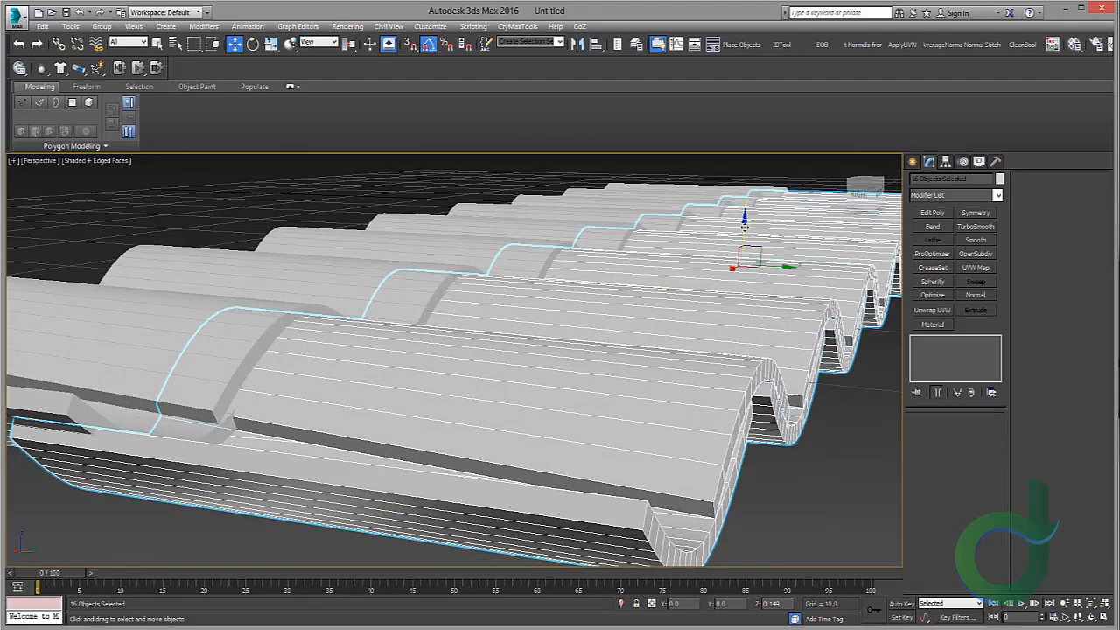
scroll(743, 229, "down", 5)
middle_click_drag(744, 230, 563, 408, "alt")
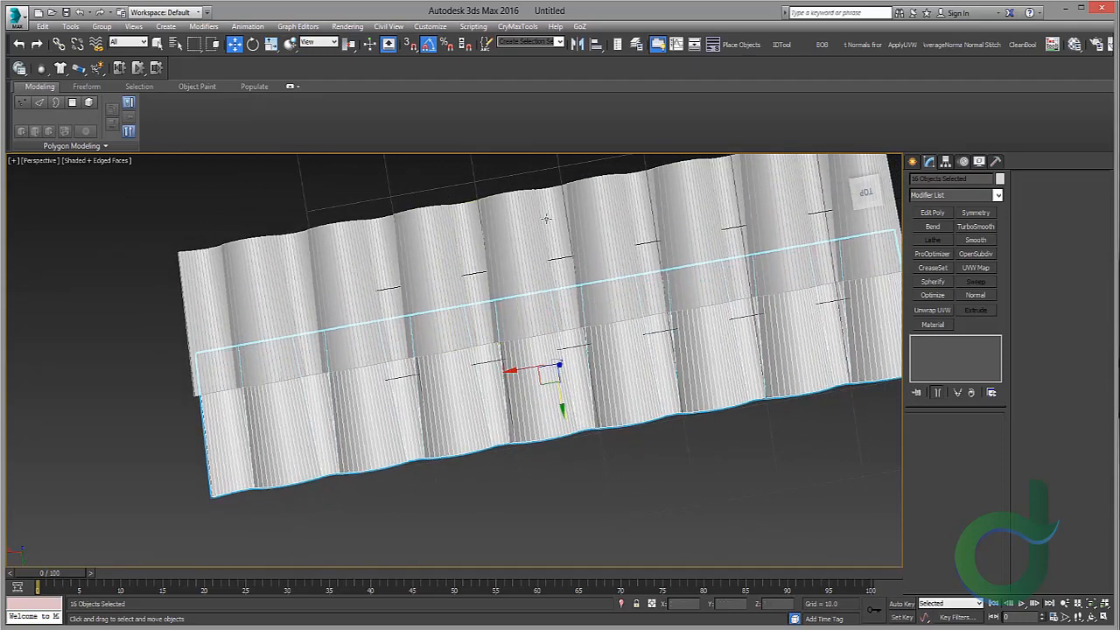
Step: Rotate individual tiles slightly in both rows to randomize their angles
left_click(530, 173)
middle_click_drag(804, 332, 538, 382)
scroll(483, 357, "up", 3)
left_click(482, 349)
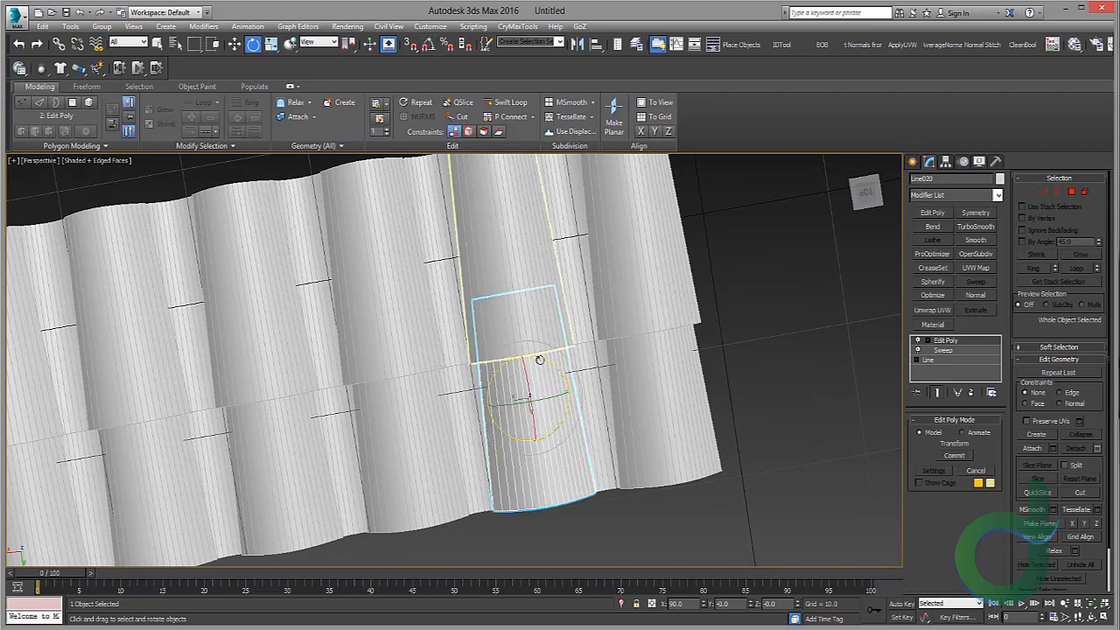
left_click_drag(538, 353, 539, 354)
middle_click_drag(446, 377, 721, 317)
left_click(514, 387)
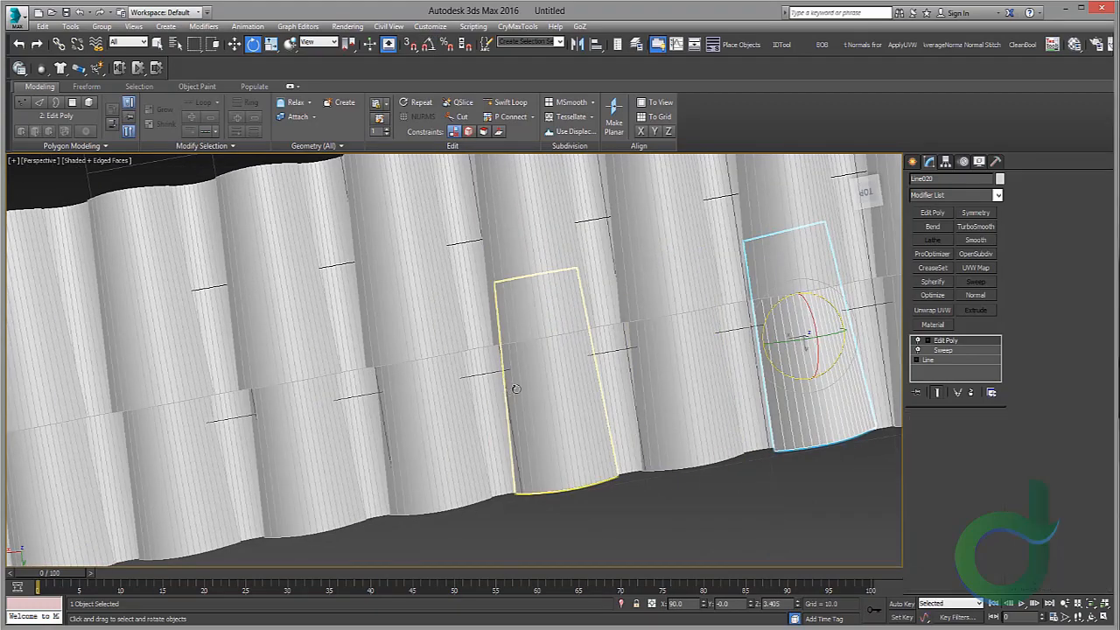
middle_click_drag(514, 387, 735, 375, "alt")
left_click(378, 354)
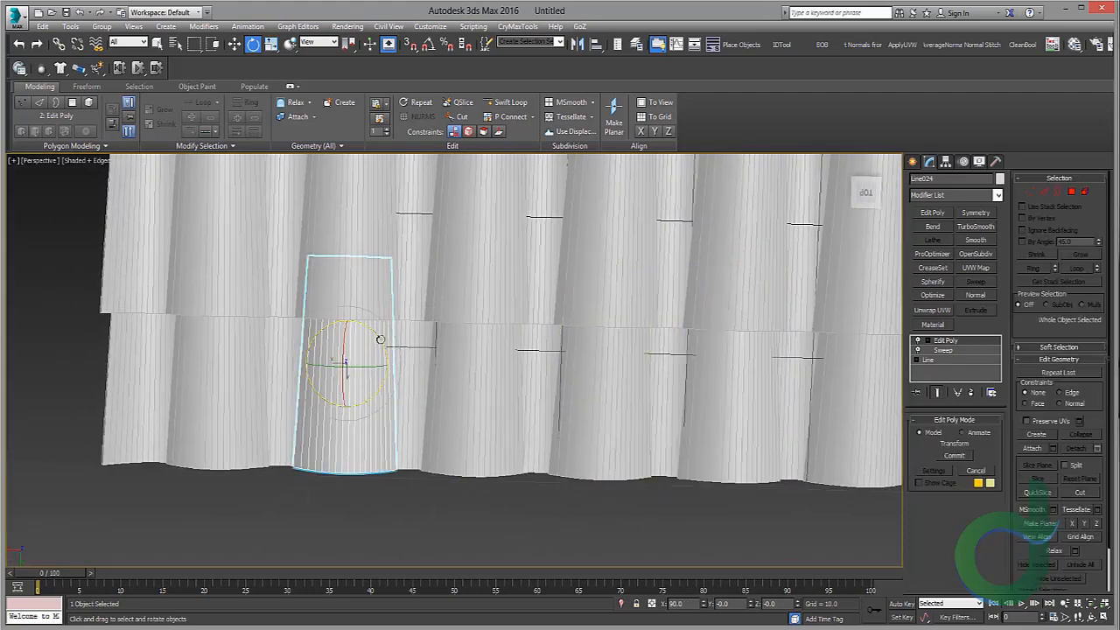
left_click_drag(381, 339, 378, 336)
middle_click_drag(509, 348, 402, 392)
scroll(402, 392, "down", 2)
left_click(403, 304)
scroll(408, 302, "up", 2)
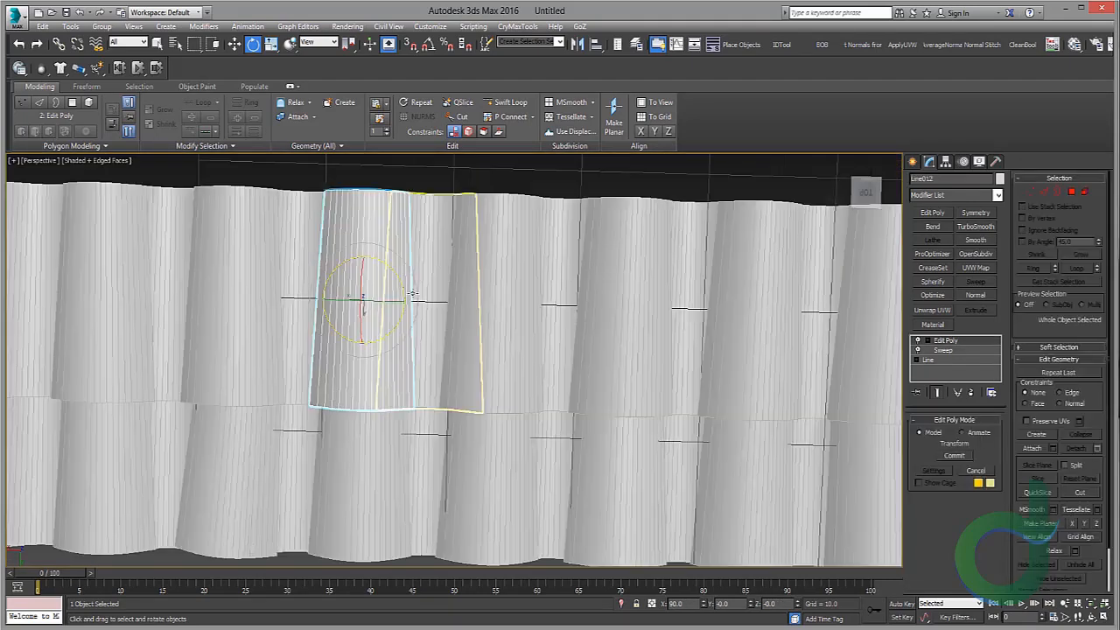
left_click_drag(399, 281, 398, 279)
middle_click_drag(398, 279, 416, 243, "alt")
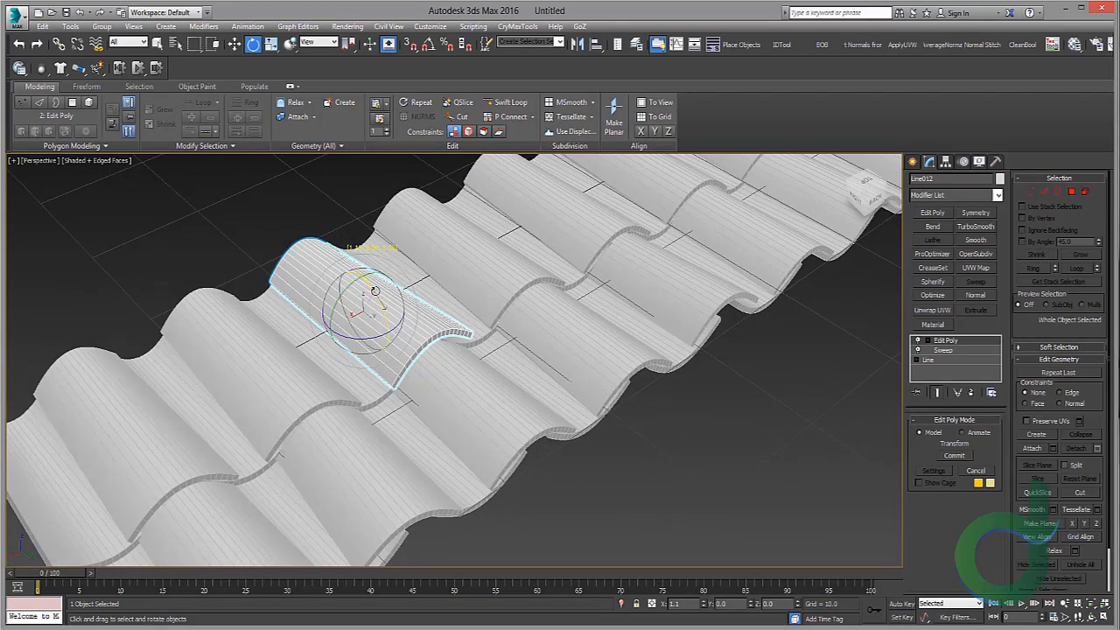
left_click_drag(374, 291, 377, 294)
middle_click_drag(377, 293, 237, 297, "alt")
scroll(547, 284, "up", 3)
scroll(500, 271, "up", 2)
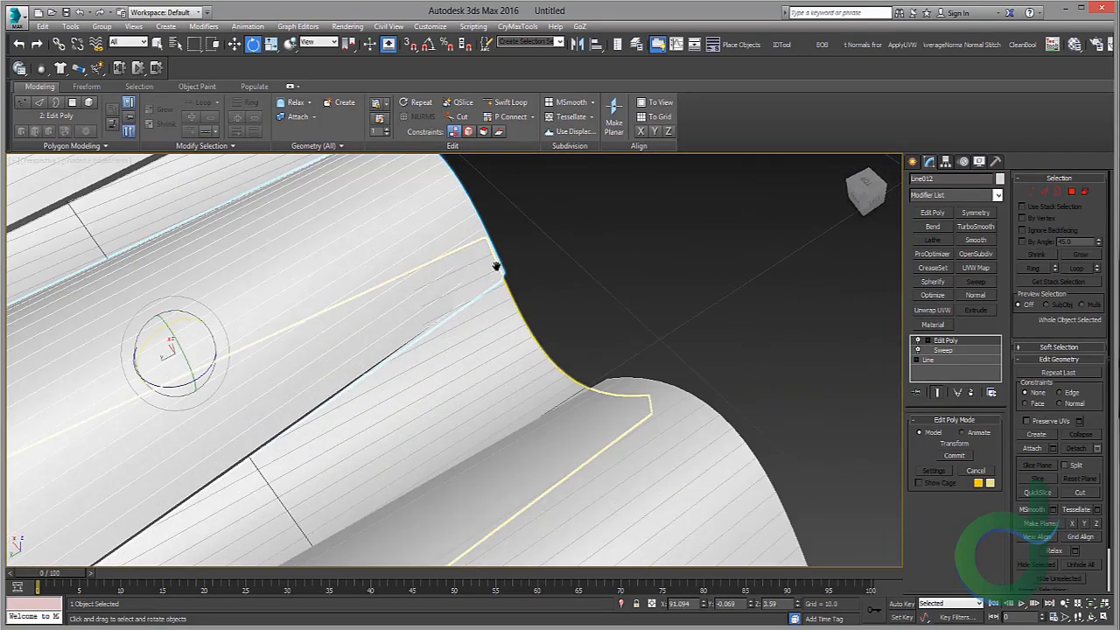
scroll(568, 258, "down", 4)
Step: Nudge individual tiles in both rows with the Move tool to vary their positions and overlaps
key("w")
middle_click_drag(496, 266, 370, 315)
scroll(567, 241, "down", 4)
left_click(564, 399)
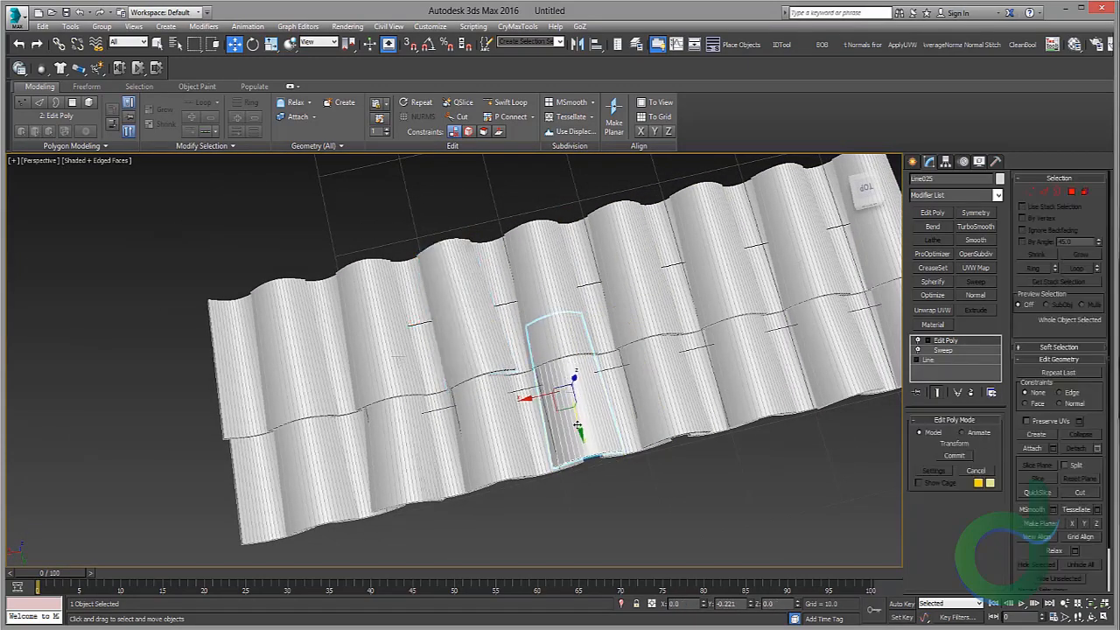
middle_click_drag(578, 426, 560, 376, "alt")
left_click(511, 302)
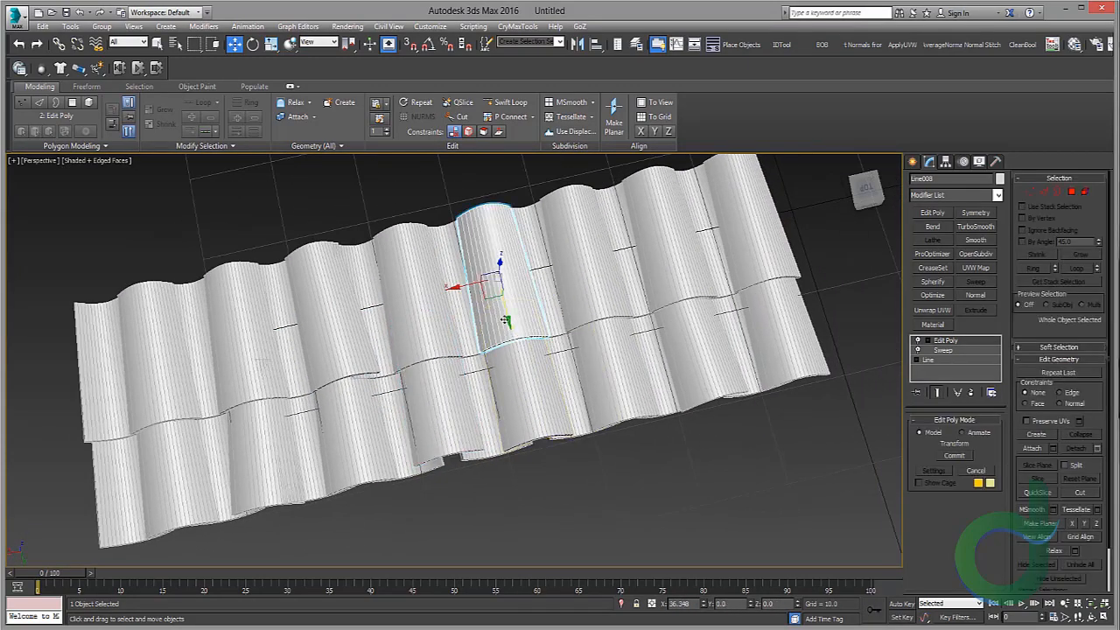
left_click(705, 369)
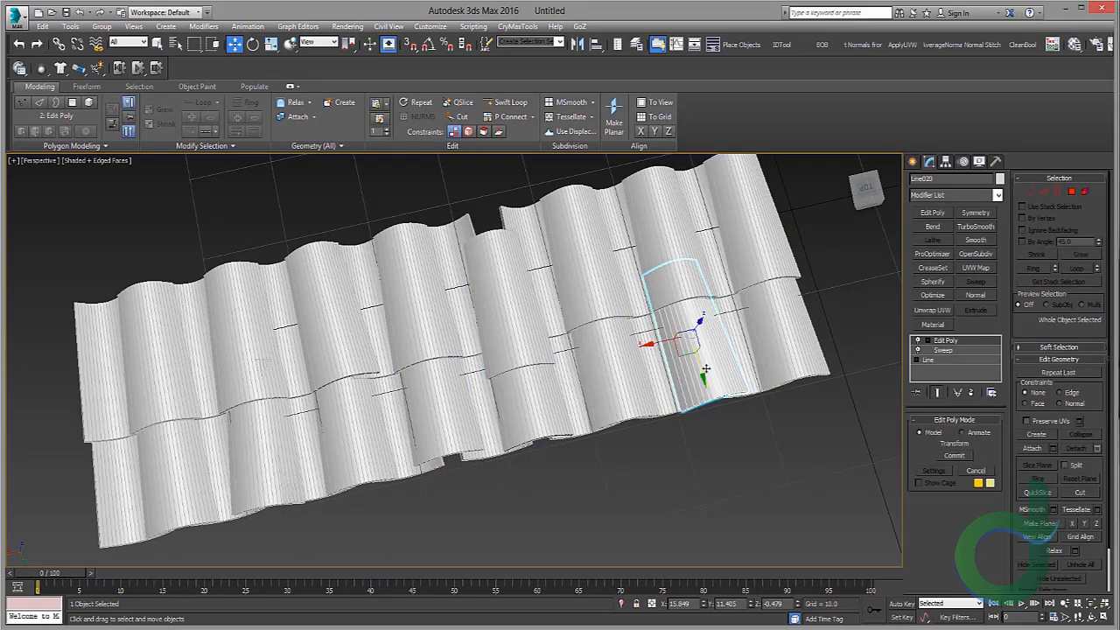
left_click(453, 197)
middle_click_drag(588, 280, 469, 308)
middle_click_drag(469, 308, 543, 317, "alt")
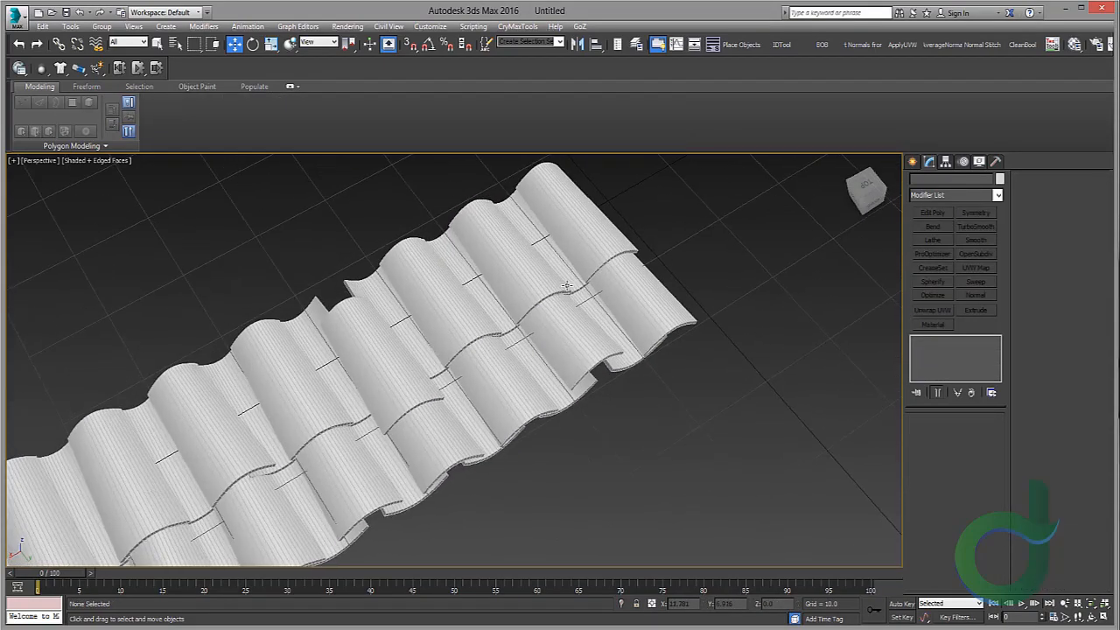
scroll(562, 327, "up", 3)
scroll(578, 338, "down", 2)
scroll(587, 344, "up", 2)
left_click(588, 344)
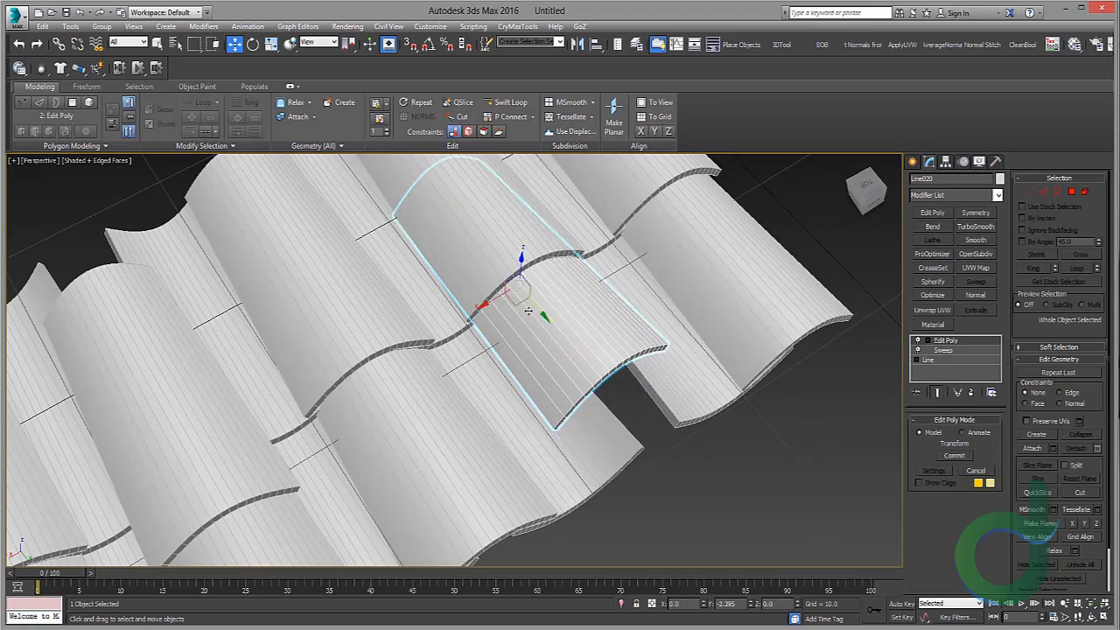
middle_click_drag(509, 287, 518, 261, "alt")
left_click(698, 282)
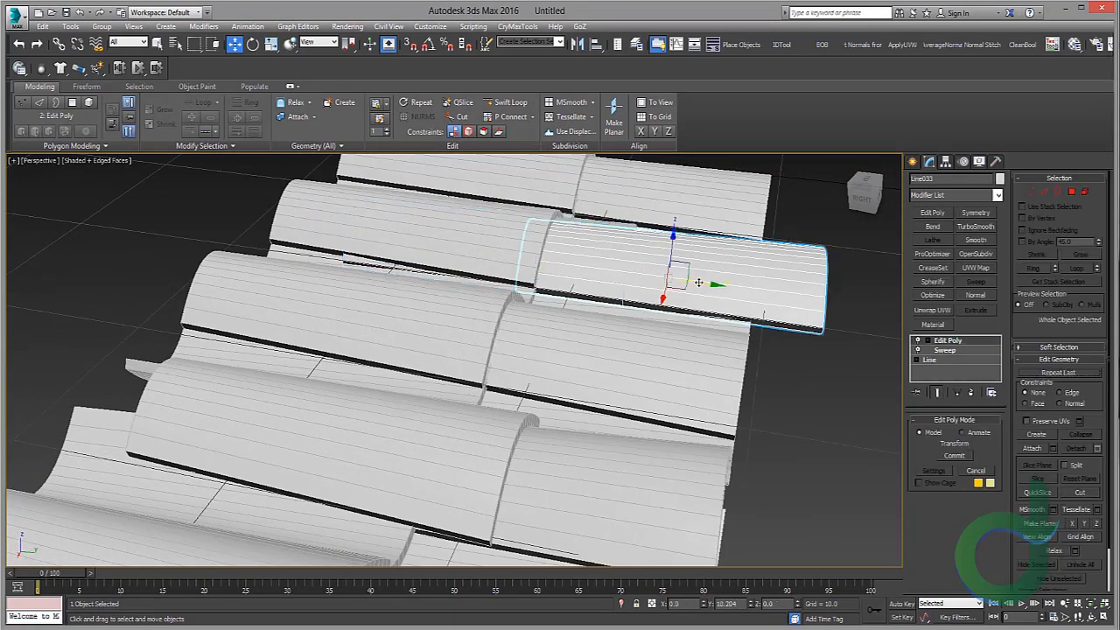
left_click(569, 377)
mouse_move(760, 277)
middle_mouse_down("alt")
mouse_move(699, 272)
mouse_move(696, 317)
middle_mouse_up("alt")
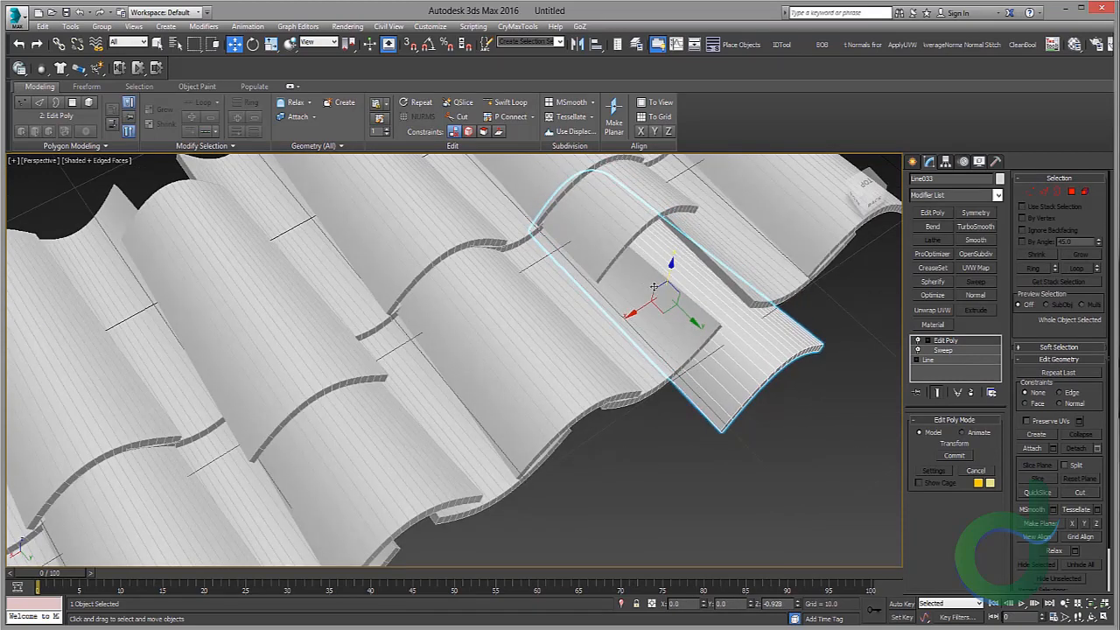
left_click_drag(654, 287, 705, 321)
left_click_drag(669, 286, 694, 307)
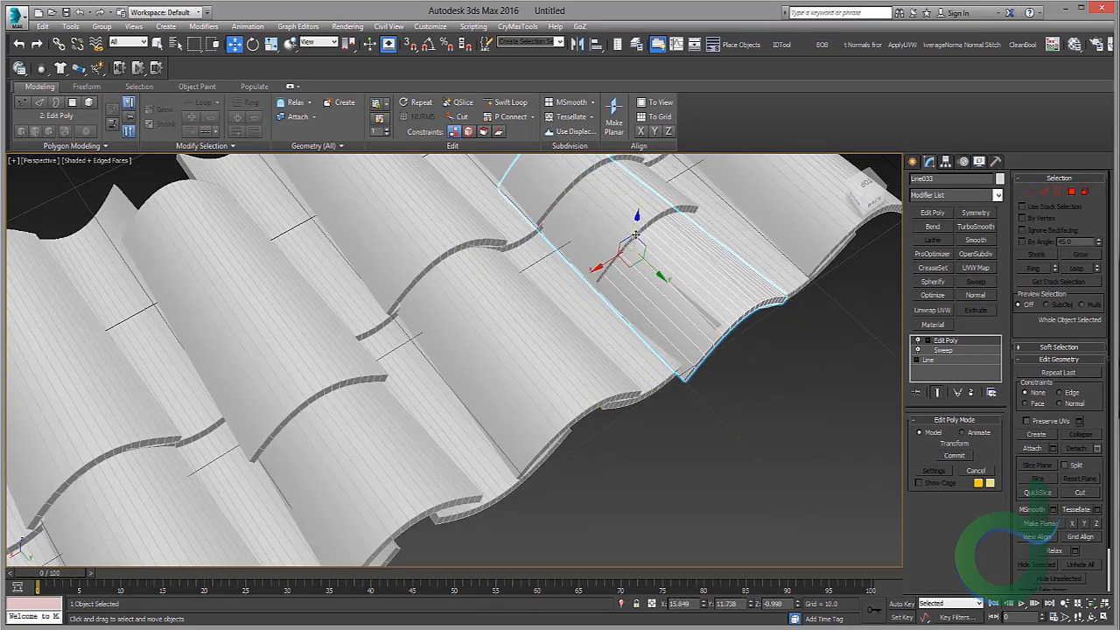
middle_click_drag(635, 231, 610, 244, "alt")
left_click_drag(600, 252, 592, 254)
middle_click_drag(593, 253, 680, 285)
scroll(590, 367, "down", 5)
scroll(704, 263, "up", 4)
left_click(704, 262)
middle_click_drag(596, 383, 685, 292)
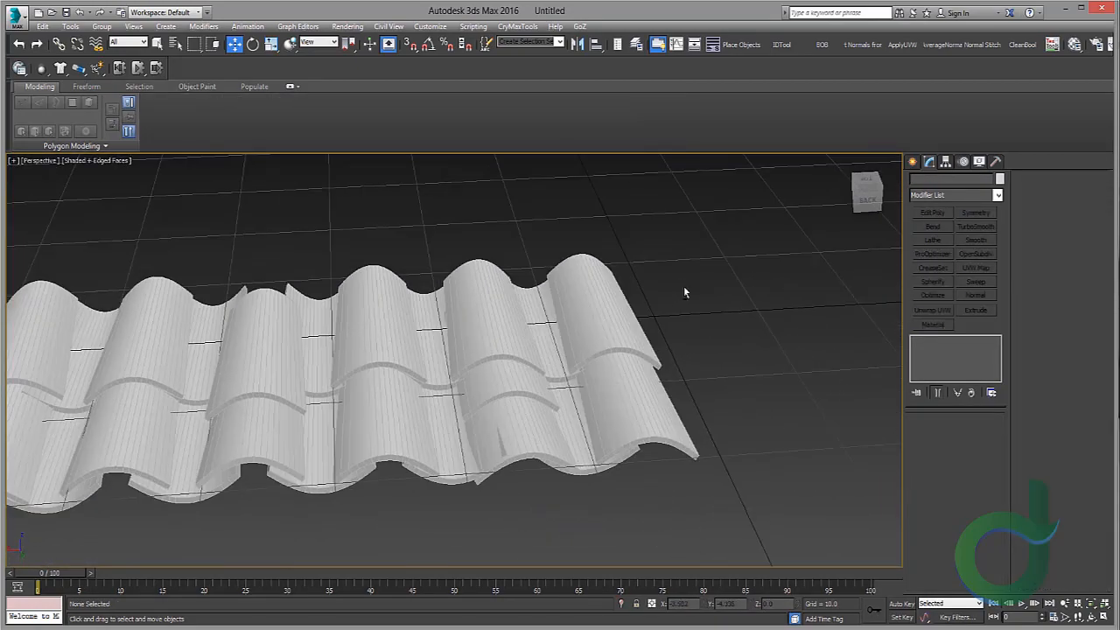
Step: Delete every tile except the original arched and channel pair, then select that pair
scroll(685, 291, "down", 2)
middle_click_drag(542, 341, 607, 349)
scroll(607, 343, "up", 3)
left_click(604, 292)
left_click(554, 308, "ctrl")
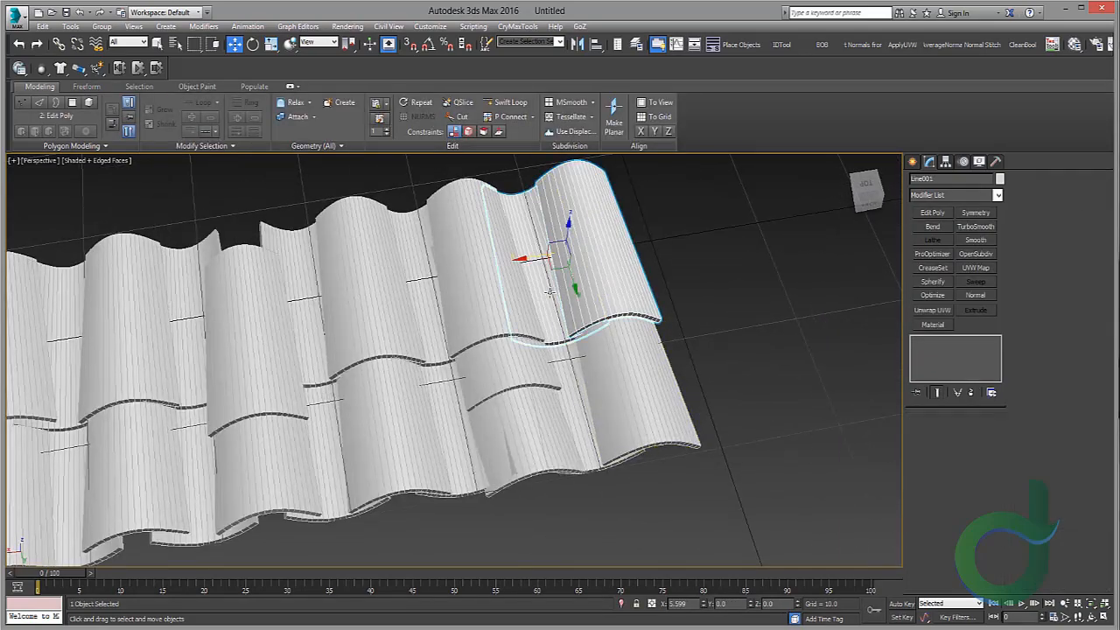
scroll(554, 308, "down", 5)
key("ctrl+i")
key("Delete")
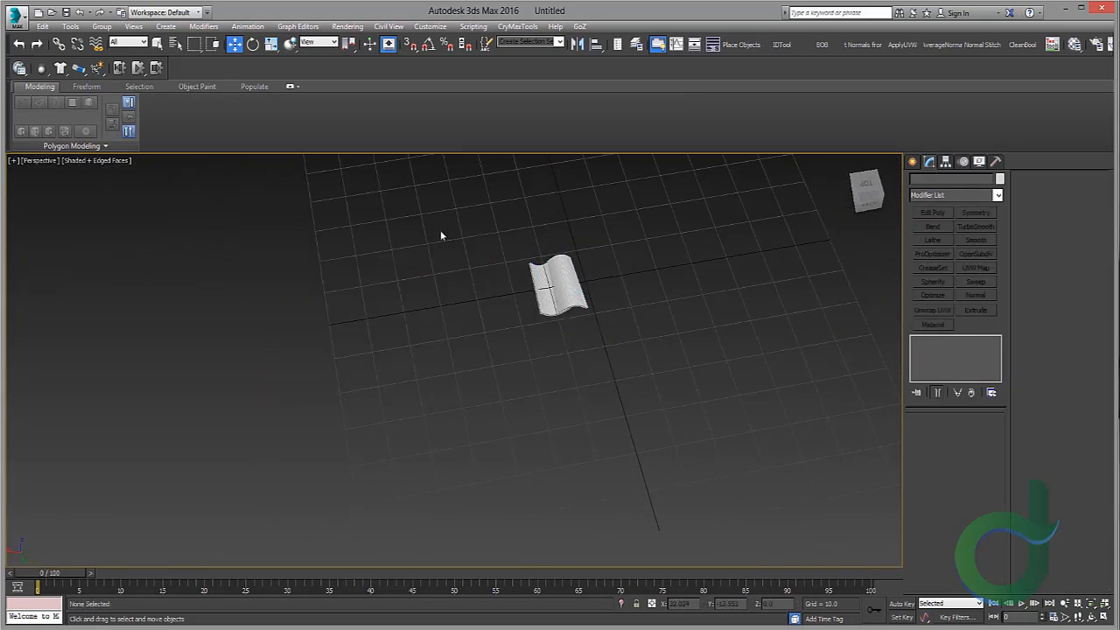
left_click_drag(440, 230, 582, 299)
scroll(503, 327, "up", 3)
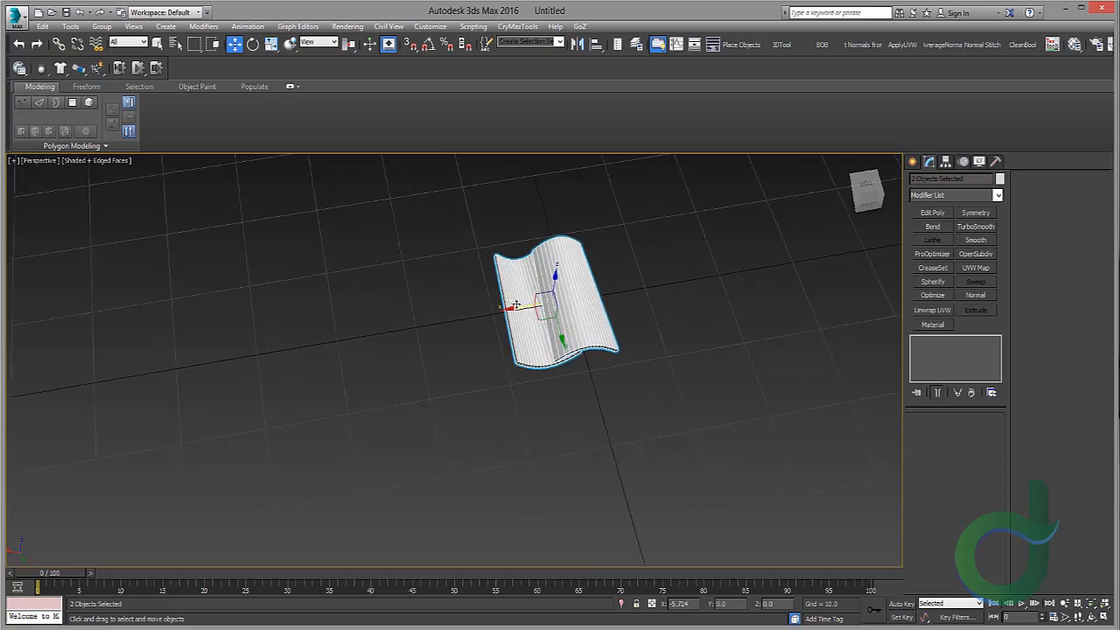
Step: Orbit and zoom around the arched and channel tile pair to inspect it from several angles
scroll(537, 327, "up", 5)
scroll(525, 359, "down", 4)
middle_click_drag(537, 327, 471, 435, "alt")
scroll(523, 327, "up", 6)
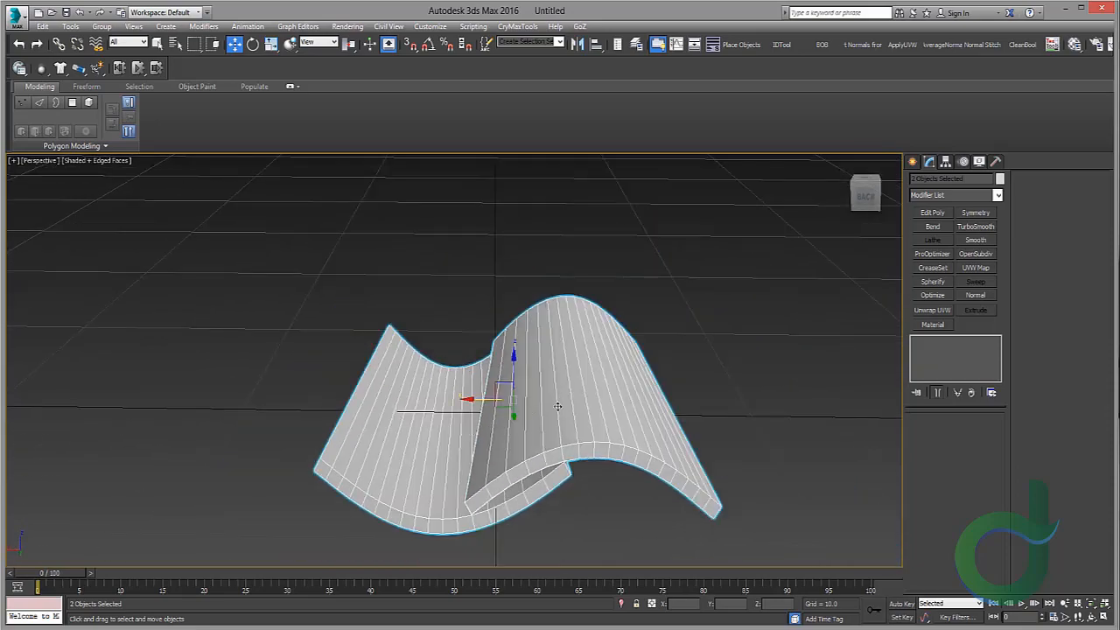
middle_click_drag(477, 400, 426, 326)
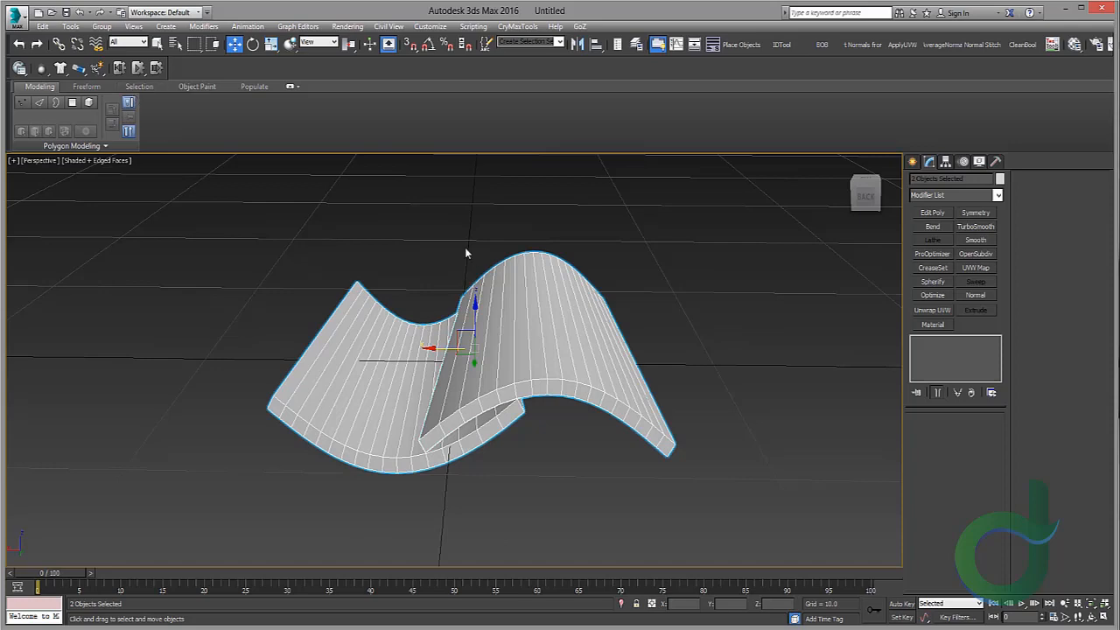
middle_click_drag(582, 375, 543, 320, "alt")
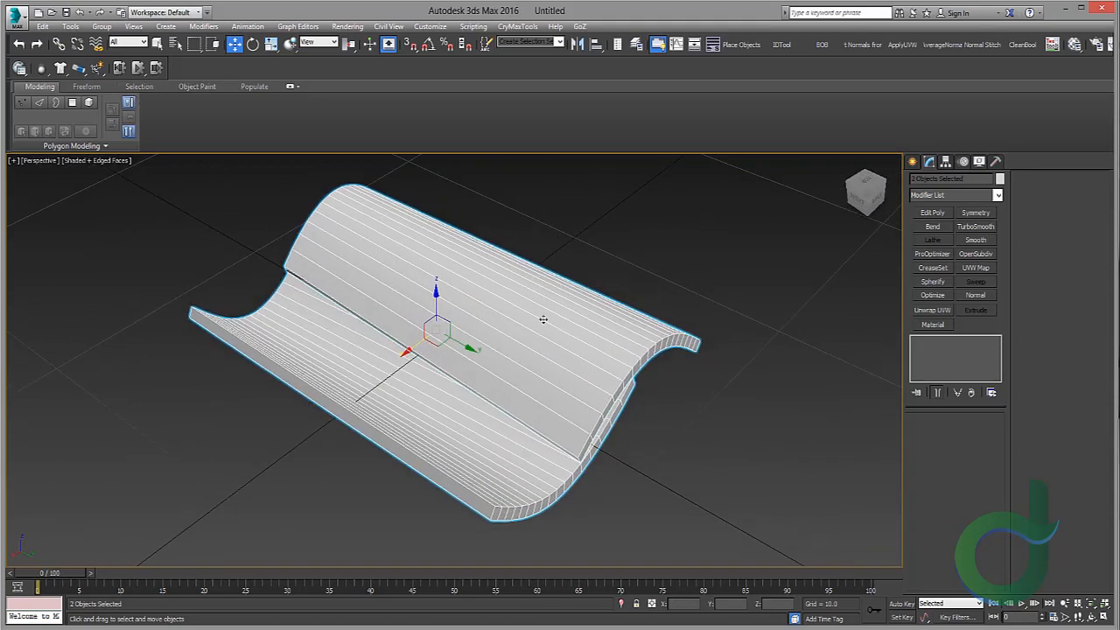
middle_click_drag(462, 259, 534, 399, "alt")
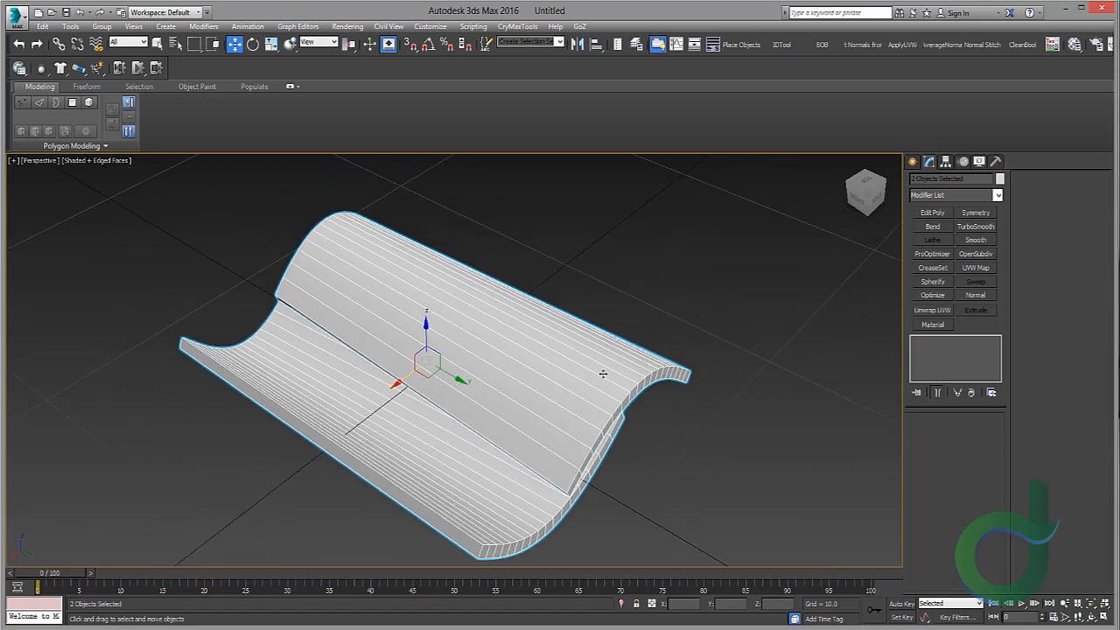
middle_click_drag(603, 373, 534, 347, "alt")
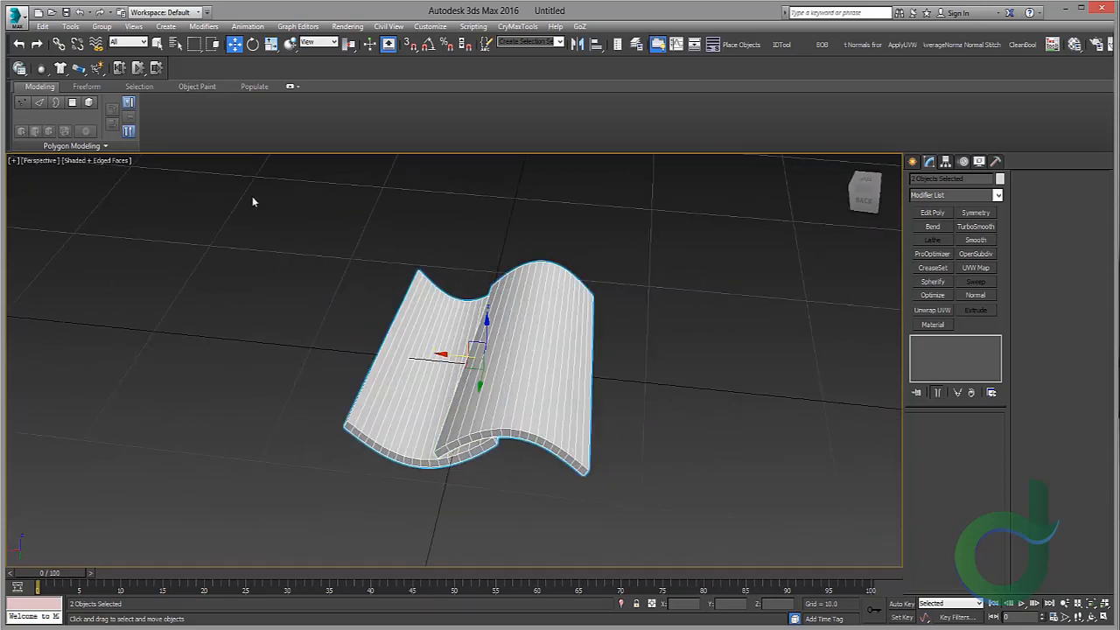
scroll(459, 315, "up", 5)
scroll(509, 473, "down", 6)
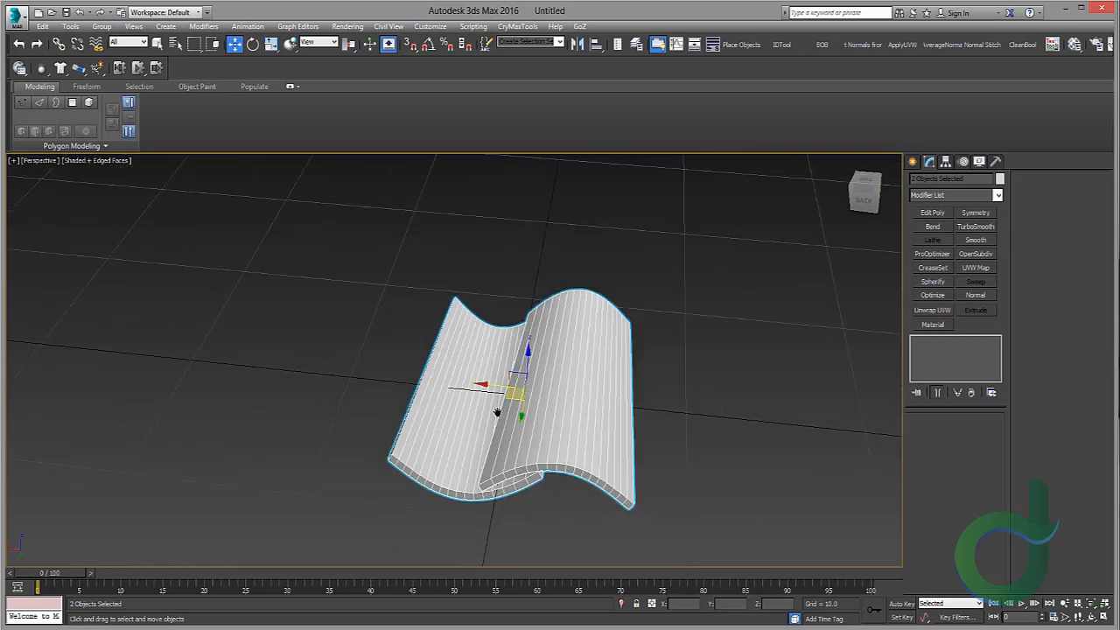
Step: Save the scene as TileSetup in the roof tiles project's SourceFiles Saves folder
left_click(66, 12)
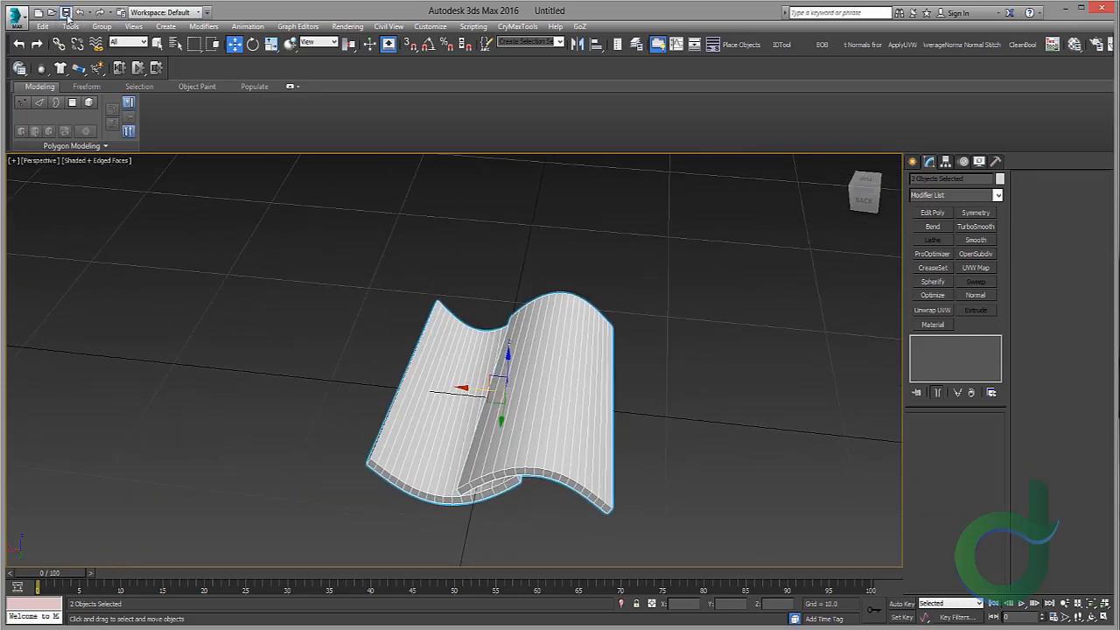
left_click(37, 116)
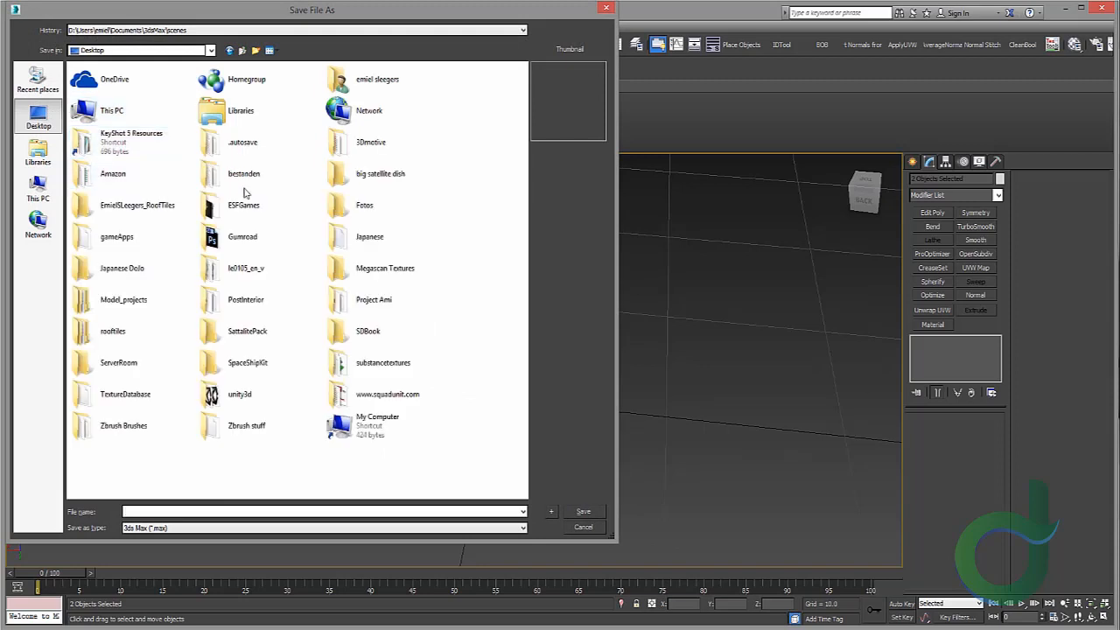
left_click(121, 201)
double_click(121, 201)
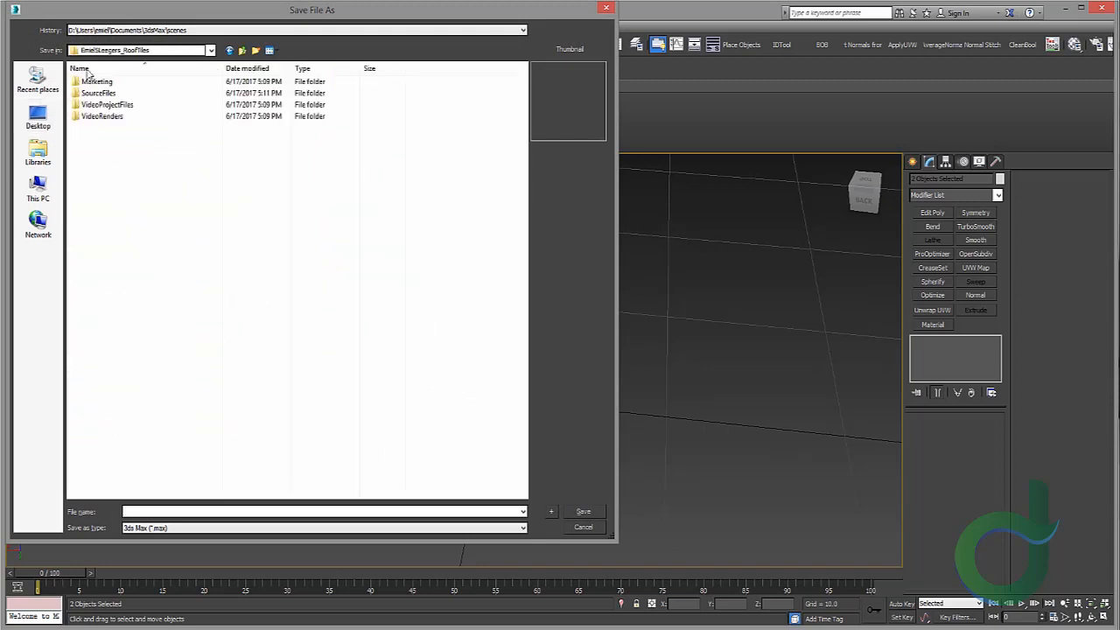
double_click(98, 93)
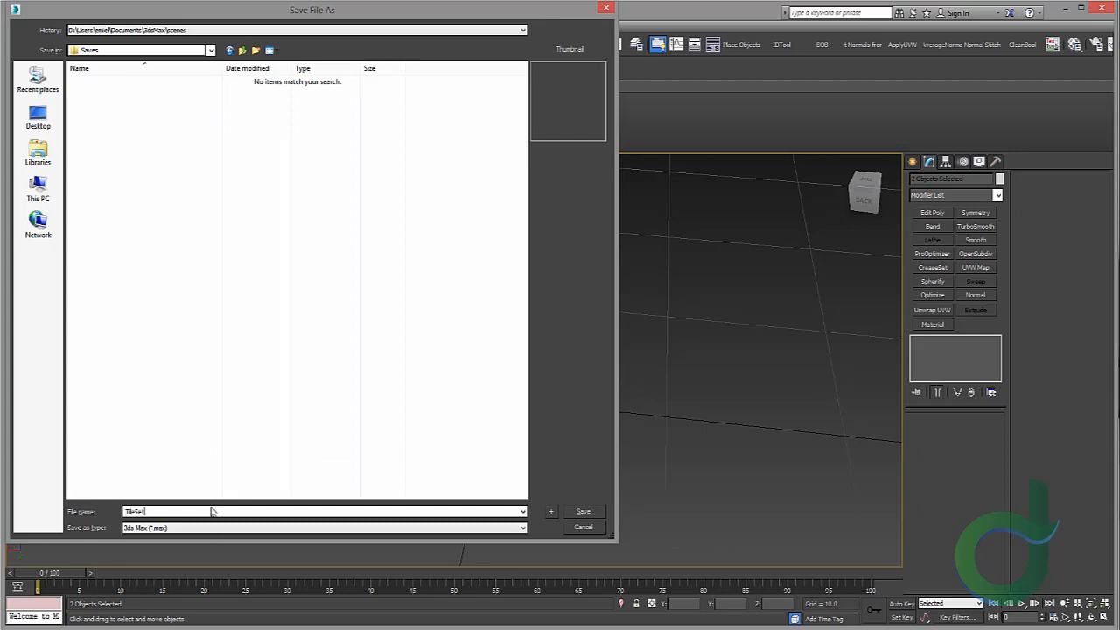
key("Return")
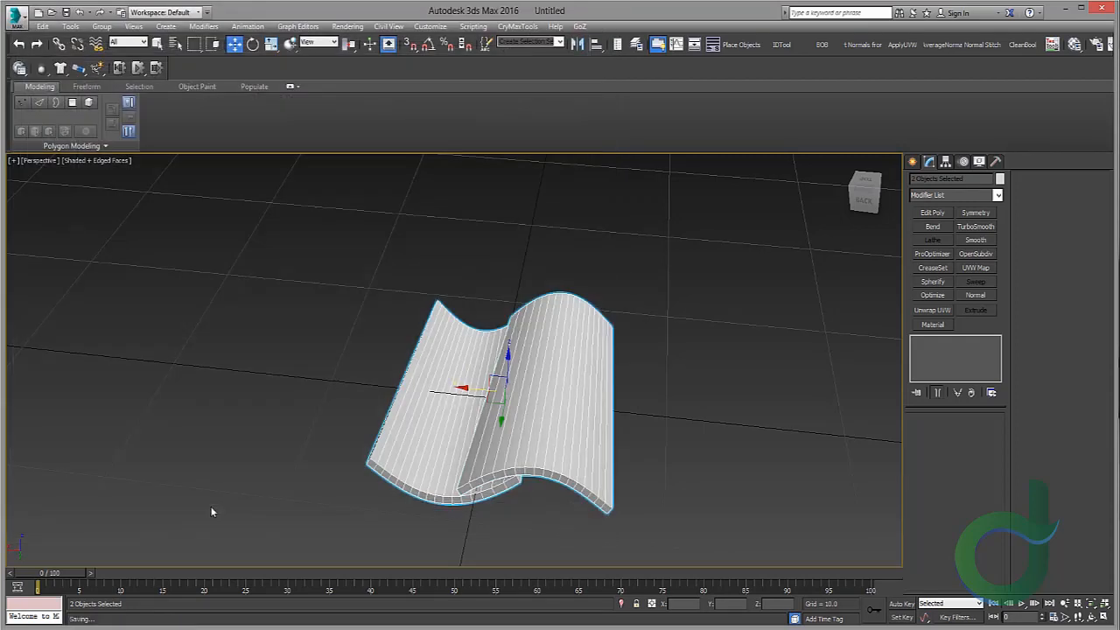
Step: Start exporting the scene and browse to the roof tiles project's SourceFiles Exports folder
scroll(477, 293, "down", 4)
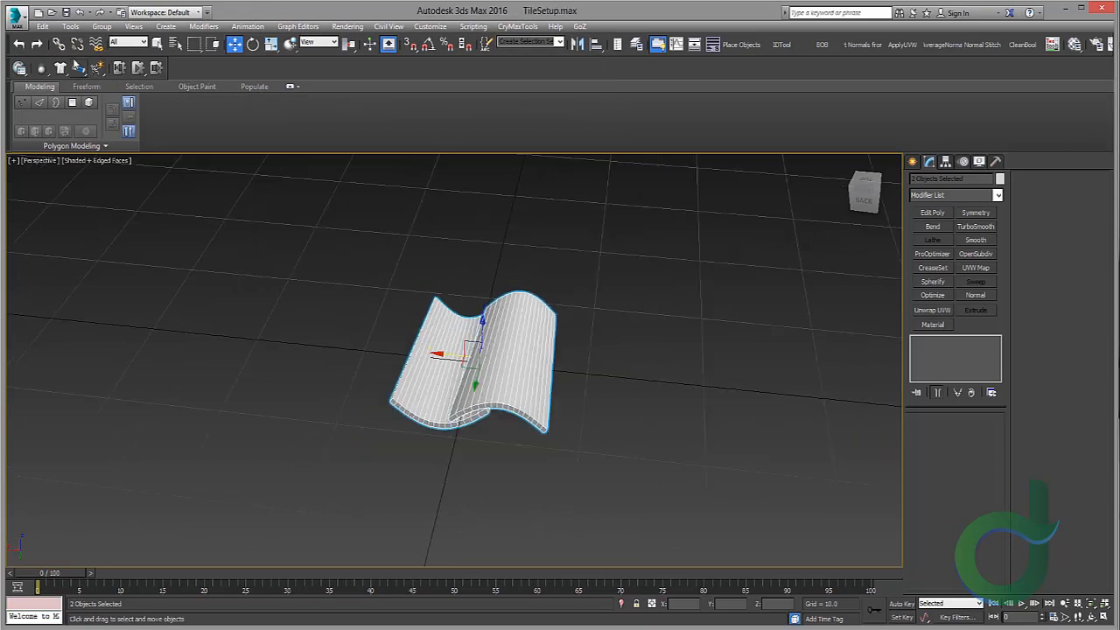
left_click(16, 15)
mouse_move(70, 186)
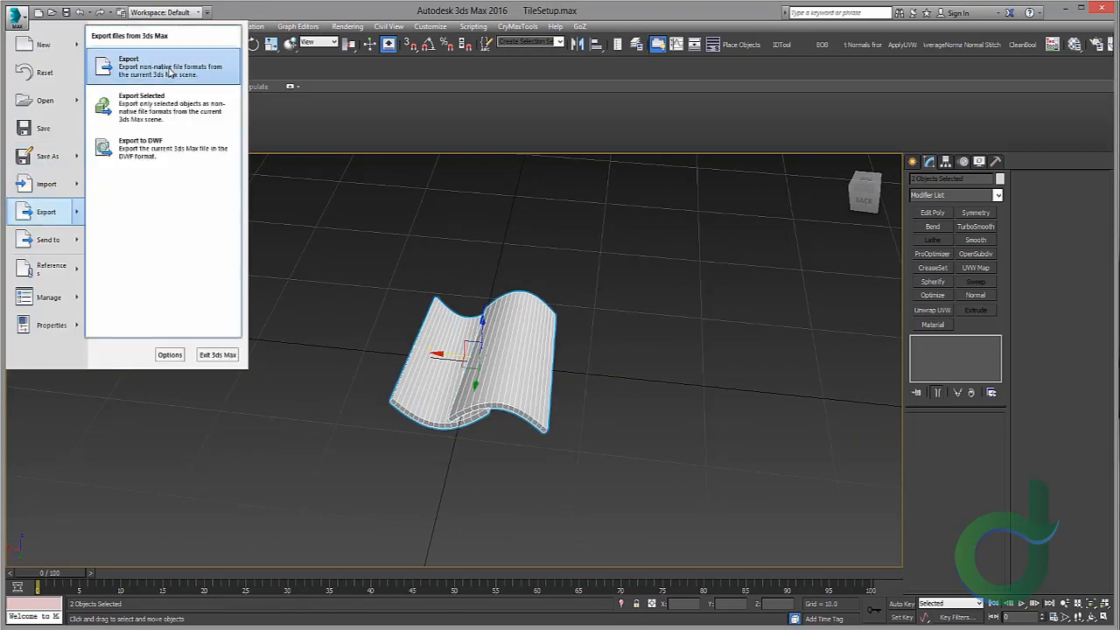
left_click(162, 112)
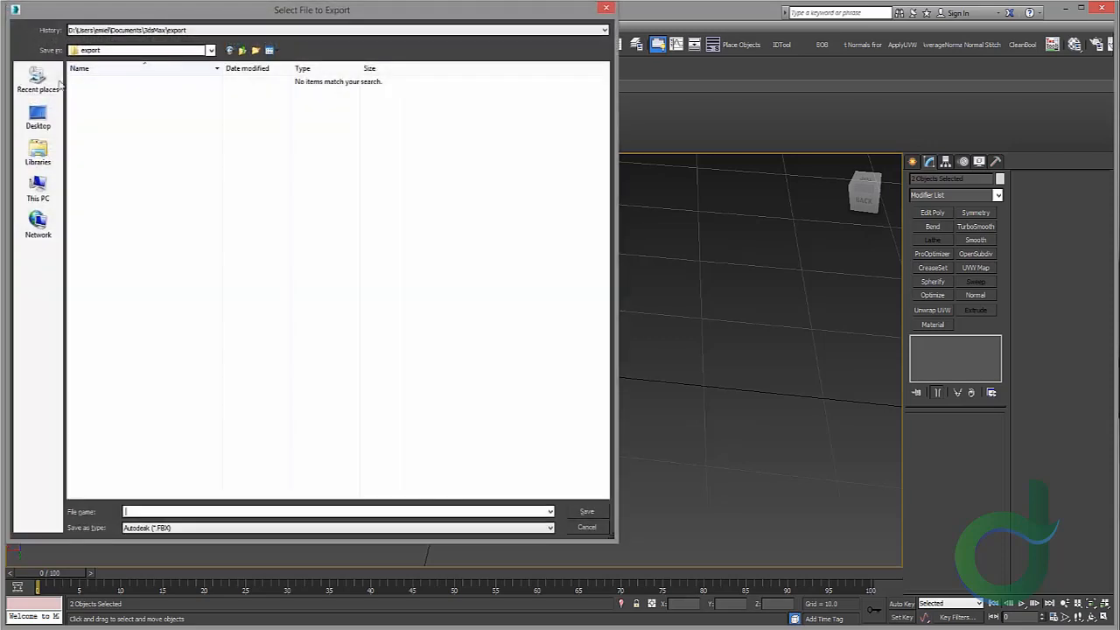
left_click(245, 51)
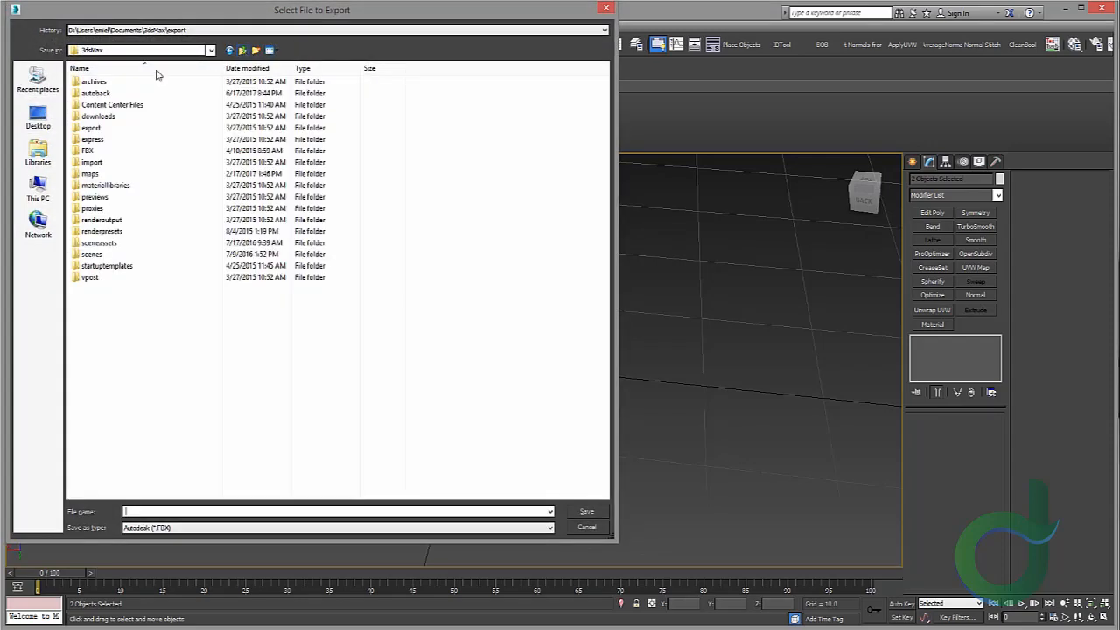
left_click(38, 118)
double_click(155, 174)
double_click(105, 94)
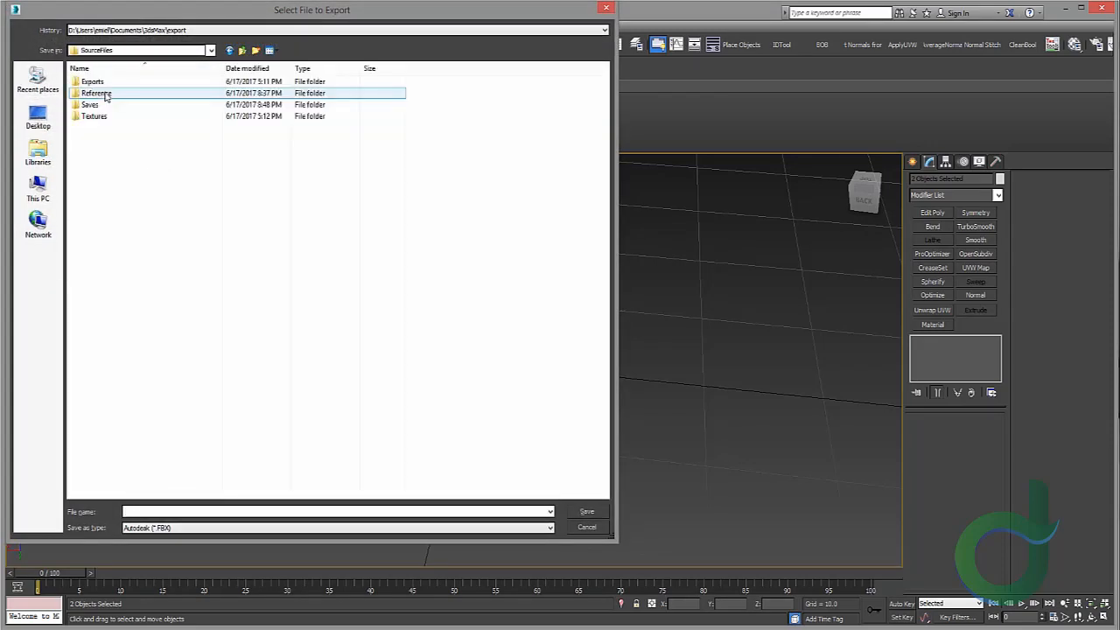
double_click(103, 81)
Step: Export the tile pair as OBJ file BaseTile_TOZ with the Maya preset
left_click(187, 529)
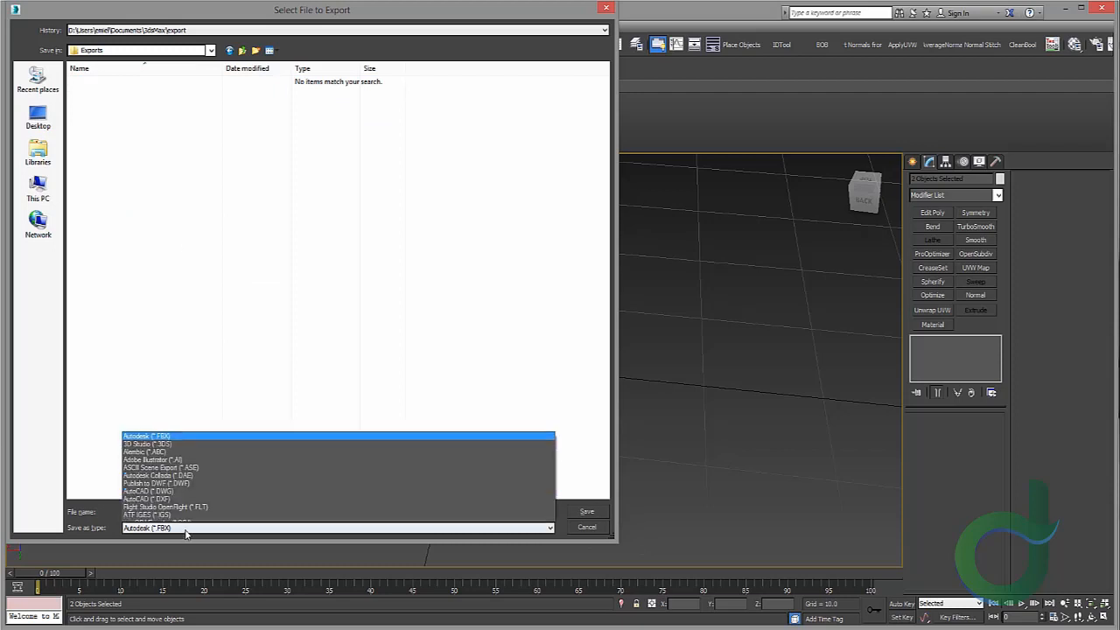
left_click(191, 481)
left_click(176, 512)
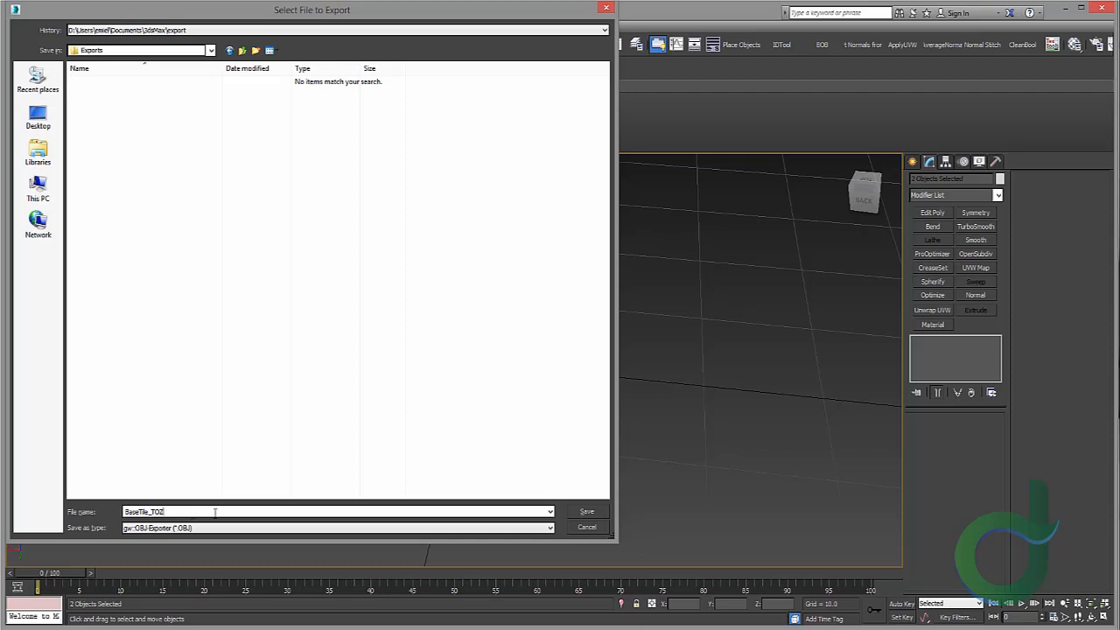
left_click(588, 511)
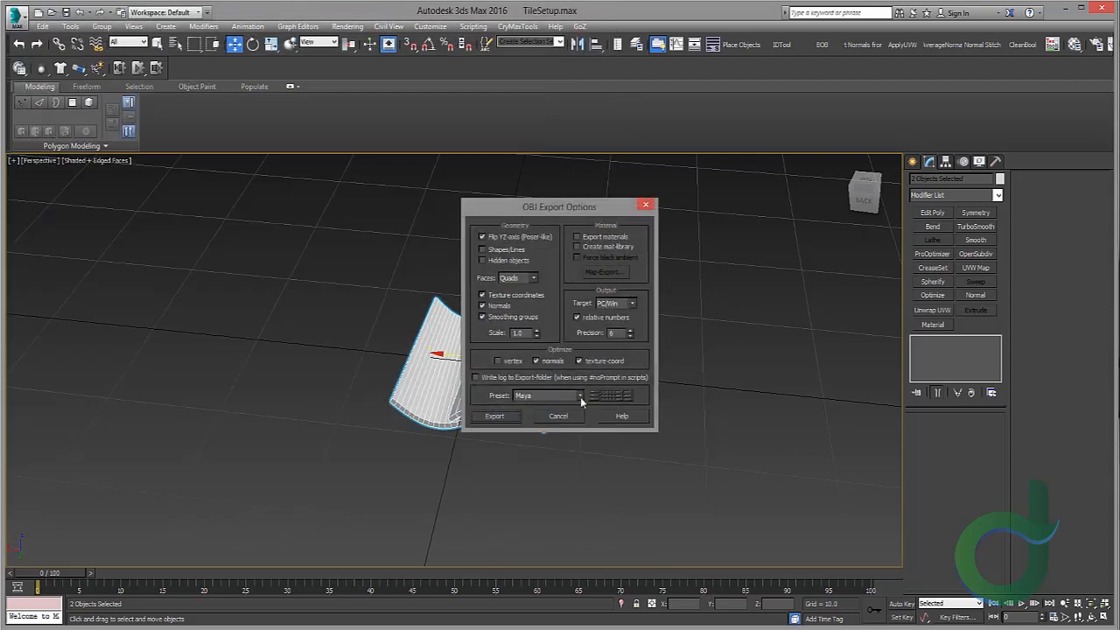
left_click(581, 398)
left_click(551, 623)
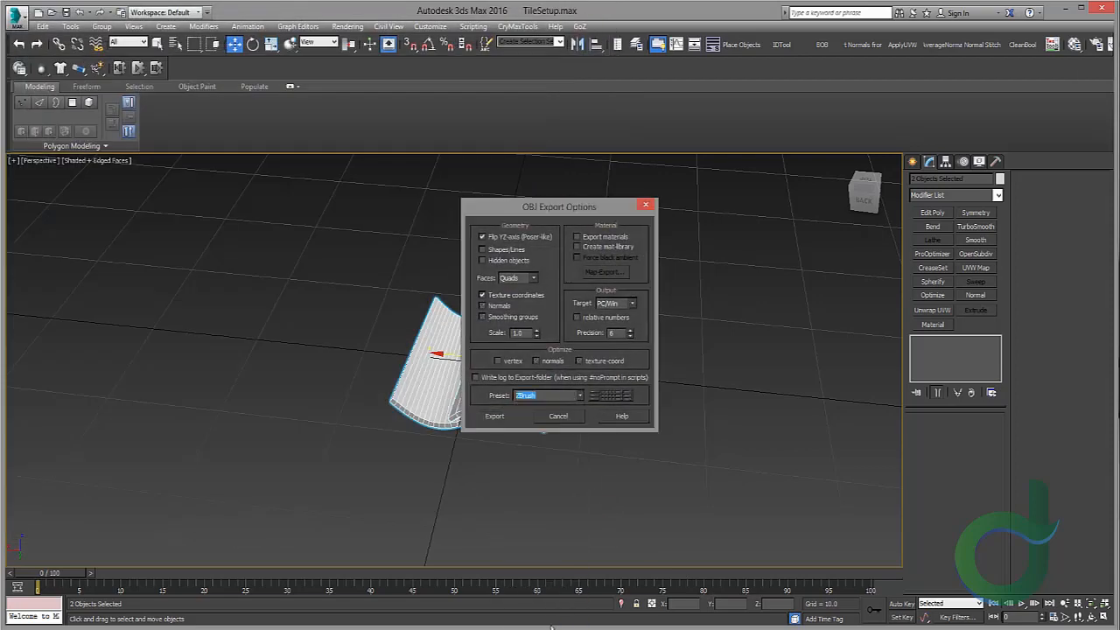
left_click(510, 420)
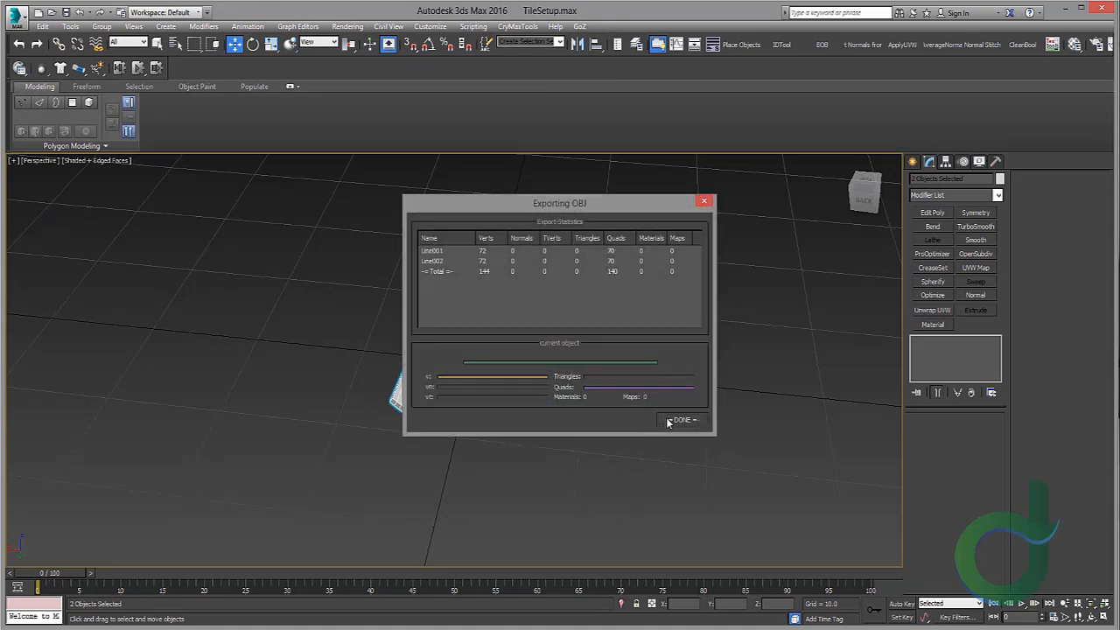
left_click(680, 420)
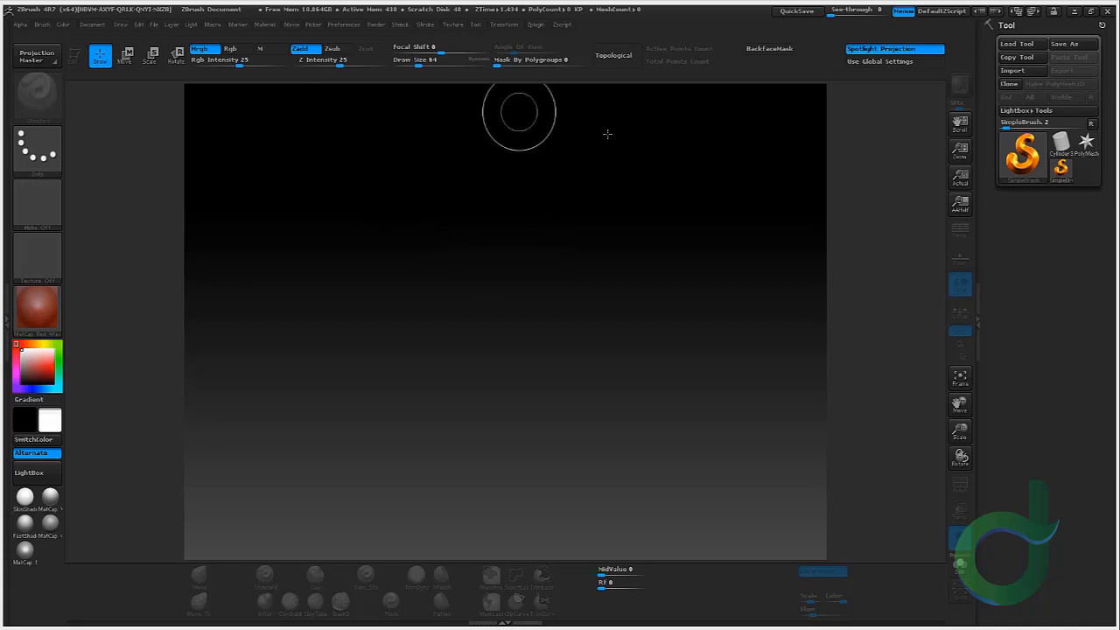
Step: Switch to ZBrush and import BaseTile_TOZ.obj from the project's SourceFiles Exports folder
left_click(1013, 70)
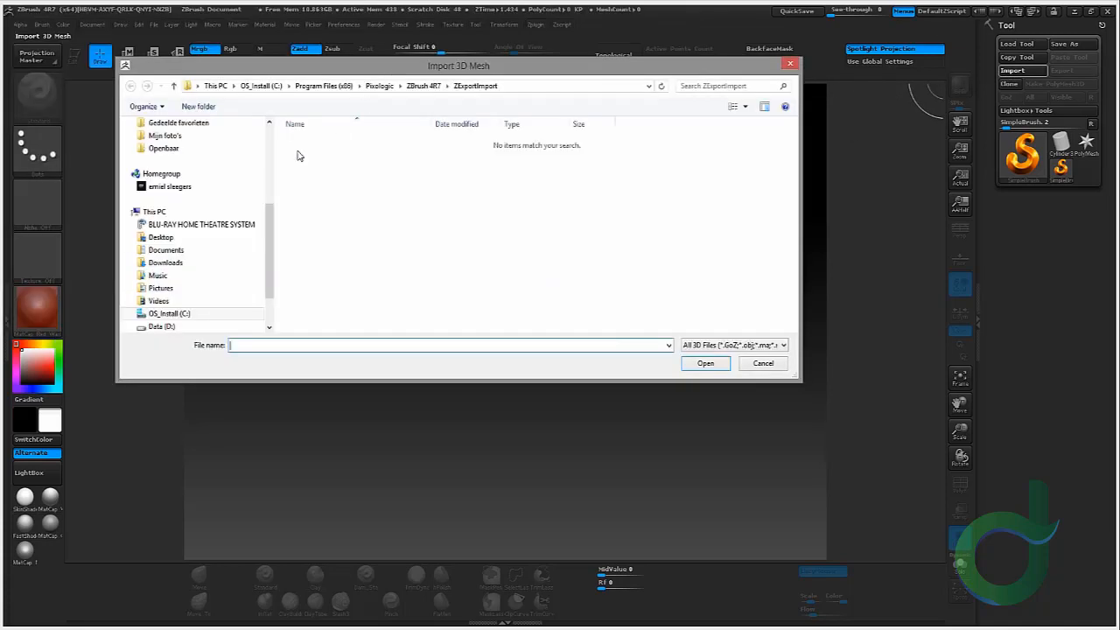
left_click(185, 242)
double_click(337, 205)
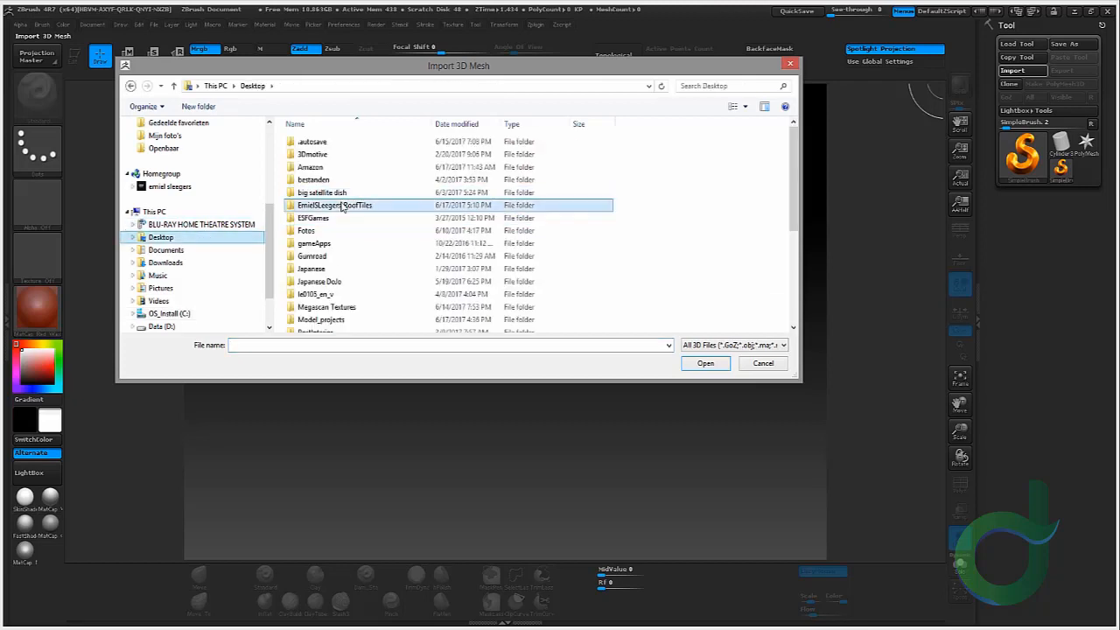
double_click(333, 166)
double_click(321, 146)
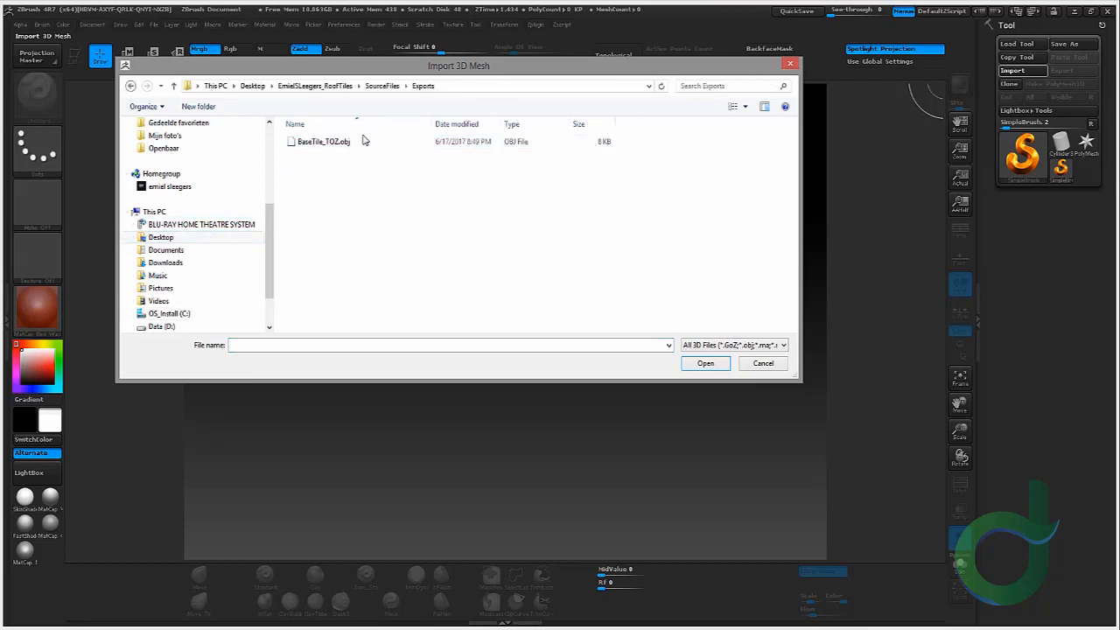
double_click(365, 143)
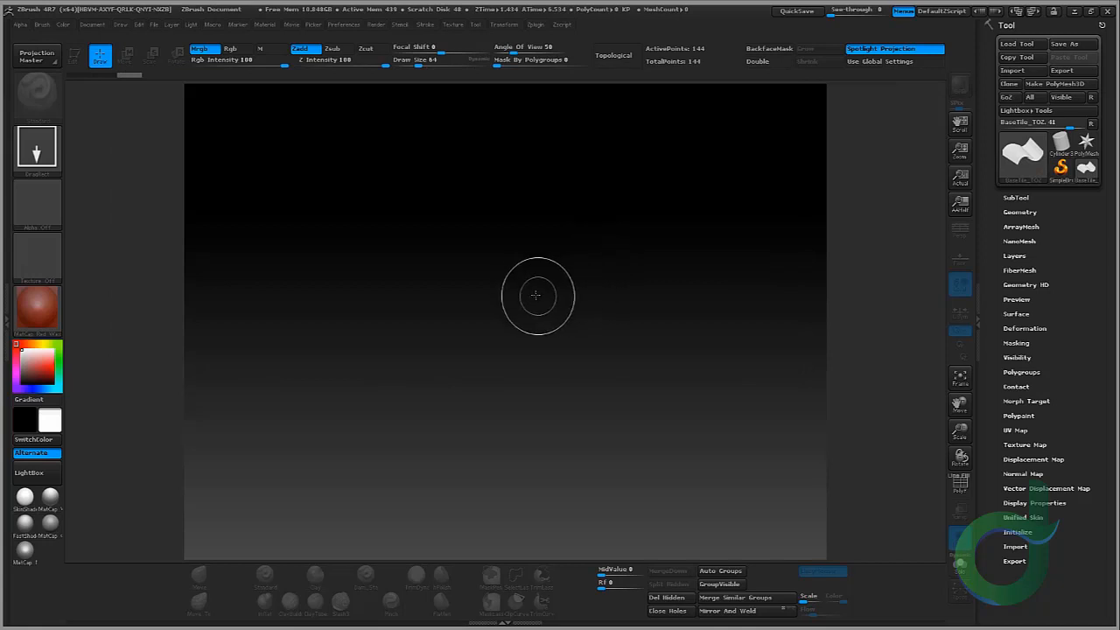
Step: Draw the imported tile mesh on the canvas, enter Edit mode and turn it to face the view
mouse_move(498, 316)
left_mouse_down()
mouse_move(900, 406)
mouse_move(467, 570)
mouse_move(513, 613)
left_mouse_up()
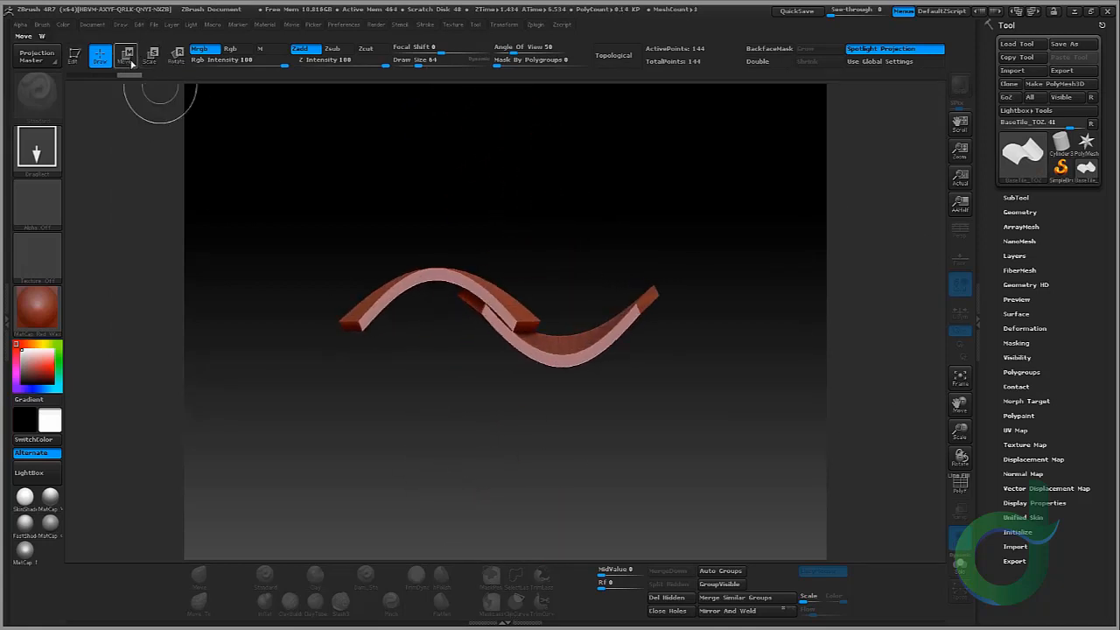
left_click(77, 59)
mouse_move(603, 226)
left_mouse_down()
mouse_move(587, 279)
mouse_move(734, 230)
left_mouse_up()
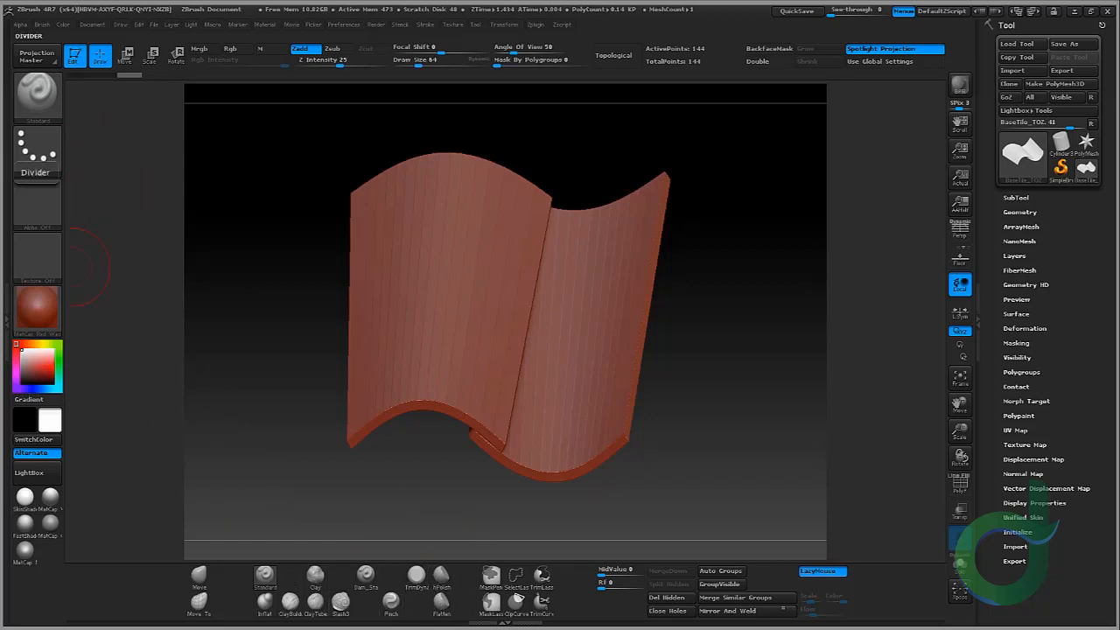
left_click(34, 92)
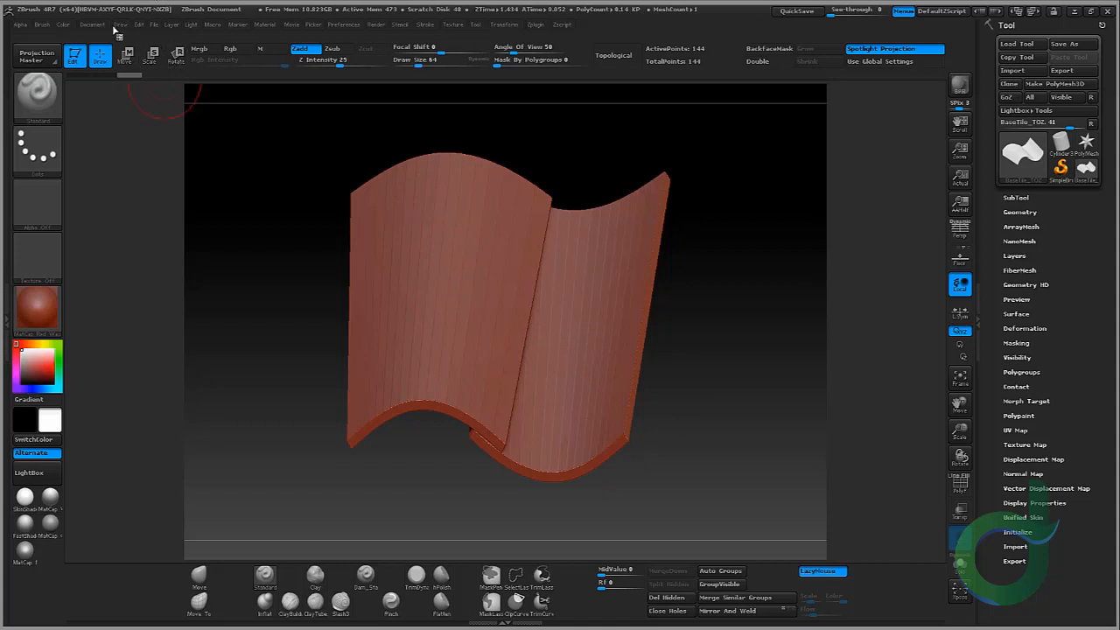
Step: Flatten the document background by lowering its gradient range
left_click(96, 25)
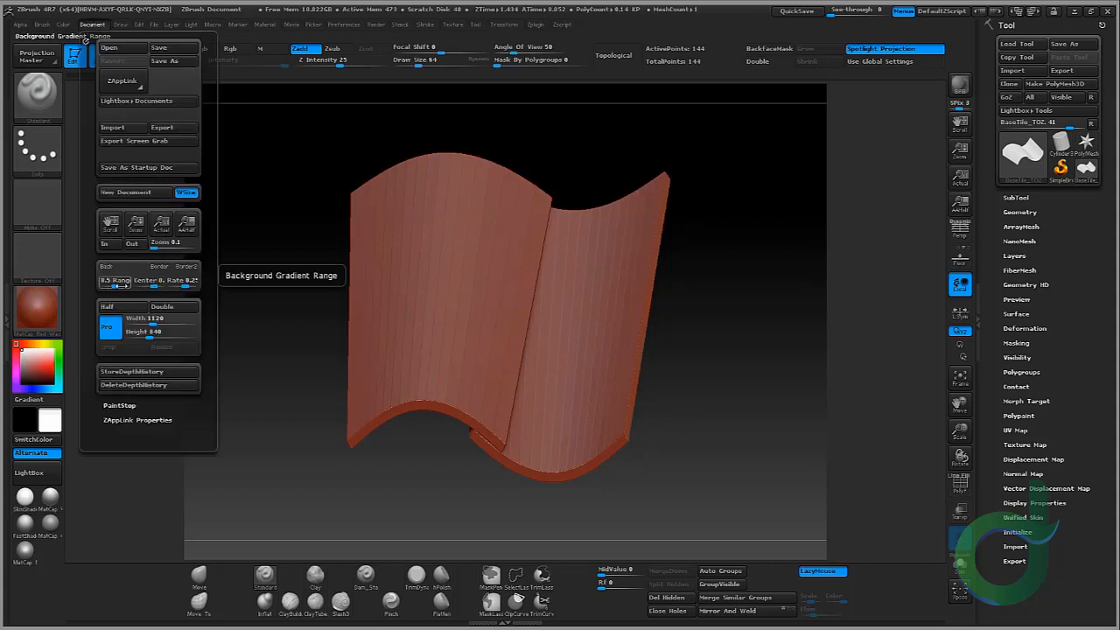
left_click_drag(114, 285, 90, 288)
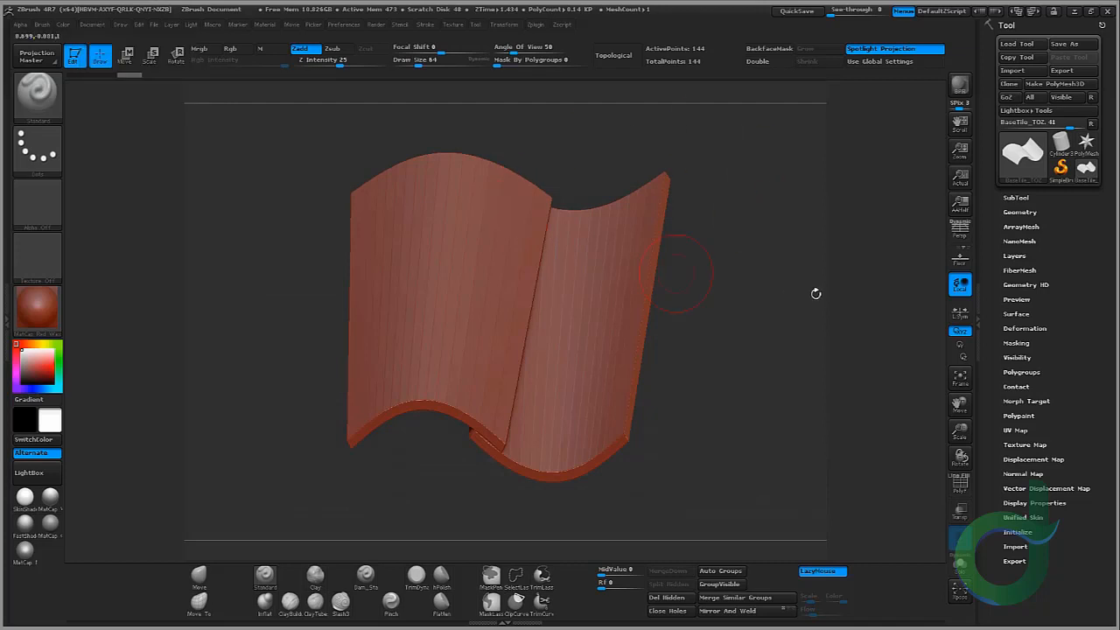
left_click_drag(789, 298, 770, 284)
Step: Apply BasicMaterial to the tile mesh
left_click(50, 496)
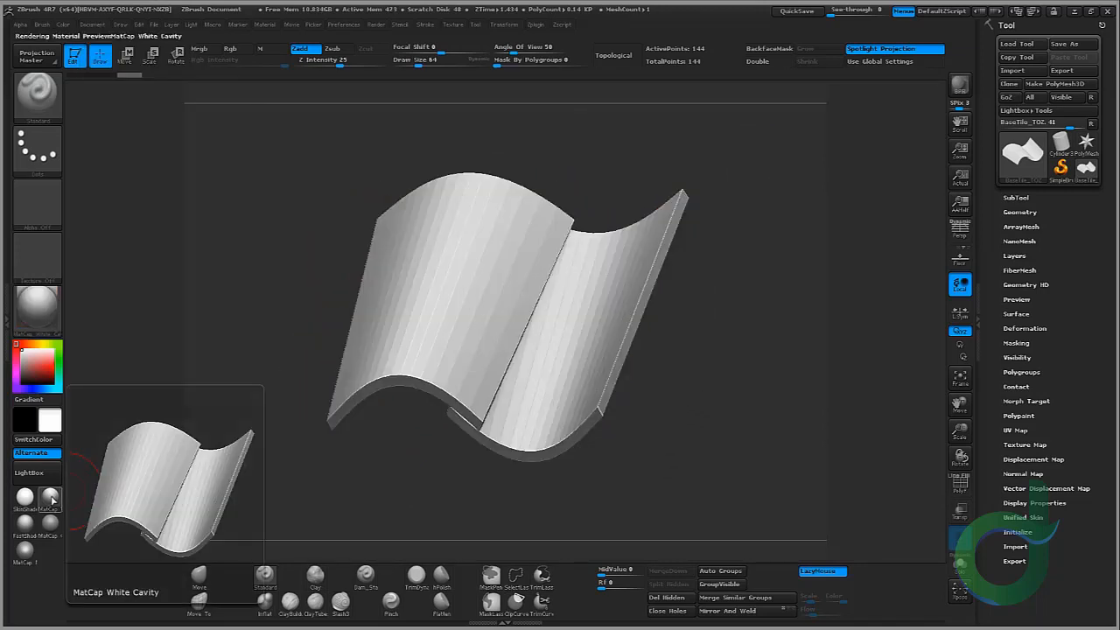
left_click(37, 329)
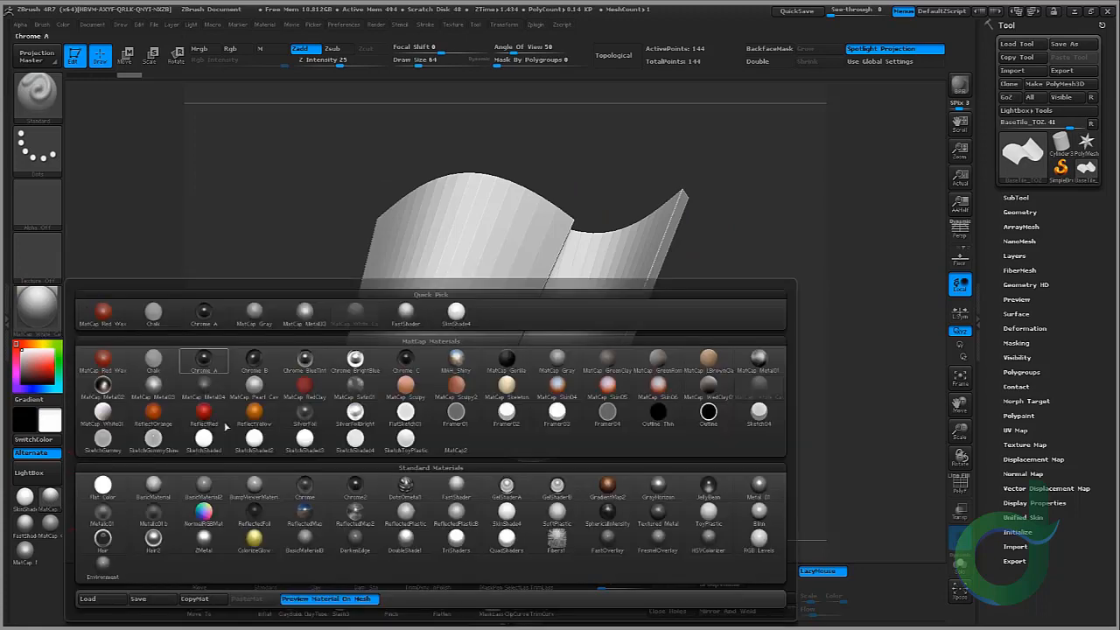
left_click(153, 488)
left_click_drag(746, 273, 790, 269)
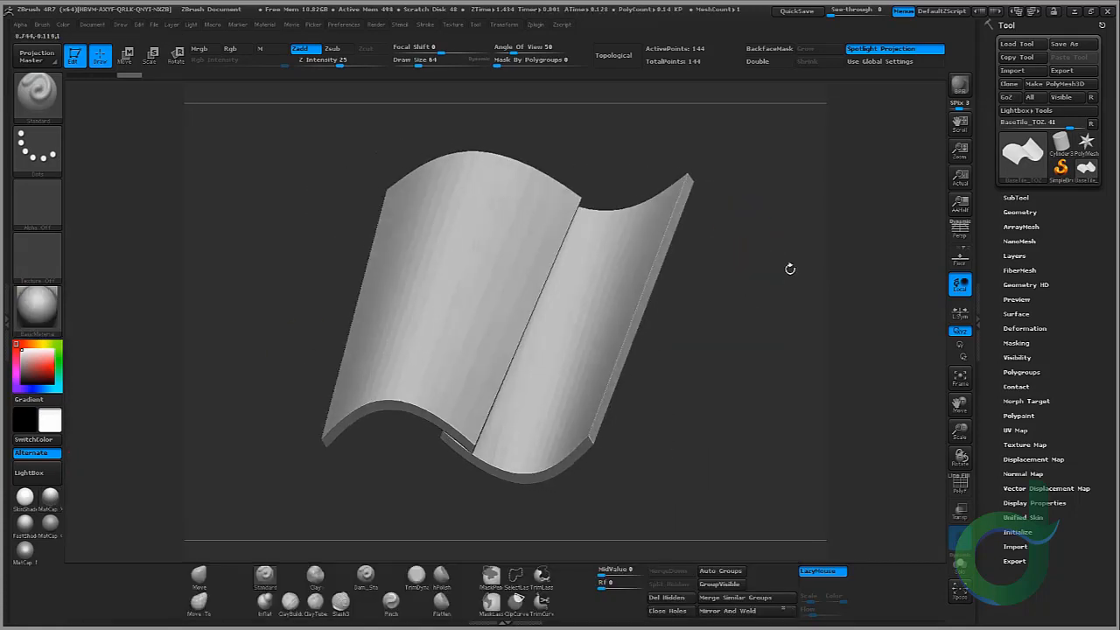
Step: Split the tile mesh into separate subtools with Split To Parts
left_click(1029, 198)
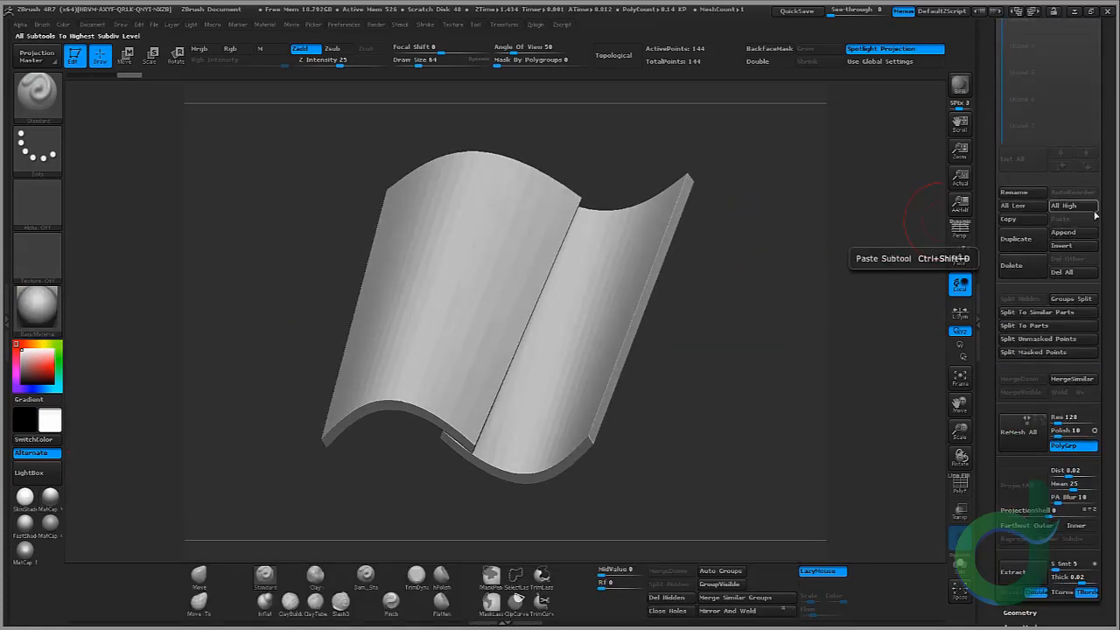
scroll(1115, 302, "up", 1)
scroll(1116, 302, "up", 2)
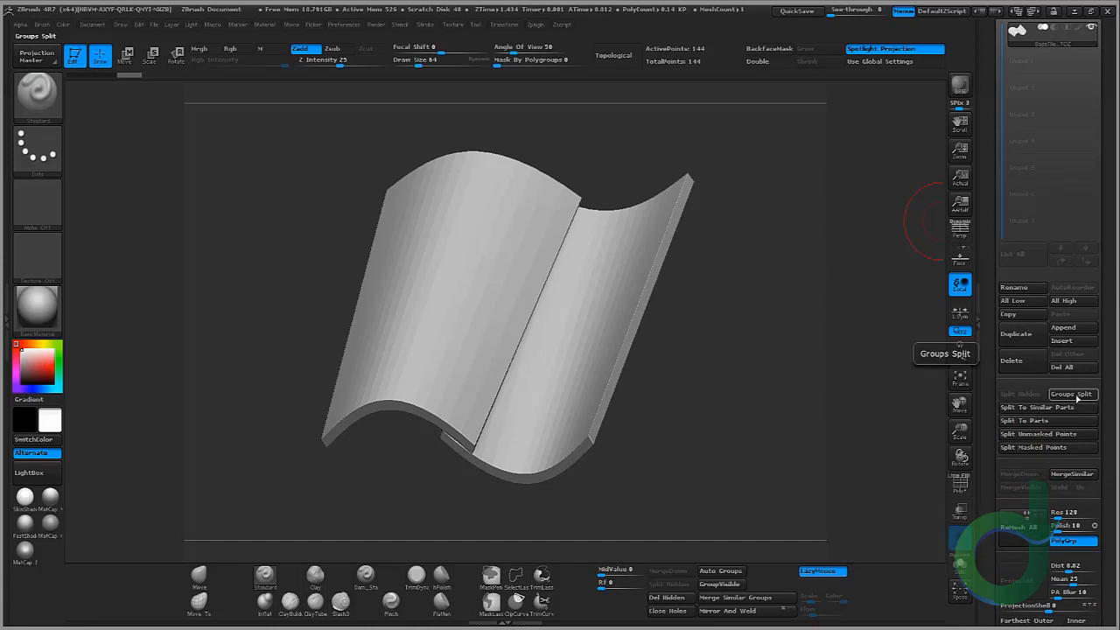
left_click(1049, 421)
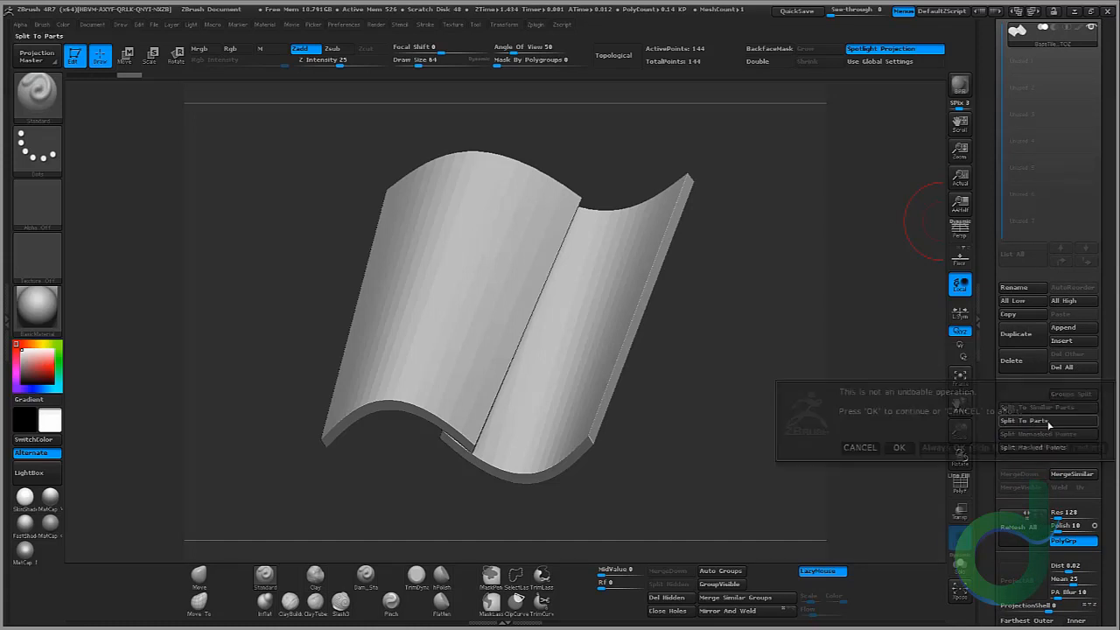
left_click(899, 447)
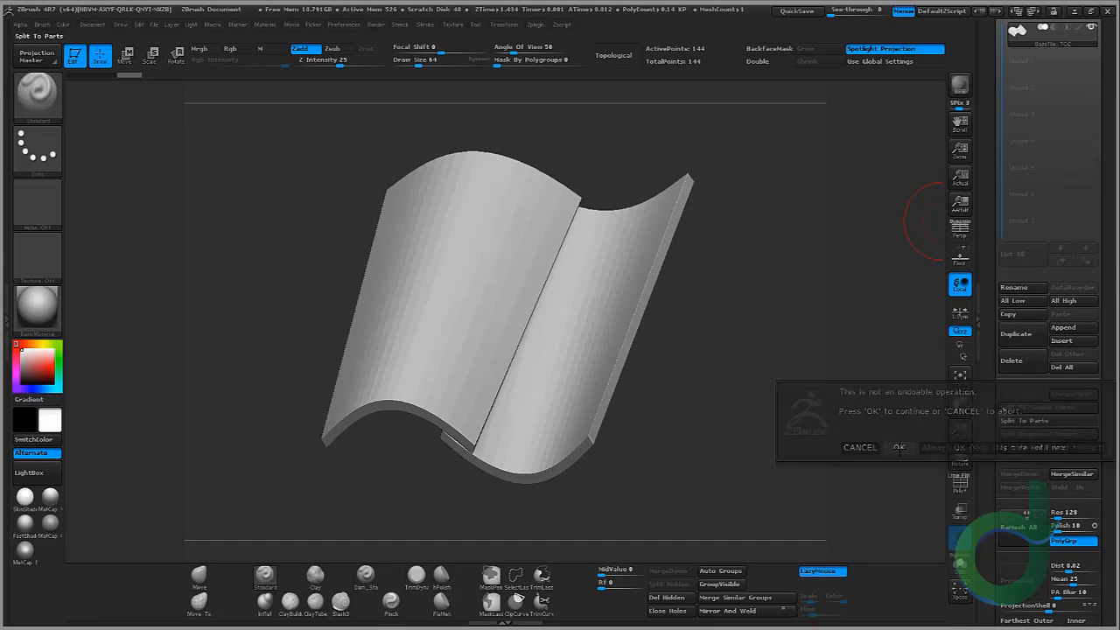
Step: Select the first tile subtool
scroll(1104, 107, "up", 5)
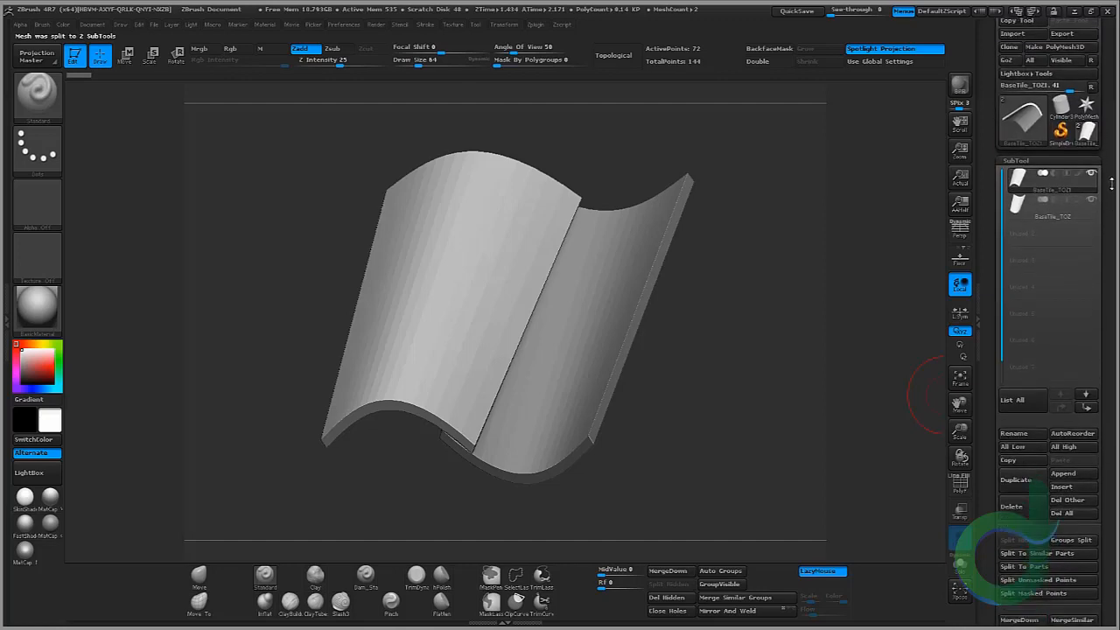
left_click(1028, 210)
left_click(1028, 199)
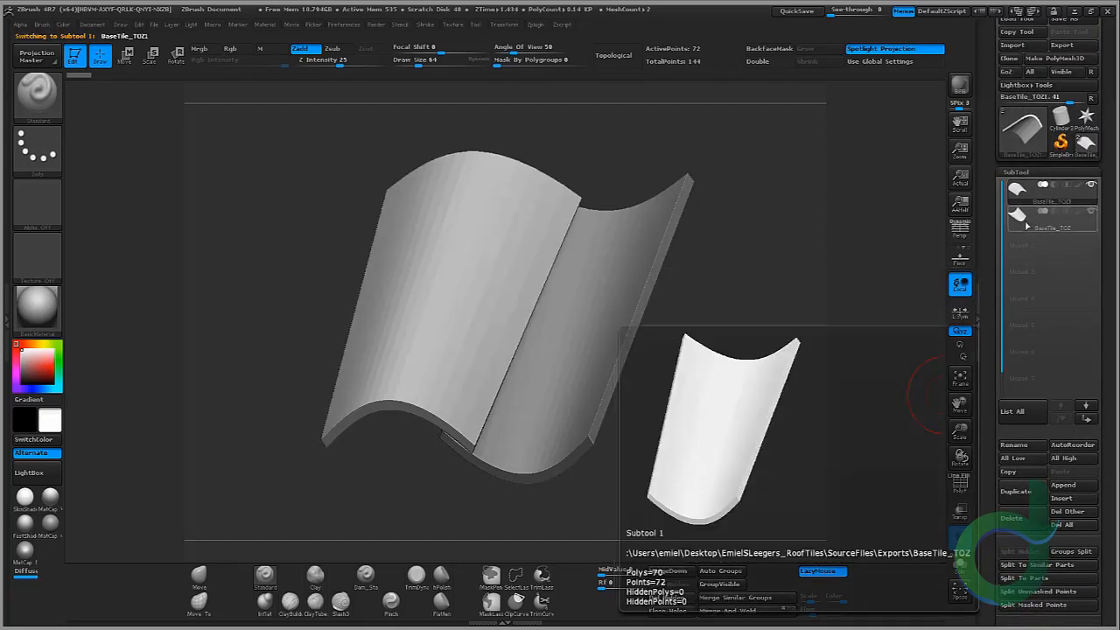
mouse_move(743, 242)
left_mouse_down()
mouse_move(764, 213)
mouse_move(754, 242)
left_mouse_up()
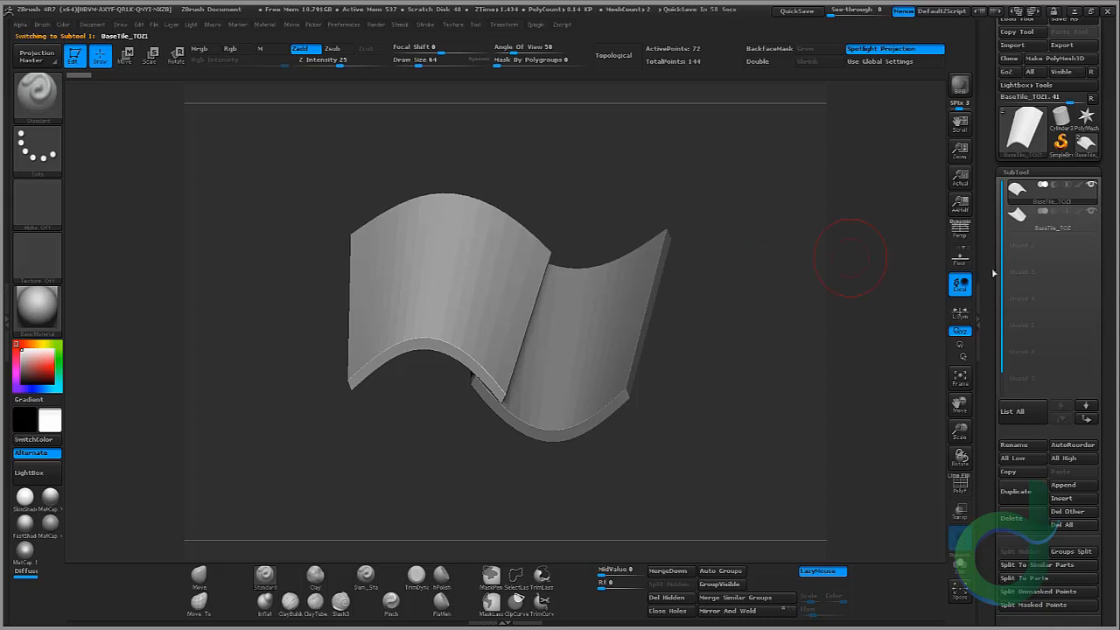
Step: Try to DynaMesh the first tile subtool at resolution 128
left_click(1038, 170)
left_click(1019, 187)
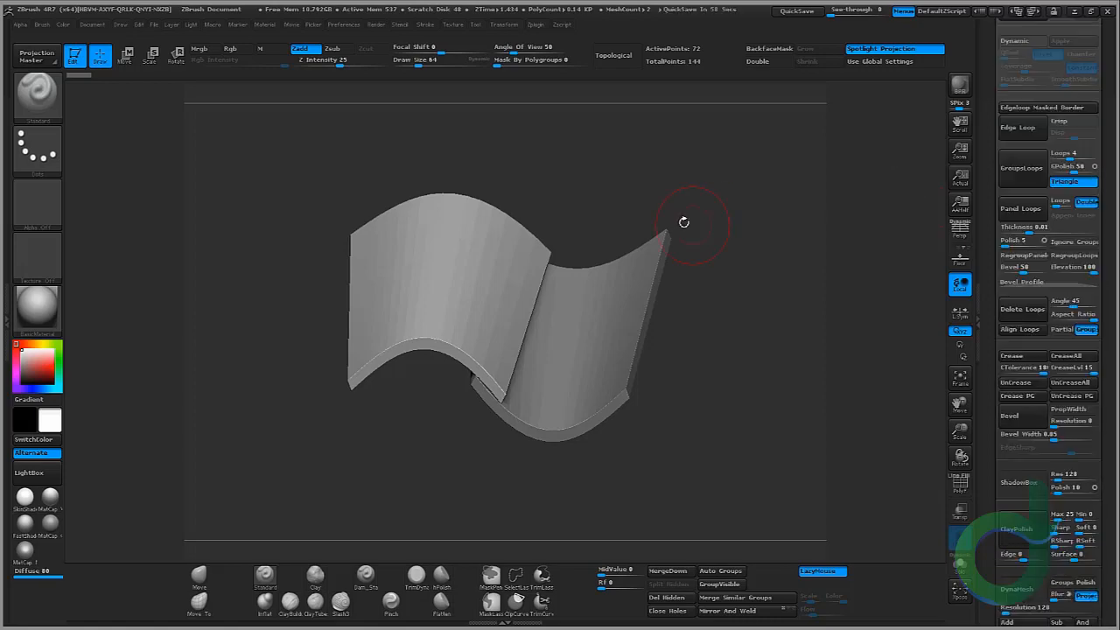
left_click_drag(684, 220, 656, 252)
left_click_drag(1115, 194, 1102, 247)
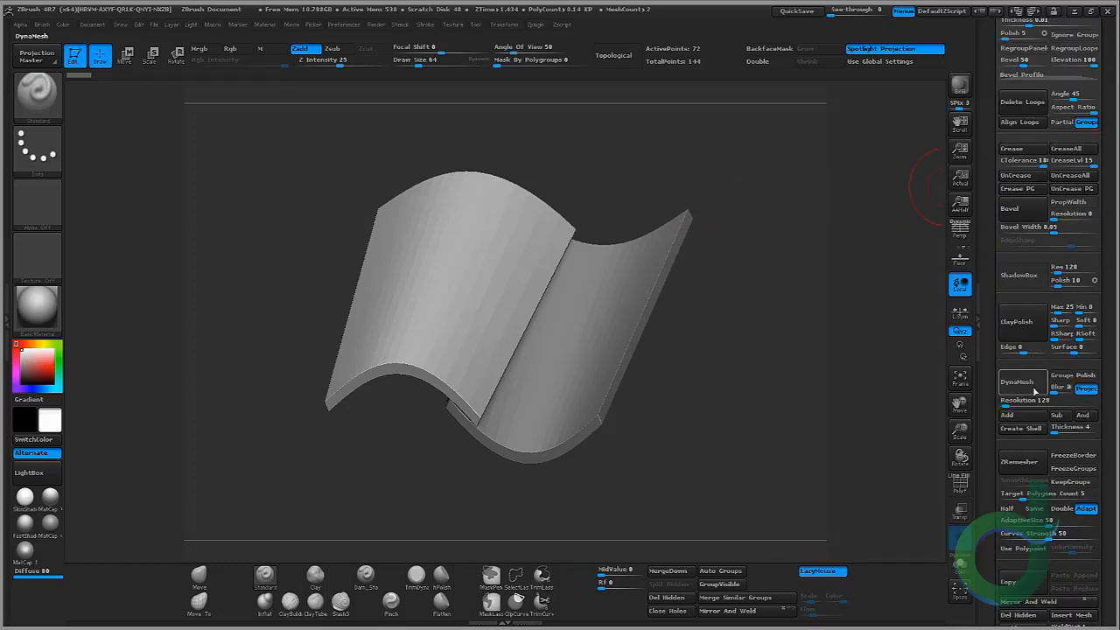
left_click(1022, 378)
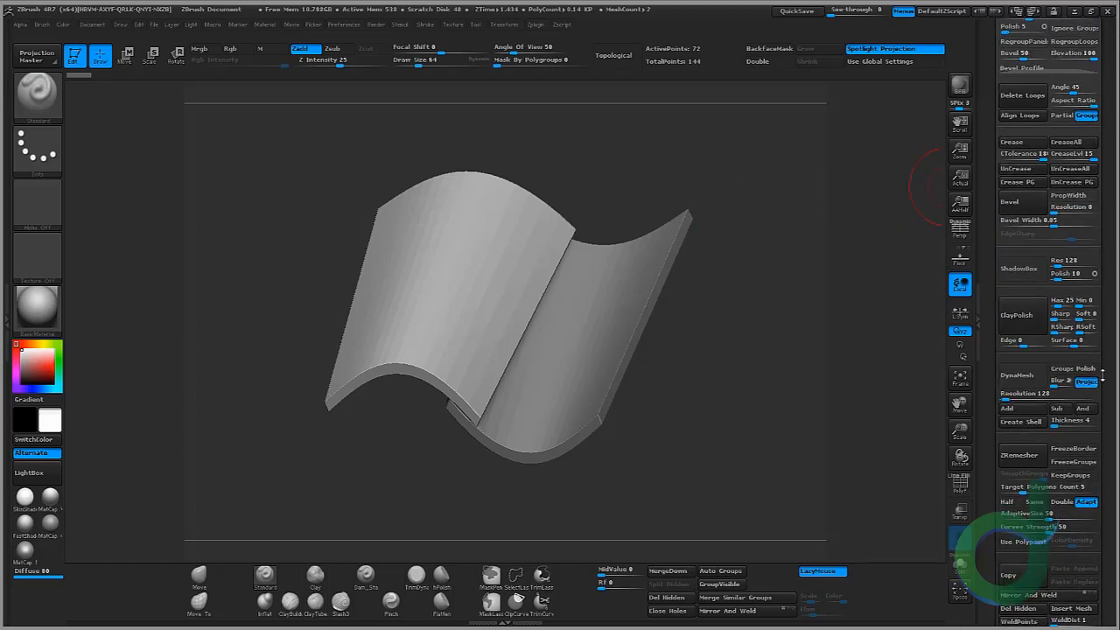
left_click(1017, 367)
mouse_move(618, 295)
right_mouse_down()
mouse_move(773, 306)
mouse_move(782, 350)
mouse_move(792, 348)
mouse_move(717, 393)
mouse_move(670, 361)
mouse_move(870, 370)
right_mouse_up()
left_click(960, 484)
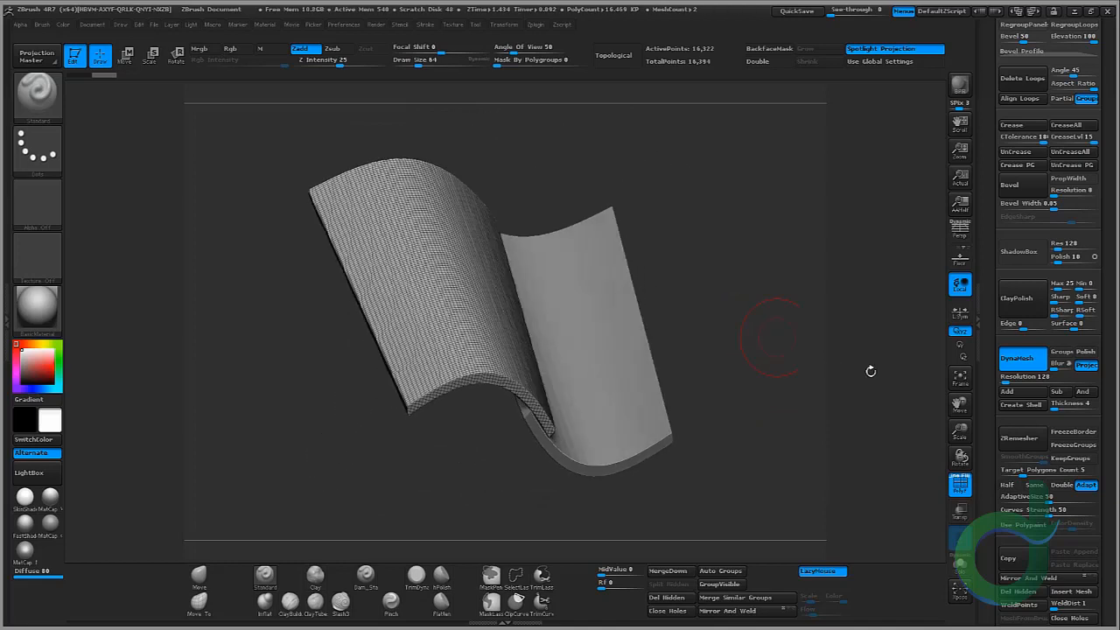
left_click(960, 483)
left_click_drag(960, 430, 1014, 428)
left_click_drag(854, 268, 632, 279)
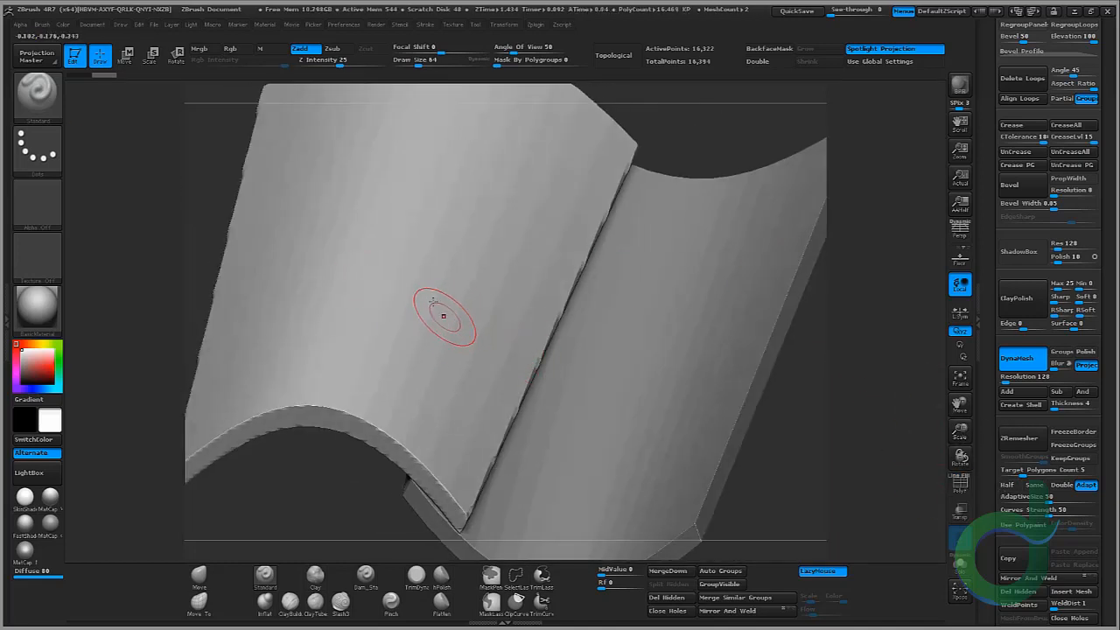
left_click_drag(838, 437, 802, 413)
left_click_drag(960, 433, 920, 427)
key("ctrl+z")
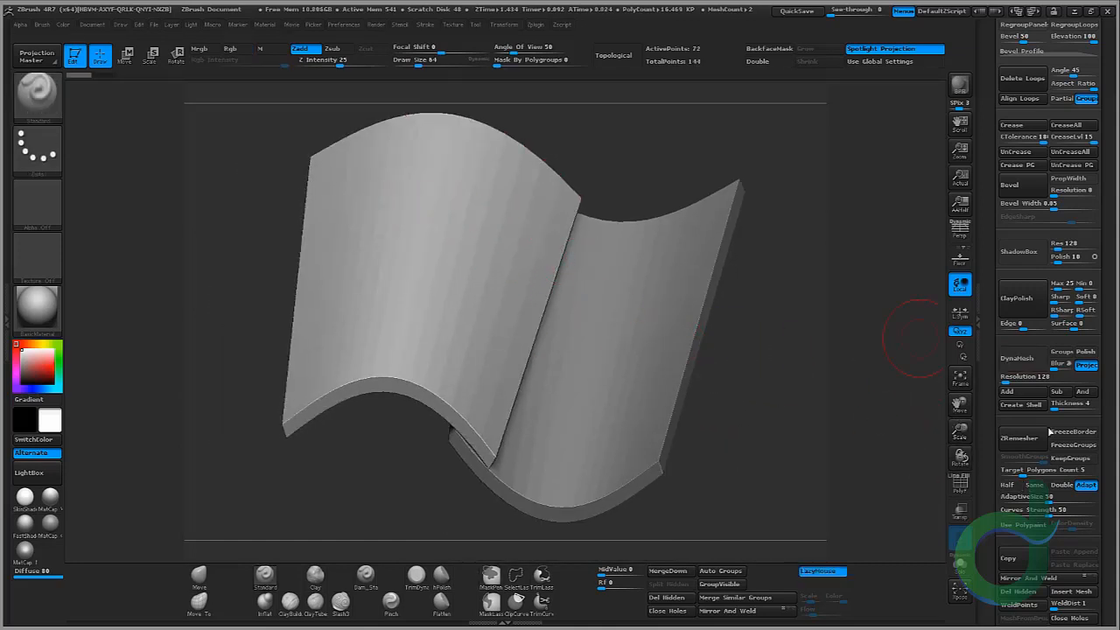
Step: Try ZRemesher on the first tile subtool
left_click(1031, 435)
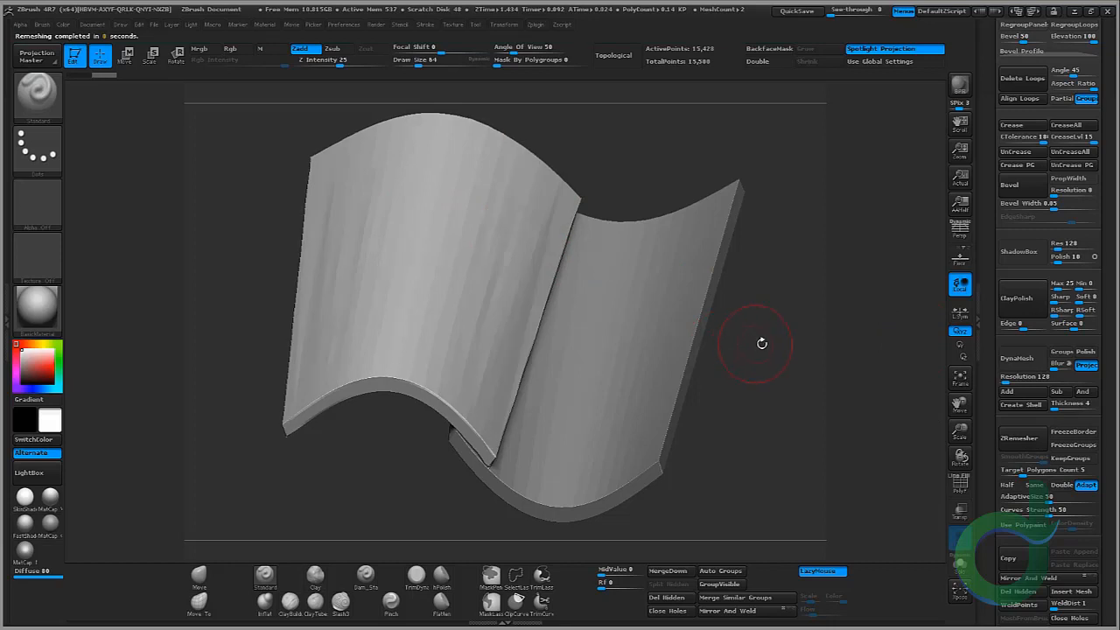
left_click_drag(750, 340, 746, 345)
key("ctrl+z")
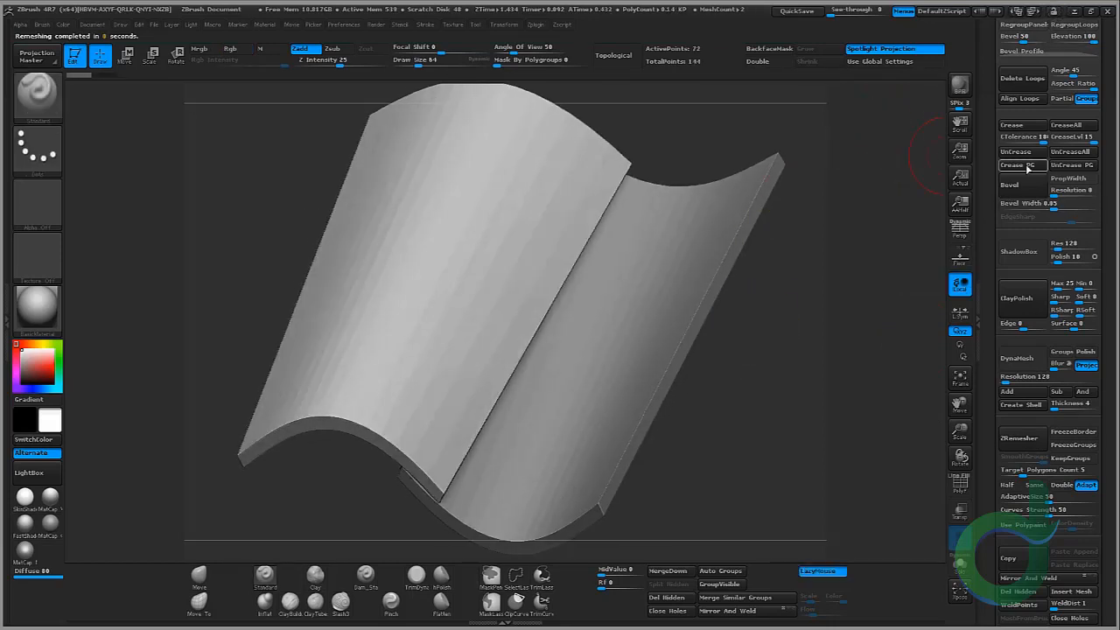
left_click_drag(1105, 129, 1113, 442)
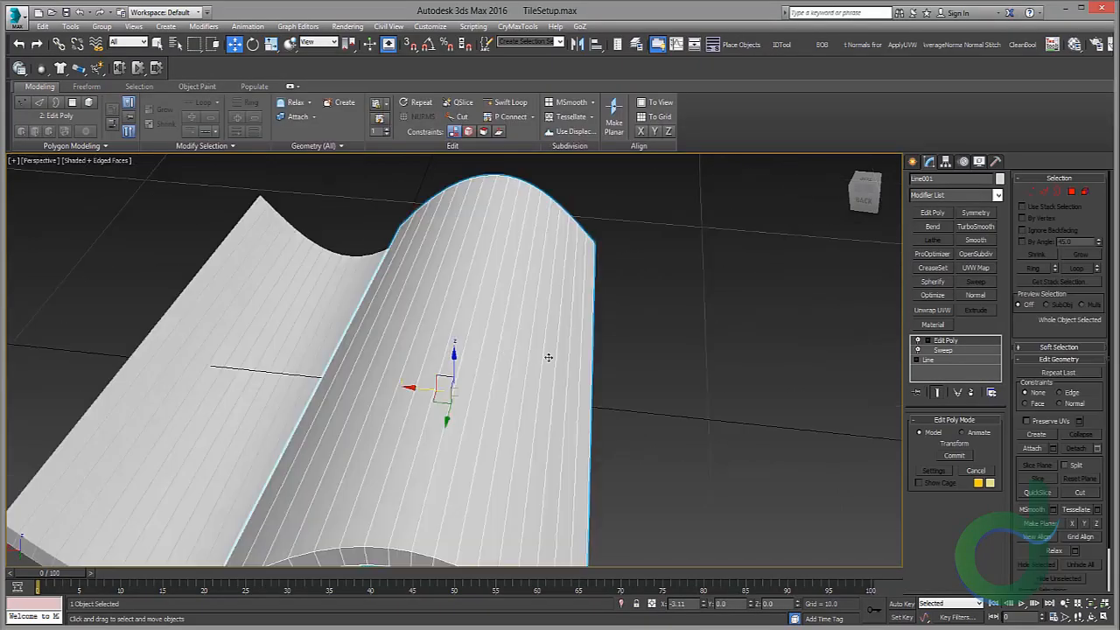
middle_click_drag(548, 357, 568, 303, "alt")
middle_click_drag(362, 282, 342, 275, "alt")
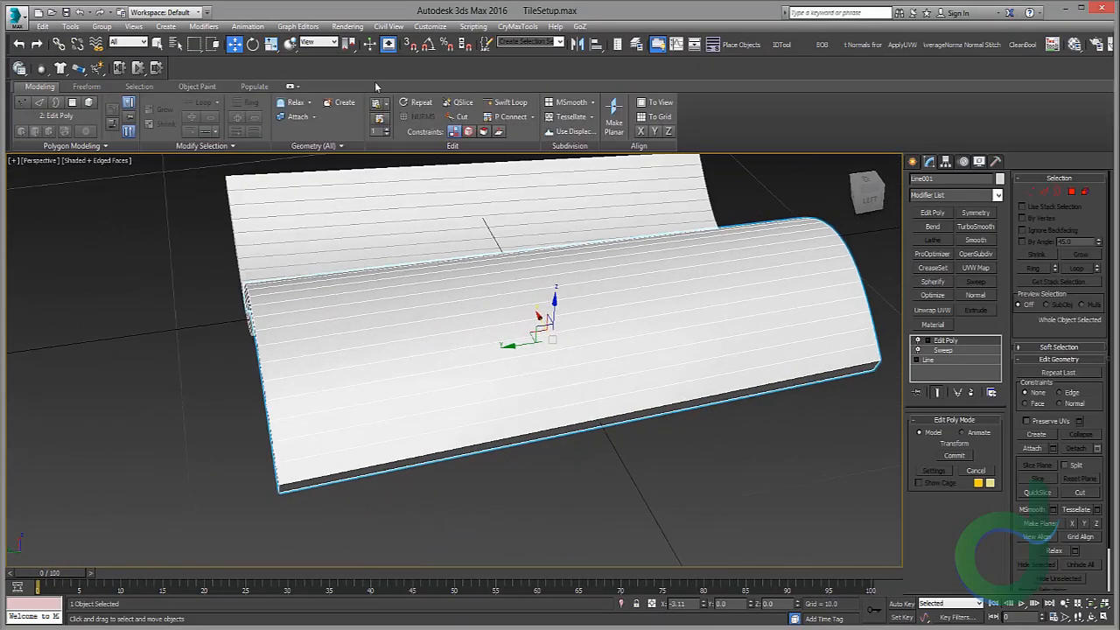
left_click(512, 107)
middle_click_drag(266, 357, 309, 380, "alt")
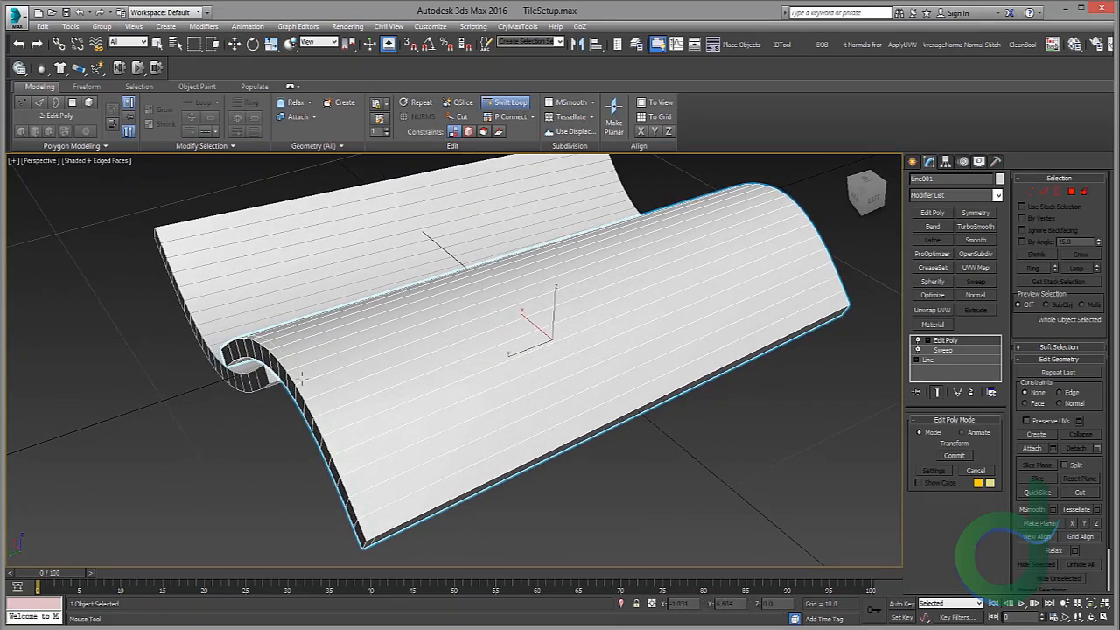
right_click(303, 377)
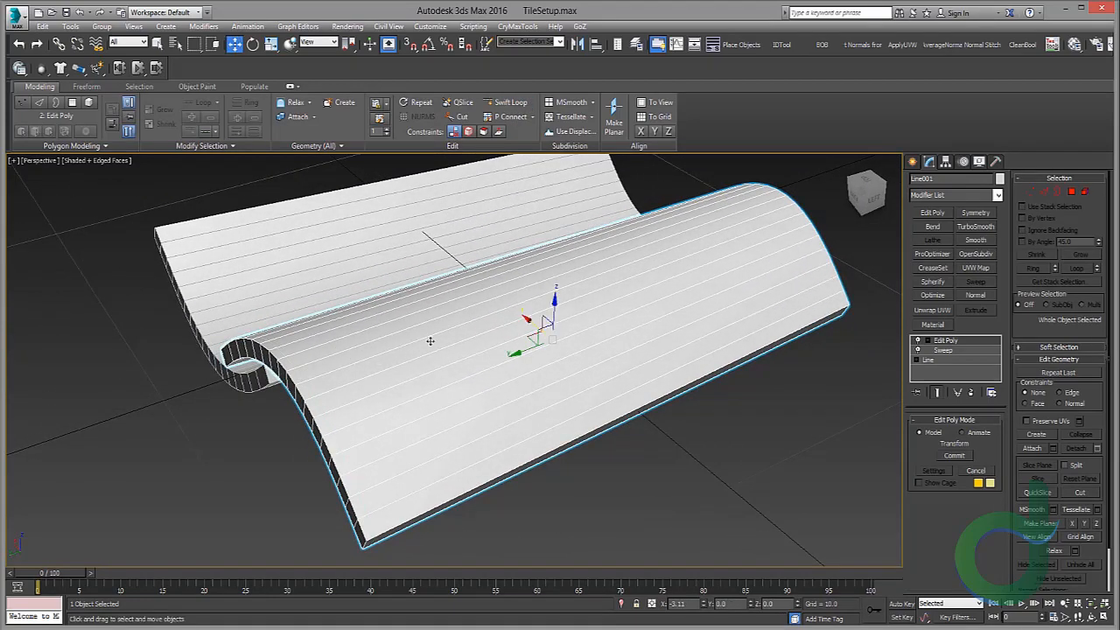
Step: Switch to 3ds Max and insert an edge loop near the tile's end edge with Swift Loop
middle_click_drag(460, 326, 457, 320)
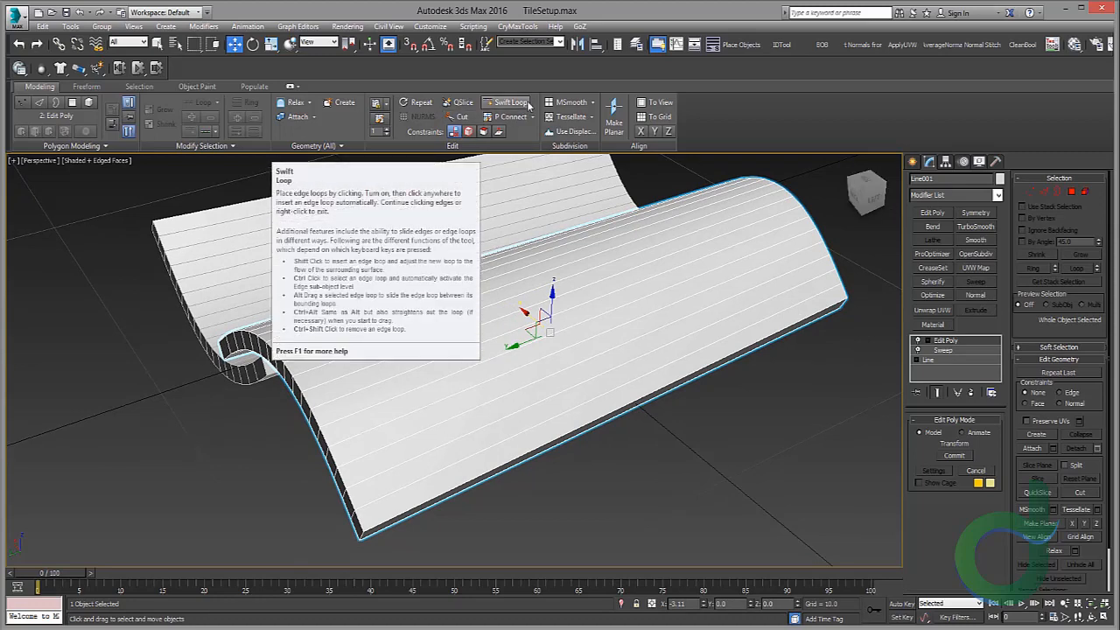
left_click(528, 105)
scroll(350, 393, "up", 4)
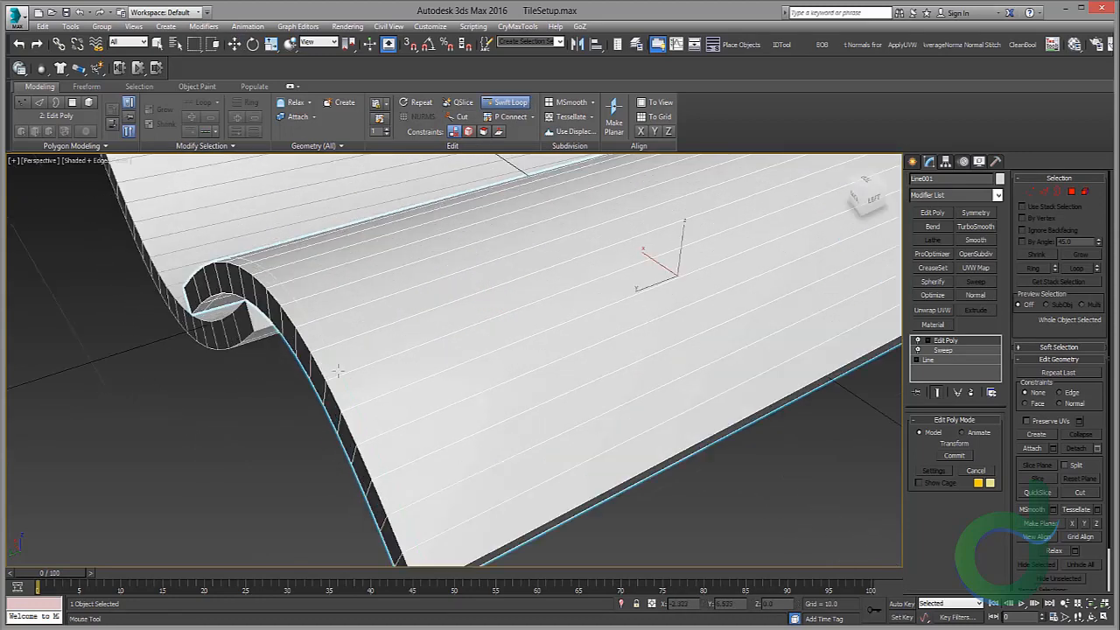
scroll(335, 367, "down", 3)
middle_click_drag(336, 362, 353, 343, "alt")
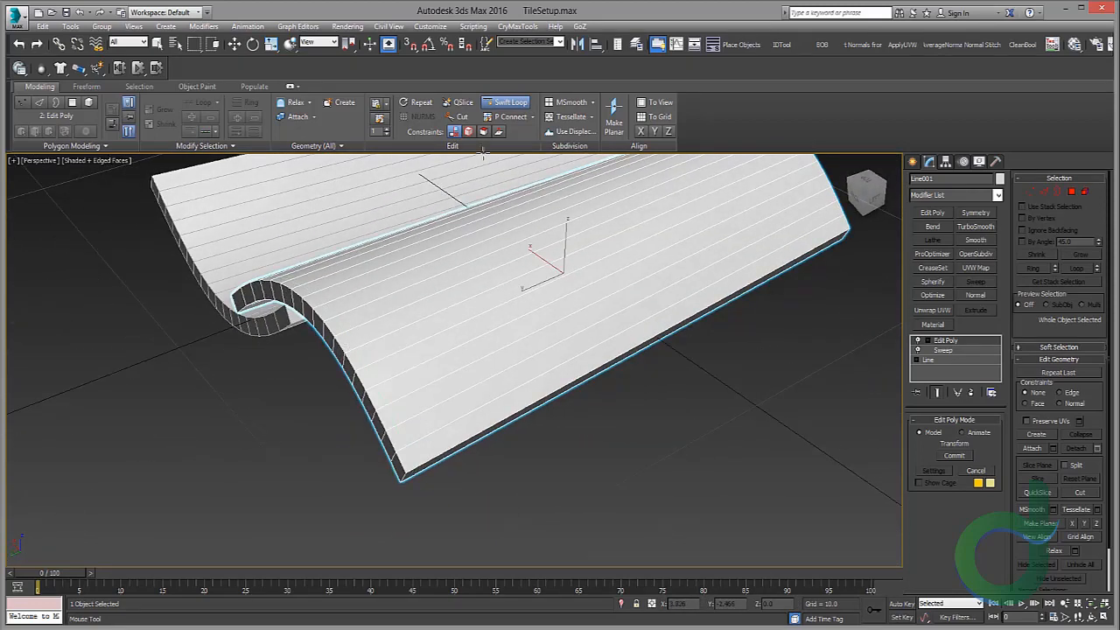
left_click(364, 367)
Step: Insert an edge loop along the middle of the tile's curved thickness
middle_click_drag(537, 368, 281, 337, "alt")
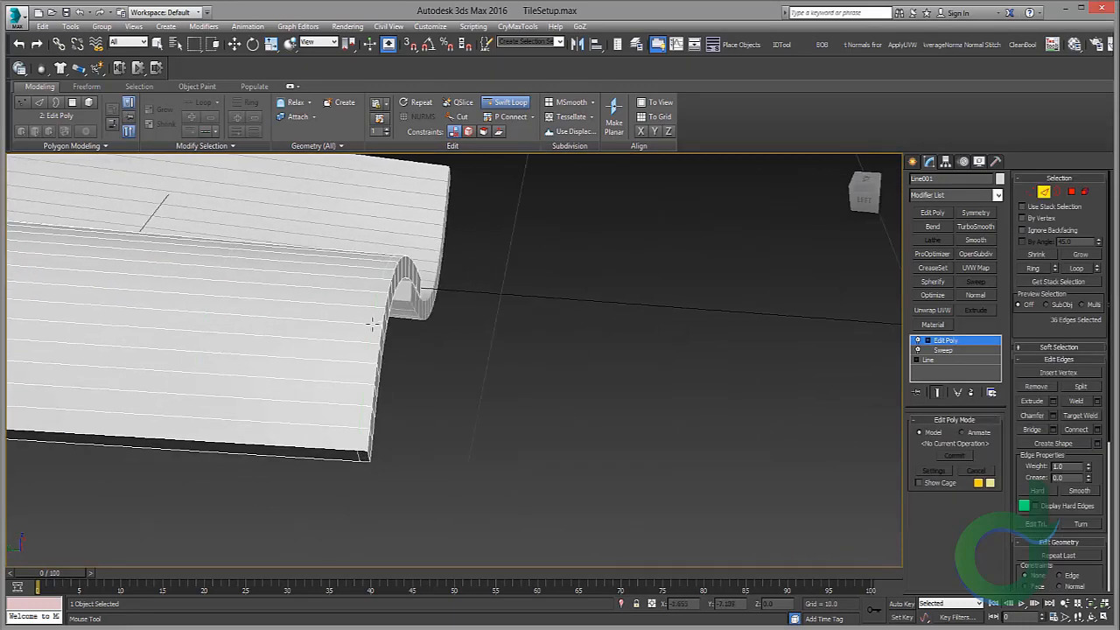
middle_click_drag(372, 324, 385, 299, "alt")
scroll(389, 299, "up", 5)
left_click(391, 294)
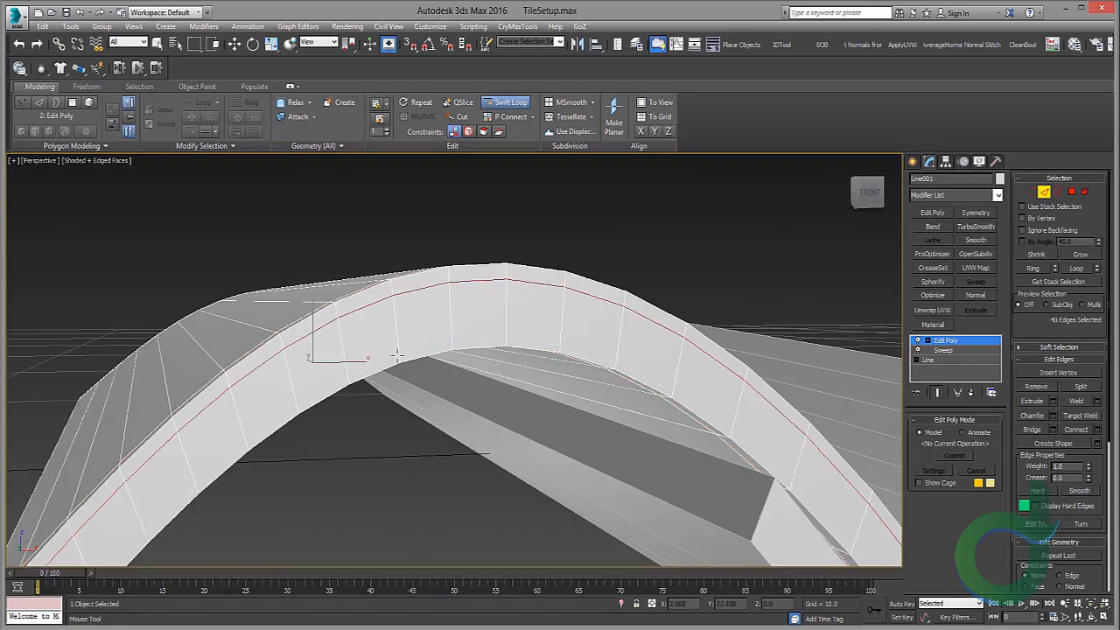
Step: Try to insert an edge loop near the tile's front edge
scroll(398, 348, "down", 3)
middle_click_drag(400, 345, 271, 332, "alt")
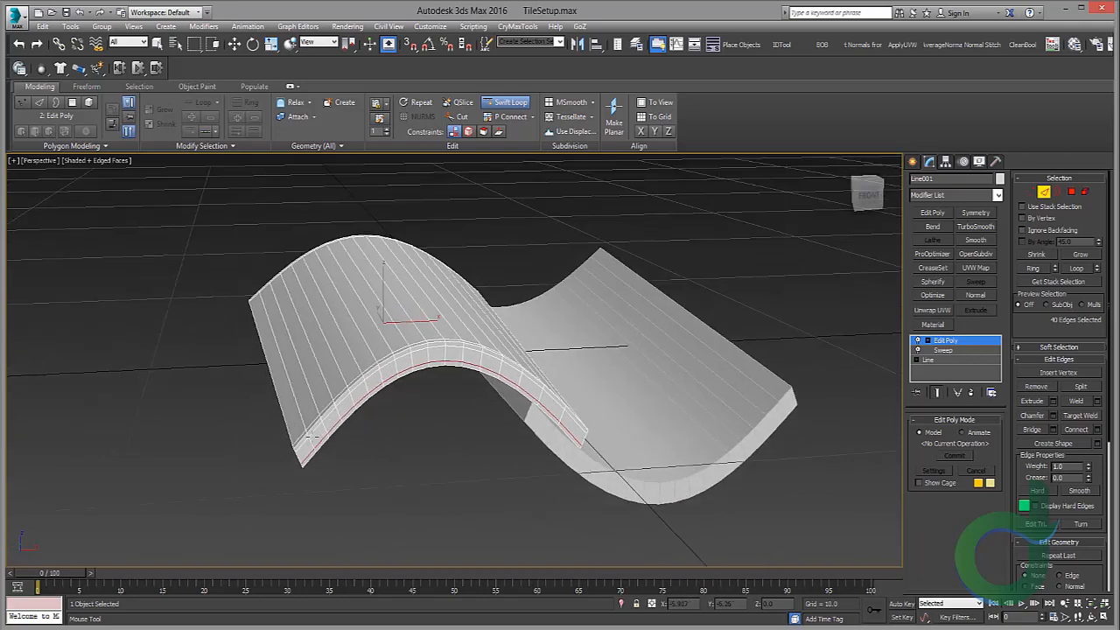
scroll(271, 332, "up", 3)
left_click(301, 435)
key("ctrl+z")
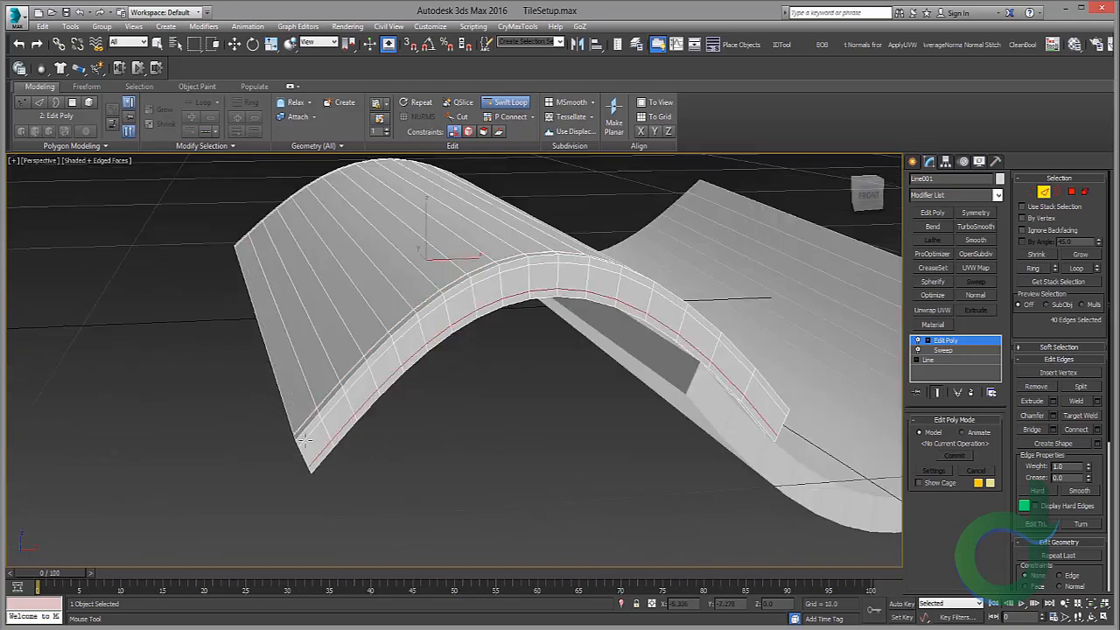
Step: Insert support edge loops along the tile's front edge
left_click(304, 430)
middle_click_drag(560, 376, 310, 393)
left_click(293, 395)
key("w")
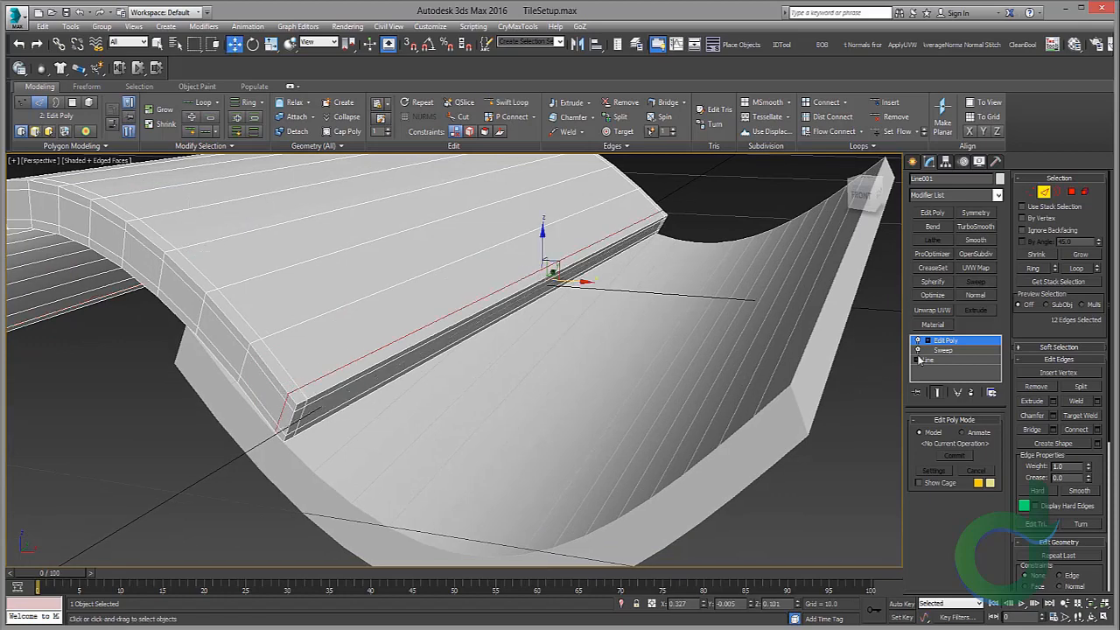
left_click(567, 413)
Step: Add a TurboSmooth modifier to the first tile
left_click(989, 342)
scroll(537, 318, "down", 4)
middle_click_drag(537, 318, 770, 385)
left_click(975, 227)
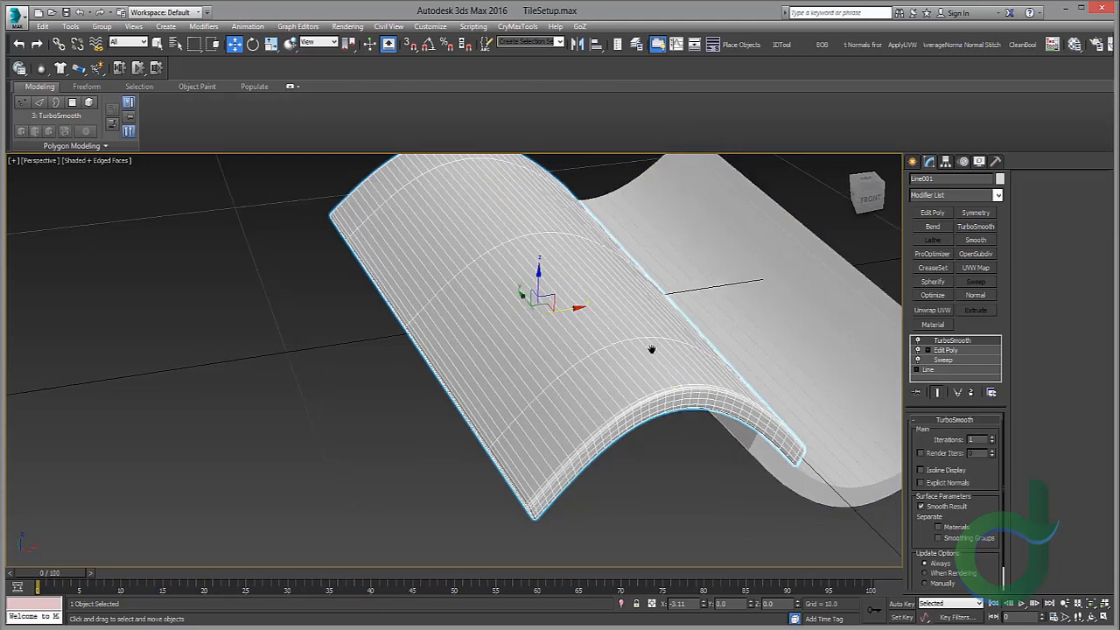
Step: Turn off edged faces display in the perspective viewport
middle_click_drag(652, 347, 525, 350, "alt")
left_click(111, 162)
left_click(145, 214)
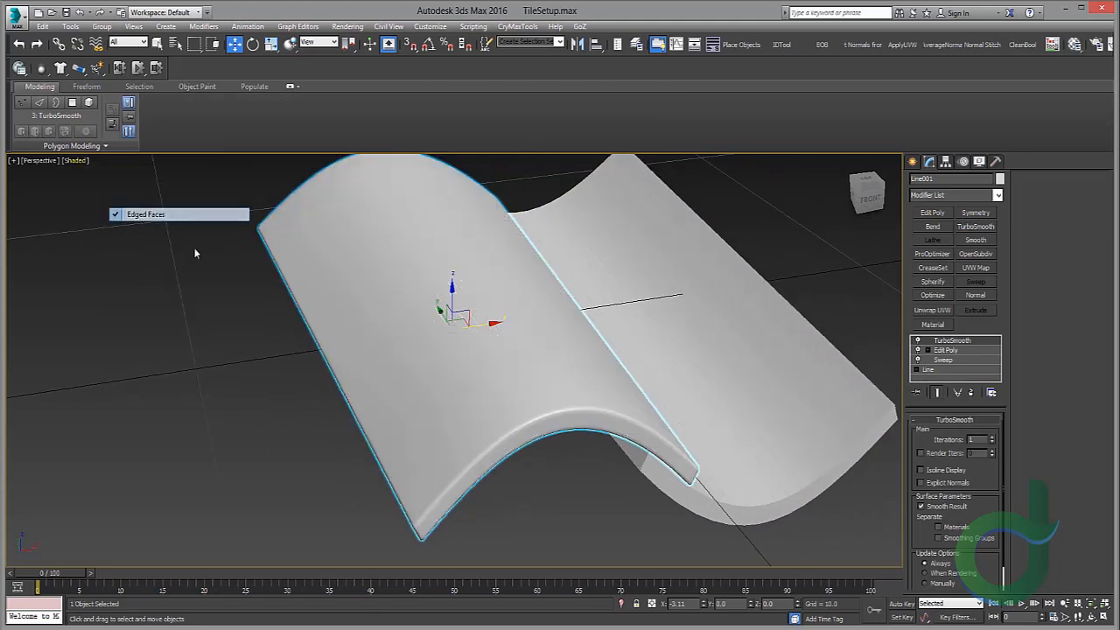
Step: Select the second tile and turn edged faces display back on
mouse_move(195, 250)
middle_mouse_down("alt")
mouse_move(272, 262)
mouse_move(223, 264)
mouse_move(560, 280)
middle_mouse_up("alt")
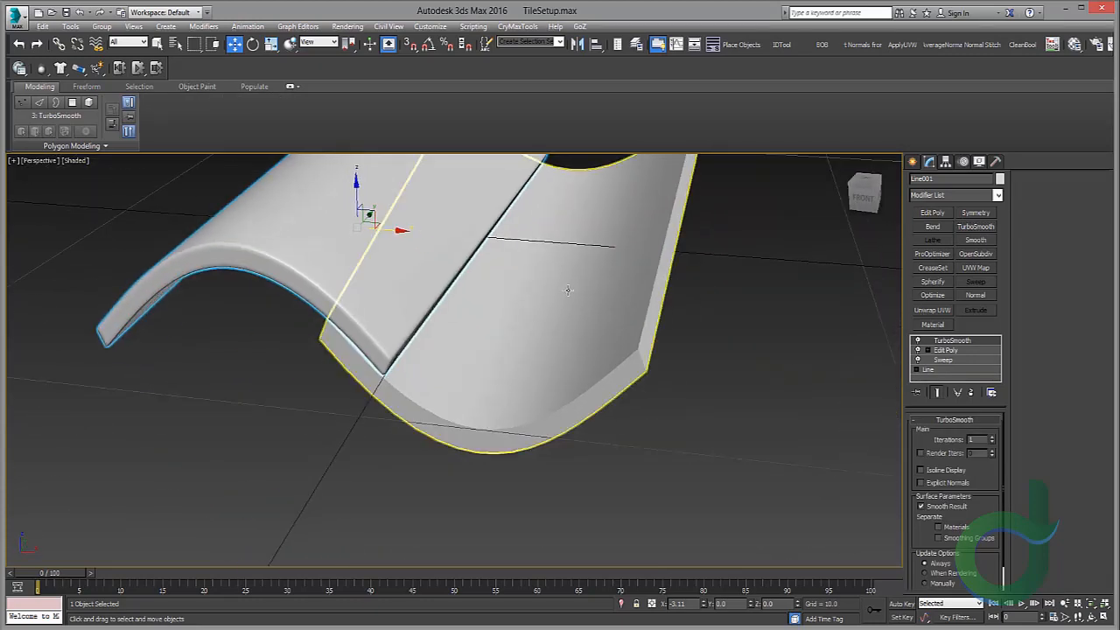
left_click(552, 282)
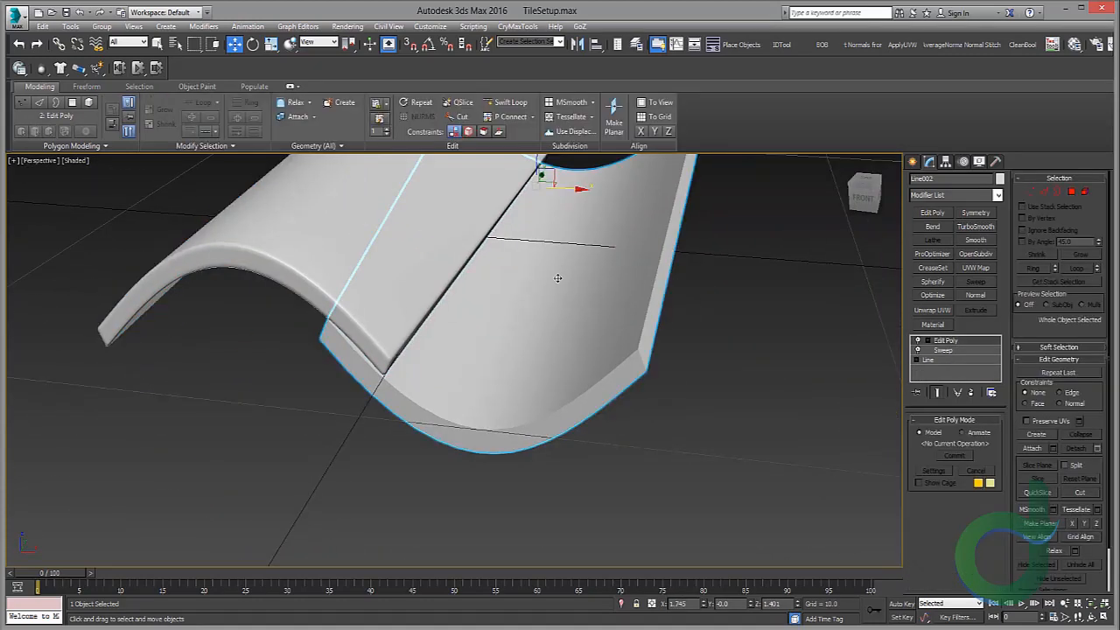
left_click(81, 161)
left_click(155, 218)
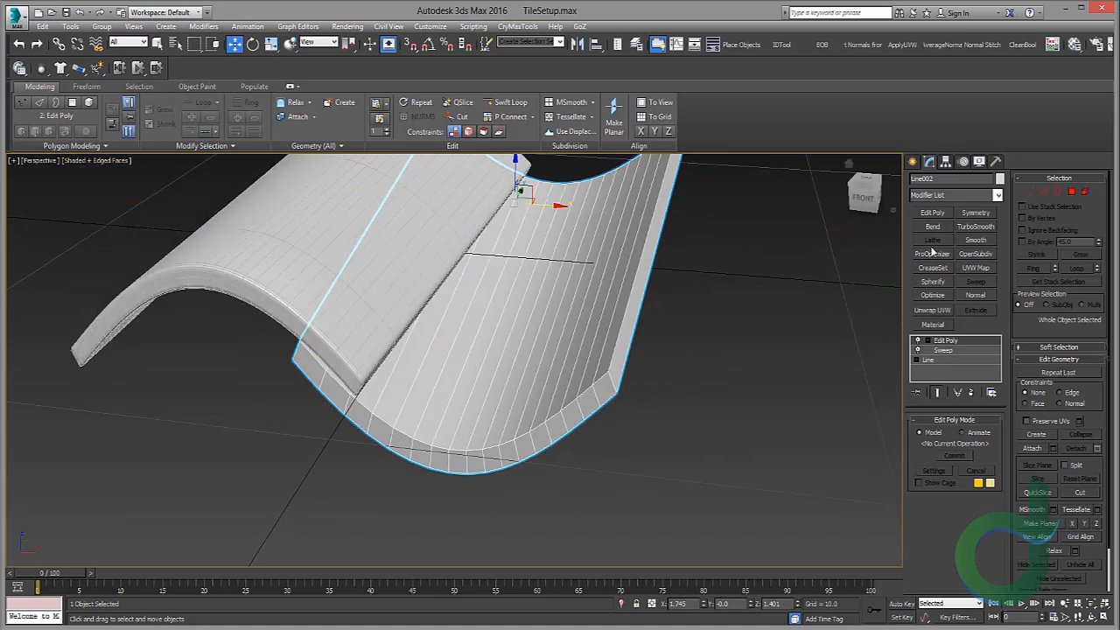
Step: Insert an edge loop along the second tile's curved end with Swift Loop
left_click(510, 103)
middle_click_drag(437, 262, 452, 286, "alt")
key("2")
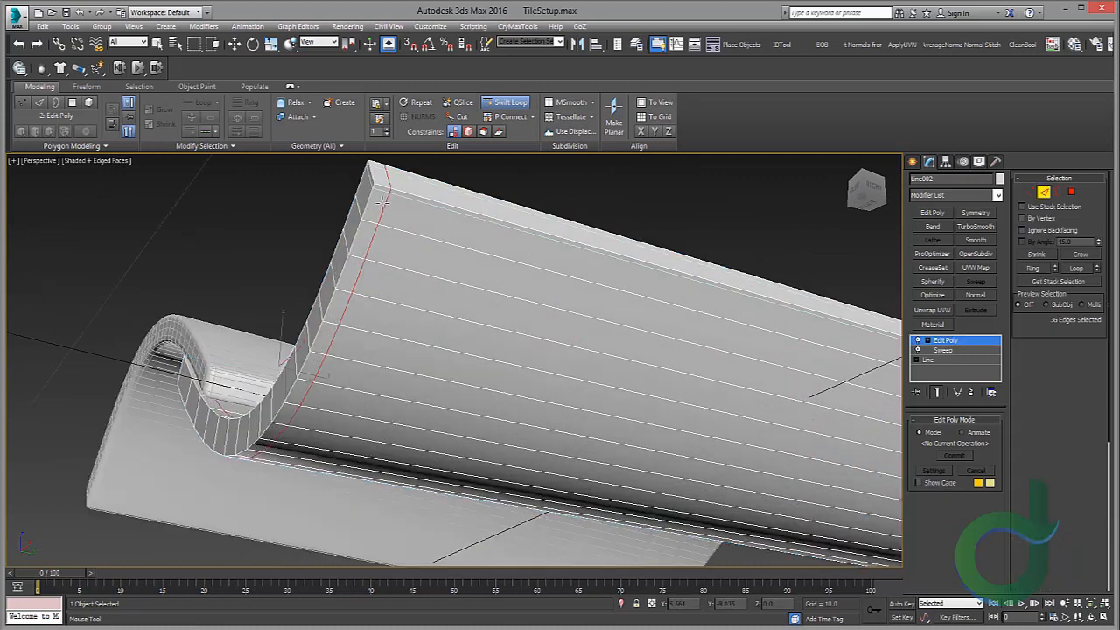
middle_click_drag(382, 192, 417, 267, "alt")
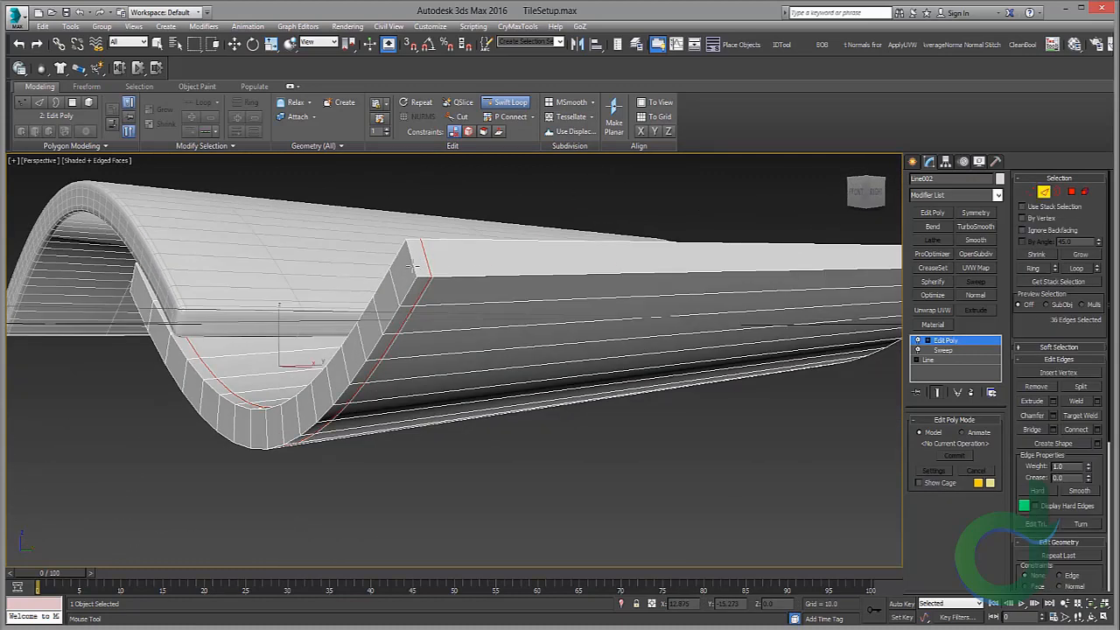
middle_click_drag(416, 267, 459, 301, "alt")
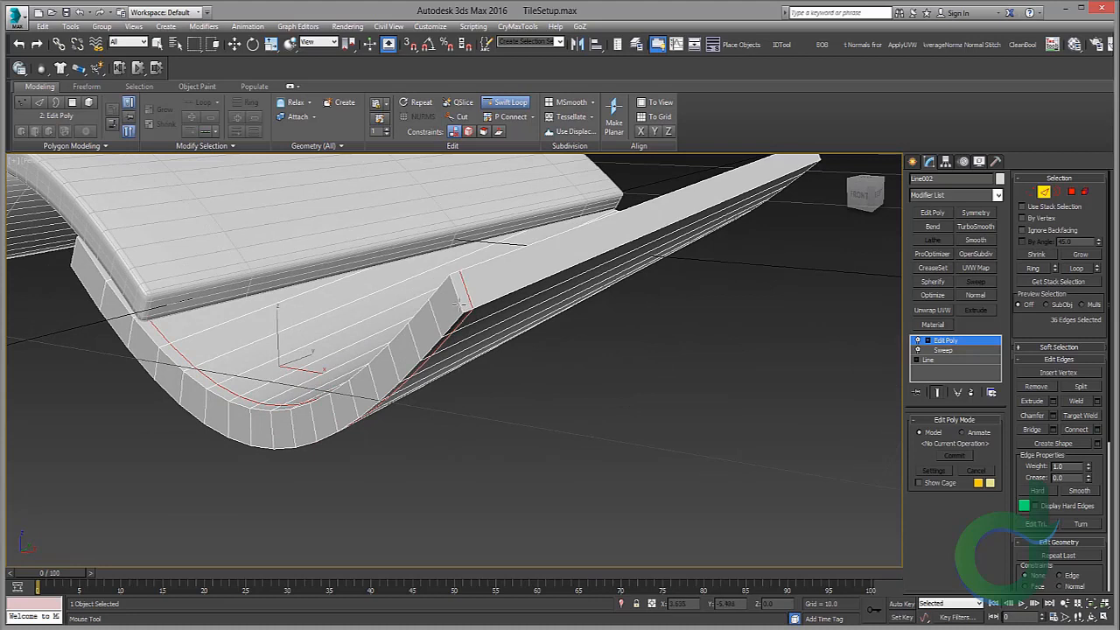
Step: Insert edge loops running along the second tile's length with Swift Loop, then switch to the Move tool
left_click(452, 289)
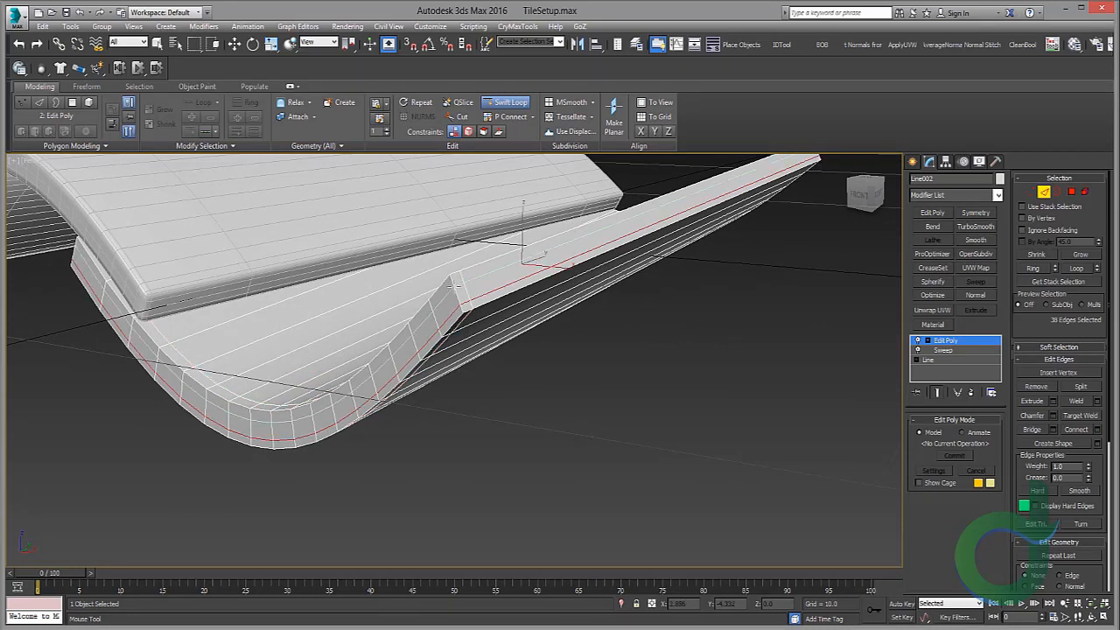
left_click(454, 286)
middle_click_drag(478, 285, 437, 262, "alt")
scroll(480, 298, "down", 4)
middle_click_drag(480, 298, 603, 337, "alt")
scroll(440, 329, "up", 4)
left_click(458, 229)
left_click(349, 187)
key("w")
scroll(475, 282, "down", 5)
Step: Leave edge sub-object mode and add a TurboSmooth modifier to the second tile
left_click(976, 343)
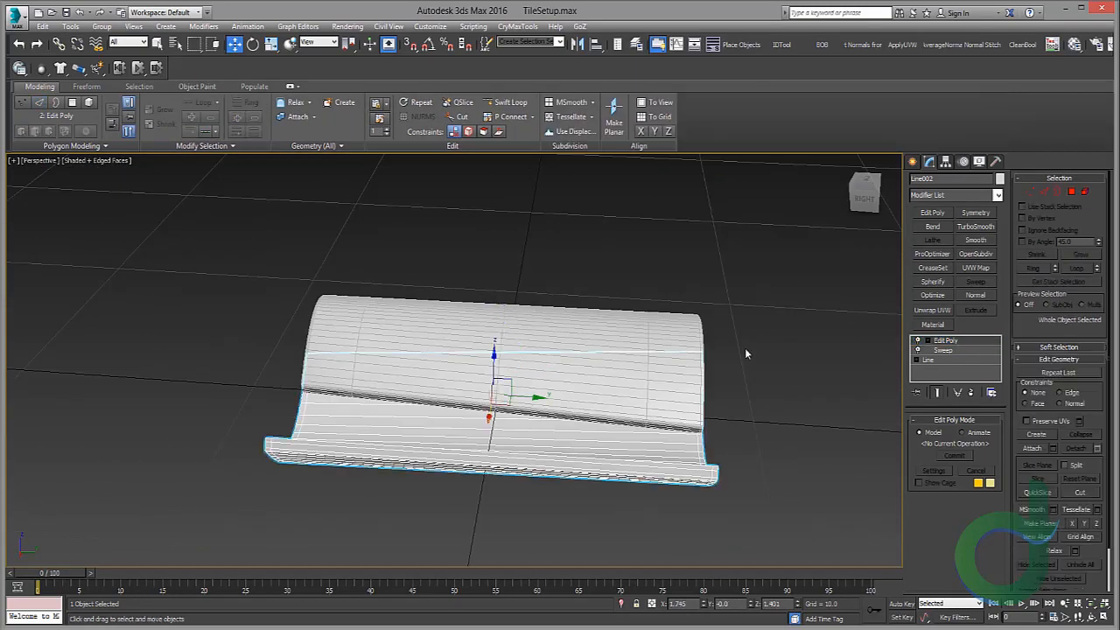
middle_click_drag(745, 347, 851, 320)
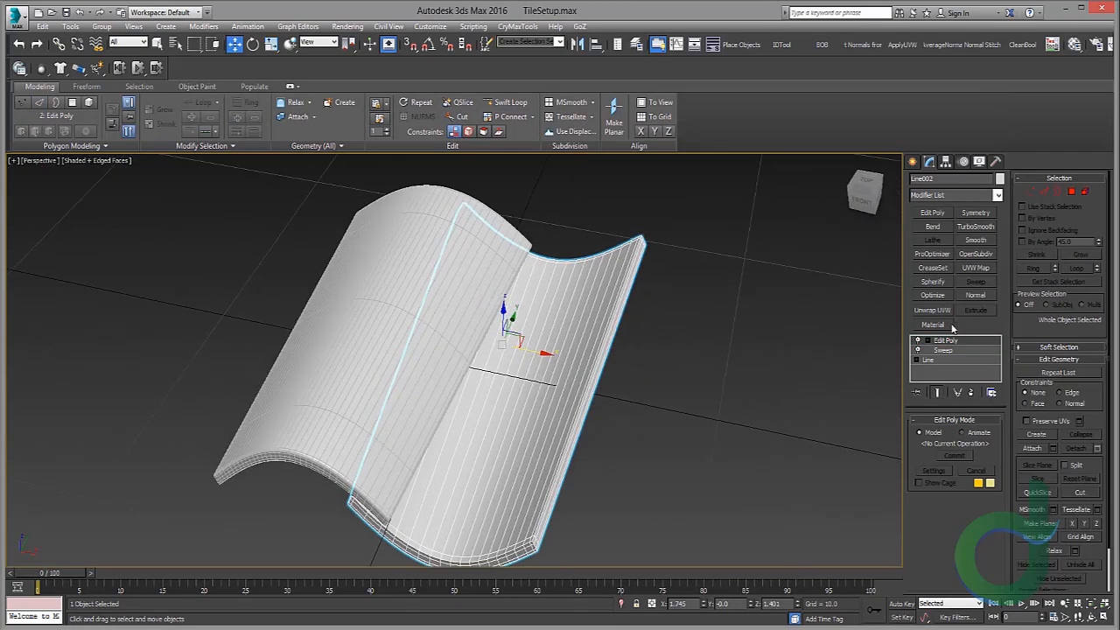
left_click(966, 229)
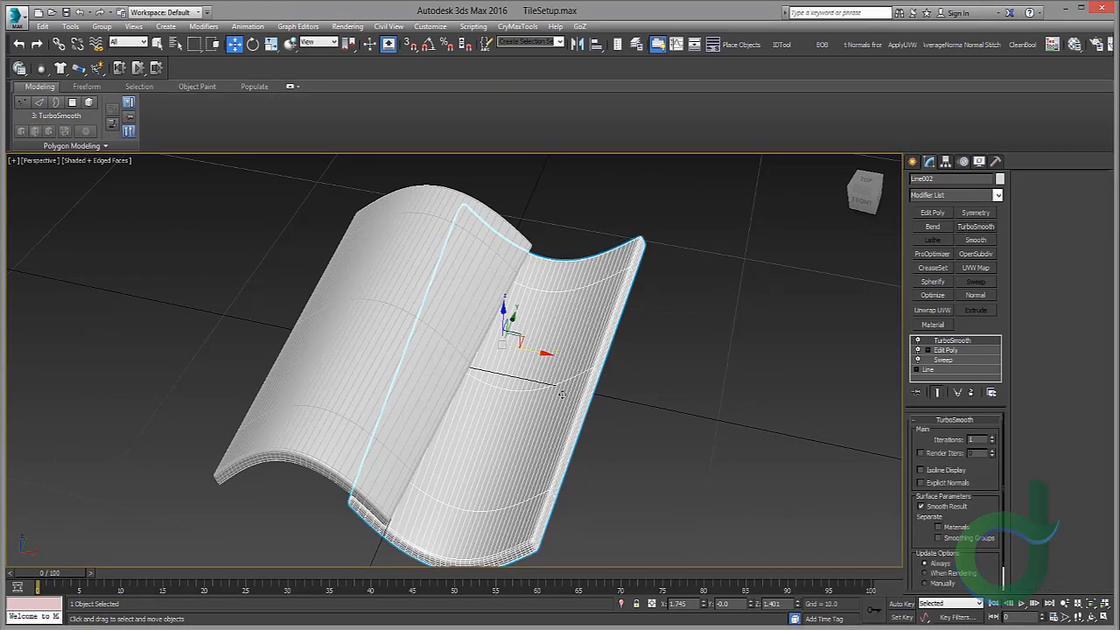
middle_click_drag(564, 411, 523, 339)
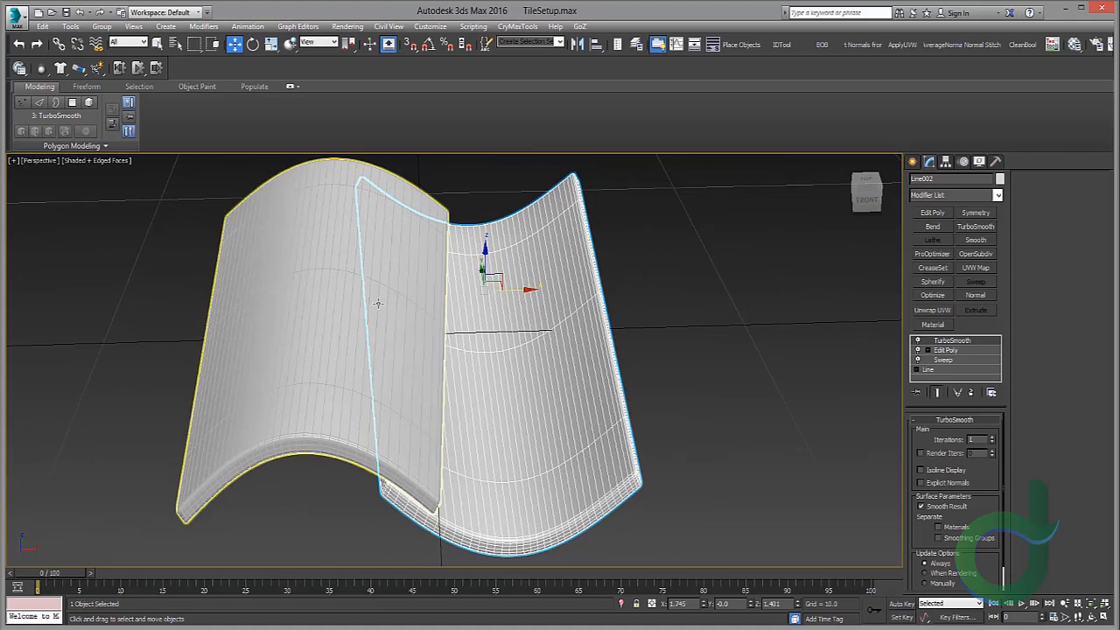
Step: Select both tiles and export them as BaseTile_TOZ.obj, replacing the existing file
left_click(316, 308, "ctrl")
left_click(17, 17)
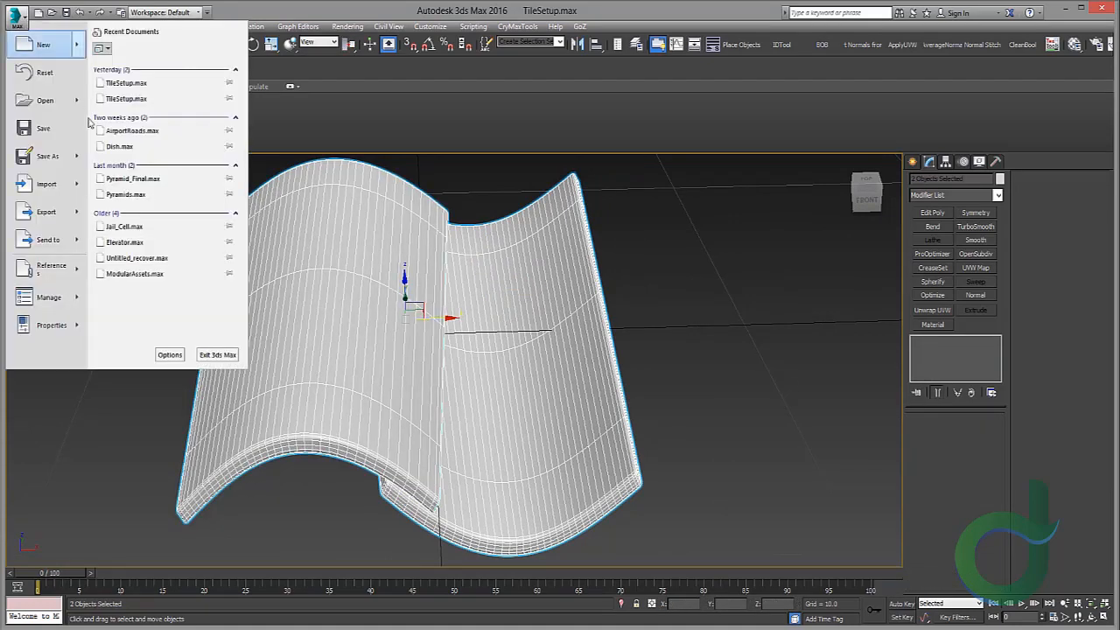
mouse_move(81, 215)
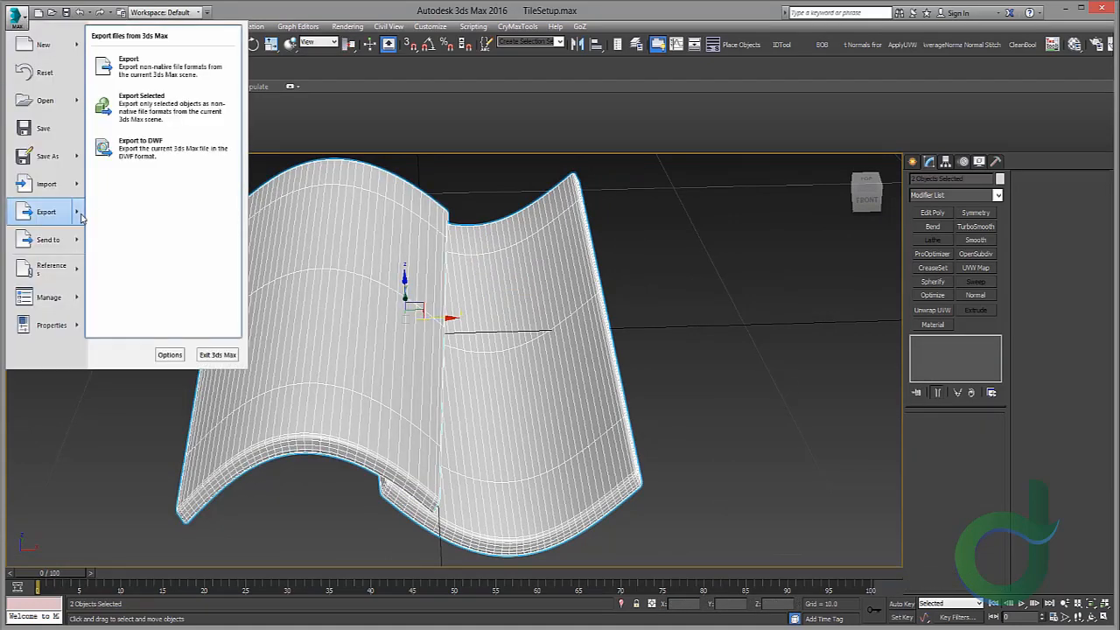
left_click(144, 105)
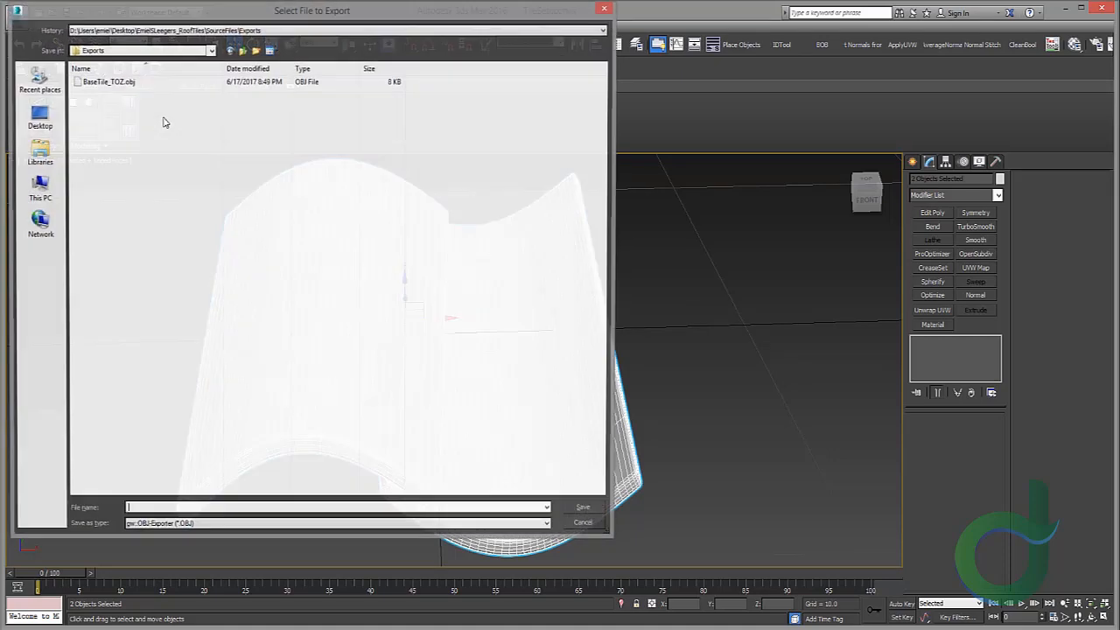
double_click(137, 81)
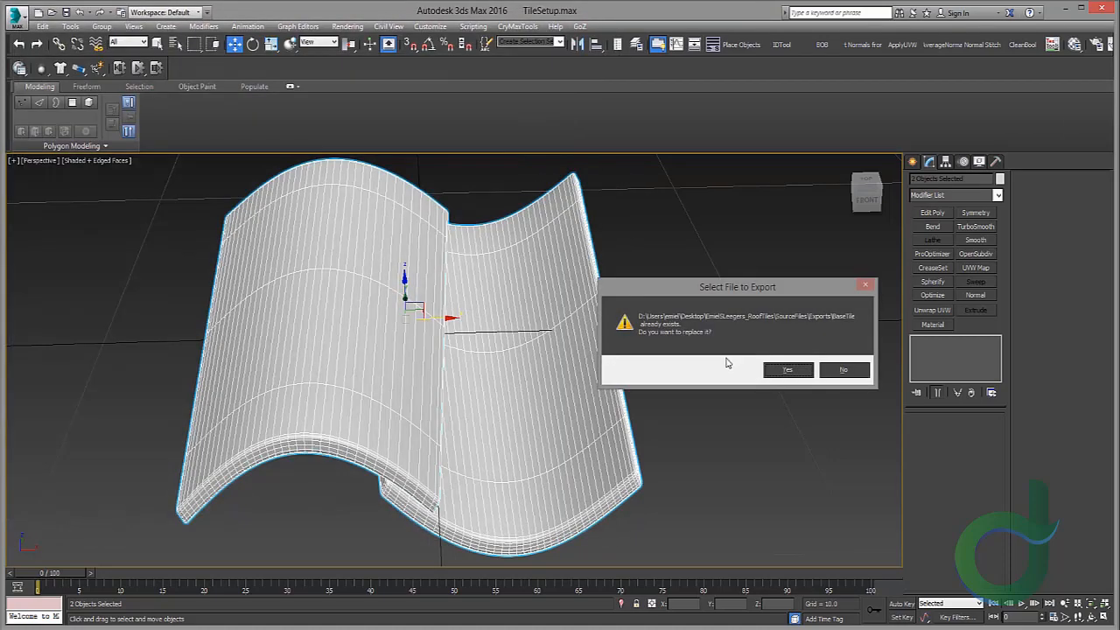
left_click(785, 370)
left_click(494, 417)
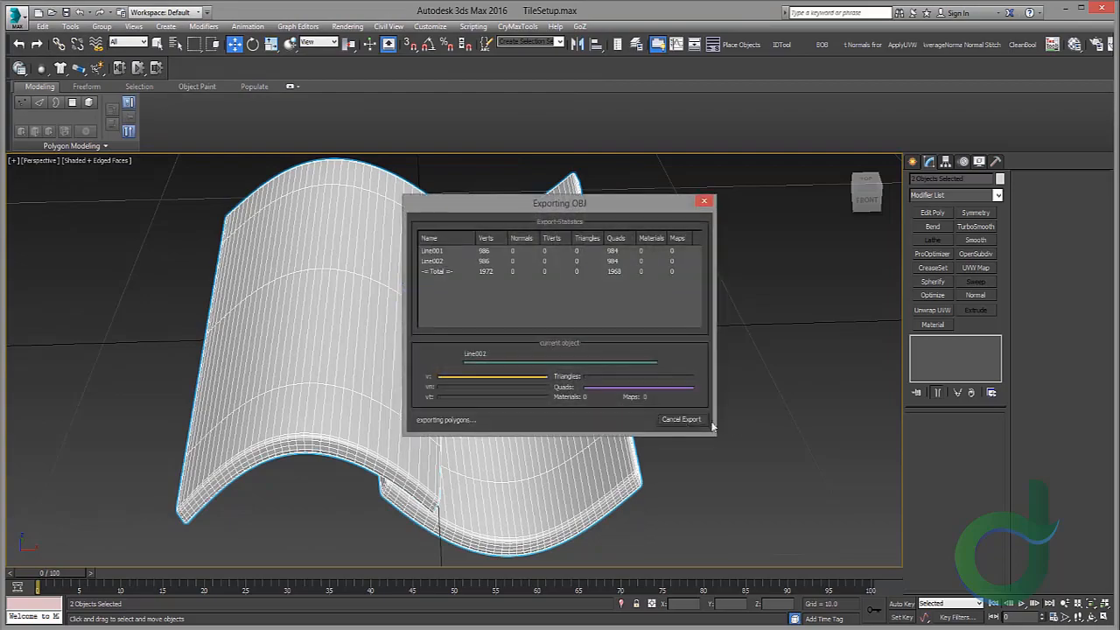
left_click(682, 420)
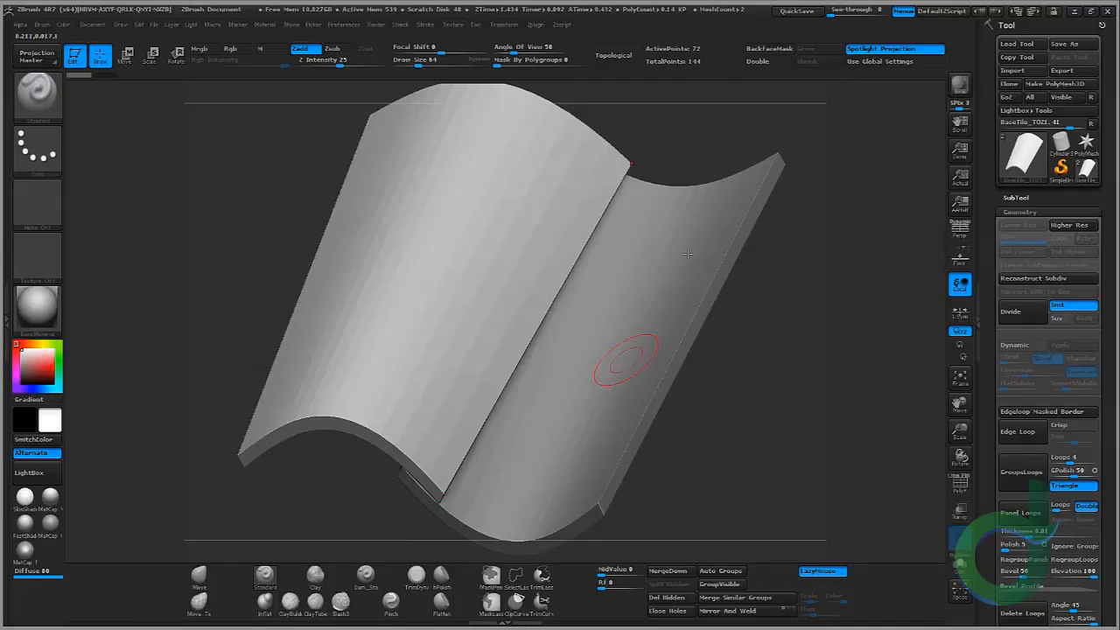
Step: Switch to ZBrush, import BaseTile_TOZ.obj as a new tool and draw it onto the canvas
left_click(1061, 142)
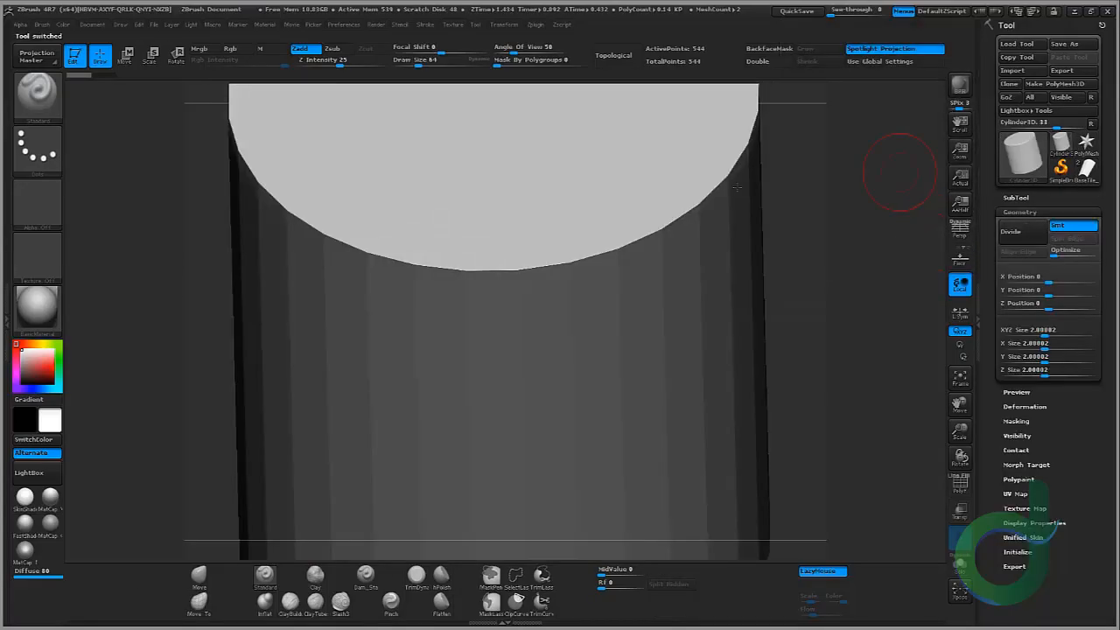
left_click(1026, 71)
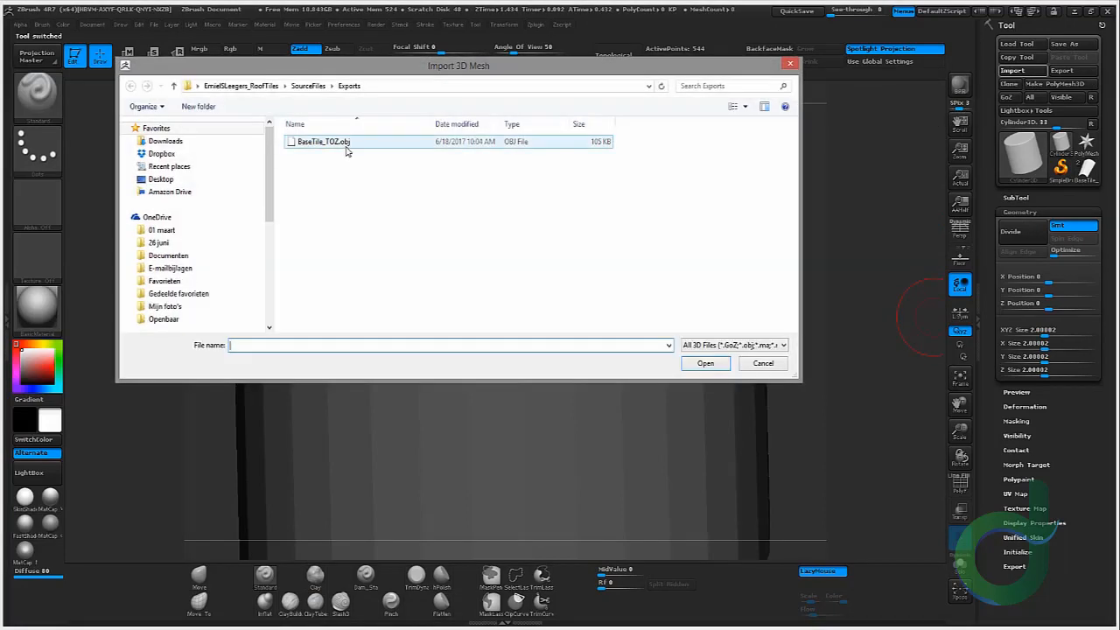
double_click(346, 149)
mouse_move(762, 394)
left_mouse_down()
mouse_move(799, 416)
mouse_move(737, 412)
left_mouse_up()
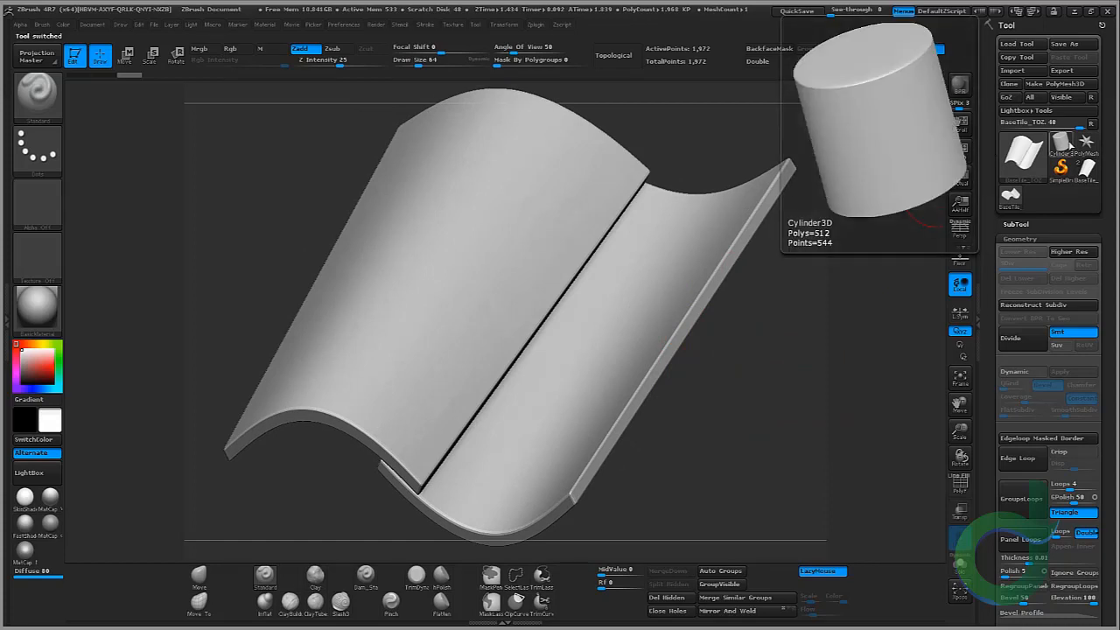
mouse_move(1079, 171)
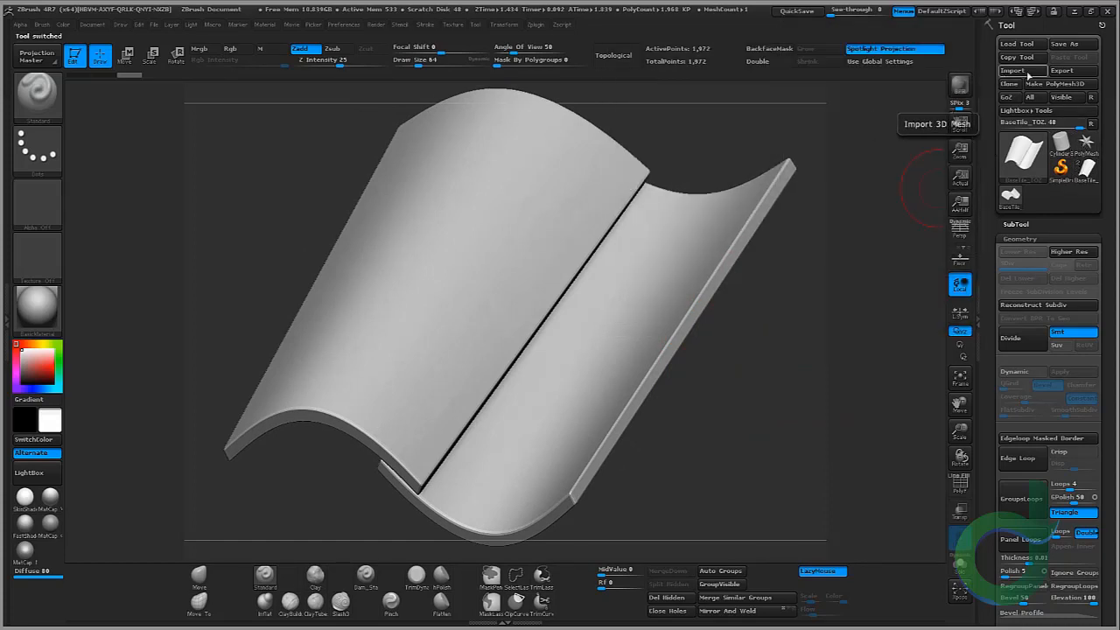
mouse_move(832, 308)
left_mouse_down()
mouse_move(802, 339)
mouse_move(863, 380)
mouse_move(697, 364)
mouse_move(712, 363)
left_mouse_up()
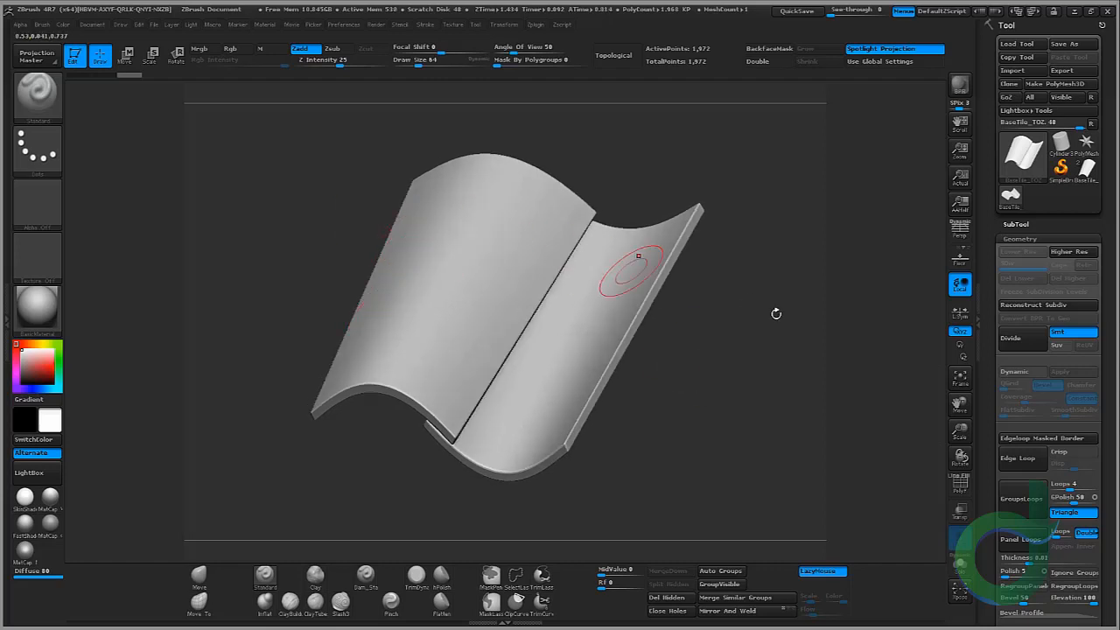
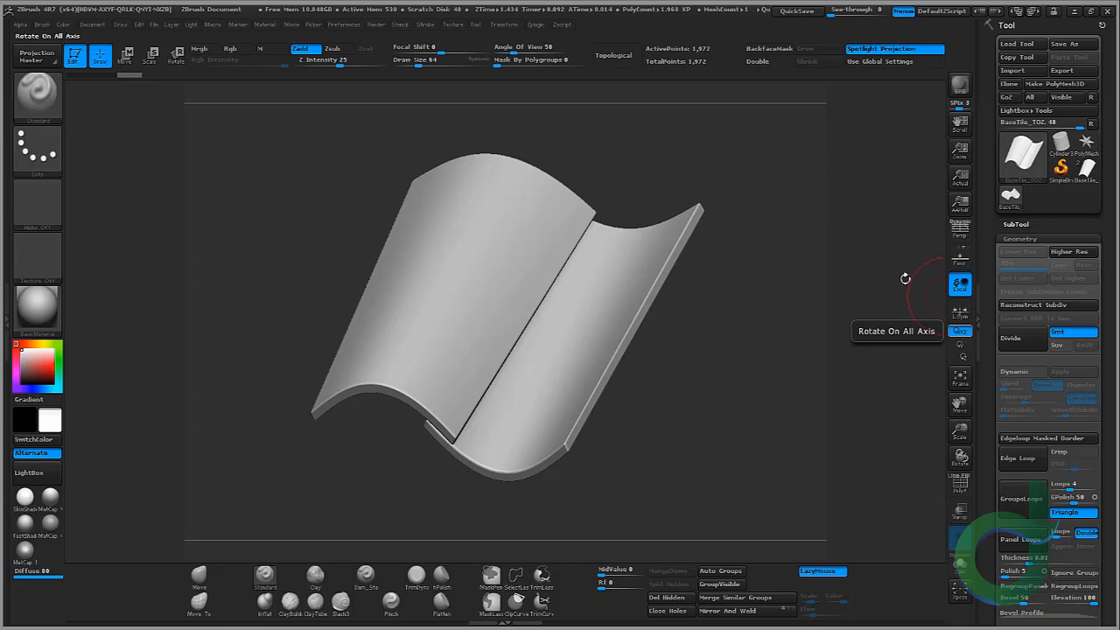
Step: Split the imported mesh into separate subtools with Split To Parts, accepting the non-undoable operation
left_click(1015, 226)
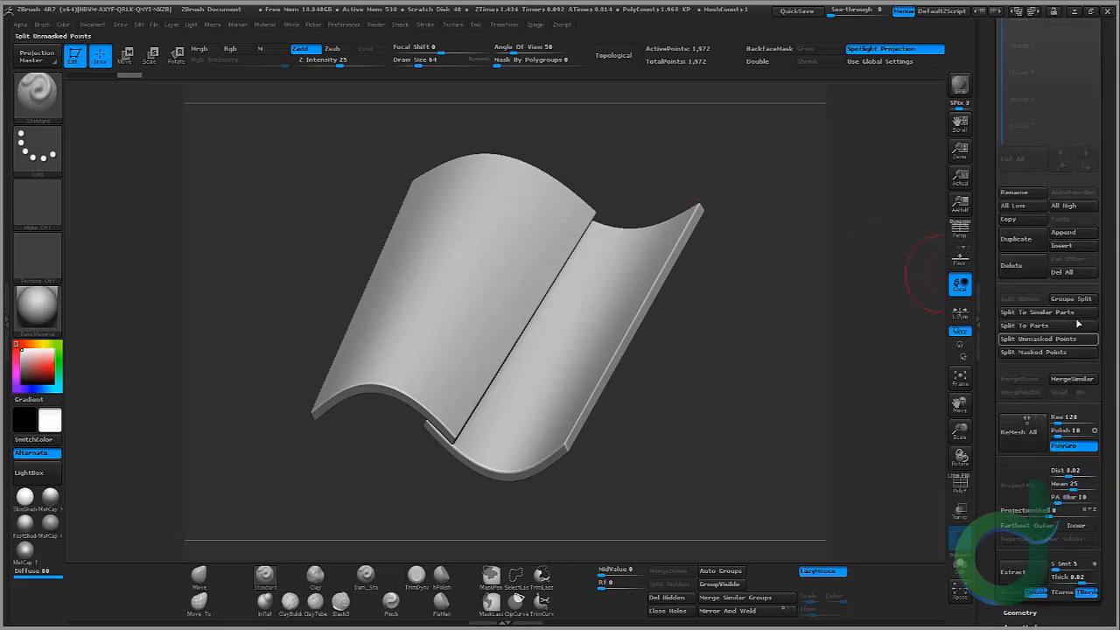
left_click(1058, 327)
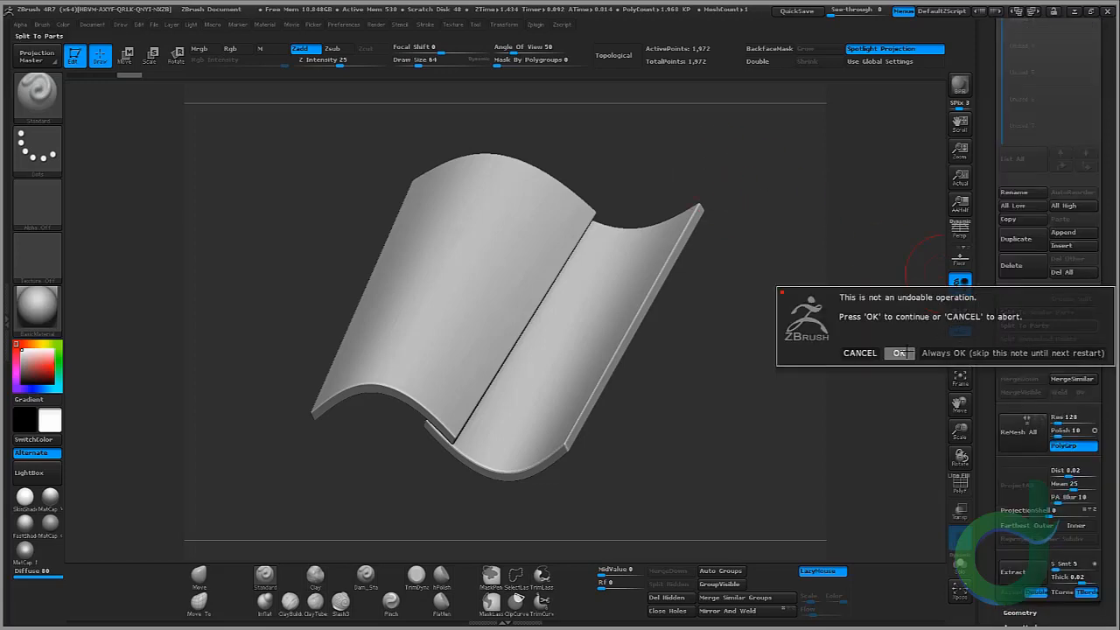
left_click(899, 352)
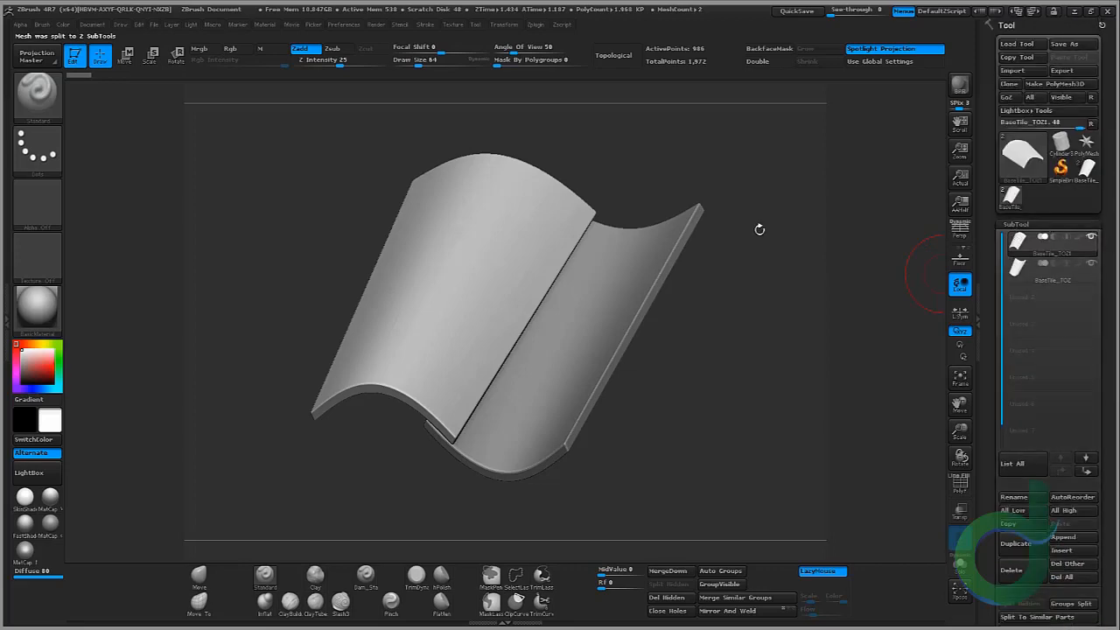
Step: Inspect the split tiles' wireframe topology from a closer angle
left_click_drag(733, 243, 781, 255)
left_click(960, 484)
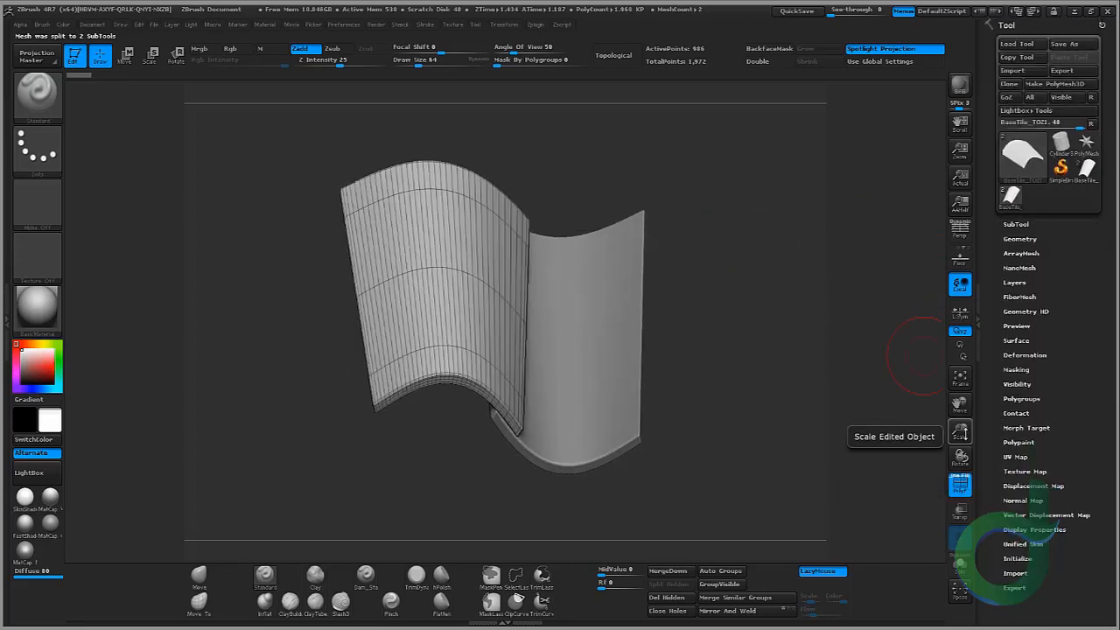
left_click_drag(960, 432, 961, 415)
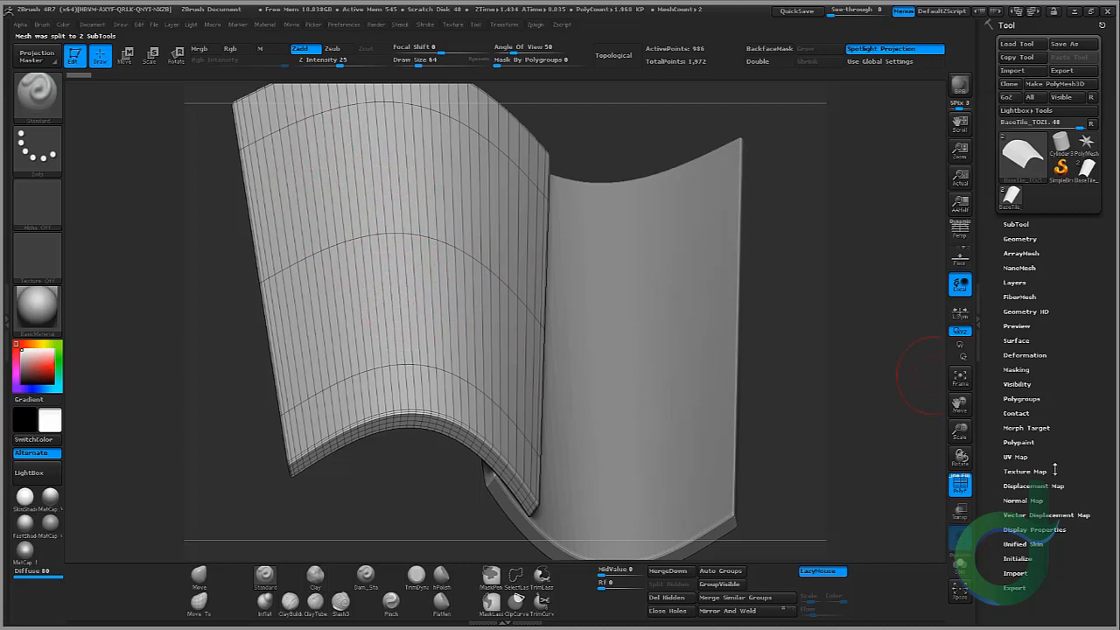
left_click(960, 484)
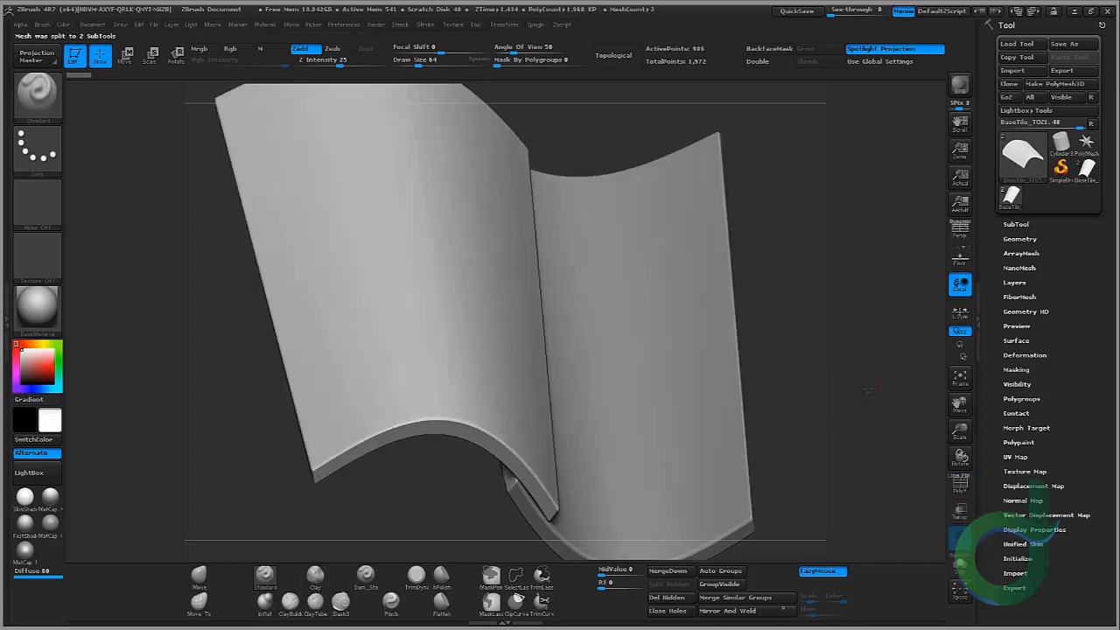
Step: Try DynaMesh on the first tile at resolution 344
left_click(1021, 239)
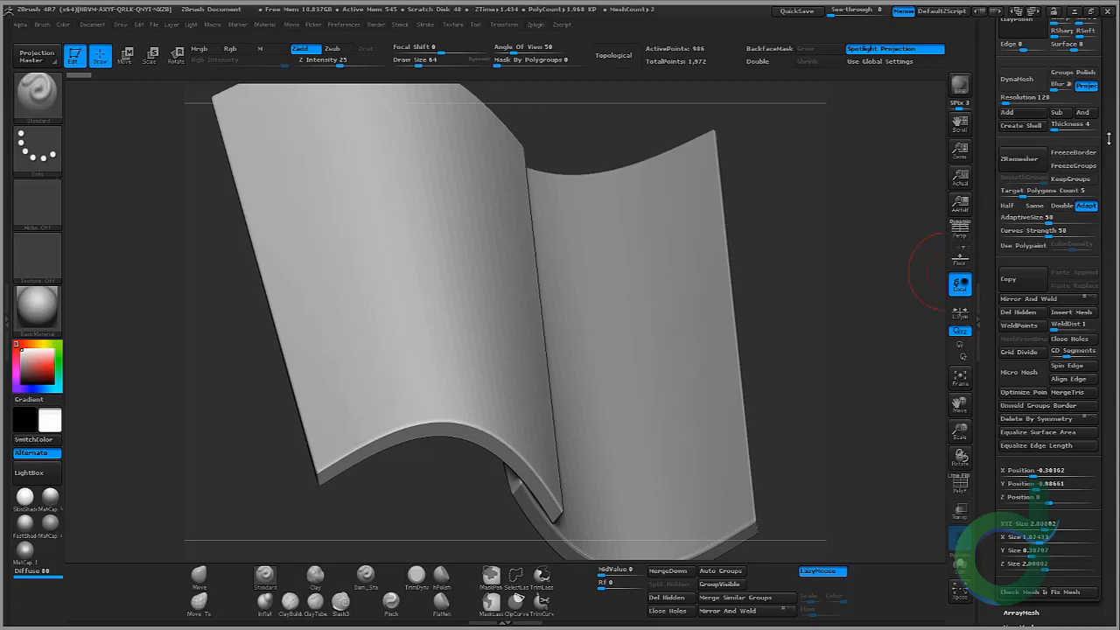
scroll(1050, 193, "up", 3)
left_click(1021, 226)
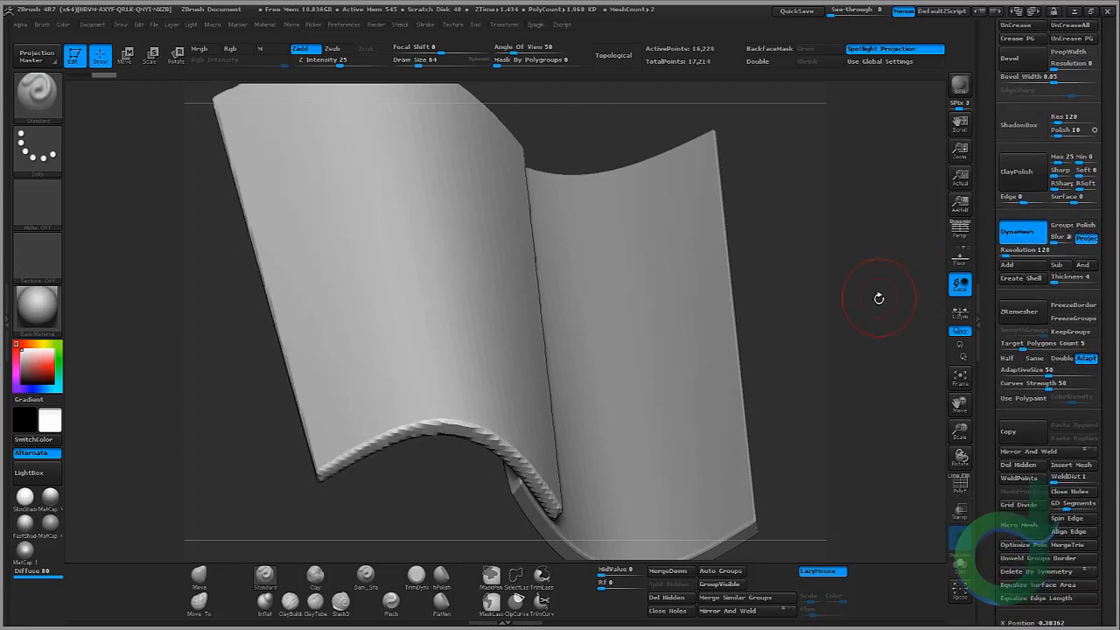
key("ctrl+z")
left_click(1008, 252)
type("424")
key("Return")
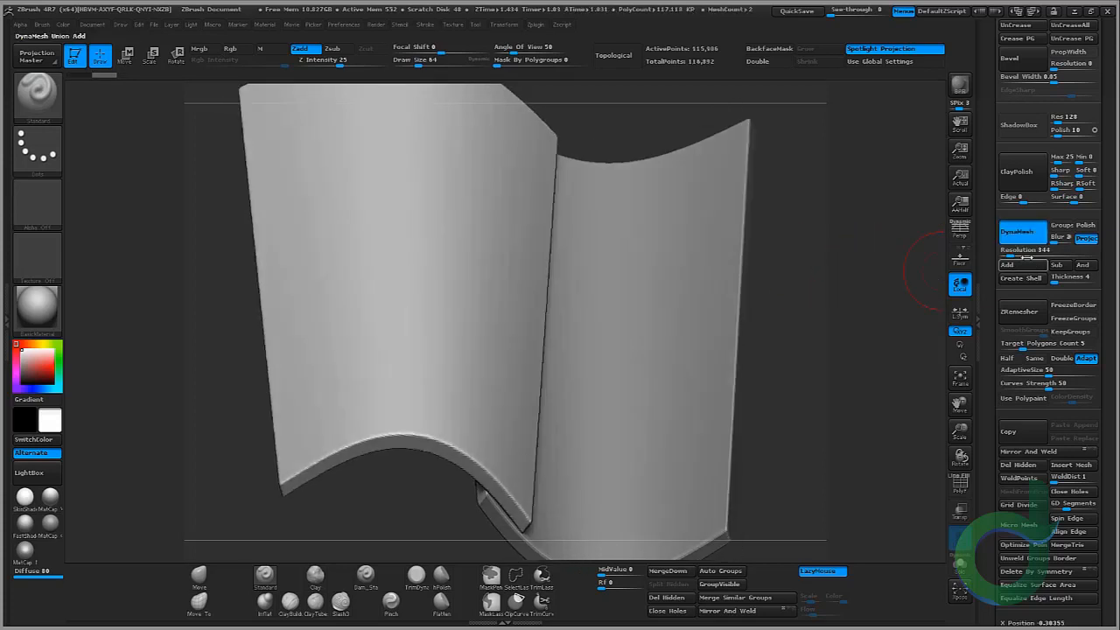
left_click(1021, 231)
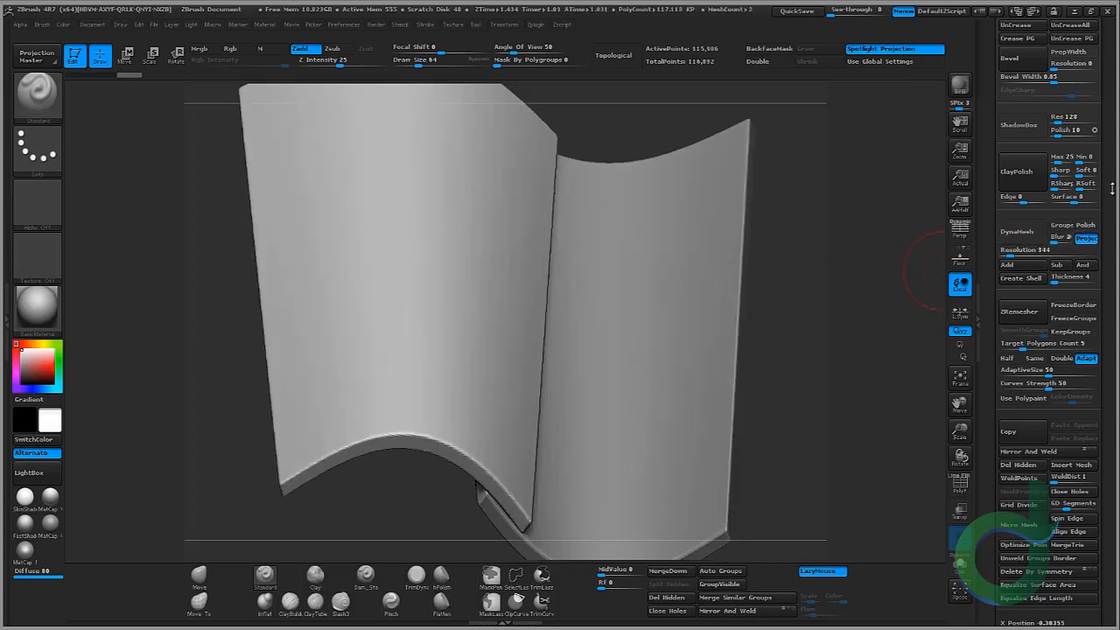
Step: Divide the DynaMeshed first tile once and check its polyframe
scroll(1112, 189, "up", 10)
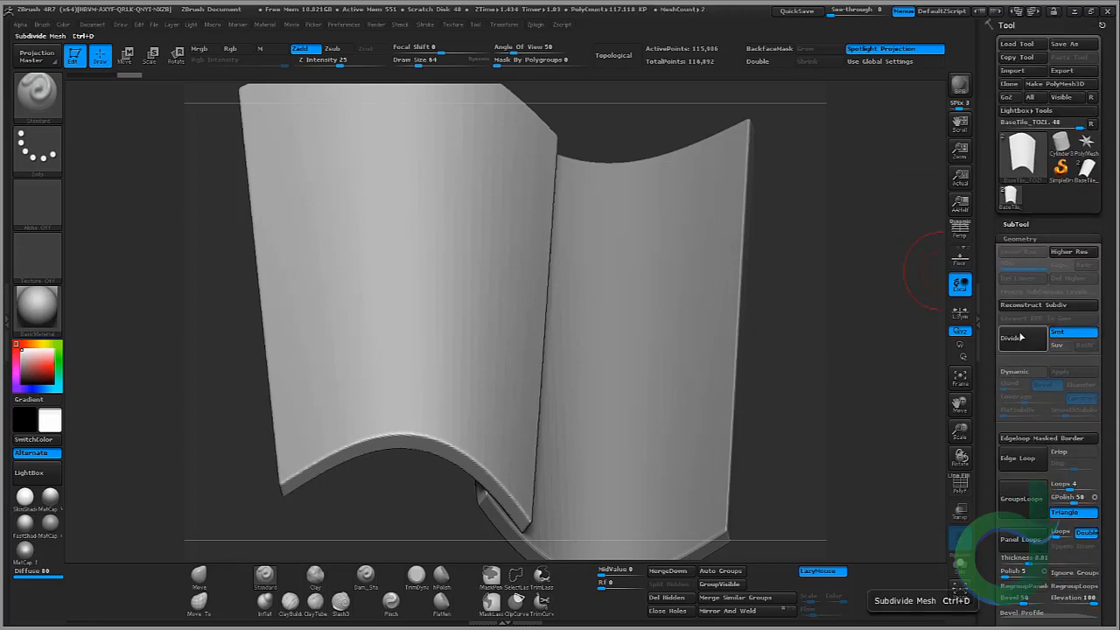
left_click(1014, 338)
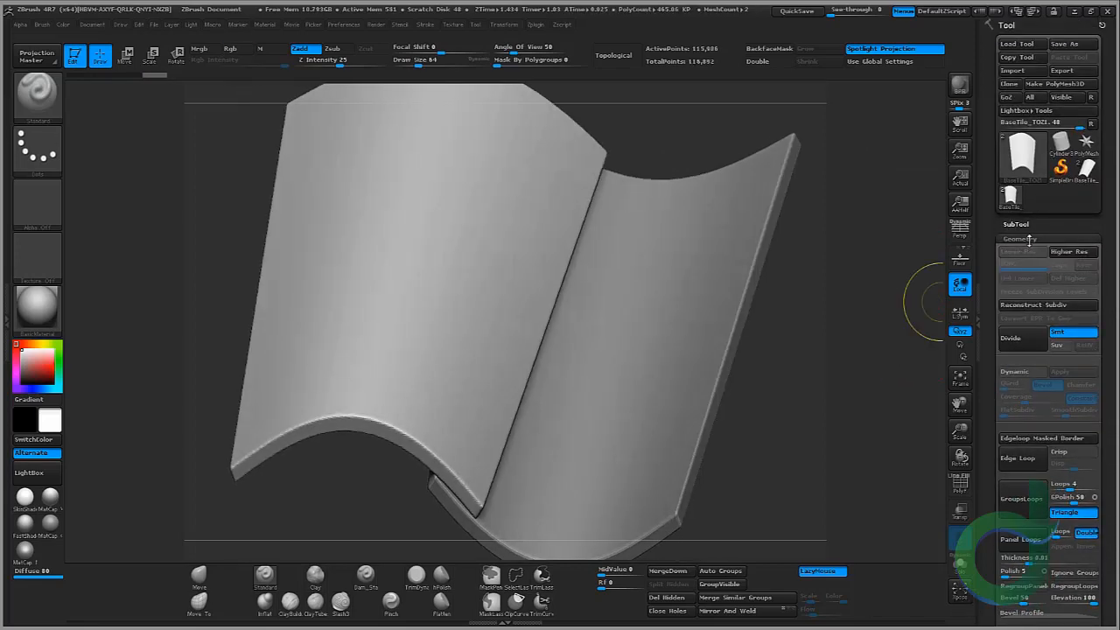
left_click(1030, 240)
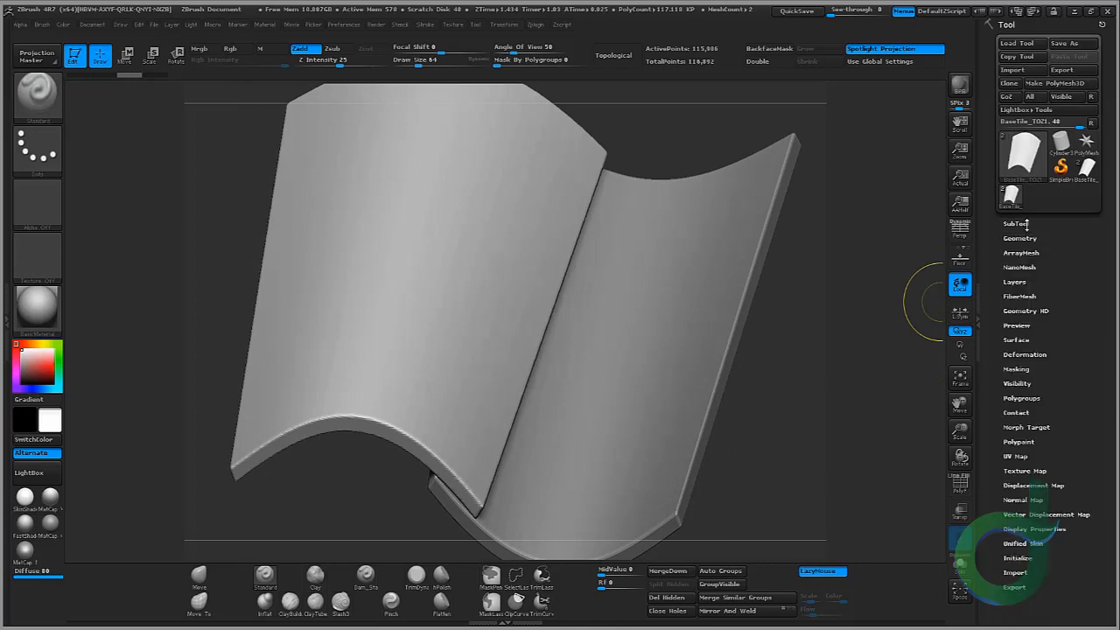
left_click(1026, 226)
left_click(961, 486)
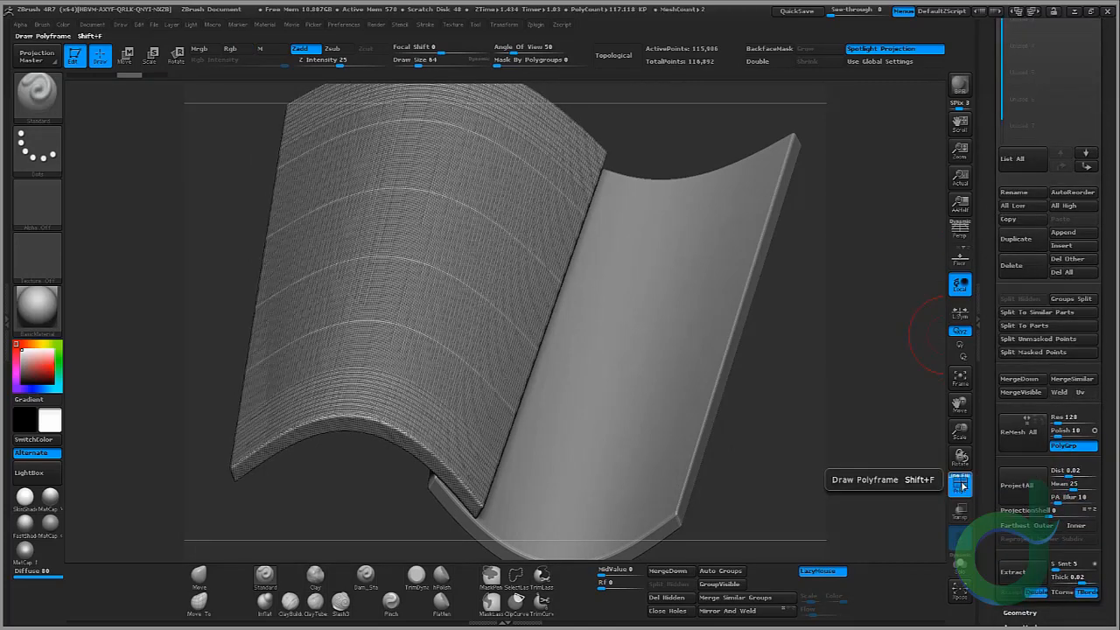
left_click(962, 486)
scroll(1115, 394, "up", 5)
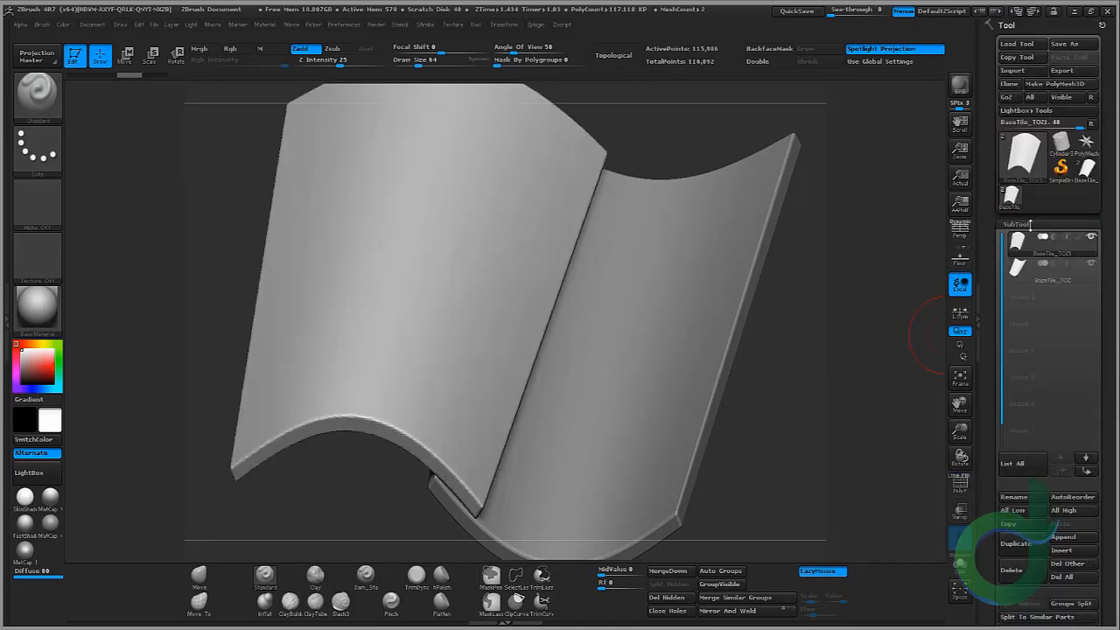
left_click(1029, 225)
left_click(1024, 242)
Step: Undo the subdivision and the DynaMesh on the first tile
key("ctrl")
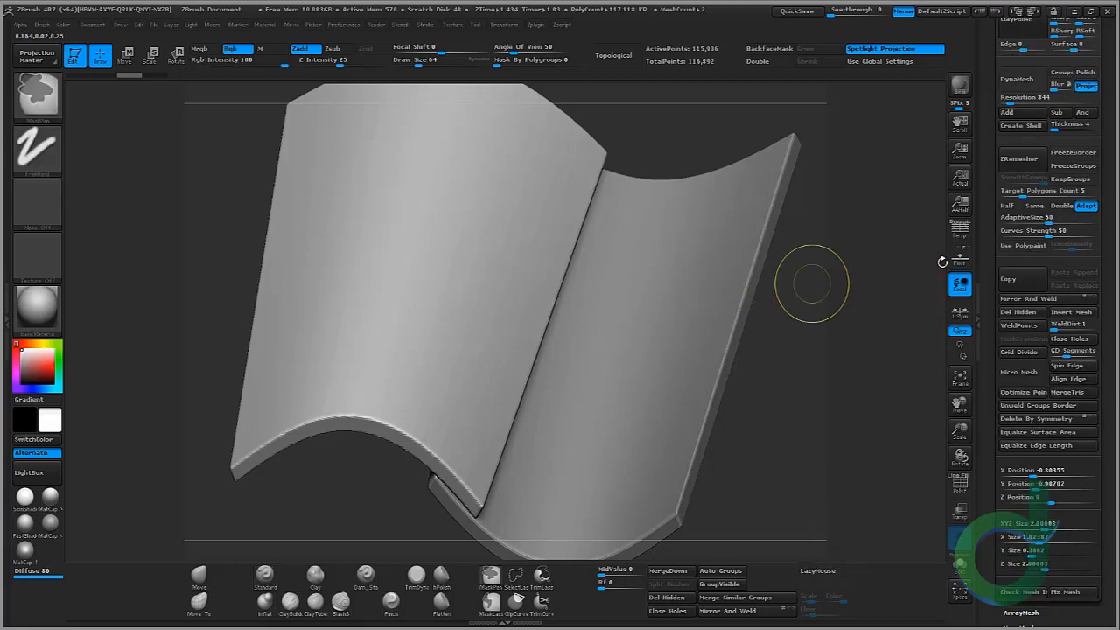
key("ctrl+z")
key("ctrl+z")
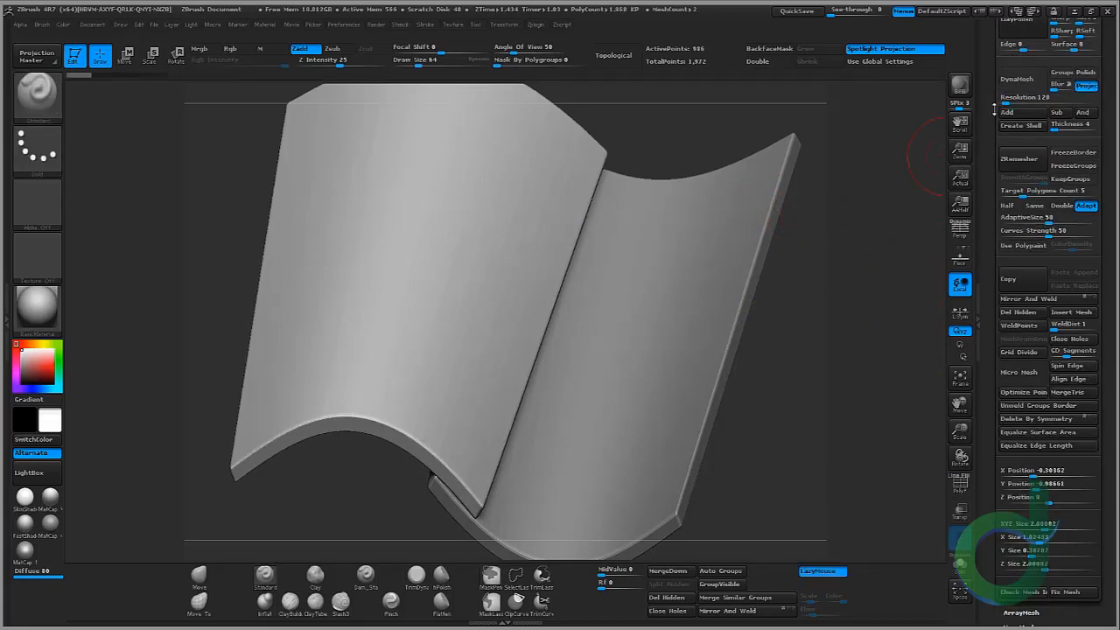
Step: DynaMesh the first tile at resolution 216 and subdivide it once
left_click_drag(1003, 101, 1007, 103)
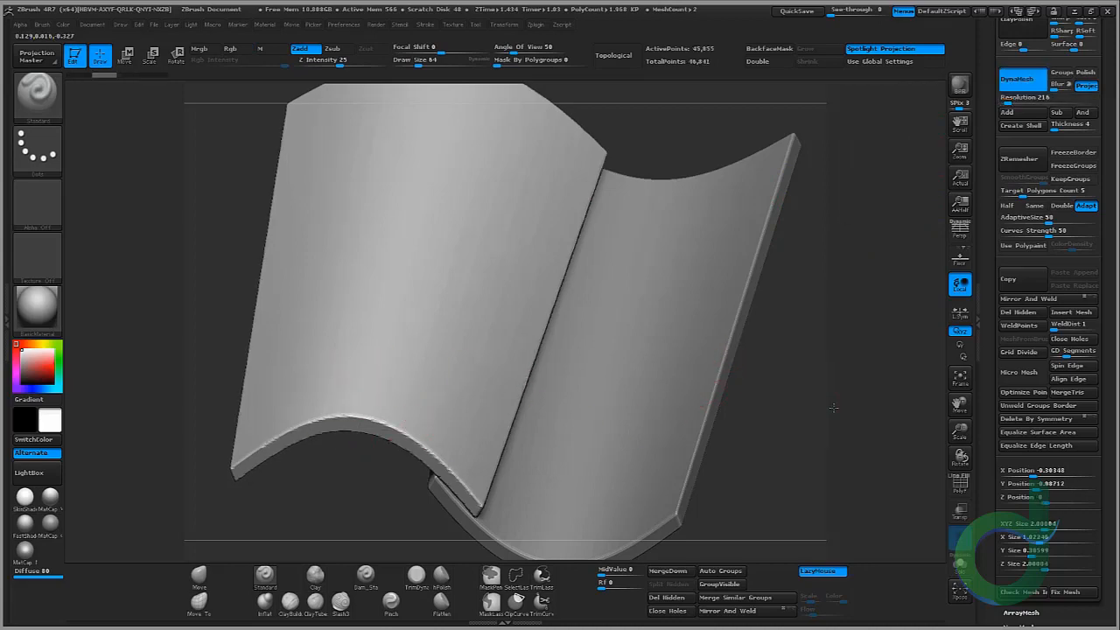
left_click_drag(833, 407, 924, 343)
scroll(1068, 212, "up", 2)
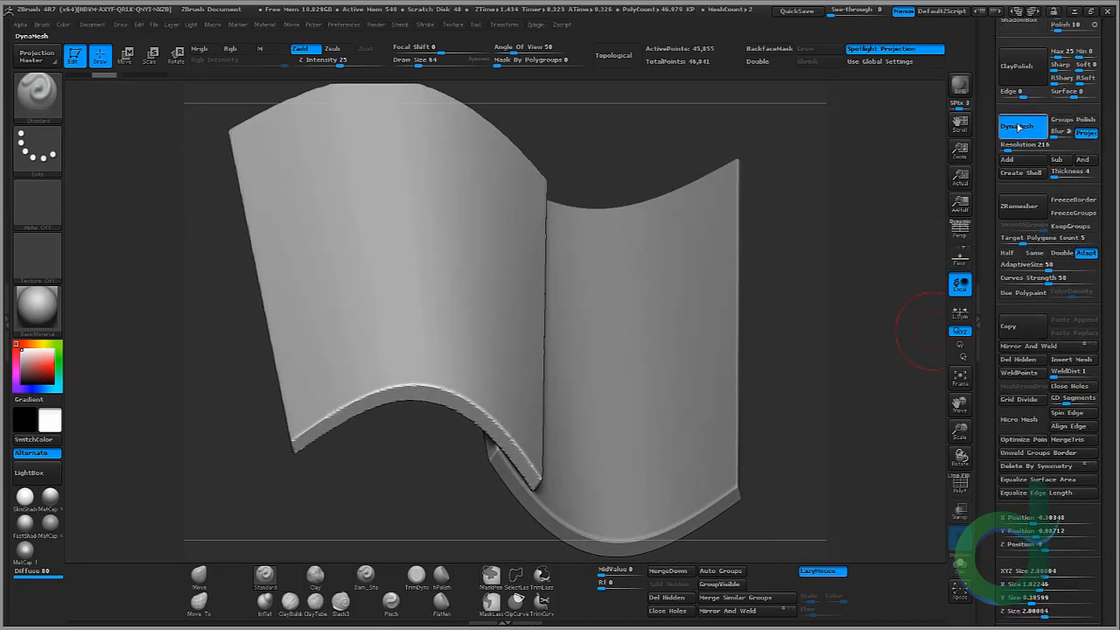
scroll(1024, 228, "up", 10)
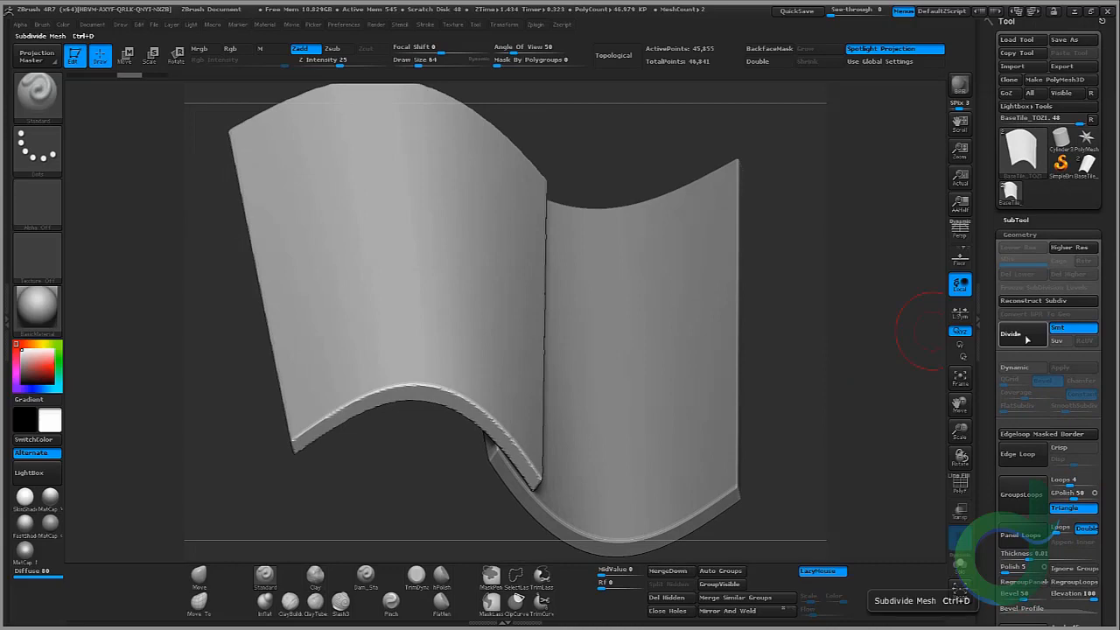
left_click(1026, 339)
Step: Select the second tile's subtool, DynaMesh it at resolution 216 and subdivide it once
left_click(1015, 219)
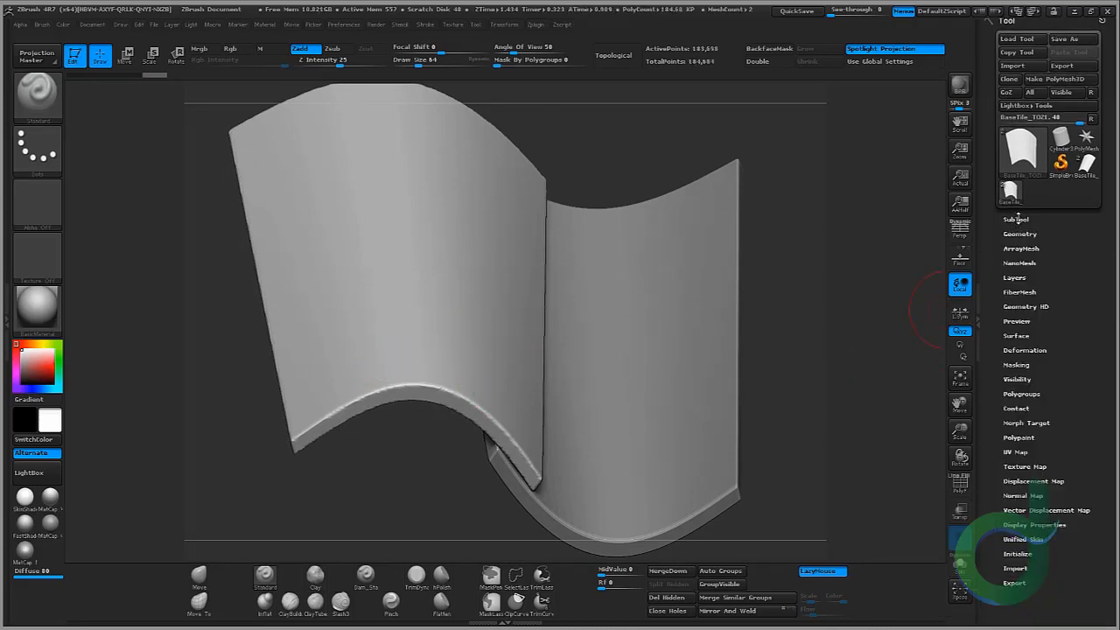
left_click(1016, 219)
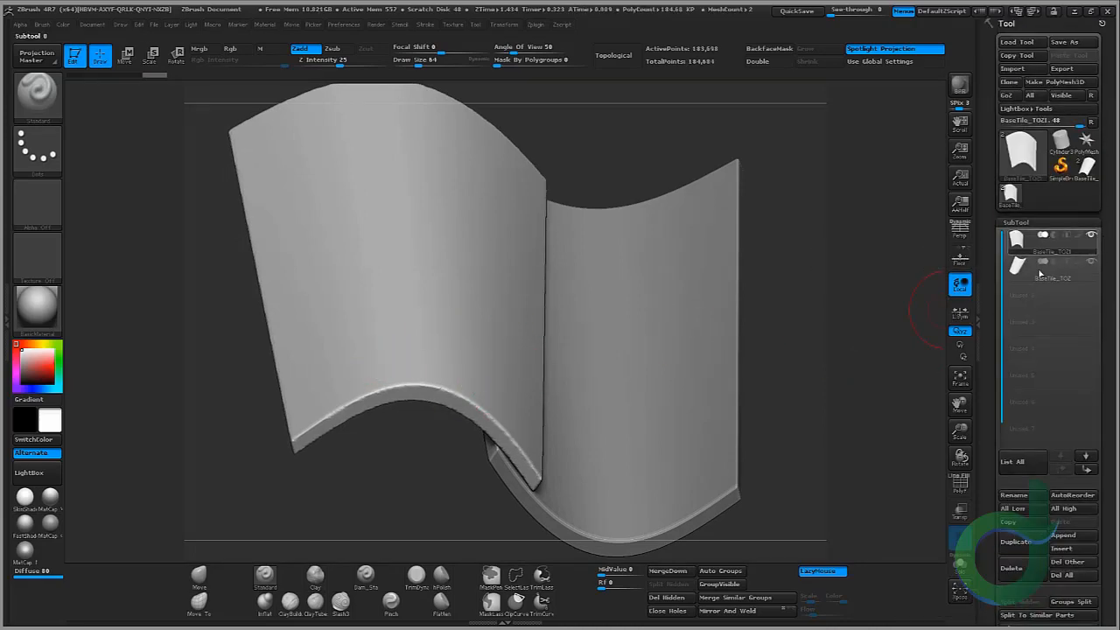
left_click(1040, 274)
scroll(1050, 274, "down", 10)
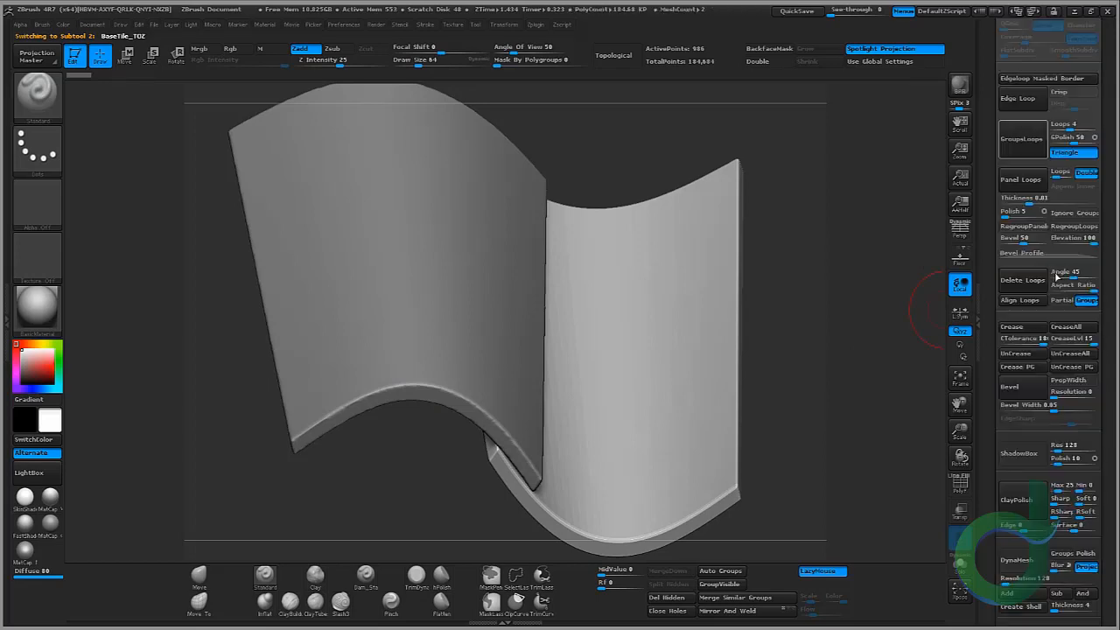
scroll(1057, 277, "down", 5)
left_click(1009, 103)
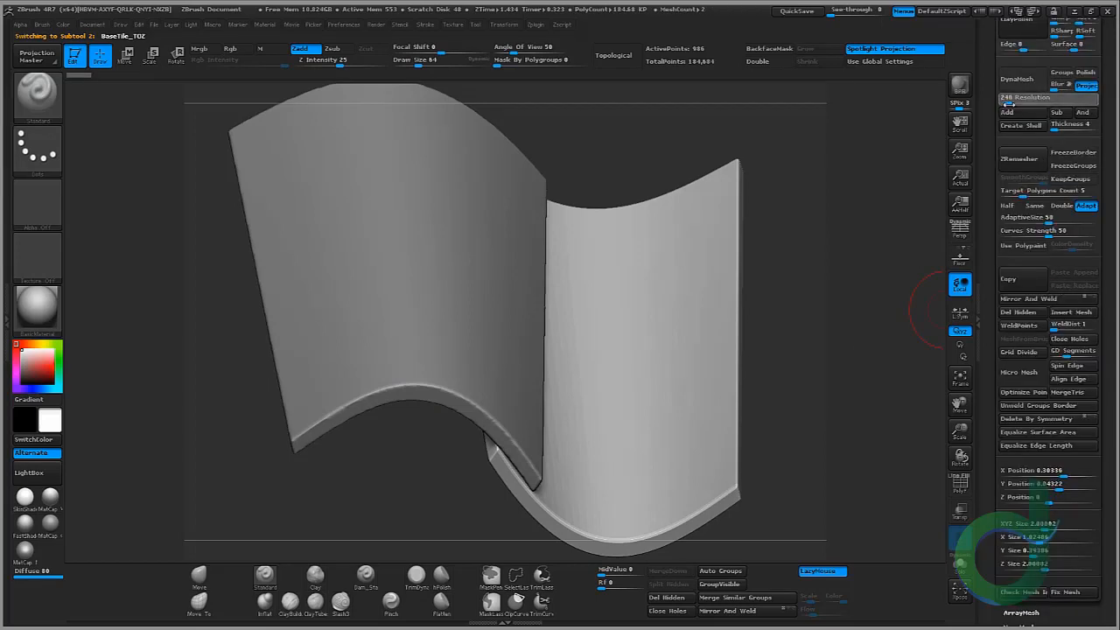
left_click(1017, 78)
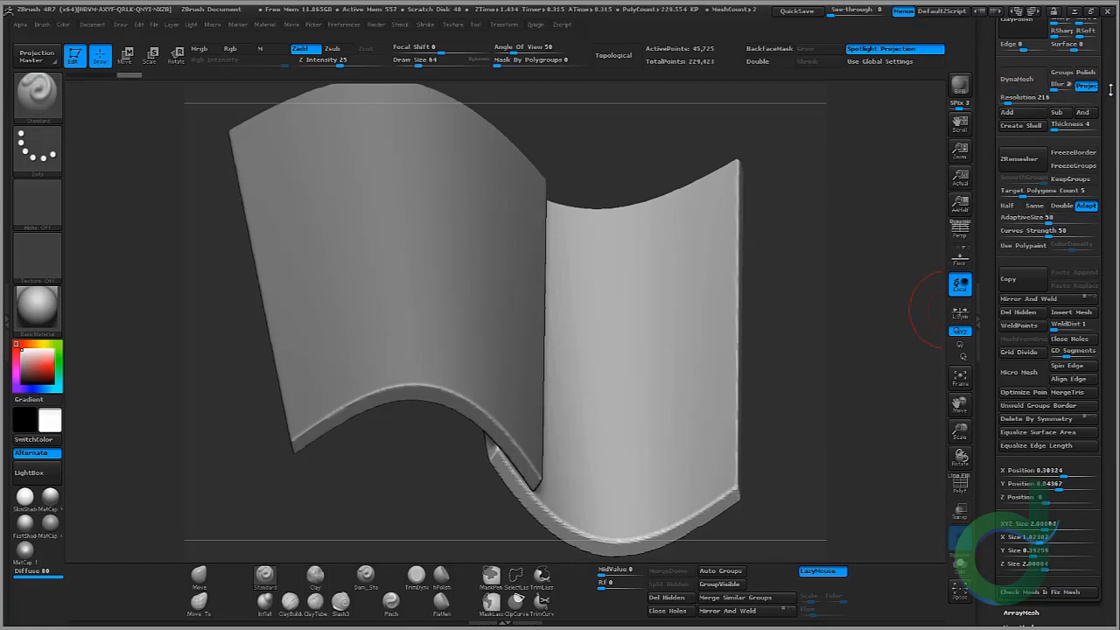
scroll(1036, 306, "up", 15)
left_click(1012, 341)
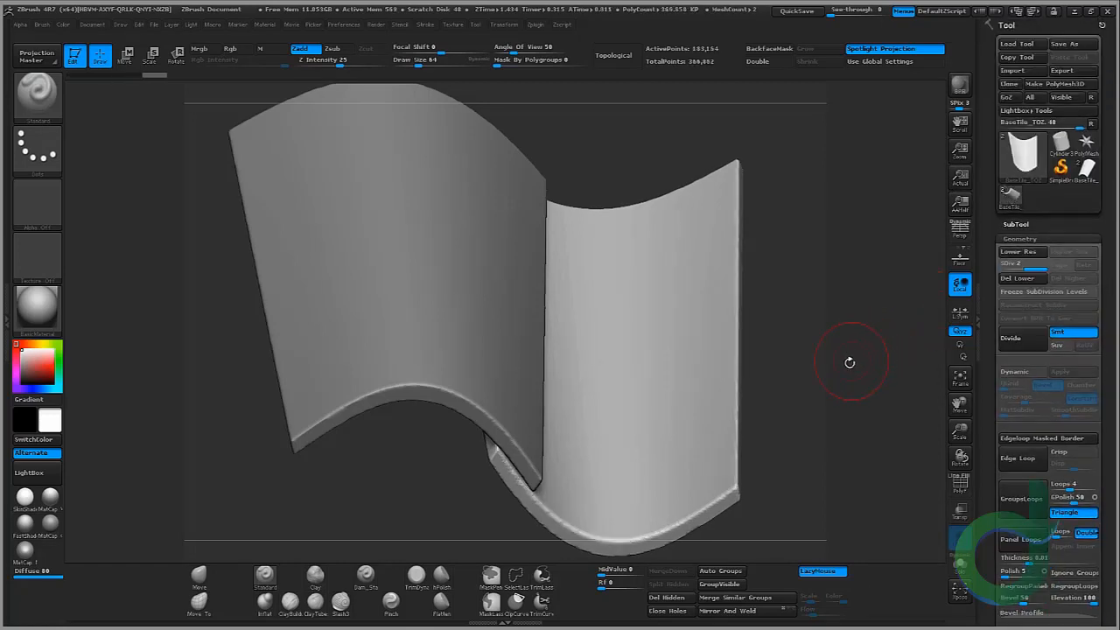
Step: Switch back to the first tile's subtool and inspect both tiles' geometry from several angles
left_click_drag(850, 360, 779, 299)
left_click(1045, 239)
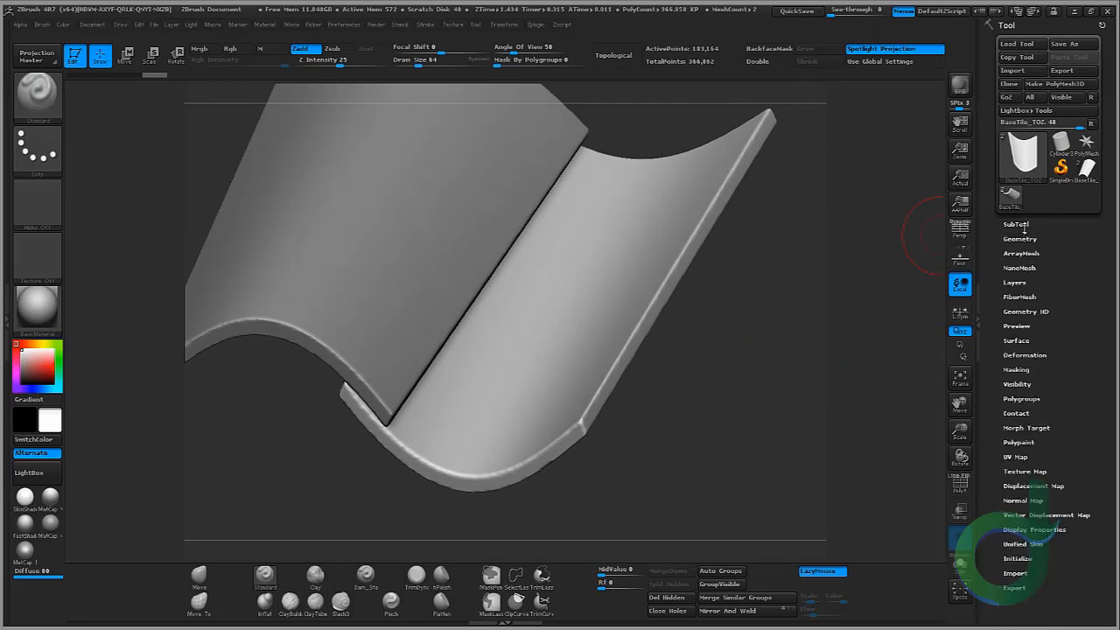
left_click(1023, 226)
left_click_drag(1102, 160, 1098, 263)
left_click(1041, 251)
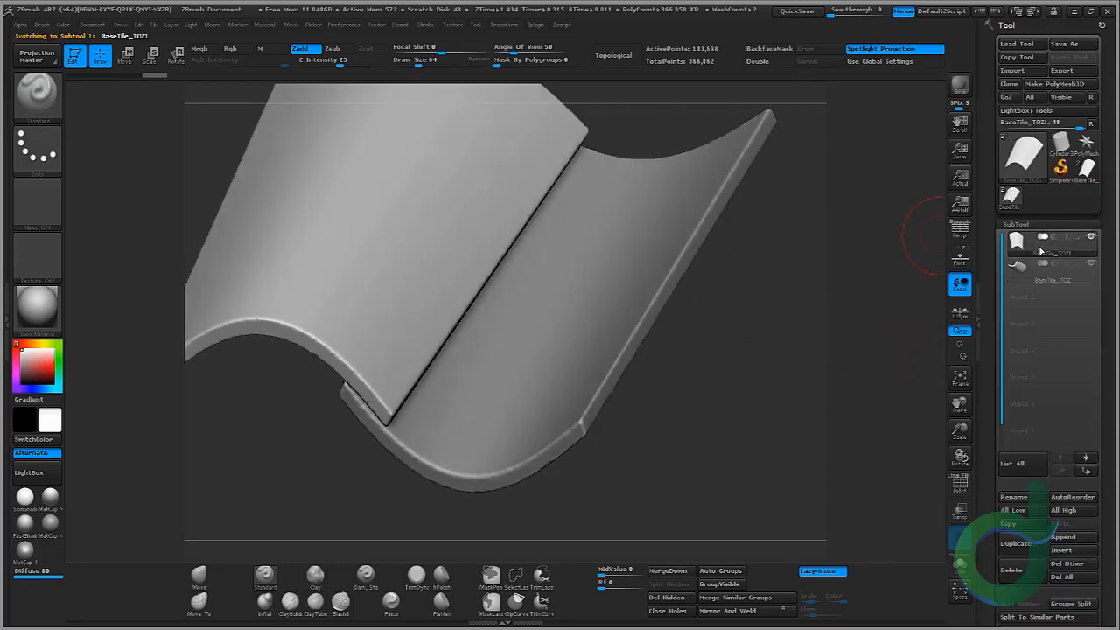
left_click_drag(1109, 321, 1101, 220)
left_click(1008, 416)
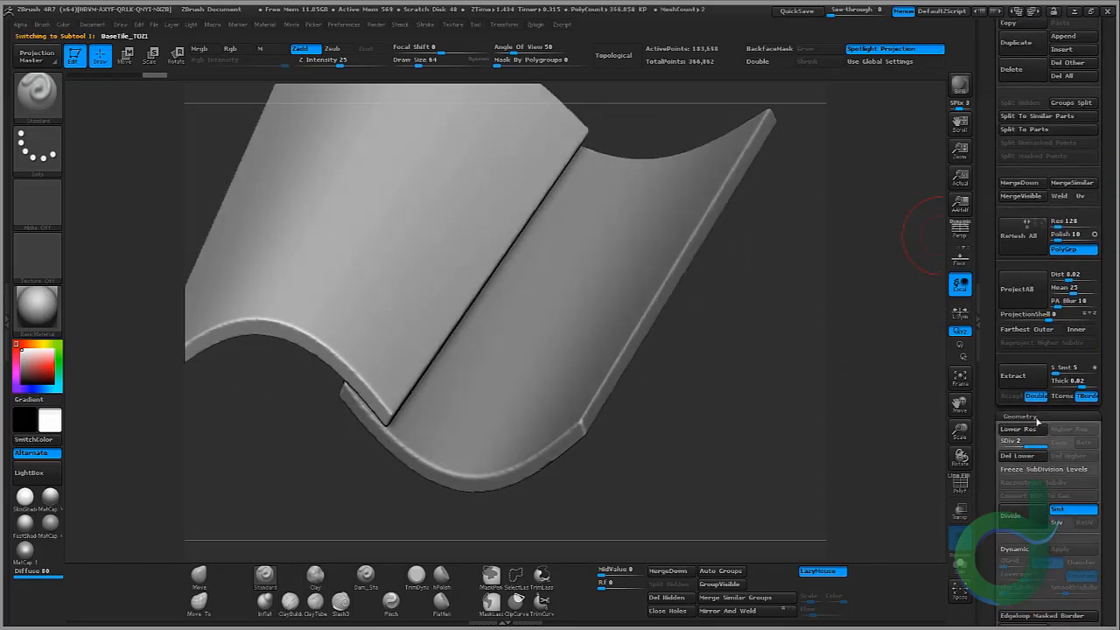
left_click_drag(1092, 140, 1094, 385)
left_click_drag(732, 432, 570, 453)
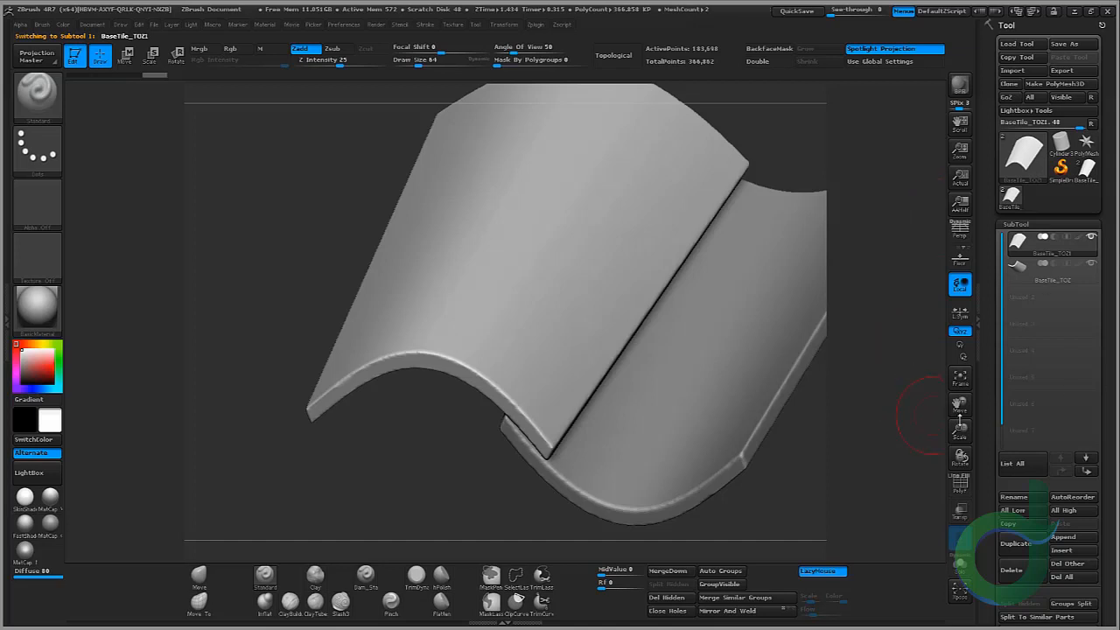
left_click_drag(960, 427, 943, 426)
mouse_move(770, 392)
left_mouse_down("alt")
mouse_move(746, 411)
mouse_move(612, 306)
left_mouse_up("alt")
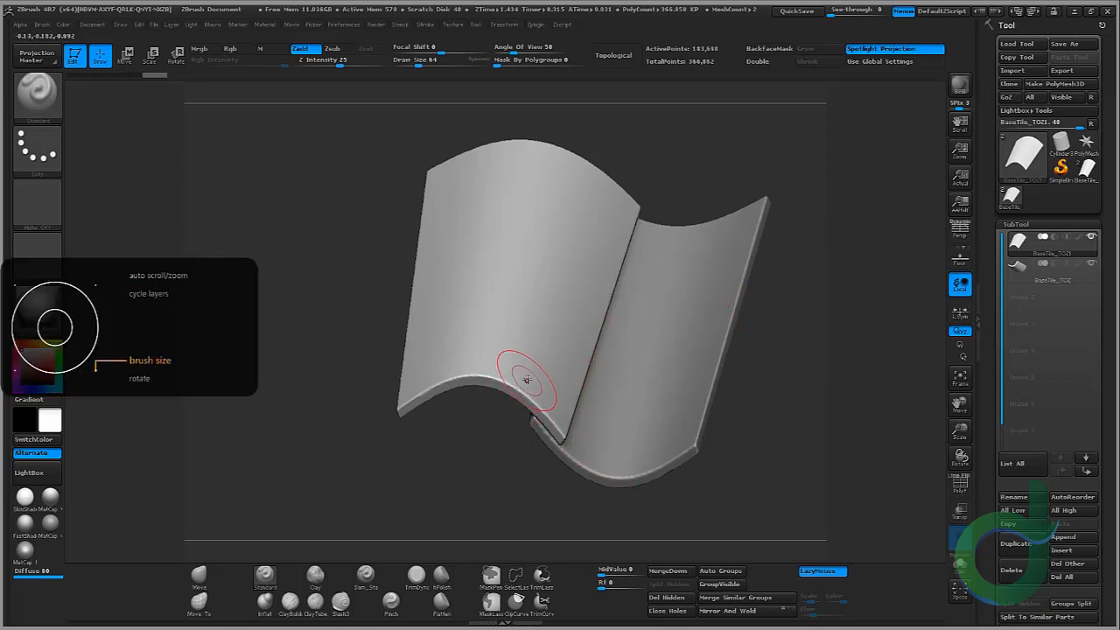
Step: Shrink the brush, switch to the TrimDynamic brush and chip the first tile's edge near the overlap
key("bracketleft")
key("bracketleft")
key("bracketleft")
key("bracketleft")
key("bracketleft")
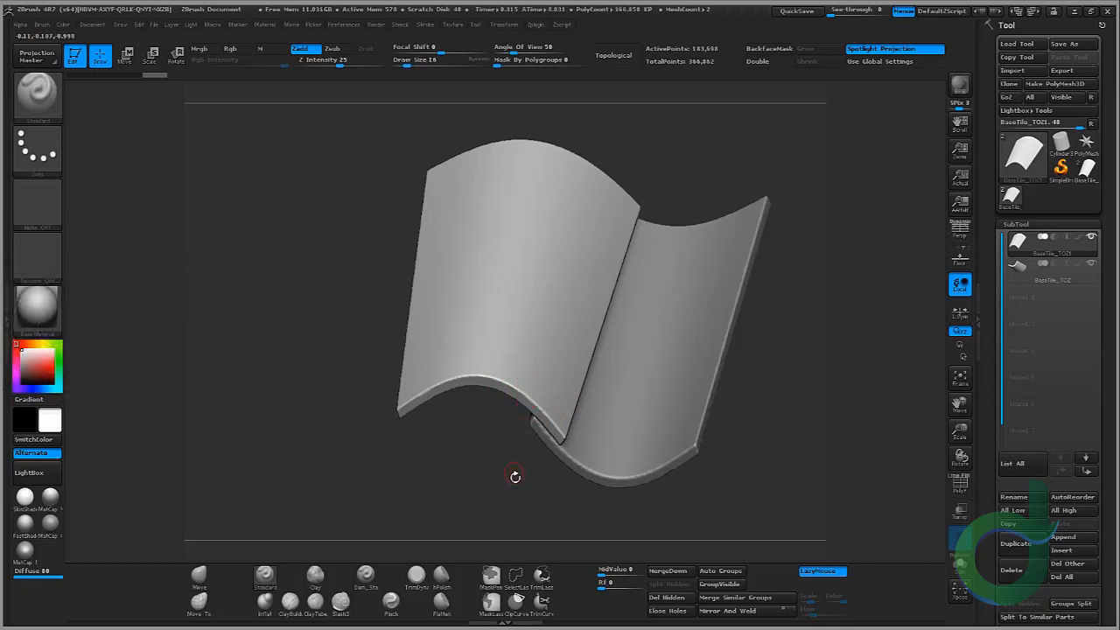
left_click_drag(513, 475, 492, 445)
key("ctrl")
mouse_move(409, 420)
right_mouse_down("ctrl")
mouse_move(372, 497)
mouse_move(461, 388)
mouse_move(486, 390)
right_mouse_up("ctrl")
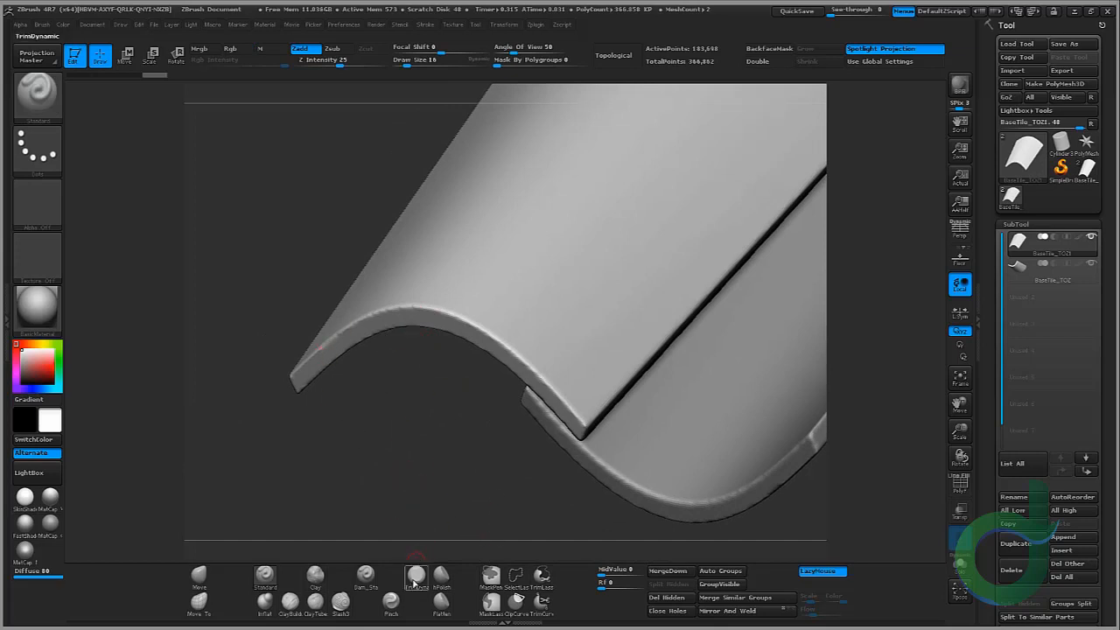
left_click(415, 581)
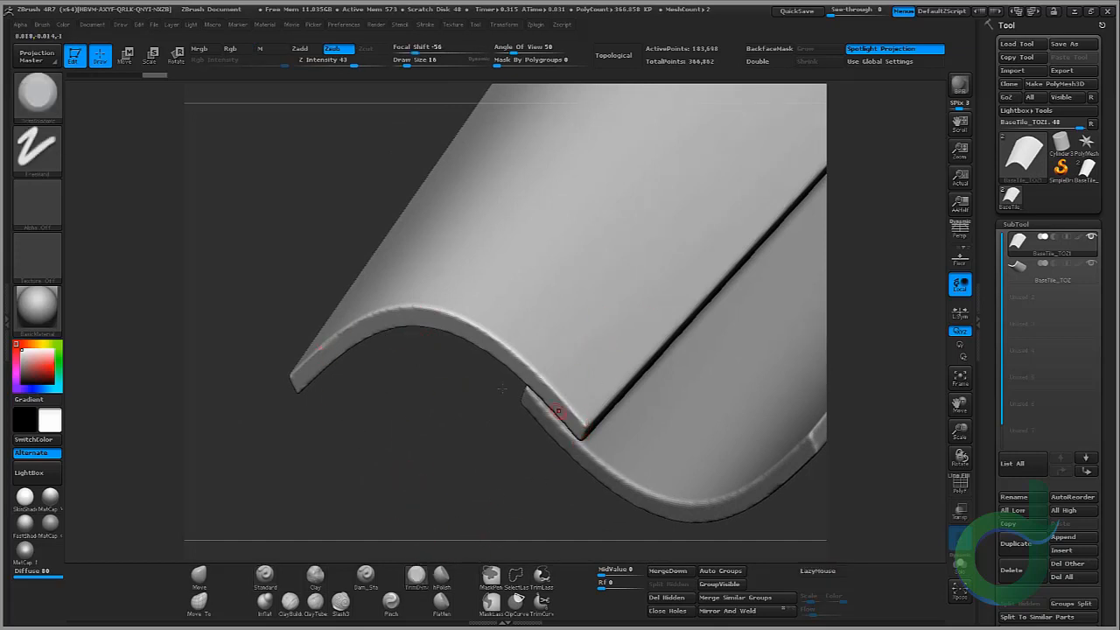
right_click_drag(447, 360, 463, 422, "ctrl")
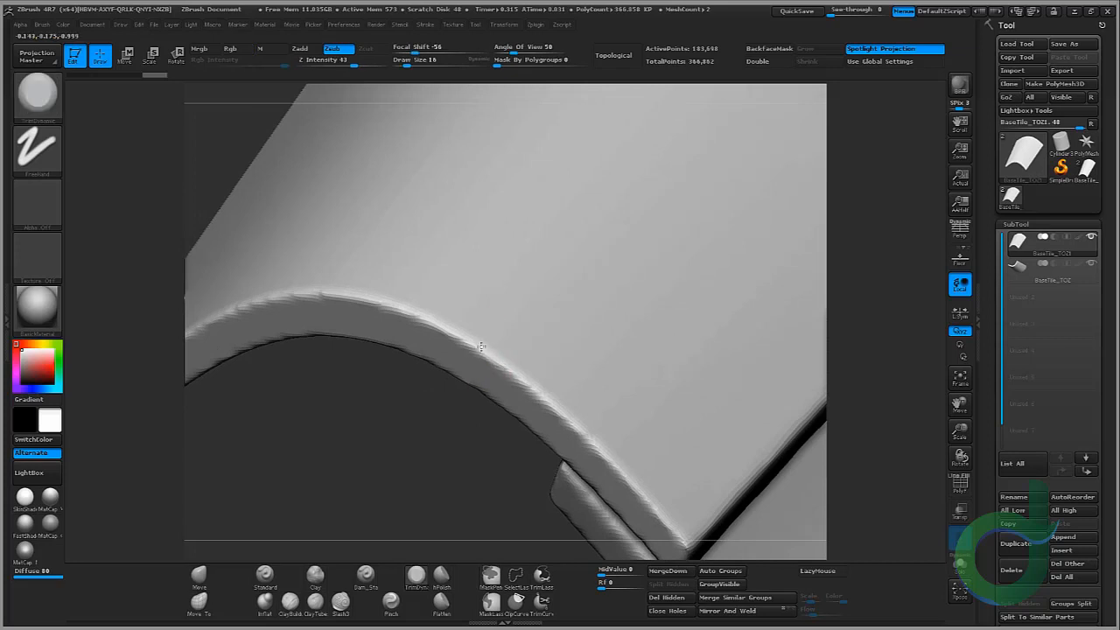
mouse_move(481, 347)
left_mouse_down()
mouse_move(490, 341)
mouse_move(492, 361)
mouse_move(525, 391)
left_mouse_up()
Step: Enlarge the brush and subdivide the first tile once more
key("bracketright")
key("bracketright")
key("bracketright")
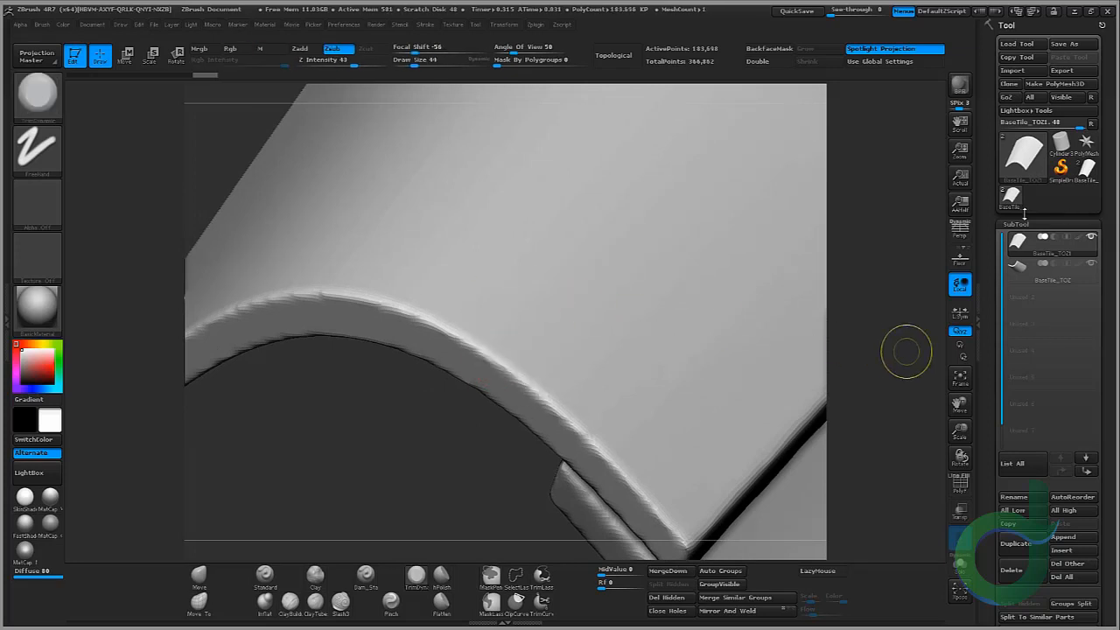
left_click(1017, 224)
left_click(1010, 337)
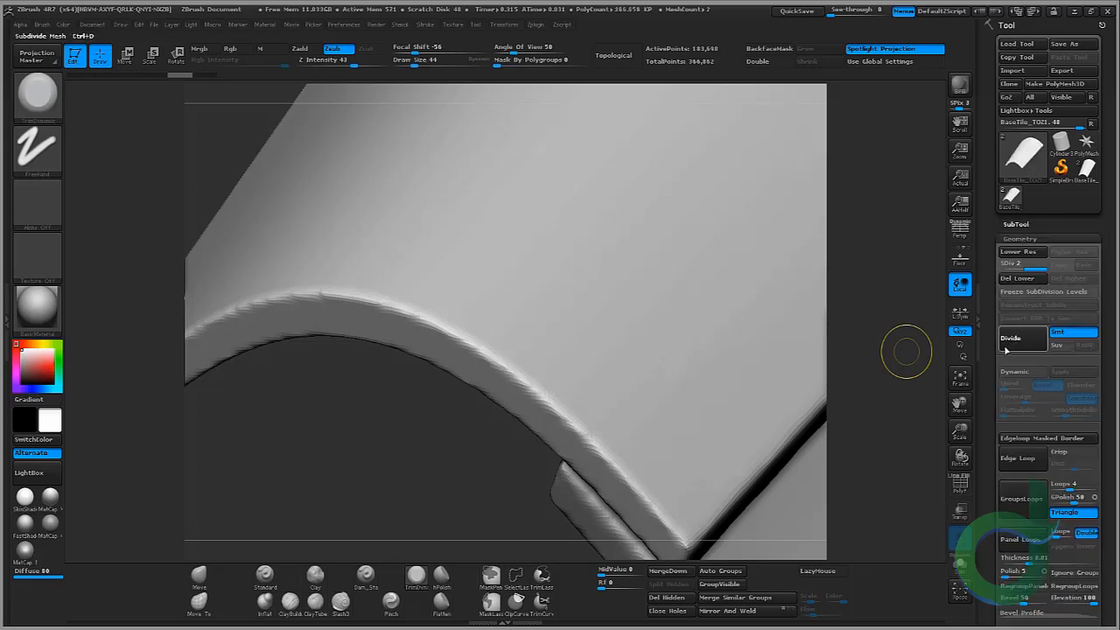
Step: Trim small chips along the tile's curved front edge with the TrimDynamic brush
left_click_drag(459, 332, 546, 412)
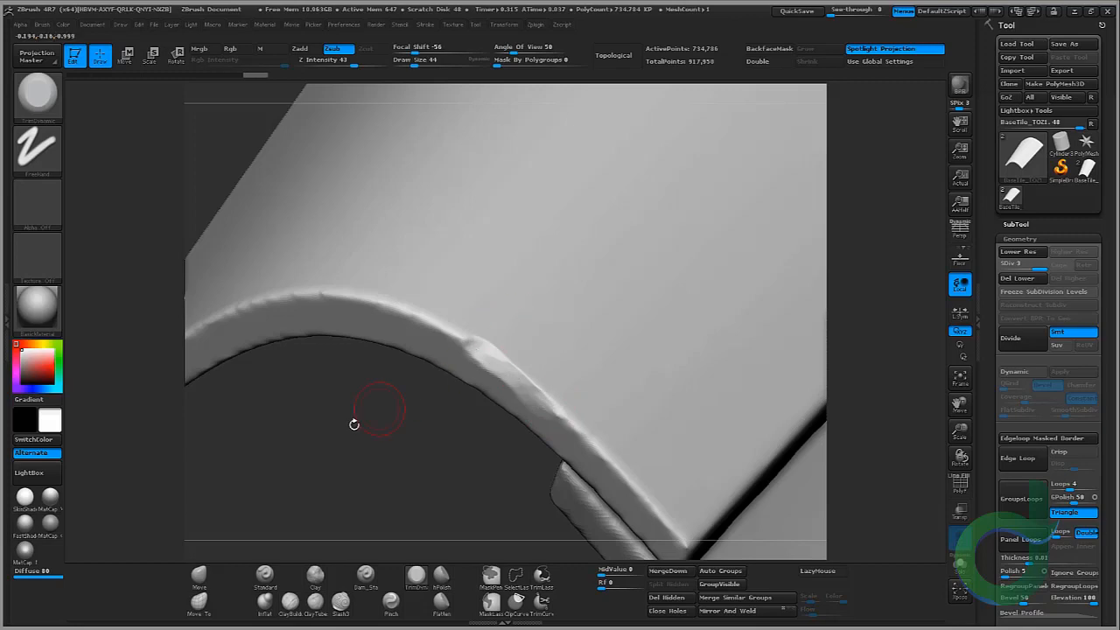
mouse_move(355, 423)
left_mouse_down()
mouse_move(342, 374)
mouse_move(393, 402)
mouse_move(412, 388)
mouse_move(374, 335)
mouse_move(465, 285)
left_mouse_up()
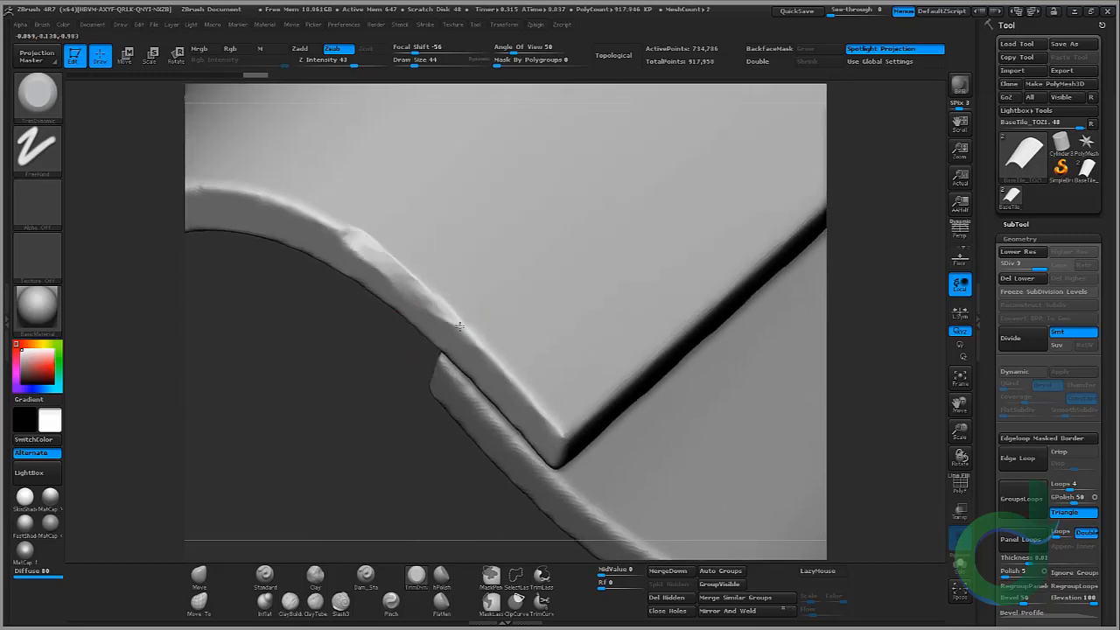
left_click_drag(460, 326, 512, 377)
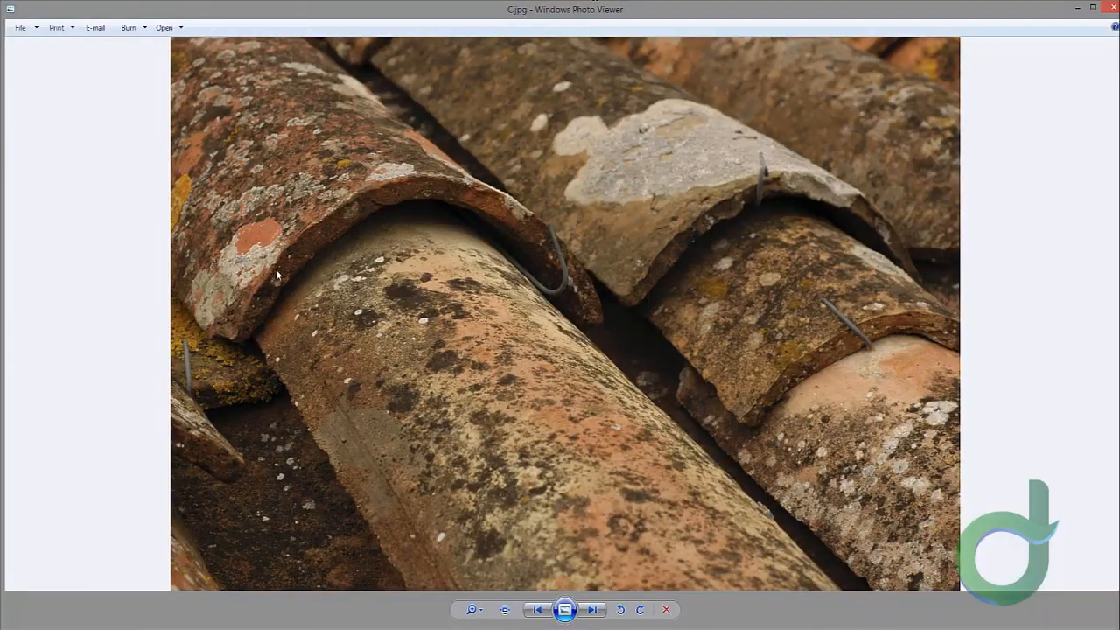
Step: Examine the reference photo of weathered roof tiles for edge damage
scroll(276, 274, "up", 1)
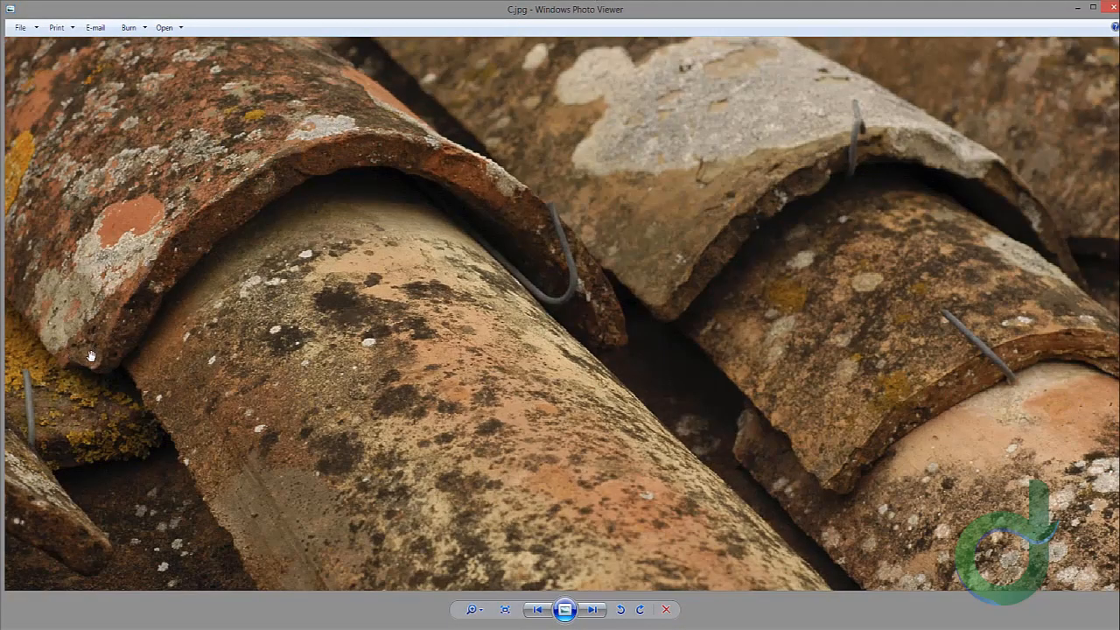
left_click_drag(603, 261, 587, 268)
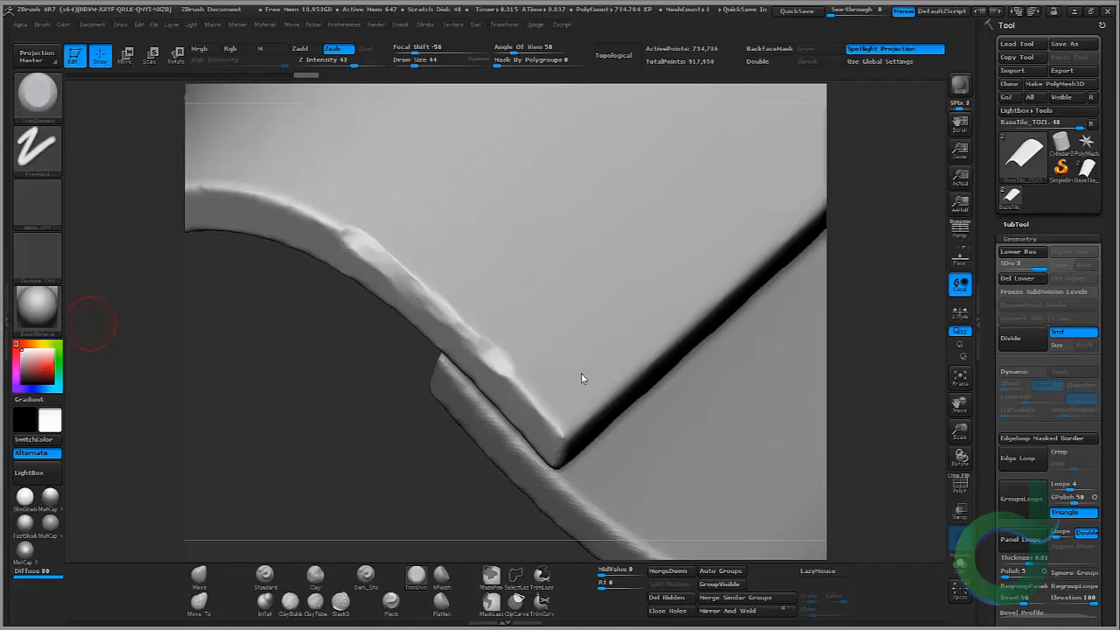
mouse_move(319, 373)
left_mouse_down()
mouse_move(334, 386)
mouse_move(319, 375)
left_mouse_up()
mouse_move(539, 242)
right_mouse_down("ctrl")
mouse_move(499, 288)
mouse_move(651, 350)
right_mouse_up("ctrl")
left_click_drag(557, 286, 448, 262)
right_click_drag(446, 263, 530, 259)
mouse_move(509, 262)
left_mouse_down()
mouse_move(405, 271)
mouse_move(374, 303)
left_mouse_up()
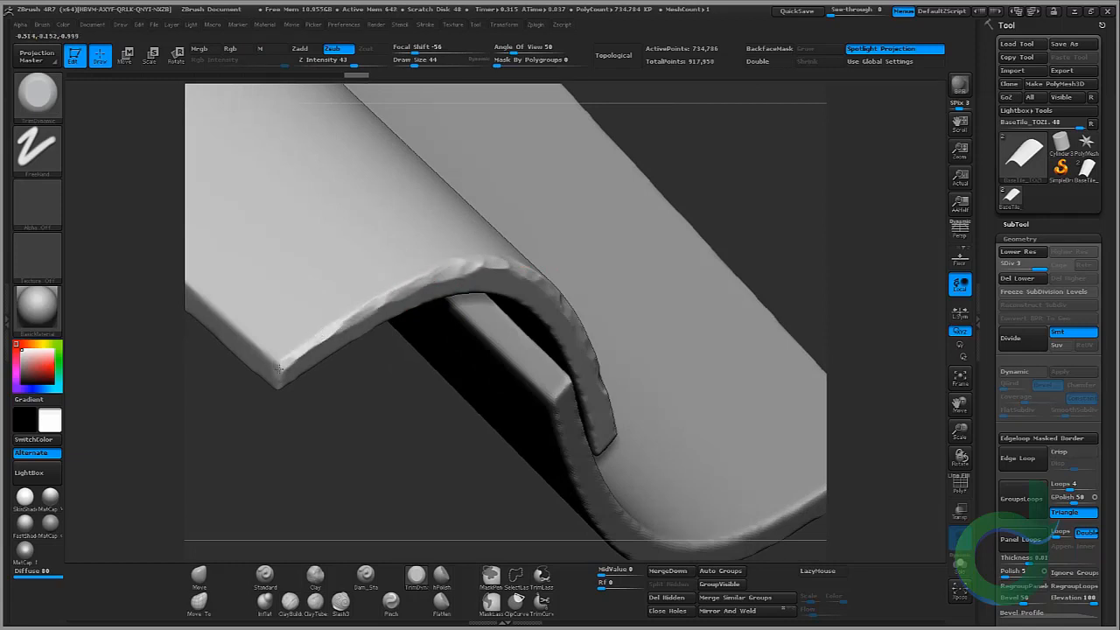
Step: Chip and break up the tile's curved end edge and its corners with TrimDynamic strokes
left_click_drag(289, 361, 277, 381)
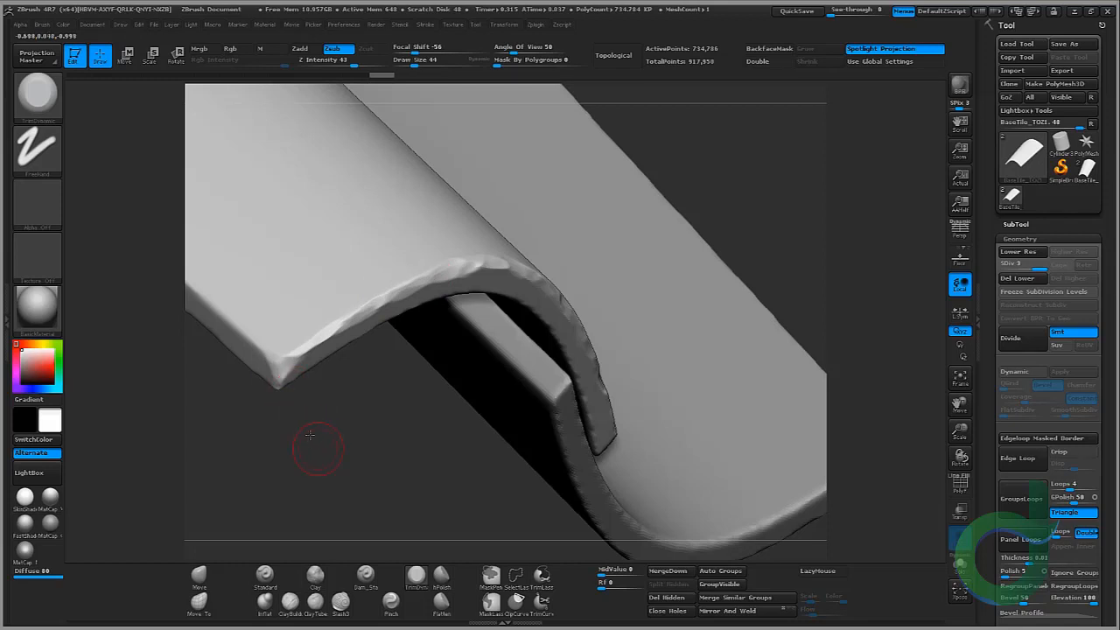
left_click_drag(312, 437, 313, 303)
left_click_drag(286, 371, 280, 378)
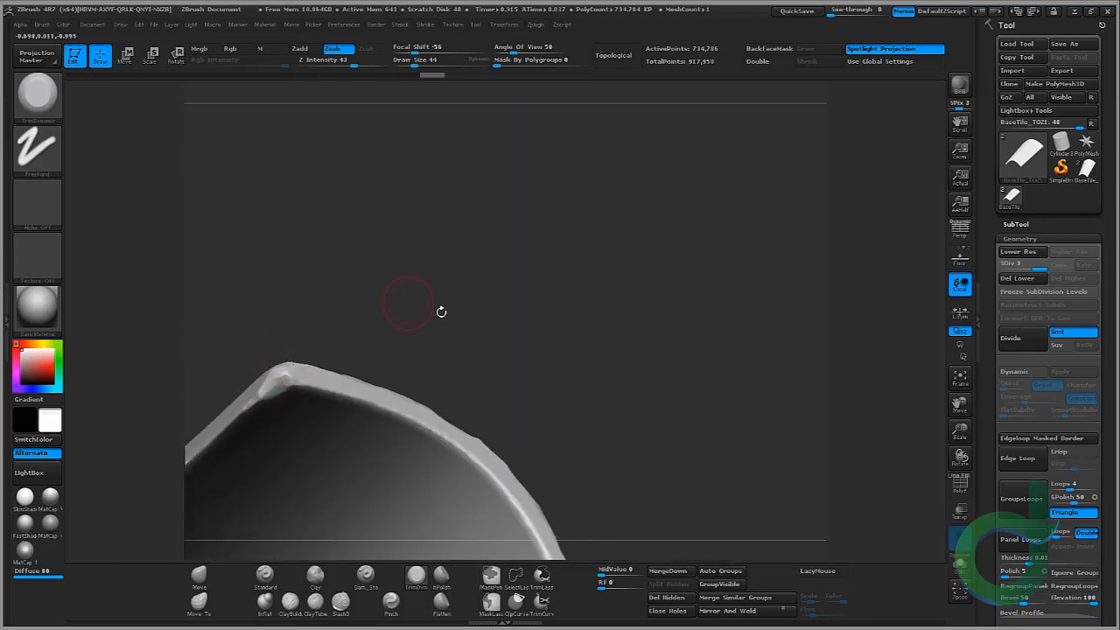
left_click_drag(440, 310, 357, 237)
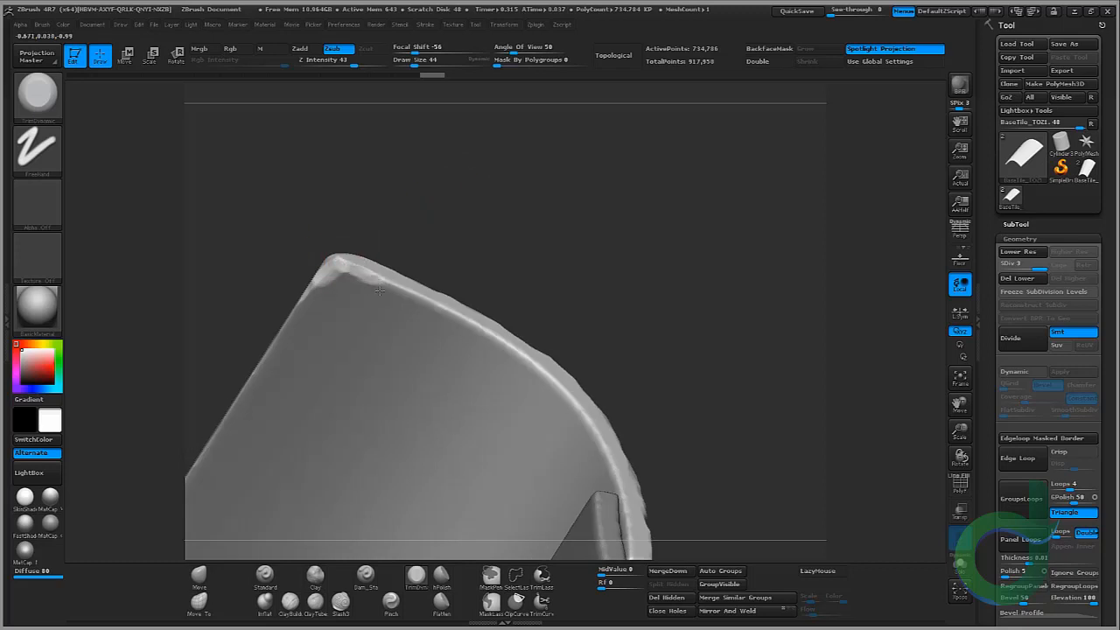
left_click_drag(469, 234, 451, 252)
left_click_drag(407, 285, 488, 326)
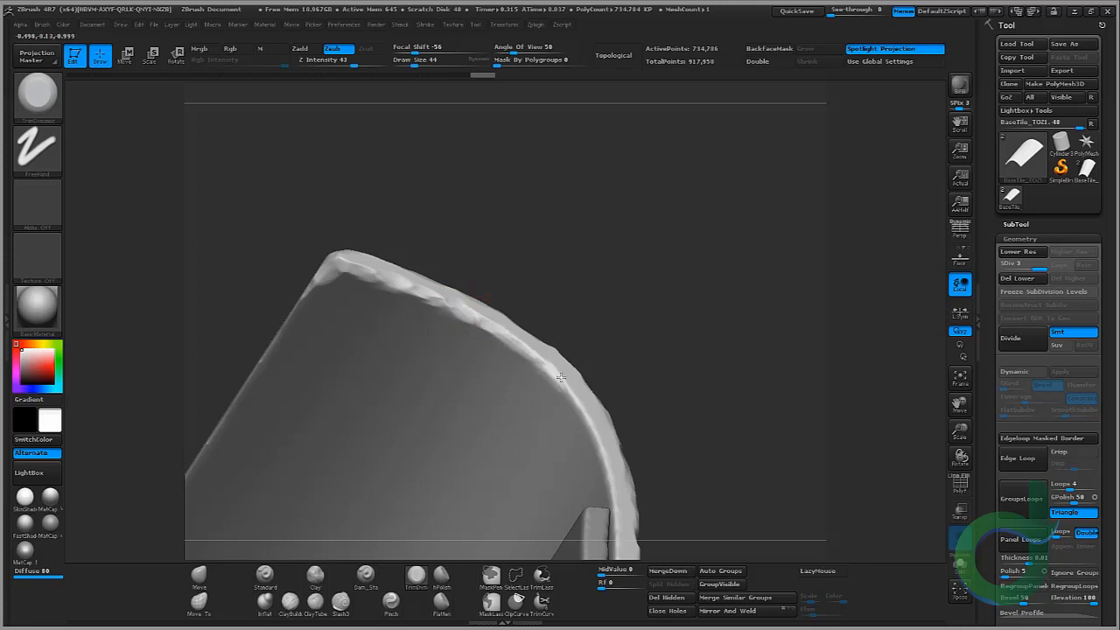
left_click_drag(573, 399, 576, 403)
left_click_drag(605, 447, 607, 450)
mouse_move(716, 383)
left_mouse_down()
mouse_move(720, 427)
mouse_move(668, 287)
mouse_move(663, 297)
left_mouse_up()
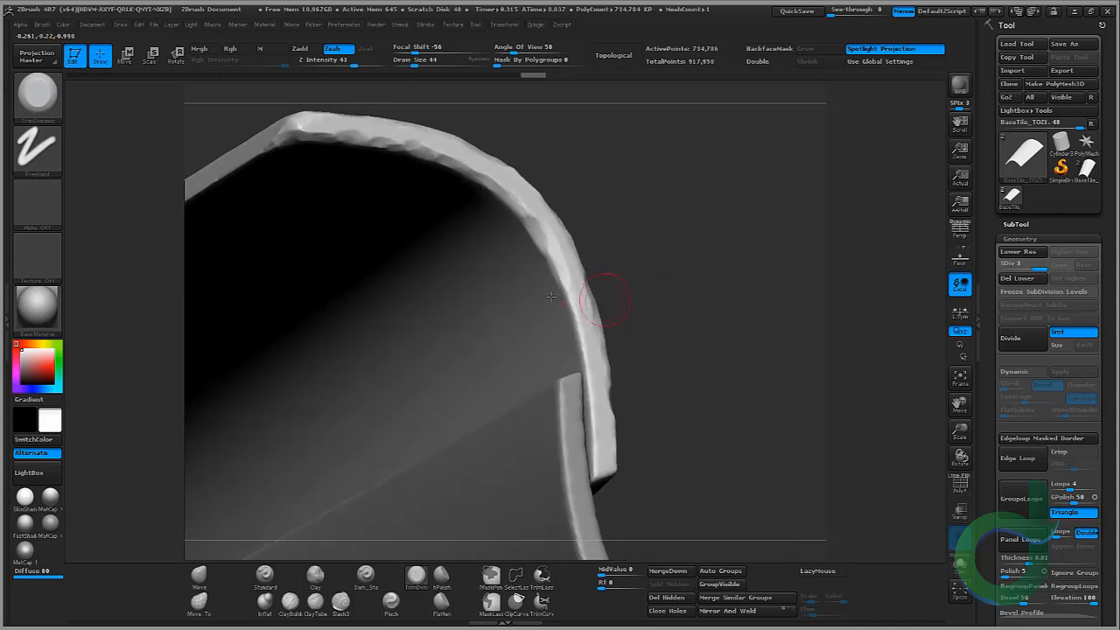
left_click_drag(574, 328, 589, 368)
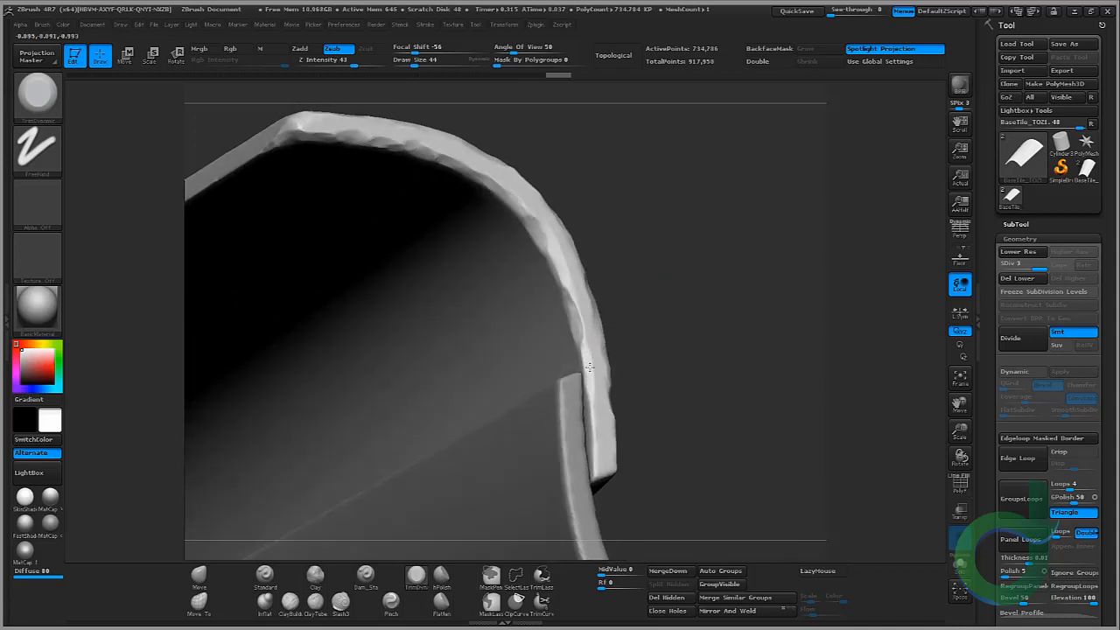
left_click_drag(599, 458, 600, 473)
left_click_drag(668, 429, 614, 403)
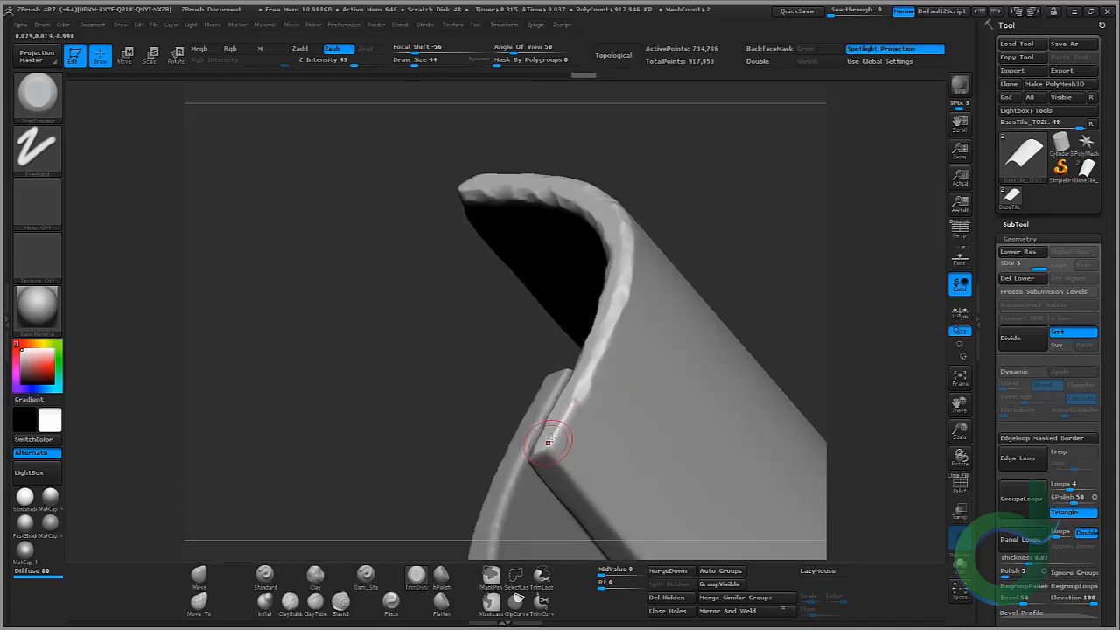
left_click_drag(552, 442, 573, 416)
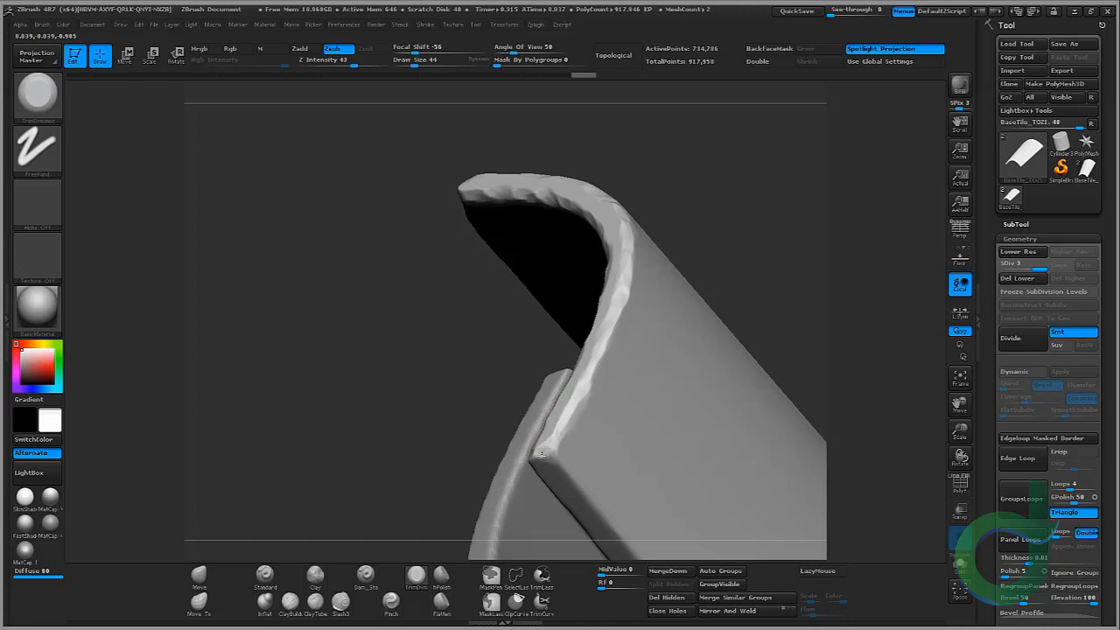
left_click_drag(542, 454, 539, 456)
left_click_drag(465, 363, 484, 355)
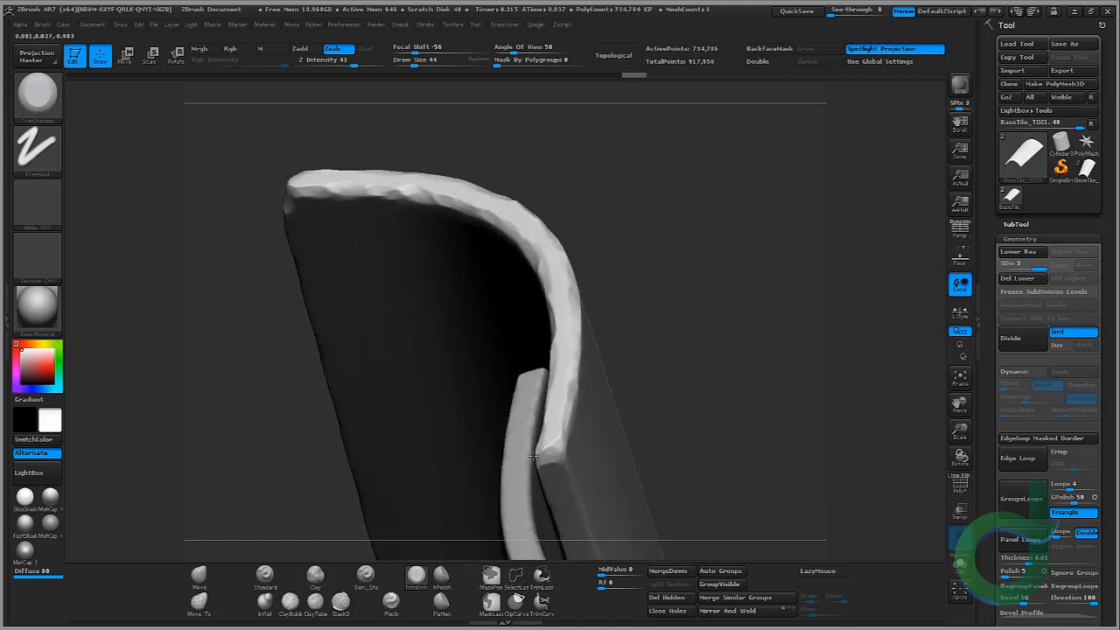
left_click_drag(549, 446, 553, 447)
Step: Trim irregular chips along the tile's long side edges and the far curved end
mouse_move(741, 179)
left_mouse_down()
mouse_move(718, 183)
mouse_move(700, 253)
left_mouse_up()
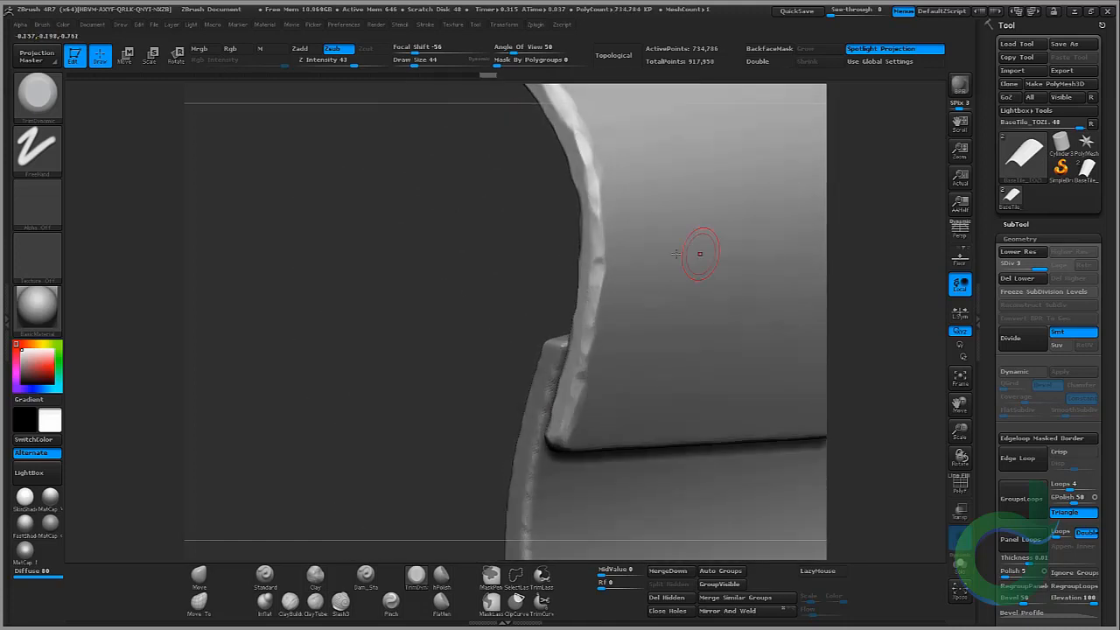
mouse_move(345, 263)
left_mouse_down("alt")
mouse_move(343, 458)
mouse_move(350, 304)
mouse_move(335, 275)
mouse_move(384, 266)
mouse_move(444, 409)
mouse_move(382, 367)
mouse_move(393, 430)
left_mouse_up("alt")
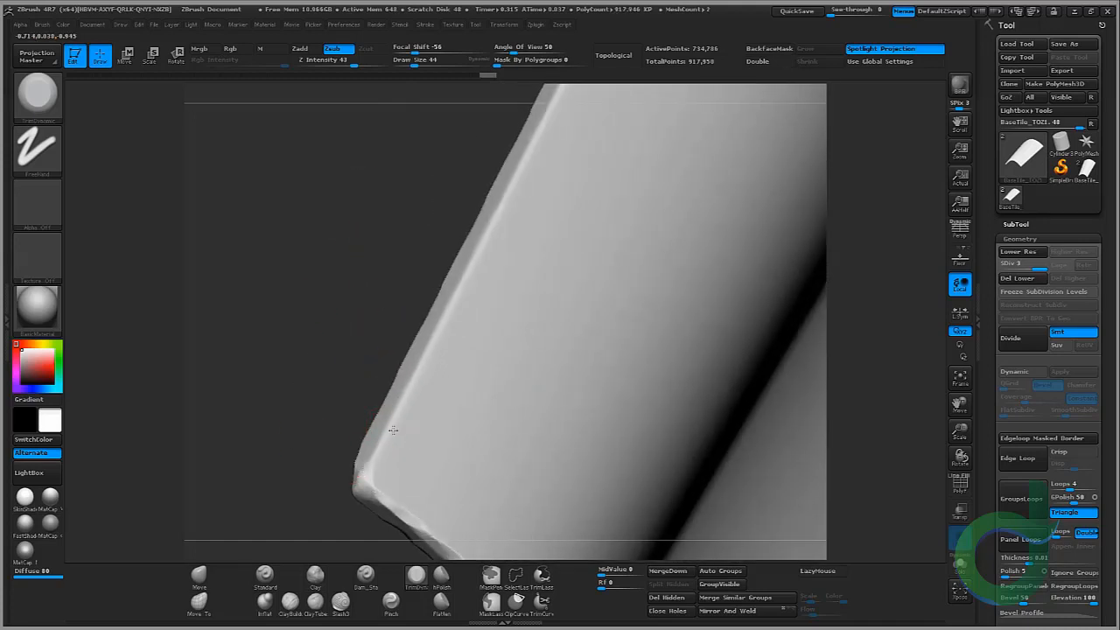
mouse_move(431, 326)
left_mouse_down()
mouse_move(412, 237)
mouse_move(380, 307)
mouse_move(394, 398)
mouse_move(433, 440)
mouse_move(455, 329)
mouse_move(483, 273)
left_mouse_up()
left_click_drag(403, 255, 408, 273)
left_click_drag(444, 381, 474, 318)
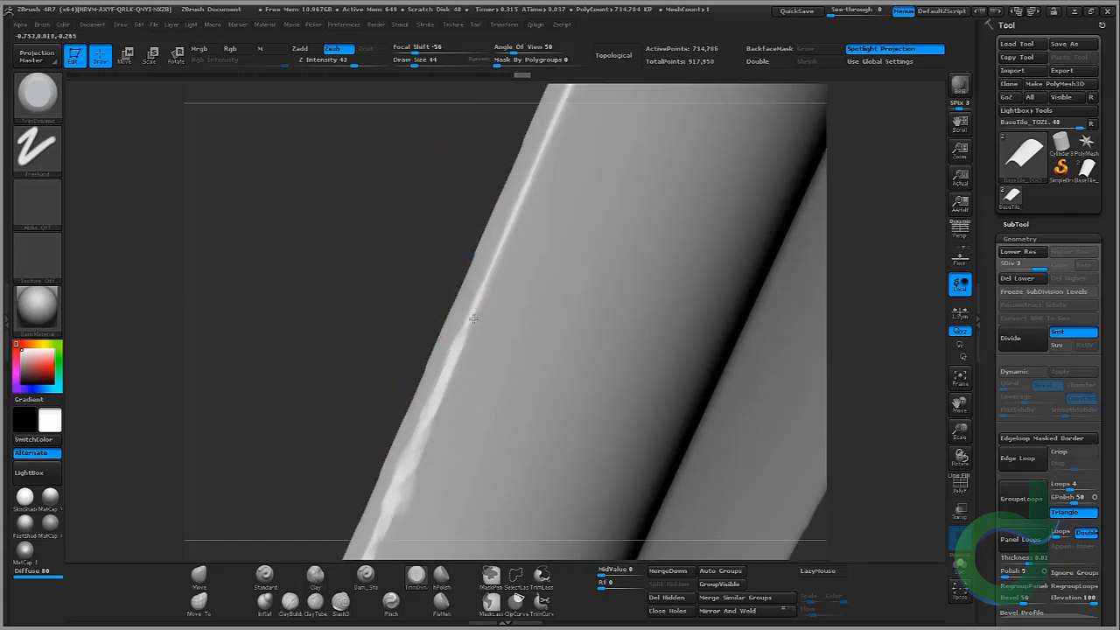
left_click_drag(488, 276, 492, 262)
left_click_drag(409, 249, 415, 266)
left_click_drag(458, 338, 518, 206)
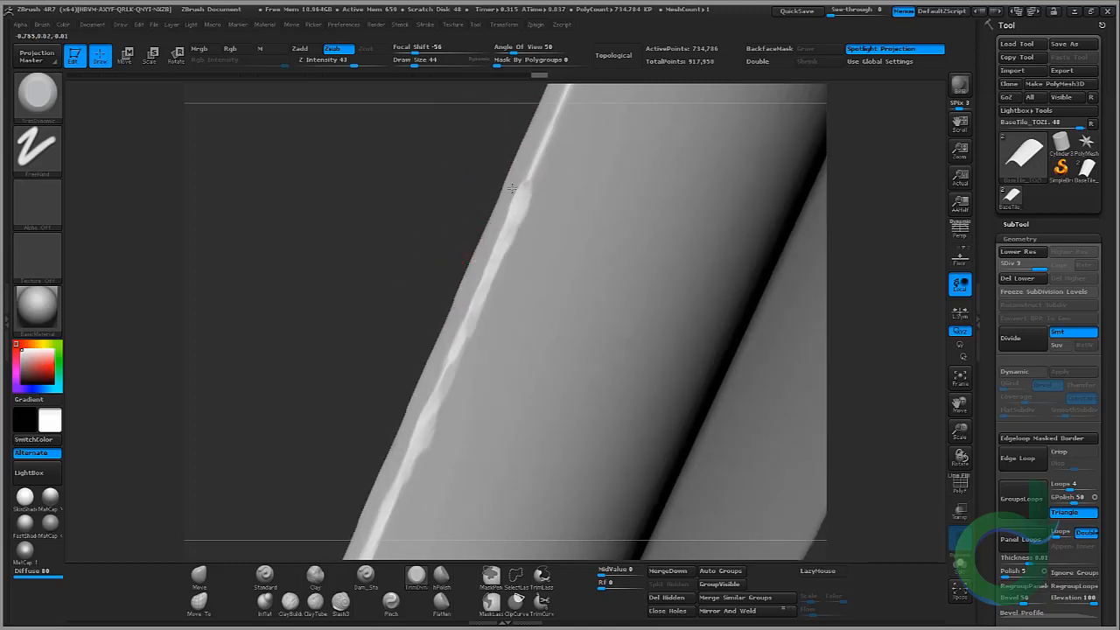
left_click_drag(446, 184, 351, 350, "alt")
left_click_drag(440, 342, 460, 298)
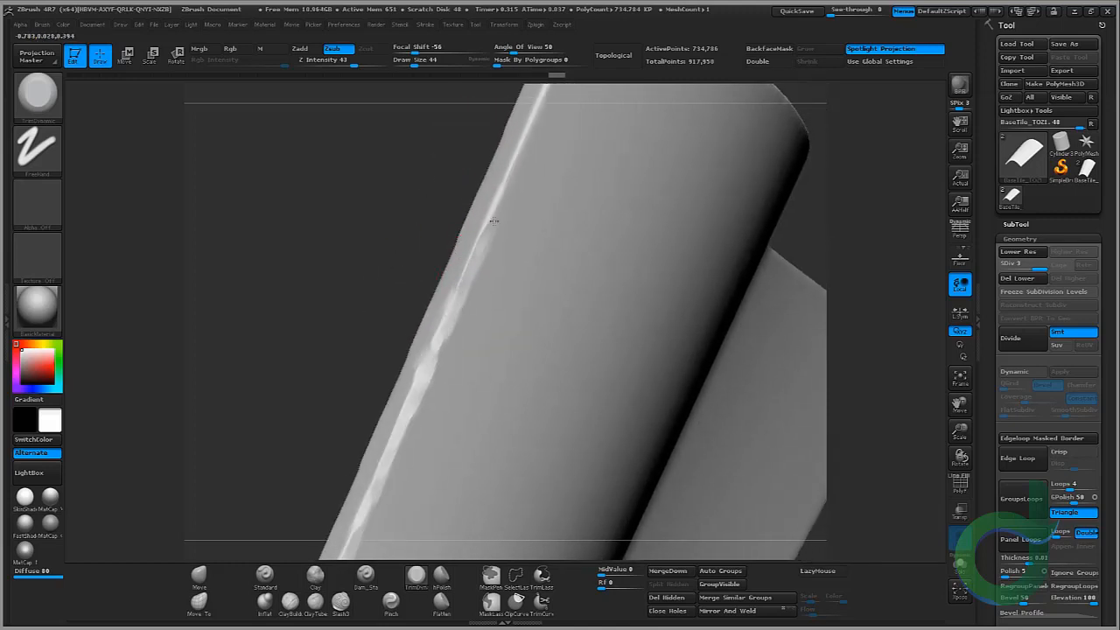
mouse_move(438, 163)
left_mouse_down()
mouse_move(438, 245)
mouse_move(483, 250)
mouse_move(474, 264)
left_mouse_up()
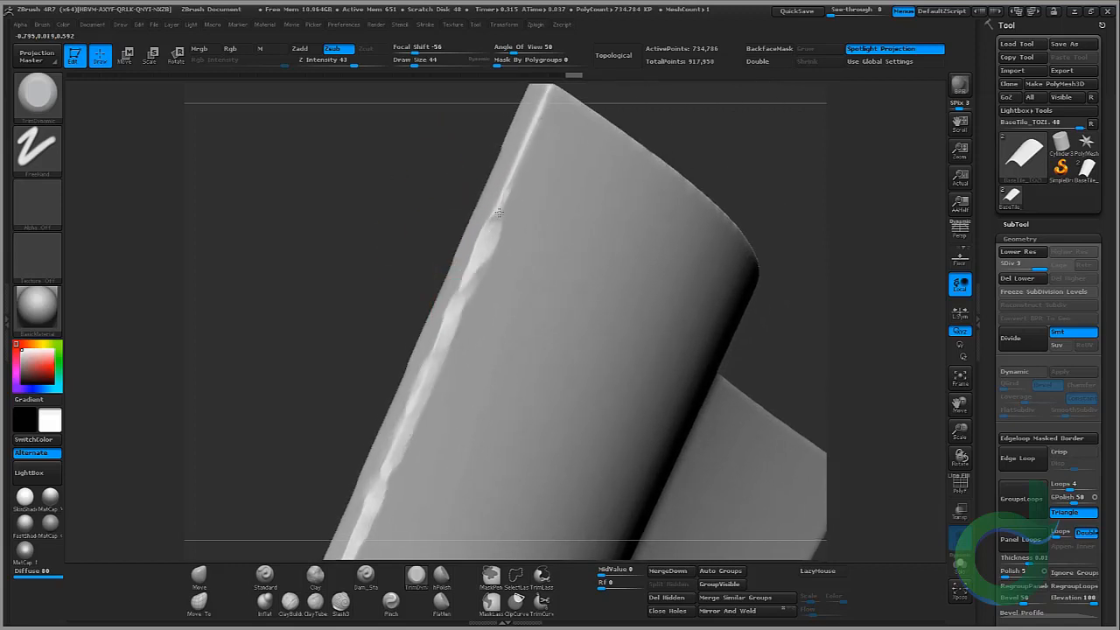
left_click_drag(414, 163, 390, 263, "alt")
left_click_drag(420, 166, 436, 262)
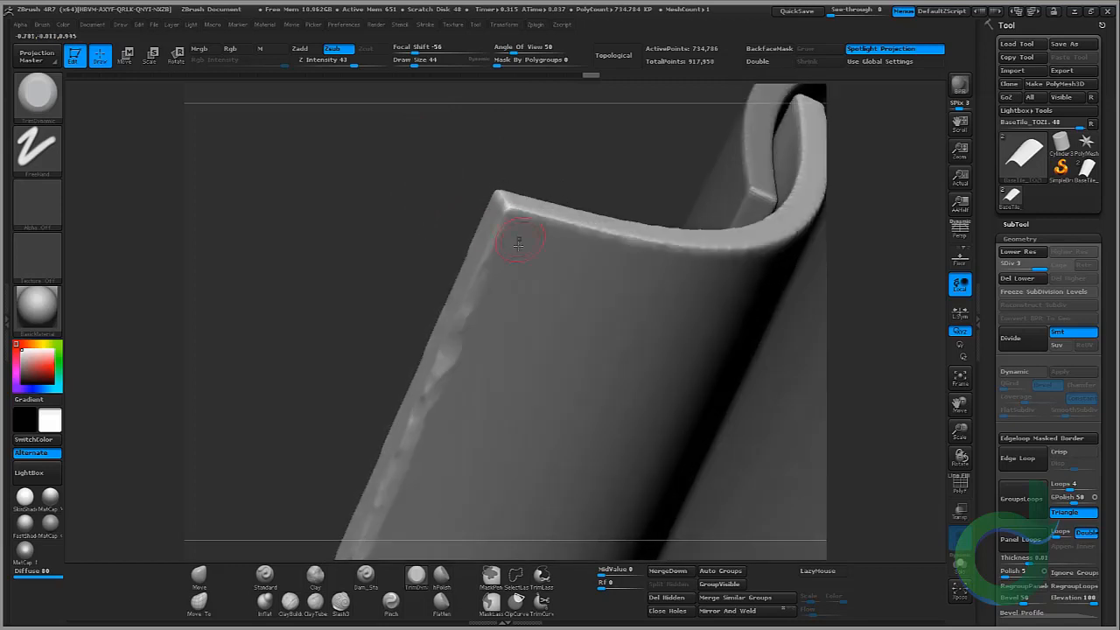
mouse_move(493, 238)
left_mouse_down()
mouse_move(509, 213)
mouse_move(529, 212)
left_mouse_up()
left_click_drag(472, 145, 627, 128)
left_click_drag(627, 128, 407, 161, "alt")
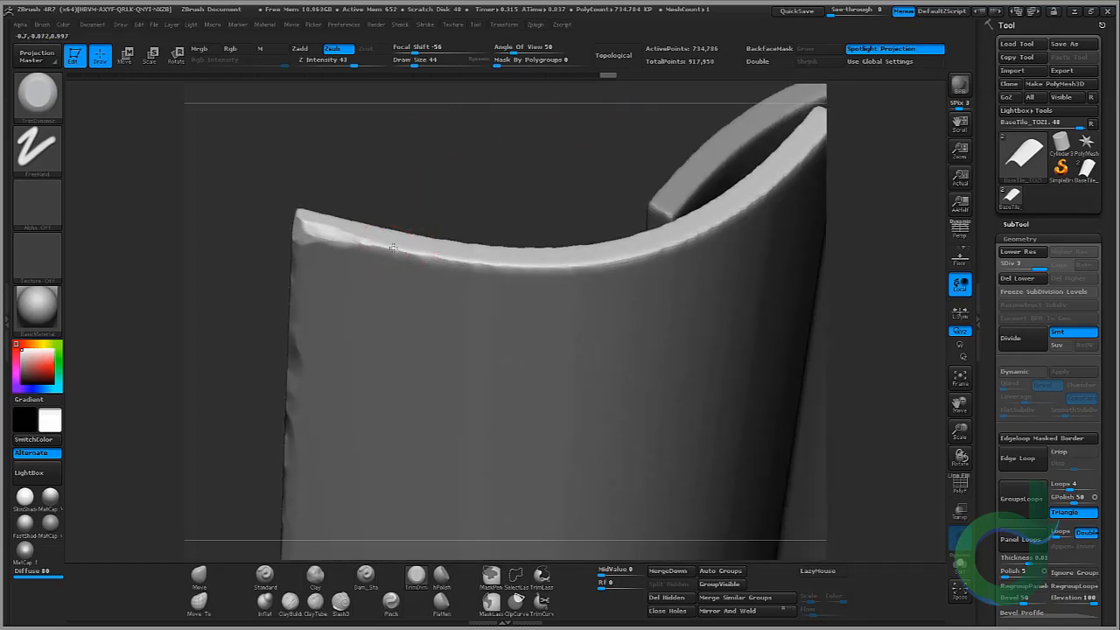
mouse_move(393, 248)
left_mouse_down()
mouse_move(468, 264)
mouse_move(588, 262)
left_mouse_up()
mouse_move(646, 140)
left_mouse_down("alt")
mouse_move(480, 181)
mouse_move(376, 193)
left_mouse_up("alt")
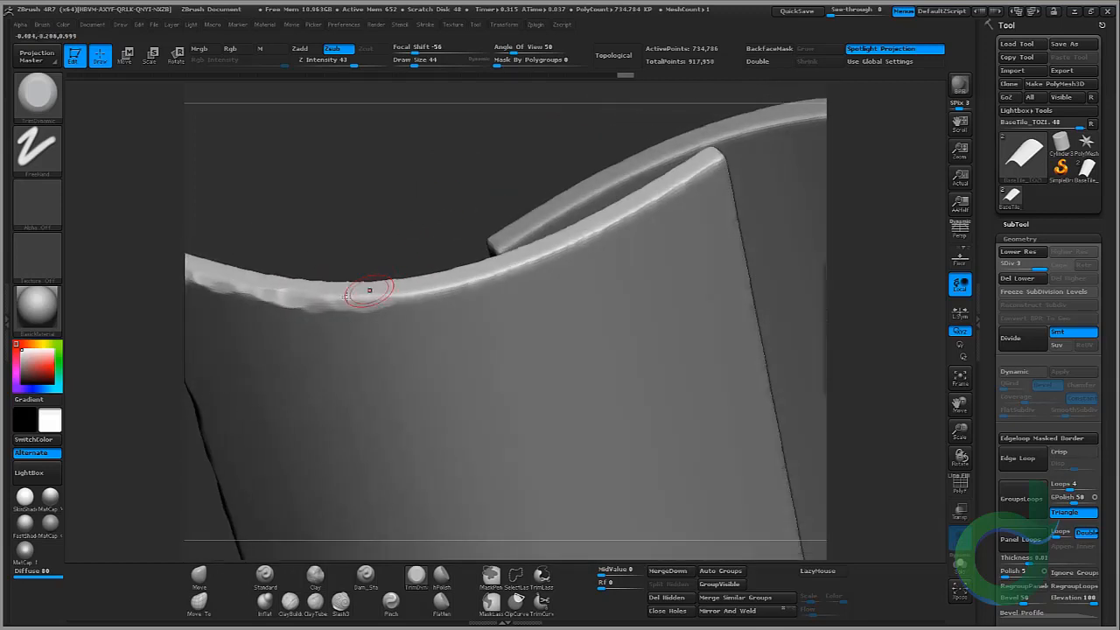
mouse_move(425, 289)
left_mouse_down()
mouse_move(577, 243)
mouse_move(560, 252)
mouse_move(702, 173)
left_mouse_up()
left_click_drag(551, 123, 563, 118)
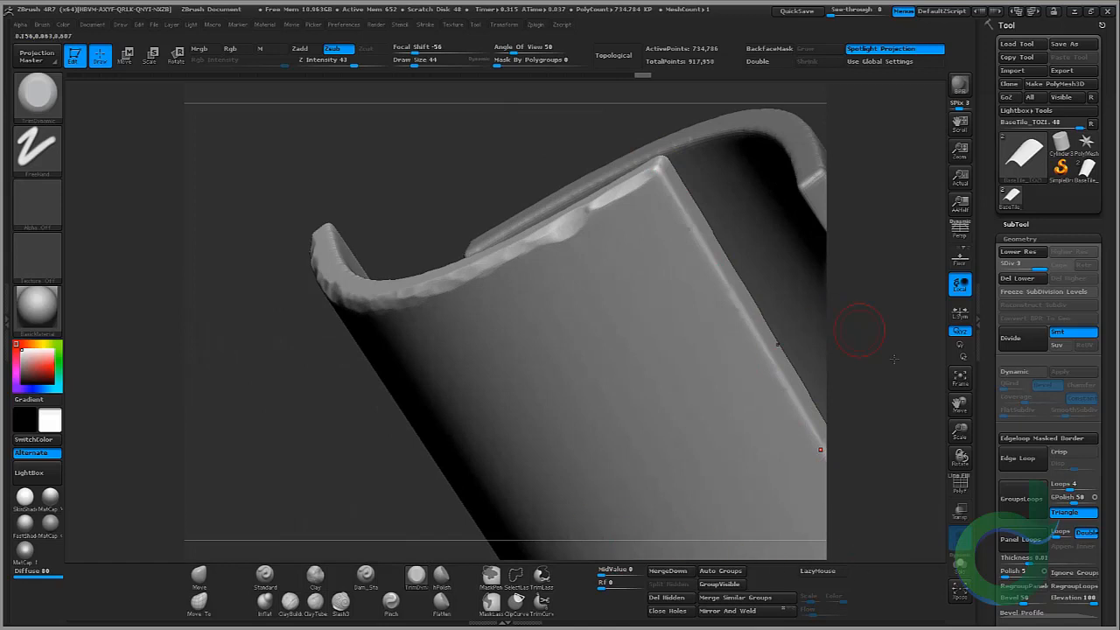
Step: Isolate the first tile to inspect its chipped edges, then show both tiles again
left_click(960, 564)
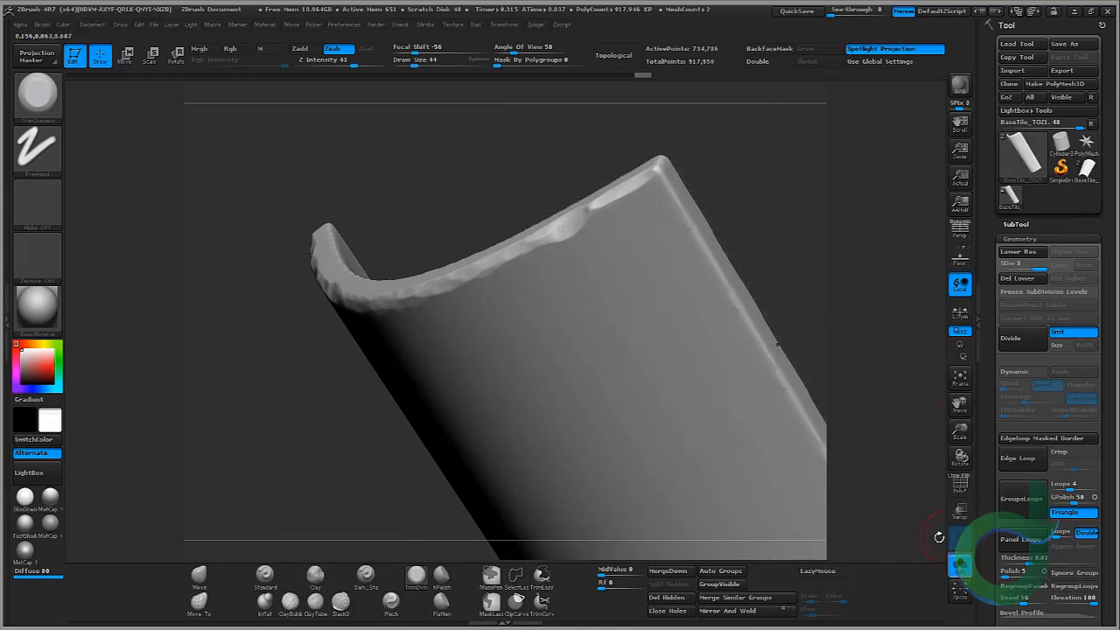
left_click_drag(725, 202, 521, 273)
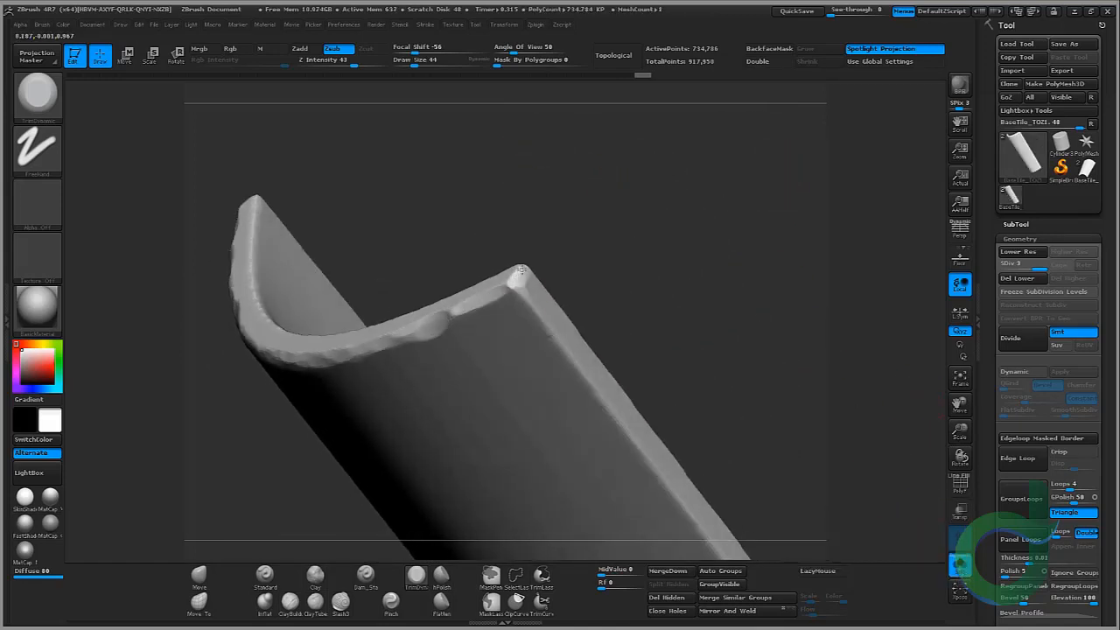
left_click(960, 565)
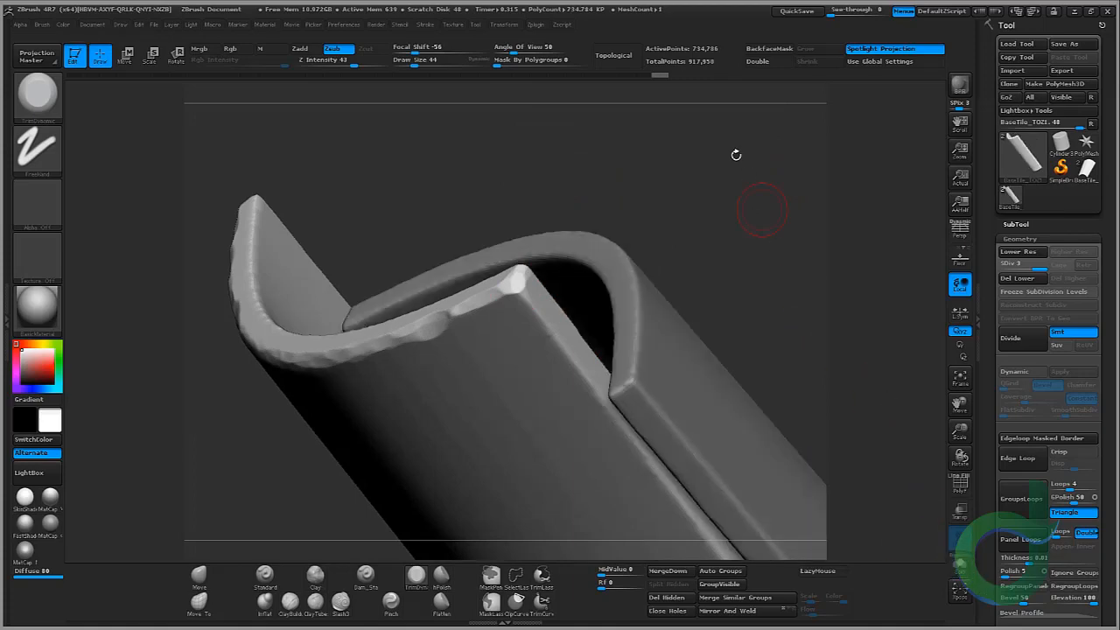
left_click_drag(735, 155, 455, 230)
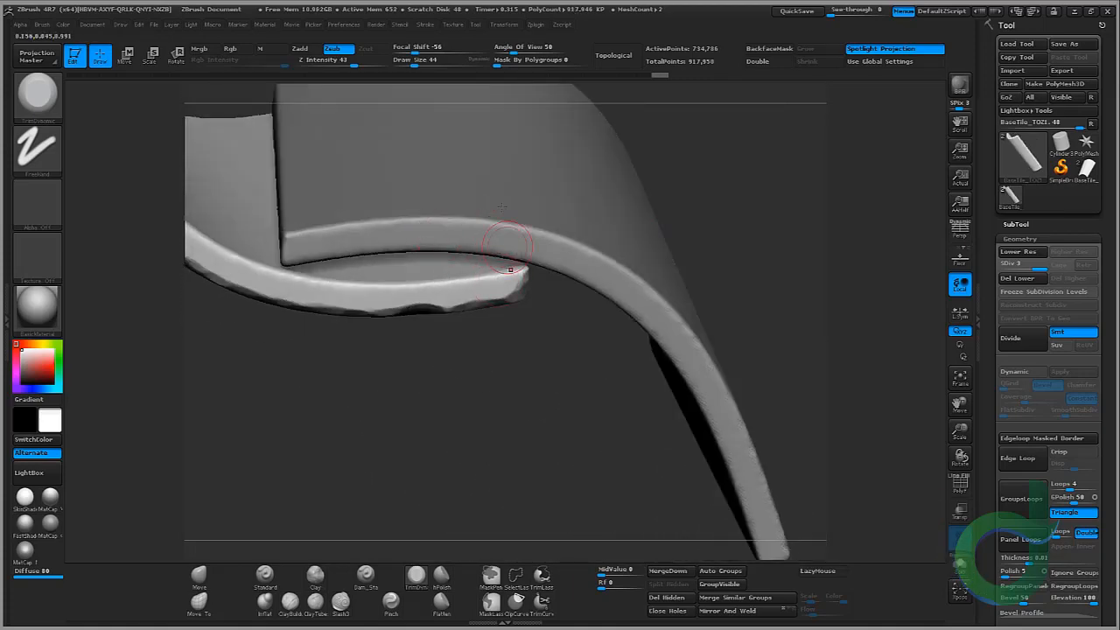
Step: Isolate the tile and chip its corner and long side edge with TrimDynamic strokes
left_click(960, 564)
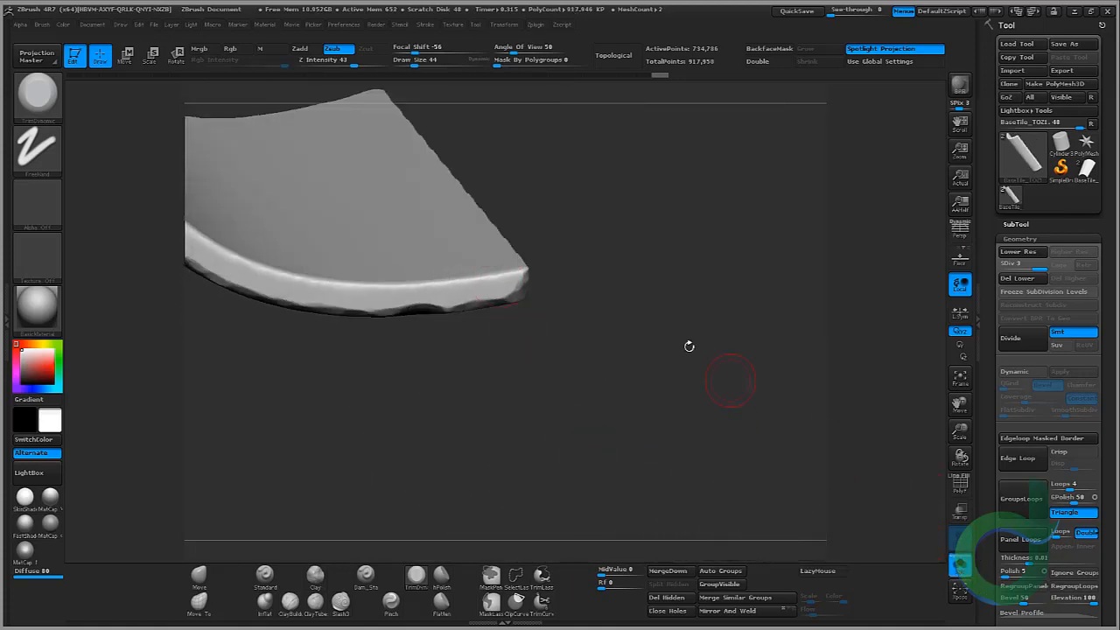
mouse_move(688, 345)
left_mouse_down()
mouse_move(608, 160)
mouse_move(515, 304)
left_mouse_up()
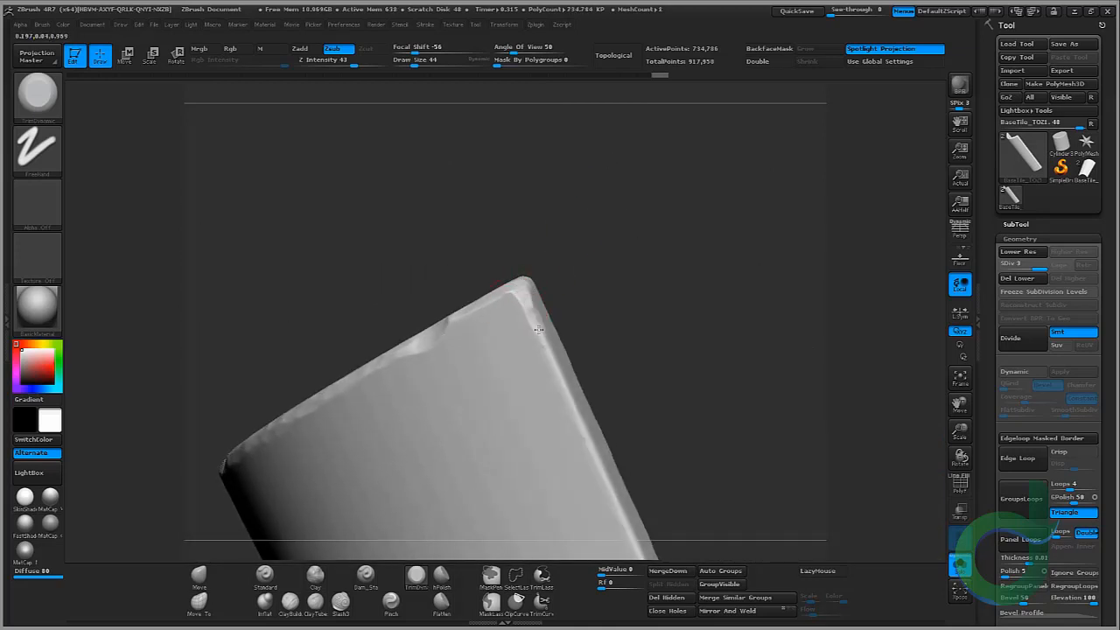
left_click_drag(569, 392, 587, 426)
mouse_move(635, 266)
left_mouse_down("alt")
mouse_move(610, 225)
mouse_move(569, 85)
left_mouse_up("alt")
left_click_drag(518, 238, 517, 254)
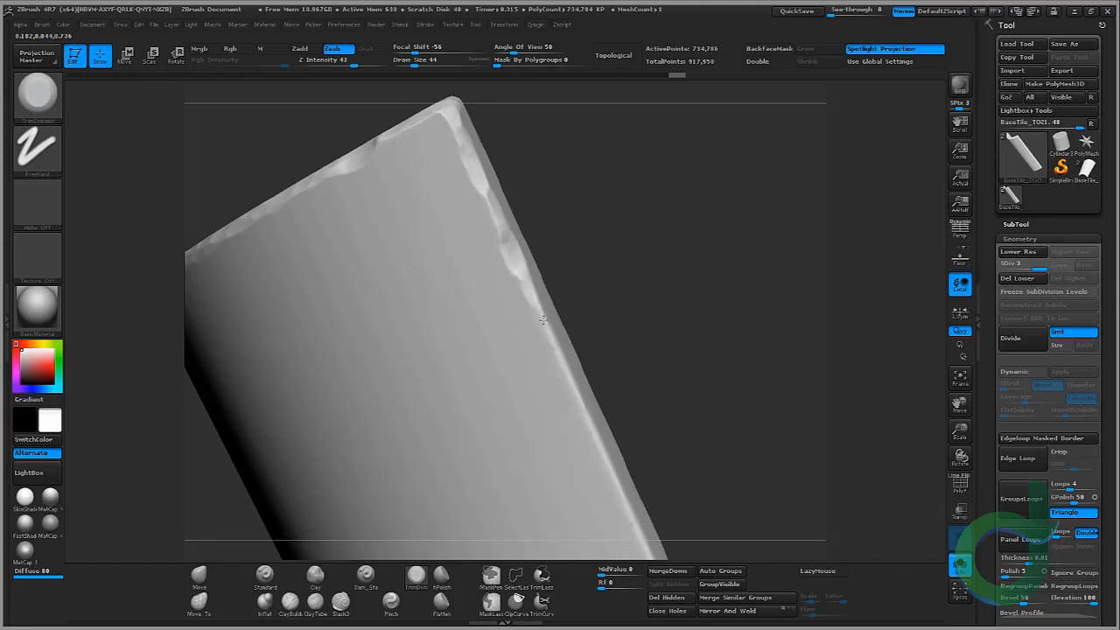
left_click_drag(671, 395, 490, 253, "alt")
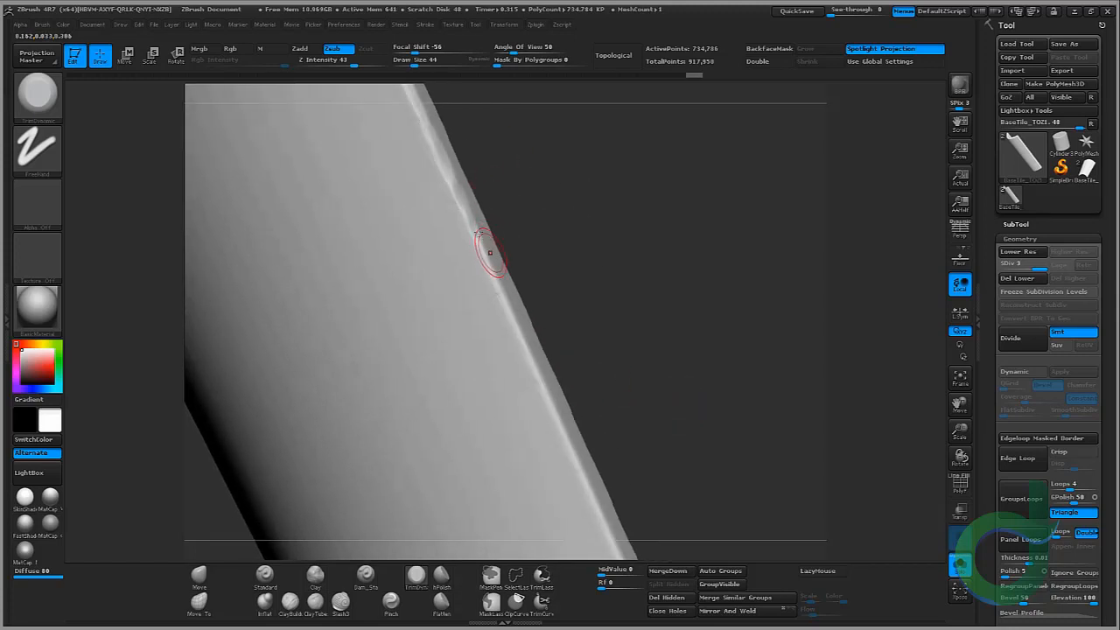
left_click_drag(506, 301, 505, 309)
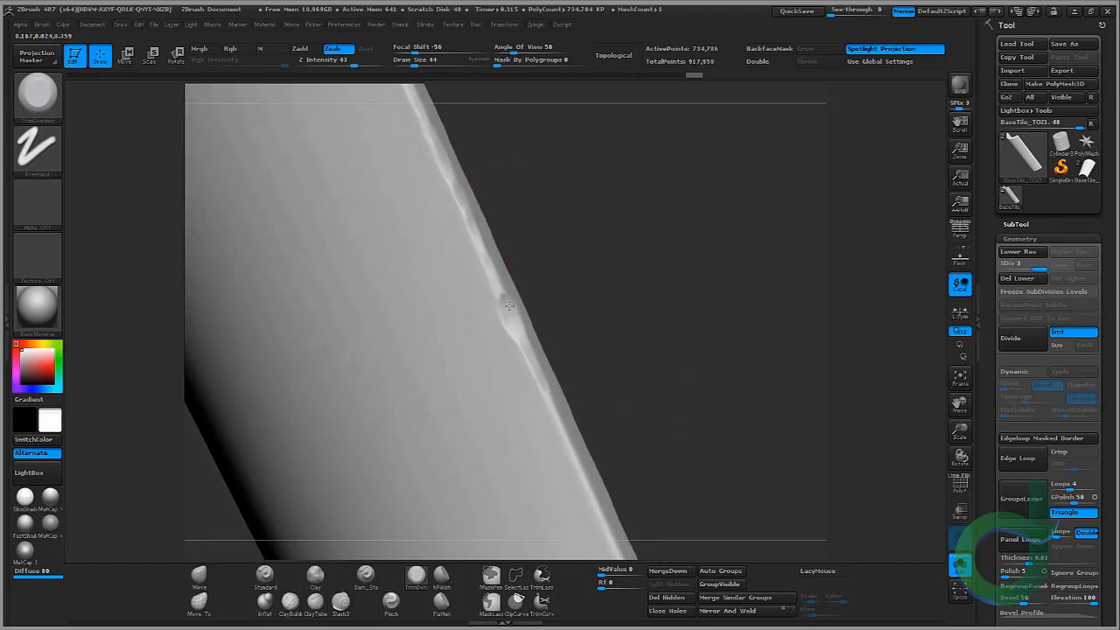
left_click_drag(542, 382, 558, 422)
left_click_drag(593, 384, 480, 140, "alt")
left_click_drag(451, 175, 474, 225)
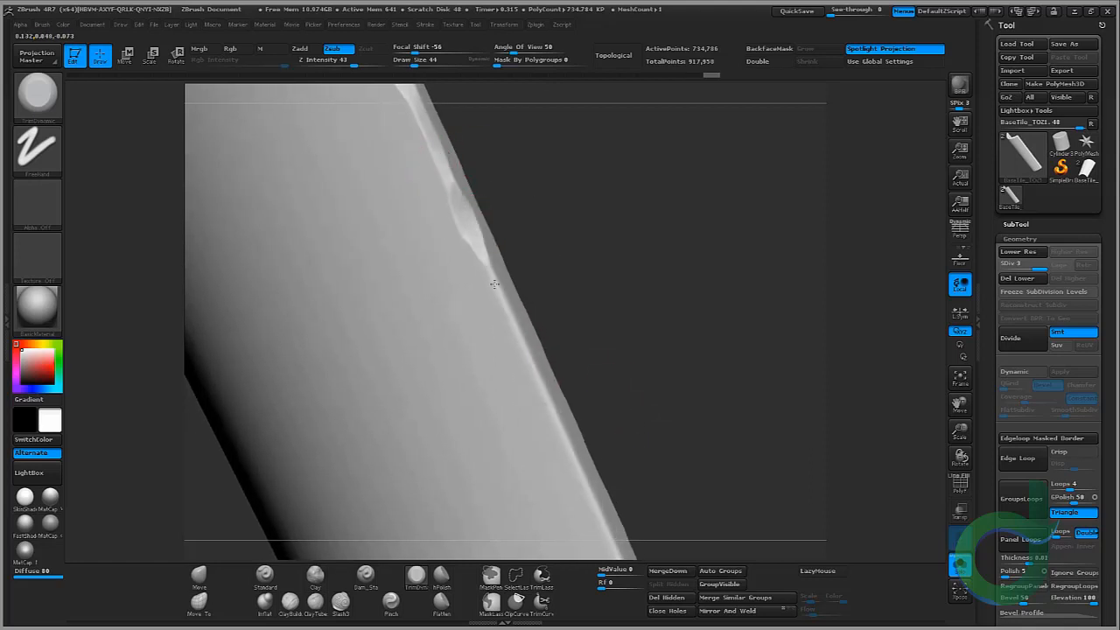
mouse_move(492, 287)
left_mouse_down()
mouse_move(519, 336)
mouse_move(520, 371)
left_mouse_up()
left_click_drag(582, 325, 545, 157, "alt")
left_click_drag(505, 208, 514, 227)
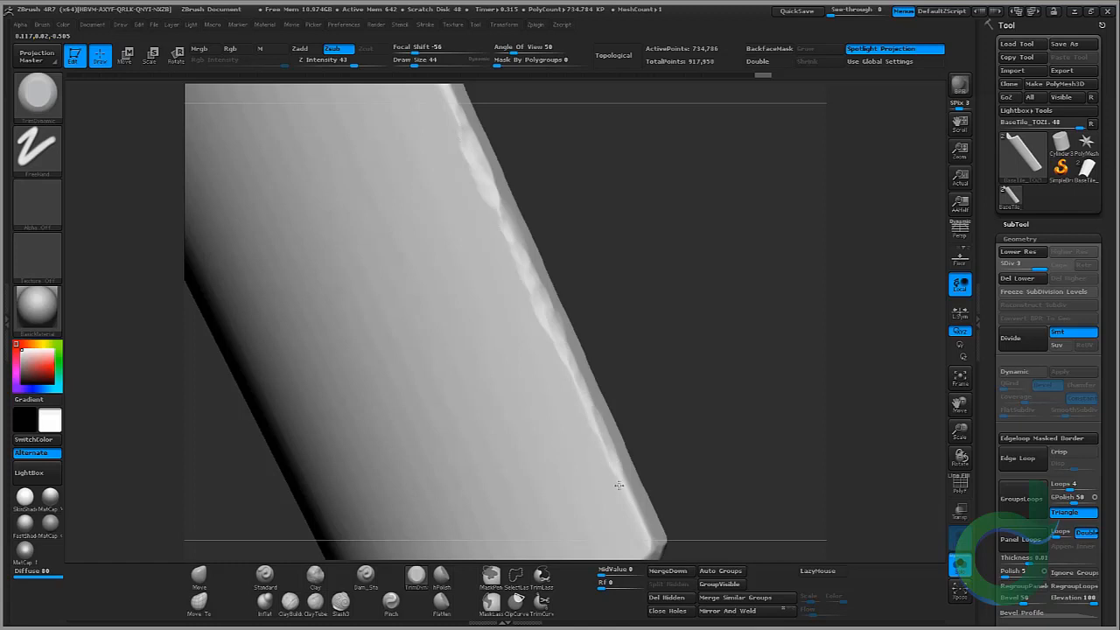
left_click_drag(618, 485, 568, 328, "alt")
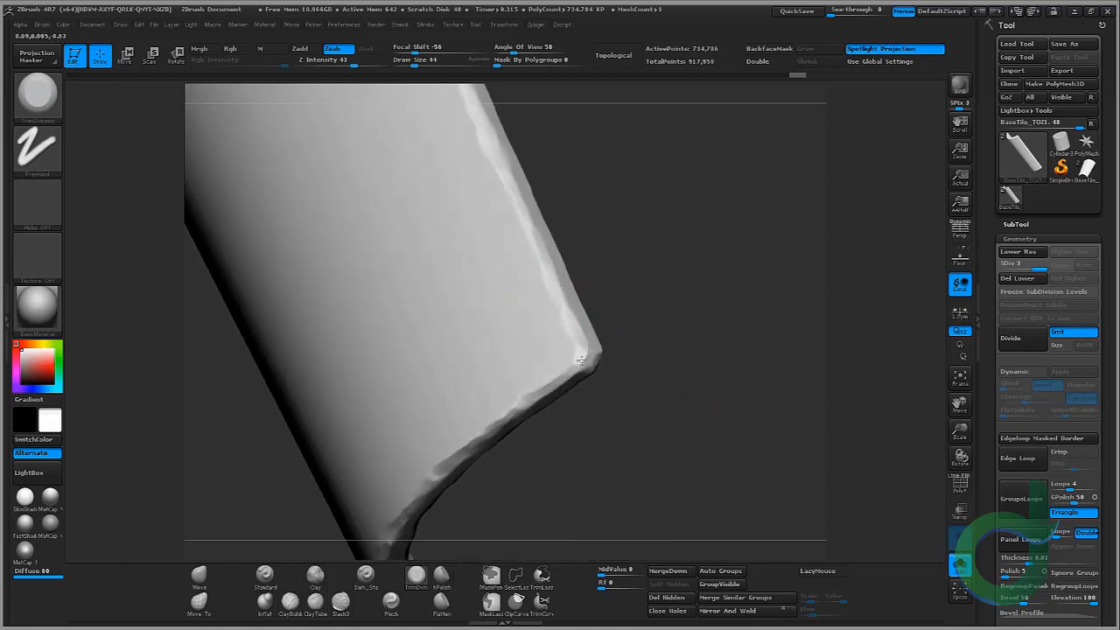
left_click_drag(554, 254, 542, 337)
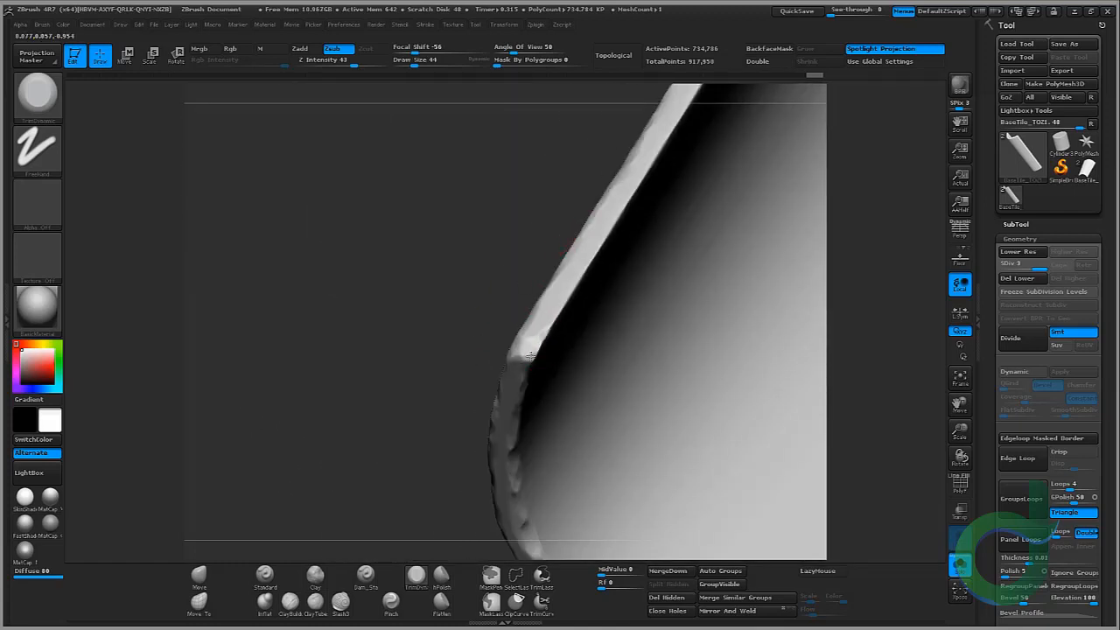
Step: Chip along the tile's upper long edge and its far corner with TrimDynamic strokes
mouse_move(500, 247)
left_mouse_down()
mouse_move(508, 302)
mouse_move(367, 292)
left_mouse_up()
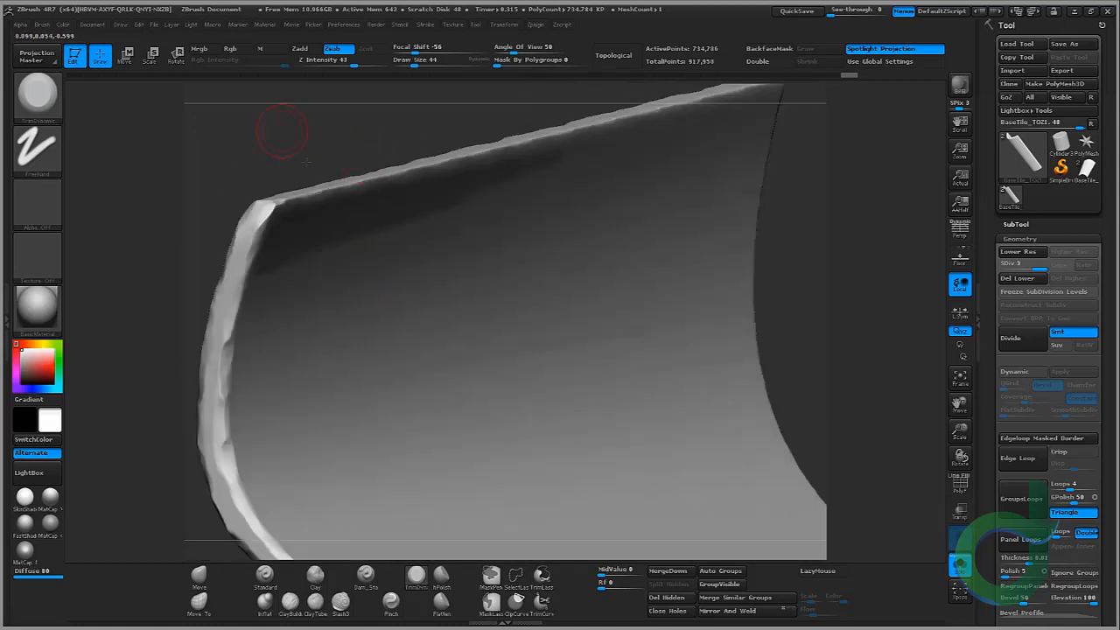
left_click_drag(307, 162, 250, 320)
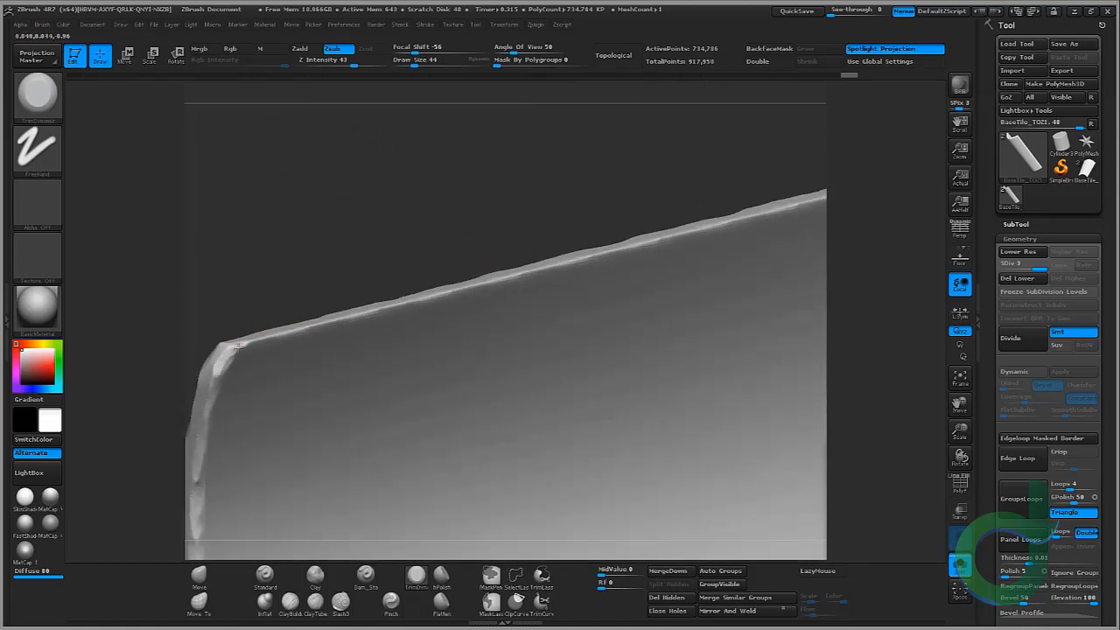
mouse_move(283, 242)
left_mouse_down()
mouse_move(295, 198)
mouse_move(475, 161)
mouse_move(487, 210)
mouse_move(361, 230)
mouse_move(301, 337)
left_mouse_up()
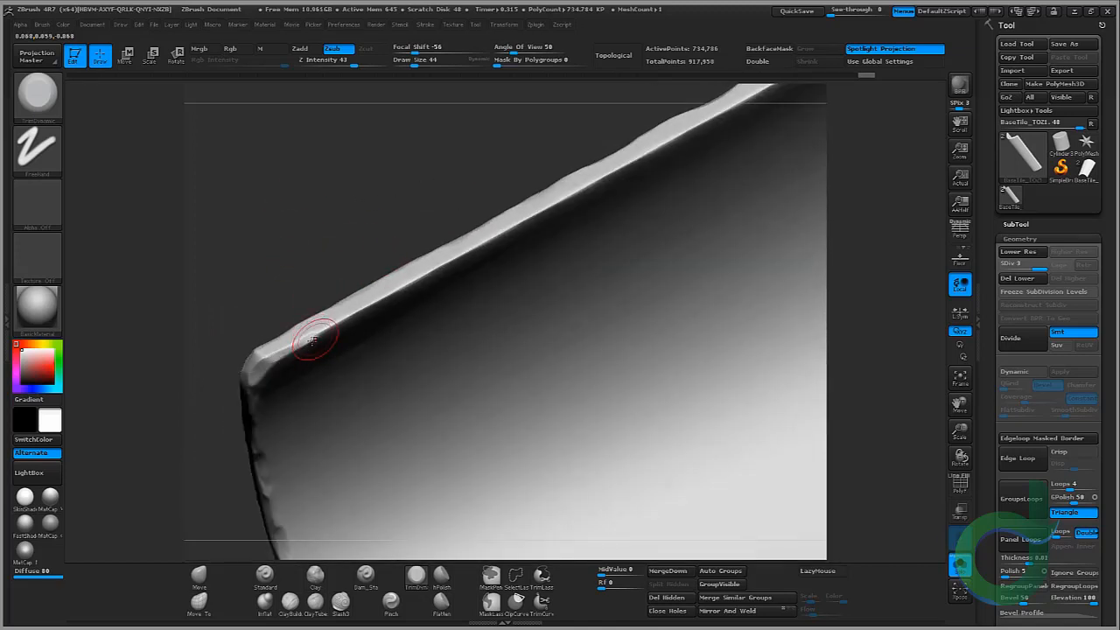
mouse_move(429, 289)
left_mouse_down()
mouse_move(409, 282)
mouse_move(376, 297)
left_mouse_up()
left_click_drag(421, 185, 298, 253)
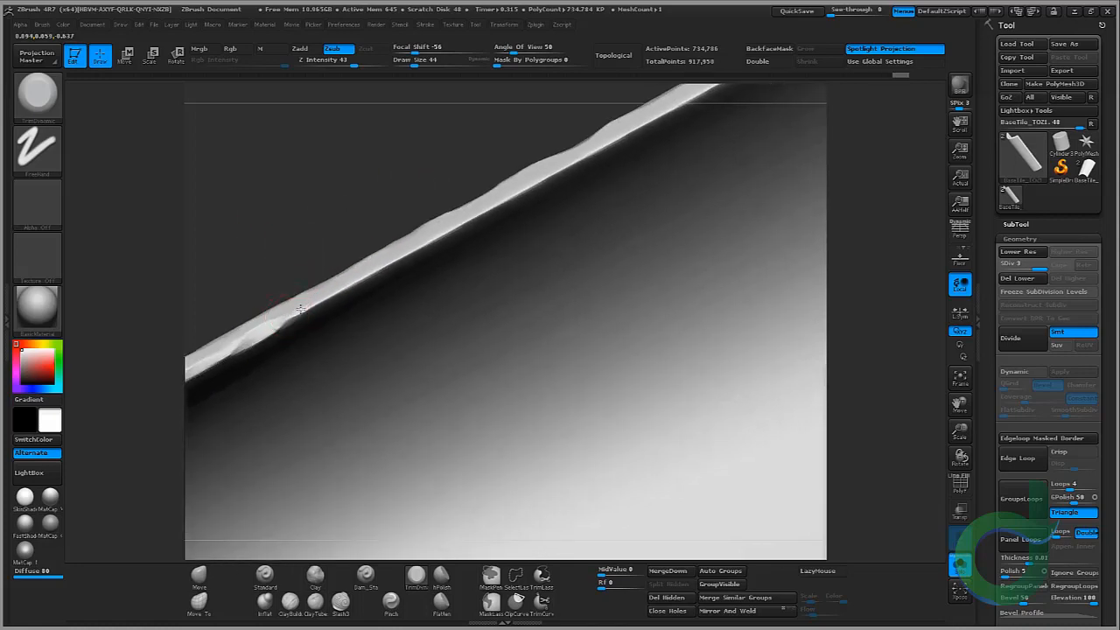
mouse_move(393, 170)
left_mouse_down()
mouse_move(408, 190)
mouse_move(410, 257)
mouse_move(390, 270)
mouse_move(520, 205)
left_mouse_up()
left_click_drag(572, 125, 420, 194, "alt")
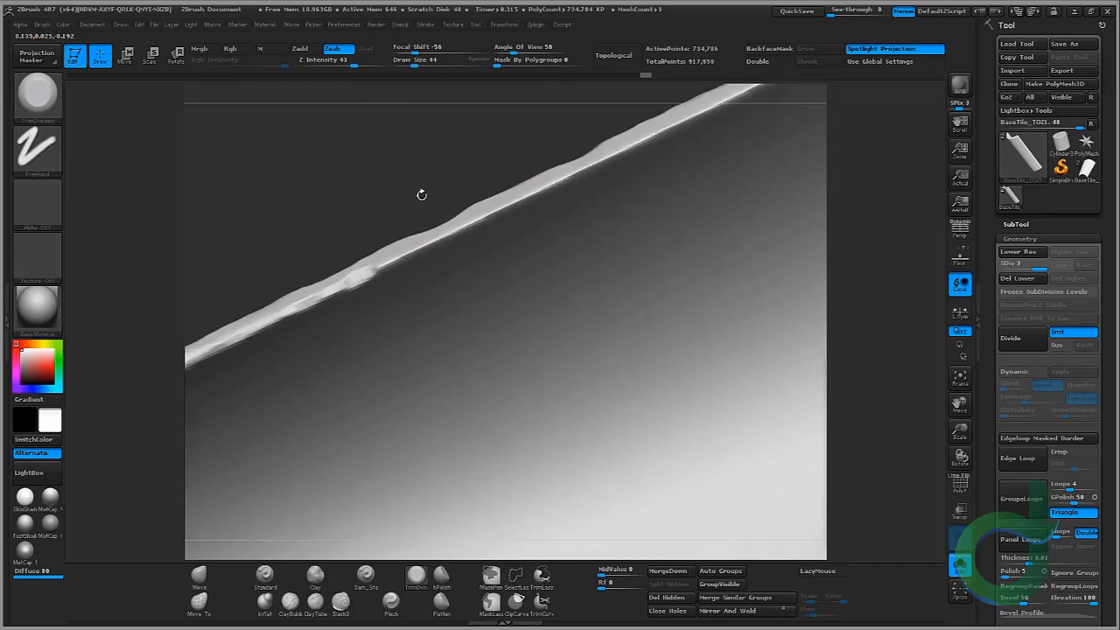
mouse_move(375, 276)
left_mouse_down()
mouse_move(592, 168)
mouse_move(365, 255)
mouse_move(391, 278)
mouse_move(473, 245)
left_mouse_up()
left_click_drag(519, 218, 712, 123)
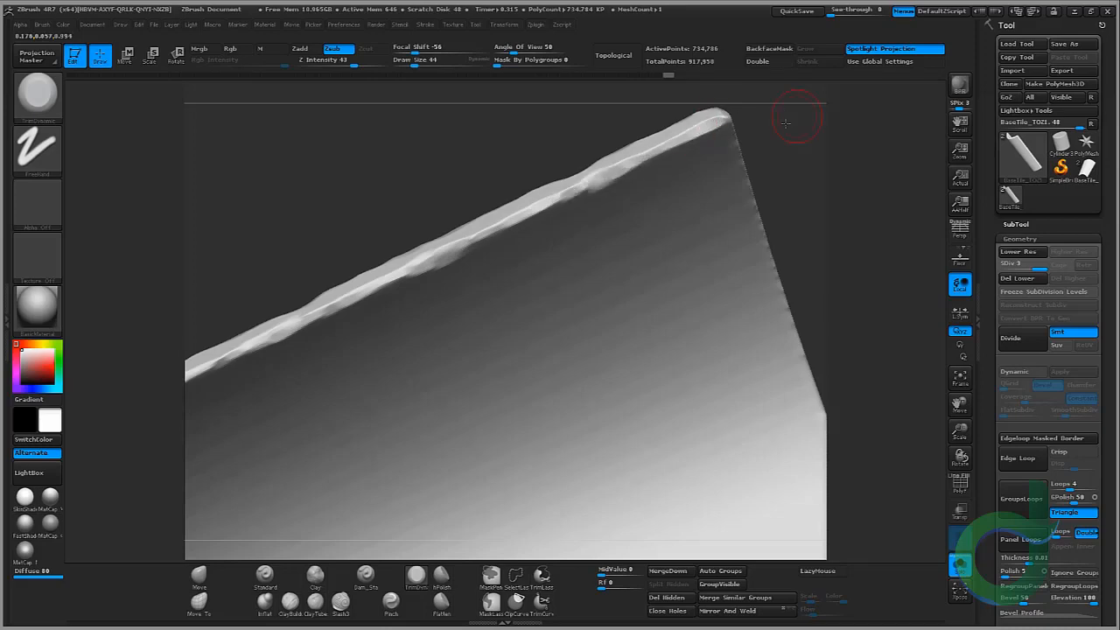
mouse_move(786, 123)
left_mouse_down()
mouse_move(724, 170)
mouse_move(720, 92)
mouse_move(740, 113)
mouse_move(640, 165)
mouse_move(554, 130)
mouse_move(500, 178)
left_mouse_up()
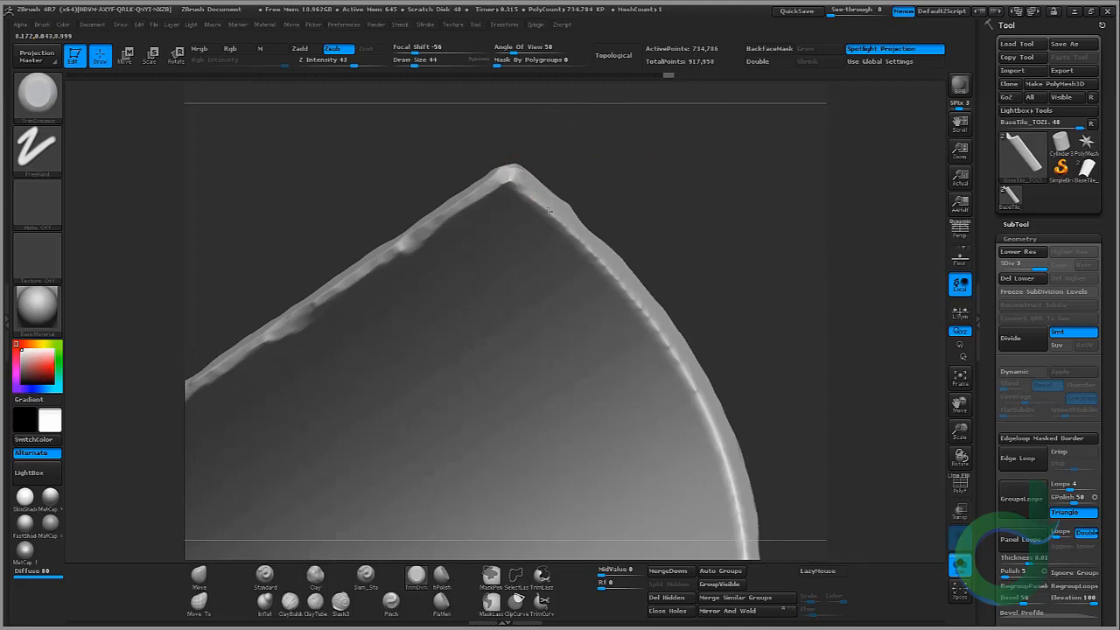
left_click_drag(585, 238, 610, 270)
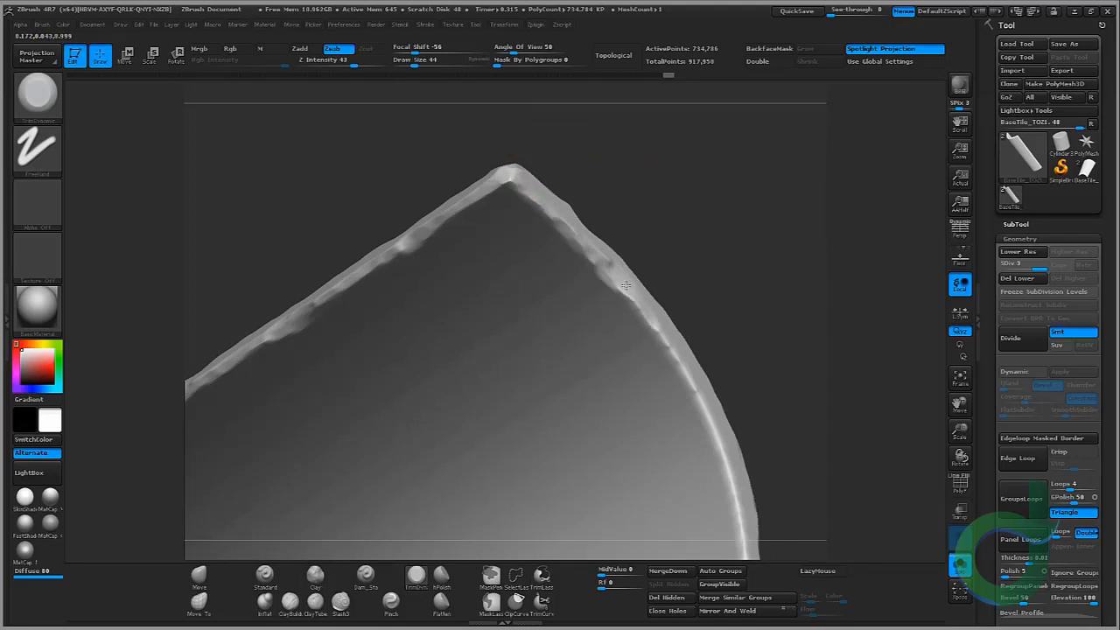
Step: Break up the curved end edge and the opposite long edge with more TrimDynamic chips
left_click_drag(773, 334, 651, 186)
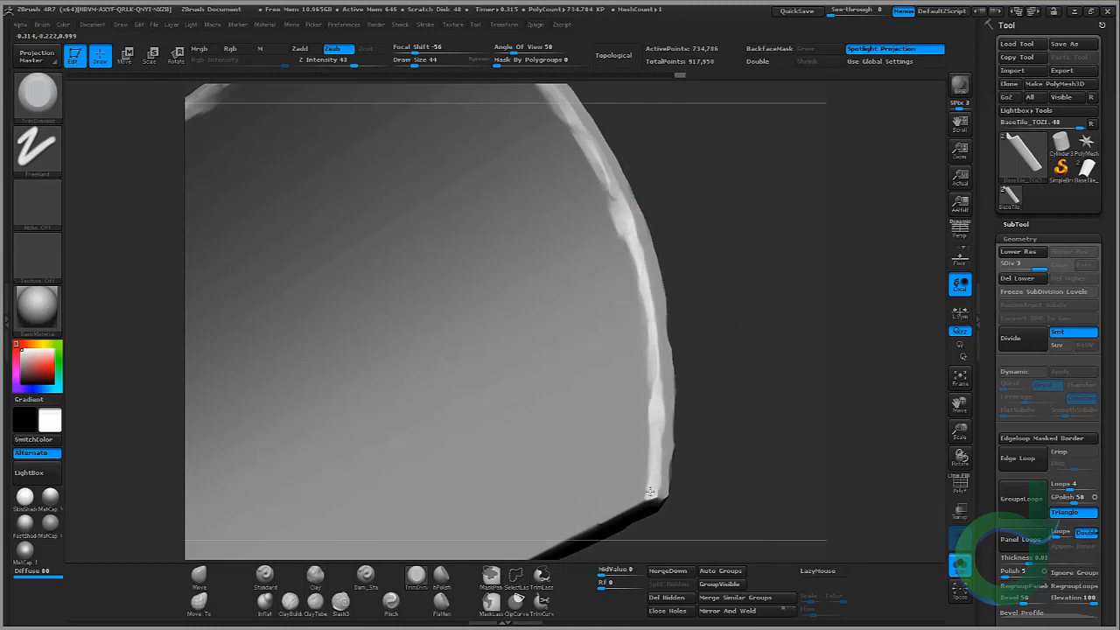
left_click_drag(650, 492, 685, 335)
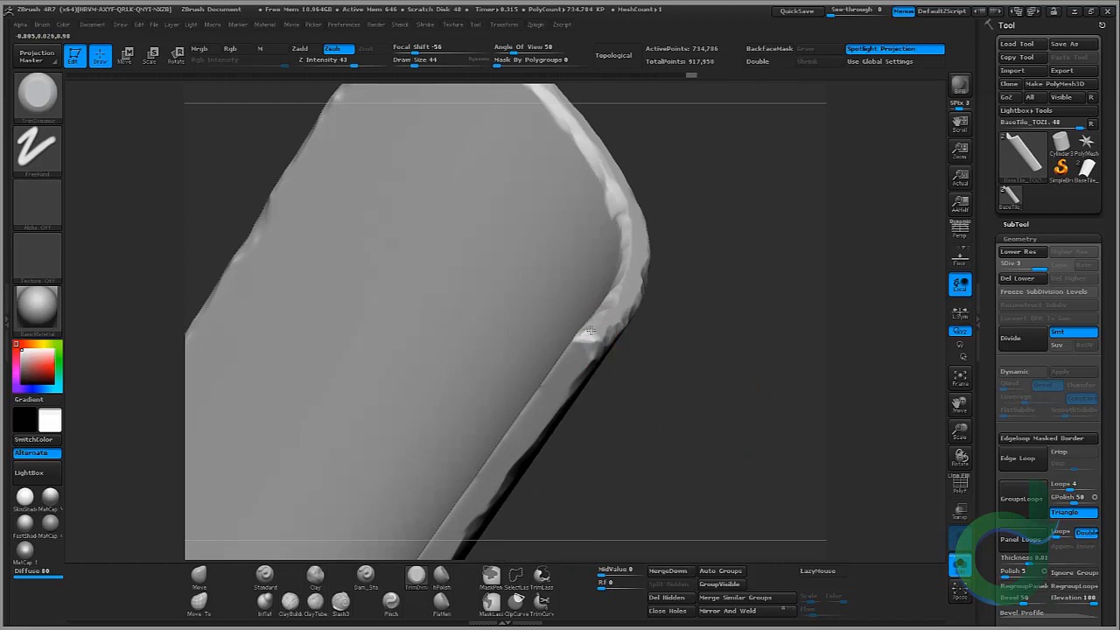
left_click_drag(570, 345, 723, 248)
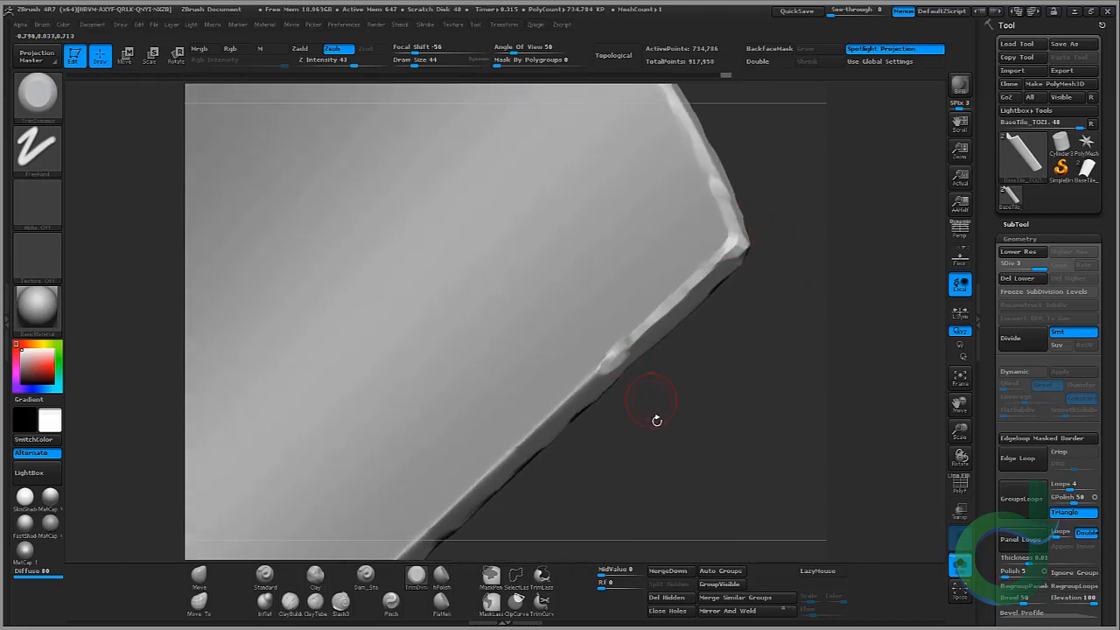
left_click_drag(656, 420, 743, 259)
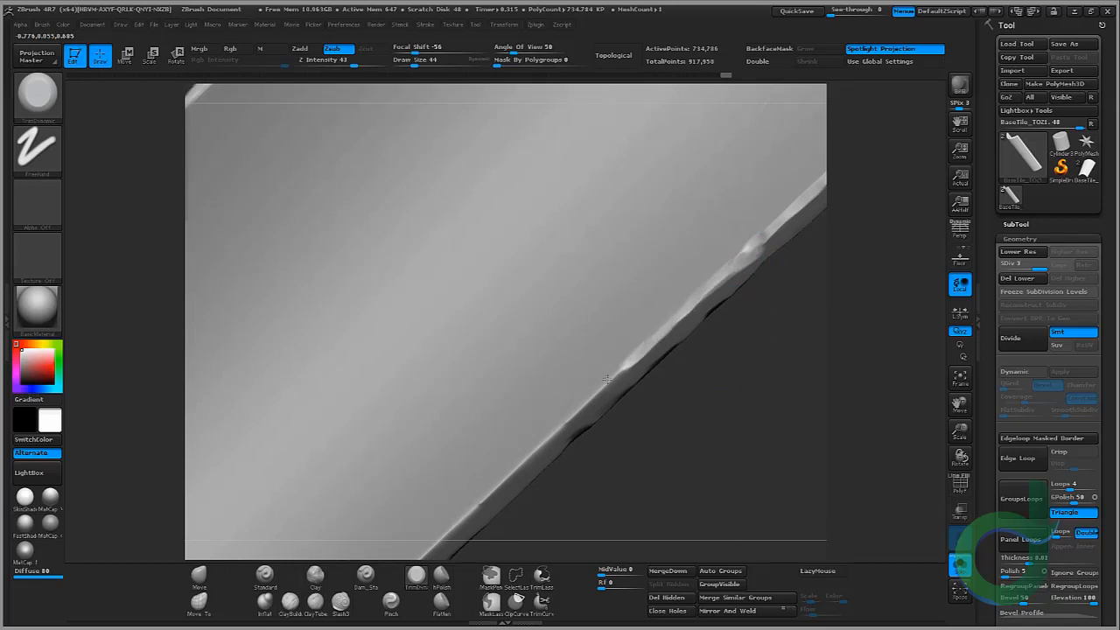
left_click_drag(585, 402, 740, 230)
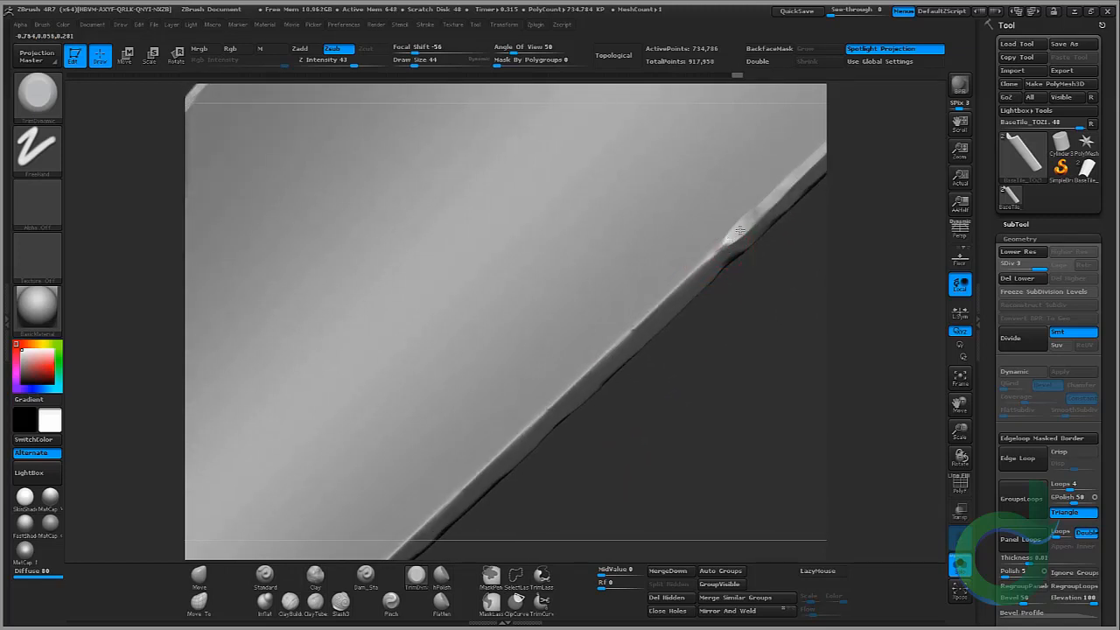
left_click_drag(668, 301, 603, 351)
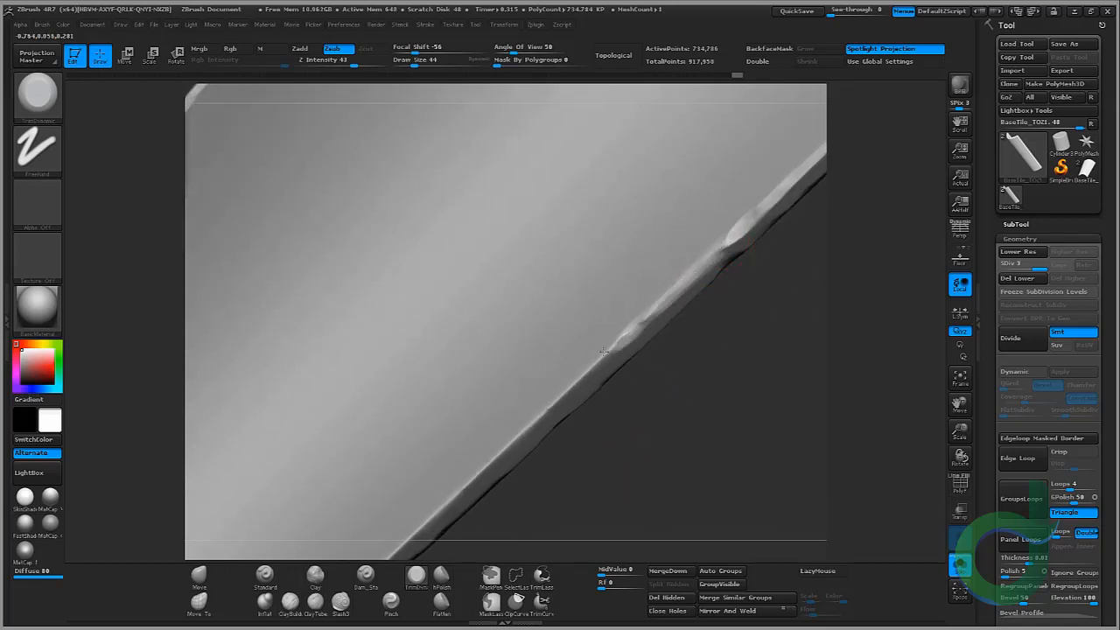
left_click_drag(632, 411, 650, 181)
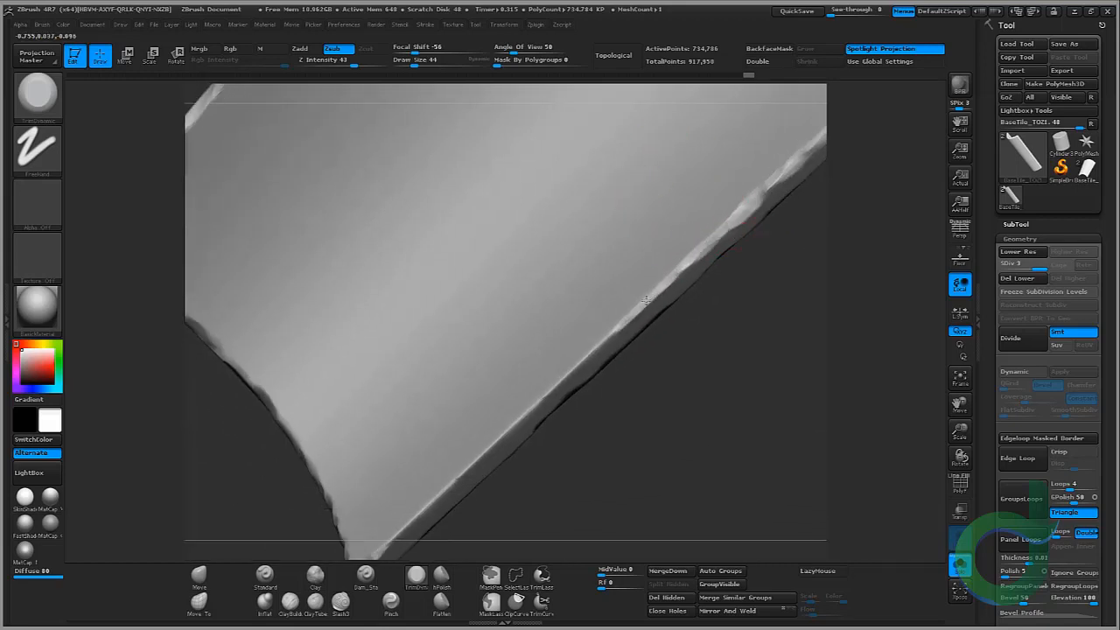
left_click_drag(567, 371, 556, 385)
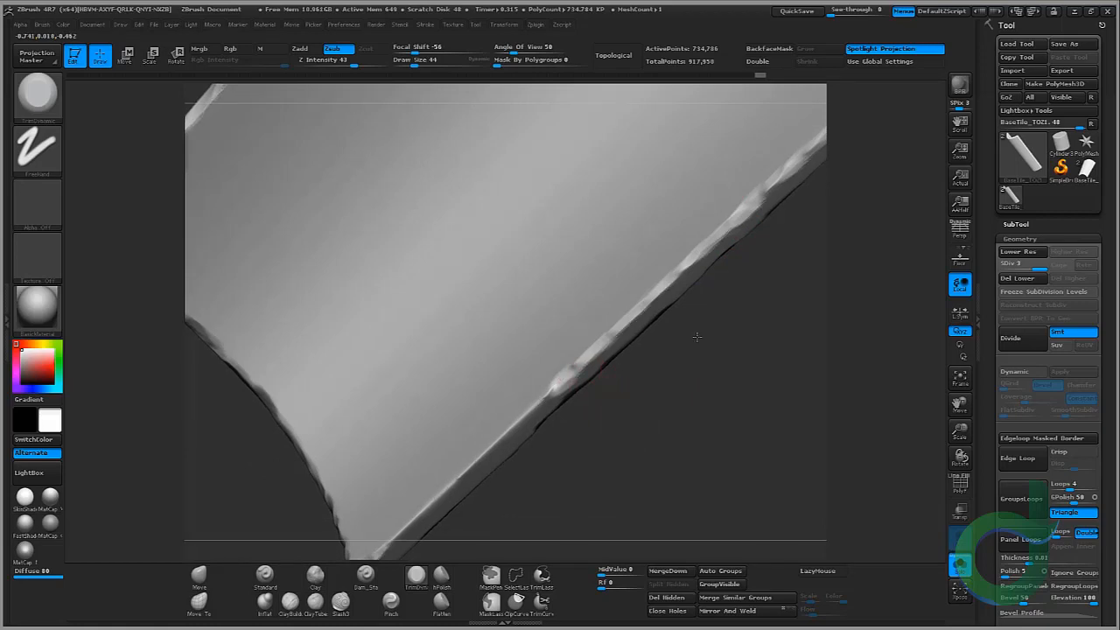
left_click_drag(697, 338, 778, 243, "alt")
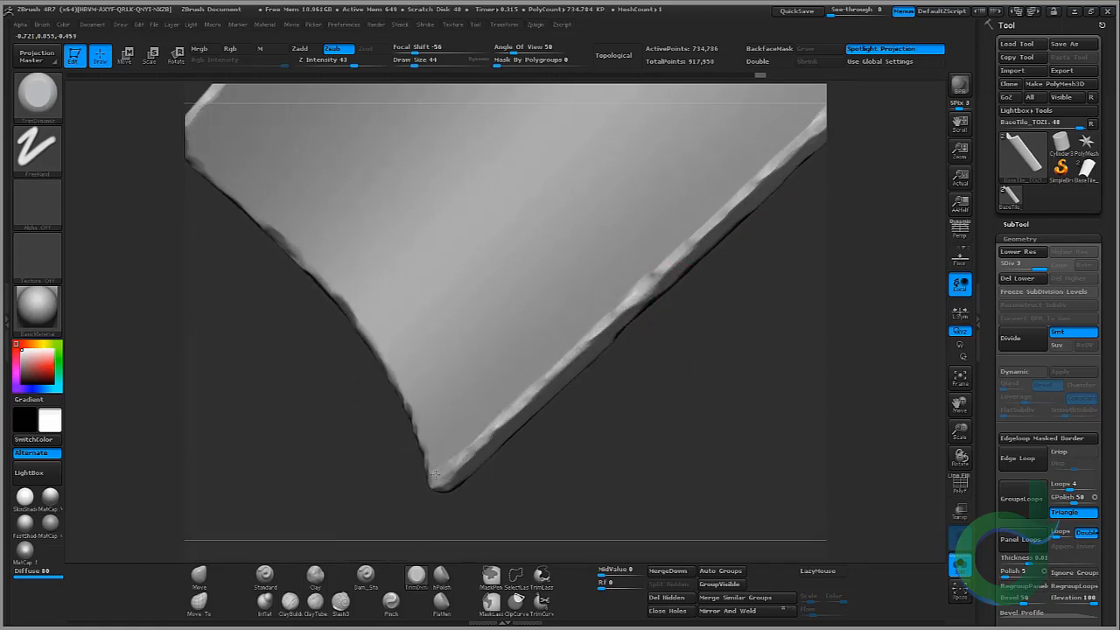
mouse_move(555, 450)
left_mouse_down()
mouse_move(612, 382)
mouse_move(636, 302)
mouse_move(630, 180)
left_mouse_up()
right_click_drag(628, 165, 569, 94, "ctrl")
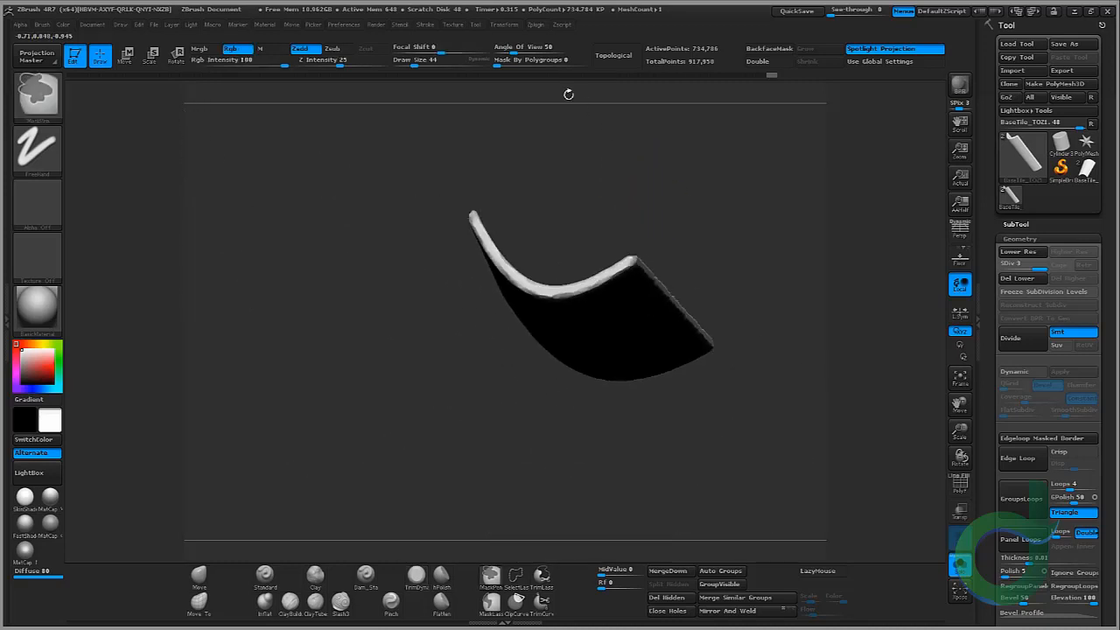
Step: Switch to the Move brush, enlarge its draw size to 220, and nudge the tile's curved end edge irregularly
mouse_move(568, 94)
left_mouse_down()
mouse_move(740, 243)
mouse_move(735, 257)
mouse_move(760, 238)
mouse_move(730, 341)
mouse_move(684, 346)
left_mouse_up()
left_click_drag(716, 403, 757, 269, "alt")
mouse_move(686, 266)
right_mouse_down("ctrl")
mouse_move(688, 352)
mouse_move(691, 334)
right_mouse_up("ctrl")
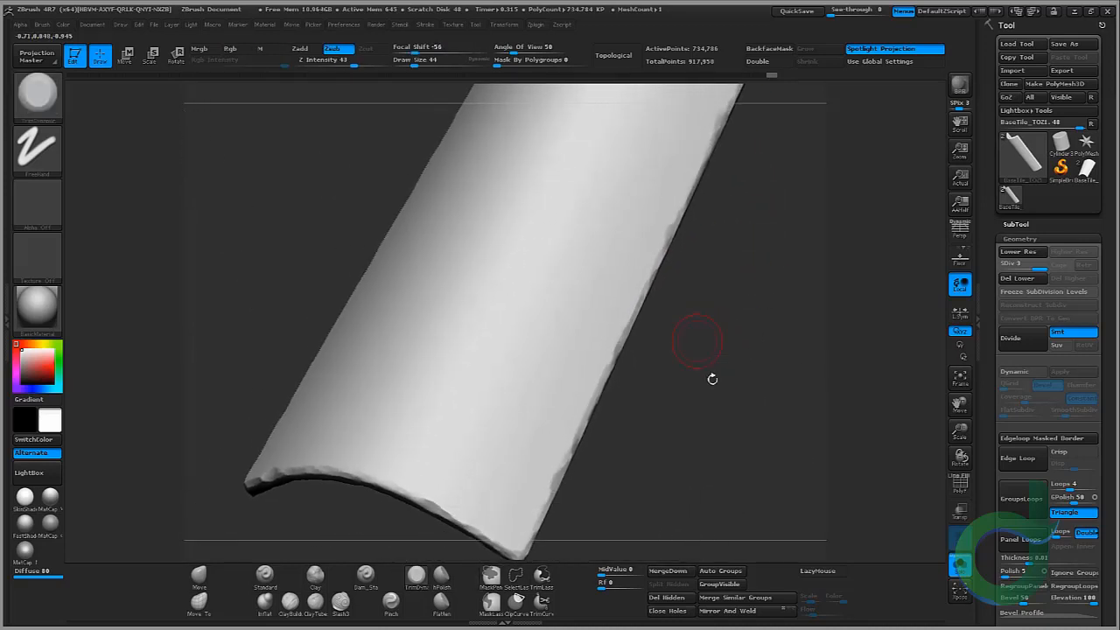
left_click_drag(712, 379, 794, 319)
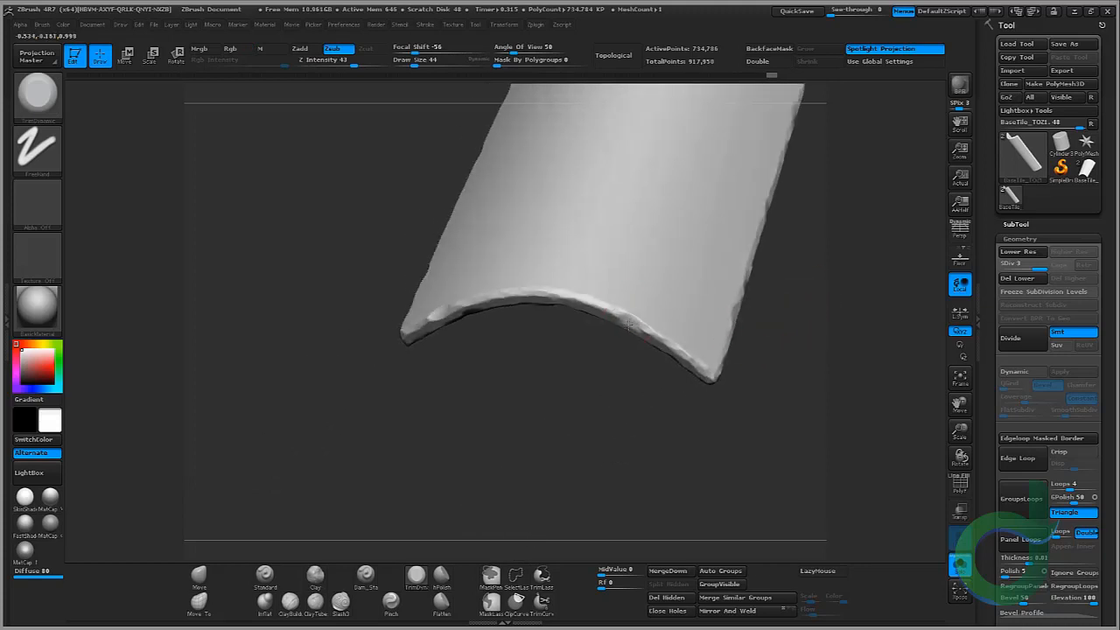
left_click_drag(633, 352, 76, 477)
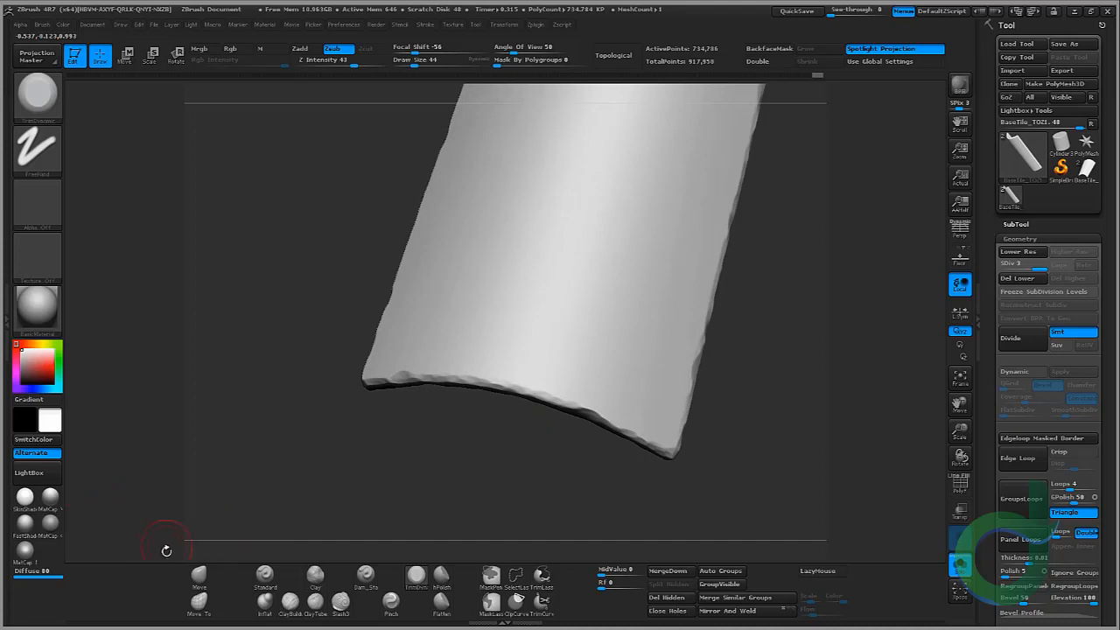
left_click(194, 583)
key("bracketright")
key("bracketright")
key("bracketright")
key("bracketright")
key("bracketright")
key("bracketright")
key("bracketright")
key("bracketright")
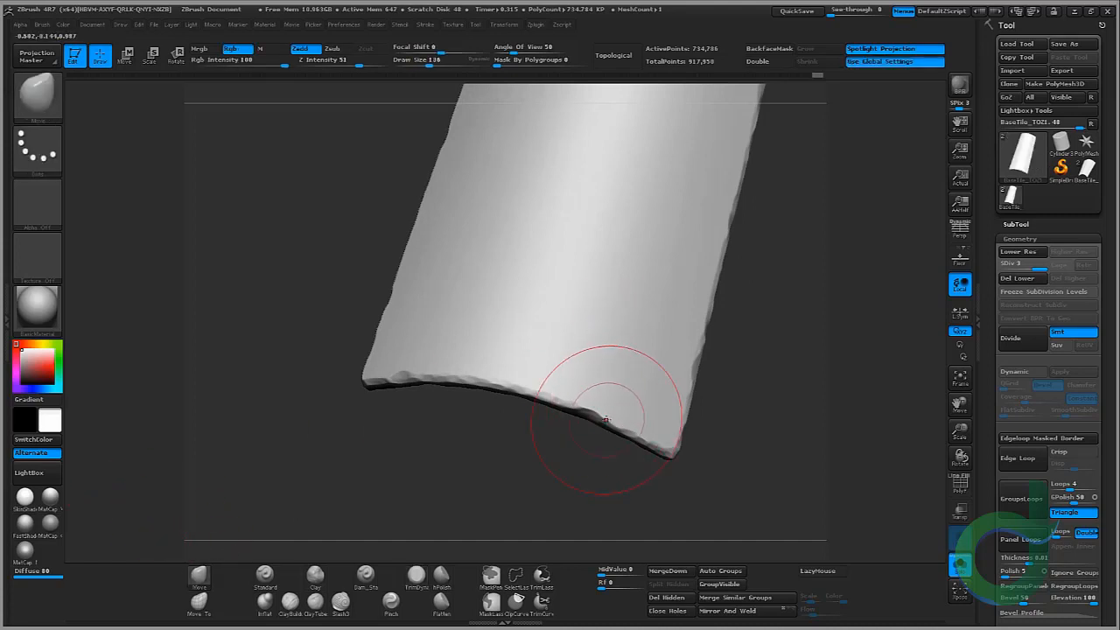
key("bracketright")
left_click_drag(525, 436, 530, 455)
left_click_drag(575, 407, 577, 420)
mouse_move(467, 425)
left_mouse_down("shift")
mouse_move(382, 403)
mouse_move(360, 378)
left_mouse_up("shift")
Step: Push the far end and side edges slightly out of straight with the Move brush for an uneven silhouette
mouse_move(300, 165)
left_mouse_down("alt")
mouse_move(314, 255)
mouse_move(378, 248)
mouse_move(324, 280)
mouse_move(355, 219)
left_mouse_up("alt")
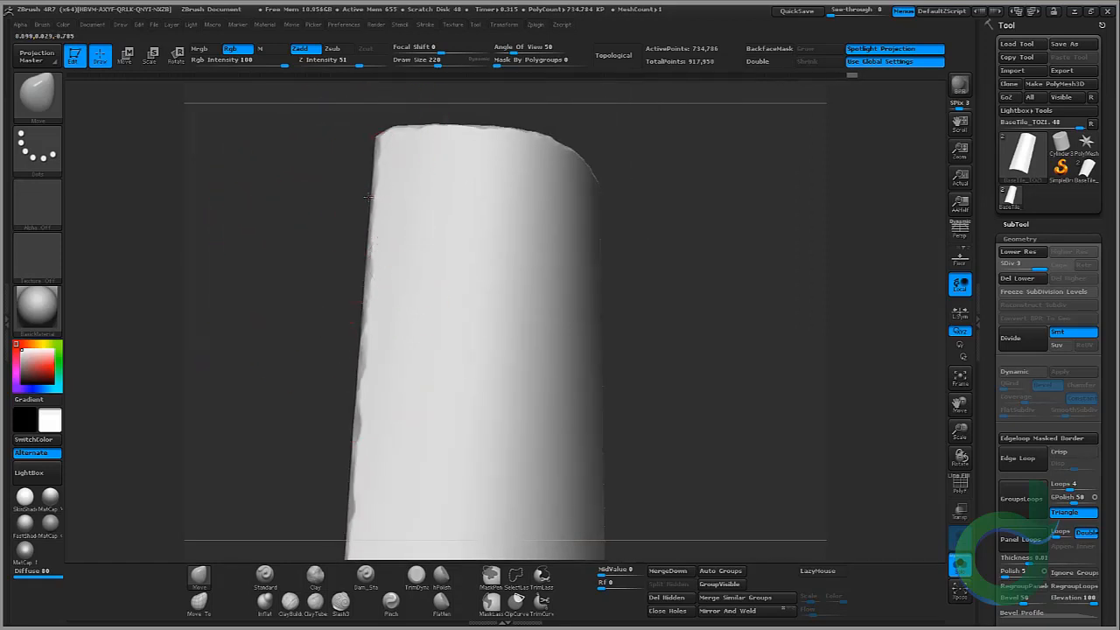
left_click_drag(333, 181, 399, 157)
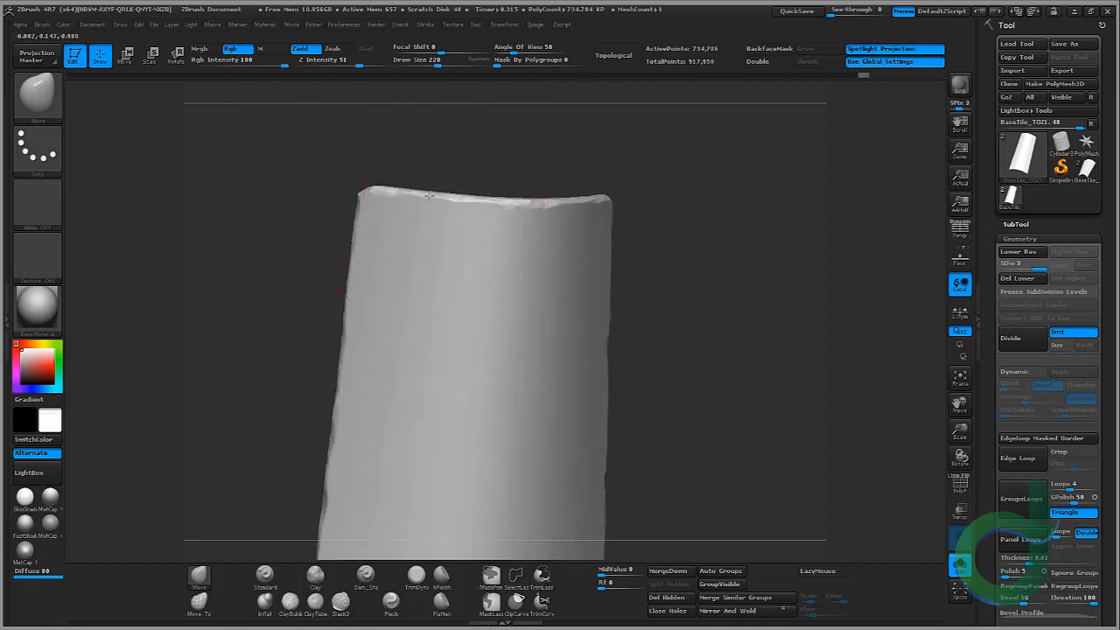
left_click_drag(733, 187, 643, 347)
left_click_drag(702, 350, 709, 131, "alt")
left_click_drag(642, 388, 683, 352)
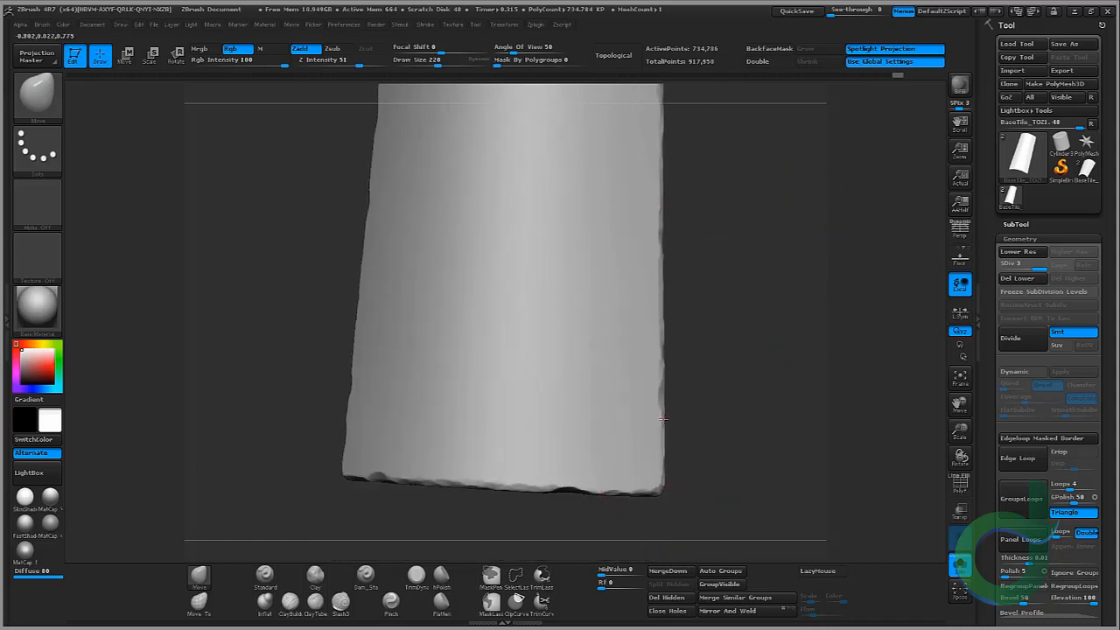
mouse_move(657, 419)
left_mouse_down()
mouse_move(662, 201)
mouse_move(665, 275)
mouse_move(645, 326)
mouse_move(732, 257)
mouse_move(561, 336)
left_mouse_up()
mouse_move(516, 214)
left_mouse_down()
mouse_move(468, 210)
mouse_move(448, 170)
mouse_move(451, 188)
left_mouse_up()
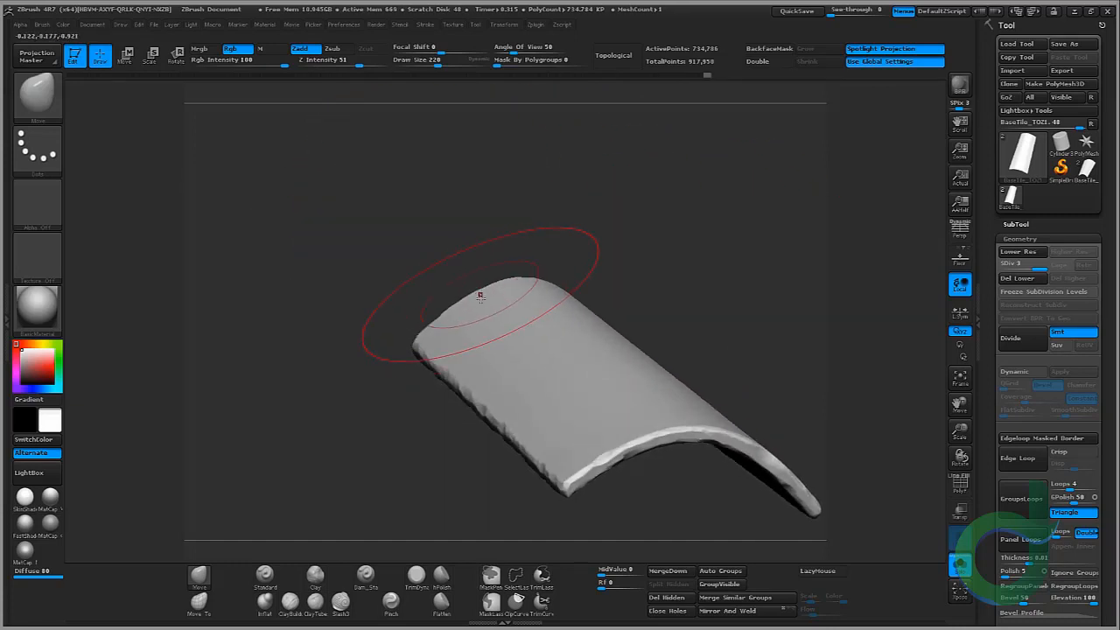
Step: Keep nudging the first tile's edges and corners with the Move brush while turning the model to break up its outline
left_click_drag(480, 296, 488, 313)
mouse_move(774, 284)
left_mouse_down()
mouse_move(684, 285)
mouse_move(758, 295)
mouse_move(772, 240)
left_mouse_up()
mouse_move(704, 352)
left_mouse_down()
mouse_move(675, 356)
mouse_move(620, 401)
left_mouse_up()
mouse_move(759, 292)
left_mouse_down()
mouse_move(777, 293)
mouse_move(753, 318)
mouse_move(725, 390)
mouse_move(612, 398)
left_mouse_up()
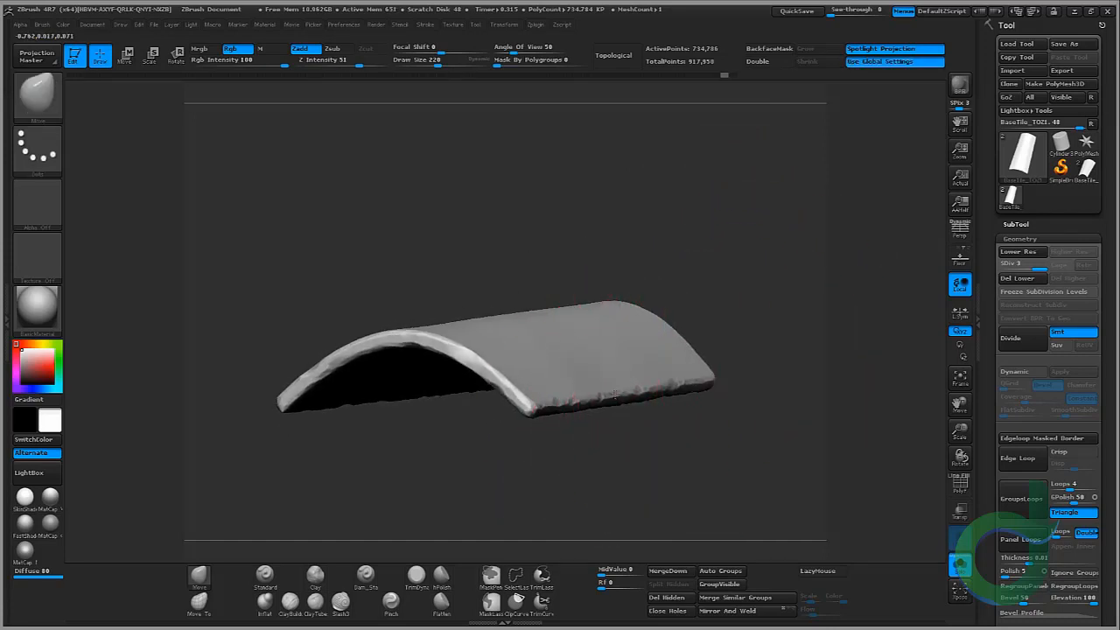
left_click_drag(680, 232, 650, 245)
mouse_move(713, 208)
left_mouse_down()
mouse_move(621, 215)
mouse_move(648, 360)
left_mouse_up()
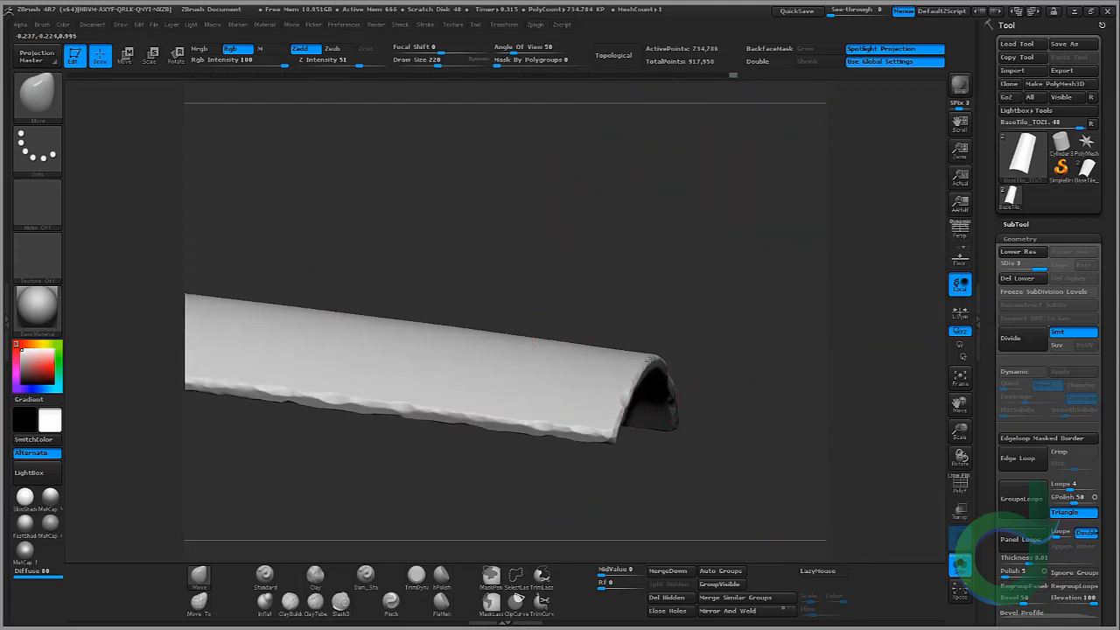
left_click_drag(677, 281, 500, 338)
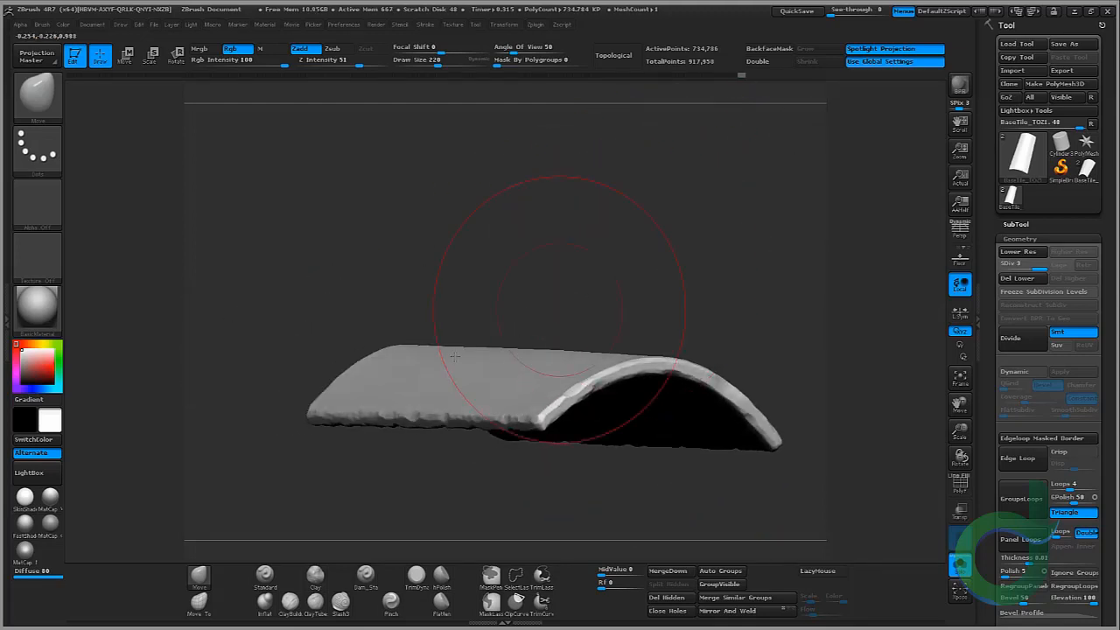
left_click_drag(299, 409, 315, 415)
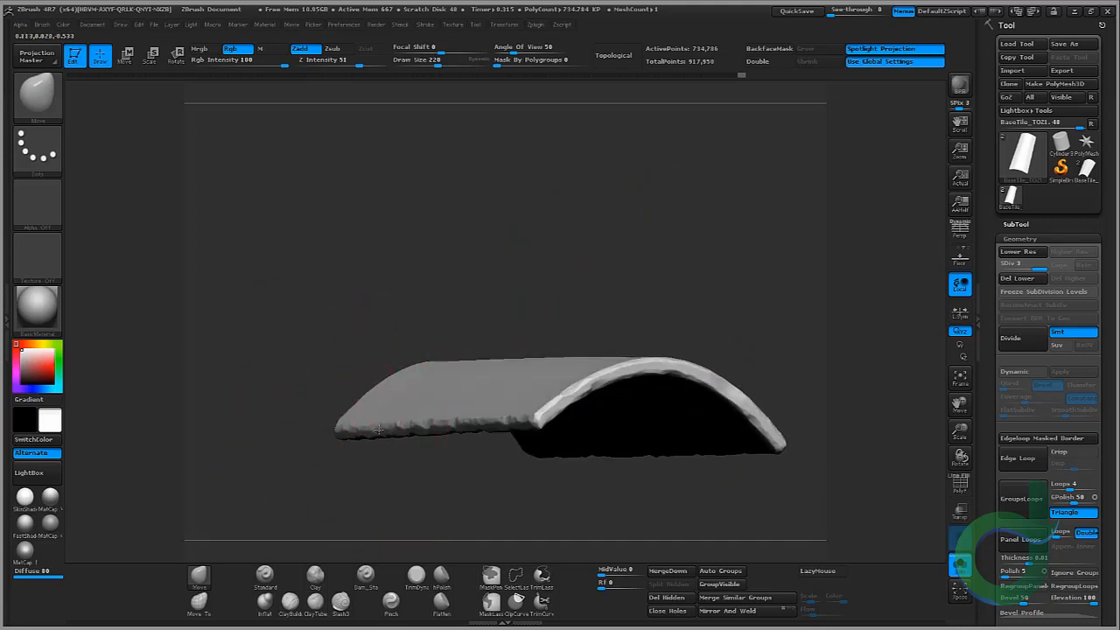
mouse_move(378, 300)
left_mouse_down()
mouse_move(408, 320)
mouse_move(405, 225)
mouse_move(358, 259)
left_mouse_up()
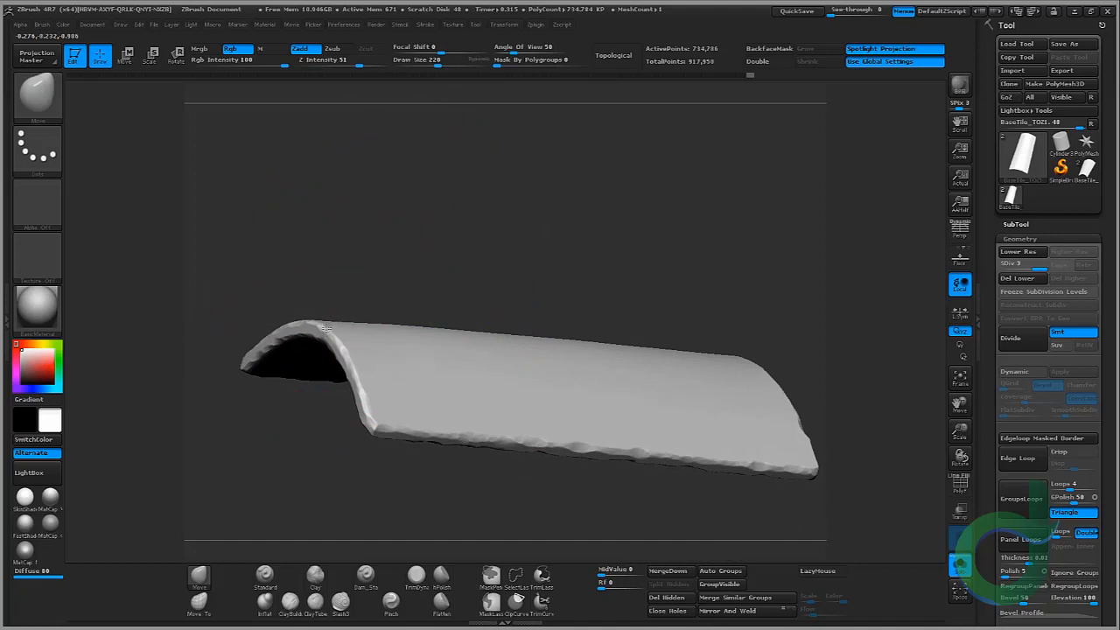
right_click_drag(326, 328, 449, 257)
right_click_drag(557, 255, 573, 224, "ctrl")
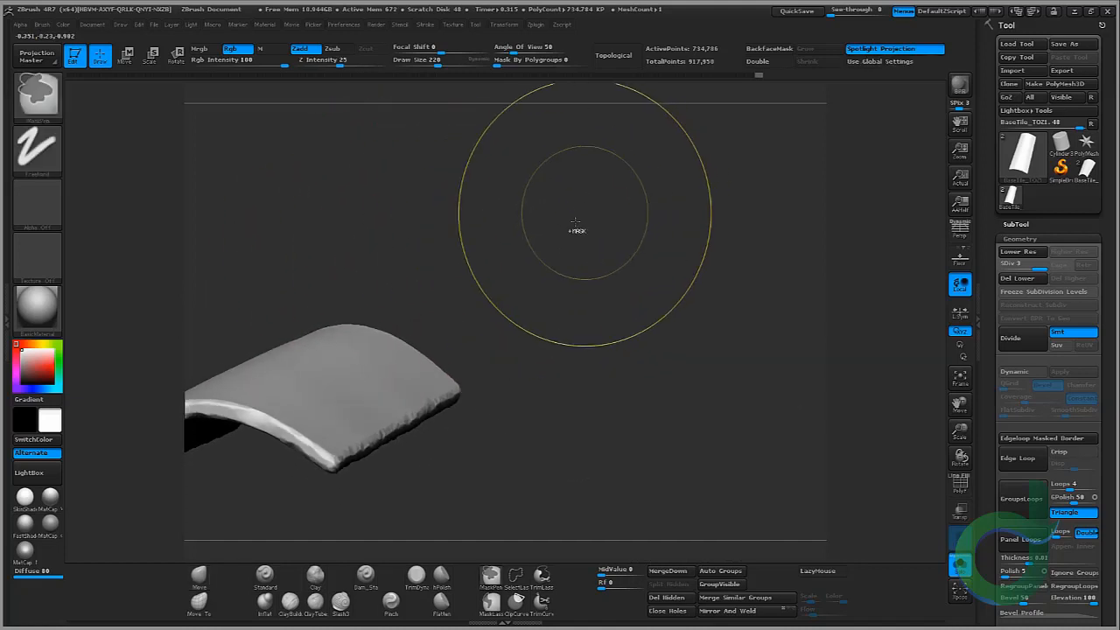
mouse_move(574, 224)
left_mouse_down()
mouse_move(450, 236)
mouse_move(609, 209)
mouse_move(624, 251)
mouse_move(612, 324)
mouse_move(733, 220)
mouse_move(732, 303)
mouse_move(768, 259)
mouse_move(754, 249)
left_mouse_up()
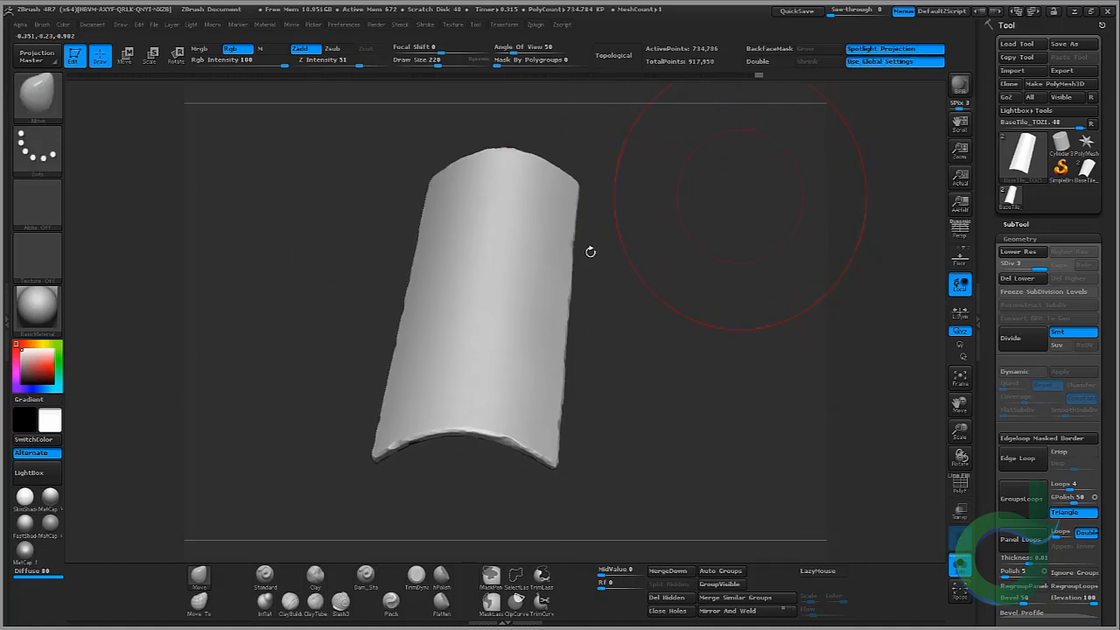
left_click_drag(590, 252, 662, 316)
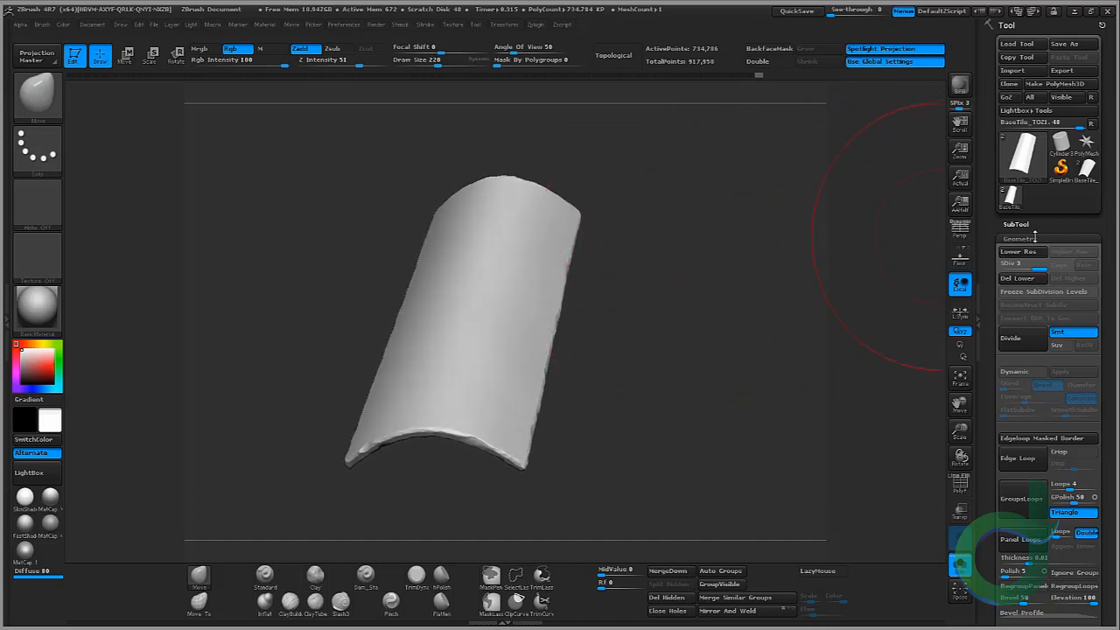
Step: Switch to the second BaseTile_TOZ subtool and raise its mesh to a higher subdivision level
left_click_drag(1035, 237, 1034, 232)
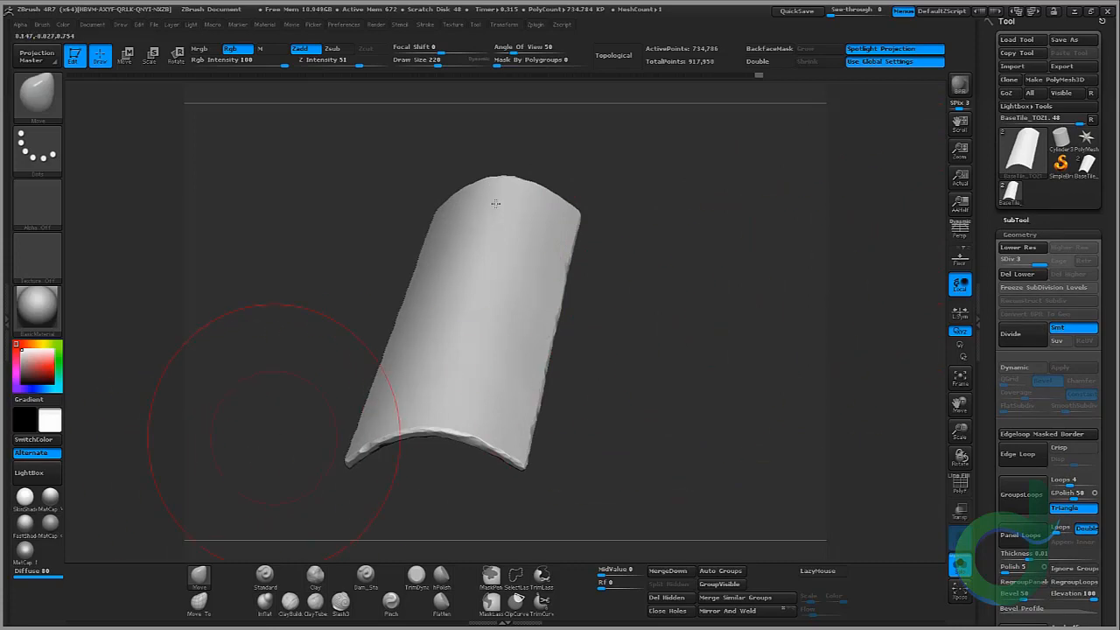
left_click(1030, 233)
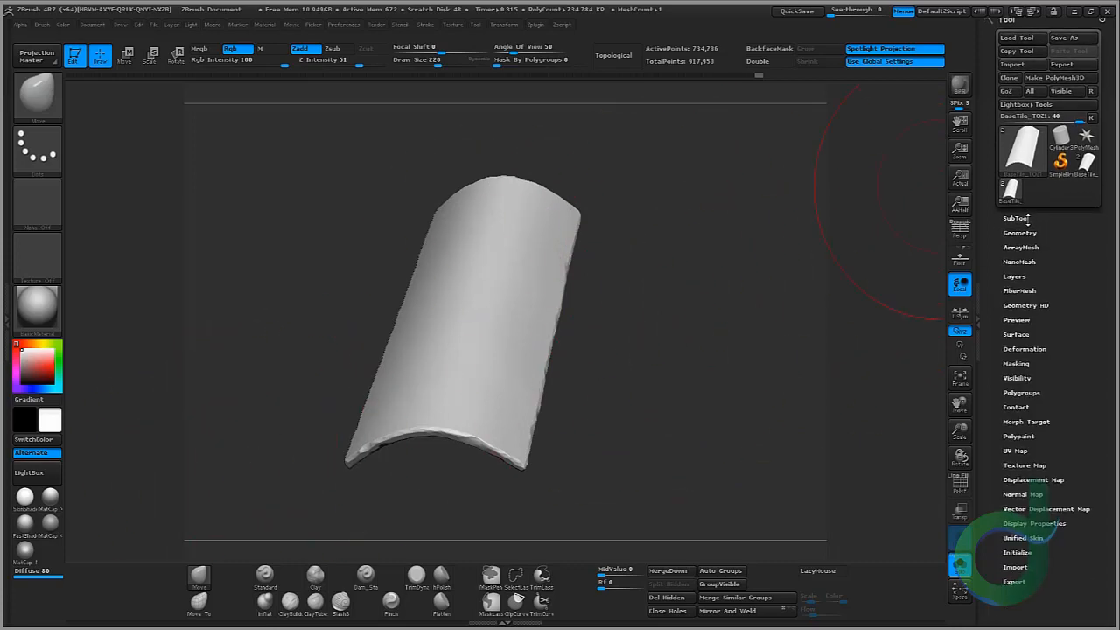
left_click(1025, 220)
left_click_drag(1115, 142, 1112, 291)
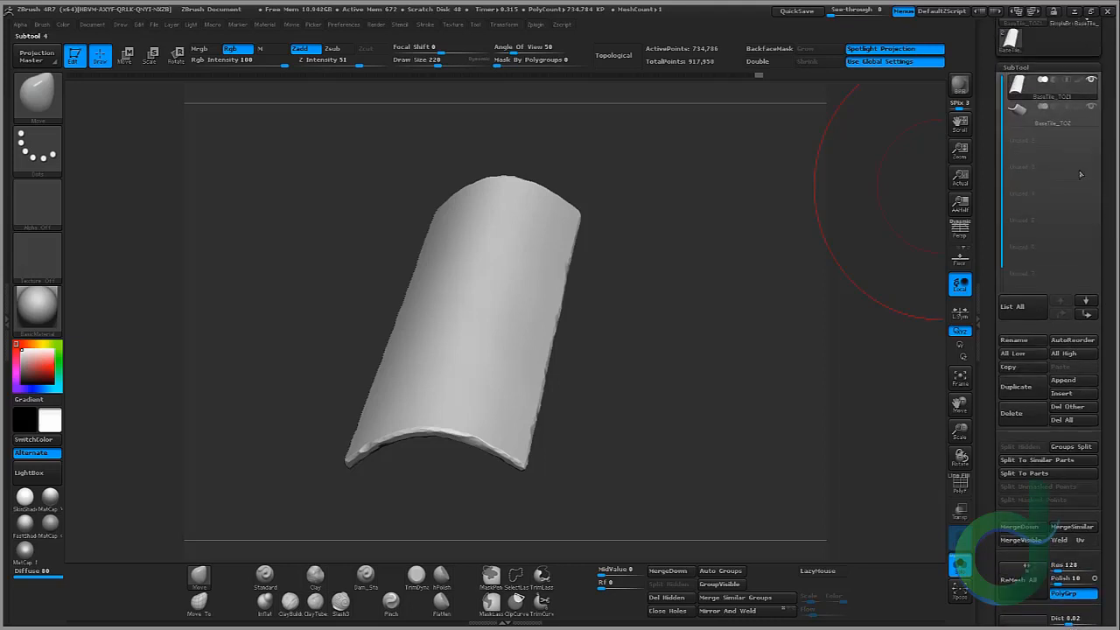
left_click(1043, 123)
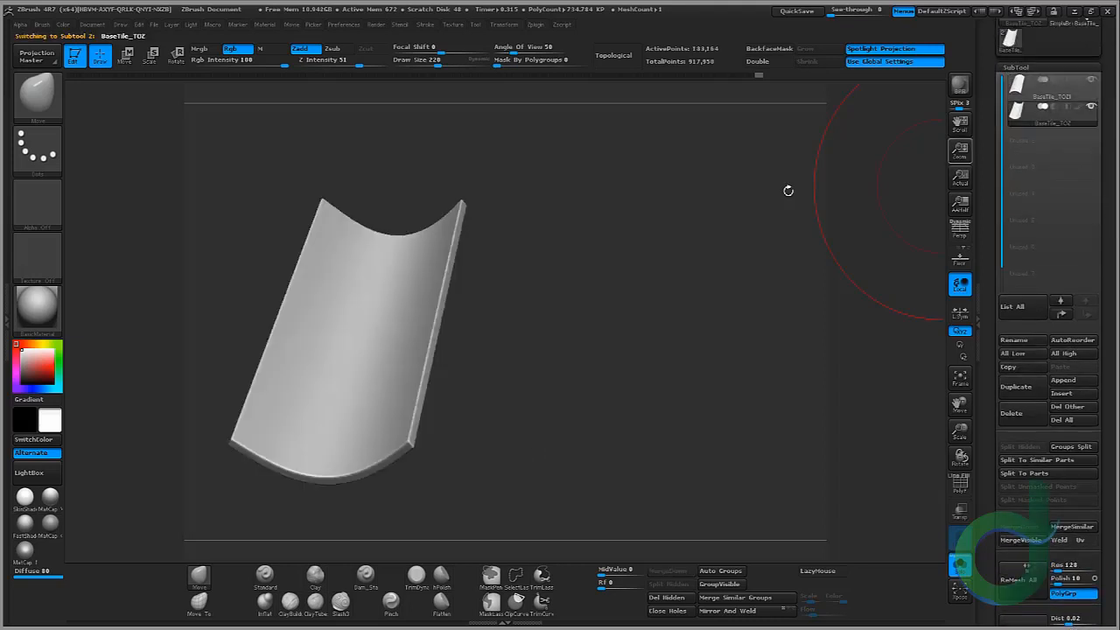
left_click(1030, 87)
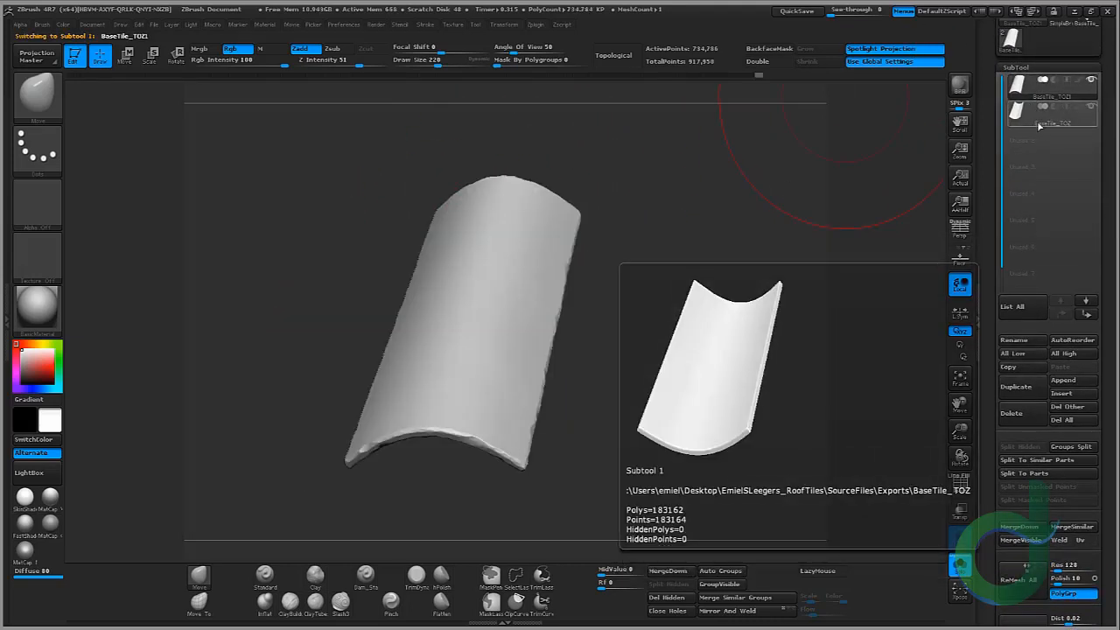
left_click(1040, 125)
key("f")
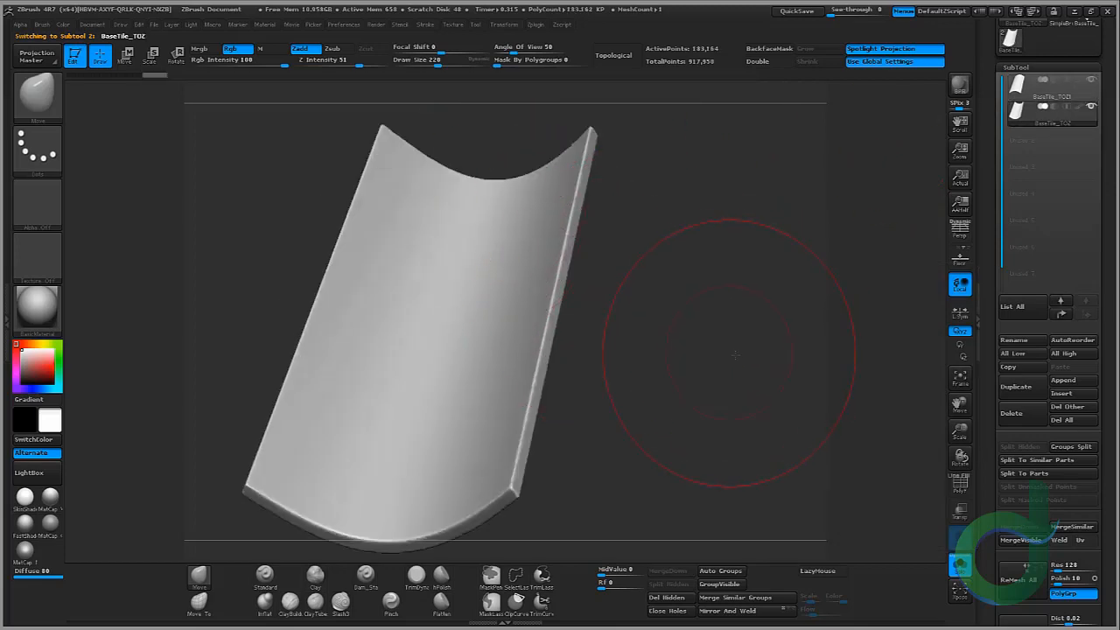
left_click_drag(735, 355, 776, 308, "alt")
left_click(1066, 68)
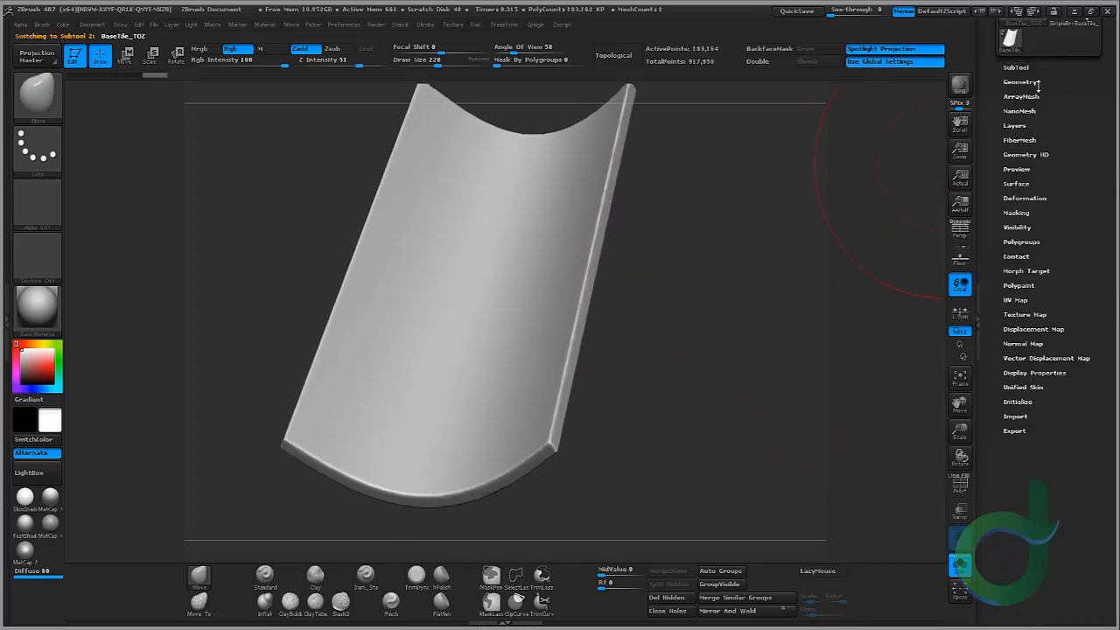
left_click(1021, 81)
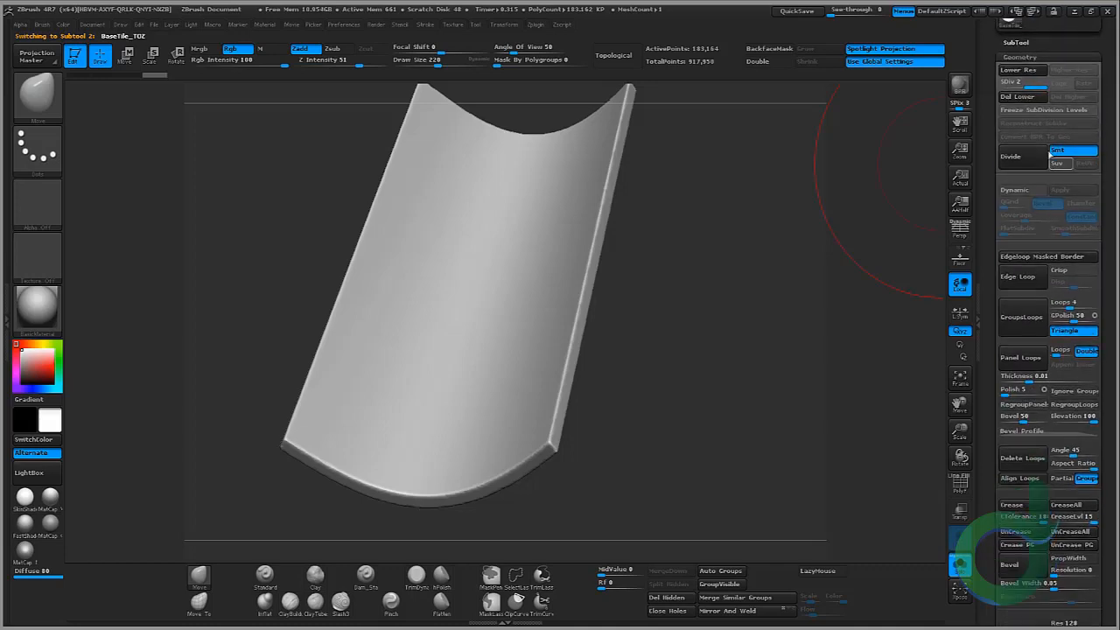
left_click(1055, 57)
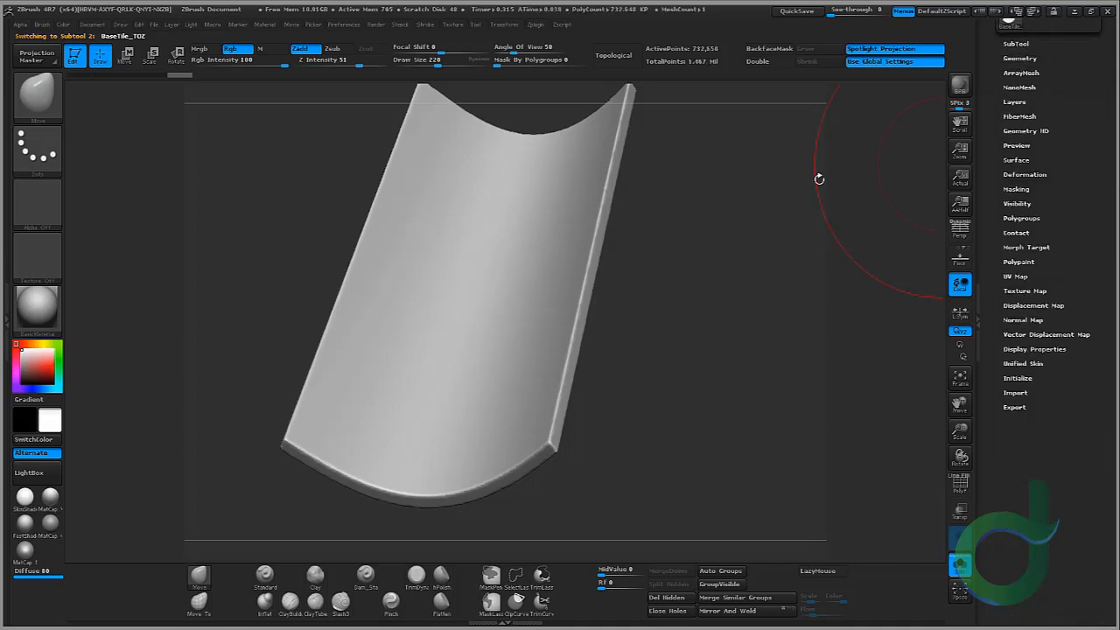
Step: Switch to the TrimDynamic brush, shrink its draw size to 48, and chip the second tile's curved end edge
left_click_drag(650, 335, 702, 238, "alt")
left_click_drag(404, 507, 453, 499)
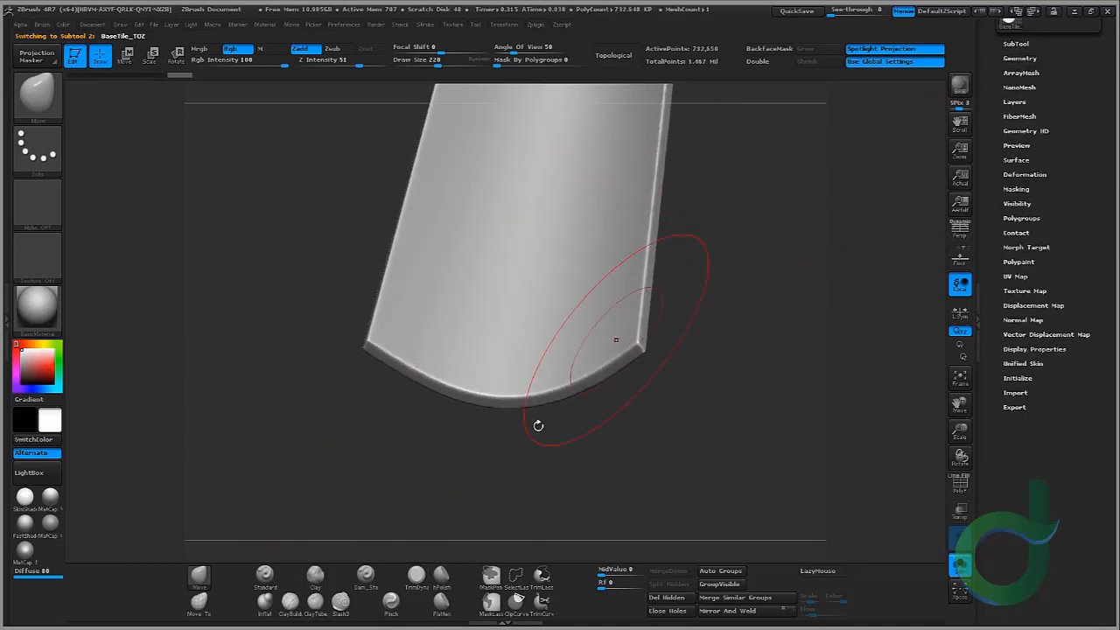
left_click(411, 584)
key("bracketleft")
key("bracketleft")
key("bracketleft")
key("bracketleft")
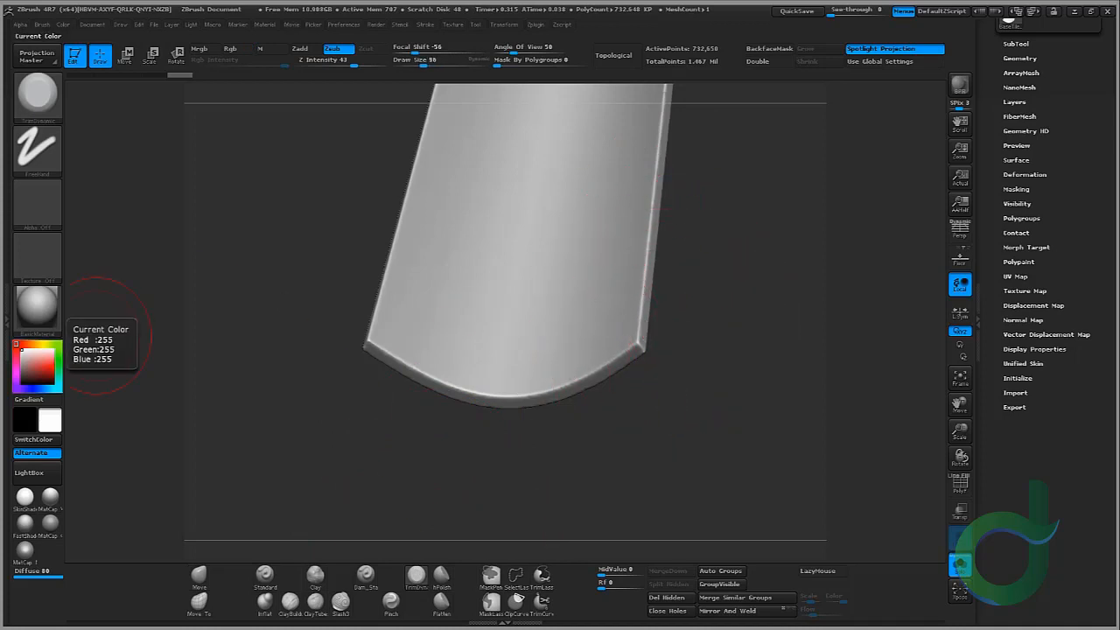
left_click_drag(750, 345, 754, 339)
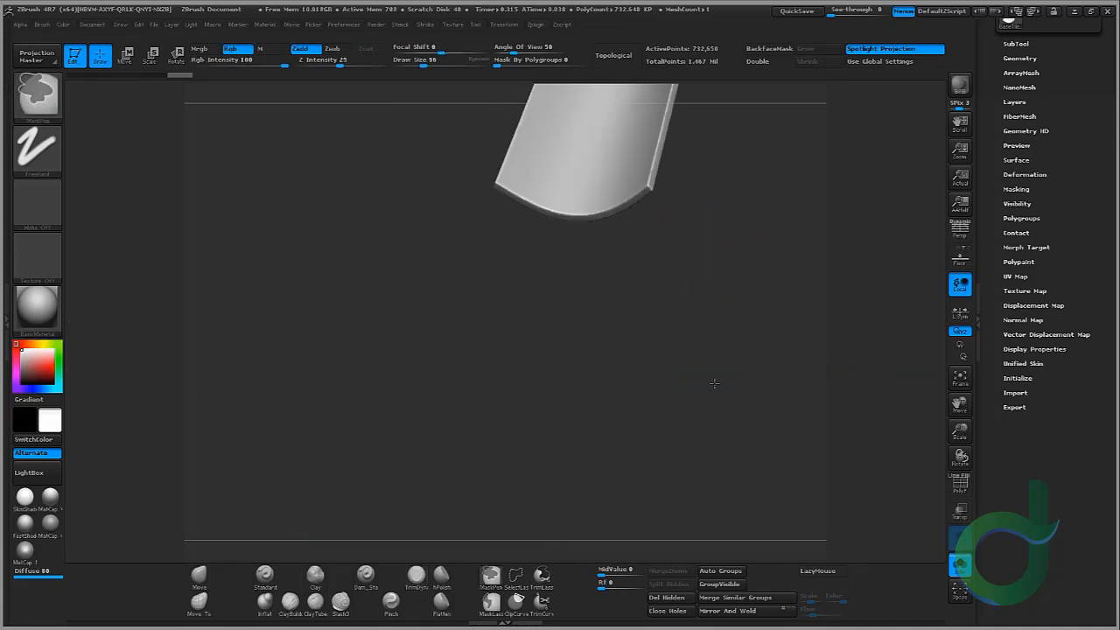
mouse_move(673, 432)
left_mouse_down()
mouse_move(642, 310)
mouse_move(662, 409)
left_mouse_up()
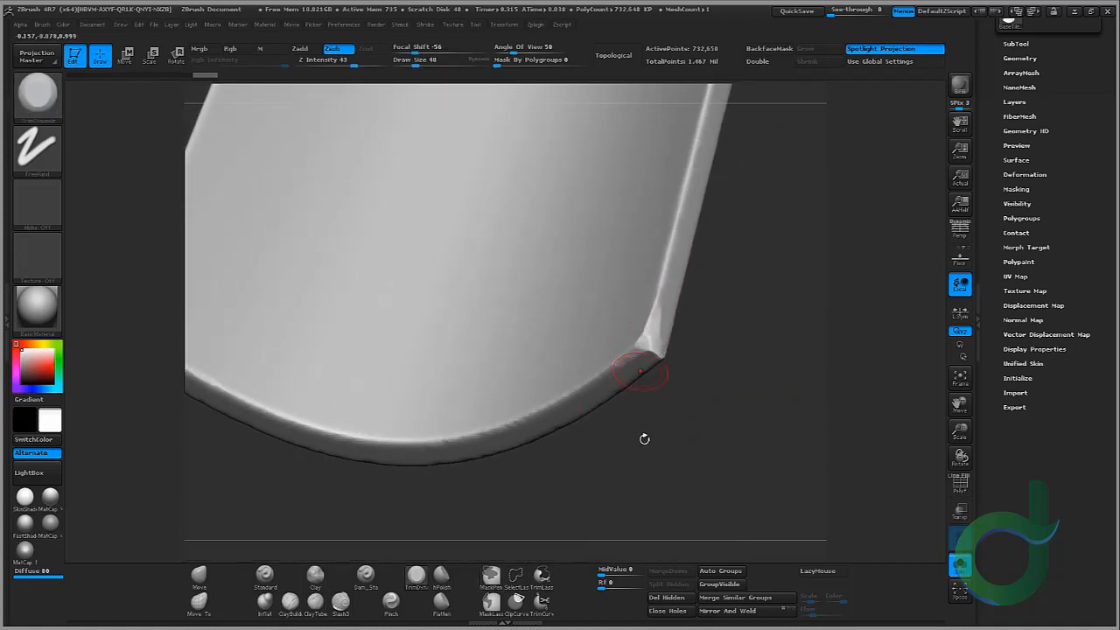
mouse_move(645, 441)
left_mouse_down()
mouse_move(588, 377)
mouse_move(445, 432)
left_mouse_up()
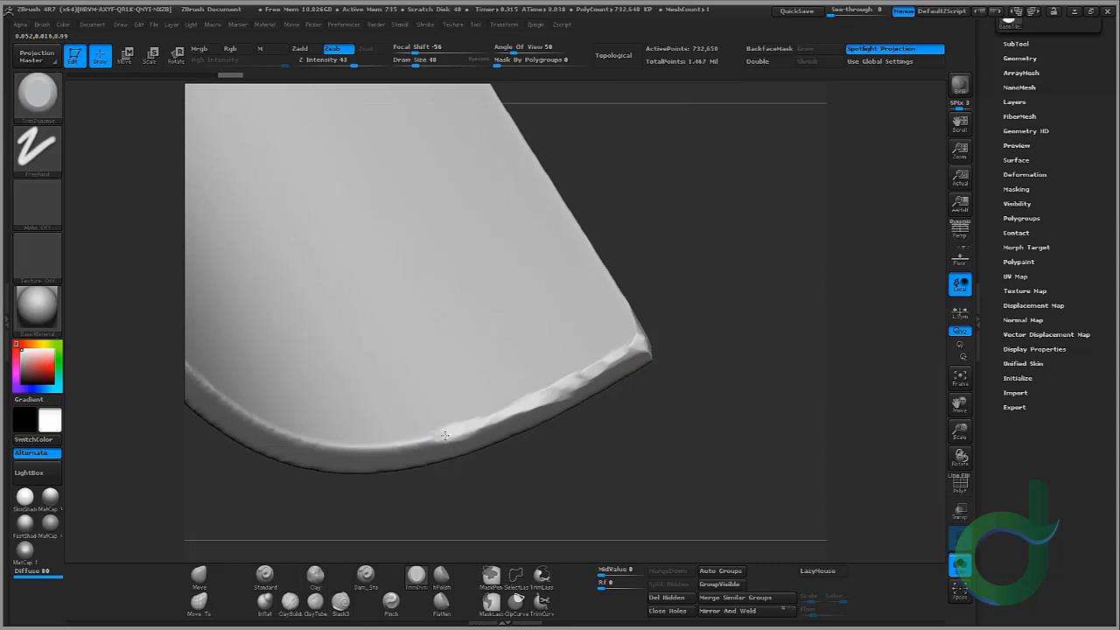
left_click_drag(451, 492, 612, 460)
Step: Chip along the curved end's thickness and rim of the second tile with more TrimDynamic strokes
mouse_move(618, 384)
left_mouse_down()
mouse_move(521, 383)
mouse_move(446, 359)
mouse_move(292, 267)
left_mouse_up()
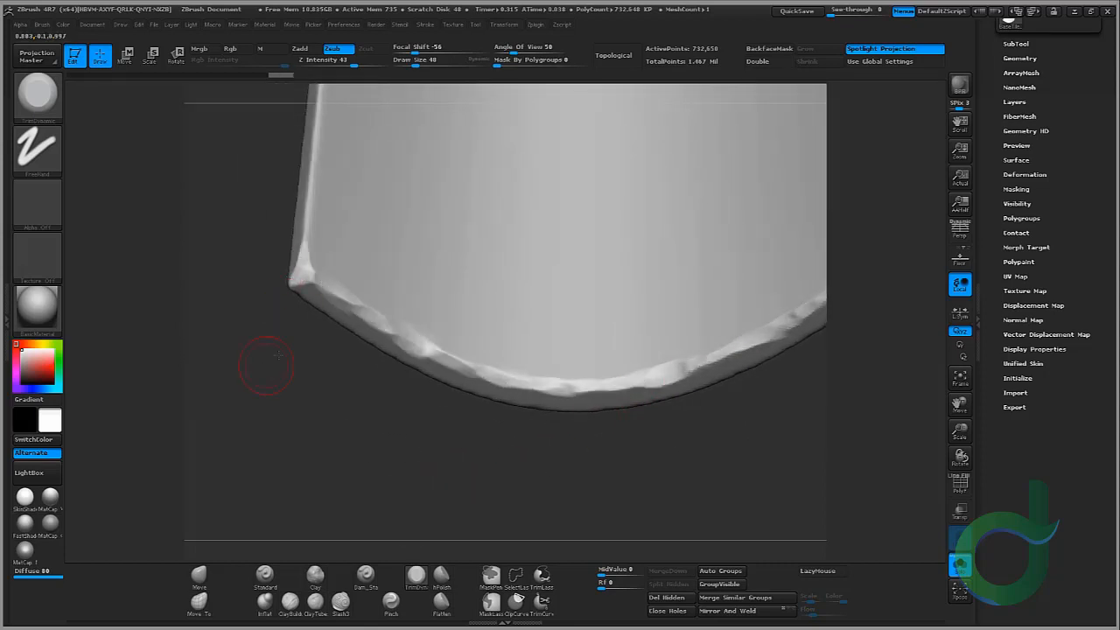
left_click_drag(270, 367, 420, 172)
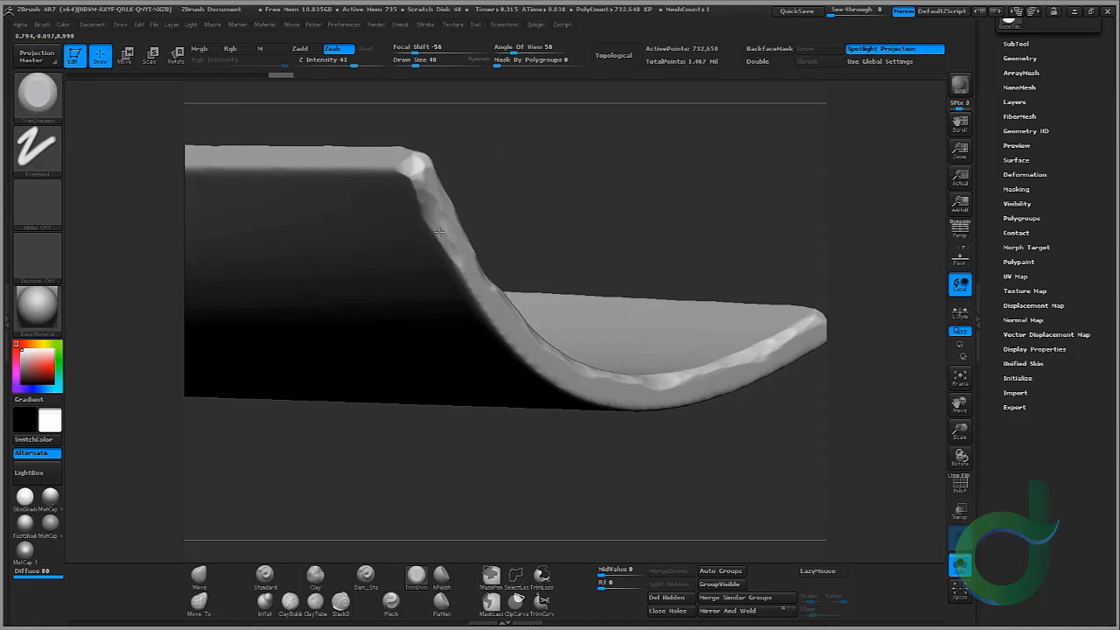
left_click_drag(439, 231, 509, 303)
left_click_drag(514, 363, 563, 424)
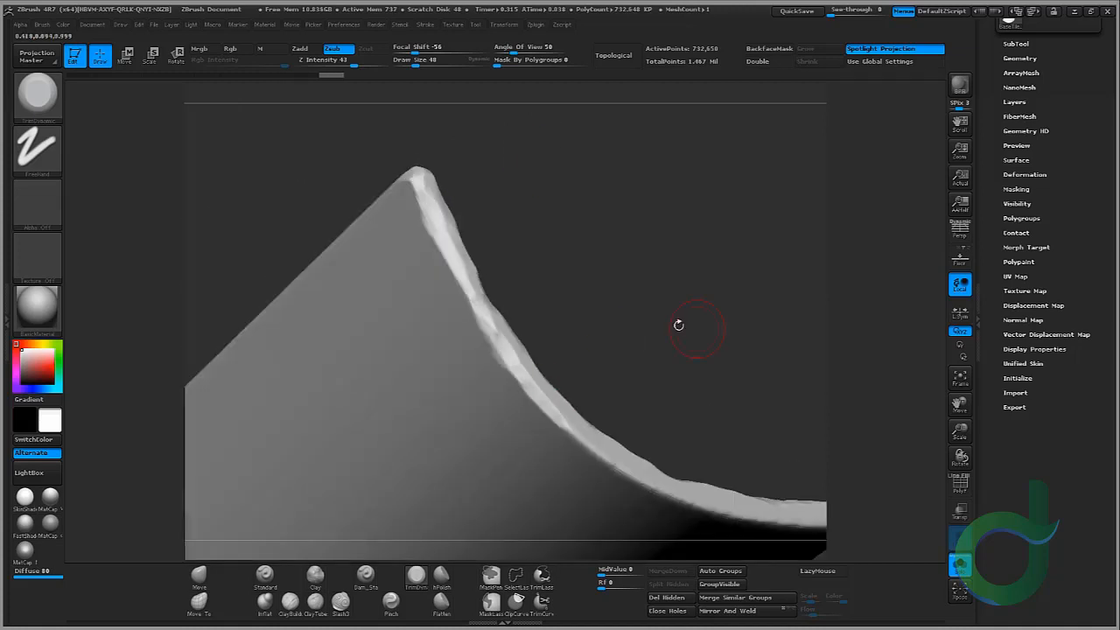
left_click_drag(677, 324, 551, 198, "alt")
left_click_drag(479, 297, 536, 328)
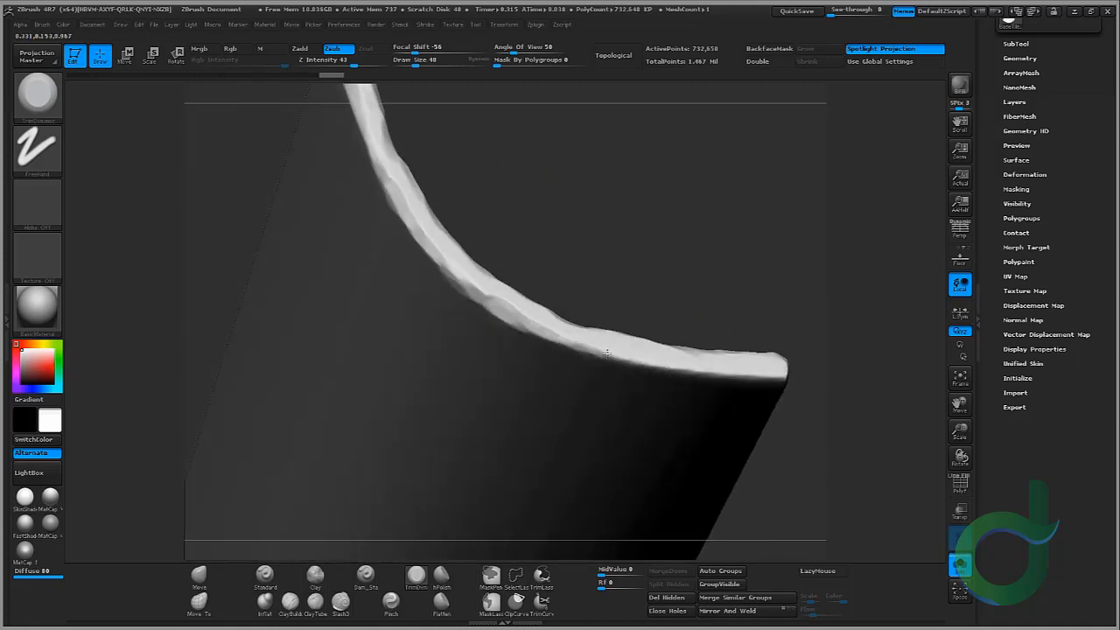
left_click_drag(607, 353, 677, 366)
left_click_drag(639, 258, 623, 336)
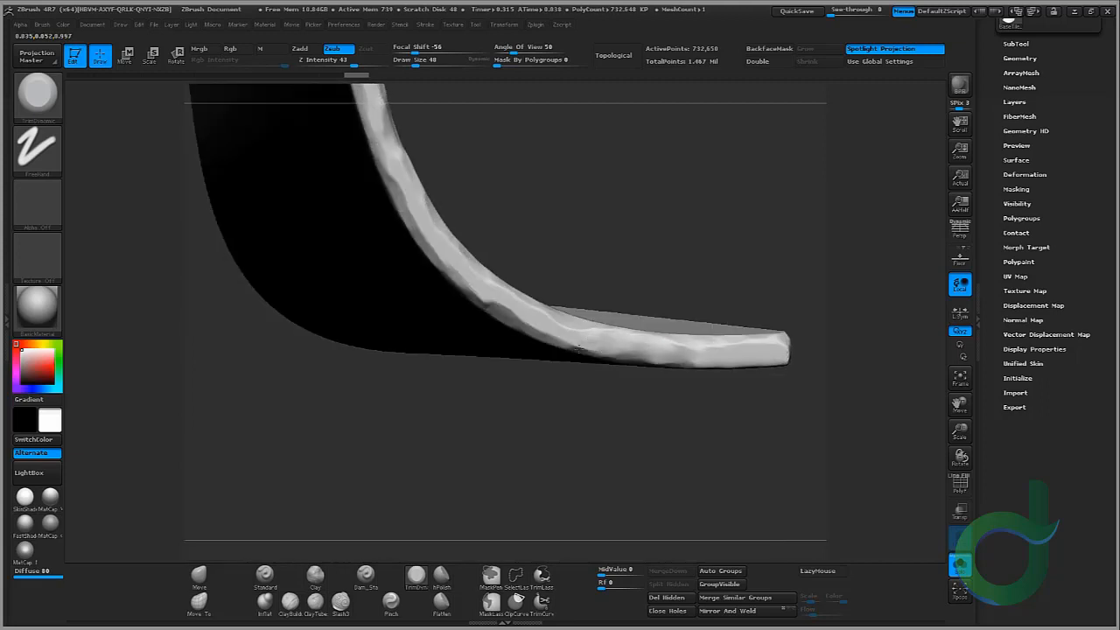
left_click_drag(651, 264, 687, 253)
Step: Break up the second tile's long side edge and its end corner with TrimDynamic chips
left_click_drag(792, 263, 483, 180)
left_click_drag(430, 235, 528, 404)
right_click_drag(531, 418, 452, 185, "alt")
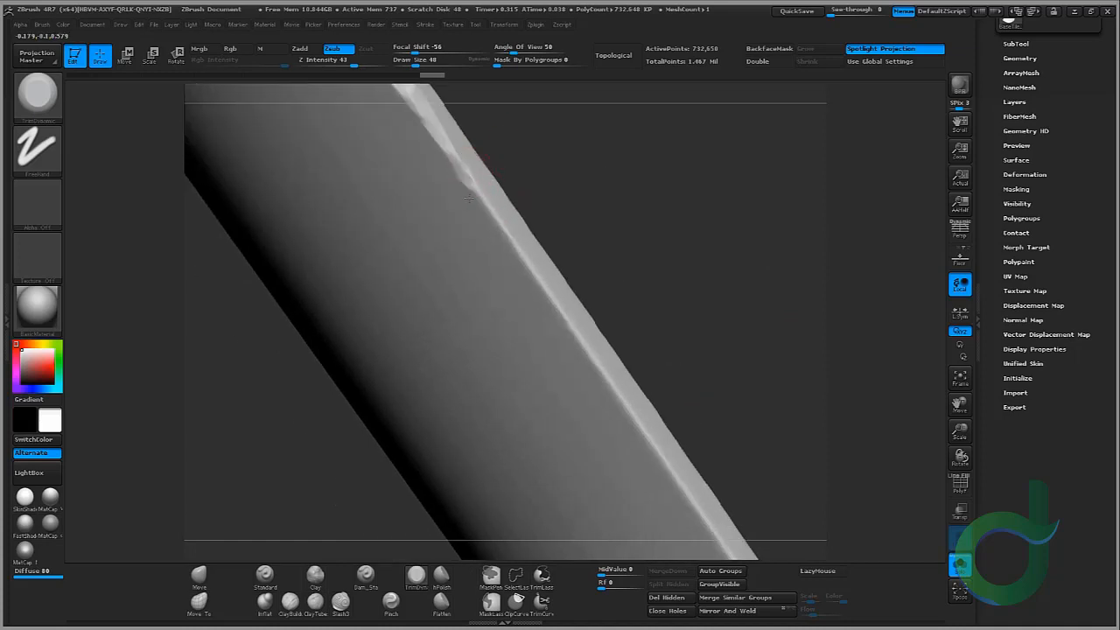
left_click_drag(465, 168, 647, 435)
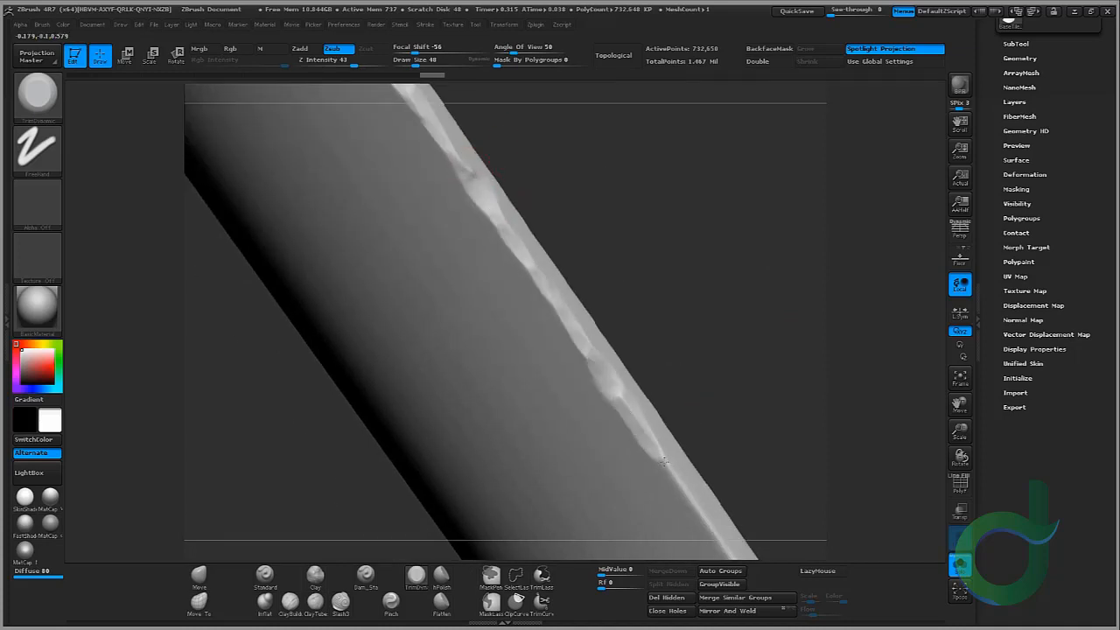
right_click_drag(649, 437, 484, 178, "alt")
left_click_drag(507, 208, 595, 347)
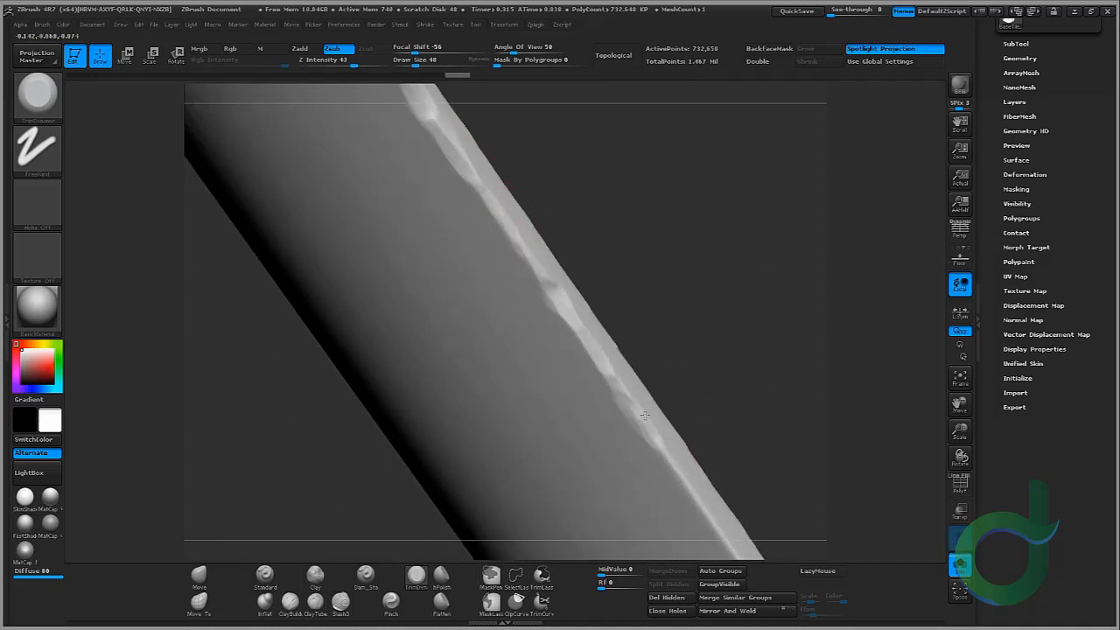
right_click_drag(644, 415, 516, 166, "alt")
left_click_drag(516, 166, 619, 346)
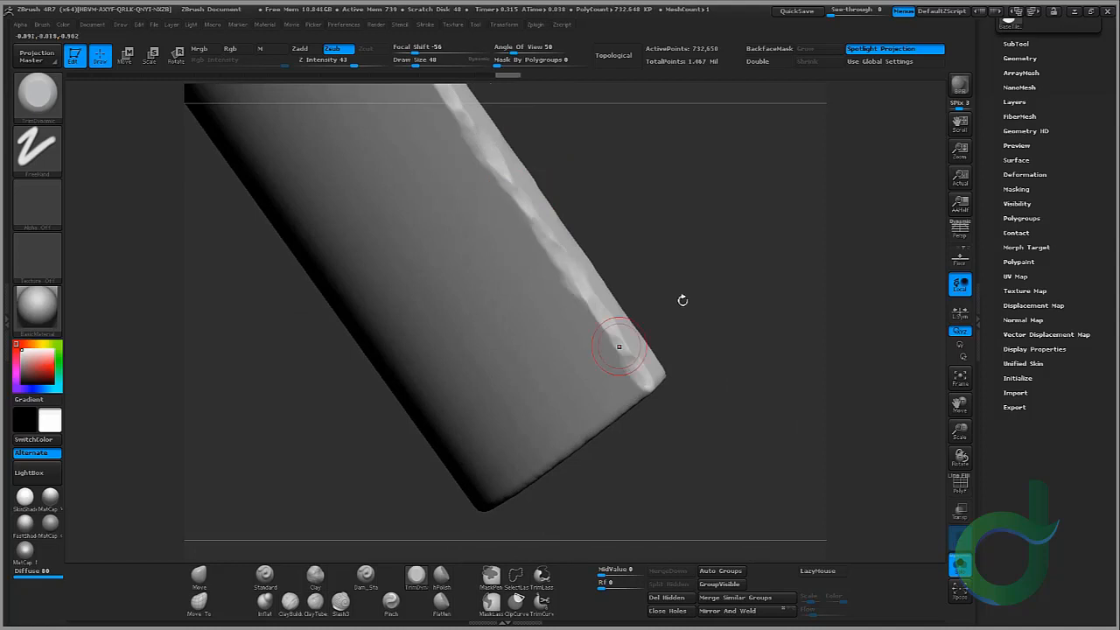
right_click_drag(619, 346, 537, 350)
left_click_drag(542, 349, 537, 329)
mouse_move(445, 250)
left_mouse_down()
mouse_move(475, 222)
mouse_move(463, 317)
left_mouse_up()
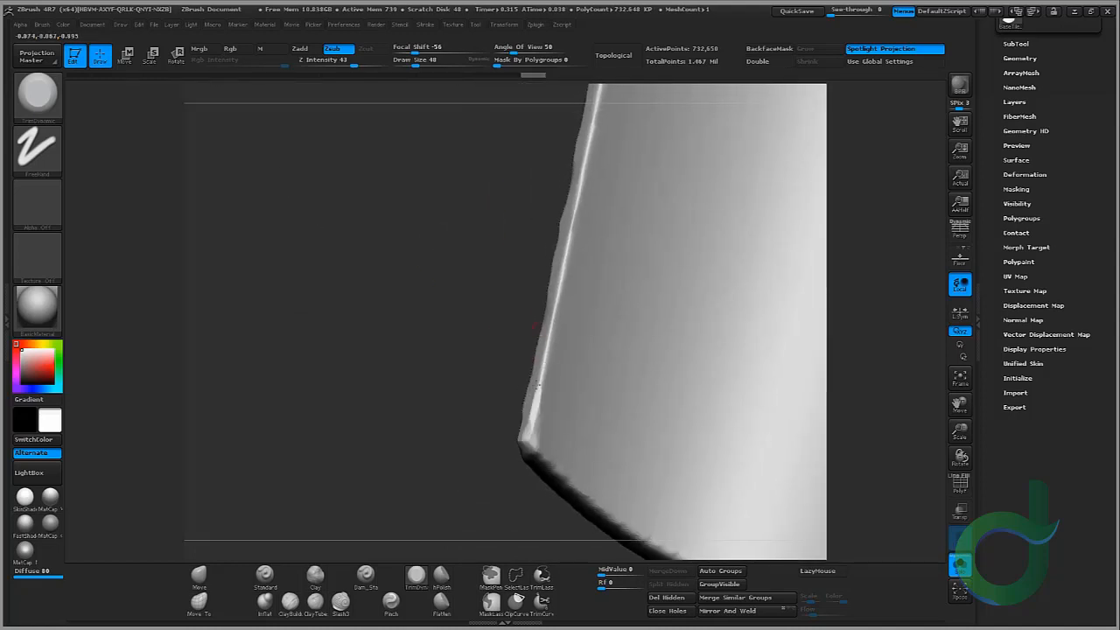
Step: Chip along the second tile's long side edge and its top corner with further TrimDynamic strokes
left_click_drag(532, 418, 559, 291)
left_click_drag(578, 210, 583, 172)
mouse_move(485, 98)
left_mouse_down("alt")
mouse_move(475, 215)
mouse_move(491, 219)
left_mouse_up("alt")
left_click_drag(549, 315, 576, 159)
left_click_drag(503, 101, 491, 267, "alt")
left_click_drag(539, 374, 577, 150)
left_click_drag(479, 130, 455, 271, "alt")
left_click_drag(563, 261, 561, 209)
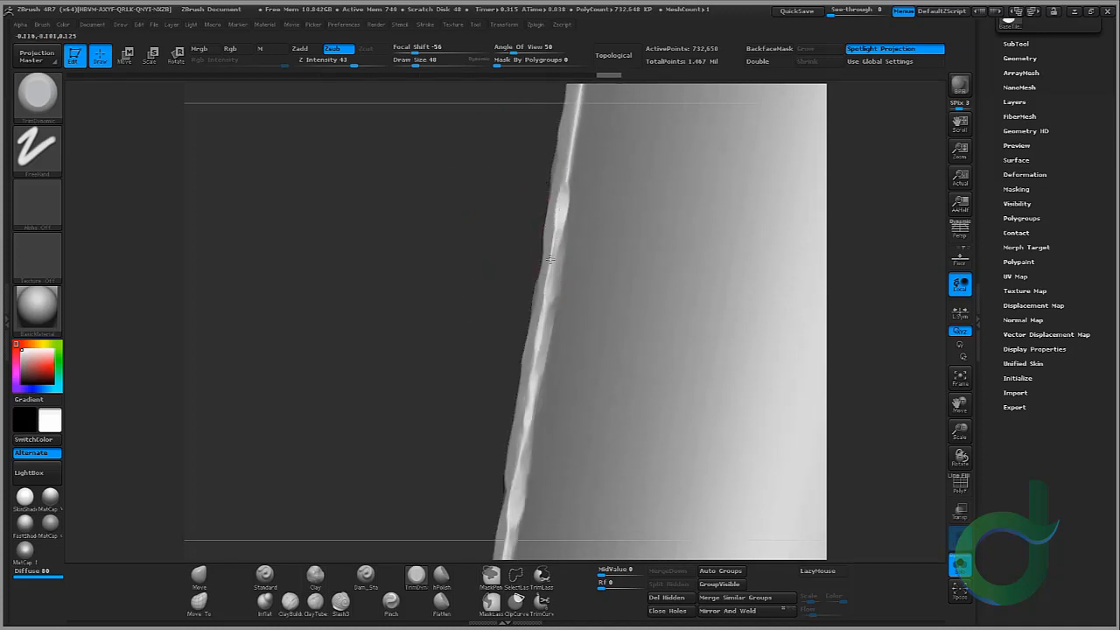
left_click_drag(493, 171, 488, 353, "alt")
left_click_drag(569, 297, 578, 276)
left_click_drag(506, 145, 502, 245, "alt")
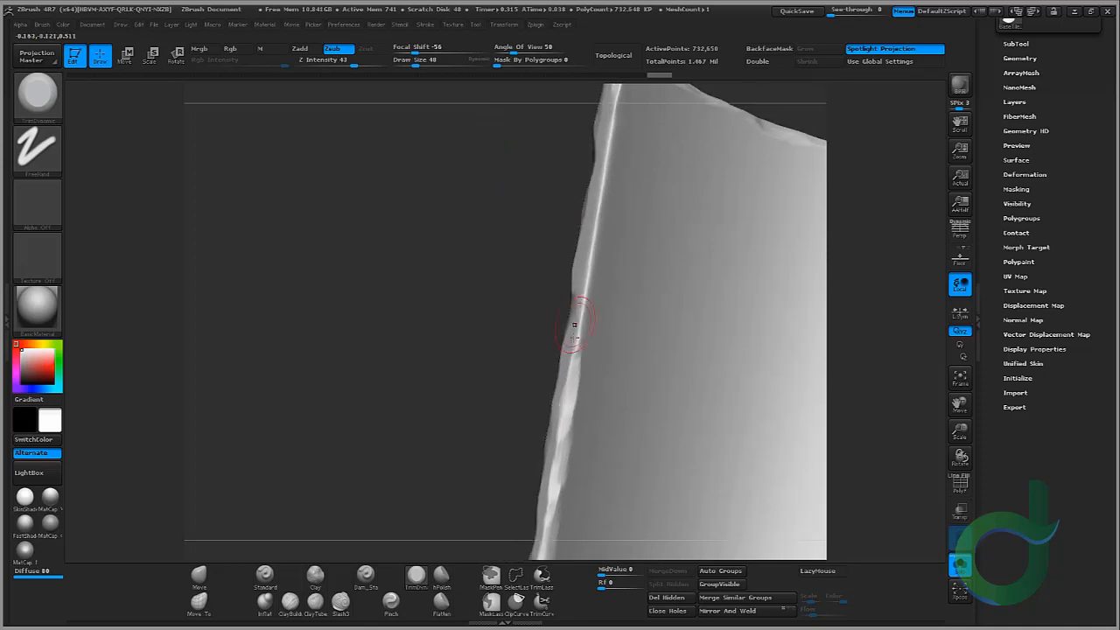
left_click_drag(573, 324, 609, 150)
left_click_drag(507, 150, 495, 244, "alt")
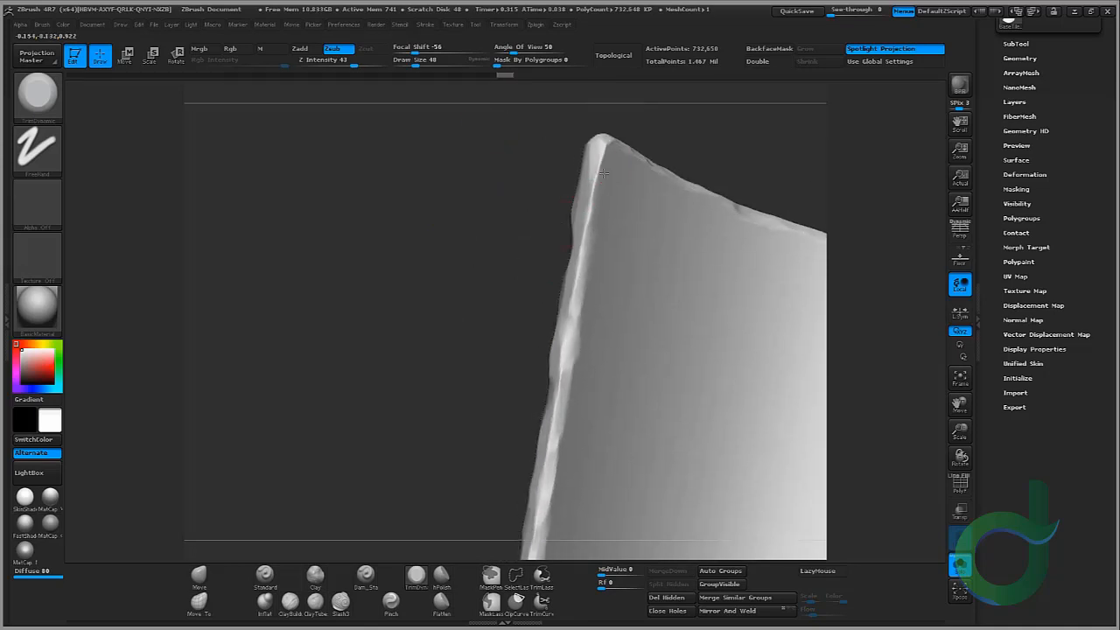
left_click_drag(599, 157, 577, 302)
Step: Break up the opposite long edge and lower corner of the second tile with TrimDynamic chips
mouse_move(499, 223)
left_mouse_down()
mouse_move(432, 260)
mouse_move(186, 286)
mouse_move(67, 224)
left_mouse_up()
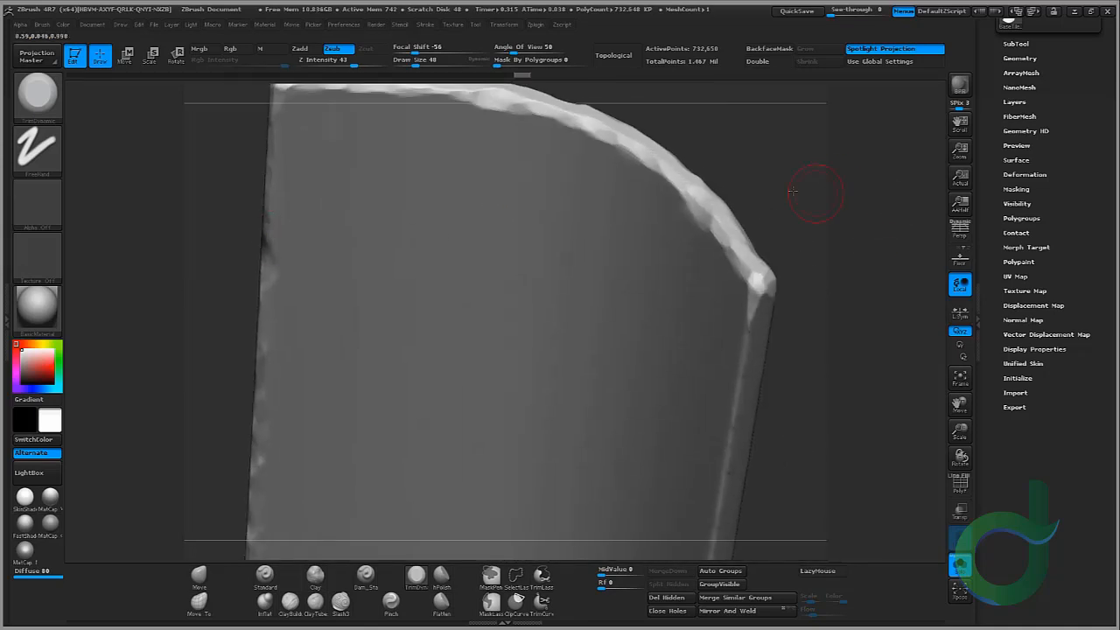
left_click_drag(817, 193, 700, 223)
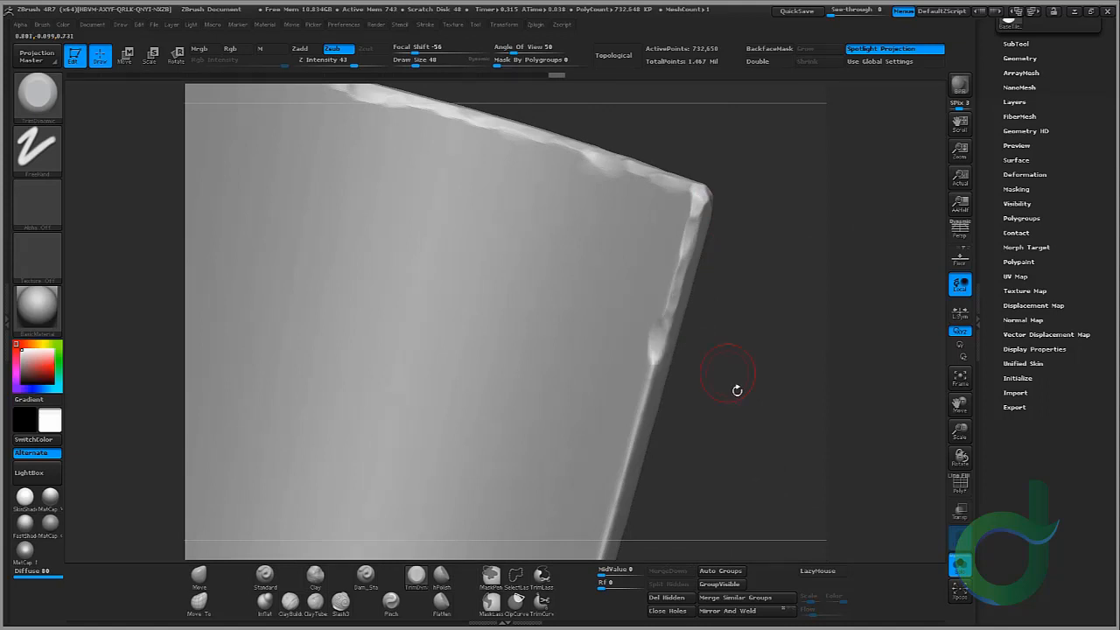
mouse_move(737, 390)
left_mouse_down()
mouse_move(645, 219)
mouse_move(599, 382)
left_mouse_up()
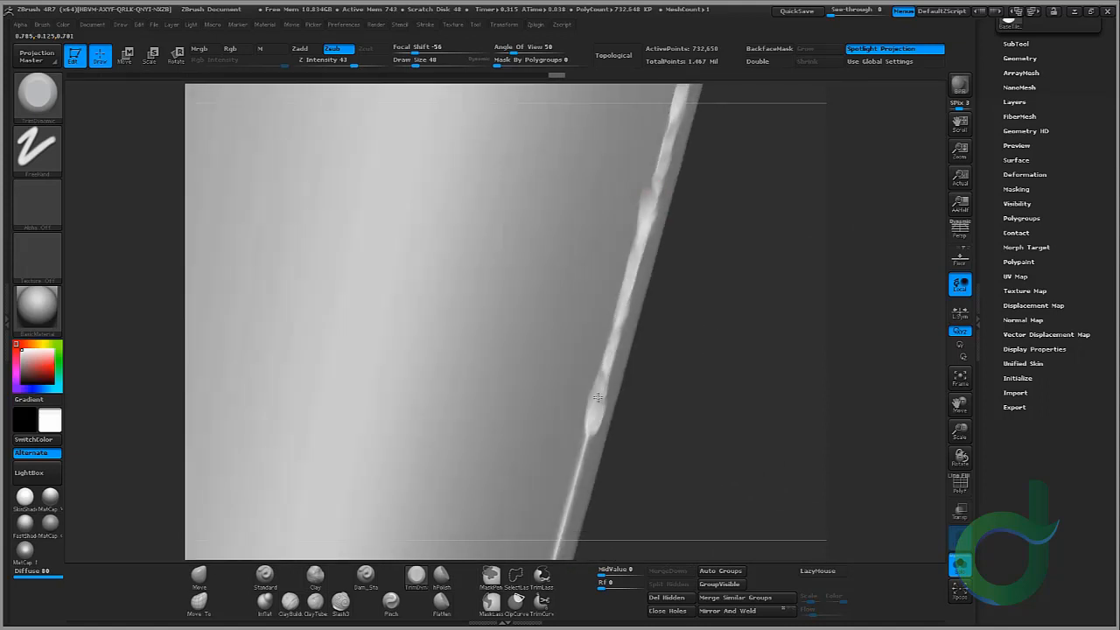
left_click_drag(669, 413, 695, 194, "alt")
left_click_drag(620, 210, 544, 490)
left_click_drag(622, 473, 642, 192, "alt")
left_click_drag(557, 219, 550, 241)
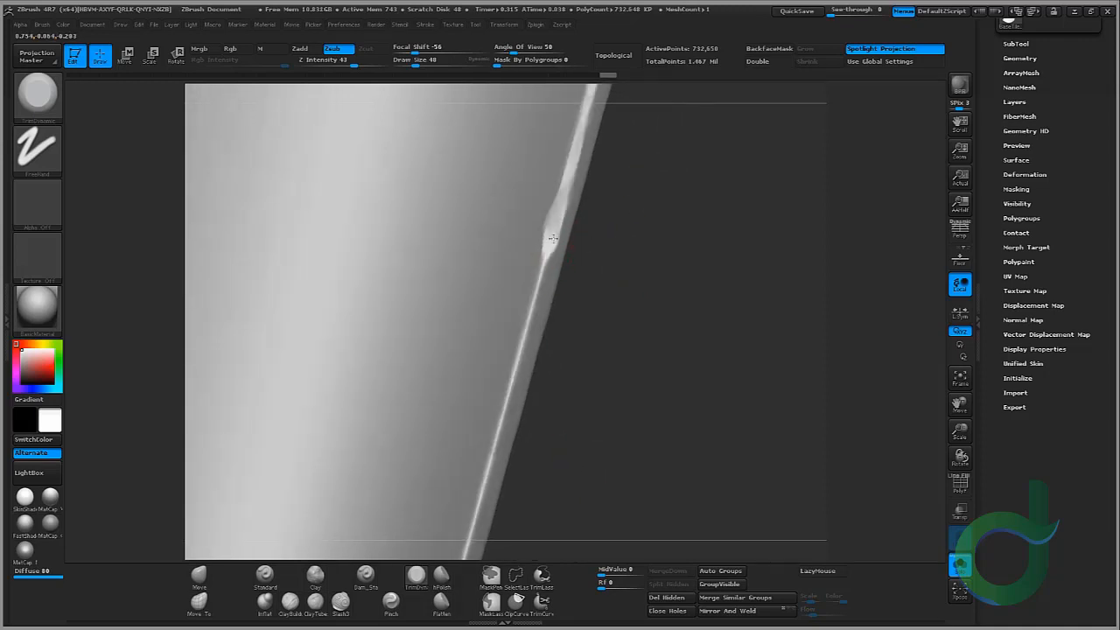
left_click_drag(527, 305, 497, 449)
mouse_move(525, 479)
left_mouse_down("alt")
mouse_move(603, 270)
mouse_move(558, 335)
left_mouse_up("alt")
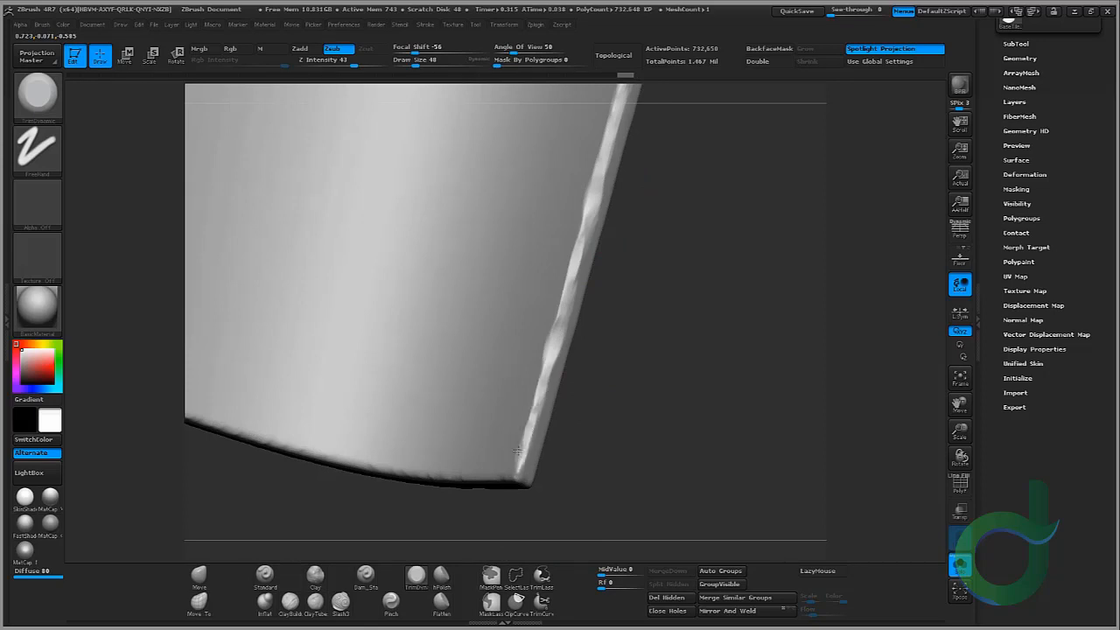
left_click_drag(518, 450, 518, 473)
left_click_drag(573, 477, 551, 366)
left_click_drag(510, 363, 506, 386)
mouse_move(603, 411)
left_mouse_down()
mouse_move(560, 350)
mouse_move(515, 375)
mouse_move(604, 343)
left_mouse_up()
Step: Chip the rim of the tile's curved end and its corners with more TrimDynamic strokes
mouse_move(663, 317)
left_mouse_down("alt")
mouse_move(467, 381)
mouse_move(707, 267)
left_mouse_up("alt")
left_click_drag(678, 208, 438, 280, "alt")
left_click_drag(468, 338, 722, 216)
left_click_drag(688, 145, 421, 247, "alt")
left_click_drag(477, 306, 615, 249)
left_click_drag(532, 265, 411, 214)
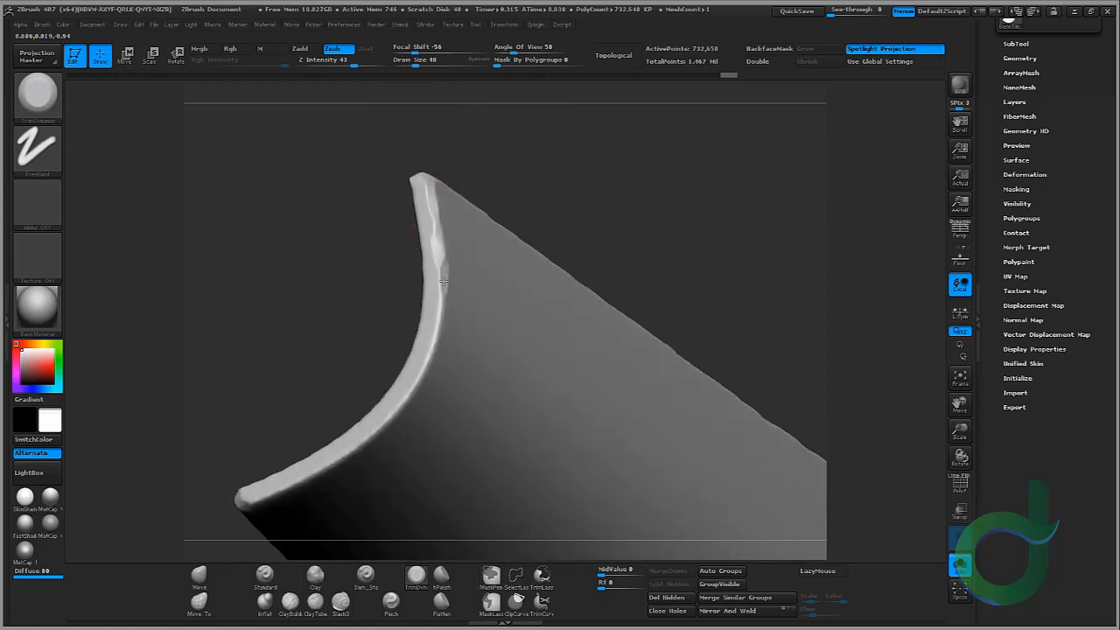
left_click_drag(398, 418, 470, 336)
left_click_drag(354, 409, 327, 422)
left_click_drag(280, 438, 429, 503)
left_click_drag(443, 492, 442, 479)
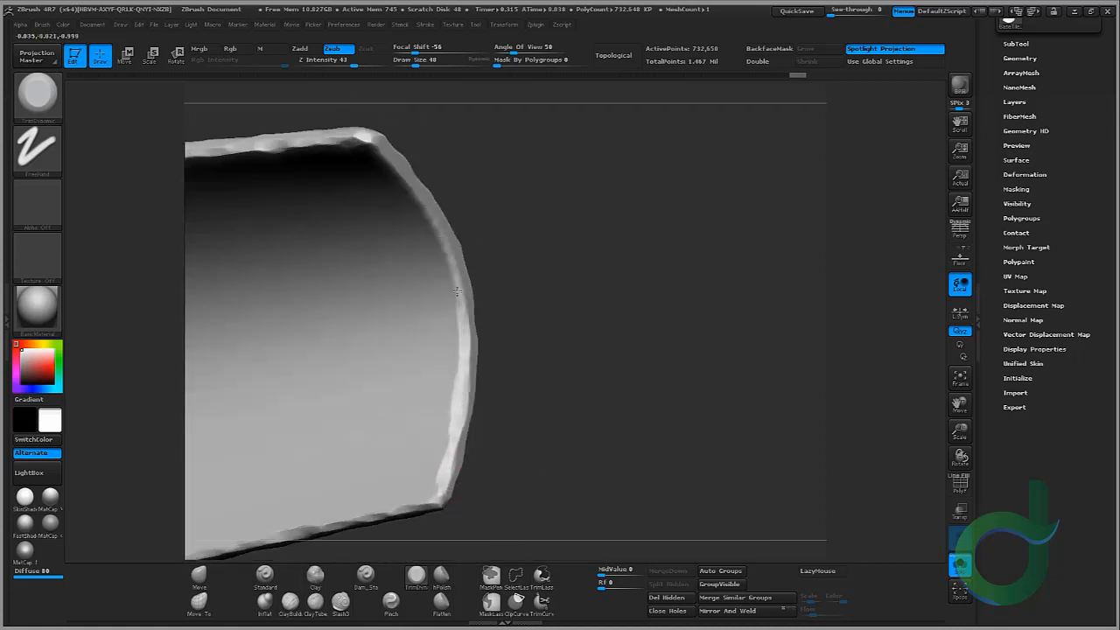
left_click_drag(457, 292, 450, 254)
left_click_drag(491, 263, 505, 310)
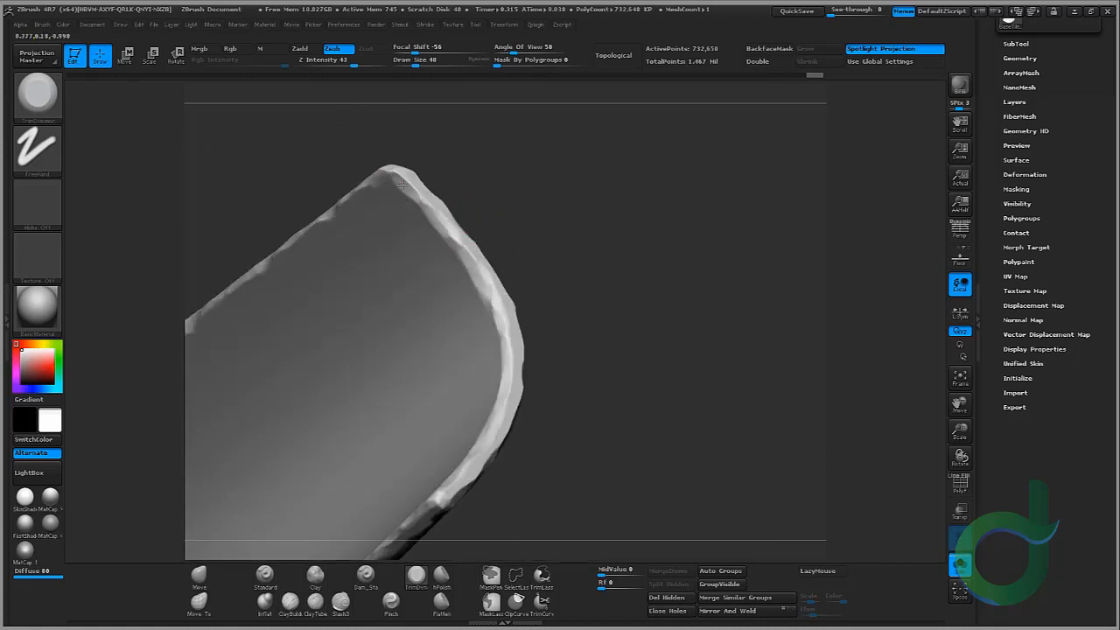
left_click_drag(390, 173, 431, 208)
left_click_drag(553, 238, 527, 278)
left_click_drag(484, 276, 497, 295)
mouse_move(613, 289)
left_mouse_down()
mouse_move(505, 272)
mouse_move(515, 296)
left_mouse_up()
mouse_move(376, 263)
left_mouse_down()
mouse_move(342, 283)
mouse_move(383, 312)
left_mouse_up()
right_click_drag(383, 312, 394, 219, "ctrl")
mouse_move(393, 219)
left_mouse_down()
mouse_move(463, 193)
mouse_move(388, 436)
mouse_move(335, 435)
mouse_move(322, 473)
left_mouse_up()
Step: Switch to the Move brush, enlarge its draw size to 150, and nudge the tile's edges and ends into uneven shapes
left_click(199, 576)
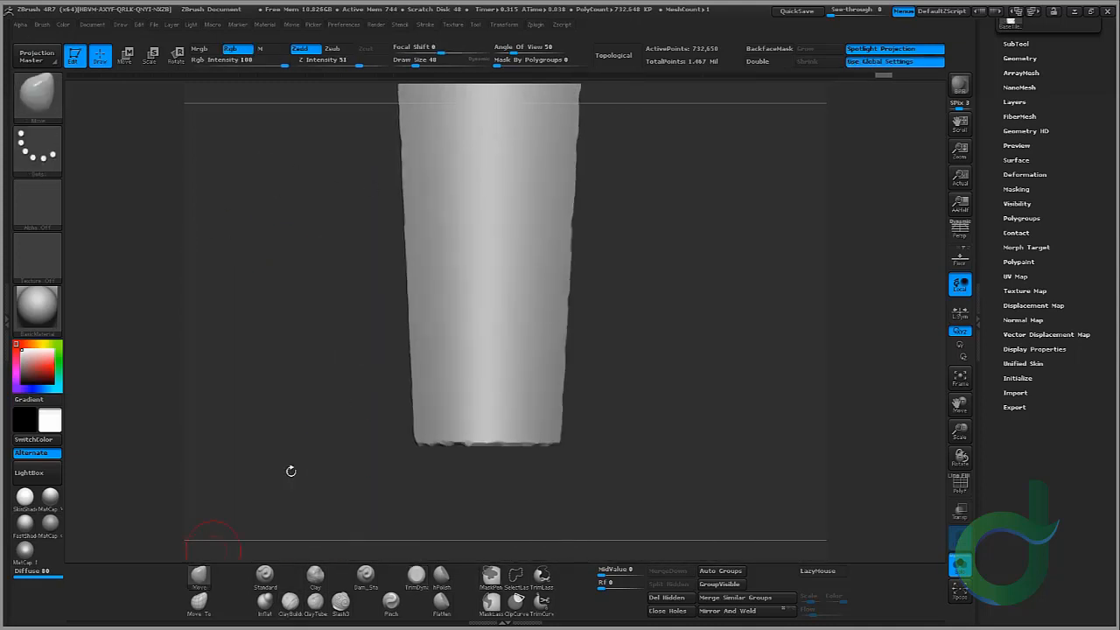
key("bracketright")
key("bracketright")
key("bracketright")
key("bracketright")
key("bracketright")
key("bracketright")
mouse_move(643, 372)
right_mouse_down("ctrl")
mouse_move(632, 475)
mouse_move(715, 367)
mouse_move(700, 358)
right_mouse_up("ctrl")
key("bracketright")
key("bracketright")
key("bracketright")
right_click_drag(577, 455, 484, 474)
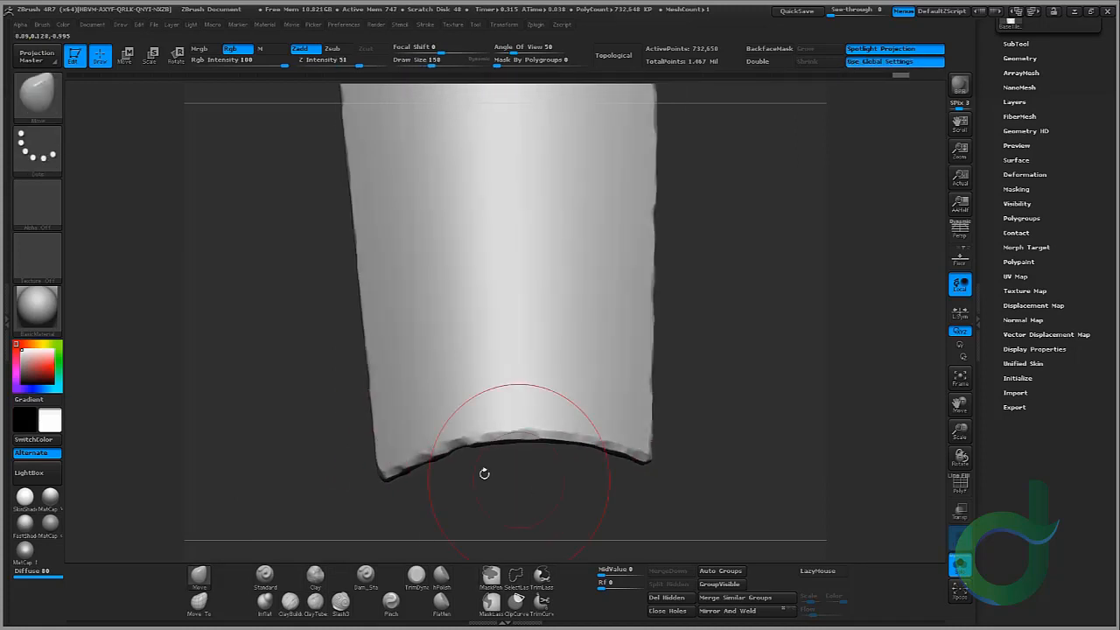
right_click_drag(386, 473, 246, 417)
right_click_drag(144, 380, 330, 335, "alt")
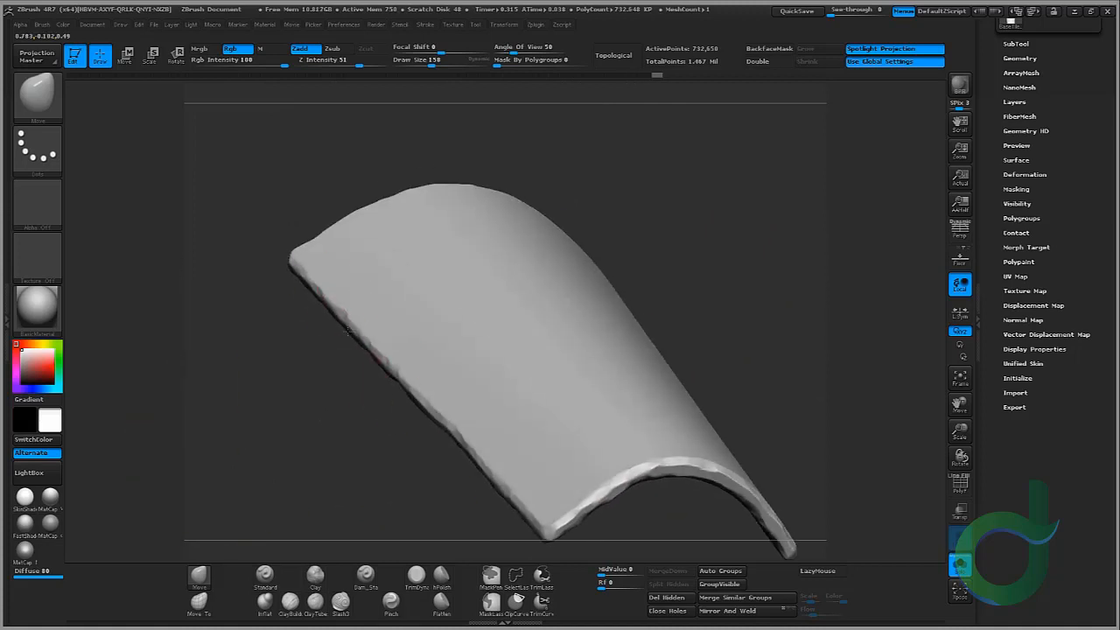
right_click_drag(184, 447, 437, 212)
right_click_drag(482, 160, 412, 165)
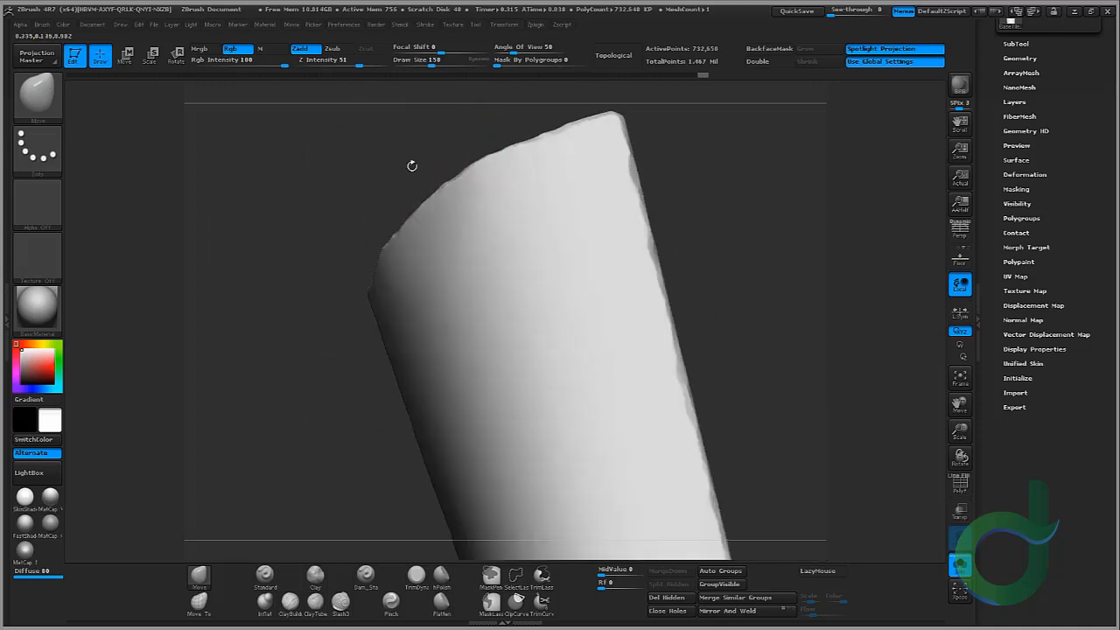
left_click_drag(636, 179, 626, 182)
right_click_drag(613, 127, 612, 172, "alt")
left_click_drag(575, 172, 584, 196)
mouse_move(707, 365)
right_mouse_down("alt")
mouse_move(618, 215)
mouse_move(590, 303)
right_mouse_up("alt")
mouse_move(643, 277)
right_mouse_down()
mouse_move(550, 400)
mouse_move(537, 313)
mouse_move(610, 289)
mouse_move(560, 150)
mouse_move(680, 308)
mouse_move(758, 324)
mouse_move(643, 302)
mouse_move(542, 367)
mouse_move(448, 262)
mouse_move(482, 278)
mouse_move(578, 158)
mouse_move(569, 290)
right_mouse_up()
mouse_move(535, 199)
right_mouse_down()
mouse_move(432, 373)
mouse_move(456, 421)
right_mouse_up()
Step: Open the Subtool palette, turn off Solo mode, and inspect both sculpted tiles together from several angles
right_click_drag(492, 236, 1037, 588)
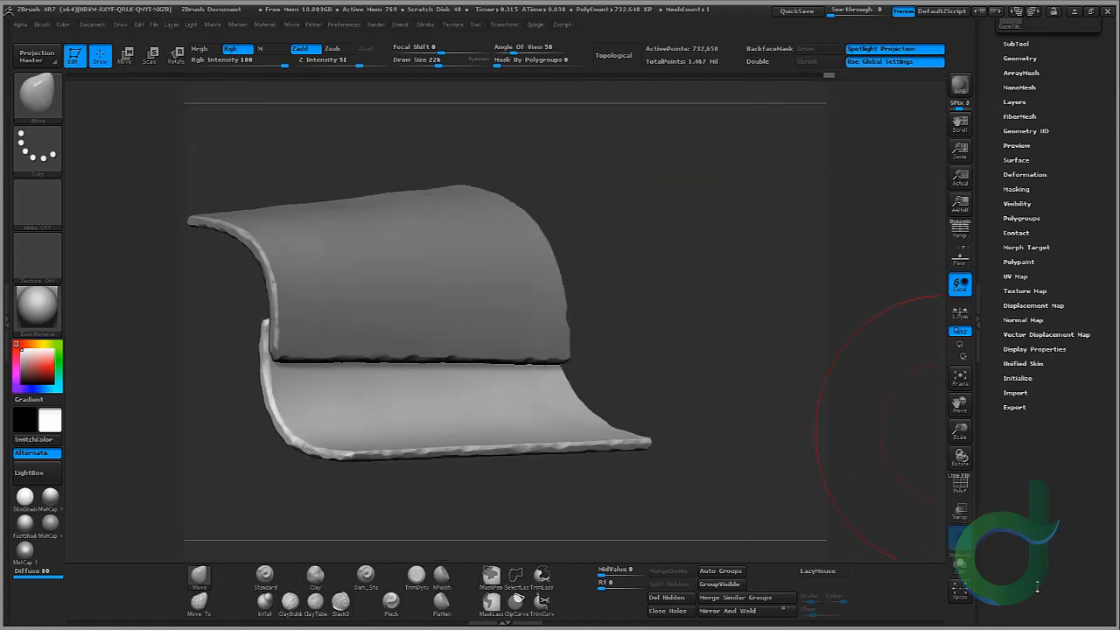
left_click(959, 565)
right_click_drag(713, 201, 847, 278)
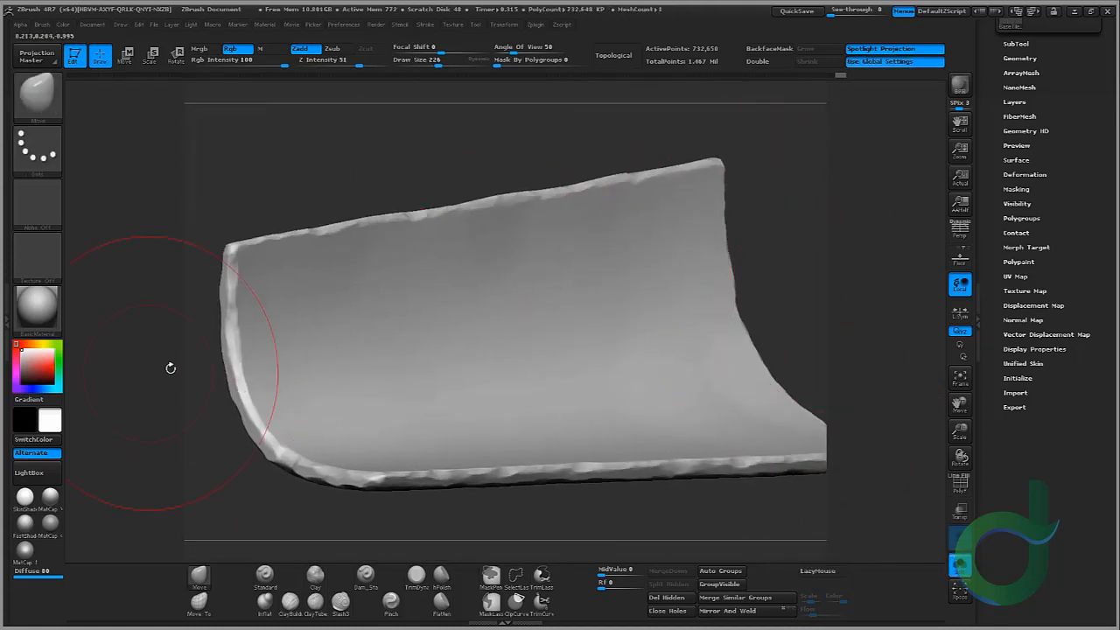
right_click_drag(170, 367, 554, 187)
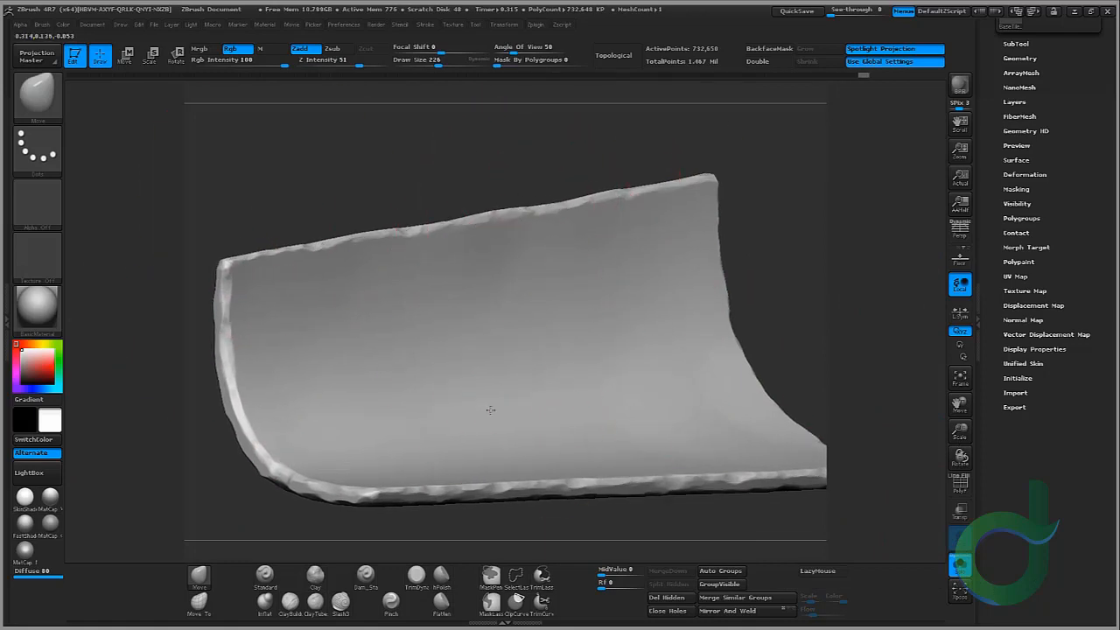
mouse_move(490, 410)
right_mouse_down()
mouse_move(797, 251)
mouse_move(522, 280)
mouse_move(658, 191)
mouse_move(531, 420)
mouse_move(712, 251)
mouse_move(542, 337)
mouse_move(638, 350)
mouse_move(744, 263)
mouse_move(875, 201)
right_mouse_up()
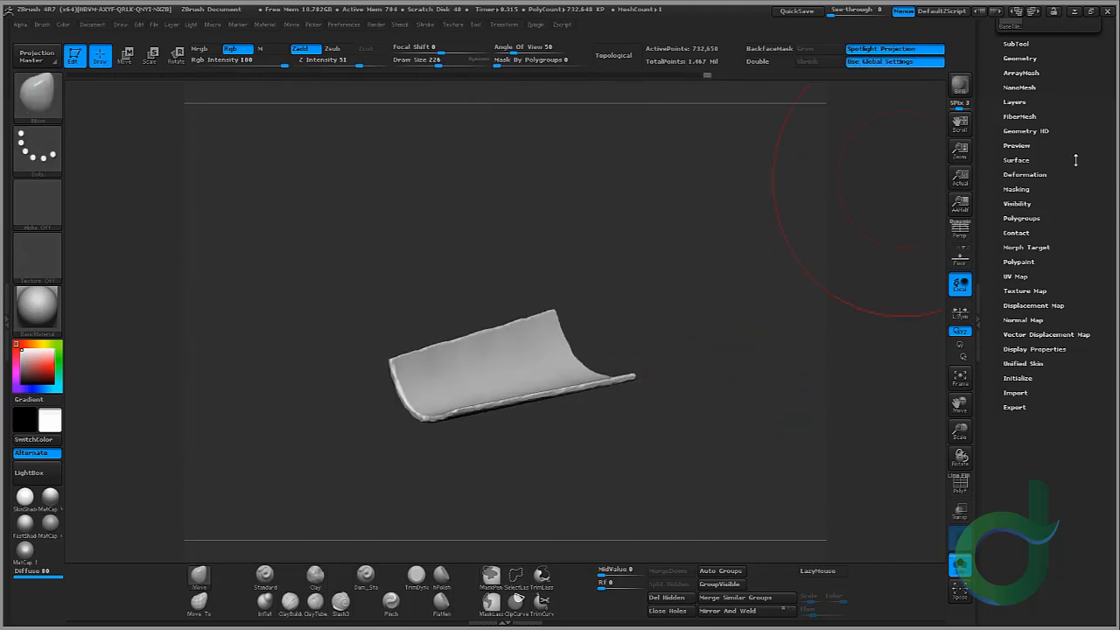
left_click_drag(1086, 170, 1047, 197)
left_click(1029, 225)
left_click(960, 564)
left_click_drag(877, 438, 658, 262)
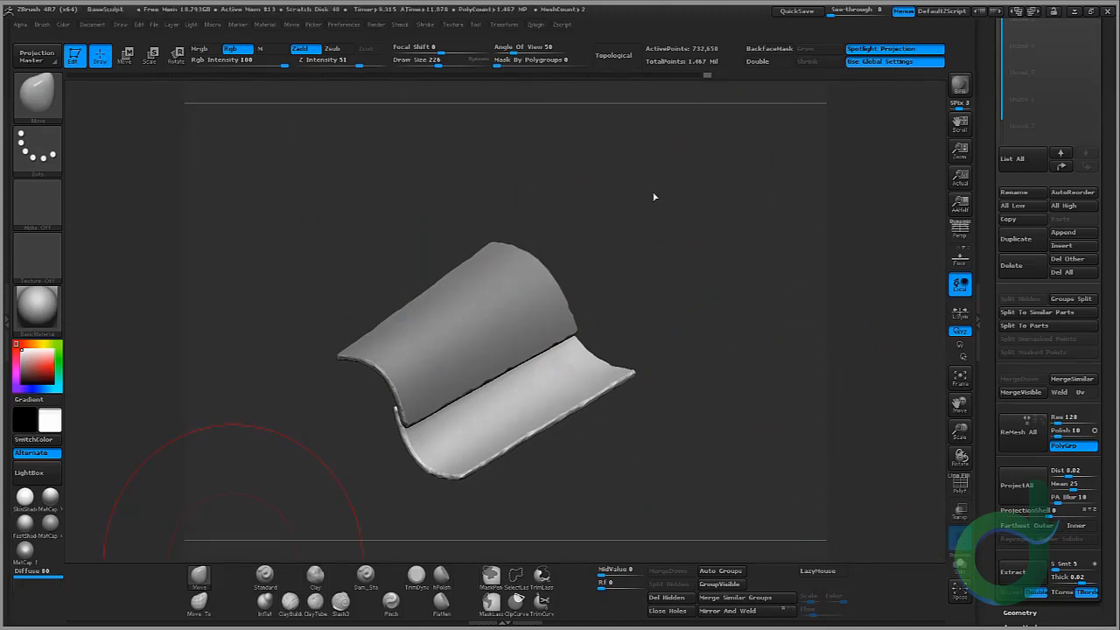
left_click_drag(676, 245, 806, 88)
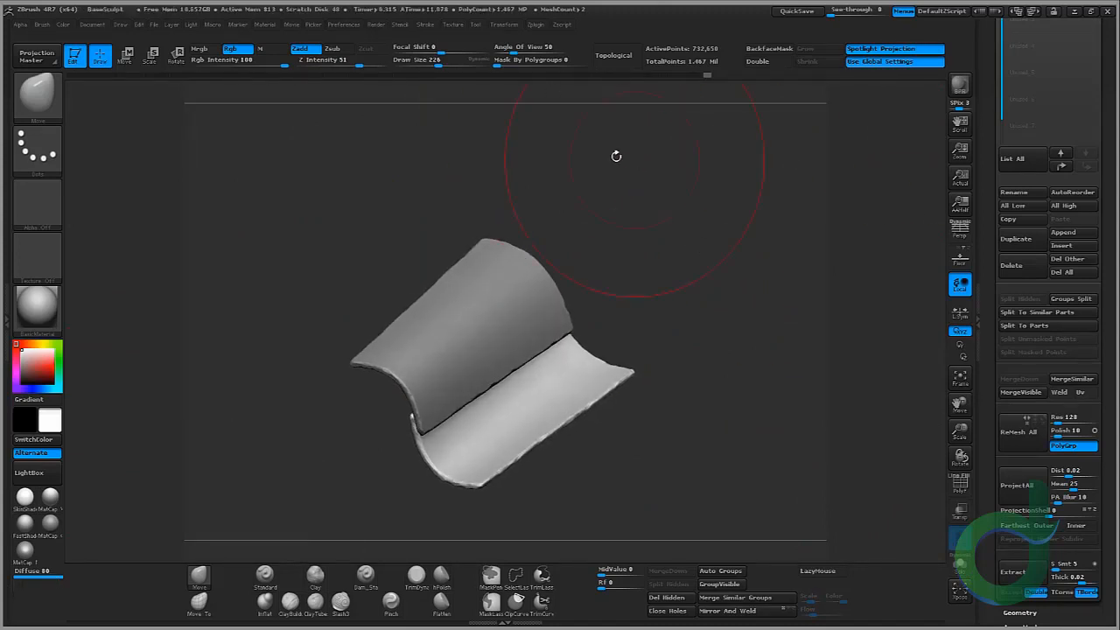
Step: Save the project as BaseSculpt.ZPR, replacing the existing file
left_click(156, 24)
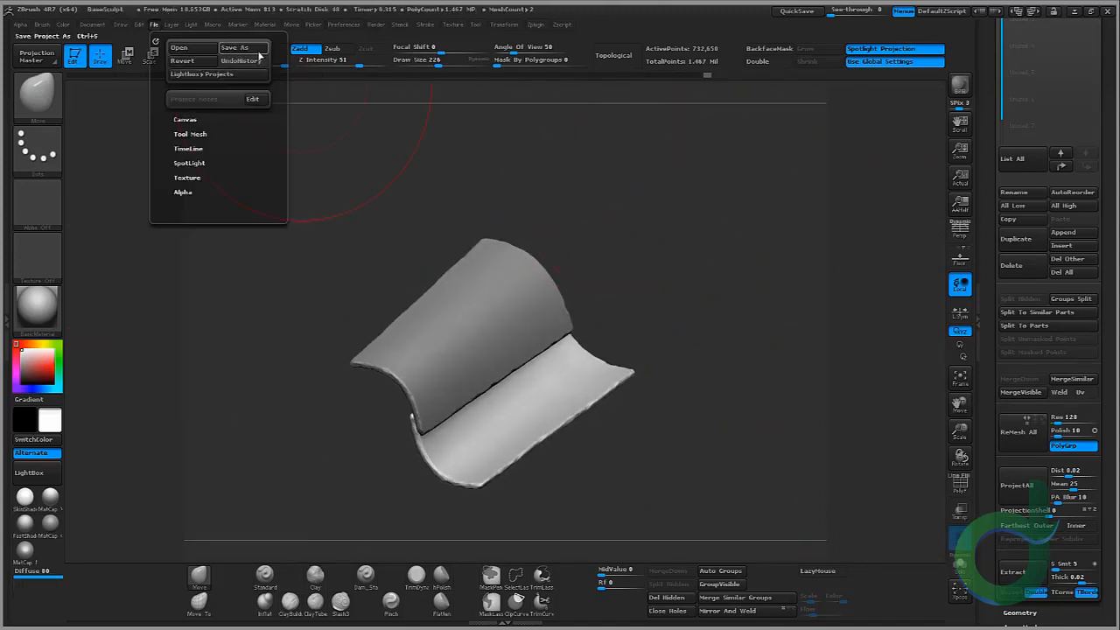
left_click(234, 47)
left_click(272, 144)
double_click(273, 145)
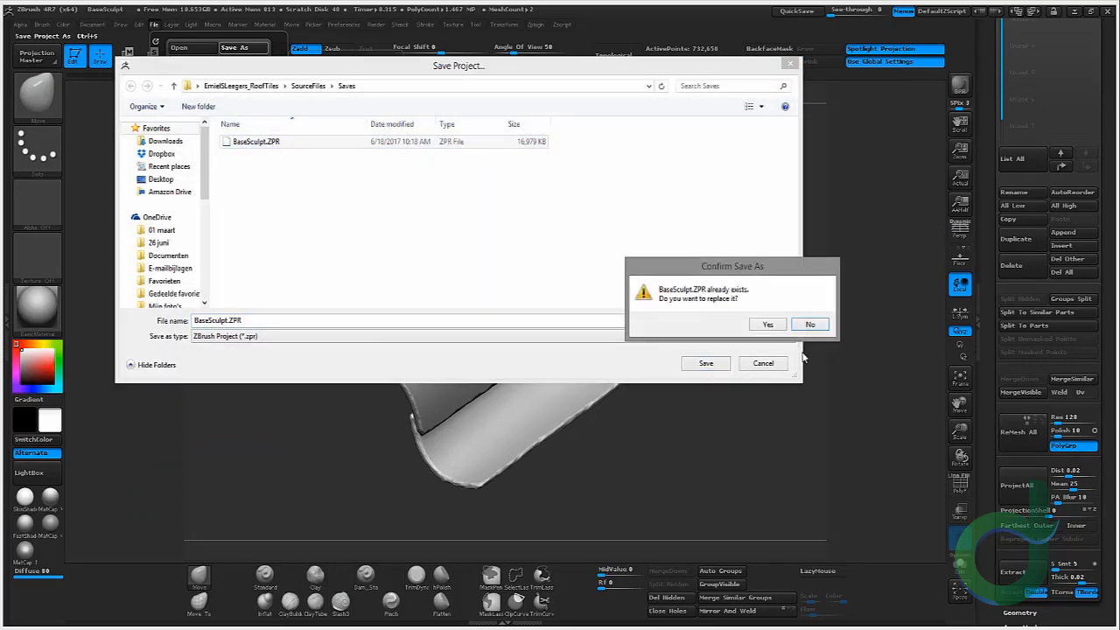
left_click(765, 324)
left_click_drag(712, 342, 711, 329)
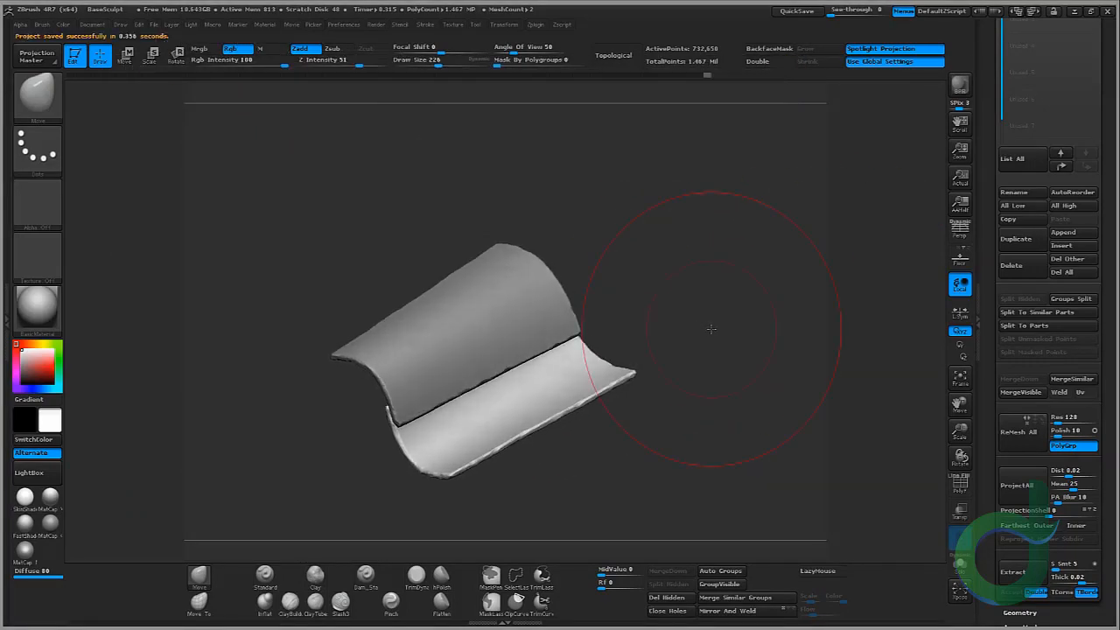
Step: Select the top tile subtool and merge the two tiles into one subtool with MergeDown
left_click_drag(959, 433, 961, 441)
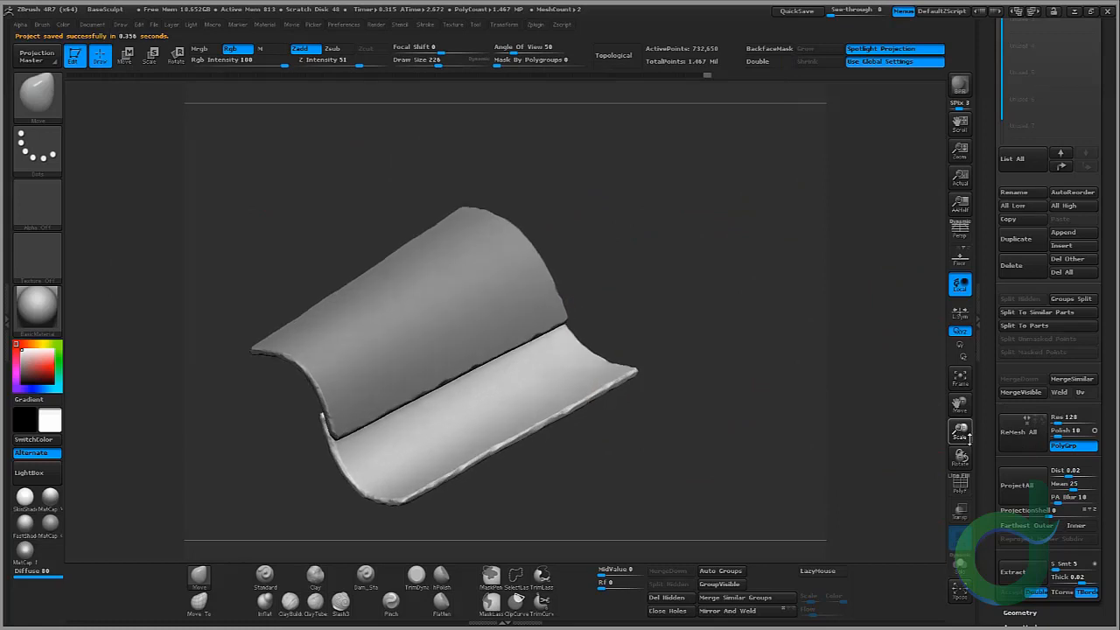
left_click_drag(1109, 208, 1110, 322)
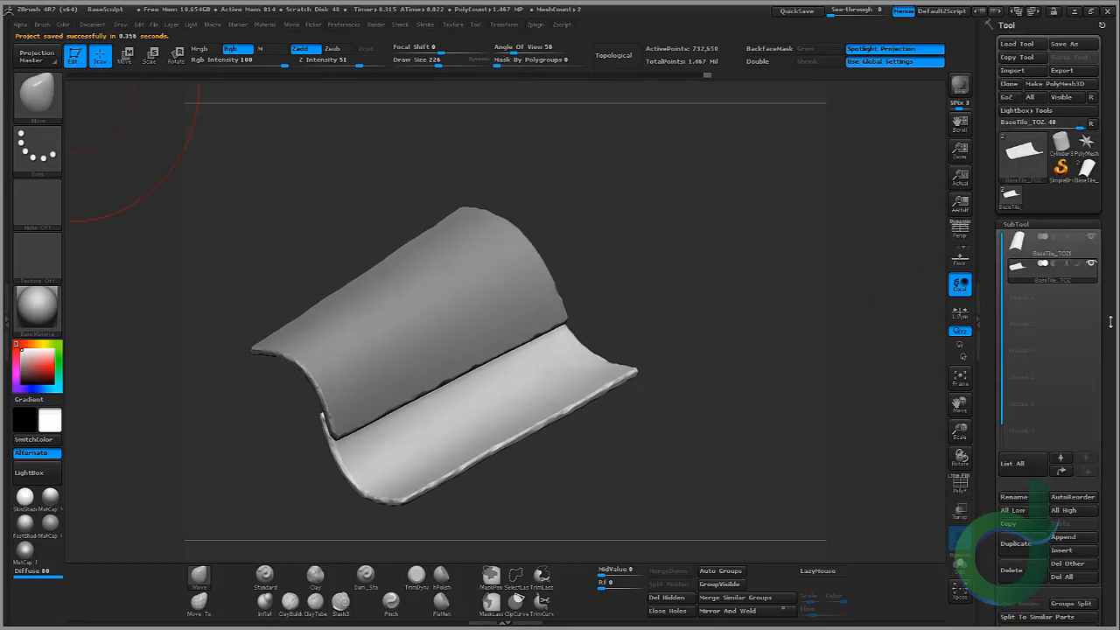
left_click(1046, 244)
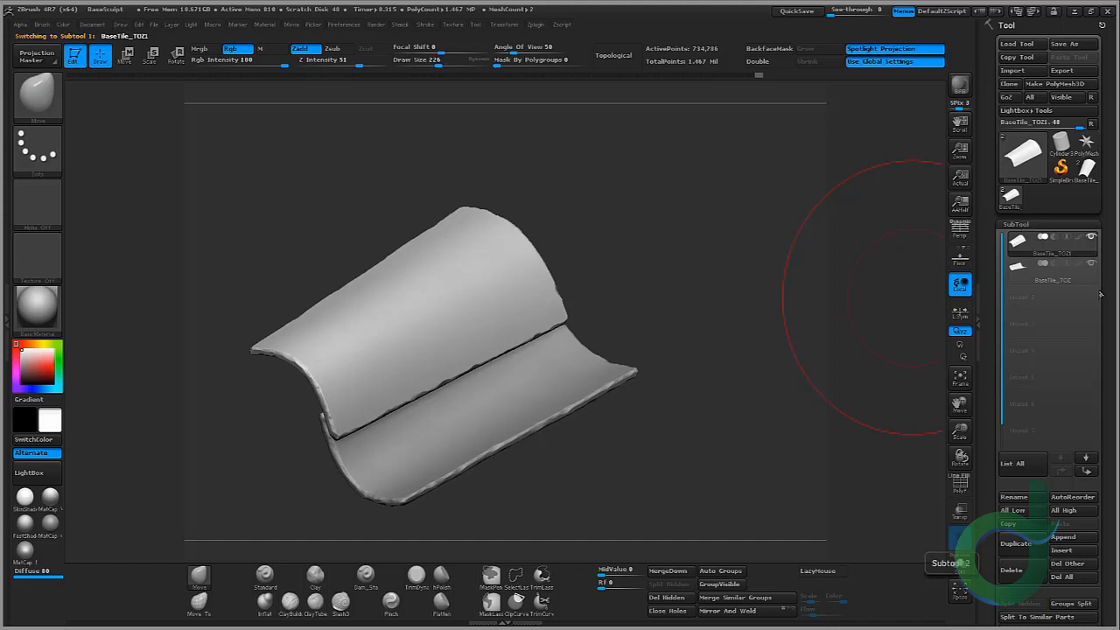
left_click_drag(1100, 292, 1092, 216)
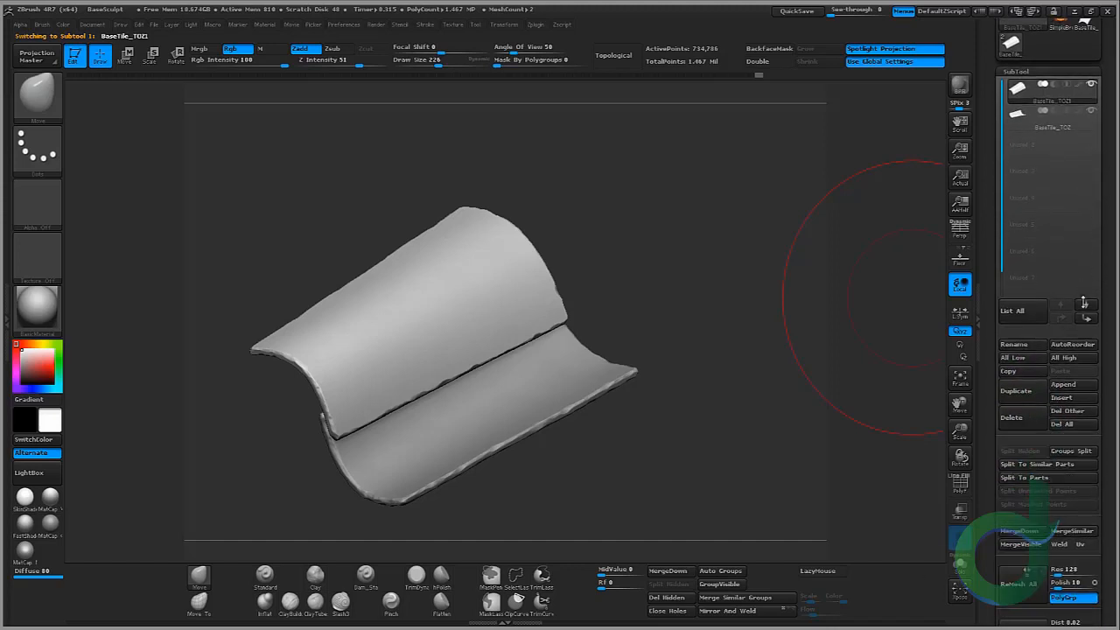
left_click(1029, 534)
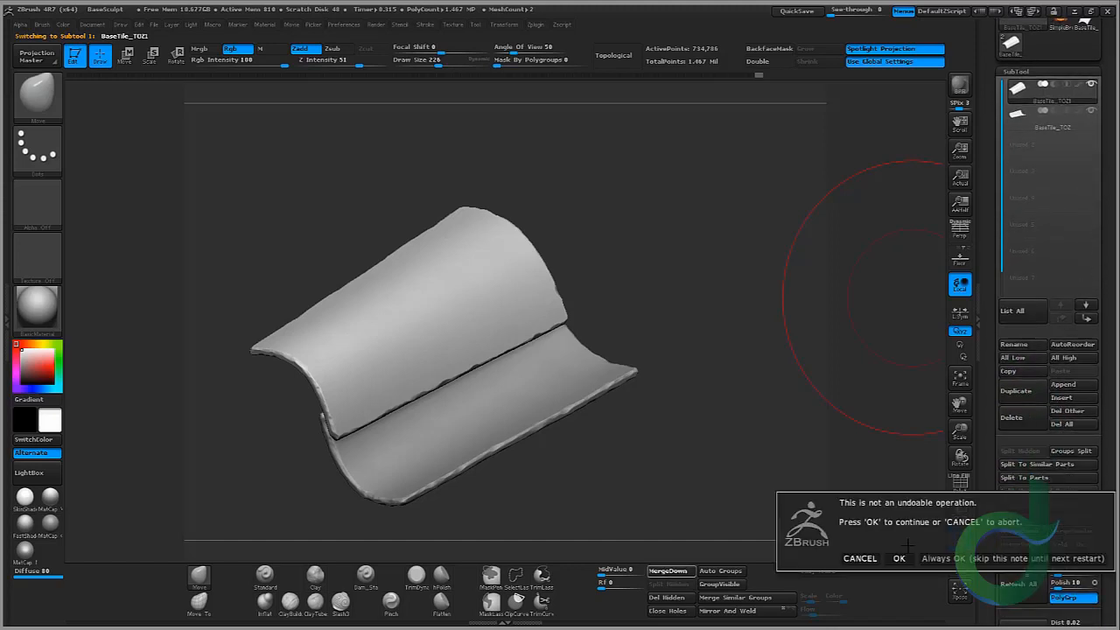
left_click(899, 558)
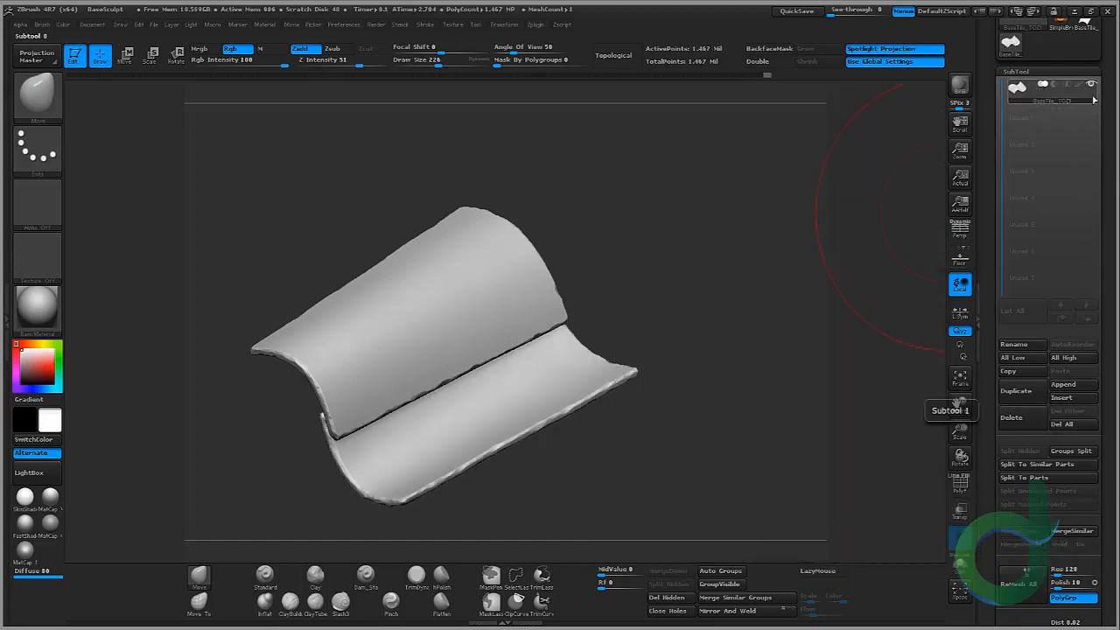
Step: Switch to the photo viewer and browse through the roof tile reference photos
mouse_move(1093, 86)
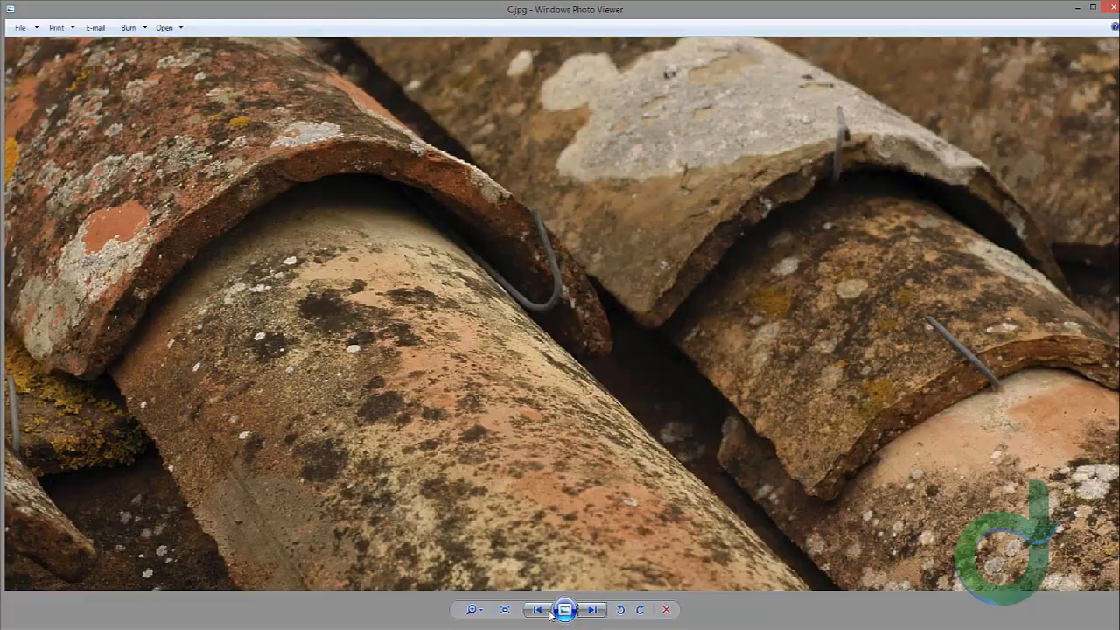
left_click(545, 612)
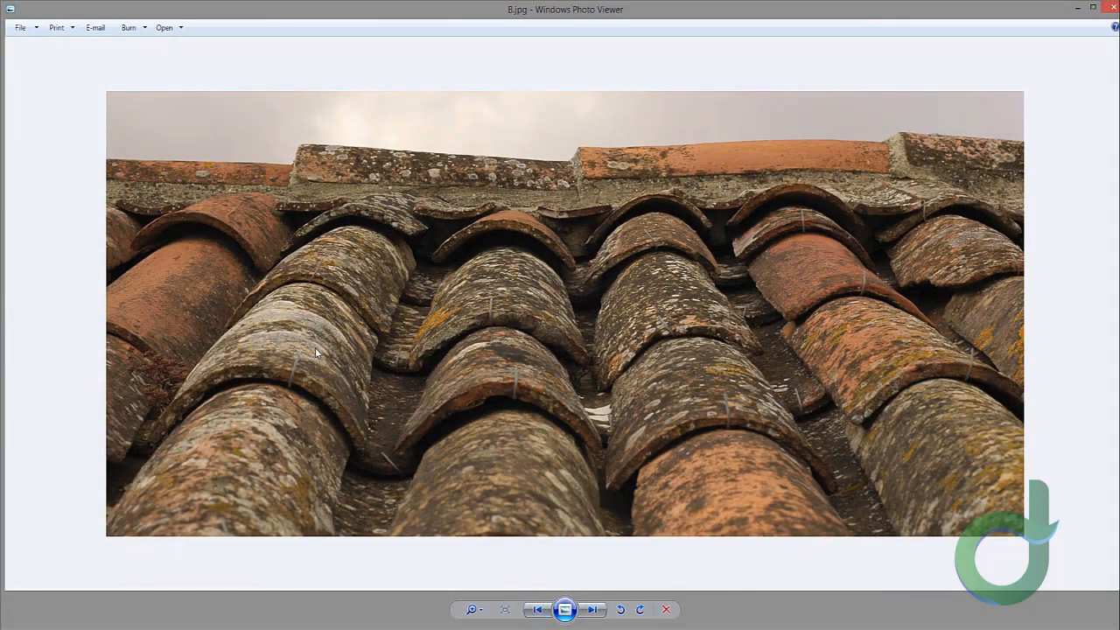
left_click(592, 610)
left_click(592, 610)
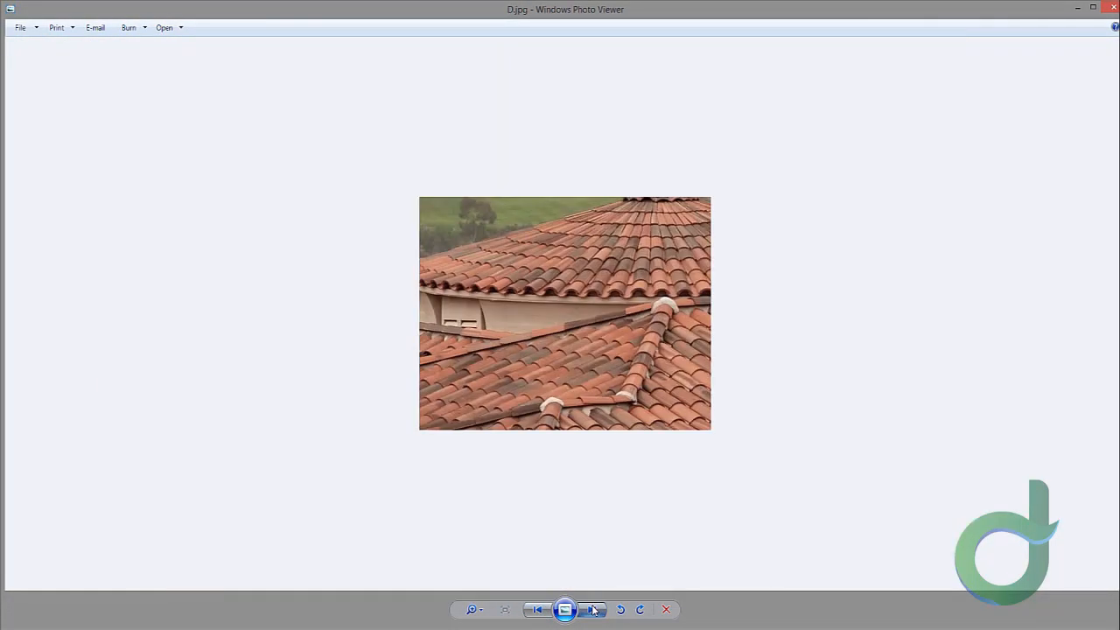
left_click(592, 610)
left_click(592, 609)
left_click(593, 610)
left_click(592, 610)
left_click(592, 609)
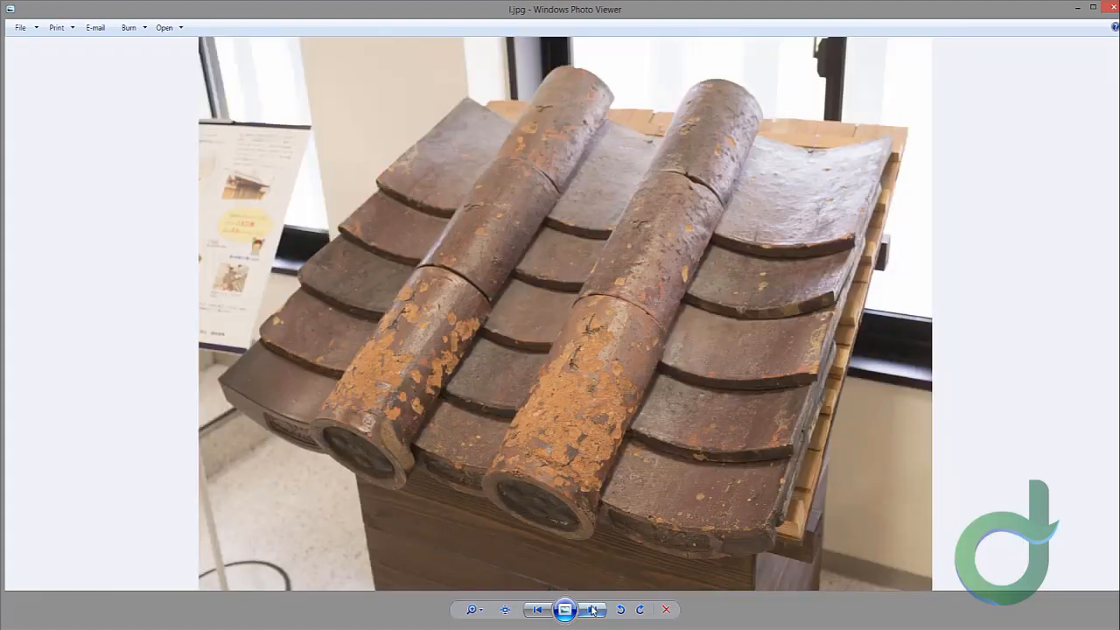
left_click(539, 611)
left_click(537, 610)
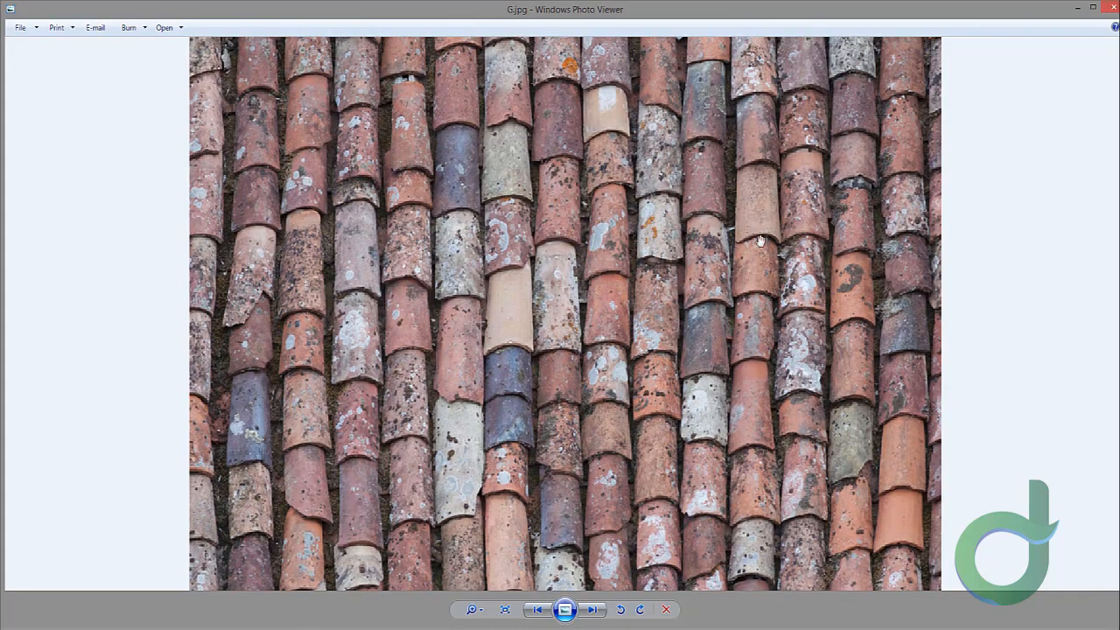
Step: Duplicate the merged tiles subtool and select the duplicate copy in the subtool list
left_click_drag(760, 241, 916, 182)
left_click_drag(766, 420, 787, 267)
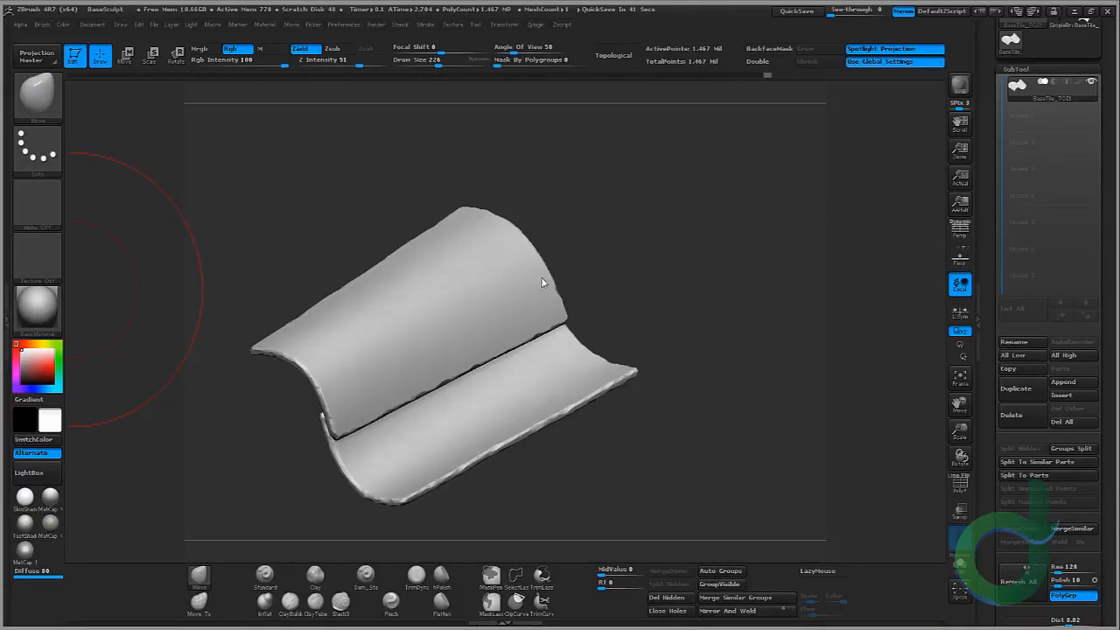
left_click_drag(582, 277, 695, 232)
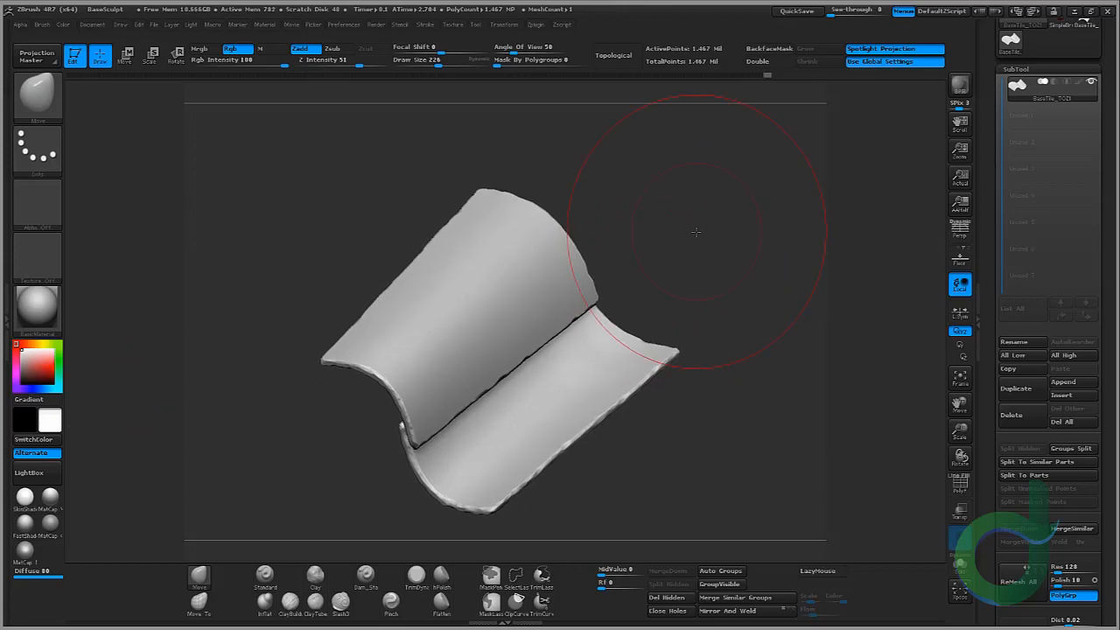
left_click_drag(1106, 154, 1103, 304)
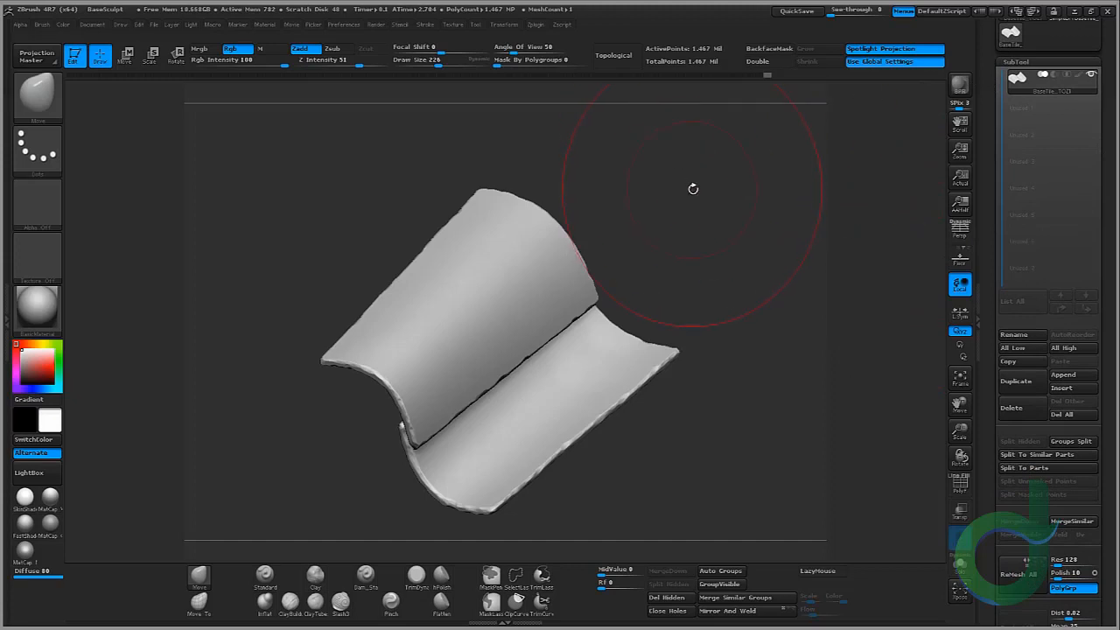
left_click_drag(693, 189, 650, 193)
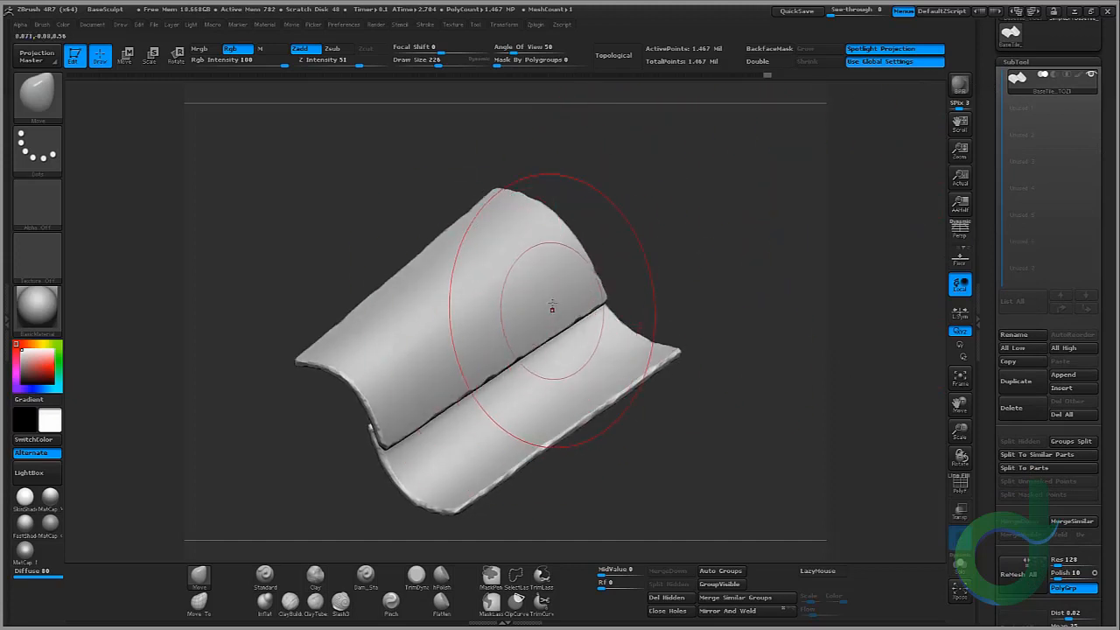
left_click_drag(645, 307, 640, 276)
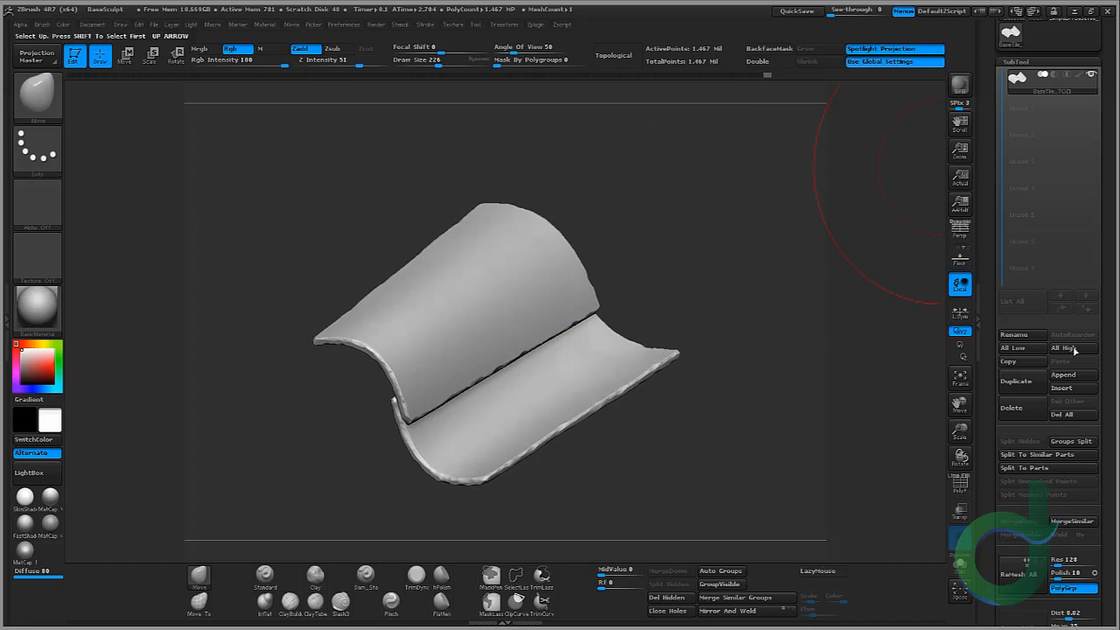
left_click(1020, 384)
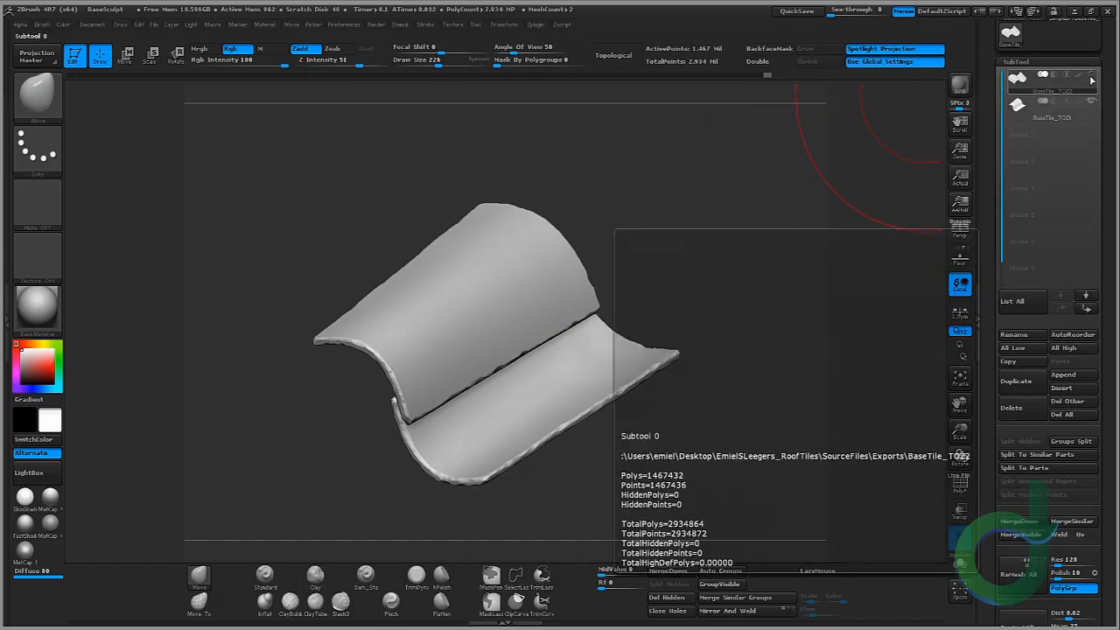
left_click(1009, 113)
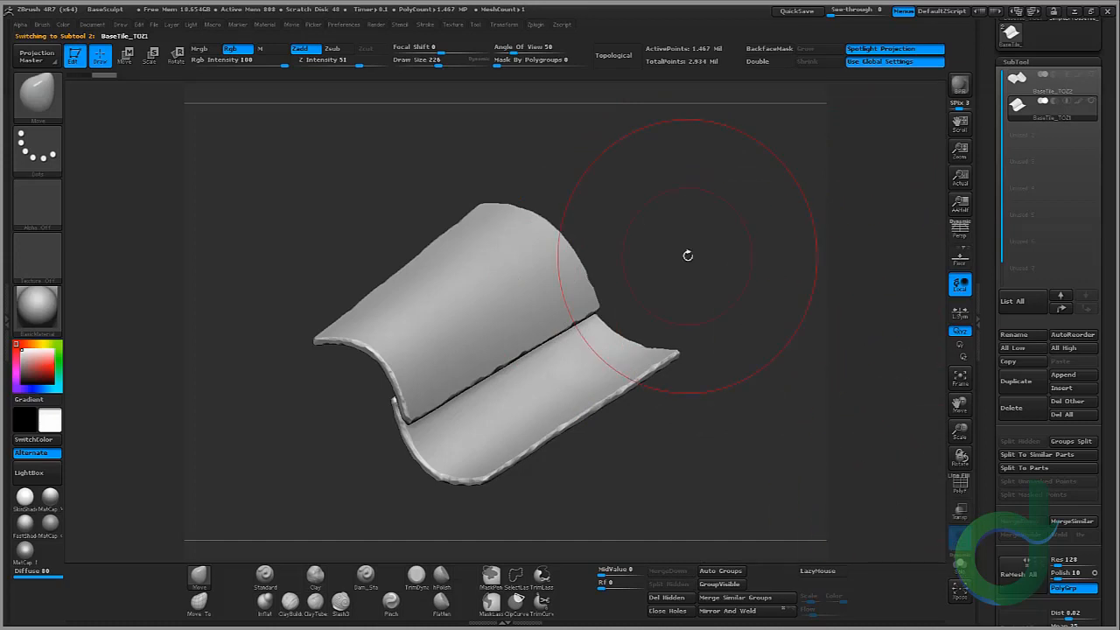
Step: Switch to the TrimDynamic brush at a smaller draw size and chip damage into the tiles' curved edges
left_click(416, 574)
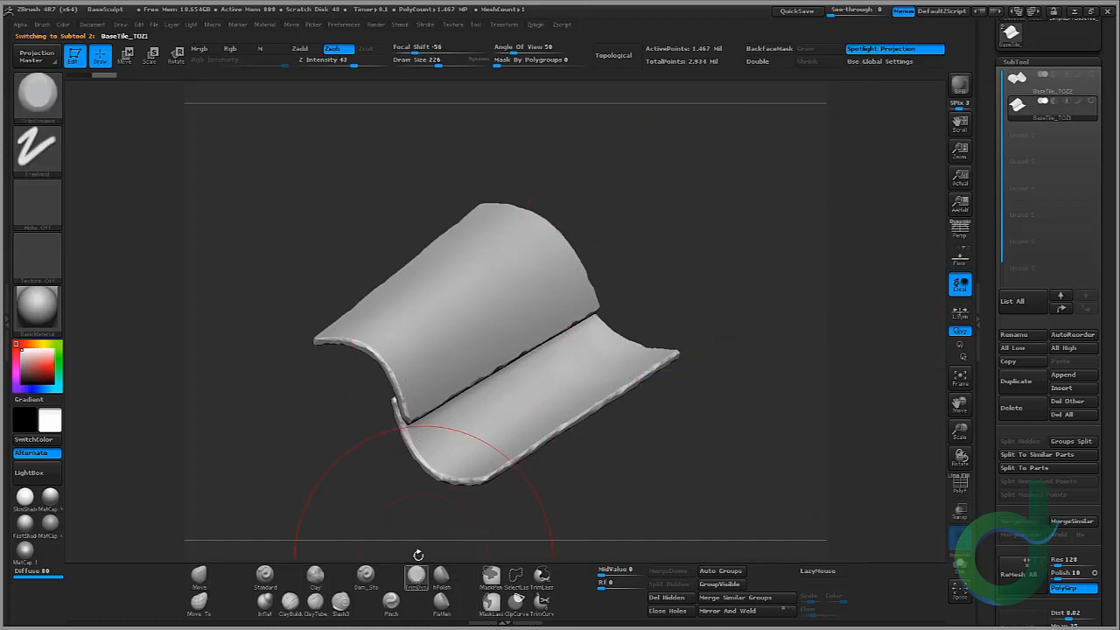
key("bracketleft")
key("bracketleft")
key("bracketleft")
key("bracketleft")
key("bracketleft")
key("bracketleft")
key("bracketleft")
right_click_drag(387, 357, 365, 560, "ctrl")
key("bracketleft")
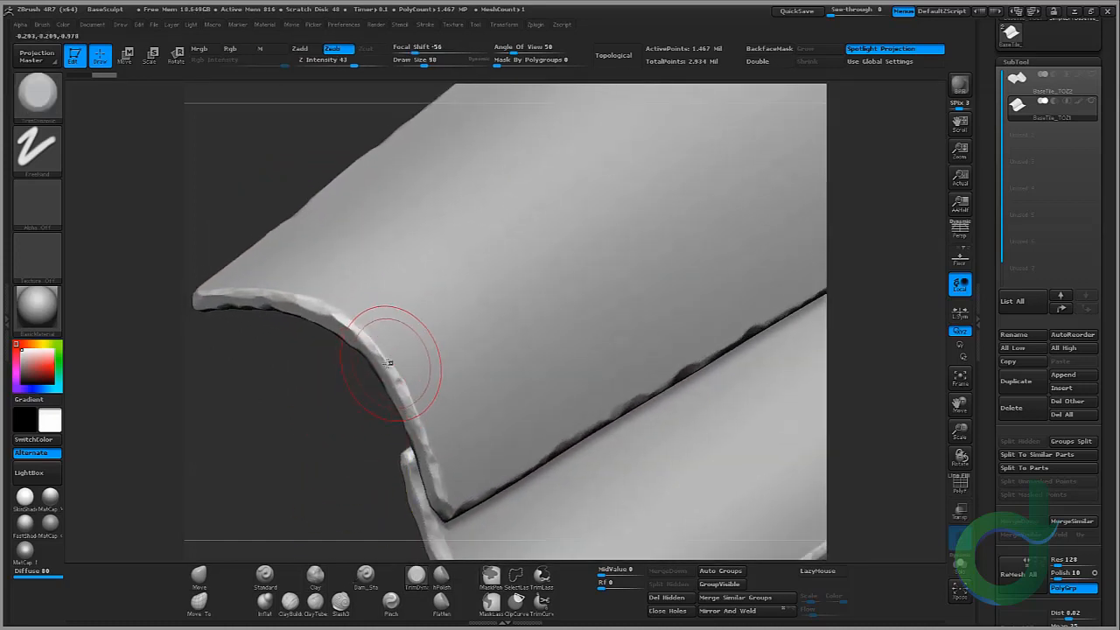
left_click_drag(388, 361, 390, 371, "shift")
right_click_drag(335, 411, 398, 402)
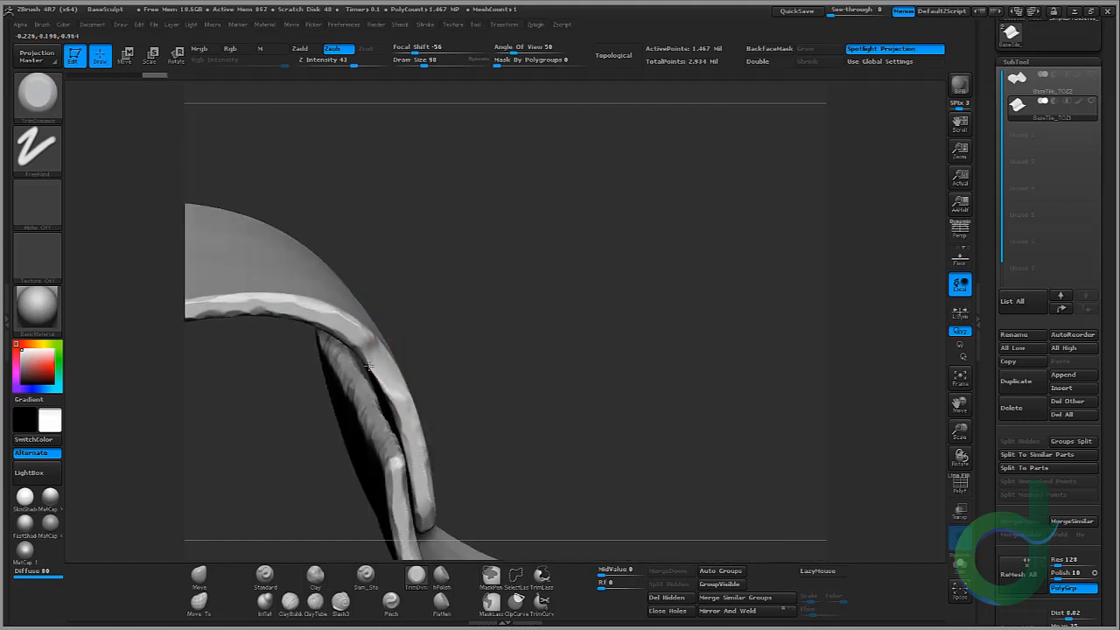
right_click_drag(393, 259, 405, 358)
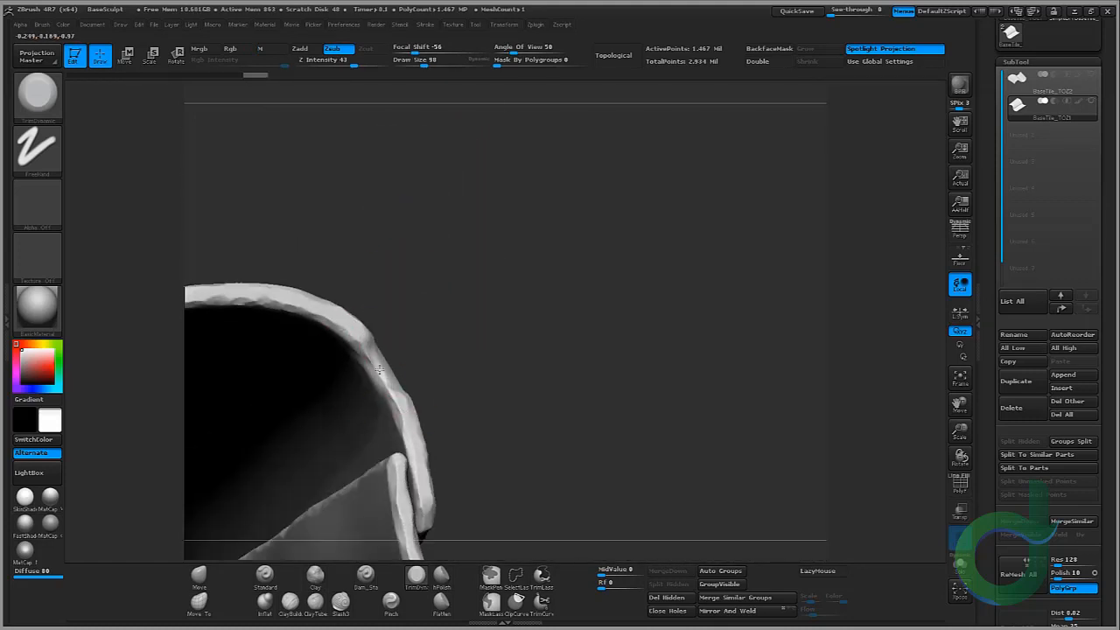
left_click_drag(389, 382, 398, 390)
right_click_drag(428, 310, 384, 340)
left_click_drag(359, 336, 368, 366)
mouse_move(367, 365)
right_mouse_down()
mouse_move(365, 325)
mouse_move(549, 402)
mouse_move(385, 415)
mouse_move(401, 392)
right_mouse_up()
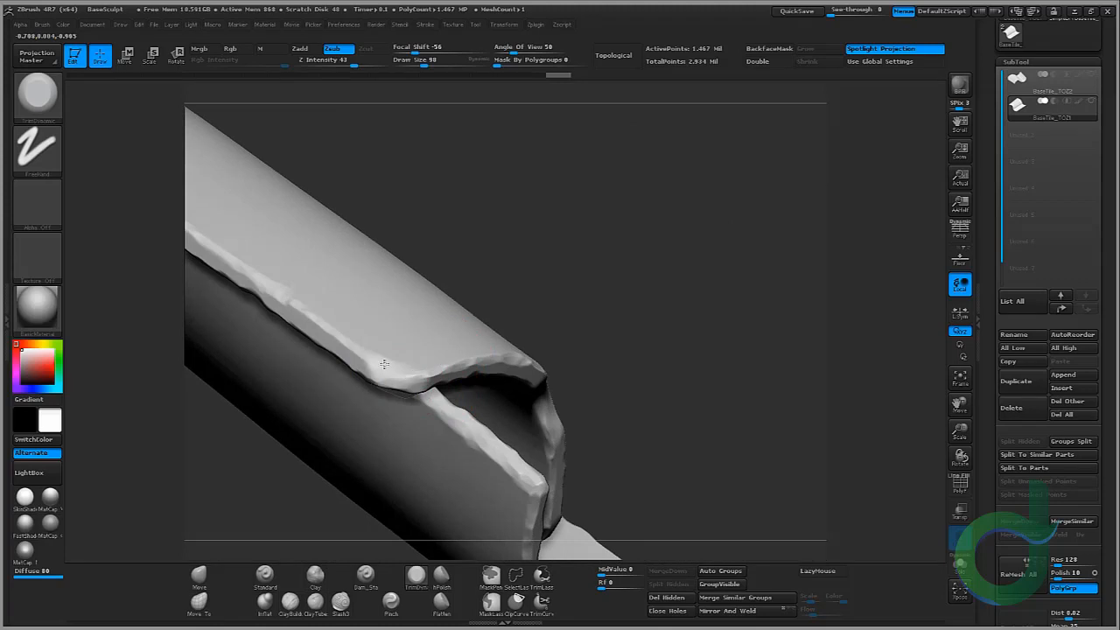
right_click_drag(563, 242, 408, 391)
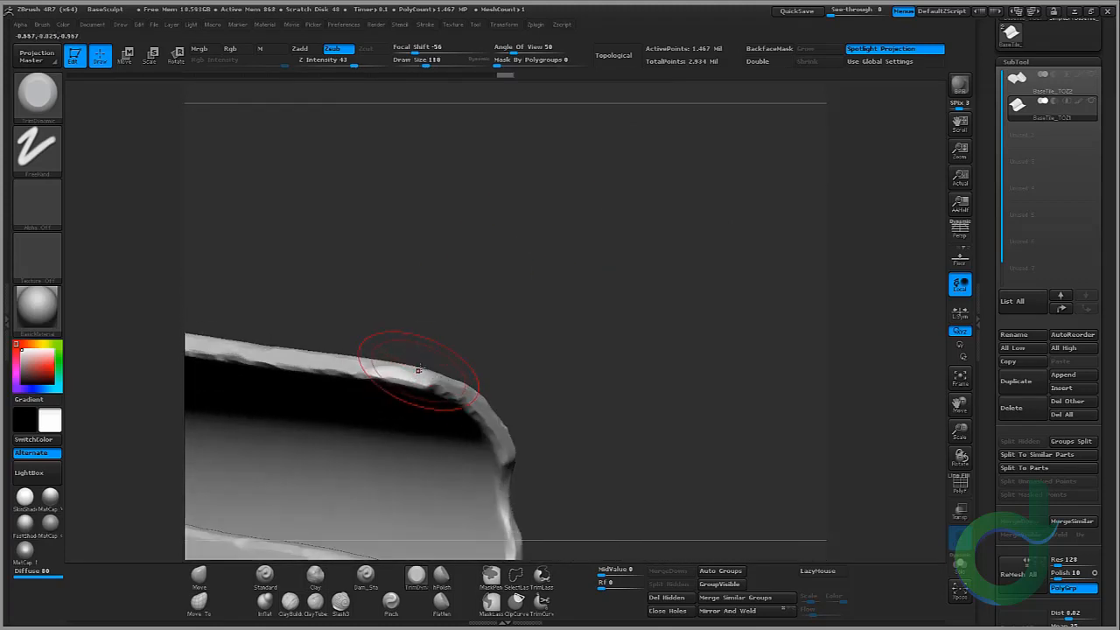
Step: Reduce the TrimDynamic draw size to about 42 and trim more wear along the tile rims and overlap
key("bracketleft")
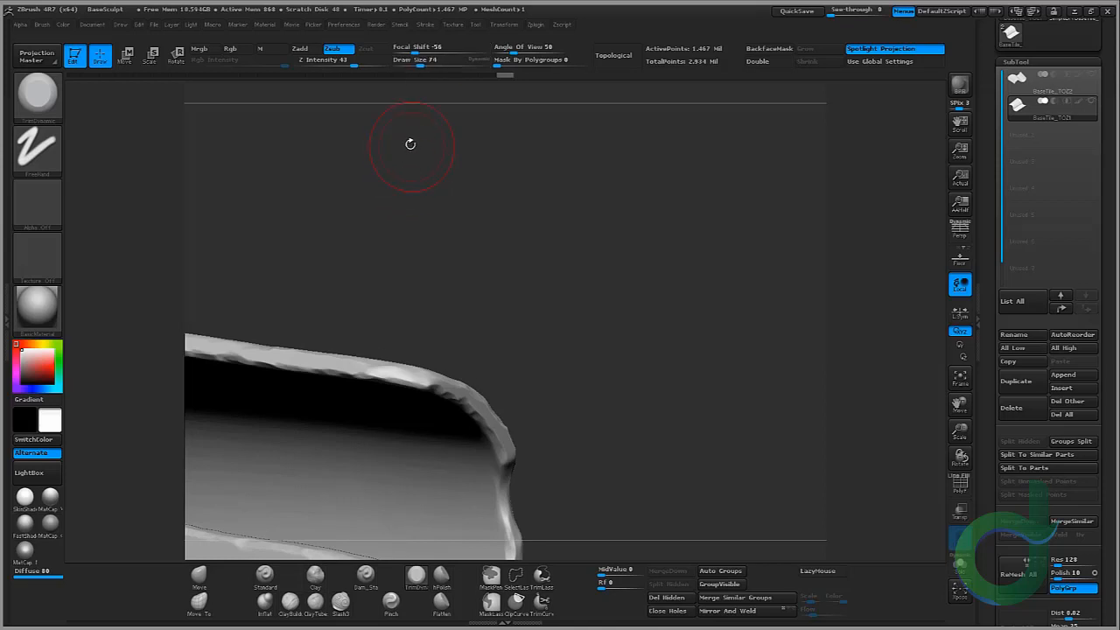
left_click_drag(411, 49, 395, 48)
left_click_drag(432, 253, 450, 332)
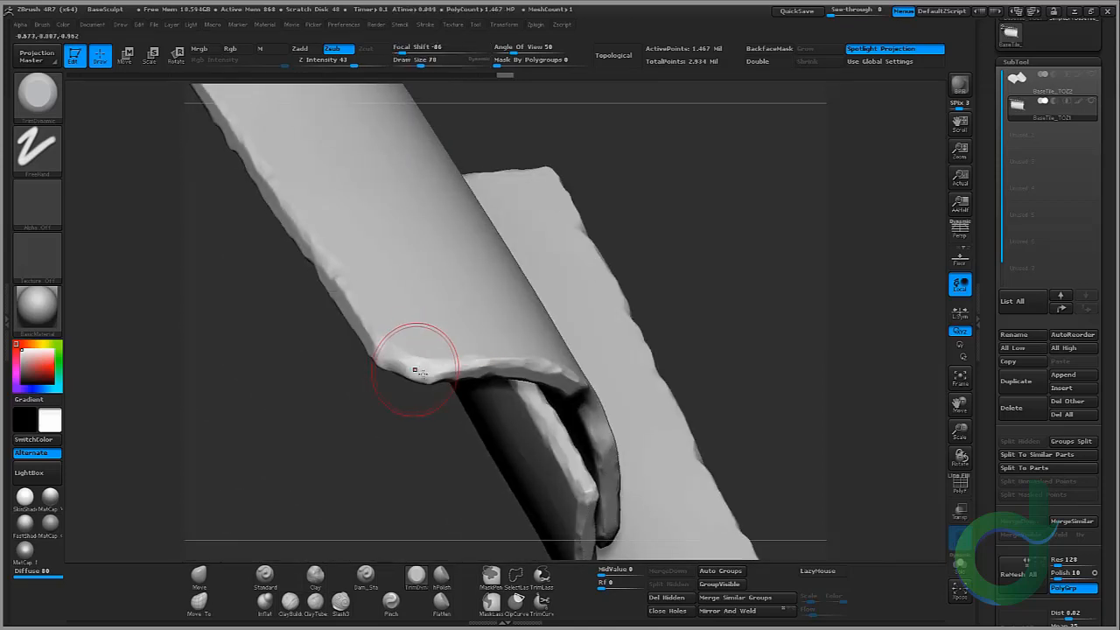
mouse_move(421, 372)
left_mouse_down()
mouse_move(430, 377)
mouse_move(386, 366)
left_mouse_up()
mouse_move(416, 245)
left_mouse_down()
mouse_move(335, 445)
mouse_move(374, 308)
mouse_move(522, 248)
left_mouse_up()
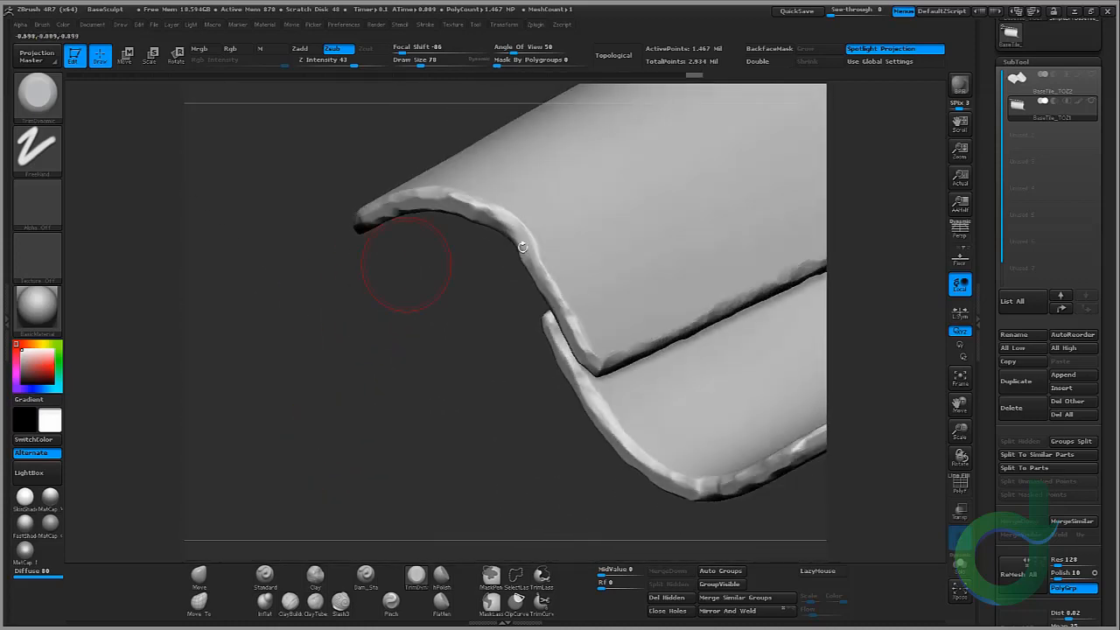
mouse_move(579, 320)
left_mouse_down()
mouse_move(592, 351)
mouse_move(606, 349)
left_mouse_up()
left_click_drag(464, 264, 322, 338, "alt")
mouse_move(316, 377)
left_mouse_down()
mouse_move(344, 362)
mouse_move(451, 394)
mouse_move(410, 380)
mouse_move(421, 394)
left_mouse_up()
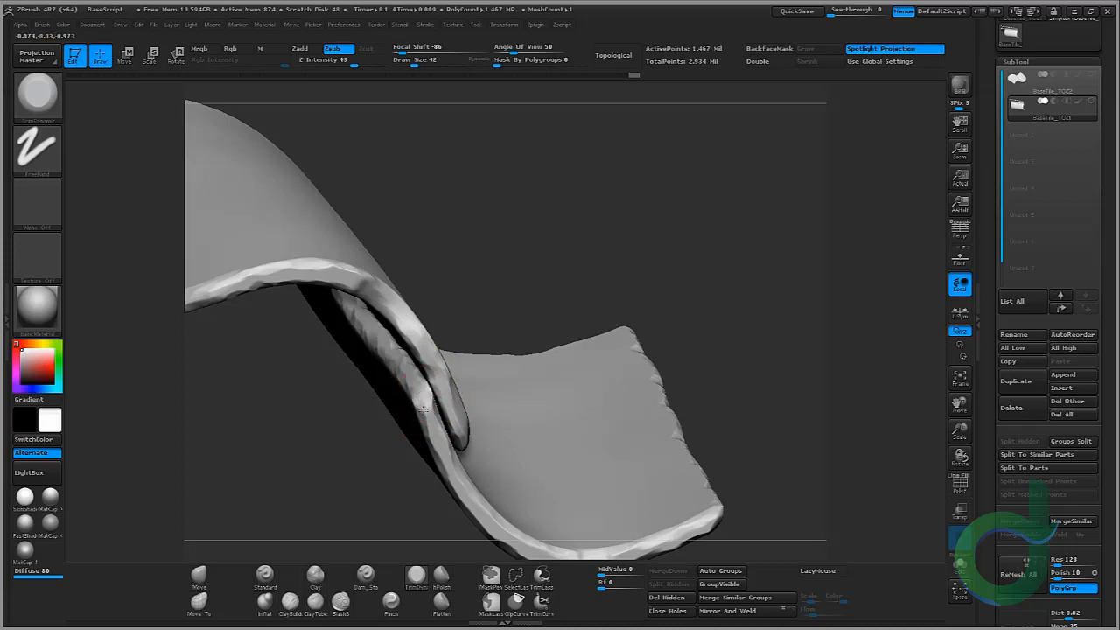
left_click_drag(426, 411, 438, 376)
mouse_move(509, 321)
left_mouse_down()
mouse_move(558, 282)
mouse_move(528, 257)
mouse_move(498, 276)
left_mouse_up()
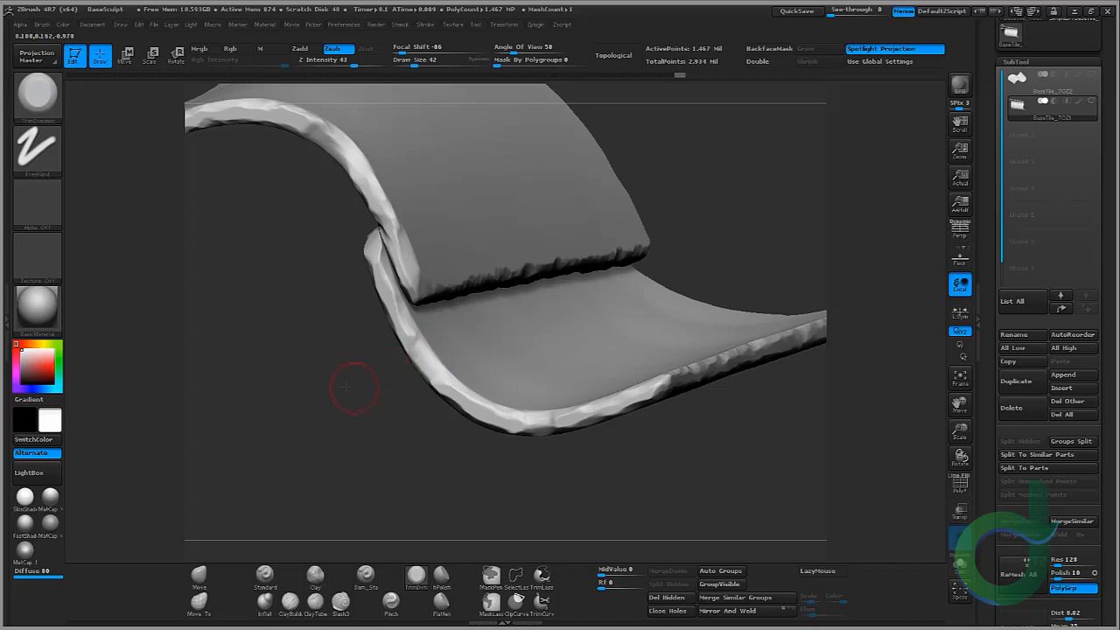
mouse_move(354, 386)
left_mouse_down()
mouse_move(332, 342)
mouse_move(378, 373)
mouse_move(386, 278)
left_mouse_up()
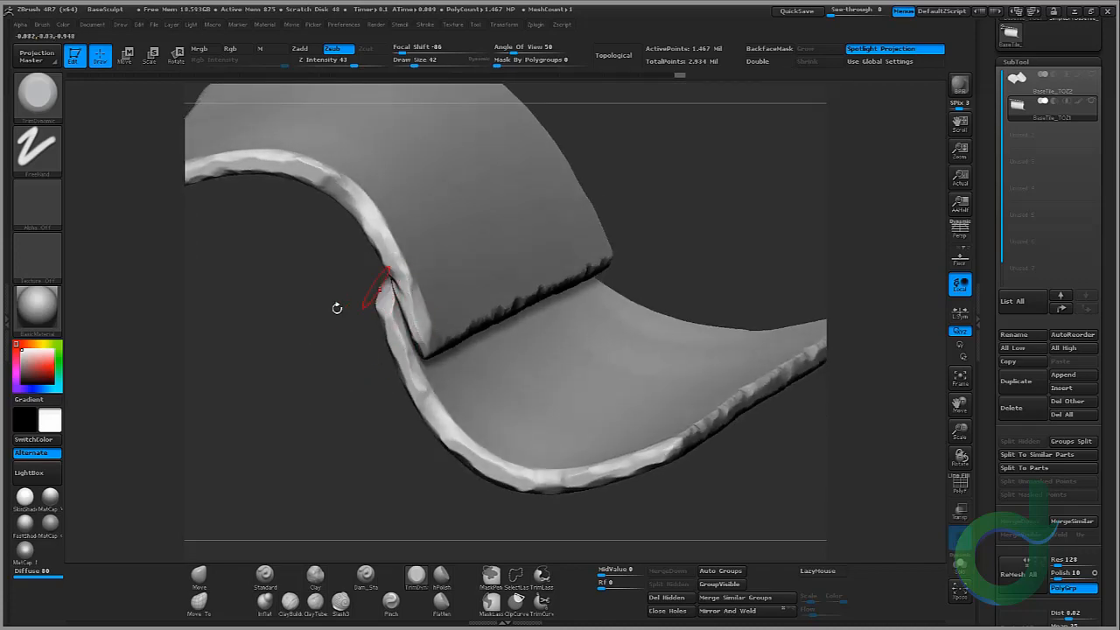
left_click_drag(337, 308, 377, 303)
Step: Toggle polyframe display and isolate the upper tile to inspect its mesh, then show both tiles again
left_click(958, 489)
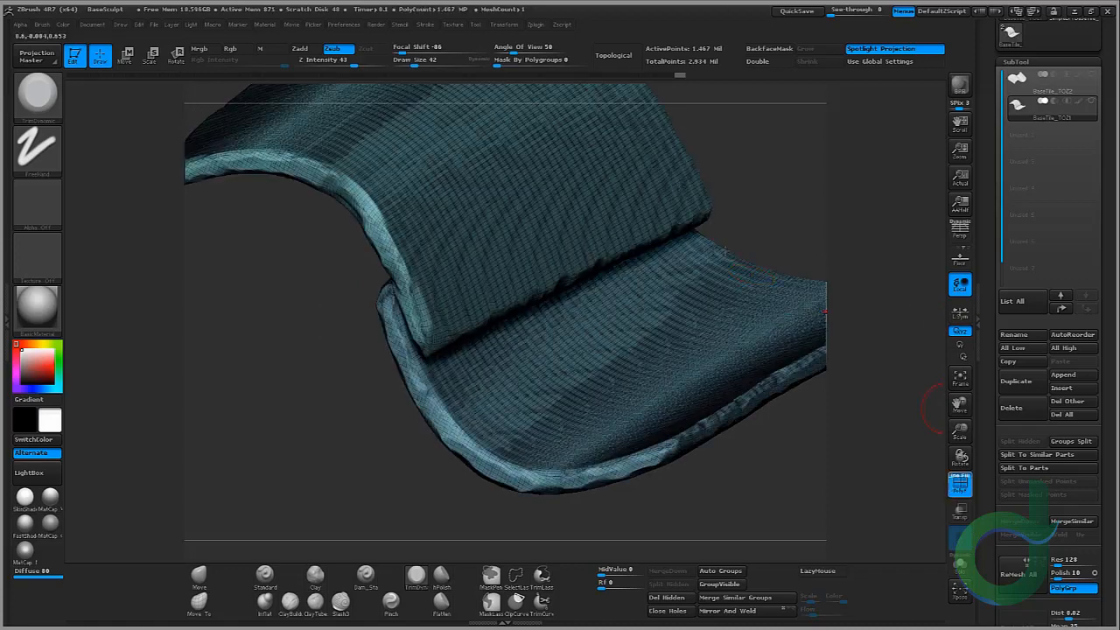
left_click_drag(729, 149, 508, 260)
key("ctrl+shift")
left_click(514, 278, "ctrl+shift")
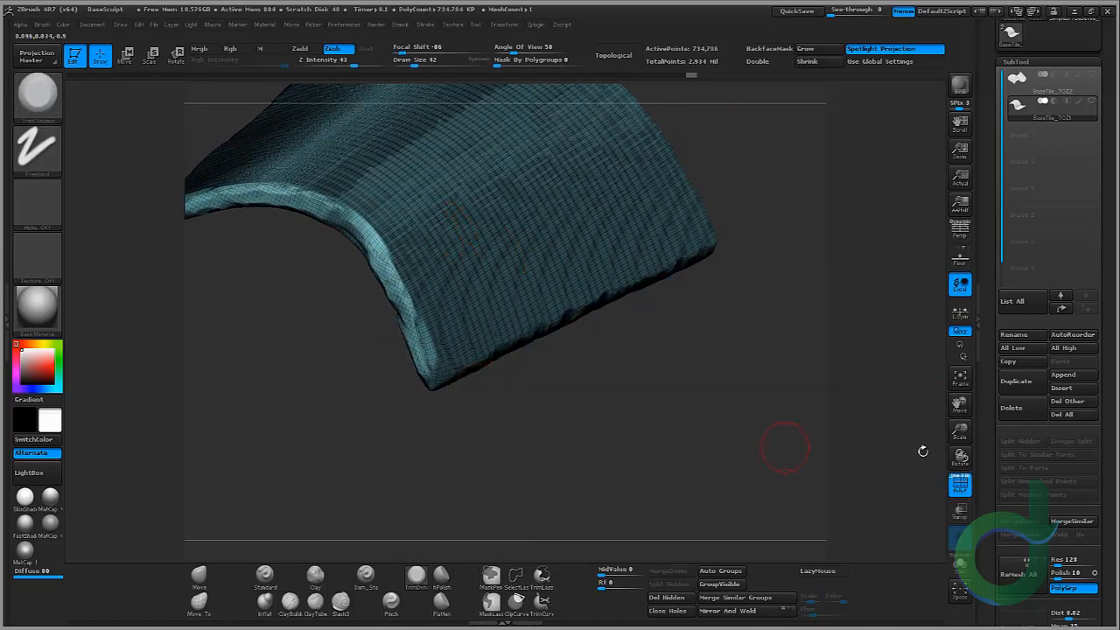
left_click(966, 483)
mouse_move(574, 398)
left_mouse_down()
mouse_move(644, 278)
mouse_move(498, 452)
mouse_move(557, 208)
left_mouse_up()
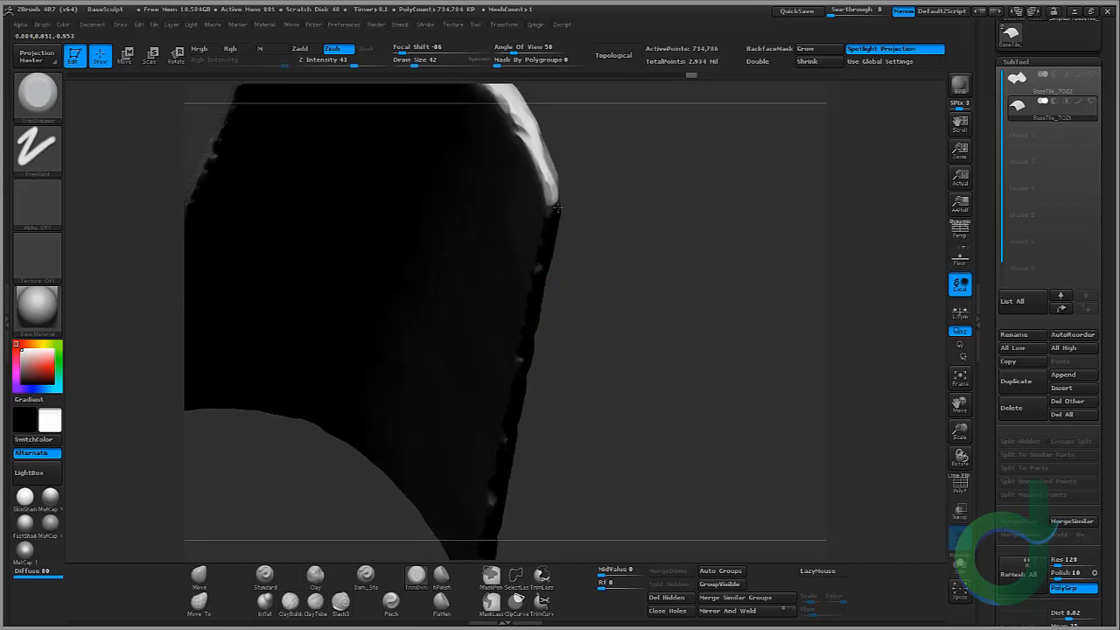
left_click_drag(631, 187, 607, 268)
key("ctrl+shift")
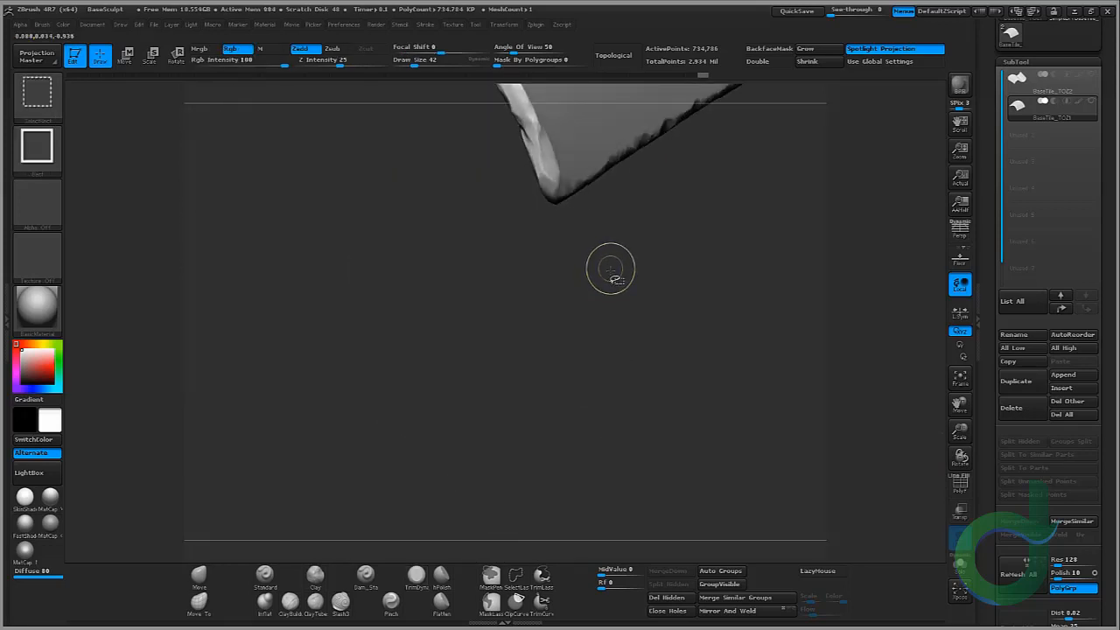
left_click(391, 260, "ctrl+shift")
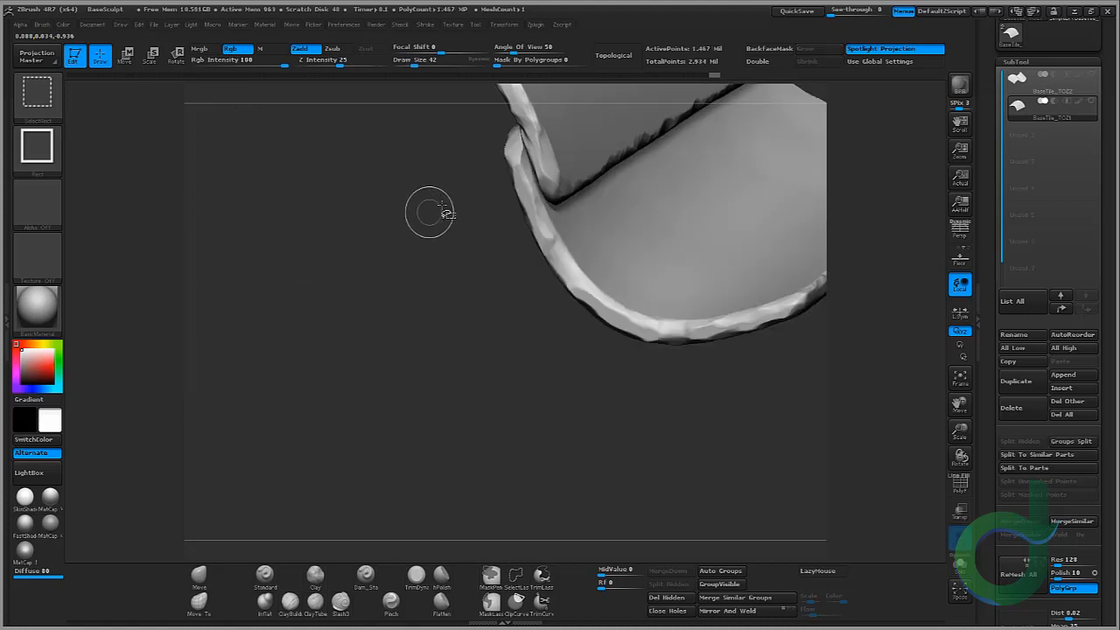
Step: Isolate the lower tile, trim damage into its rim, then show both tiles again
left_click_drag(445, 207, 265, 423, "alt")
mouse_move(704, 207)
left_mouse_down()
mouse_move(700, 217)
mouse_move(730, 245)
mouse_move(734, 141)
mouse_move(719, 245)
left_mouse_up()
key("ctrl")
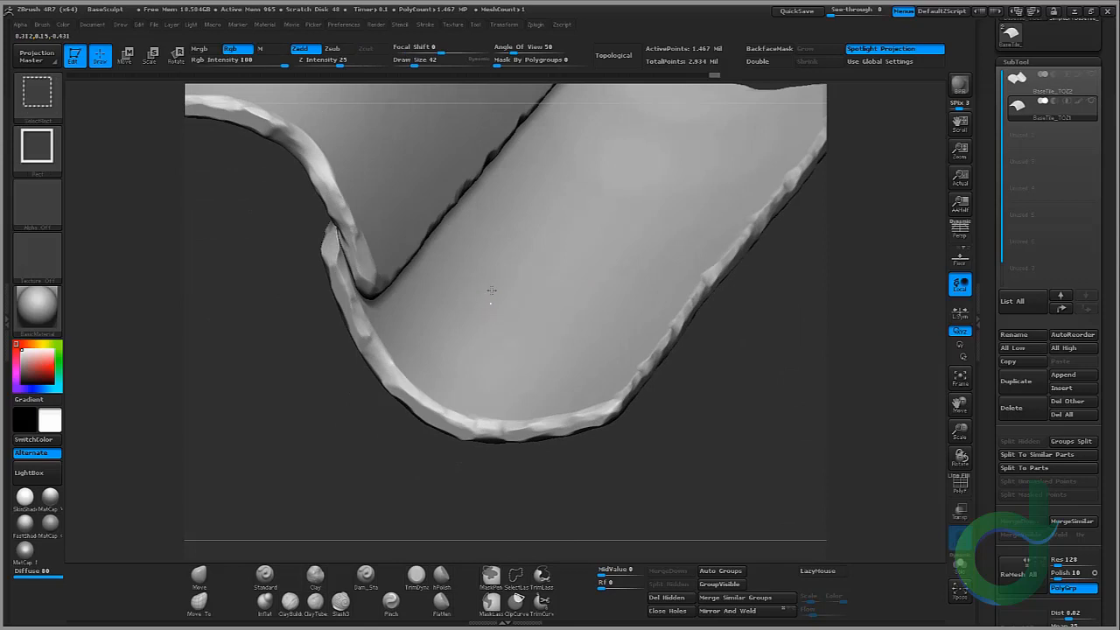
left_click(491, 290, "ctrl+shift")
left_click_drag(295, 254, 262, 273)
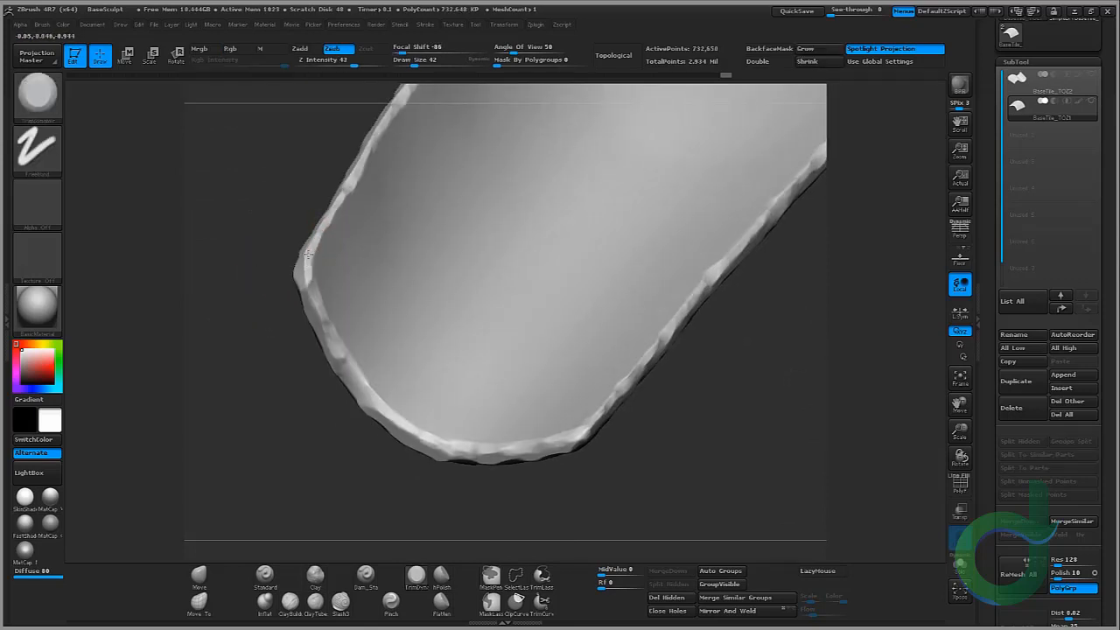
left_click_drag(256, 274, 297, 259)
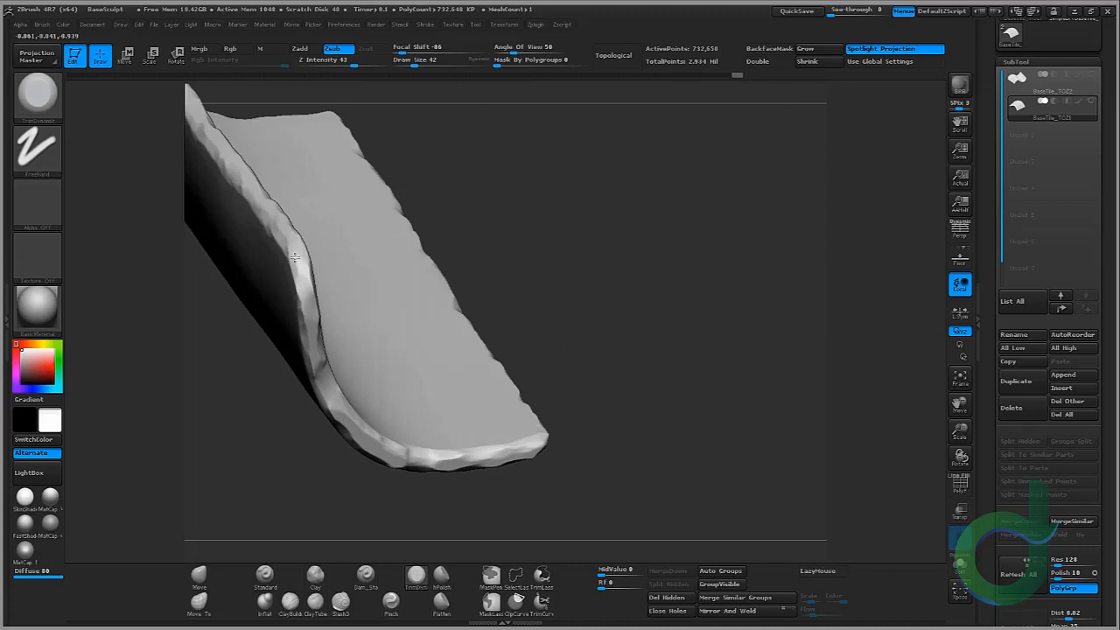
left_click(633, 252, "ctrl+shift")
Step: Trim chips and wear along the lower tile's curved end and bottom rim with TrimDynamic
mouse_move(695, 280)
left_mouse_down()
mouse_move(670, 217)
mouse_move(665, 270)
mouse_move(785, 393)
mouse_move(653, 344)
mouse_move(647, 270)
mouse_move(635, 383)
mouse_move(626, 366)
mouse_move(483, 444)
left_mouse_up()
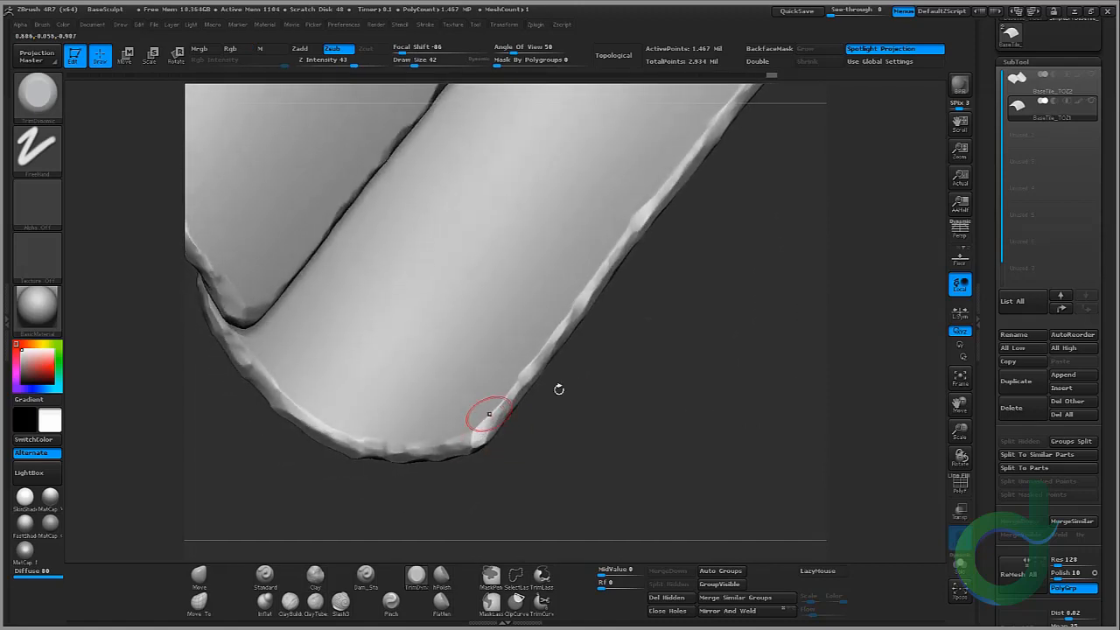
left_click_drag(557, 387, 656, 377)
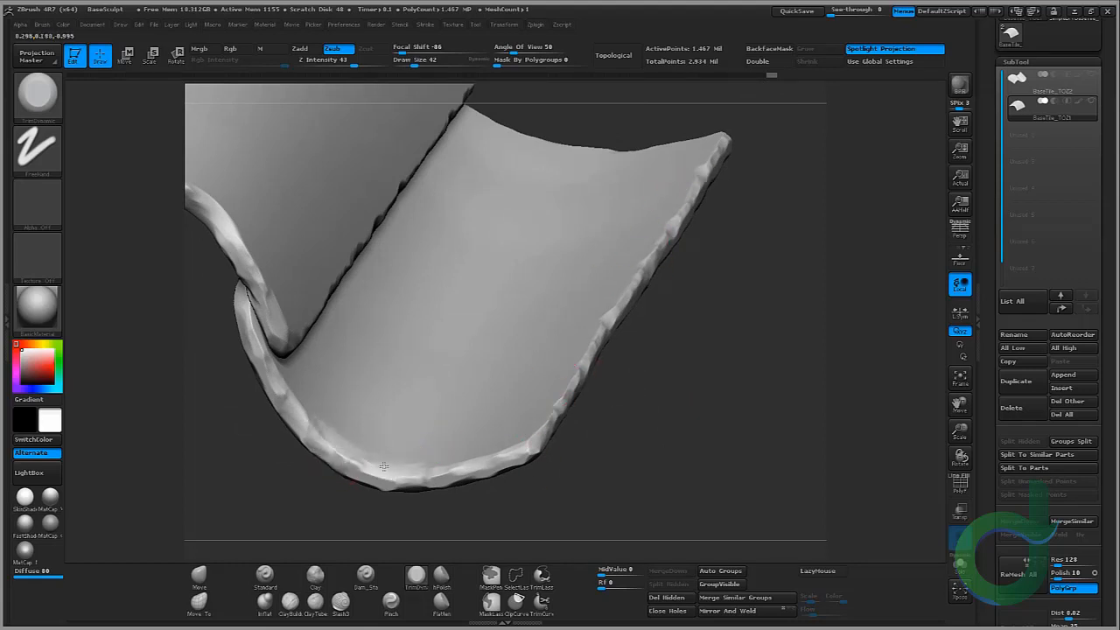
left_click_drag(348, 469, 318, 445)
left_click_drag(315, 493, 322, 420)
mouse_move(321, 452)
left_mouse_down()
mouse_move(303, 448)
mouse_move(358, 489)
left_mouse_up()
mouse_move(385, 445)
left_mouse_down()
mouse_move(326, 455)
mouse_move(340, 458)
left_mouse_up()
left_click_drag(281, 464, 268, 536)
mouse_move(342, 448)
left_mouse_down()
mouse_move(383, 493)
mouse_move(369, 502)
mouse_move(370, 420)
mouse_move(356, 480)
left_mouse_up()
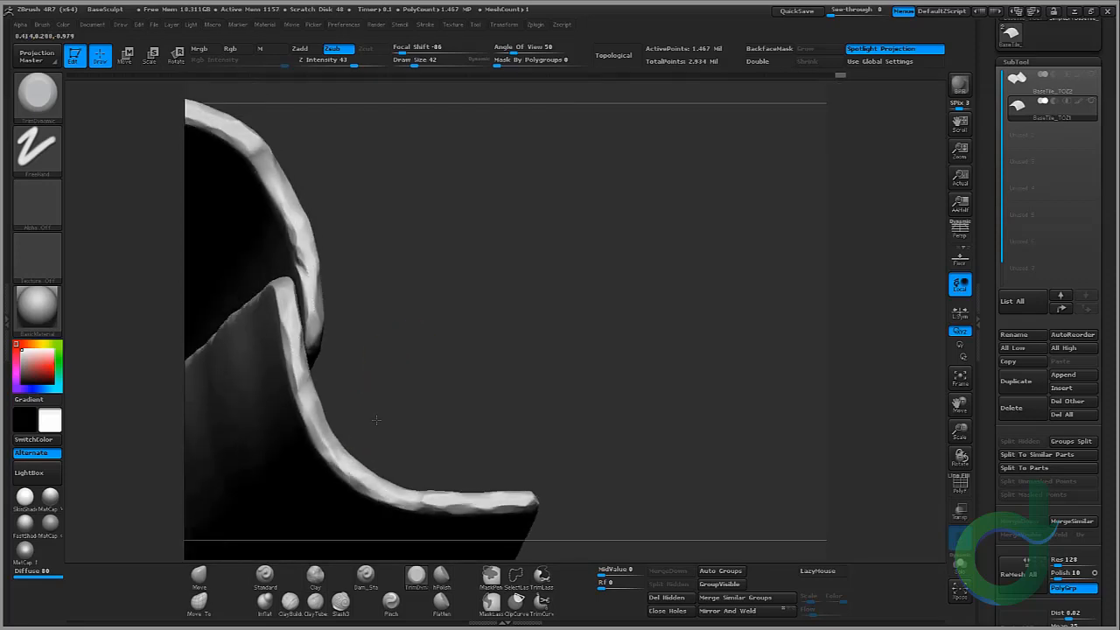
left_click_drag(376, 420, 355, 437)
mouse_move(288, 461)
left_mouse_down()
mouse_move(265, 462)
mouse_move(268, 442)
mouse_move(310, 393)
mouse_move(371, 271)
left_mouse_up()
left_click_drag(302, 372, 352, 293)
left_click_drag(371, 287, 358, 280)
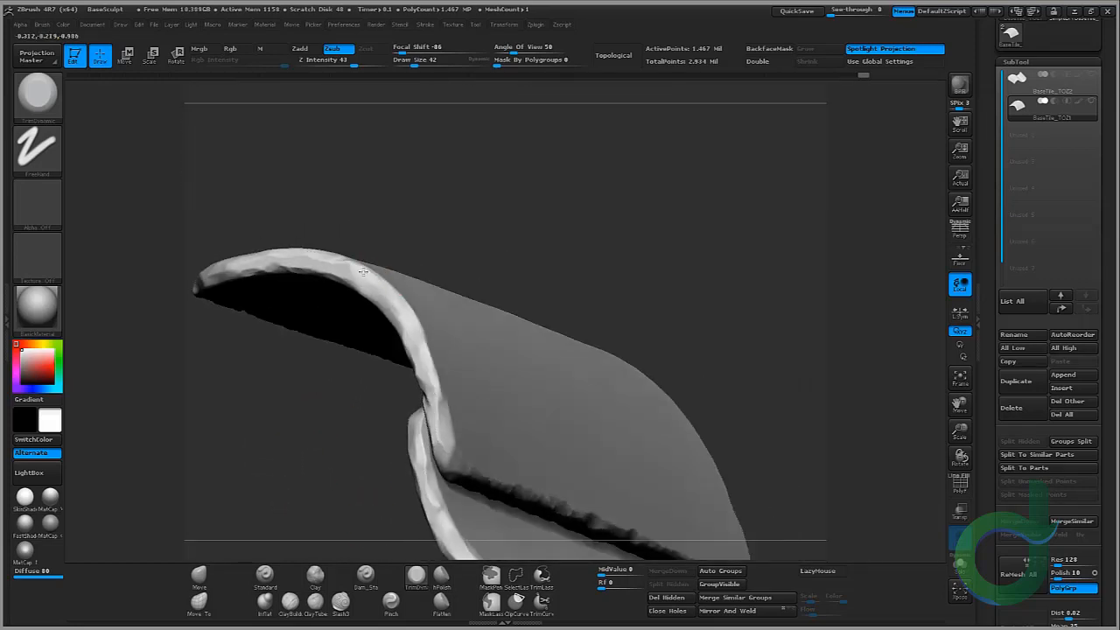
Step: Trim more edge damage into the upper tile's curled rim where it overlaps the lower tile
mouse_move(400, 192)
left_mouse_down()
mouse_move(393, 285)
mouse_move(405, 316)
left_mouse_up()
mouse_move(327, 339)
left_mouse_down()
mouse_move(263, 308)
mouse_move(264, 285)
left_mouse_up()
left_click_drag(368, 350, 325, 376)
mouse_move(433, 334)
left_mouse_down()
mouse_move(422, 330)
mouse_move(427, 376)
left_mouse_up()
left_click_drag(346, 321, 380, 308)
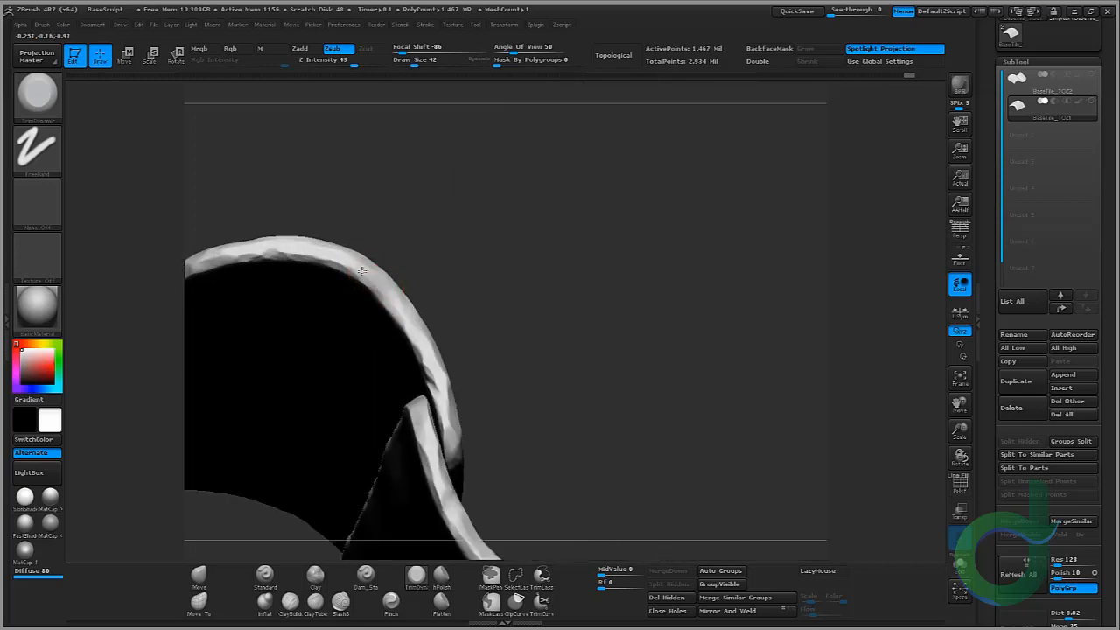
left_click_drag(548, 185, 570, 290)
left_click_drag(286, 380, 400, 353)
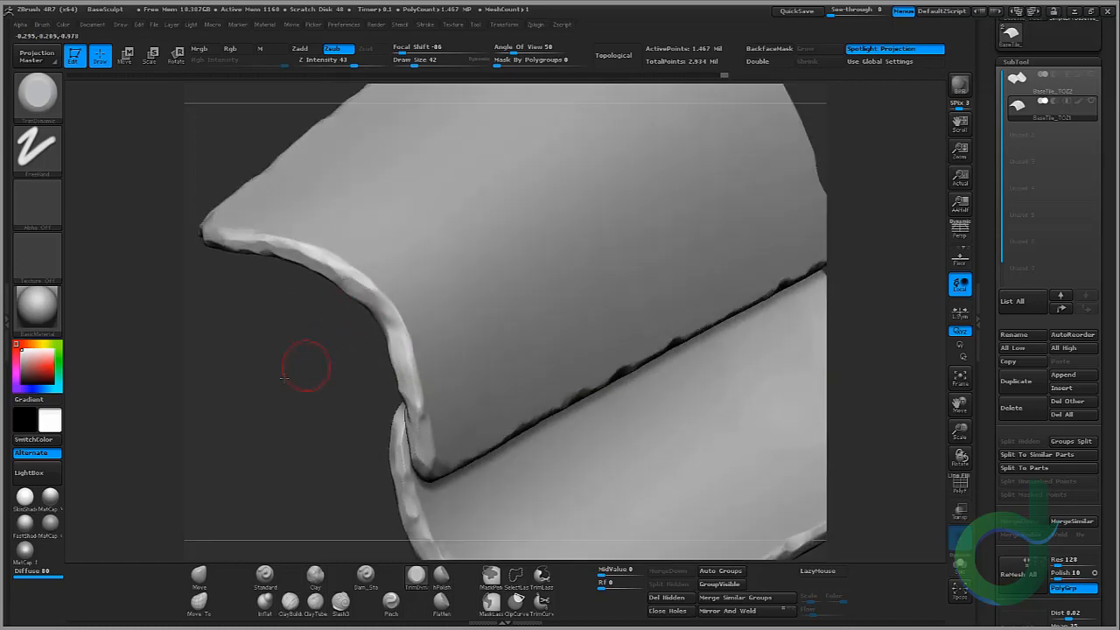
Step: Isolate one tile, trim chips along its long rim and curled end with TrimDynamic, then show both tiles again
left_click_drag(283, 378, 475, 313)
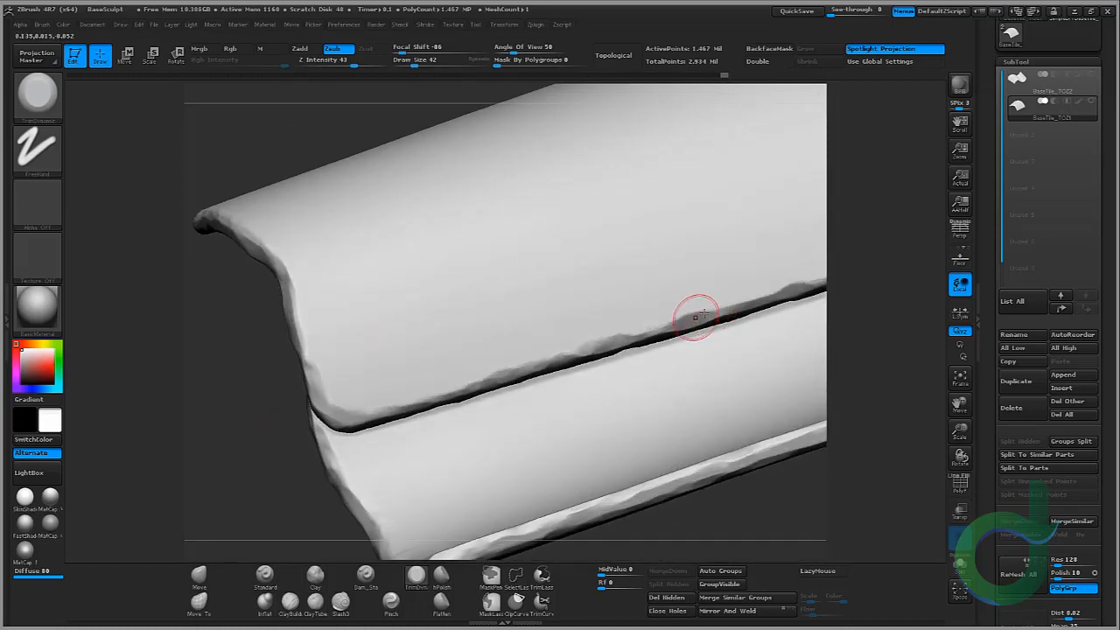
left_click(707, 274, "ctrl+shift")
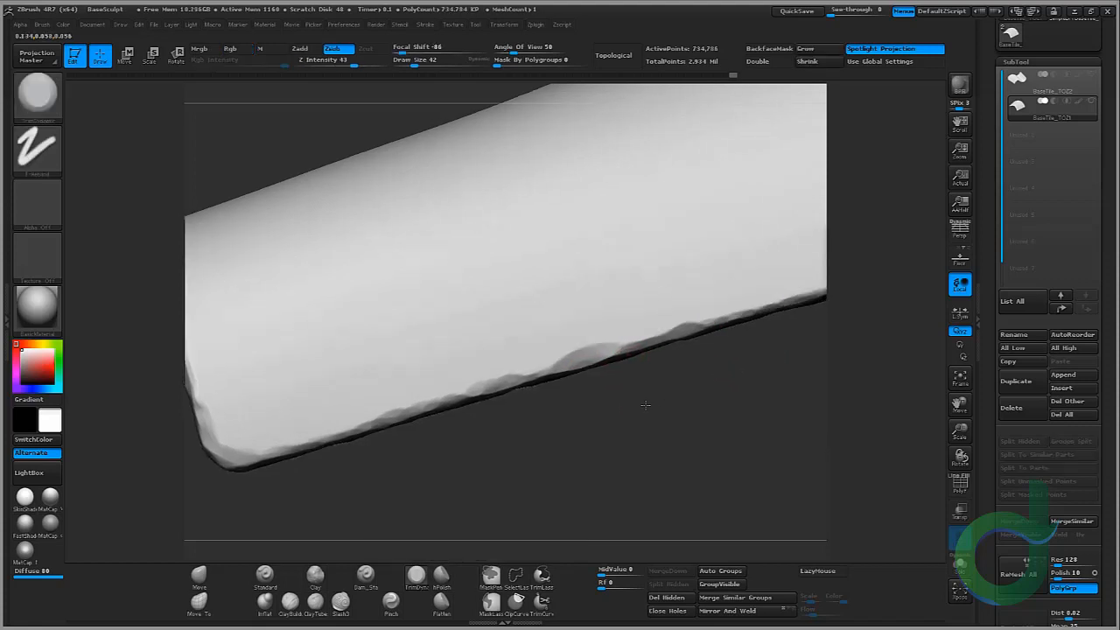
mouse_move(644, 404)
left_mouse_down()
mouse_move(683, 370)
mouse_move(599, 358)
mouse_move(570, 366)
mouse_move(670, 335)
mouse_move(618, 374)
left_mouse_up()
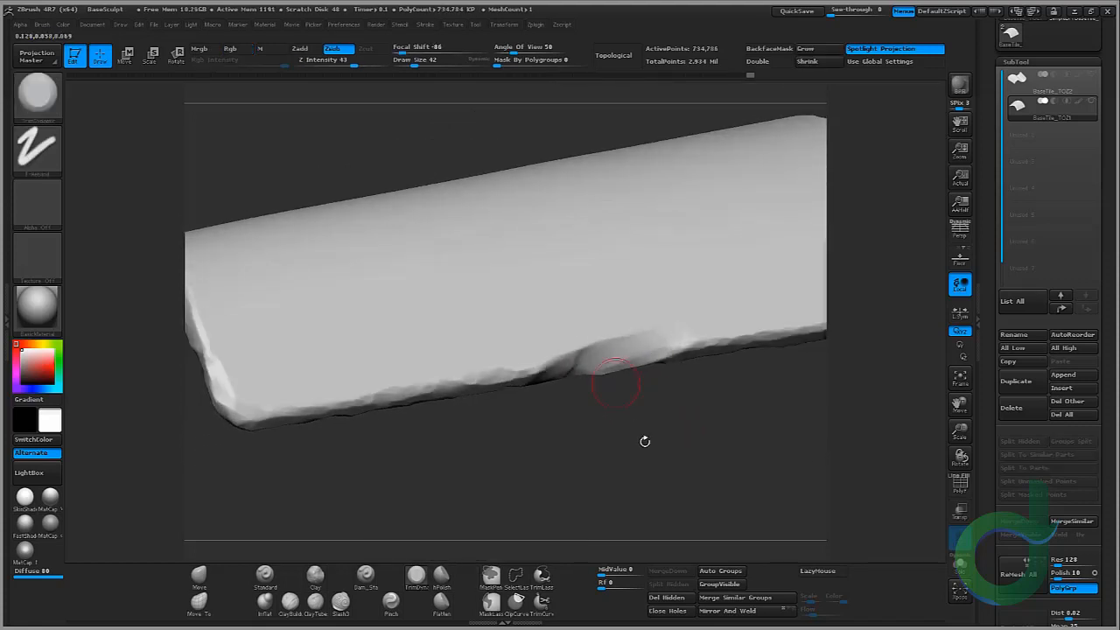
left_click_drag(645, 441, 623, 320)
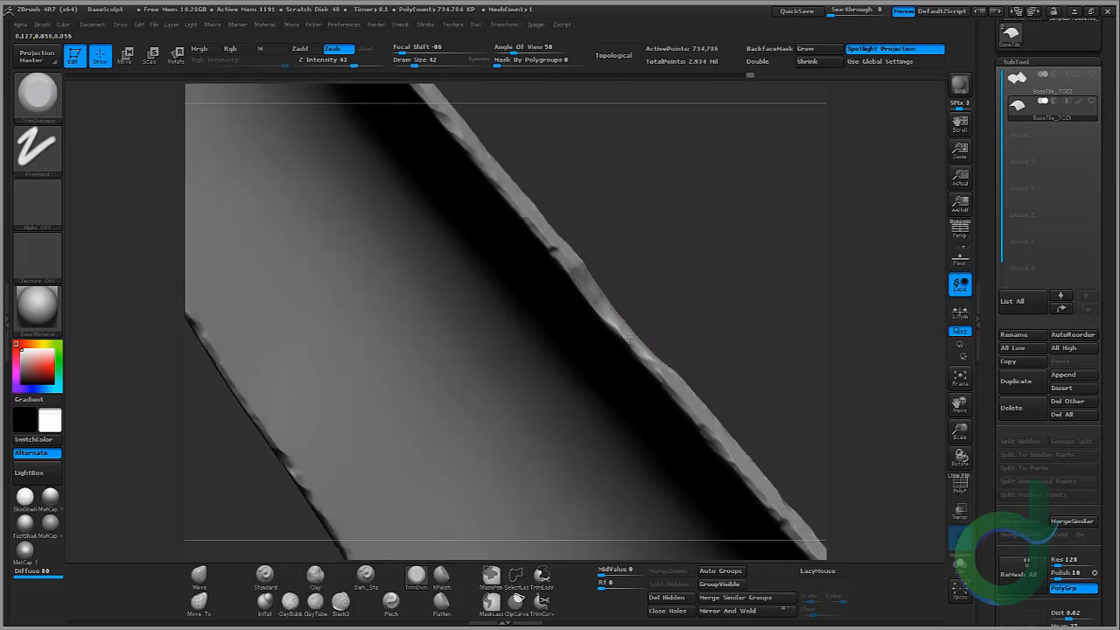
left_click_drag(645, 348, 691, 346)
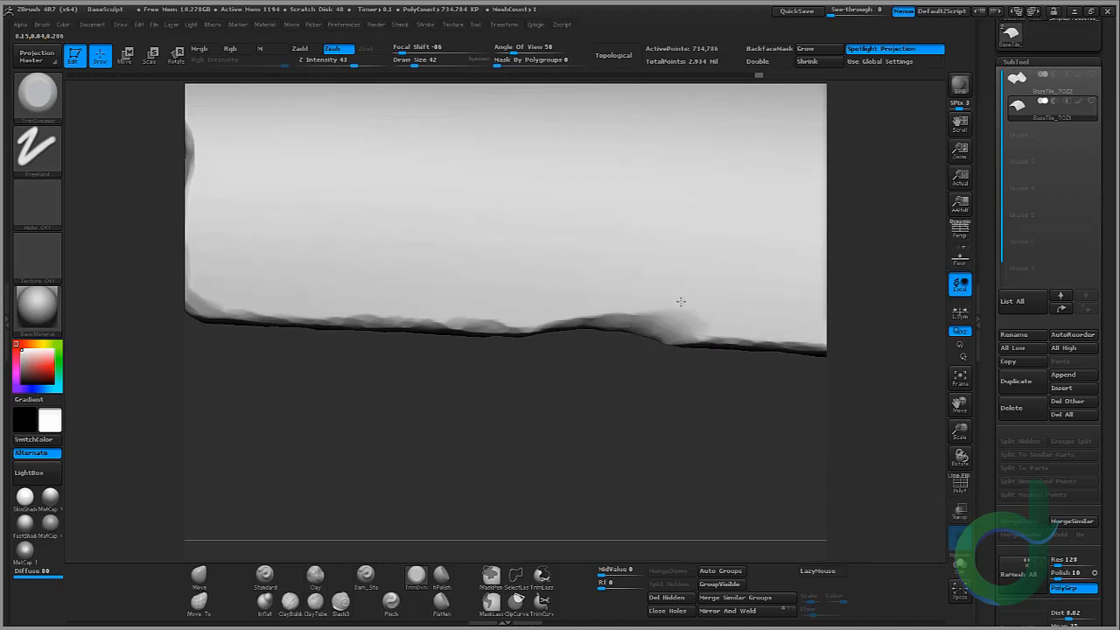
left_click_drag(676, 405, 576, 396)
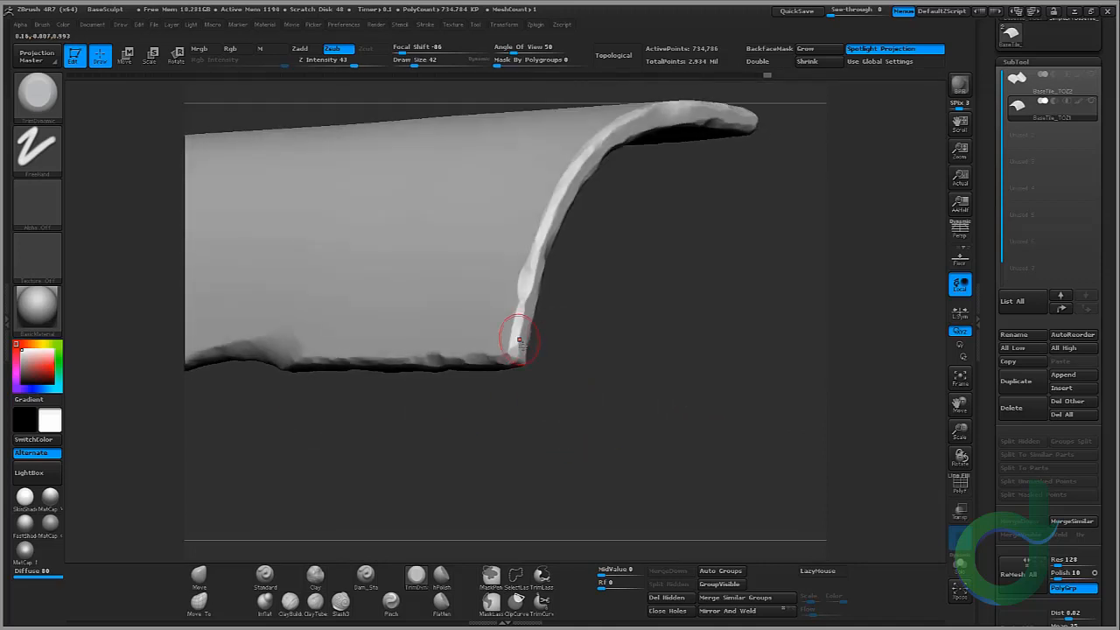
left_click_drag(560, 342, 509, 351)
left_click_drag(466, 262, 505, 250)
left_click_drag(516, 378, 519, 359)
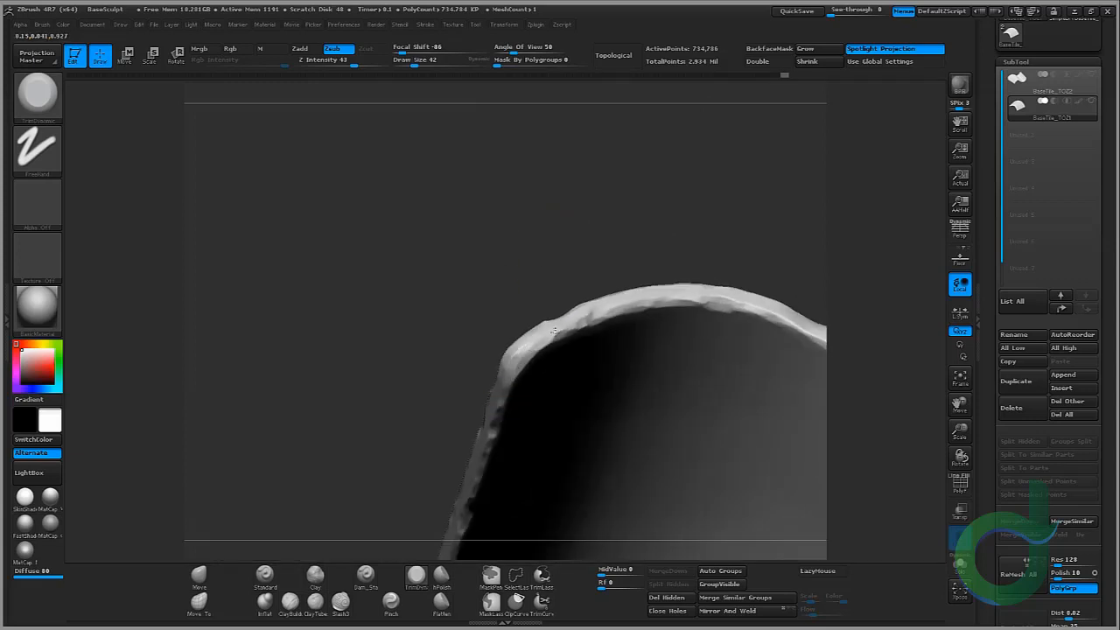
left_click_drag(500, 280, 523, 359)
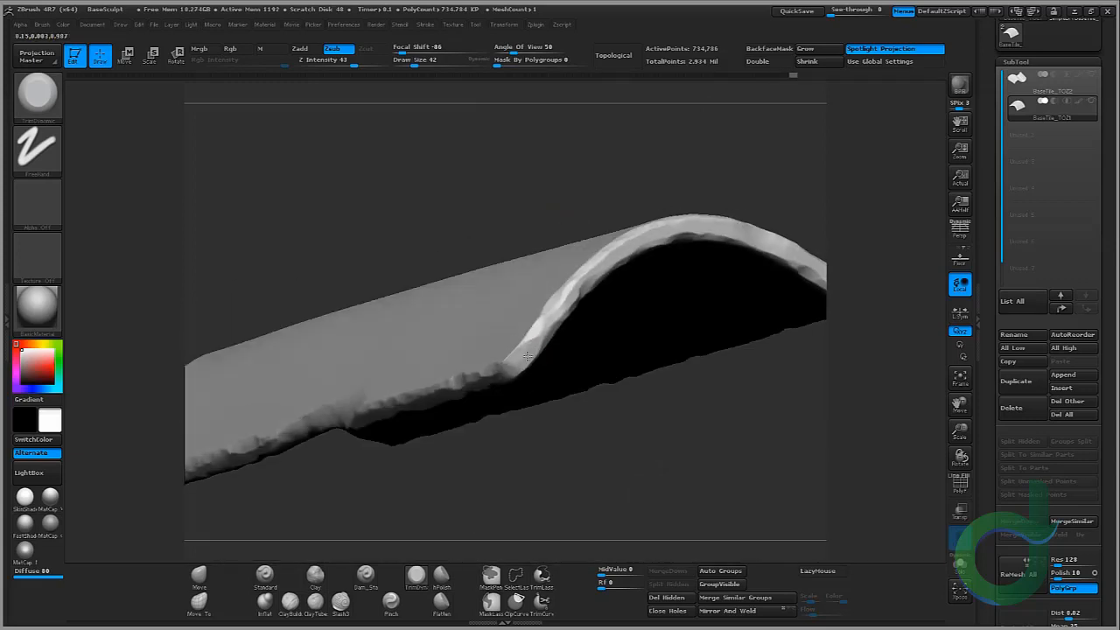
left_click_drag(542, 440, 532, 319)
left_click(653, 315, "ctrl+shift")
Step: Trim chips into the upper tile's curled rim where it overlaps the lower tile with TrimDynamic
mouse_move(628, 375)
left_mouse_down()
mouse_move(660, 395)
mouse_move(663, 385)
left_mouse_up()
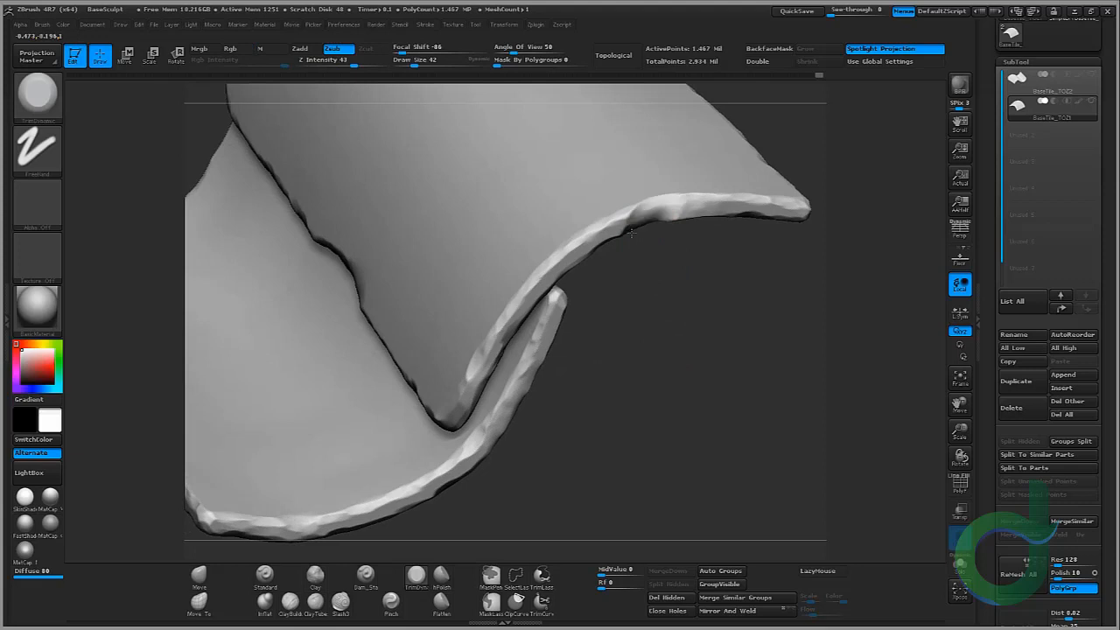
left_click_drag(631, 232, 625, 235)
left_click_drag(695, 264, 632, 330, "alt")
left_click_drag(609, 277, 568, 293)
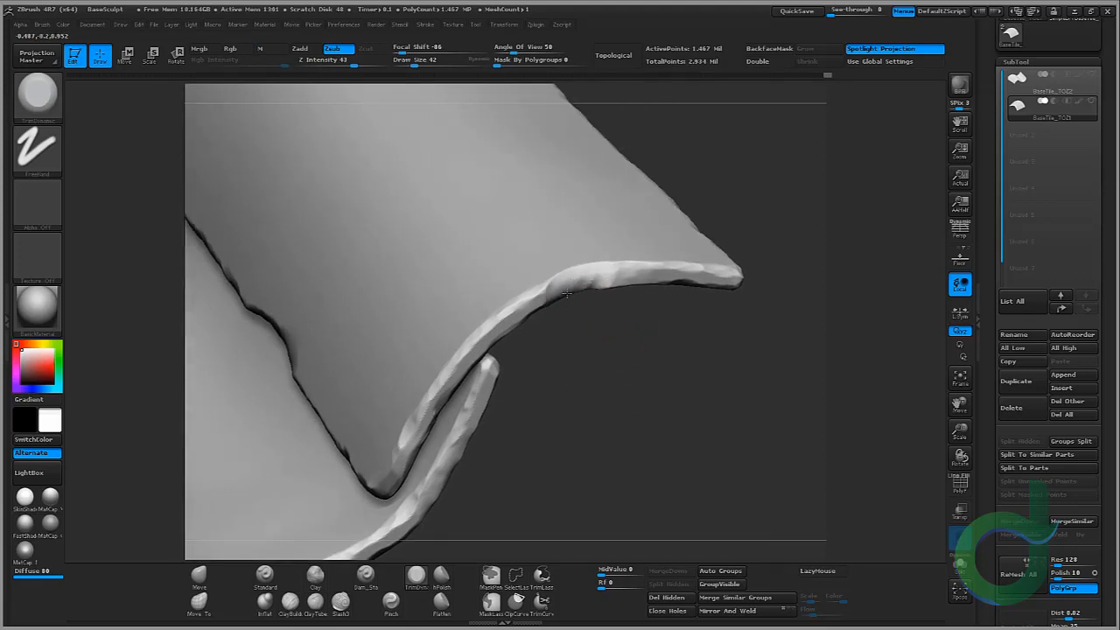
mouse_move(632, 335)
left_mouse_down()
mouse_move(618, 247)
mouse_move(581, 275)
mouse_move(642, 276)
left_mouse_up()
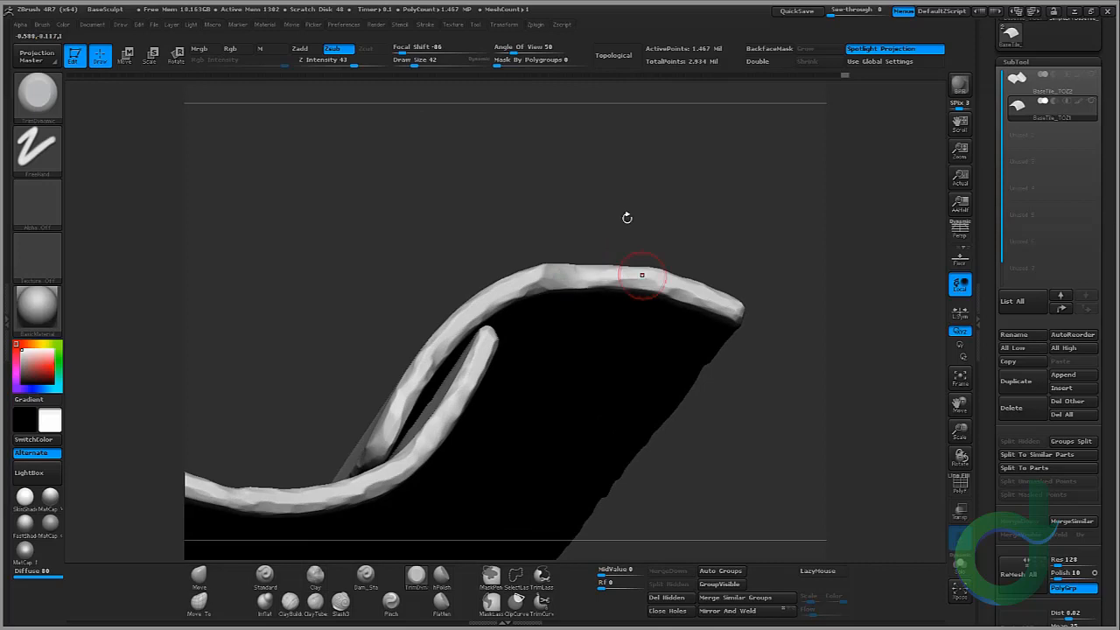
left_click_drag(627, 218, 630, 287)
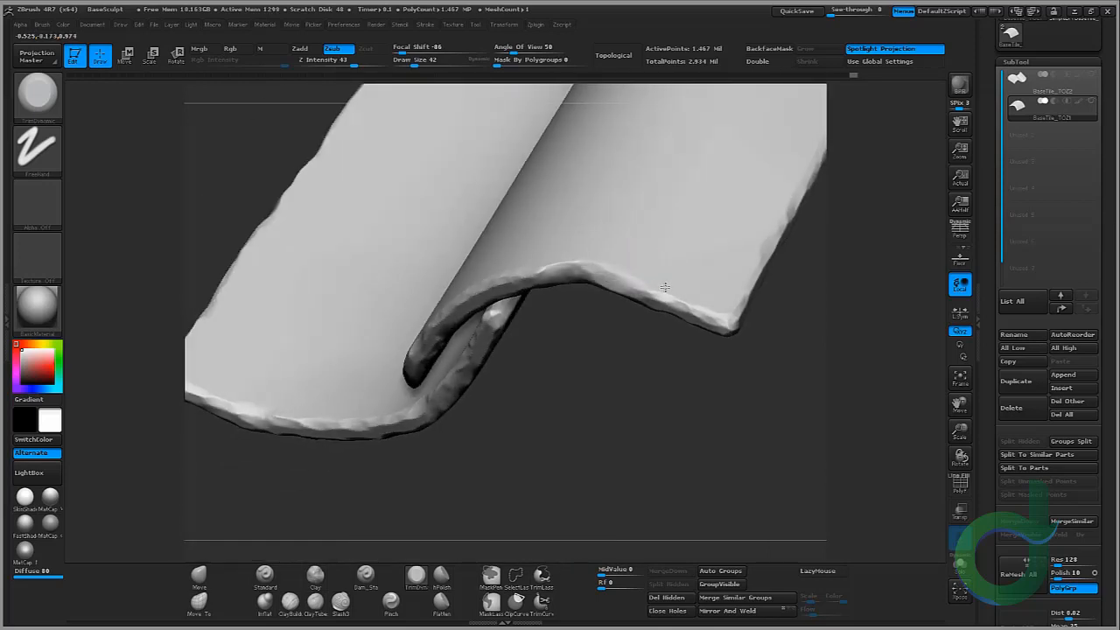
mouse_move(687, 345)
left_mouse_down()
mouse_move(694, 362)
mouse_move(627, 329)
mouse_move(688, 260)
left_mouse_up()
left_click_drag(683, 386, 667, 424)
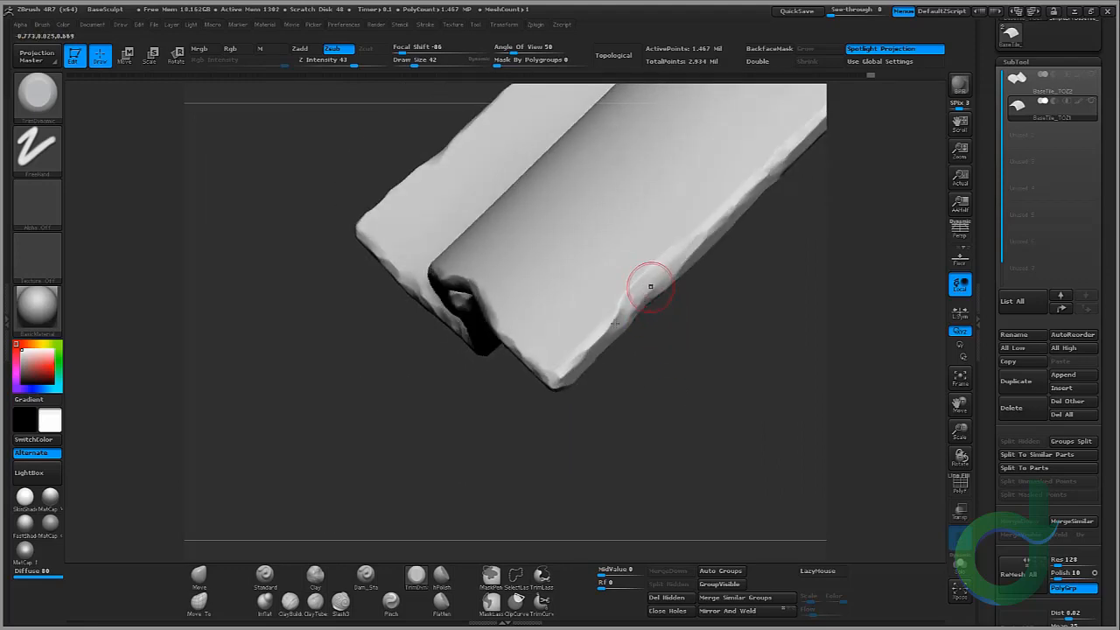
Step: Trim wear along the tiles' long side edges and corners with TrimDynamic
mouse_move(650, 287)
left_mouse_down()
mouse_move(620, 319)
mouse_move(668, 273)
left_mouse_up()
mouse_move(723, 294)
left_mouse_down("alt")
mouse_move(619, 400)
mouse_move(545, 298)
mouse_move(522, 305)
mouse_move(521, 392)
left_mouse_up("alt")
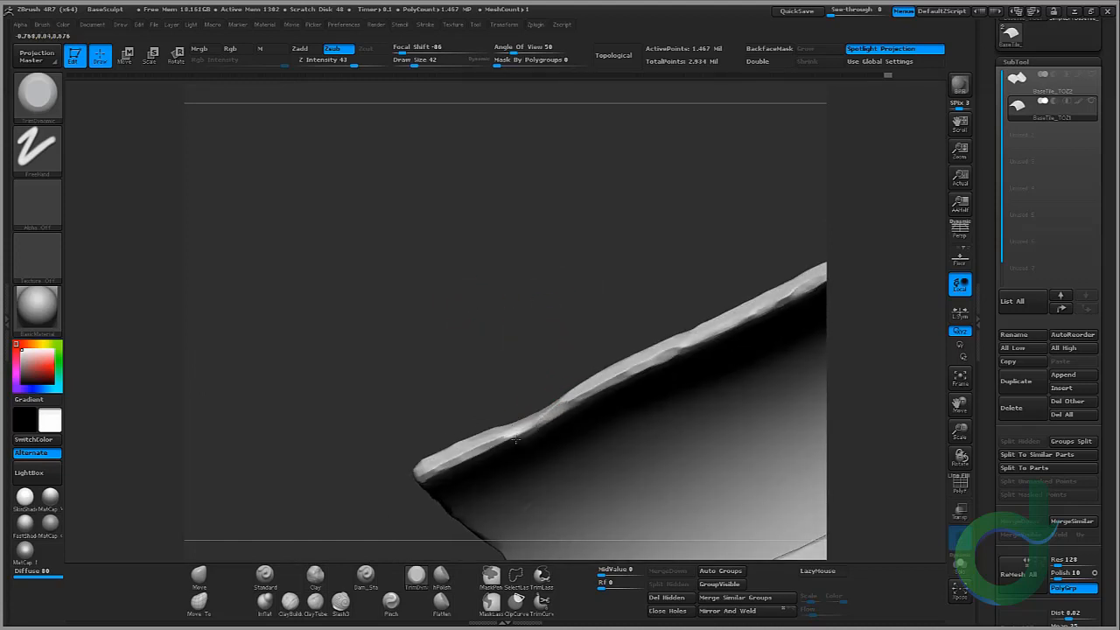
left_click_drag(515, 437, 515, 434)
left_click_drag(533, 373, 537, 339)
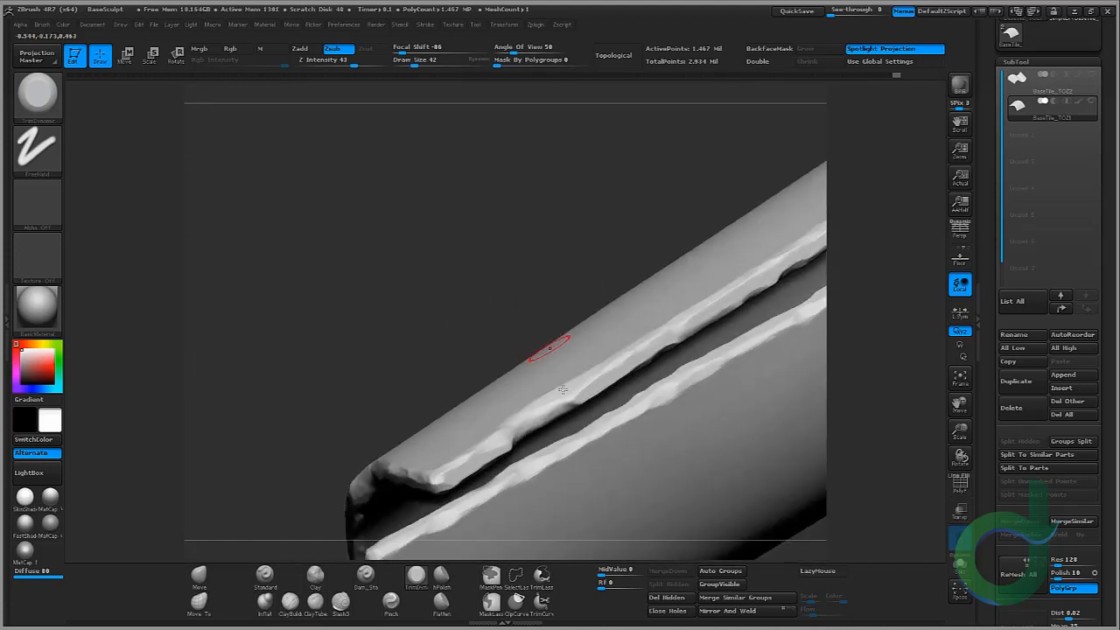
left_click_drag(450, 287, 502, 471)
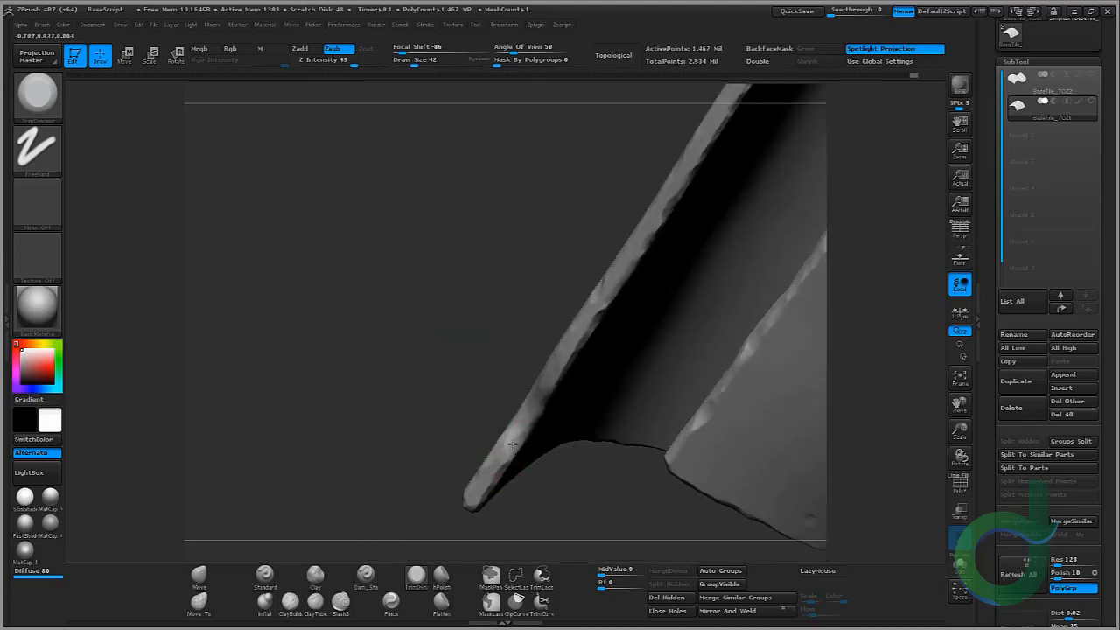
mouse_move(440, 285)
left_mouse_down()
mouse_move(375, 344)
mouse_move(400, 232)
mouse_move(680, 257)
mouse_move(700, 280)
mouse_move(643, 312)
mouse_move(665, 255)
left_mouse_up()
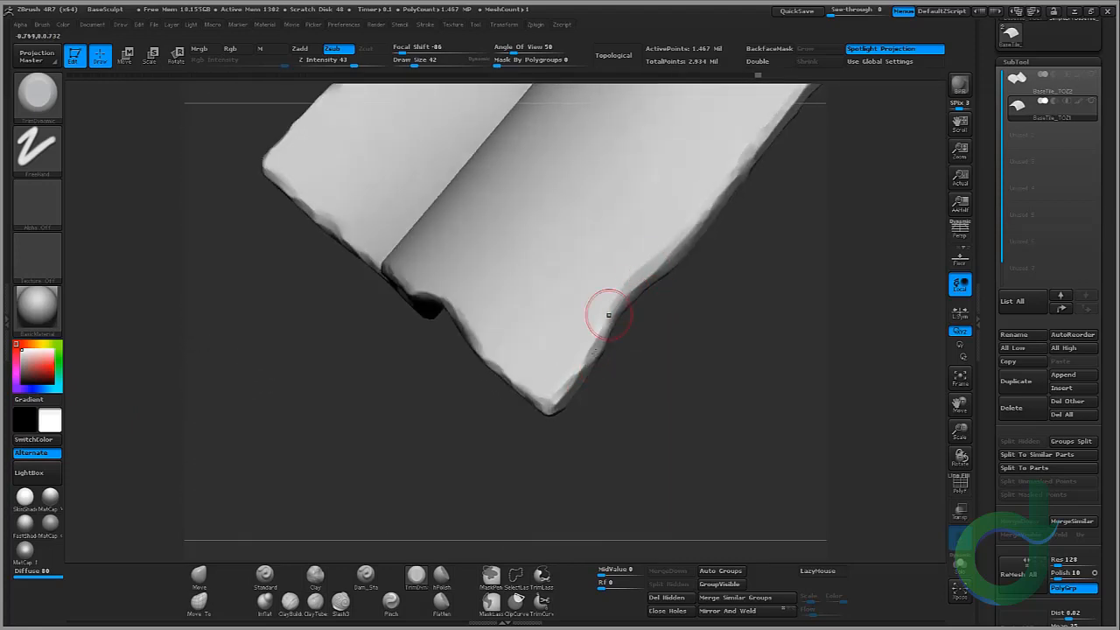
left_click_drag(641, 352, 625, 317)
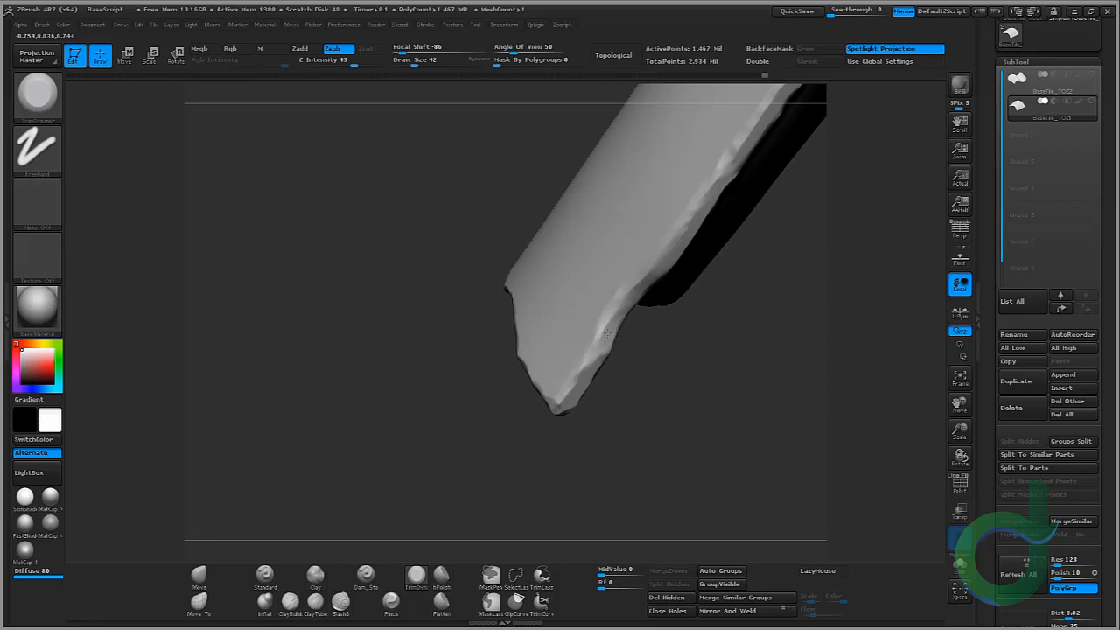
mouse_move(636, 320)
left_mouse_down()
mouse_move(675, 281)
mouse_move(613, 175)
mouse_move(621, 113)
mouse_move(605, 205)
mouse_move(752, 319)
mouse_move(660, 332)
mouse_move(578, 320)
left_mouse_up()
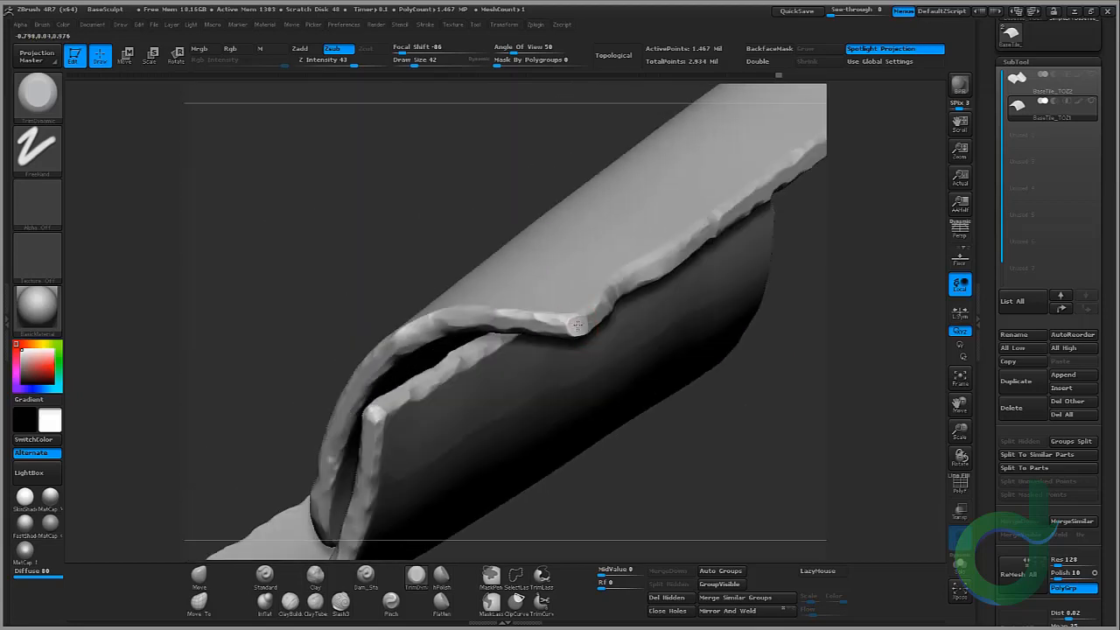
left_click_drag(577, 325, 742, 337)
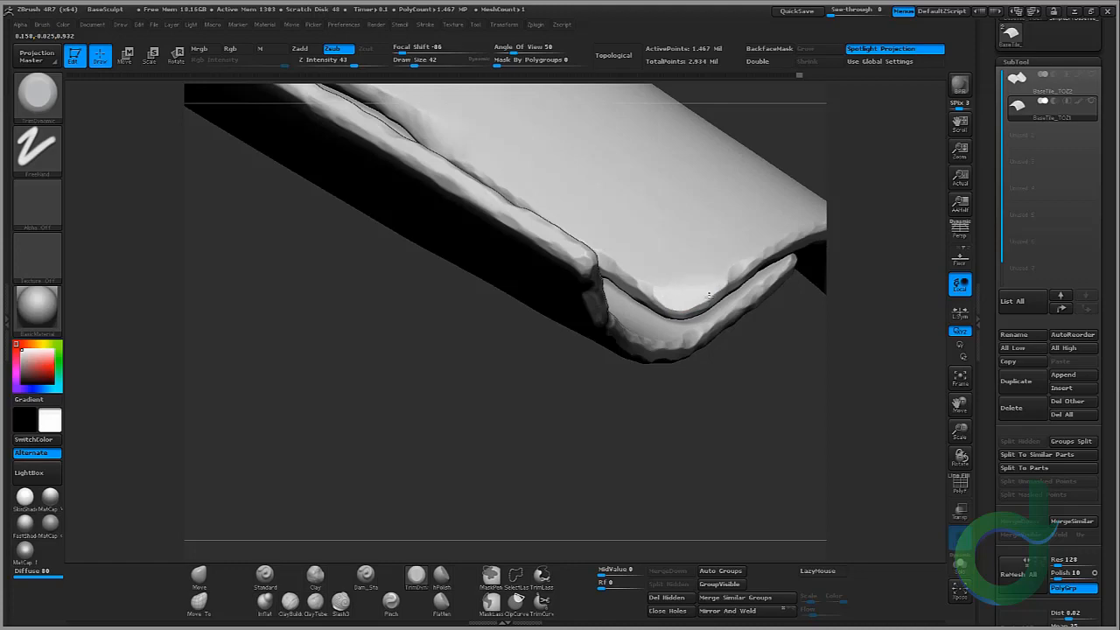
left_click_drag(708, 296, 580, 329)
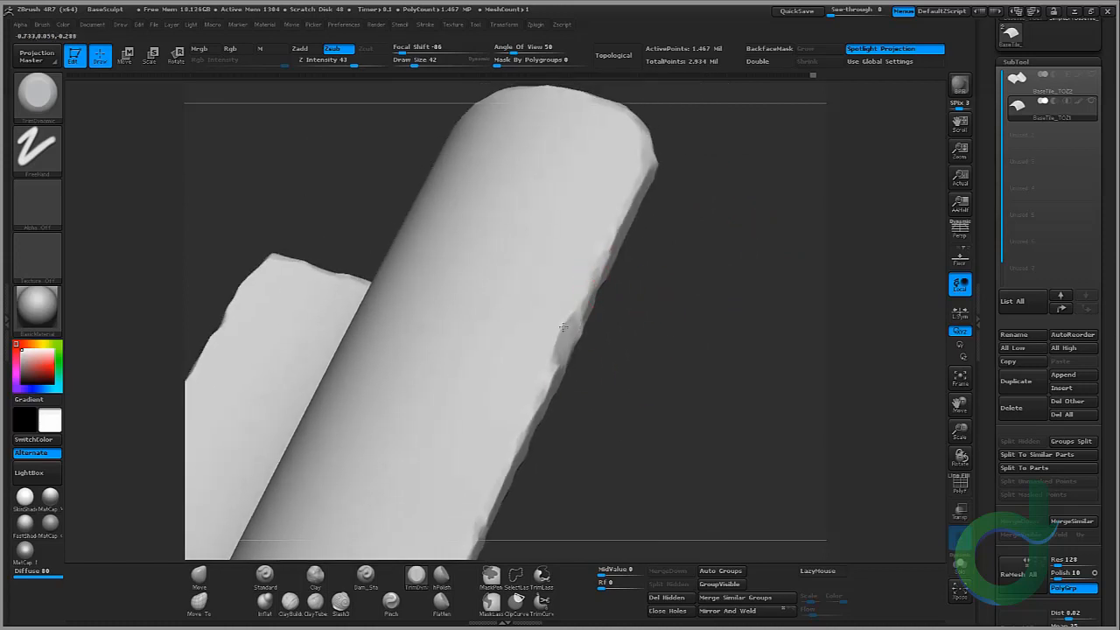
left_click_drag(650, 305, 645, 400)
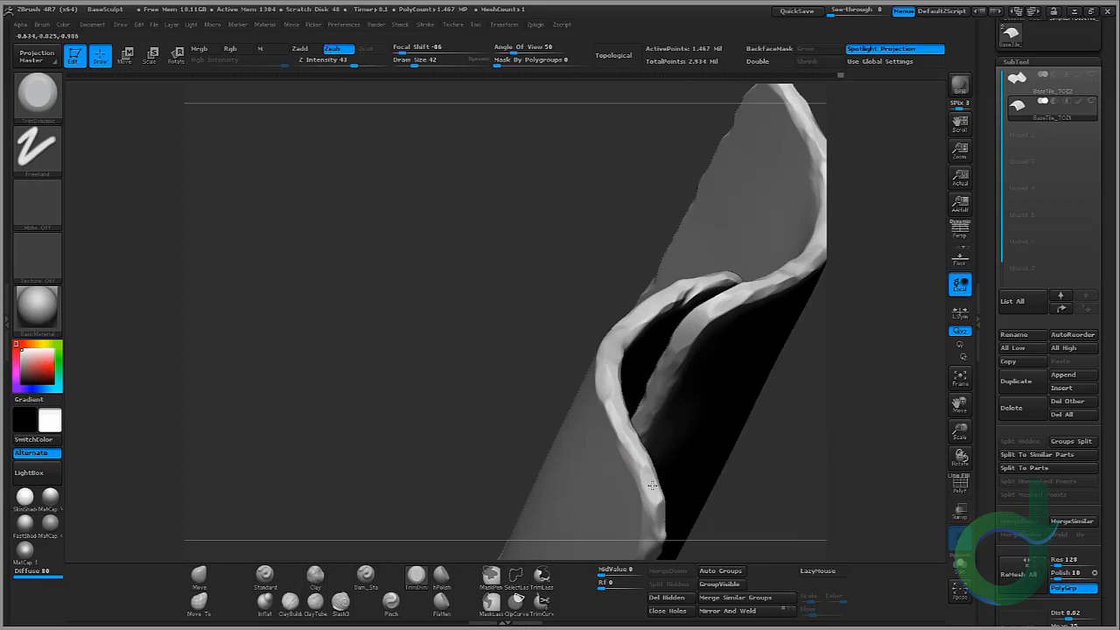
mouse_move(540, 226)
left_mouse_down()
mouse_move(580, 306)
mouse_move(582, 244)
left_mouse_up()
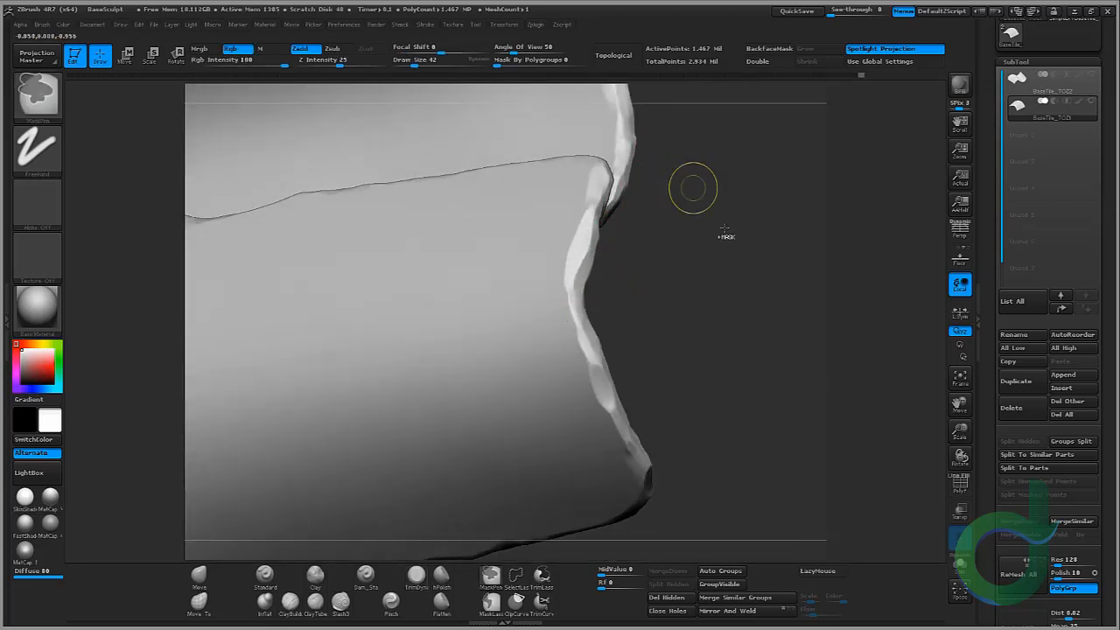
mouse_move(708, 247)
right_mouse_down("ctrl")
mouse_move(707, 142)
mouse_move(740, 257)
mouse_move(715, 242)
mouse_move(761, 319)
right_mouse_up("ctrl")
Step: Switch to Xpose view to separate the two tile subtools
left_click(1092, 104)
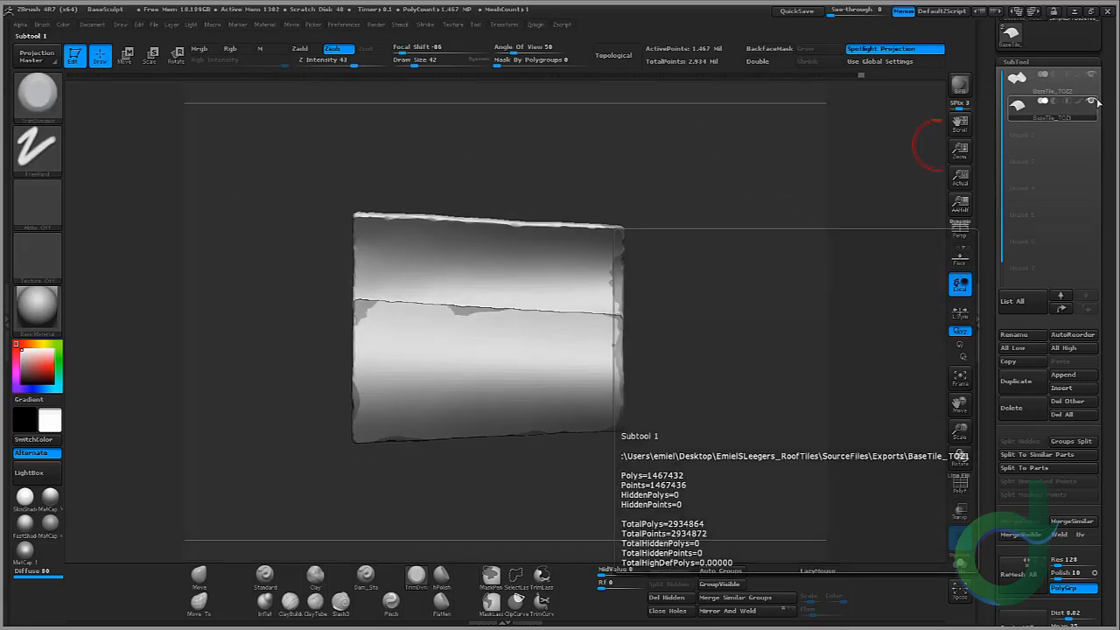
left_click(960, 594)
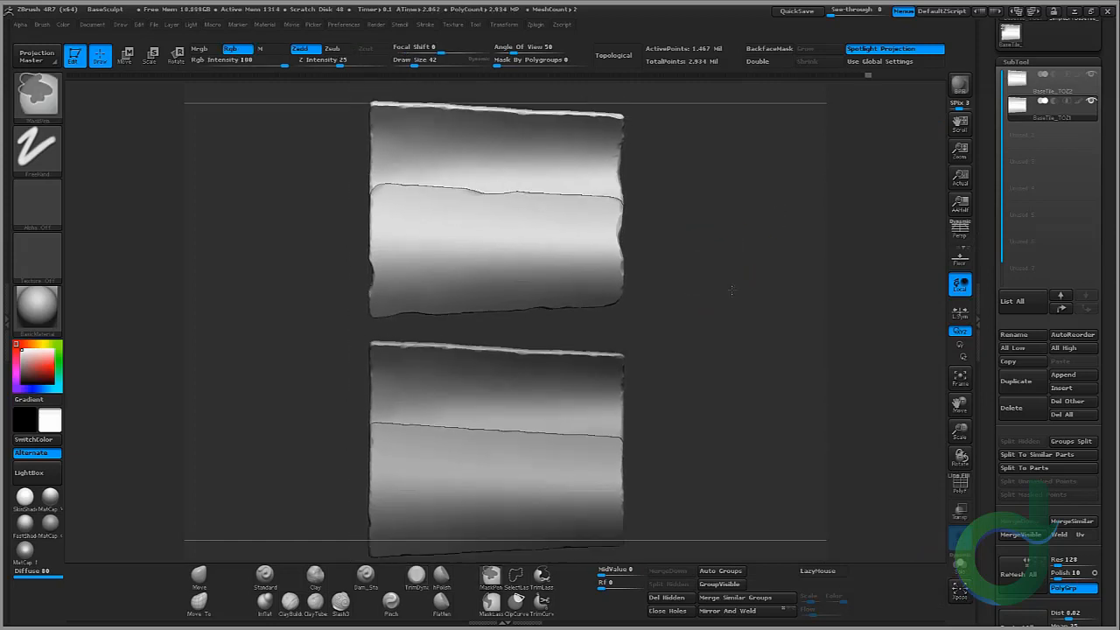
left_click_drag(648, 174, 762, 279, "alt")
right_click_drag(735, 226, 862, 249)
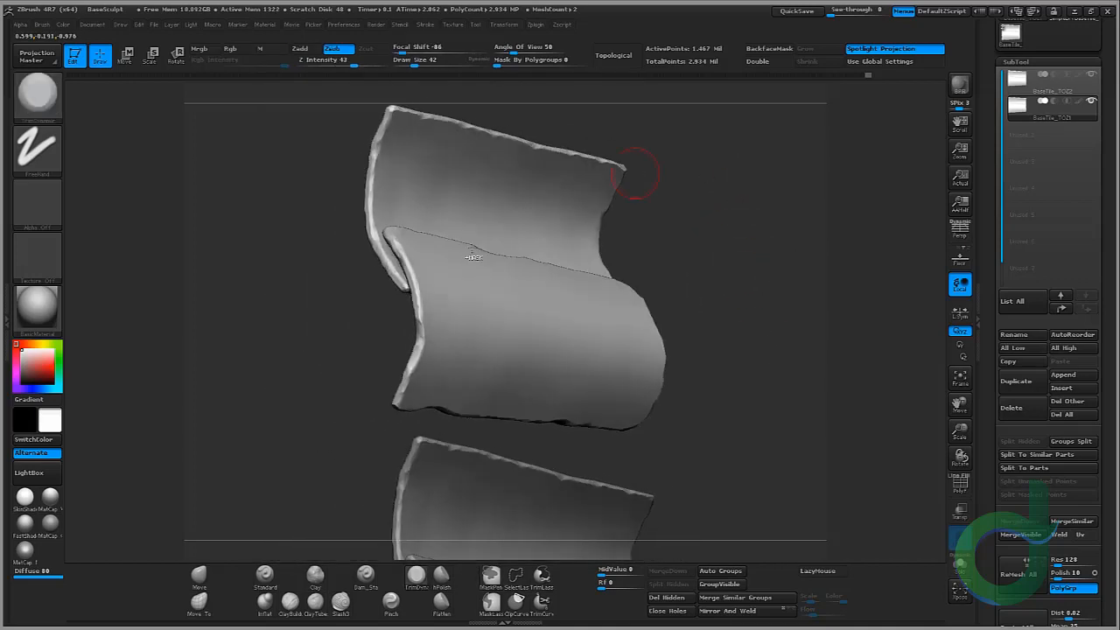
Step: Trim chips along the separated tile's curled side rim, then leave Xpose view
right_click_drag(475, 253, 483, 411, "ctrl")
right_click_drag(288, 428, 414, 342)
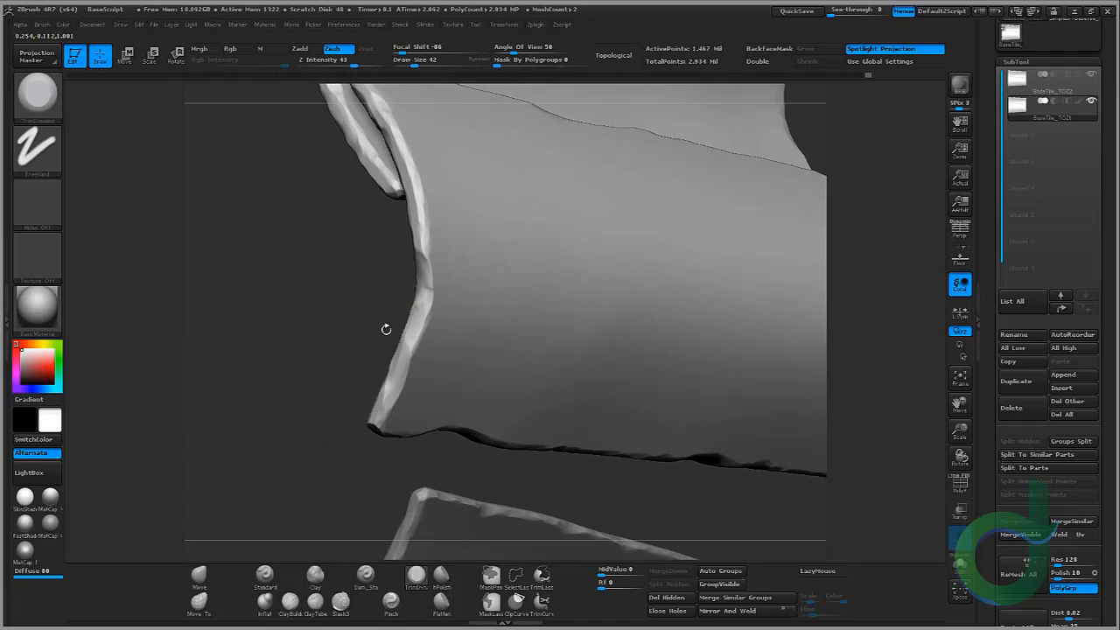
mouse_move(385, 329)
right_mouse_down()
mouse_move(393, 372)
mouse_move(362, 338)
mouse_move(407, 342)
right_mouse_up()
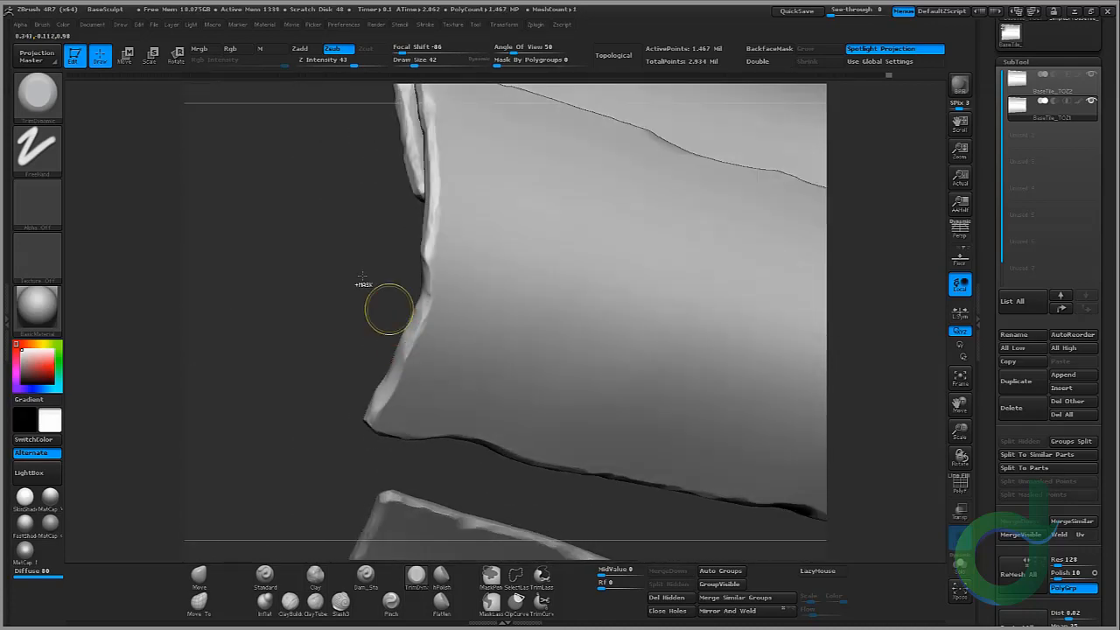
mouse_move(362, 276)
right_mouse_down("ctrl")
mouse_move(300, 265)
mouse_move(295, 283)
right_mouse_up("ctrl")
right_click_drag(919, 261, 898, 70, "alt")
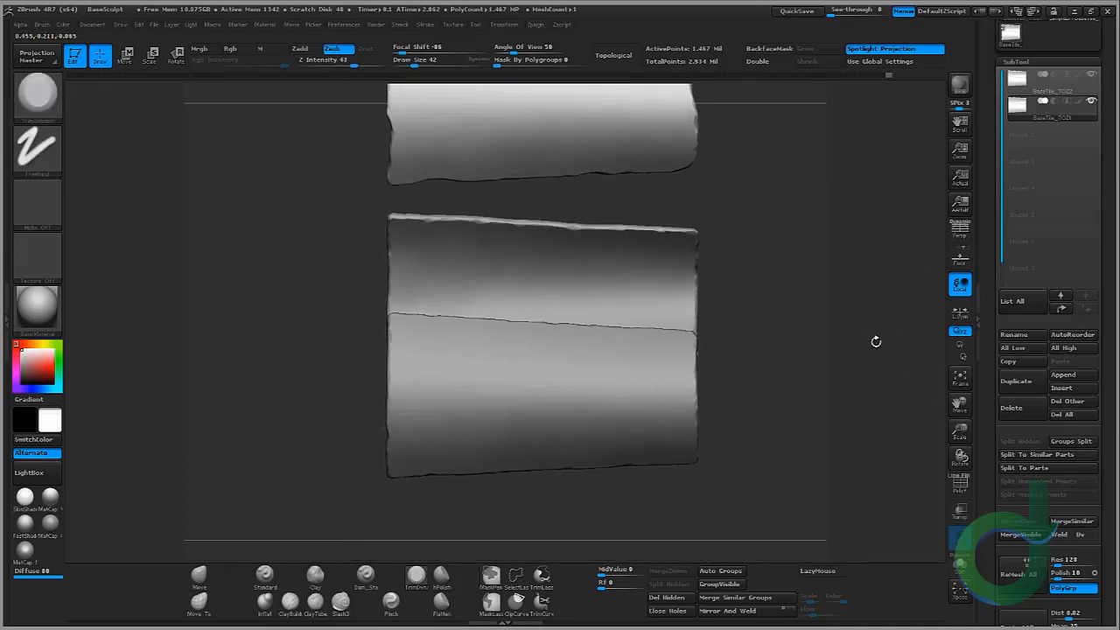
mouse_move(876, 341)
right_mouse_down("alt")
mouse_move(867, 440)
mouse_move(880, 278)
mouse_move(861, 443)
mouse_move(843, 259)
mouse_move(832, 365)
mouse_move(925, 549)
right_mouse_up("alt")
left_click(961, 588)
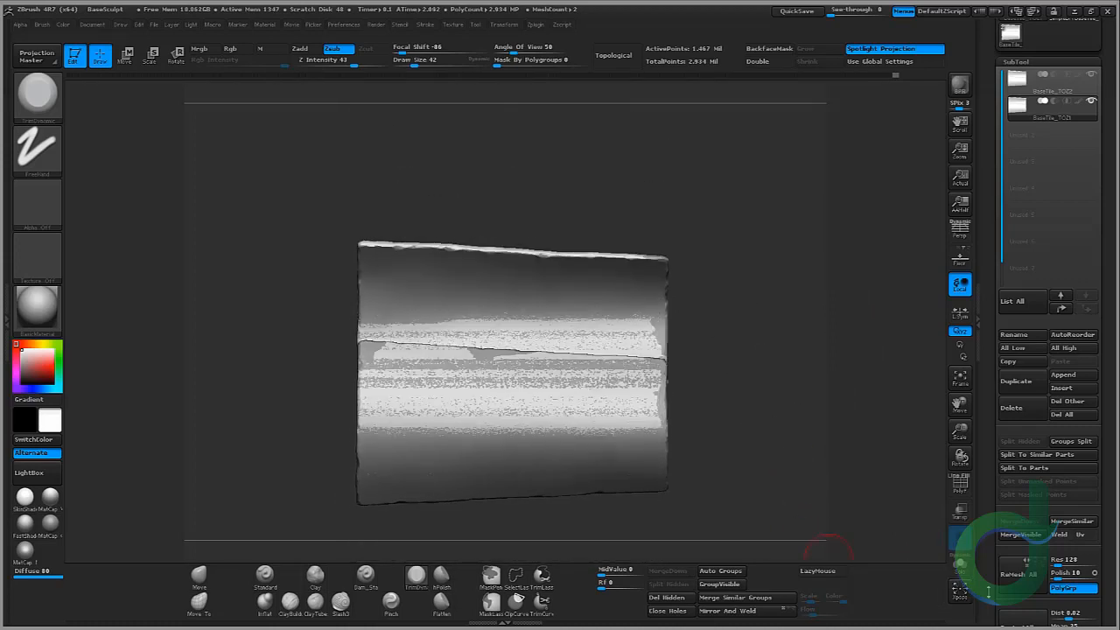
Step: Switch back to Xpose view and trim small chips along the separated tile's upper rim with TrimDynamic
left_click(959, 592)
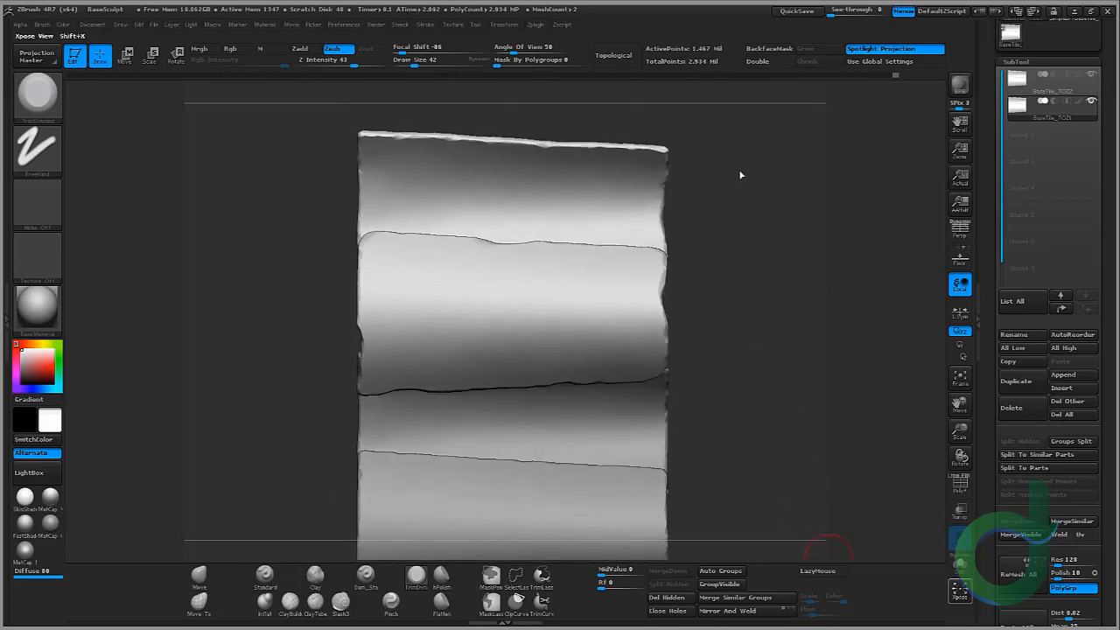
left_click_drag(762, 218, 758, 356, "alt")
right_click_drag(589, 103, 624, 215, "ctrl")
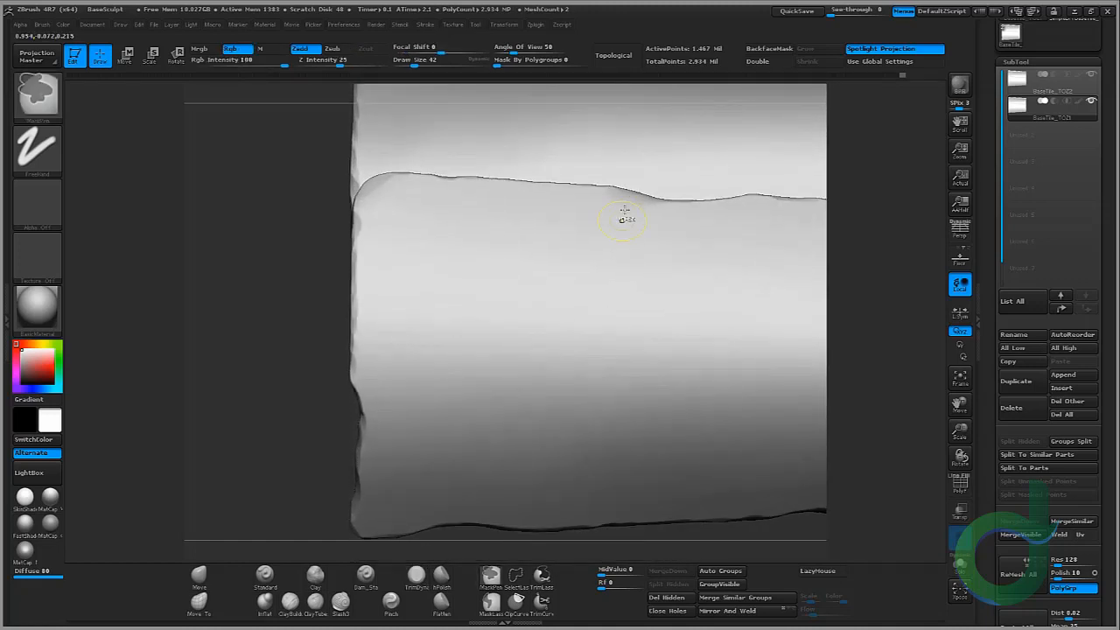
left_click_drag(232, 173, 180, 435, "alt")
mouse_move(542, 122)
left_mouse_down()
mouse_move(634, 129)
mouse_move(657, 206)
left_mouse_up()
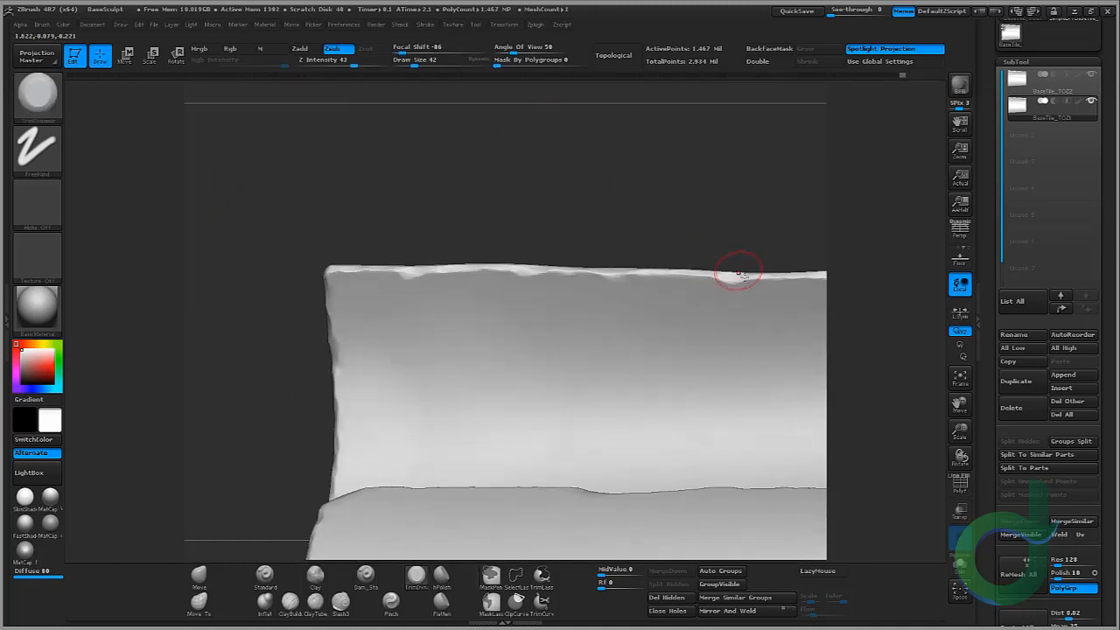
left_click_drag(742, 281, 729, 281)
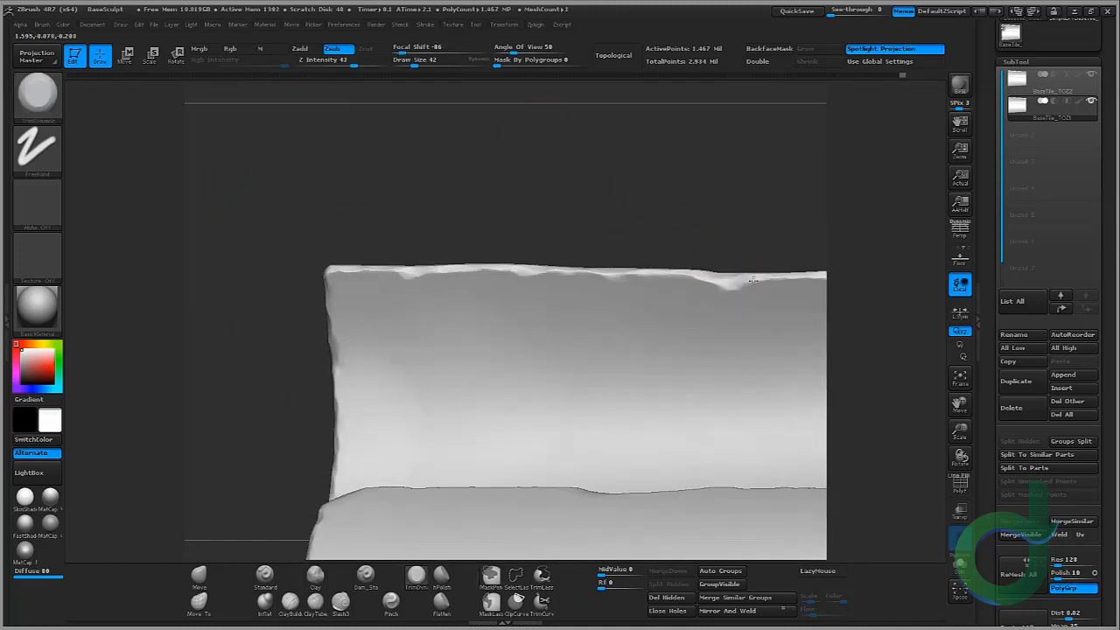
Step: Trim chips into the separated tile's right side edge near its upper corner
left_click_drag(604, 181, 388, 182, "alt")
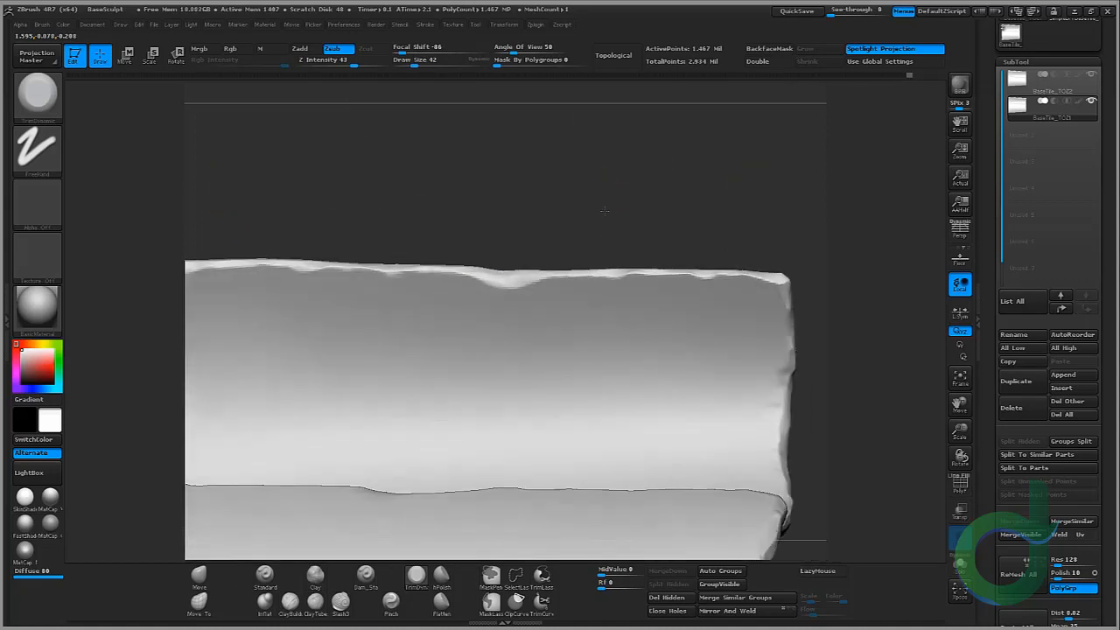
left_click_drag(602, 210, 598, 229)
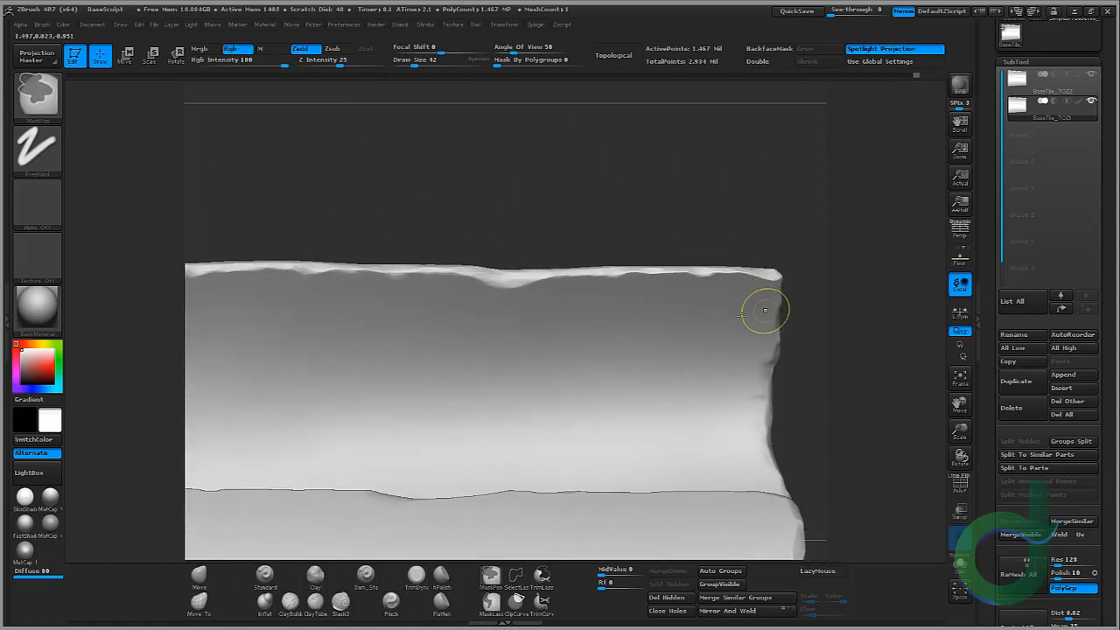
right_click_drag(765, 312, 720, 255, "ctrl")
mouse_move(831, 301)
left_mouse_down("alt")
mouse_move(695, 210)
mouse_move(700, 226)
mouse_move(655, 218)
left_mouse_up("alt")
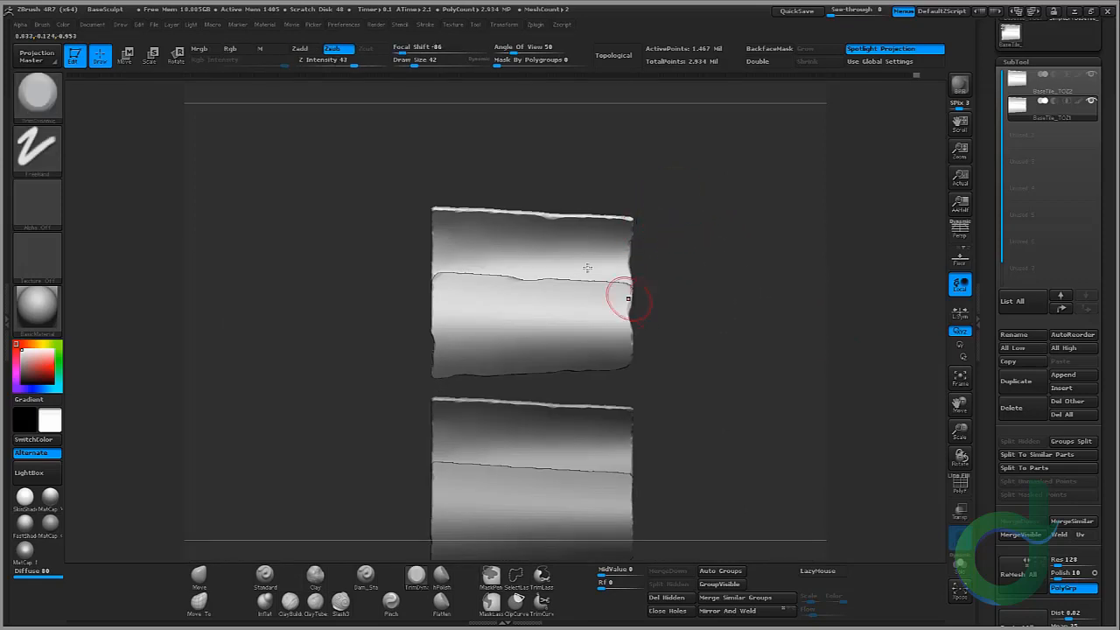
right_click_drag(437, 179, 443, 355, "ctrl")
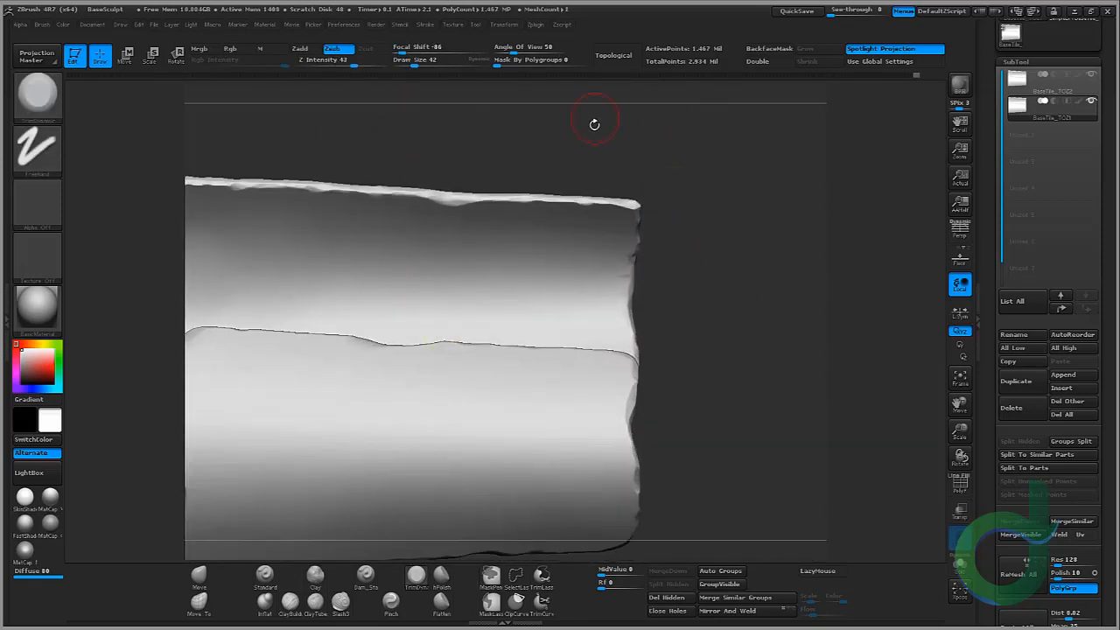
Step: Trim wear along the separated tile's upper left corner and left side edge
left_click_drag(594, 125, 733, 149, "alt")
left_click_drag(566, 159, 604, 164)
right_click_drag(423, 104, 435, 159, "ctrl")
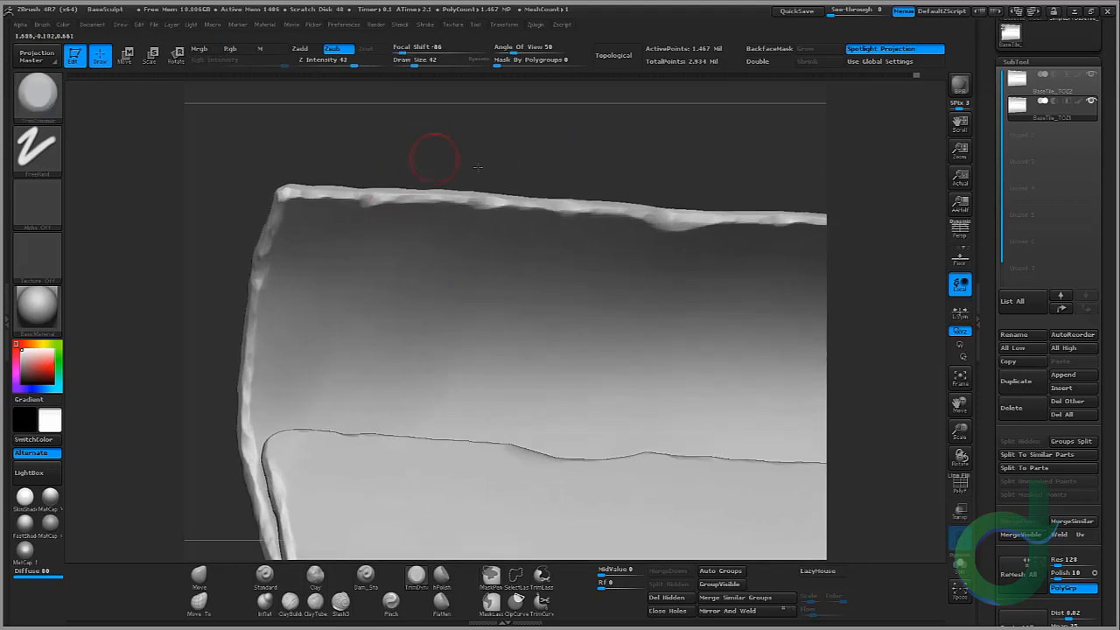
left_click_drag(477, 167, 723, 129, "alt")
left_click_drag(432, 237, 477, 234)
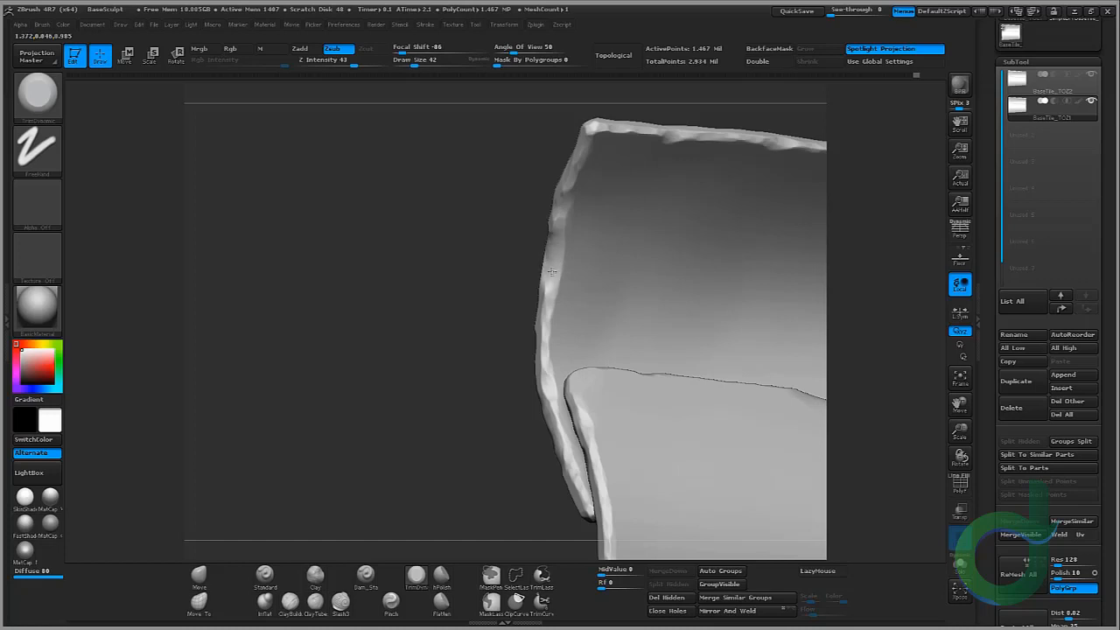
left_click_drag(552, 271, 546, 290)
mouse_move(485, 237)
left_mouse_down()
mouse_move(585, 240)
mouse_move(547, 206)
mouse_move(514, 204)
left_mouse_up()
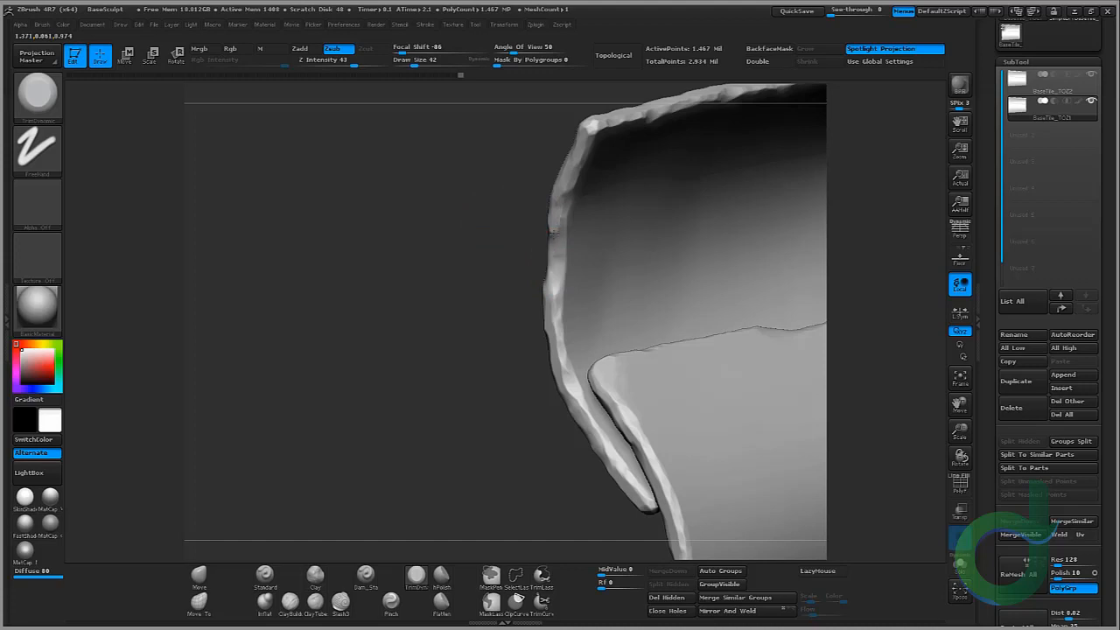
Step: Trim chips along the curled rim where the tile's left side bends over
left_click_drag(306, 236, 378, 183)
left_click_drag(590, 180, 351, 152, "alt")
left_click_drag(877, 246, 510, 175)
key("ctrl")
left_click_drag(442, 354, 420, 335)
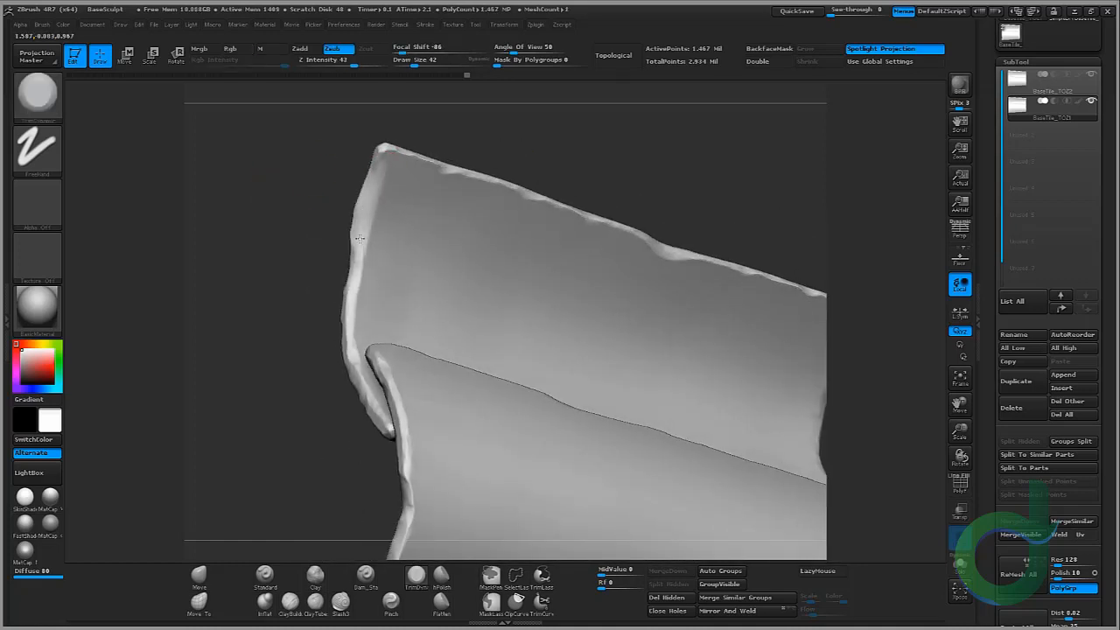
left_click_drag(359, 238, 358, 254)
right_click_drag(260, 162, 300, 181, "ctrl")
mouse_move(300, 180)
left_mouse_down()
mouse_move(487, 128)
mouse_move(404, 96)
left_mouse_up()
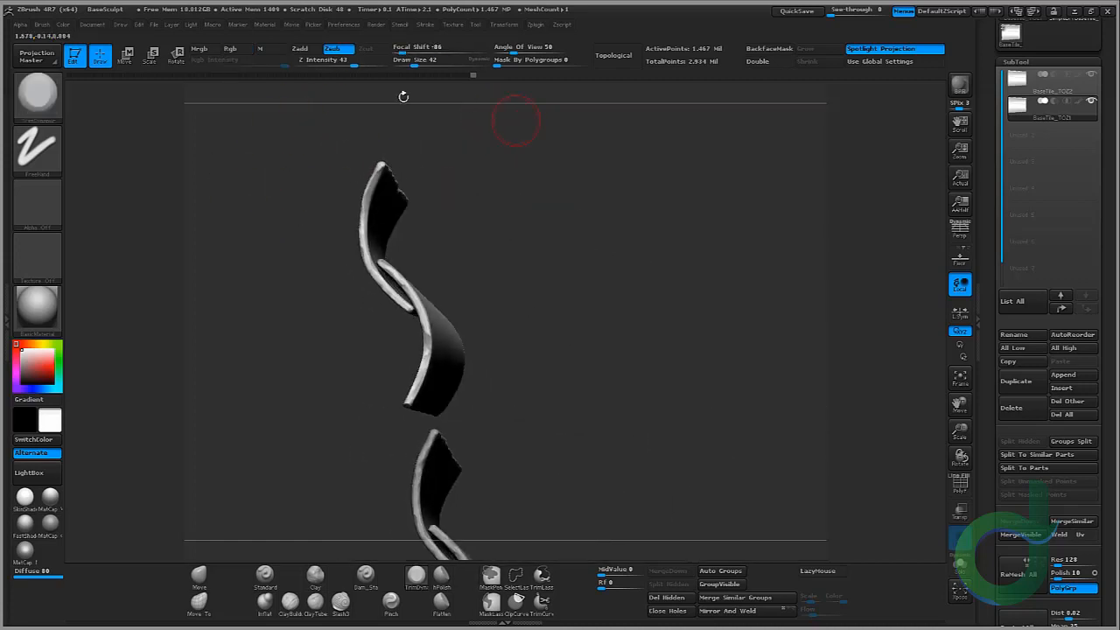
right_click_drag(403, 97, 323, 268, "ctrl")
Step: Trim chips along the curled rim seen in profile and along the tile's right side edge
left_click_drag(382, 135, 363, 170)
left_click_drag(219, 214, 350, 206)
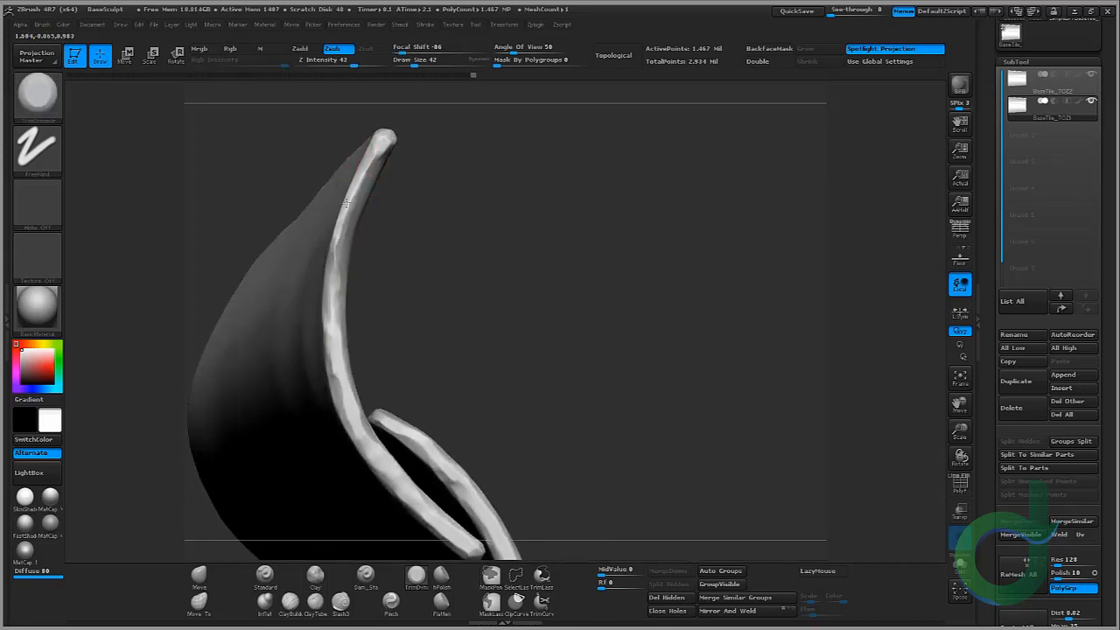
right_click_drag(349, 261, 438, 166, "ctrl")
left_click_drag(490, 167, 767, 185)
right_click_drag(832, 228, 813, 183, "alt")
right_click_drag(728, 259, 701, 249, "ctrl")
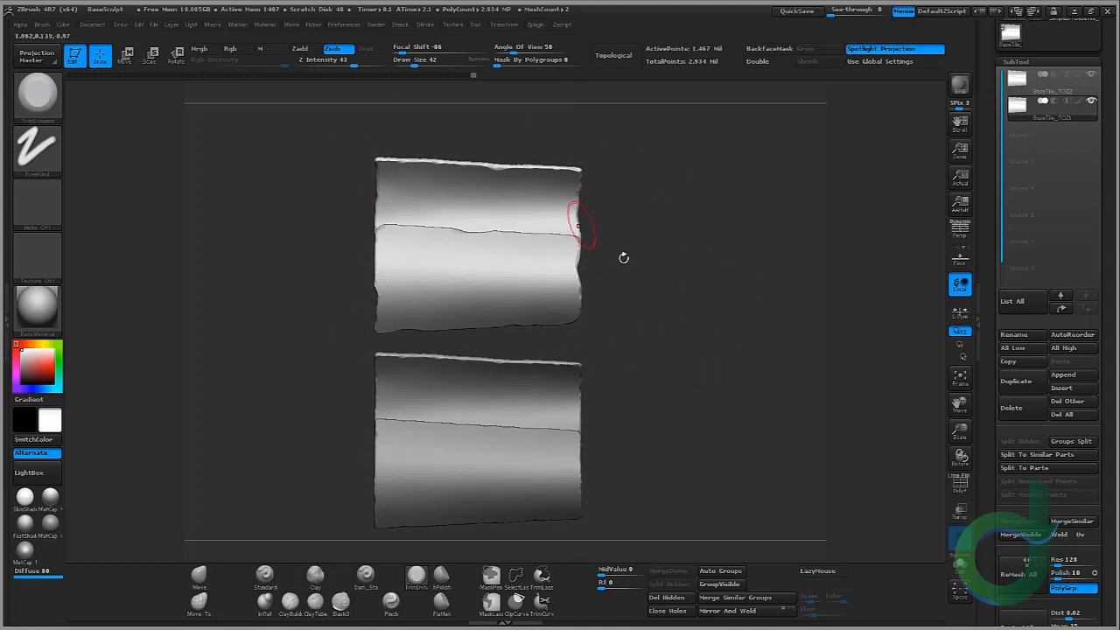
left_click_drag(685, 285, 660, 224)
right_click_drag(674, 131, 669, 184, "alt")
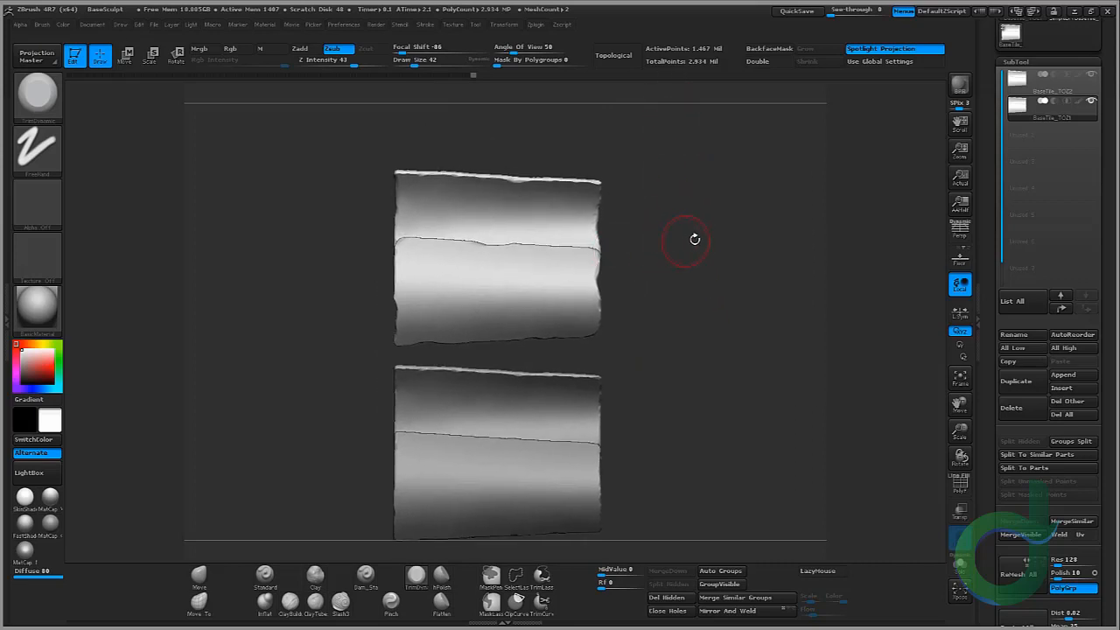
left_click_drag(724, 305, 716, 285, "alt")
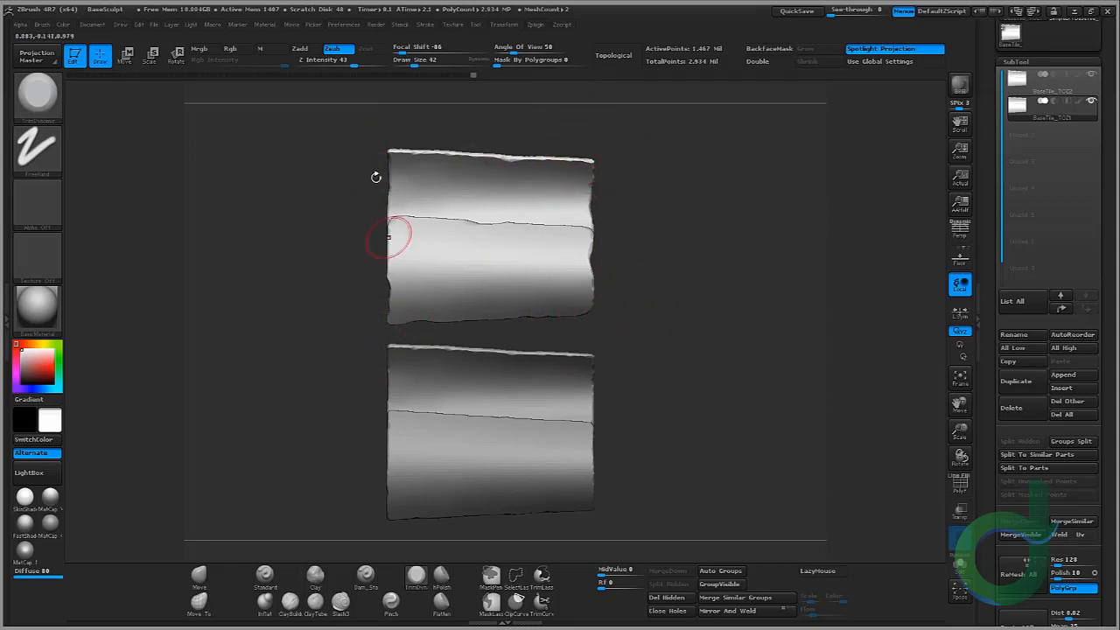
Step: Trim chips along the separated tile's upper edge and along the curled left rim in close-up
right_click_drag(653, 355, 720, 375, "alt")
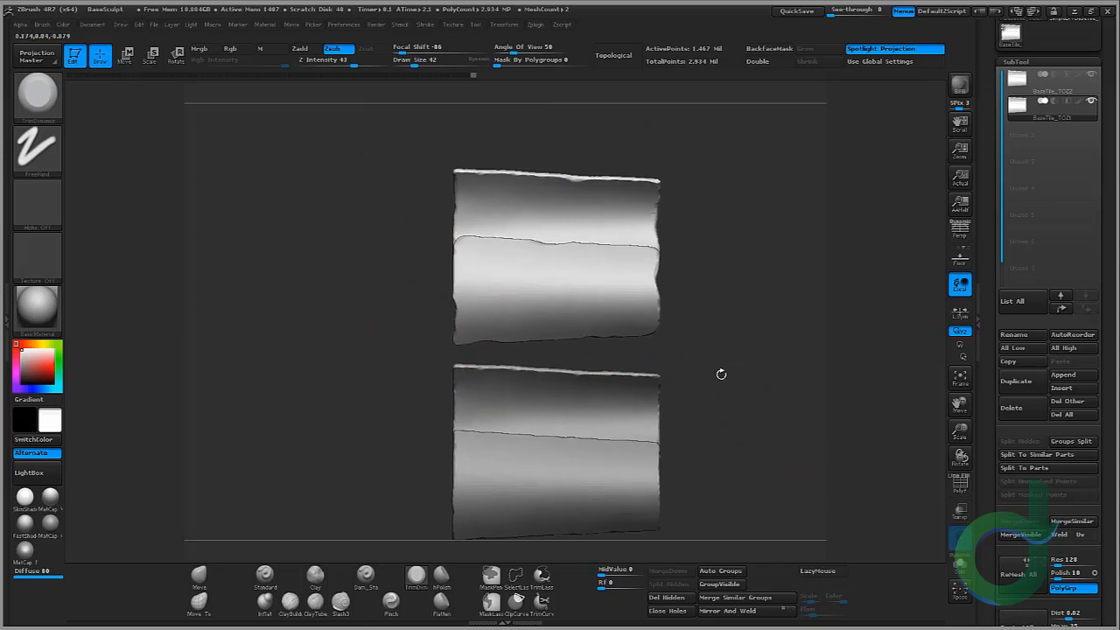
right_click_drag(667, 189, 723, 307, "ctrl")
right_click_drag(772, 245, 677, 256, "alt")
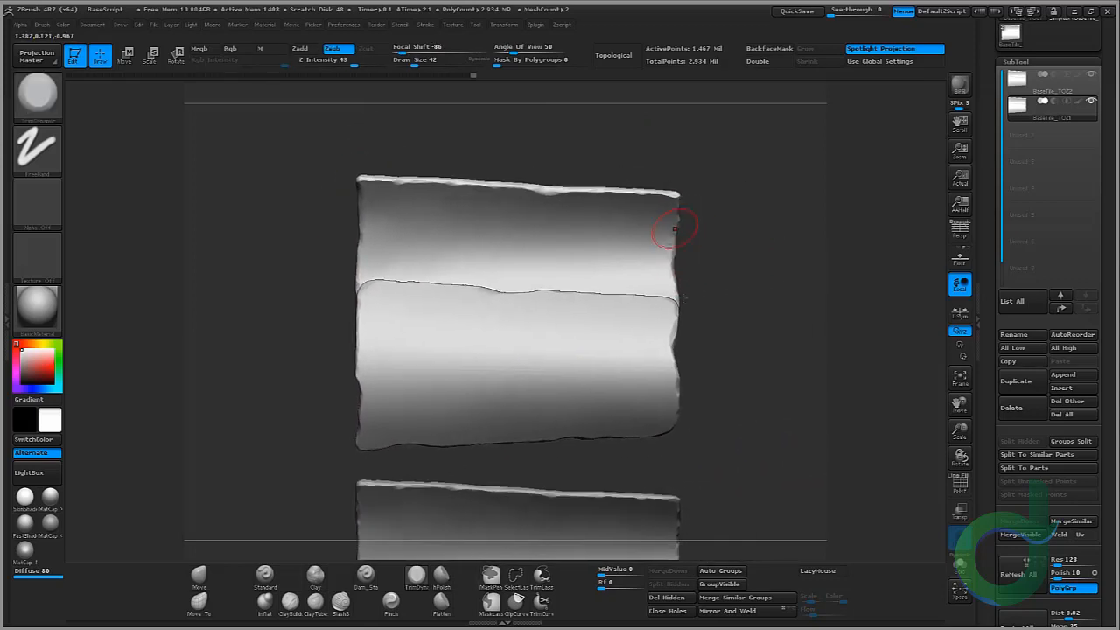
right_click_drag(716, 354, 814, 303)
right_click_drag(653, 222, 603, 376, "ctrl")
mouse_move(263, 350)
right_mouse_down()
mouse_move(331, 307)
mouse_move(420, 325)
mouse_move(287, 347)
mouse_move(401, 320)
right_mouse_up()
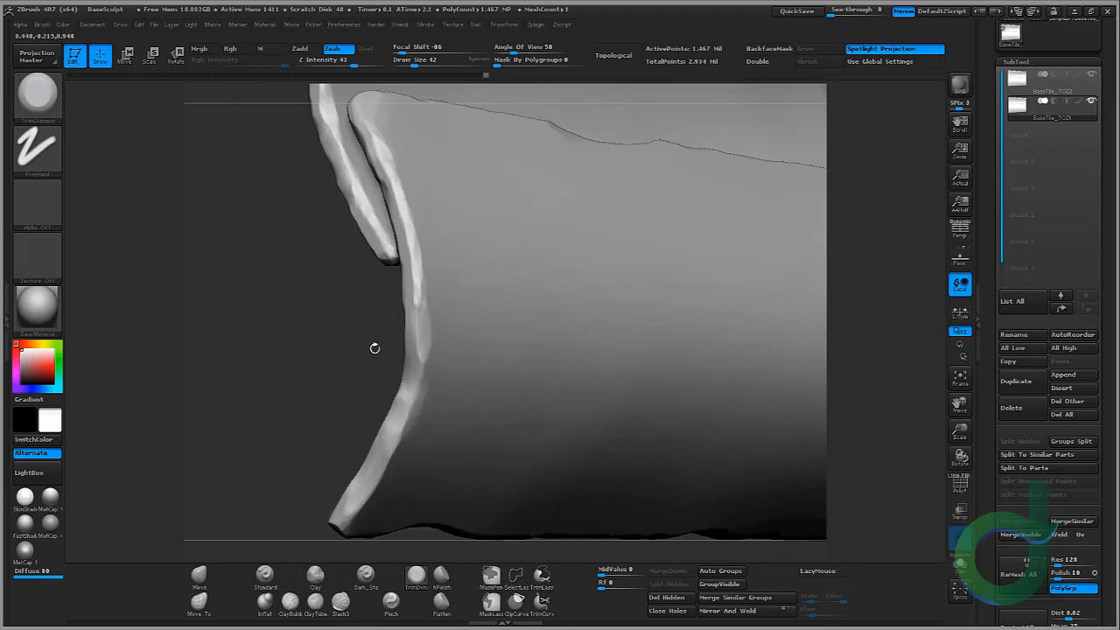
right_click_drag(283, 295, 265, 231, "ctrl")
mouse_move(354, 218)
right_mouse_down("alt")
mouse_move(361, 252)
mouse_move(312, 308)
right_mouse_up("alt")
key("ctrl")
mouse_move(313, 307)
right_mouse_down()
mouse_move(299, 173)
mouse_move(321, 368)
right_mouse_up()
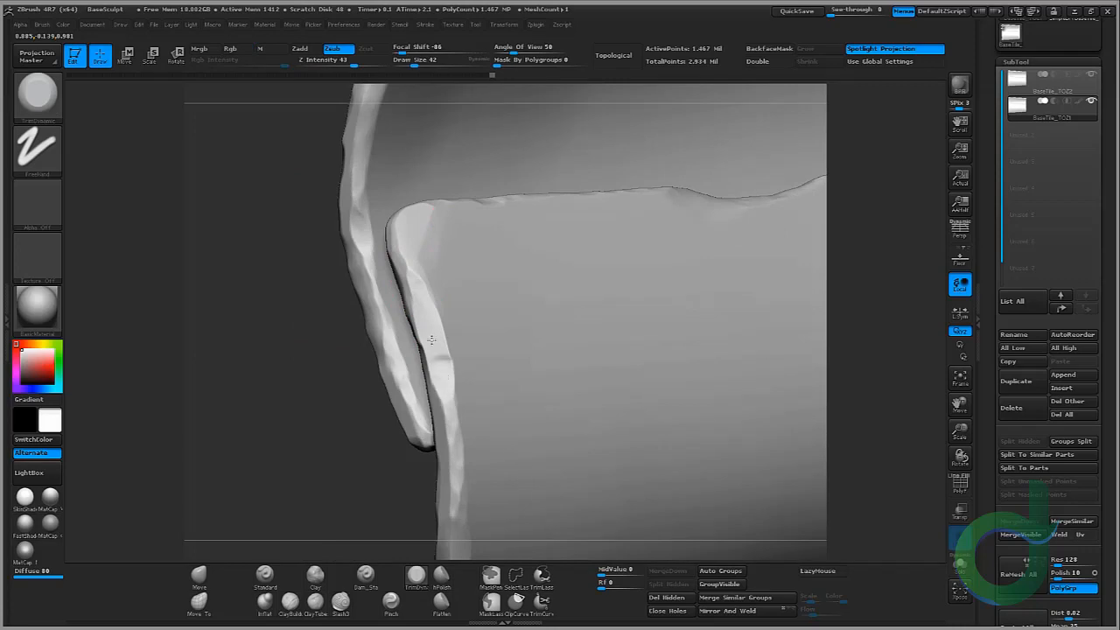
Step: Trim further chips along the curled rim where the two overlapping tiles meet
mouse_move(271, 418)
right_mouse_down()
mouse_move(315, 422)
mouse_move(382, 394)
right_mouse_up()
left_click_drag(408, 305, 415, 341)
right_click_drag(291, 379, 268, 290)
mouse_move(583, 229)
right_mouse_down()
mouse_move(654, 283)
mouse_move(271, 350)
mouse_move(293, 392)
right_mouse_up()
right_click_drag(335, 294, 293, 249, "ctrl")
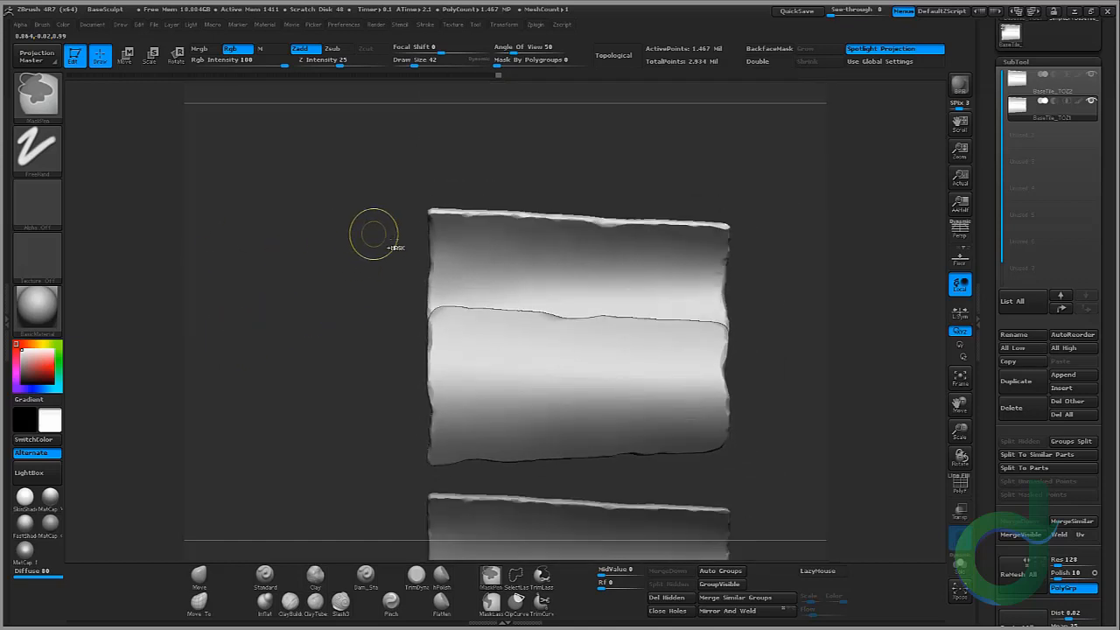
mouse_move(393, 240)
right_mouse_down("ctrl")
mouse_move(364, 221)
mouse_move(377, 305)
right_mouse_up("ctrl")
right_click_drag(307, 233, 451, 235)
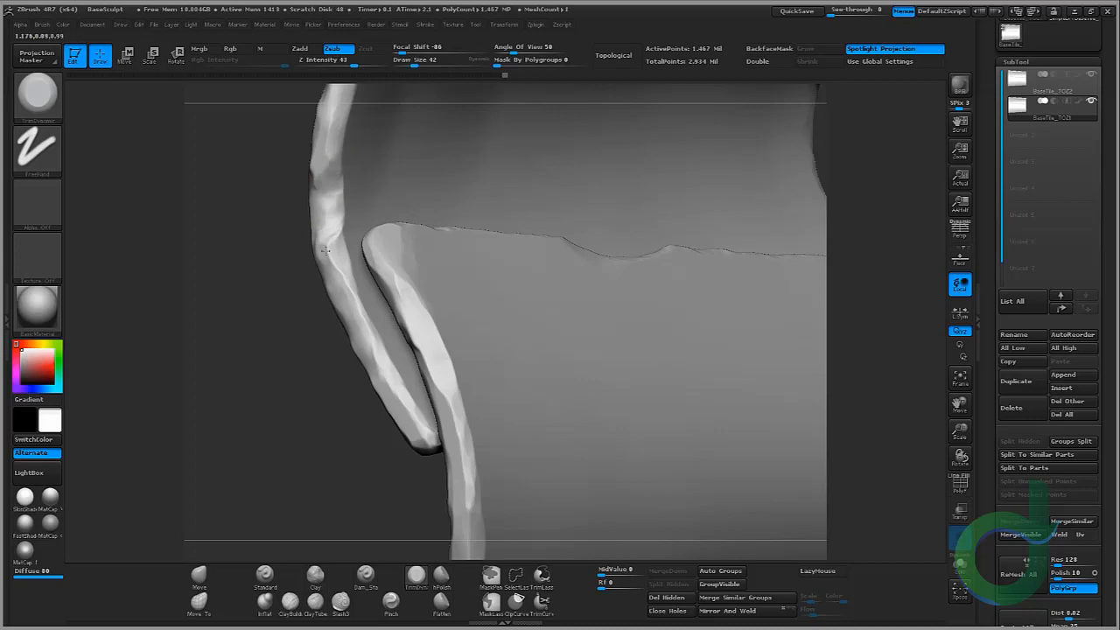
right_click_drag(218, 195, 305, 413)
right_click_drag(238, 331, 264, 274, "shift")
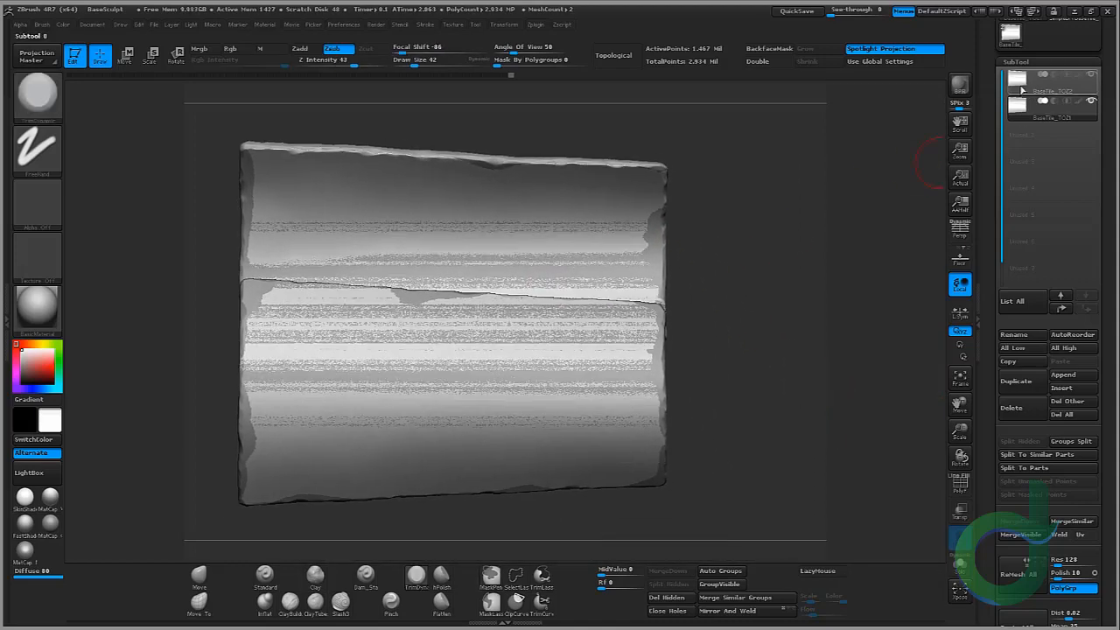
Step: Select the BaseTile_TOZ2 subtool, duplicate it and hide one of the copies
left_click(1020, 86)
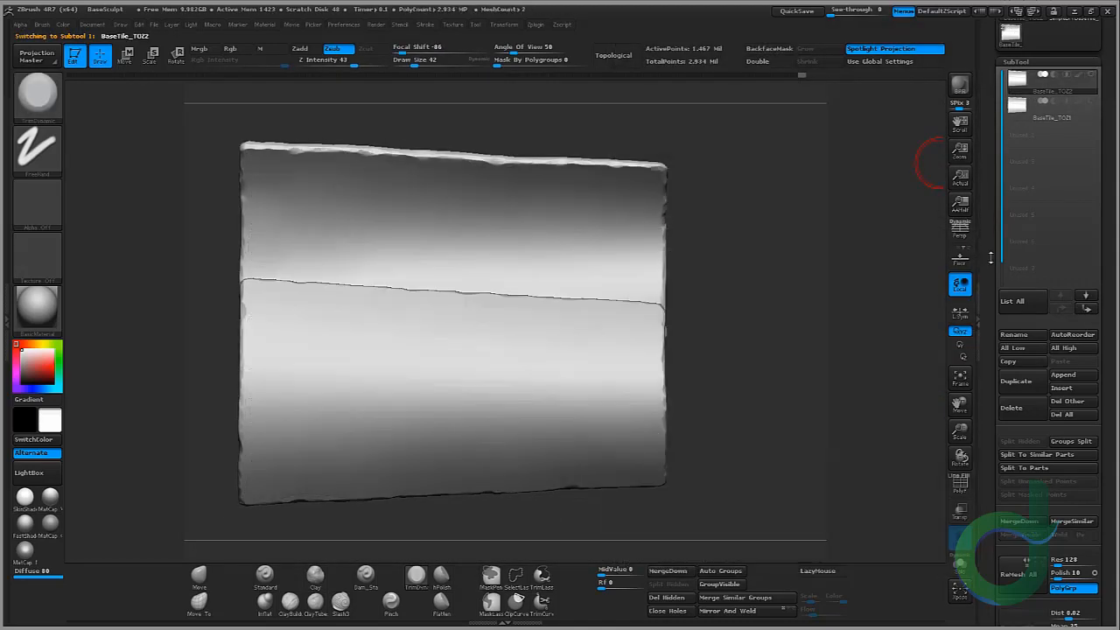
left_click(1018, 385)
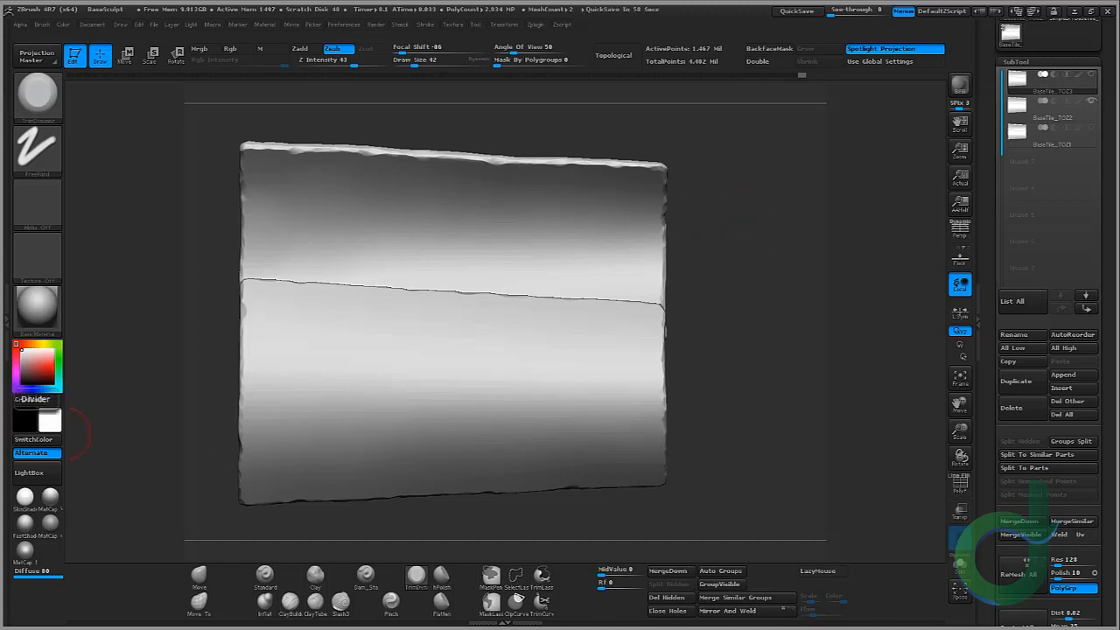
left_click(1091, 101)
Step: Enlarge the brush to a draw size of 114 and sculpt the curled rim near the duplicated tile's lower corner
left_click_drag(731, 219, 770, 306)
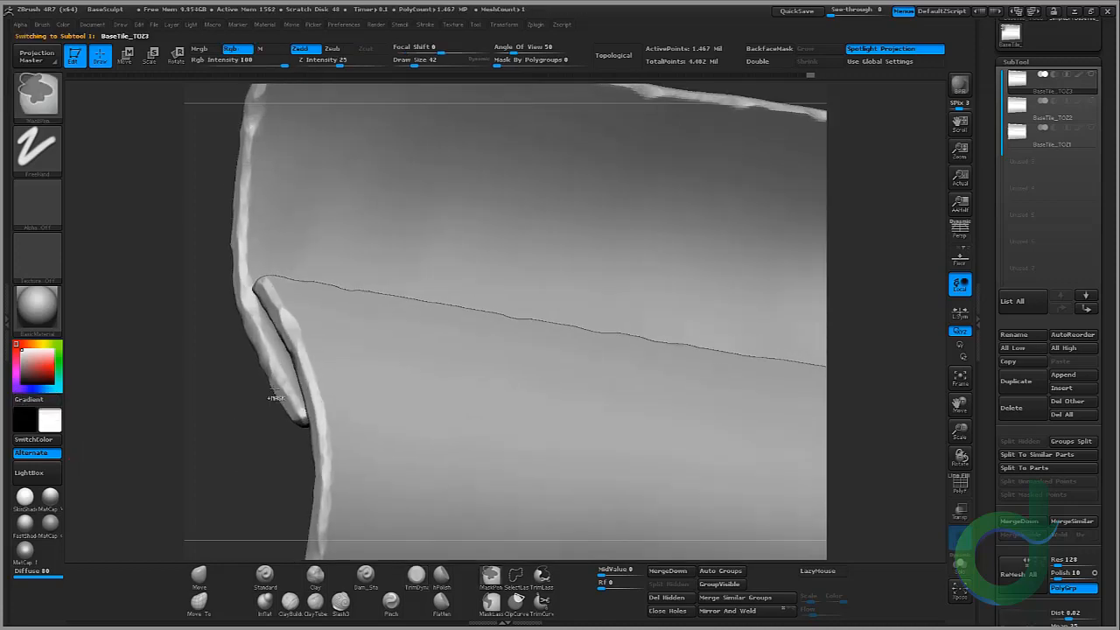
left_click_drag(236, 350, 378, 272)
key("bracketright")
key("bracketright")
key("bracketright")
key("bracketright")
key("bracketright")
key("bracketright")
mouse_move(403, 316)
left_mouse_down()
mouse_move(376, 420)
mouse_move(383, 454)
left_mouse_up()
left_click_drag(390, 394, 383, 451)
left_click_drag(236, 376, 380, 400)
left_click_drag(490, 400, 525, 368)
mouse_move(385, 383)
left_mouse_down()
mouse_move(382, 436)
mouse_move(353, 453)
left_mouse_up()
left_click_drag(446, 438, 490, 385)
left_click_drag(379, 376, 368, 448)
right_click_drag(284, 254, 295, 233, "ctrl")
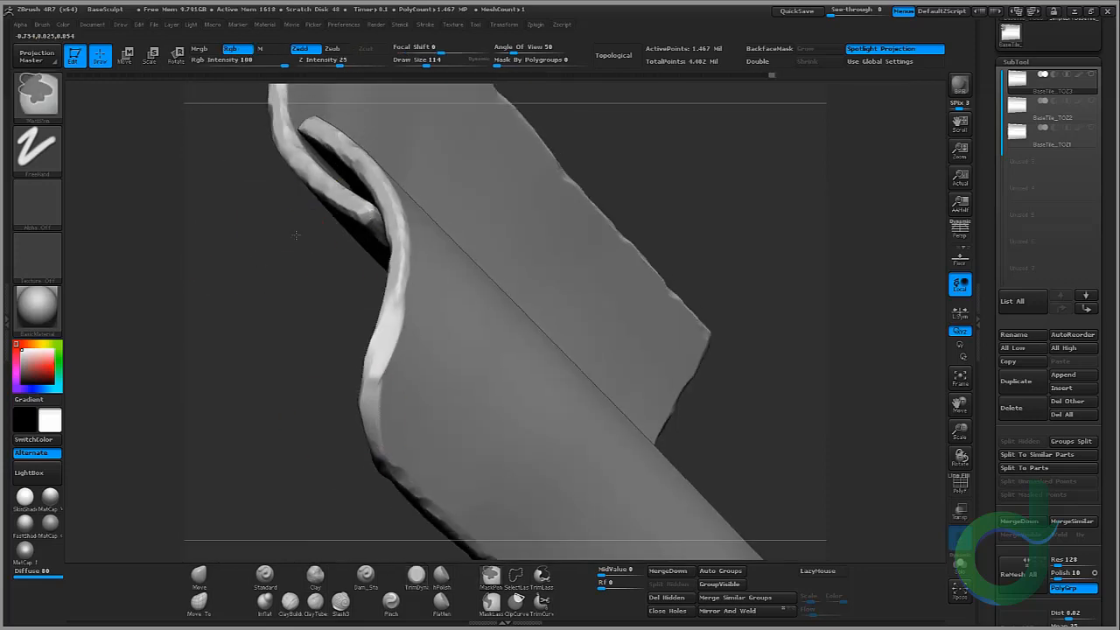
left_click_drag(295, 233, 286, 305)
right_click_drag(285, 305, 278, 363, "ctrl")
left_click_drag(278, 363, 367, 337)
left_click_drag(404, 259, 416, 303)
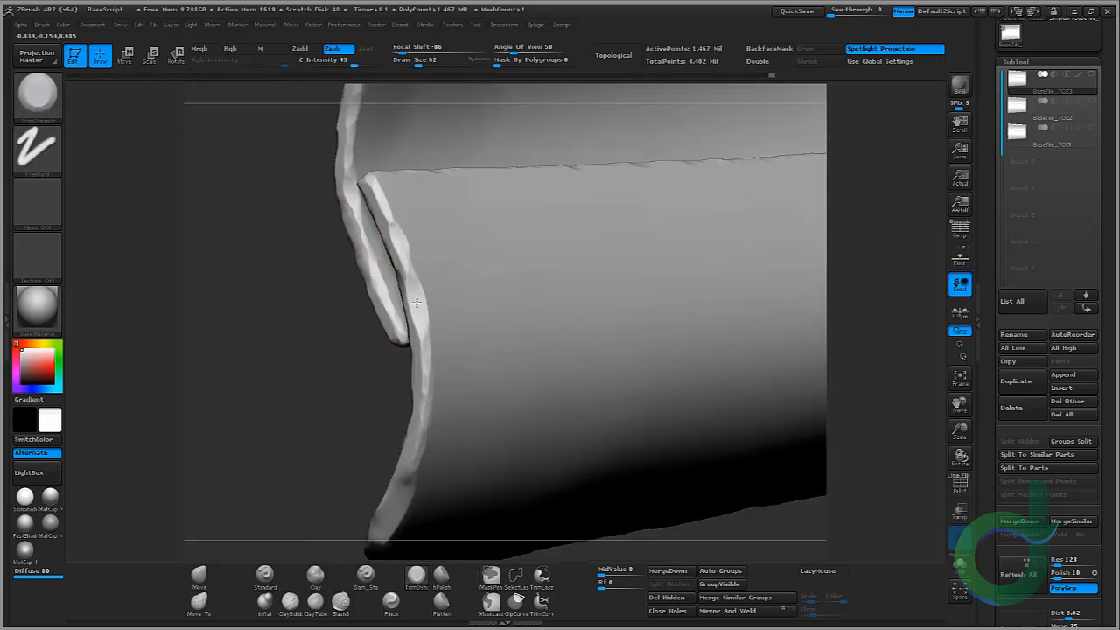
Step: Isolate one half of the tile and trim chips along its curled left edge and upper corner
left_click(415, 308, "ctrl+shift")
left_click_drag(325, 317, 472, 302)
left_click_drag(456, 278, 473, 346)
left_click_drag(545, 278, 385, 282)
mouse_move(446, 235)
left_mouse_down()
mouse_move(461, 282)
mouse_move(446, 269)
left_mouse_up()
left_click_drag(350, 293, 438, 308)
mouse_move(453, 307)
left_mouse_down()
mouse_move(452, 336)
mouse_move(447, 238)
left_mouse_up()
mouse_move(377, 236)
left_mouse_down()
mouse_move(285, 237)
mouse_move(264, 255)
left_mouse_up()
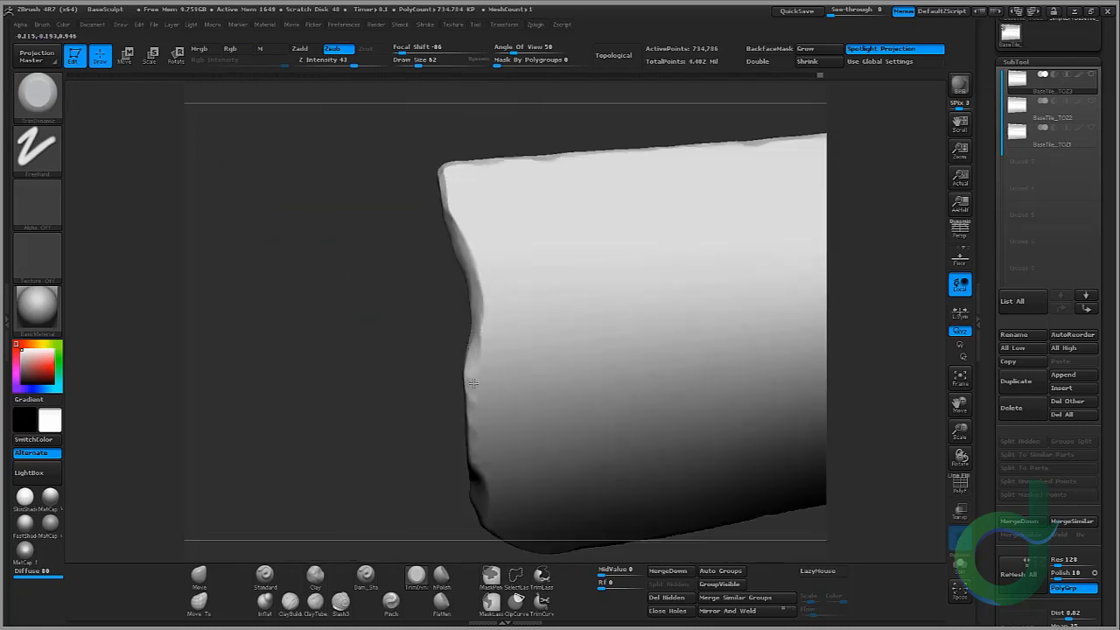
mouse_move(366, 277)
left_mouse_down()
mouse_move(359, 254)
mouse_move(361, 302)
left_mouse_up()
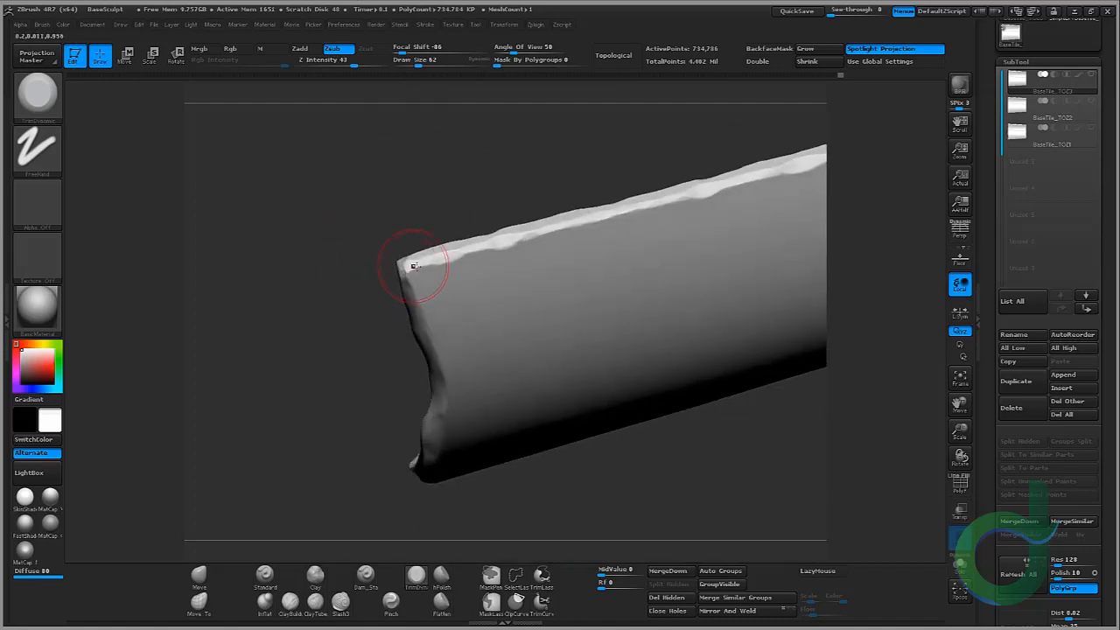
left_click_drag(407, 263, 414, 278)
left_click_drag(350, 279, 411, 271)
mouse_move(403, 257)
right_mouse_down("ctrl")
mouse_move(460, 173)
mouse_move(485, 275)
right_mouse_up("ctrl")
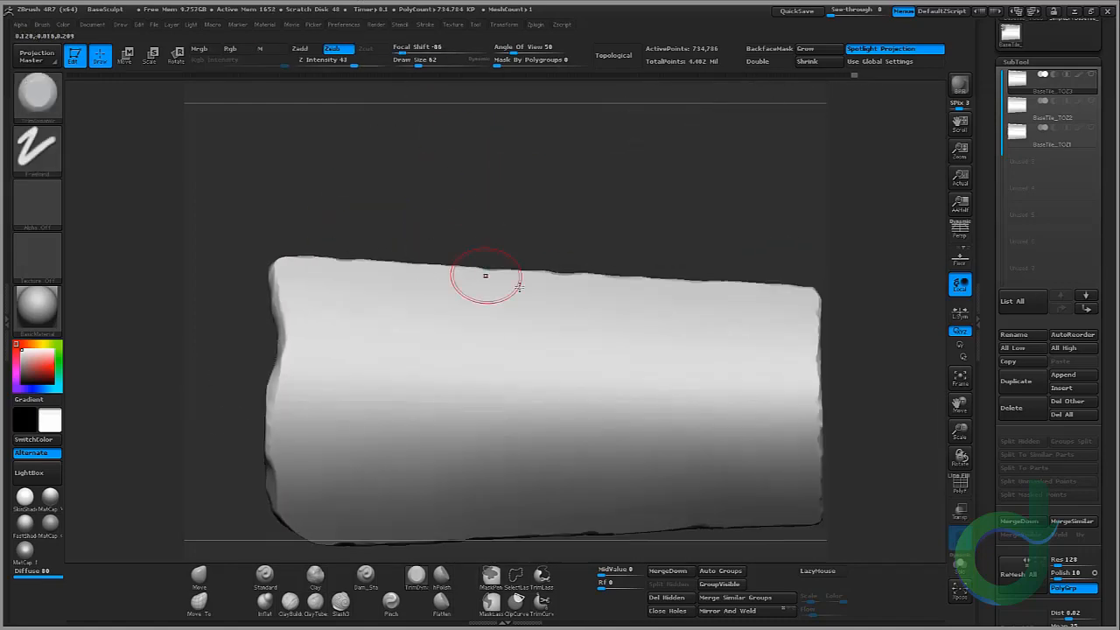
Step: Trim chips along the isolated half's upper edge and down its side rim
mouse_move(642, 318)
right_mouse_down()
mouse_move(637, 382)
mouse_move(756, 275)
right_mouse_up()
left_click(637, 382, "ctrl+shift")
right_click_drag(735, 167, 716, 250, "ctrl")
left_click(639, 382, "ctrl+shift")
right_click_drag(639, 382, 533, 277)
left_click_drag(533, 278, 539, 299)
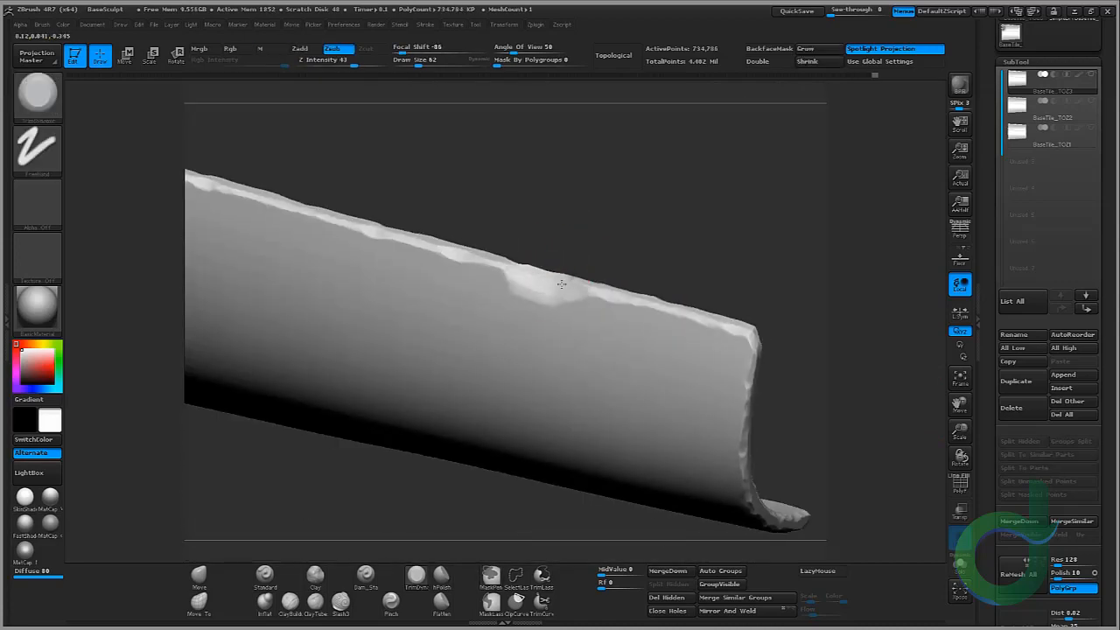
right_click_drag(562, 283, 563, 252)
left_click_drag(549, 305, 552, 298)
right_click_drag(499, 280, 551, 240)
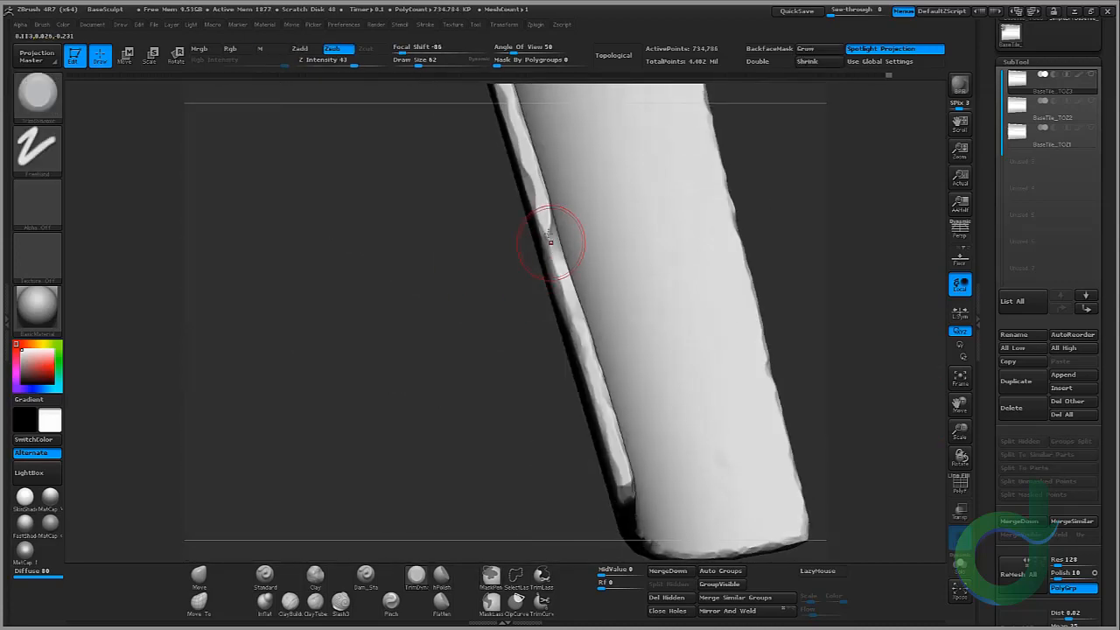
left_click_drag(550, 239, 573, 337)
mouse_move(490, 262)
right_mouse_down()
mouse_move(589, 230)
mouse_move(585, 245)
right_mouse_up()
left_click_drag(541, 250, 595, 178)
mouse_move(595, 177)
right_mouse_down("shift")
mouse_move(625, 243)
mouse_move(635, 373)
mouse_move(625, 432)
right_mouse_up("shift")
Step: Return to the TrimDynamic brush and trim chips along the isolated half's right side edge
key("b")
key("m")
key("v")
right_click_drag(529, 463, 626, 431)
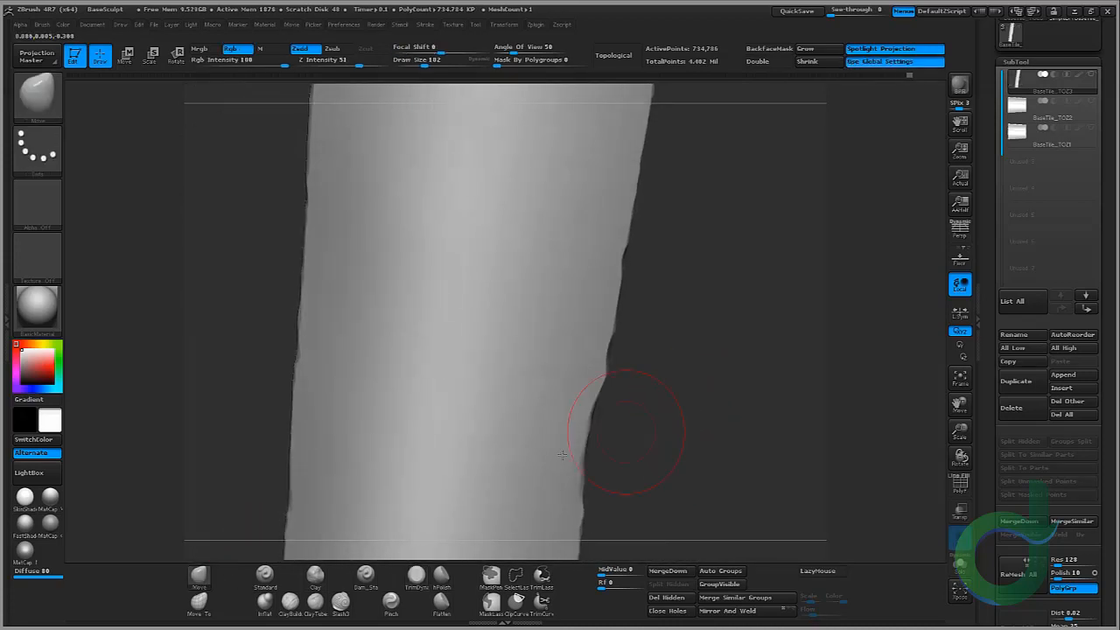
left_click(417, 574)
mouse_move(691, 236)
right_mouse_down()
mouse_move(670, 251)
mouse_move(595, 252)
right_mouse_up()
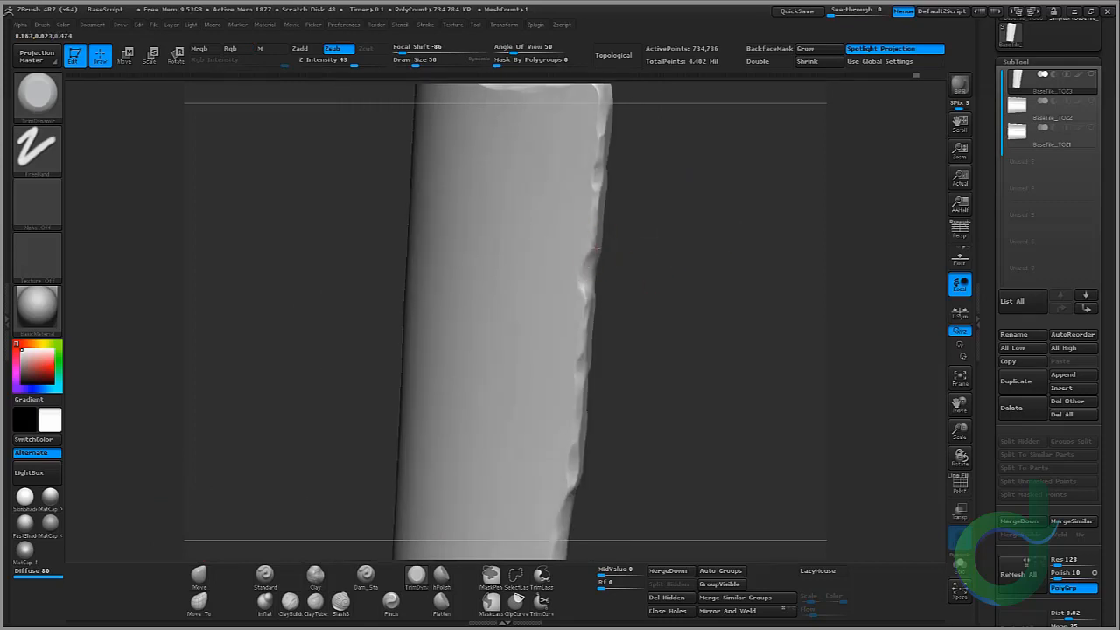
left_click_drag(595, 249, 588, 329)
right_click_drag(652, 233, 607, 306)
mouse_move(625, 267)
right_mouse_down()
mouse_move(555, 315)
mouse_move(612, 315)
right_mouse_up()
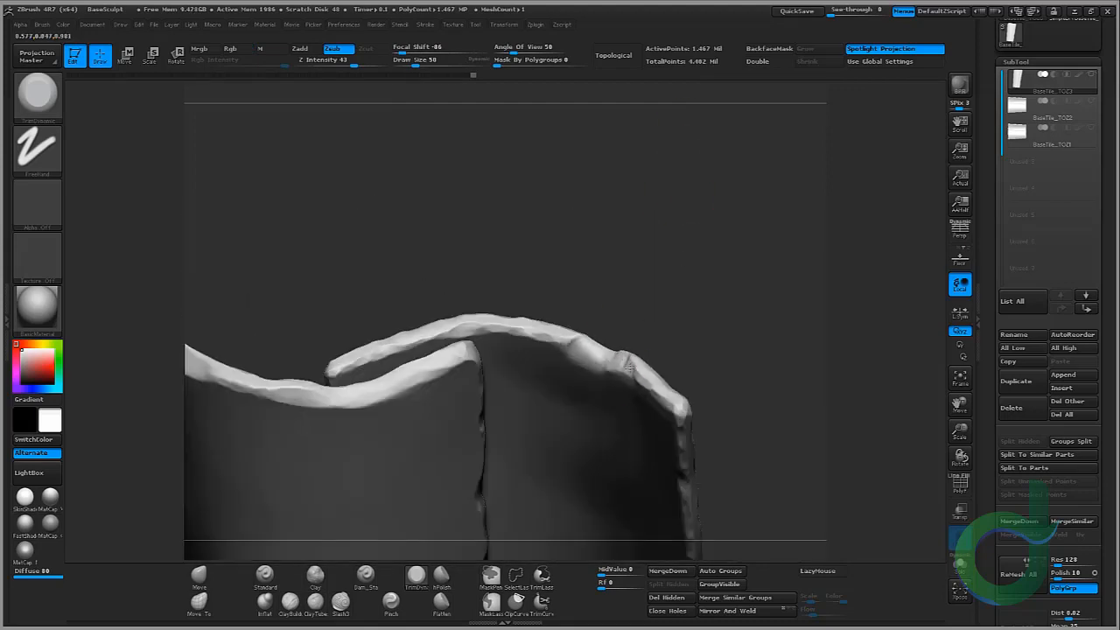
Step: Isolate the other tile half and trim chips along its curled rim and upper corner
mouse_move(586, 328)
right_mouse_down()
mouse_move(589, 389)
mouse_move(676, 321)
mouse_move(646, 238)
mouse_move(670, 288)
mouse_move(705, 278)
mouse_move(750, 180)
mouse_move(684, 302)
right_mouse_up()
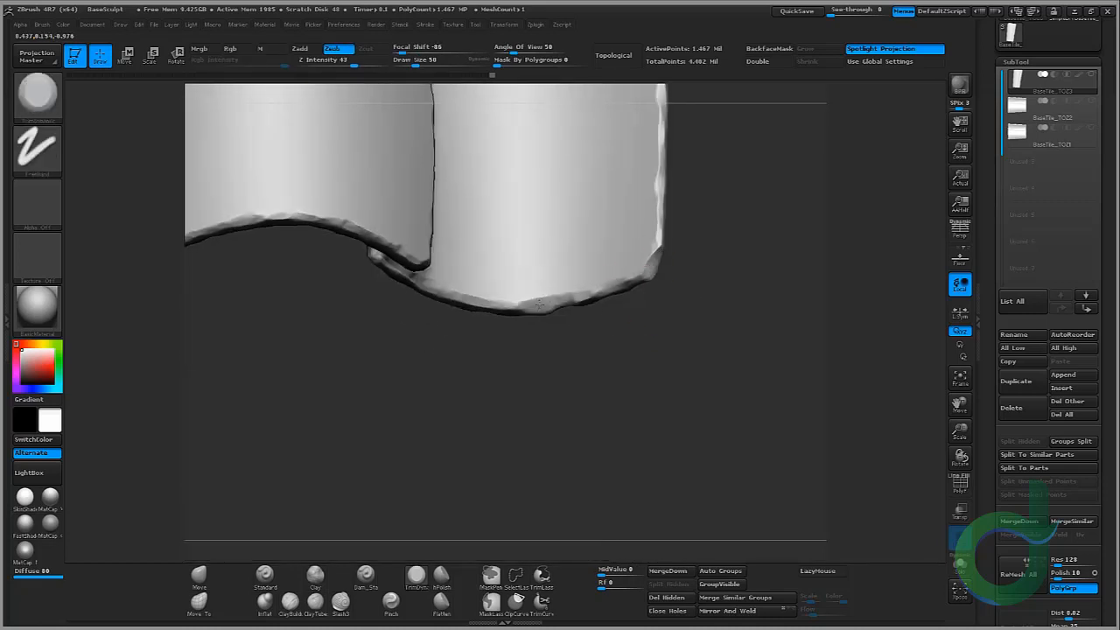
mouse_move(525, 302)
right_mouse_down()
mouse_move(499, 375)
mouse_move(496, 339)
mouse_move(506, 405)
mouse_move(647, 350)
mouse_move(792, 326)
mouse_move(741, 226)
mouse_move(560, 263)
mouse_move(599, 267)
mouse_move(429, 181)
right_mouse_up()
left_click(459, 211, "ctrl+shift")
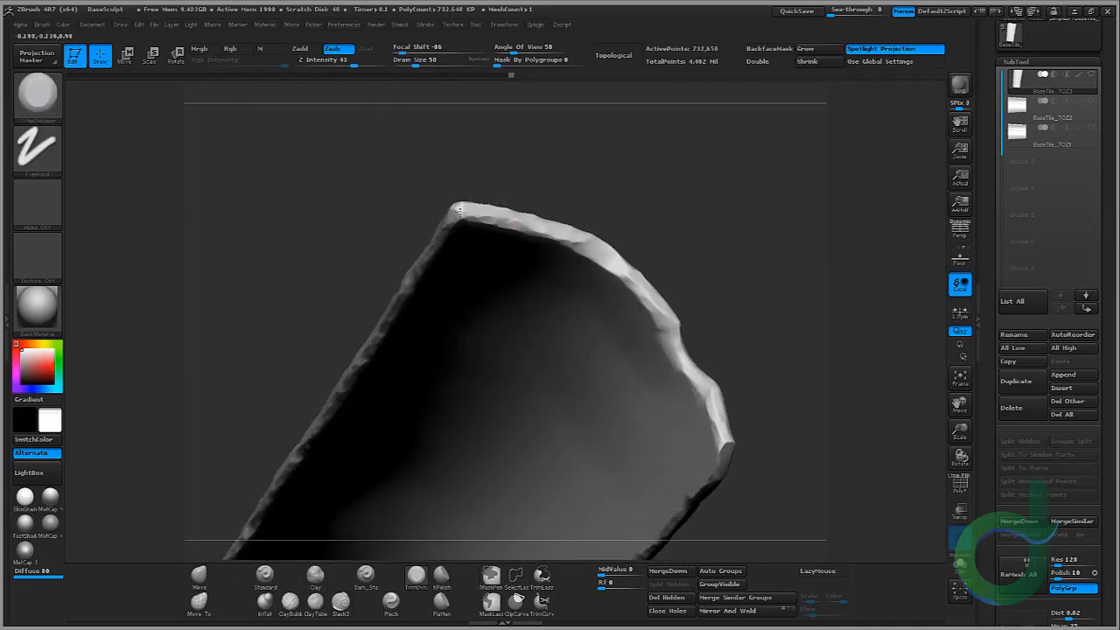
left_click(487, 204, "ctrl+shift")
left_click(637, 190, "ctrl+shift")
right_click_drag(647, 189, 691, 188)
right_click_drag(692, 188, 595, 131, "ctrl")
Step: Show the whole tile and nudge its upper edge near the seam with the Move brush
left_click(198, 578)
mouse_move(347, 315)
right_mouse_down("alt")
mouse_move(366, 283)
mouse_move(357, 241)
right_mouse_up("alt")
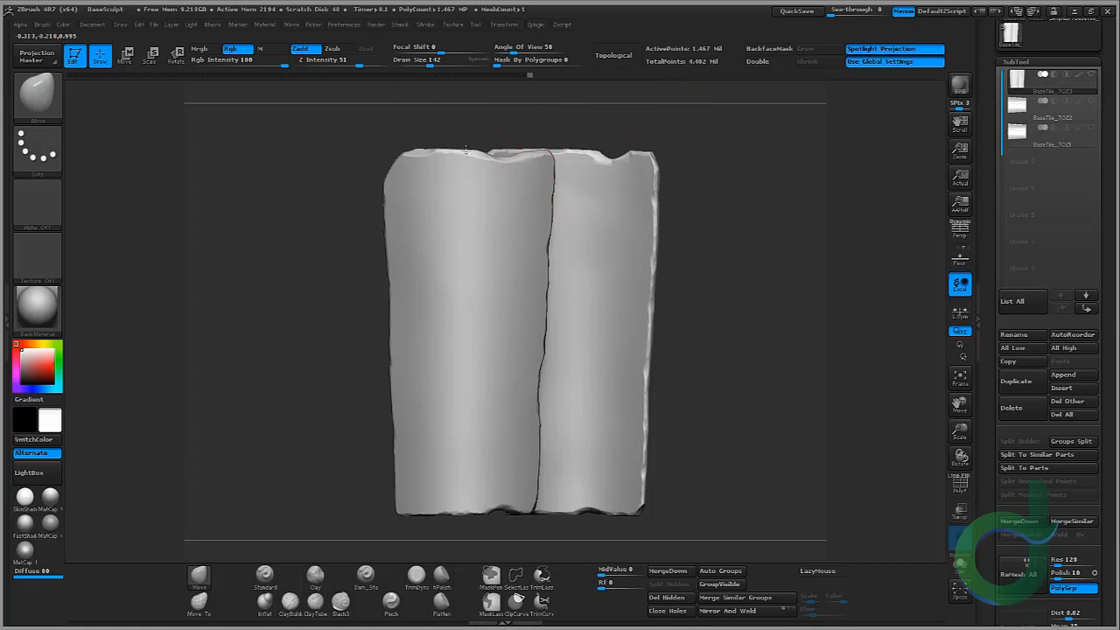
right_click_drag(465, 150, 480, 144)
right_click_drag(349, 184, 716, 327)
Step: Toggle subtool visibility and view all tile subtools side by side in Xpose to compare them
left_click(1092, 76)
left_click(959, 591)
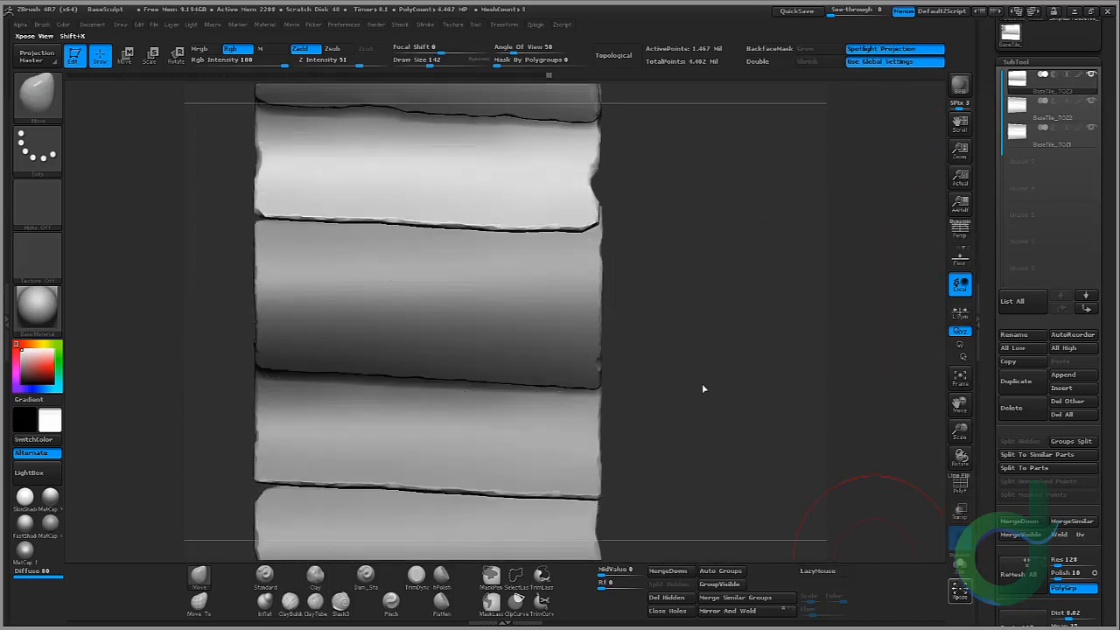
left_click_drag(723, 336, 764, 317, "alt")
left_click(1058, 146)
left_click(1056, 116)
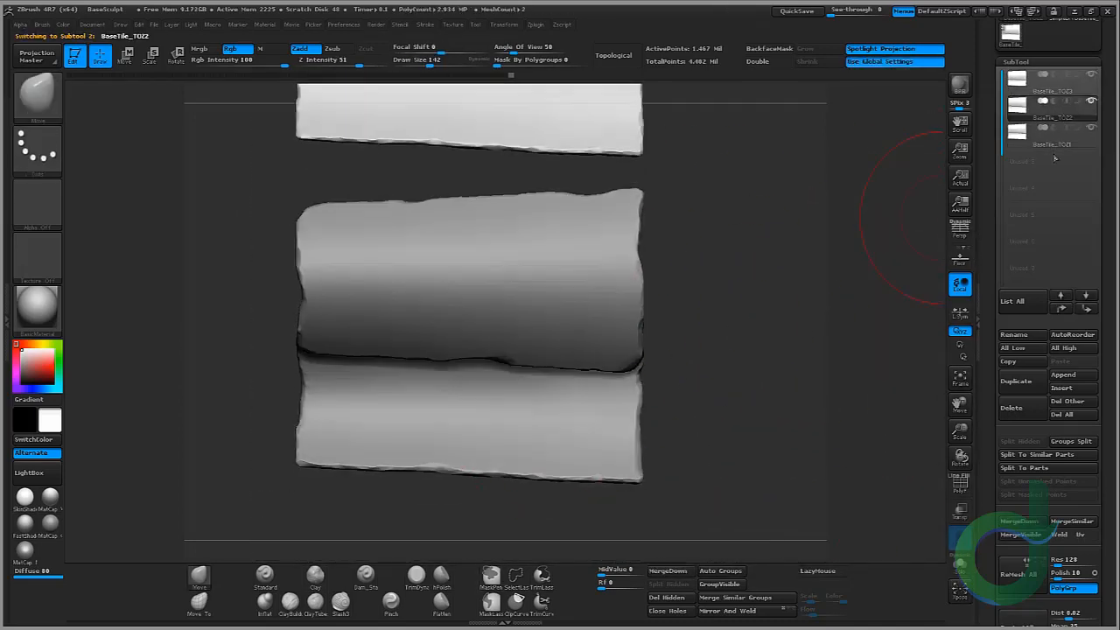
left_click(467, 450, "alt")
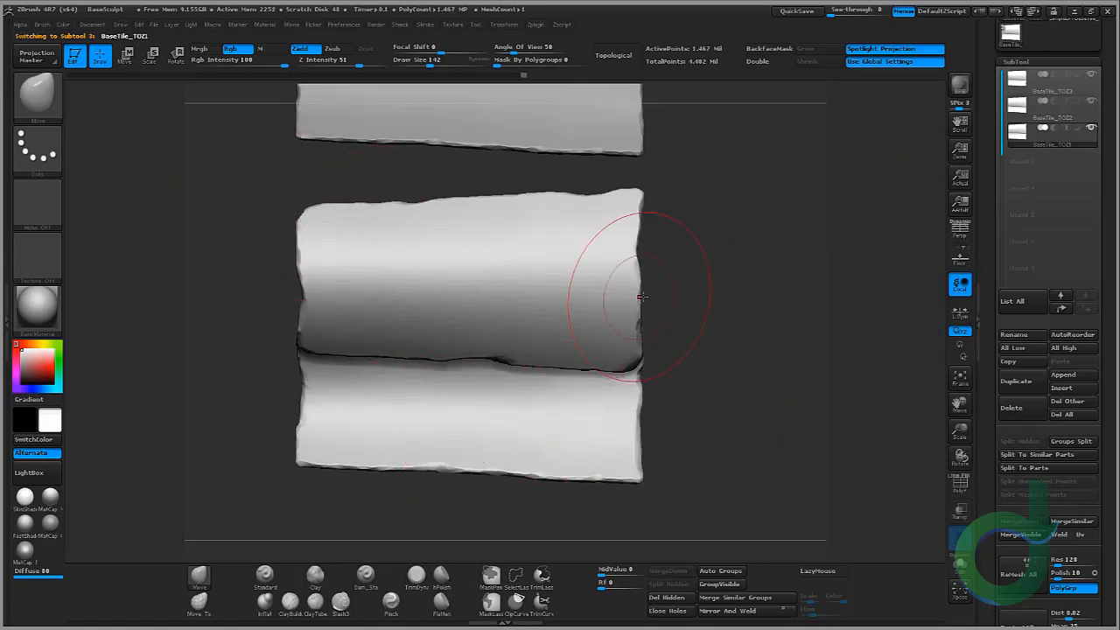
left_click_drag(642, 297, 557, 137)
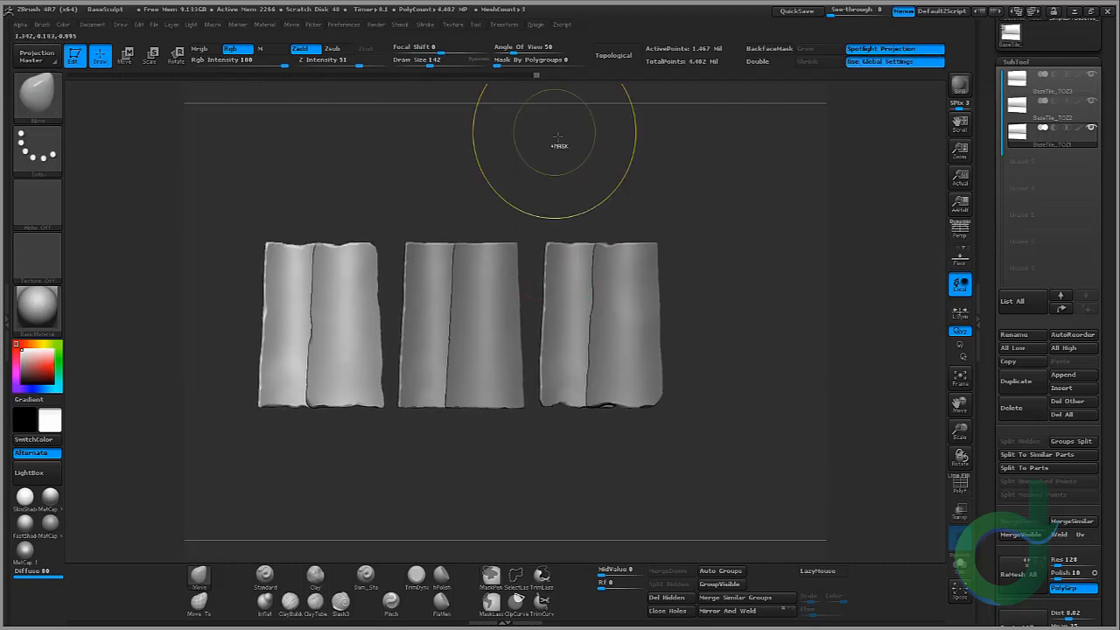
right_click_drag(557, 138, 588, 177, "ctrl")
Step: Select the BaseTile_TOZ2 subtool and duplicate it
left_click(1034, 107)
right_click_drag(825, 218, 750, 225, "alt")
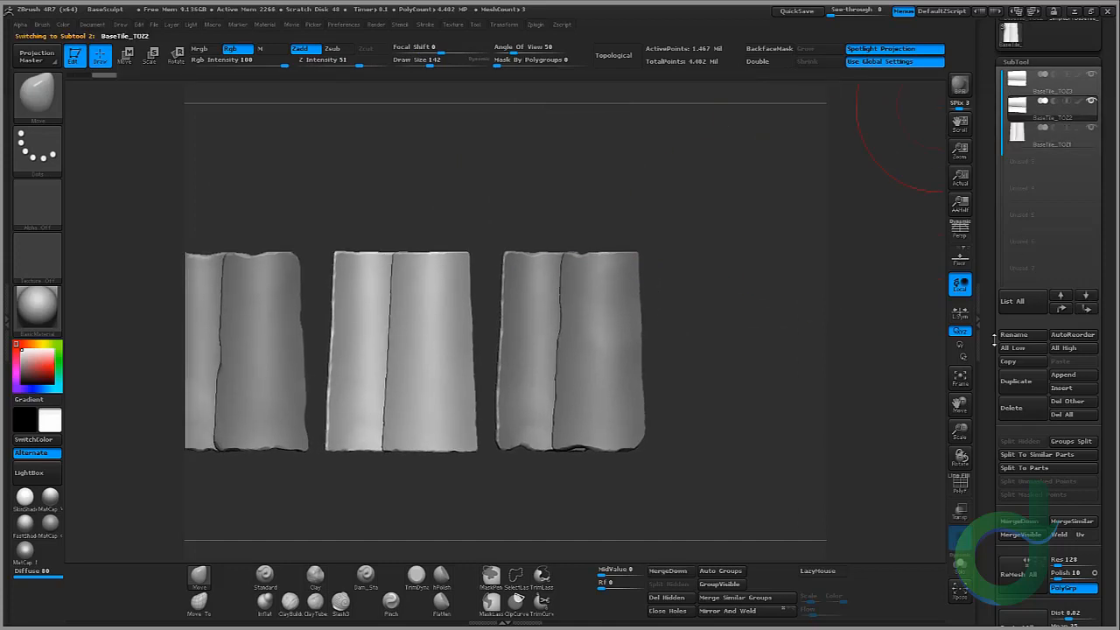
left_click(1015, 381)
Step: Leave Xpose view and set subtool visibility so only the duplicated tile is shown and selected
left_click(960, 591)
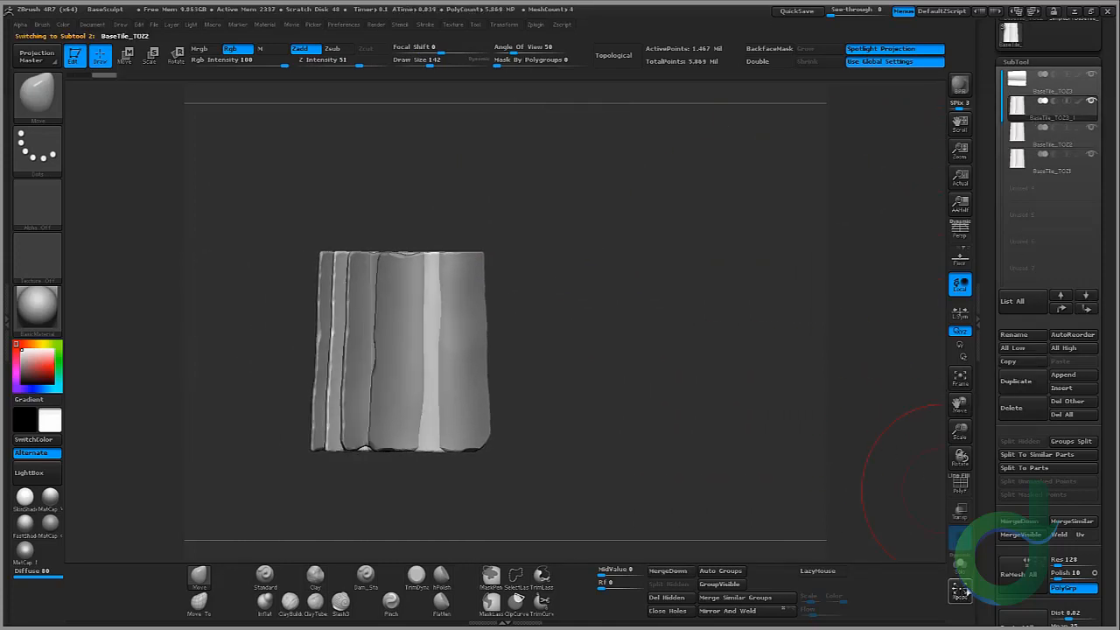
left_click(966, 592)
right_click_drag(668, 120, 778, 130, "alt")
left_click(1091, 101)
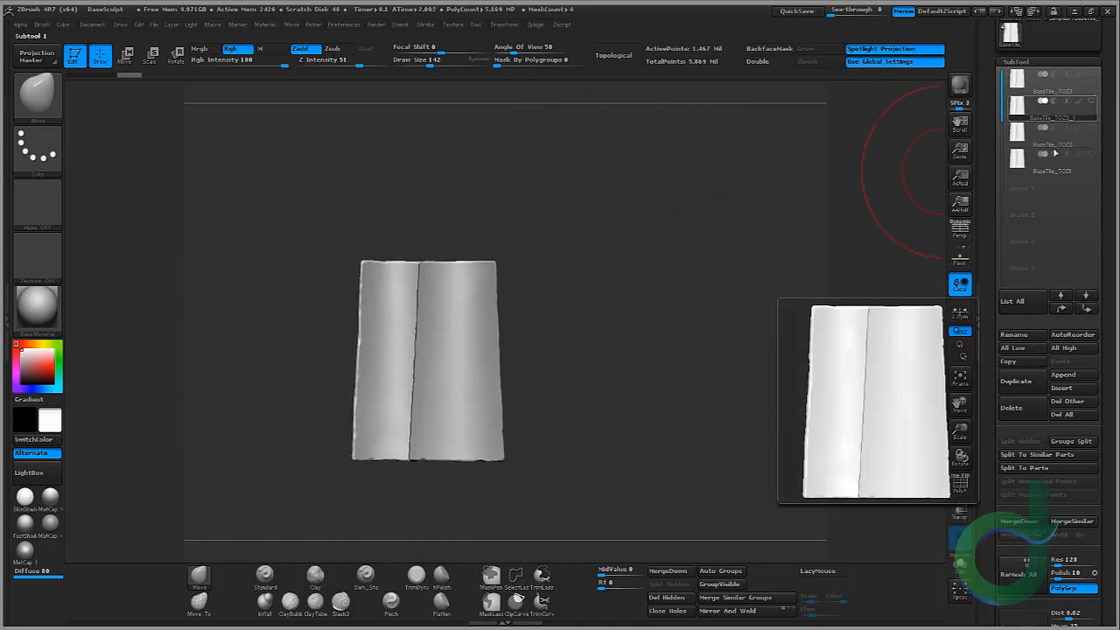
left_click(1034, 139)
left_click(1022, 84)
left_click(1015, 165)
left_click(1019, 118)
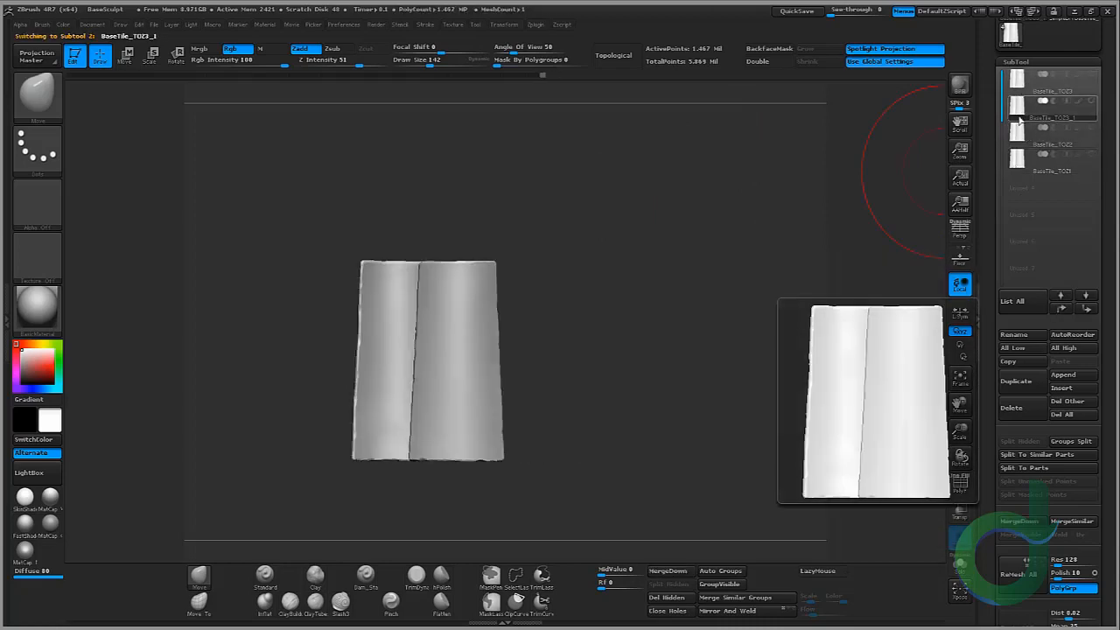
right_click_drag(623, 302, 740, 268, "ctrl")
Step: Save the project as BaseSculpt.ZPR in the Saves folder, overwriting the existing file
left_click(155, 26)
left_click(252, 51)
left_click(255, 145)
left_click(700, 364)
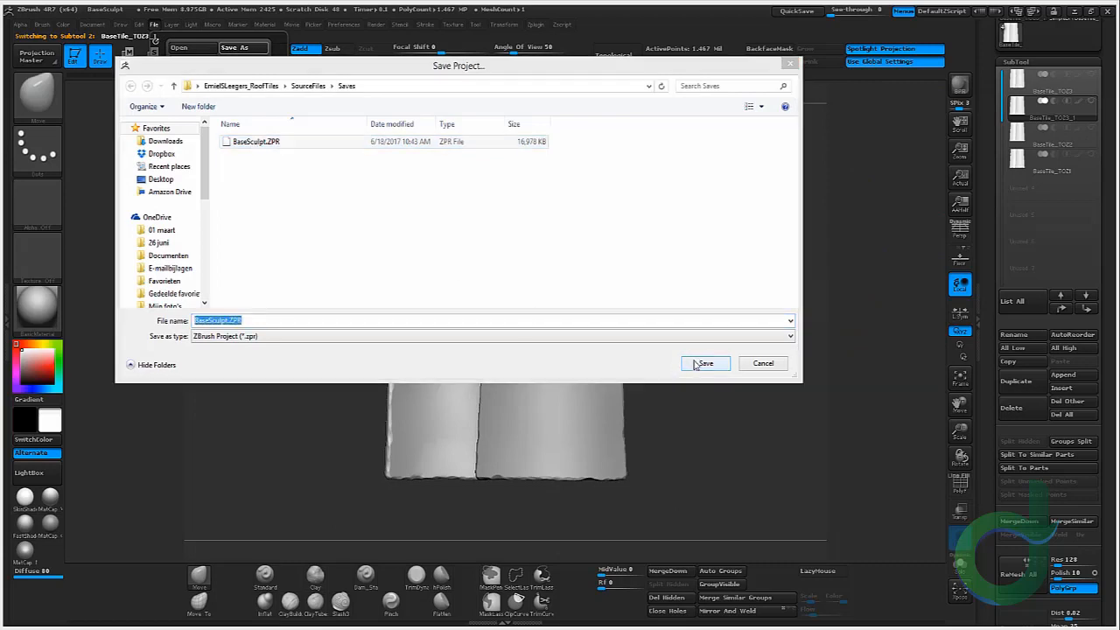
left_click(759, 332)
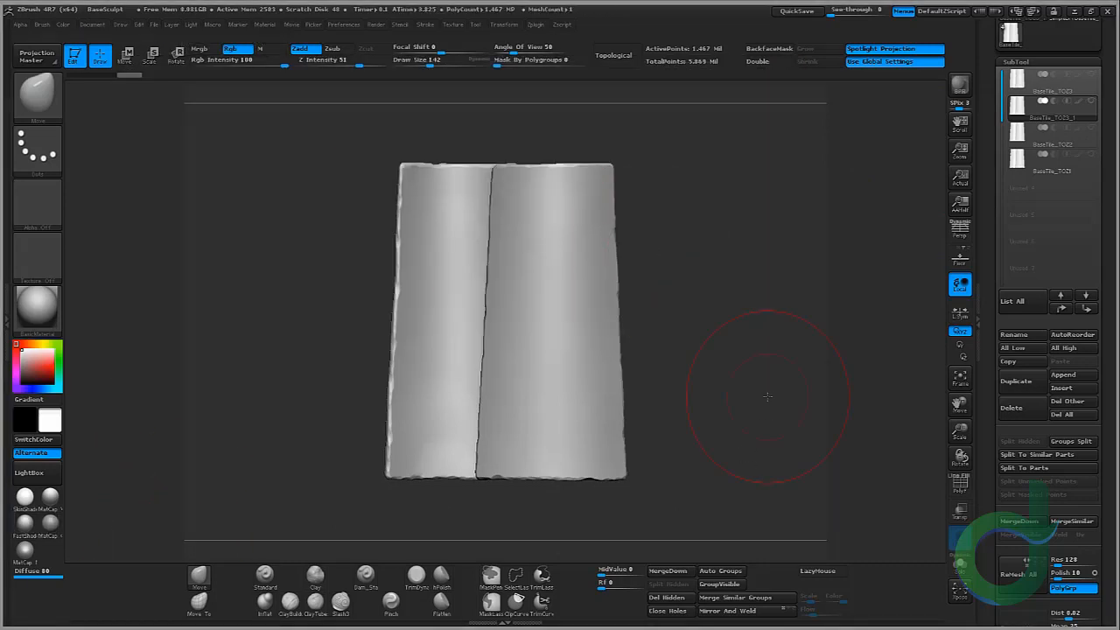
Step: Chip and trim the duplicated tile's edges with the TrimDynamic brush
mouse_move(768, 396)
right_mouse_down()
mouse_move(757, 362)
mouse_move(722, 345)
mouse_move(512, 378)
mouse_move(658, 254)
mouse_move(691, 271)
right_mouse_up()
mouse_move(691, 272)
right_mouse_down()
mouse_move(727, 288)
mouse_move(727, 365)
mouse_move(590, 388)
right_mouse_up()
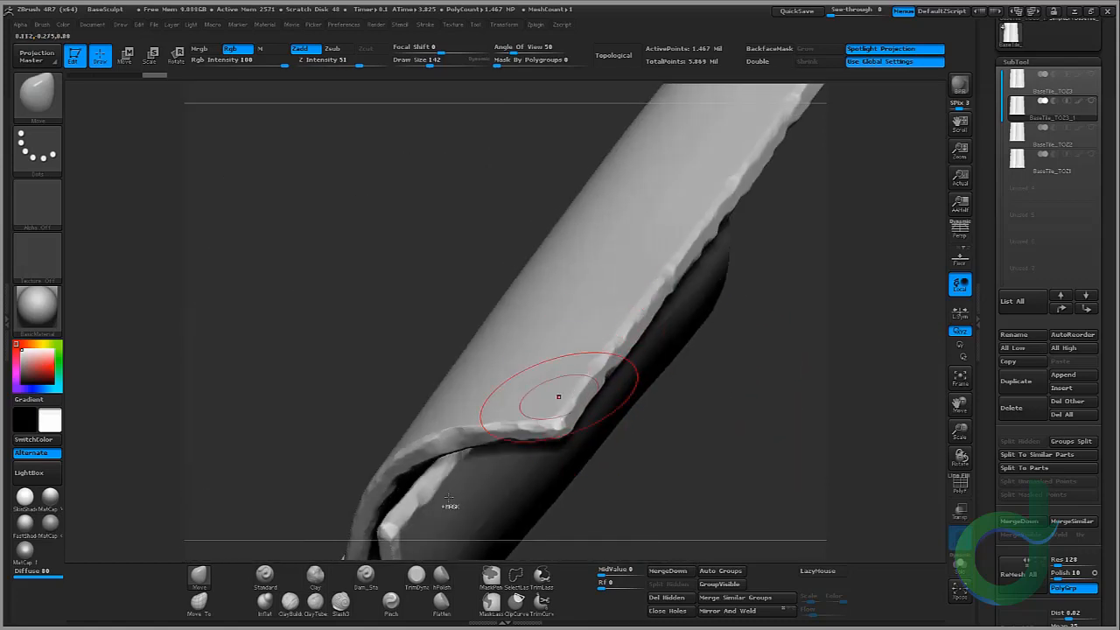
left_click(416, 575)
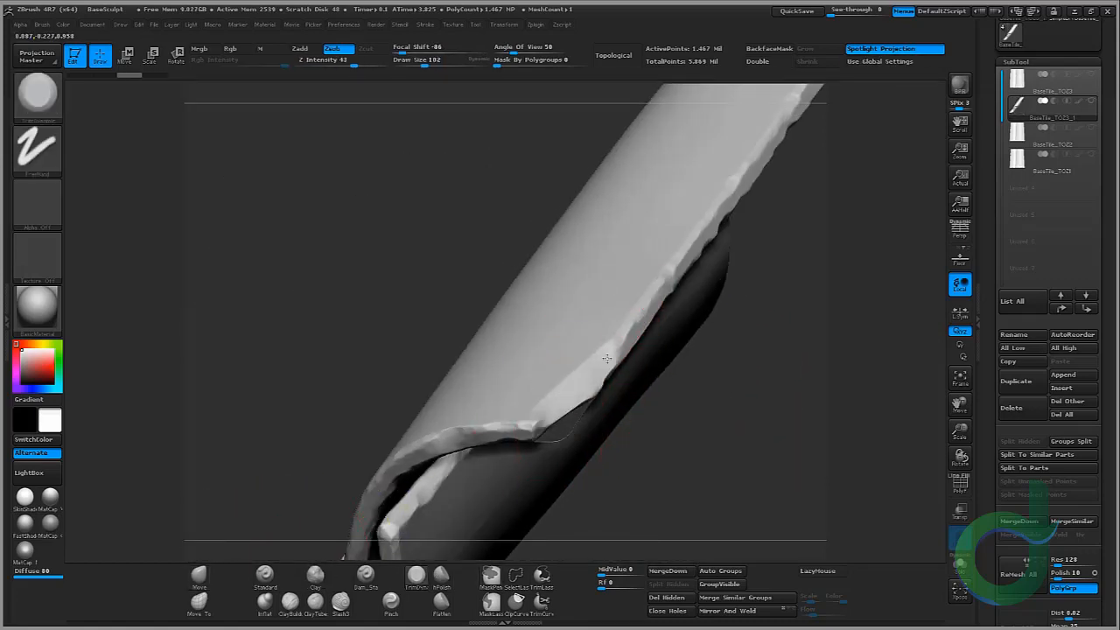
left_click_drag(607, 359, 629, 341)
mouse_move(601, 463)
left_mouse_down()
mouse_move(620, 414)
mouse_move(530, 400)
left_mouse_up()
mouse_move(665, 398)
left_mouse_down()
mouse_move(687, 450)
mouse_move(699, 355)
left_mouse_up()
left_click_drag(516, 446, 477, 453)
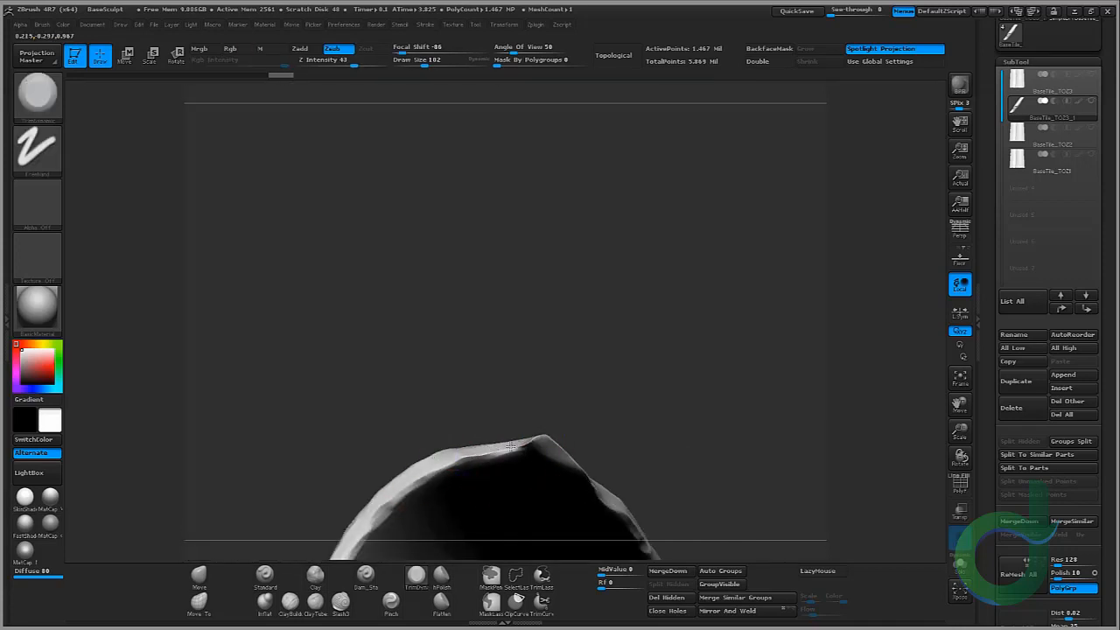
left_click_drag(612, 350, 603, 420)
left_click_drag(535, 303, 547, 227)
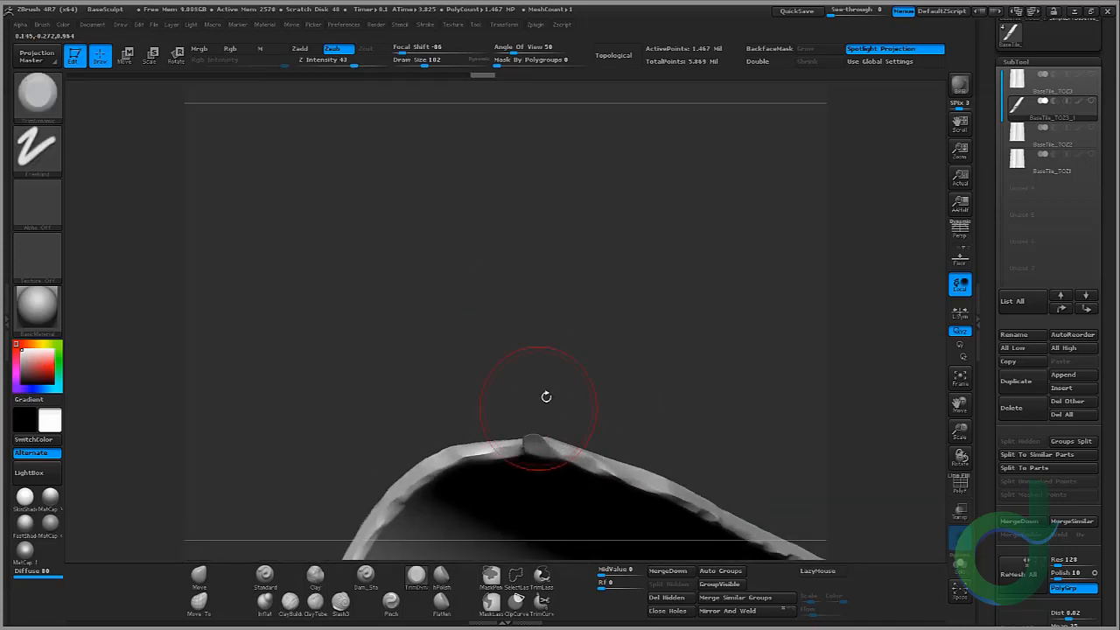
left_click_drag(546, 396, 521, 437)
left_click_drag(502, 348, 705, 334)
left_click_drag(603, 351, 543, 385)
mouse_move(628, 359)
left_mouse_down()
mouse_move(644, 331)
mouse_move(719, 363)
left_mouse_up()
mouse_move(744, 289)
right_mouse_down()
mouse_move(765, 358)
mouse_move(760, 288)
mouse_move(709, 299)
right_mouse_up()
Step: Reduce the brush draw size to 54 in the quick settings popup
right_click(709, 291, "ctrl")
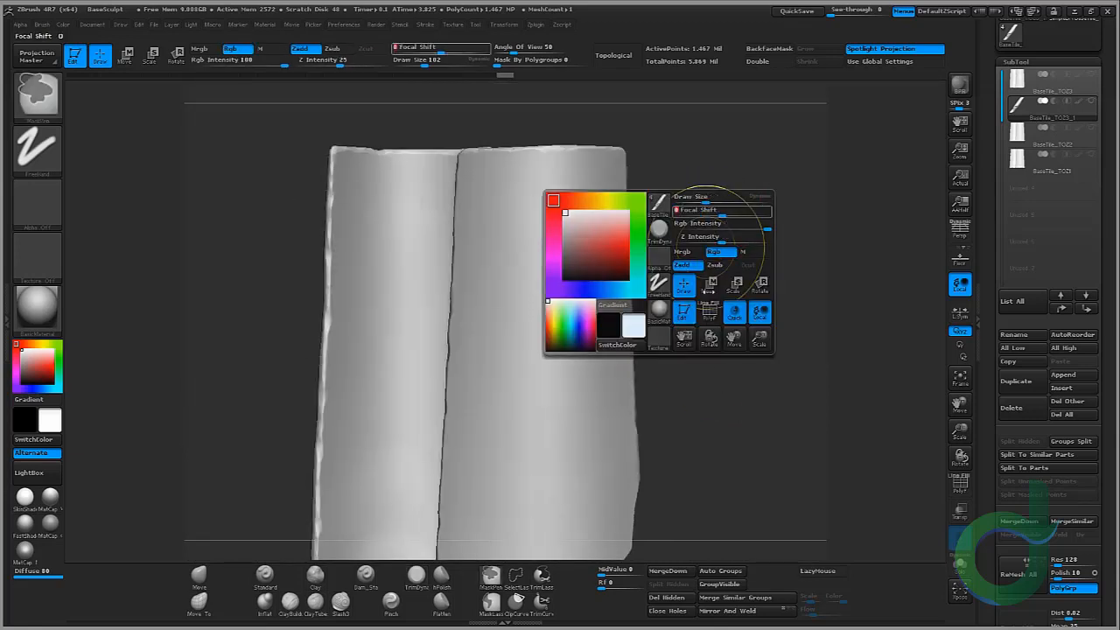
mouse_move(707, 248)
right_mouse_down()
mouse_move(693, 328)
mouse_move(678, 302)
right_mouse_up()
left_click_drag(664, 229, 644, 320)
left_click_drag(664, 208, 644, 315)
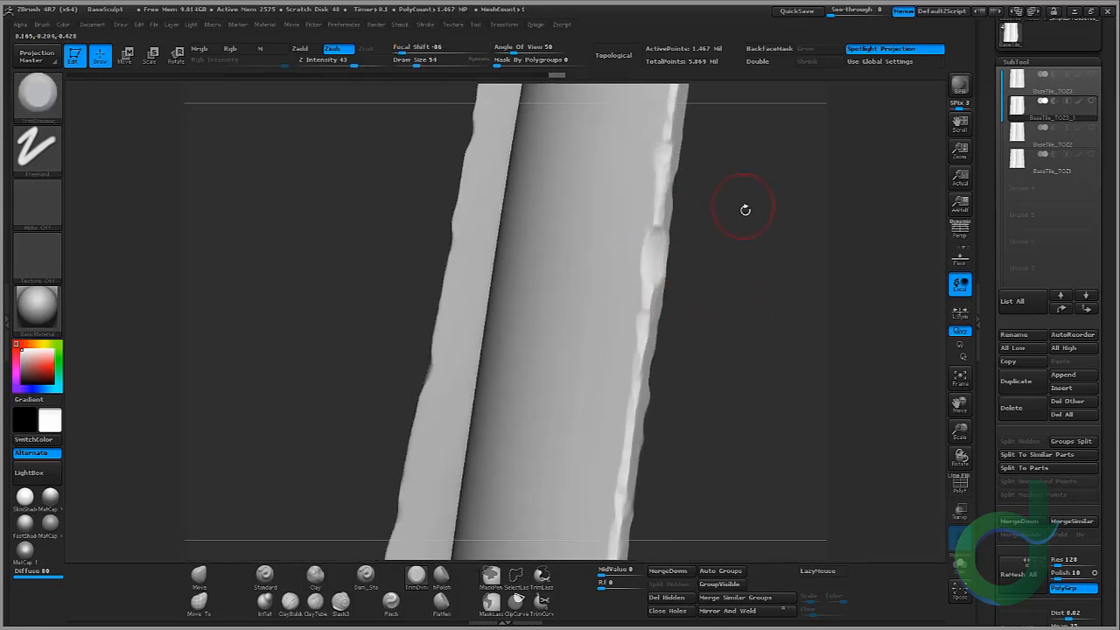
Step: Sculpt finer damage along the tile's lower edges and corners with the smaller TrimDynamic brush
right_click_drag(744, 210, 691, 253)
right_click_drag(691, 254, 588, 286, "ctrl")
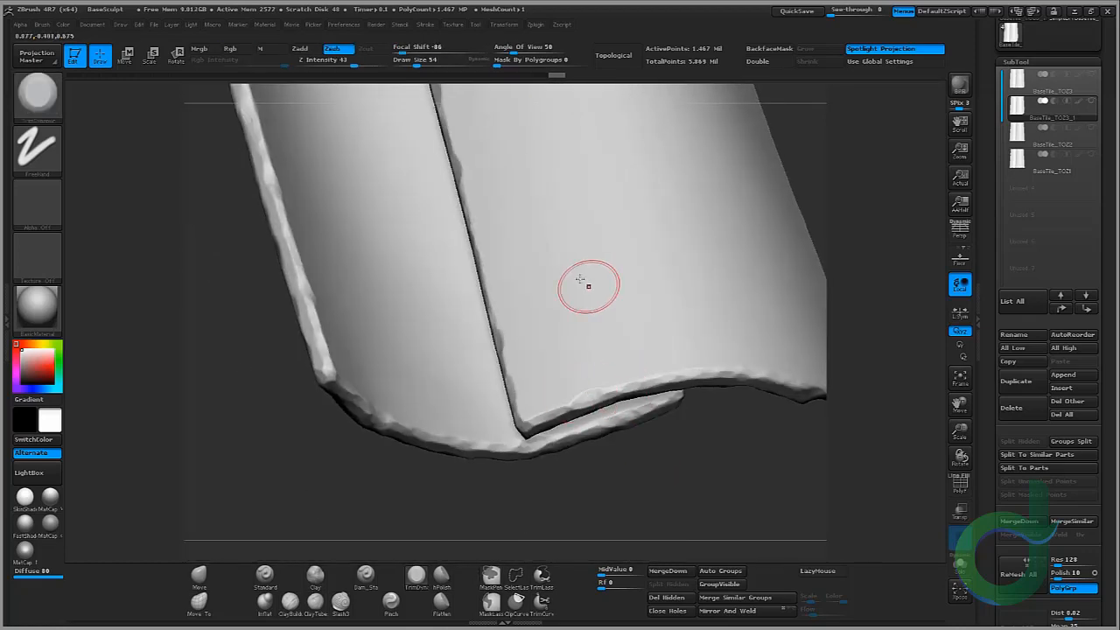
mouse_move(597, 387)
right_mouse_down()
mouse_move(383, 417)
mouse_move(437, 415)
mouse_move(444, 486)
mouse_move(472, 464)
right_mouse_up()
mouse_move(472, 464)
left_mouse_down()
mouse_move(452, 445)
mouse_move(471, 469)
left_mouse_up()
right_click_drag(471, 490, 394, 464)
left_click_drag(450, 444, 464, 448)
mouse_move(385, 481)
right_mouse_down()
mouse_move(442, 494)
mouse_move(455, 455)
right_mouse_up()
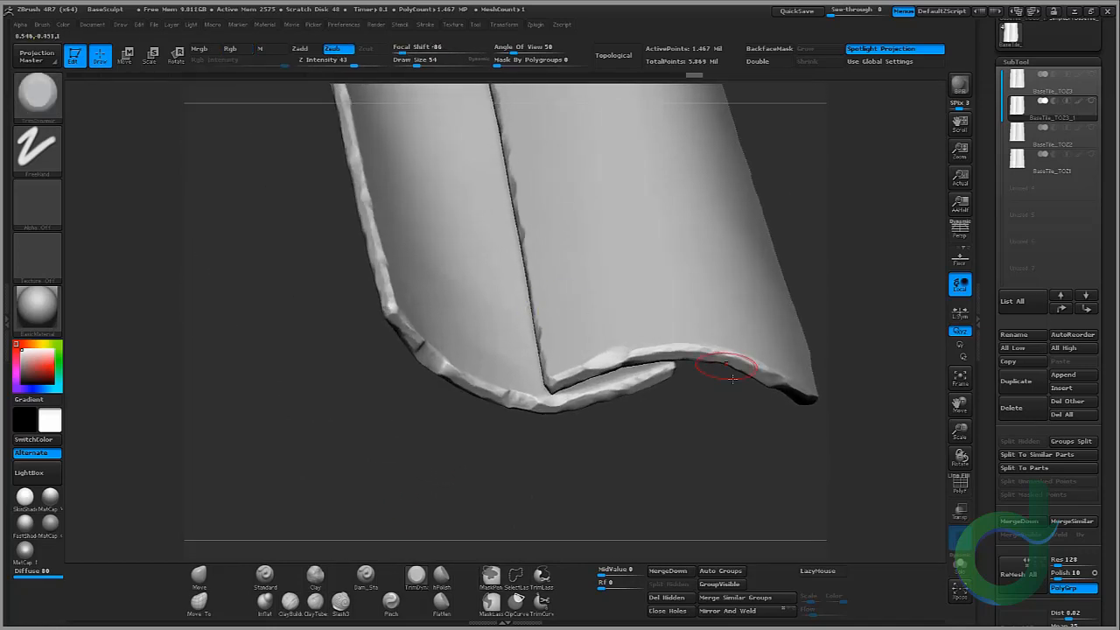
right_click_drag(690, 390, 612, 372)
left_click(575, 335, "ctrl+shift")
right_click_drag(575, 335, 560, 346)
right_click_drag(560, 346, 539, 375, "ctrl")
left_click_drag(539, 375, 555, 386)
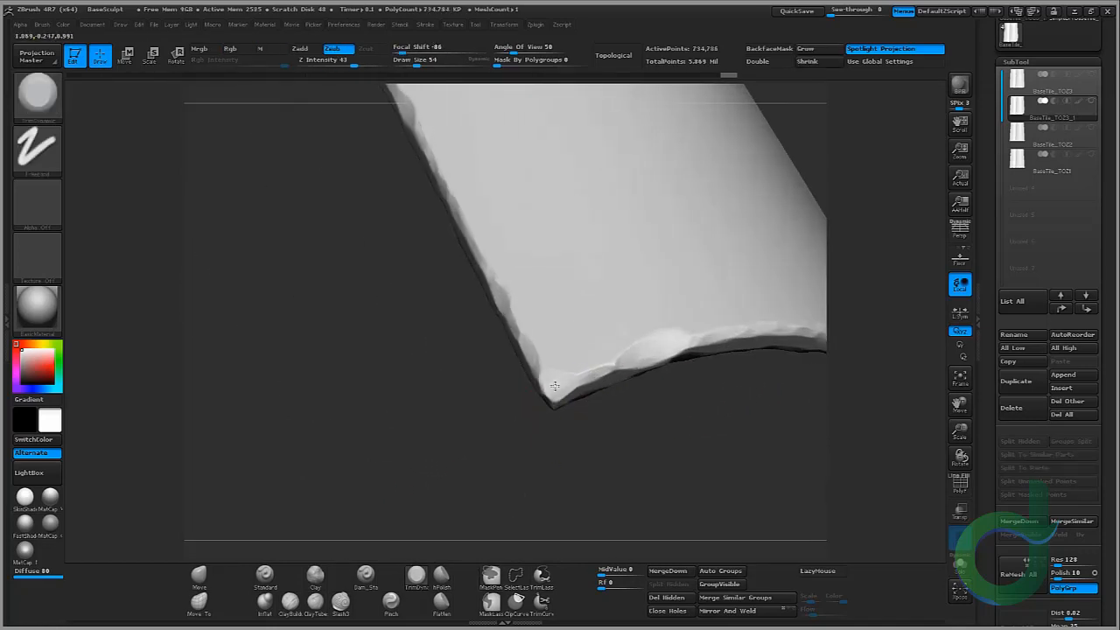
right_click_drag(588, 405, 556, 402)
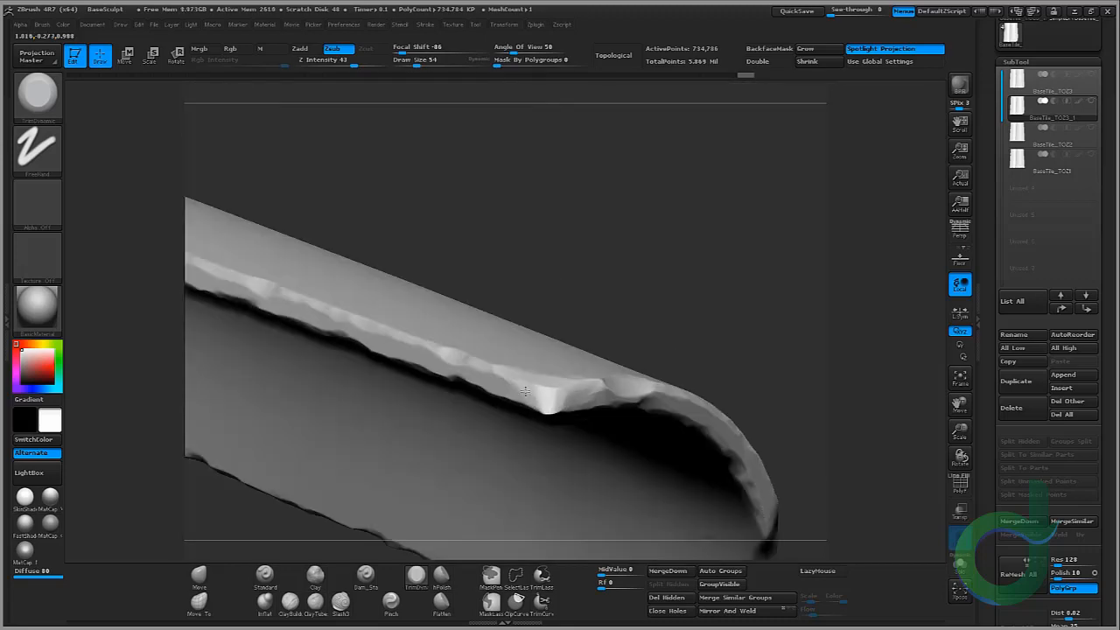
Step: Continue trimming chips along the tile's top and side edges with TrimDynamic
left_click(700, 313, "ctrl+shift")
right_click_drag(700, 313, 723, 350)
mouse_move(685, 220)
right_mouse_down("ctrl")
mouse_move(728, 197)
mouse_move(656, 280)
mouse_move(627, 360)
right_mouse_up("ctrl")
left_click_drag(608, 379, 623, 369)
mouse_move(639, 286)
right_mouse_down()
mouse_move(600, 289)
mouse_move(560, 271)
right_mouse_up()
left_click_drag(469, 348, 475, 360)
mouse_move(464, 254)
right_mouse_down()
mouse_move(488, 241)
mouse_move(517, 197)
right_mouse_up()
right_click_drag(516, 197, 678, 229, "alt")
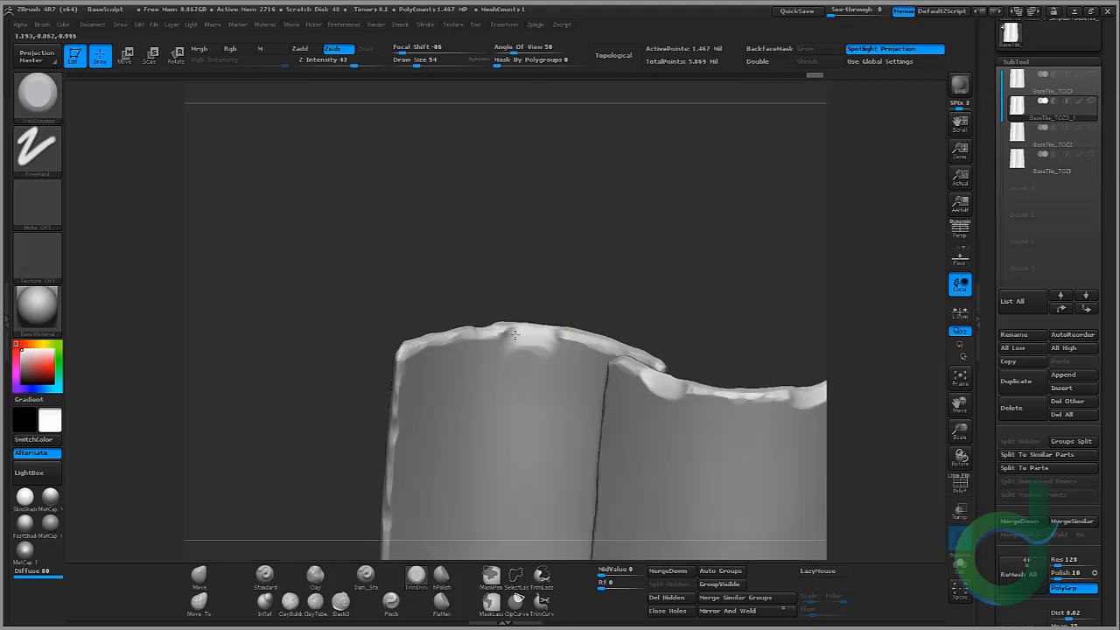
right_click_drag(515, 334, 370, 288)
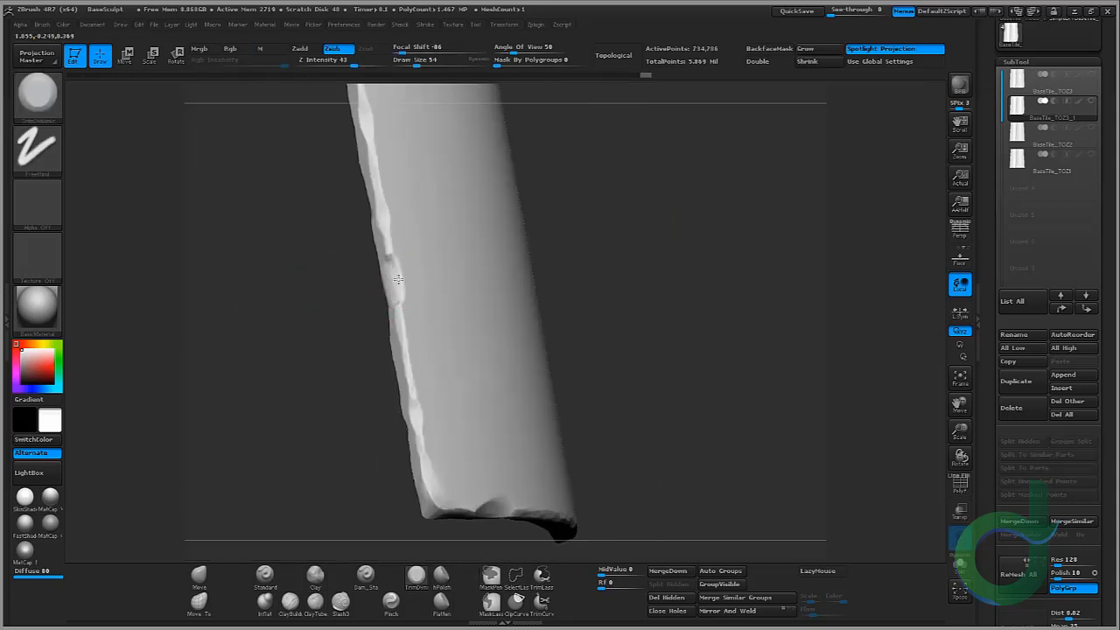
right_click_drag(411, 399, 375, 241)
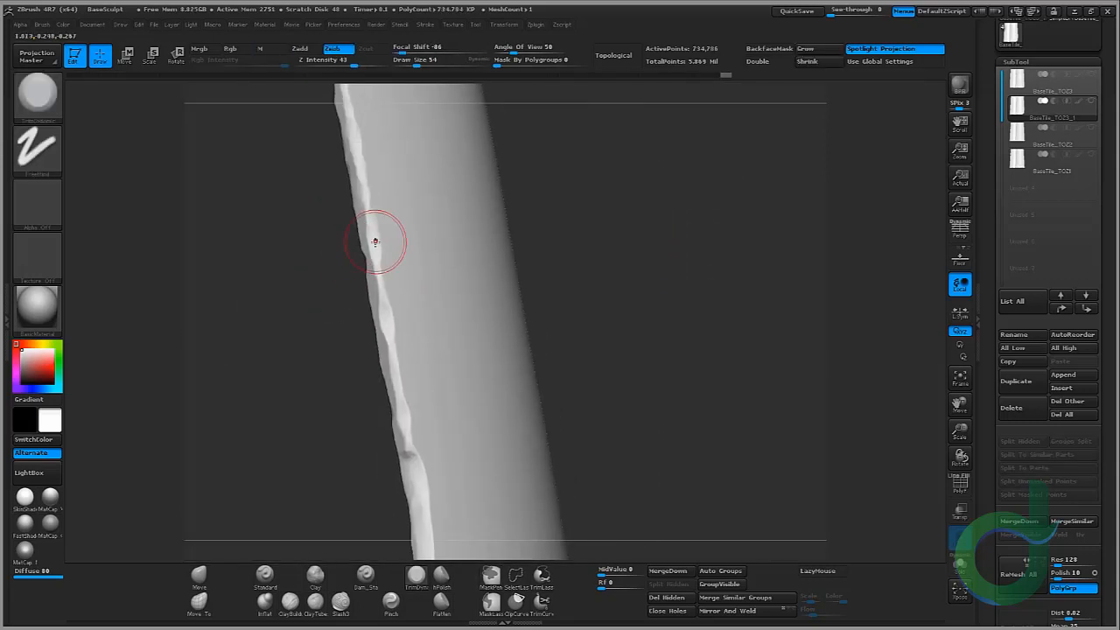
right_click_drag(292, 194, 289, 471)
Step: Nudge the tile's edges into a slightly irregular shape with the Move brush
left_click(199, 577)
mouse_move(685, 313)
left_mouse_down()
mouse_move(692, 232)
mouse_move(677, 275)
left_mouse_up()
left_click_drag(587, 320, 546, 154)
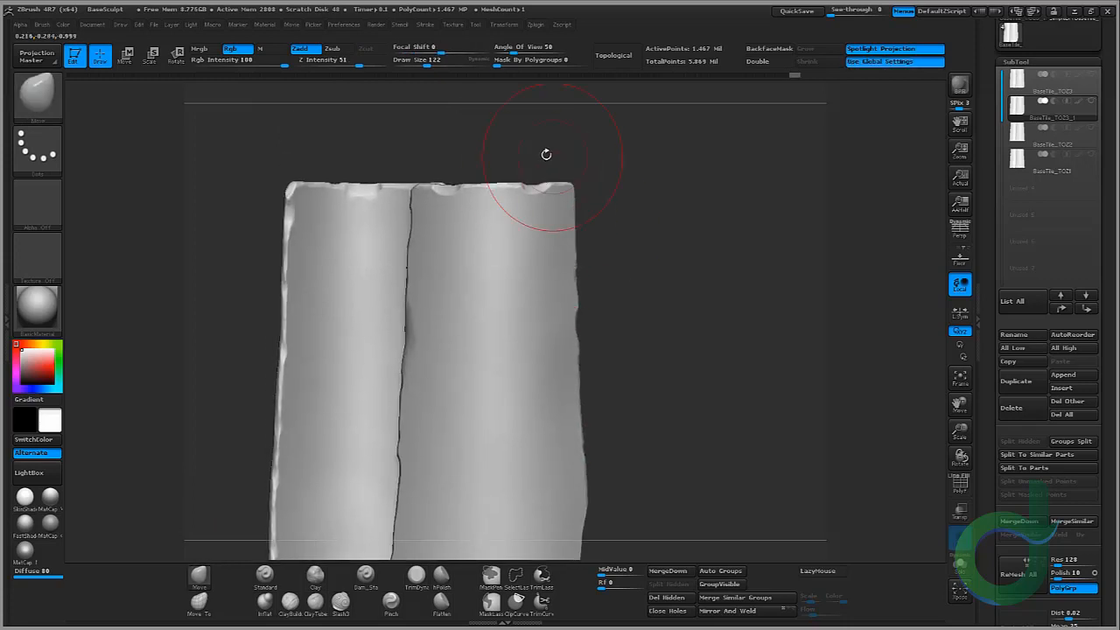
mouse_move(657, 344)
left_mouse_down()
mouse_move(512, 442)
mouse_move(528, 435)
left_mouse_up()
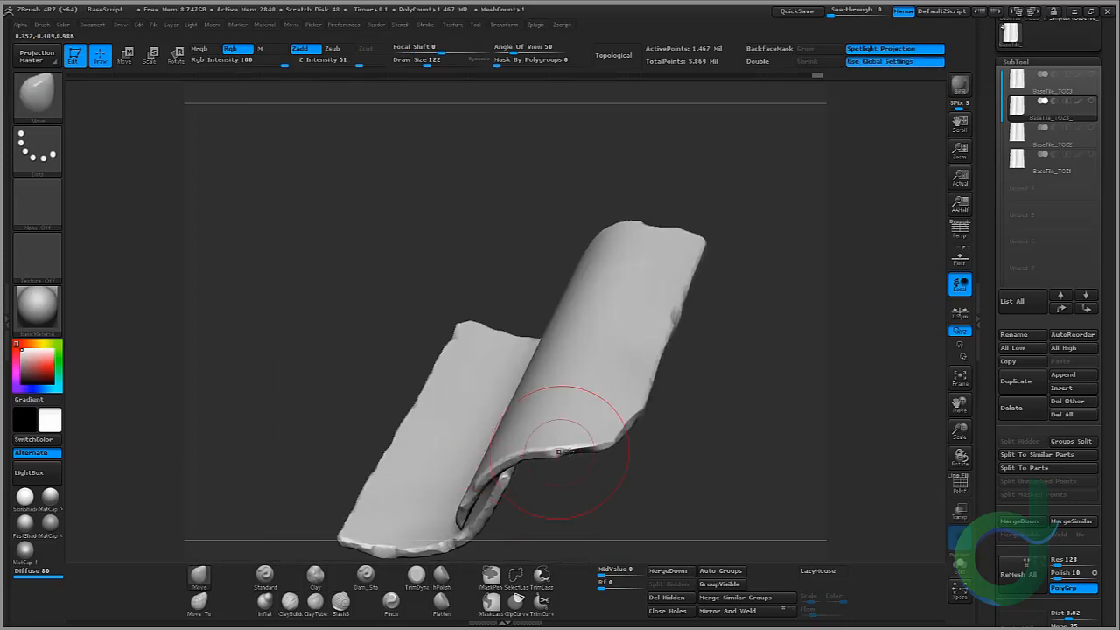
left_click_drag(596, 444, 521, 473)
left_click_drag(267, 446, 281, 371)
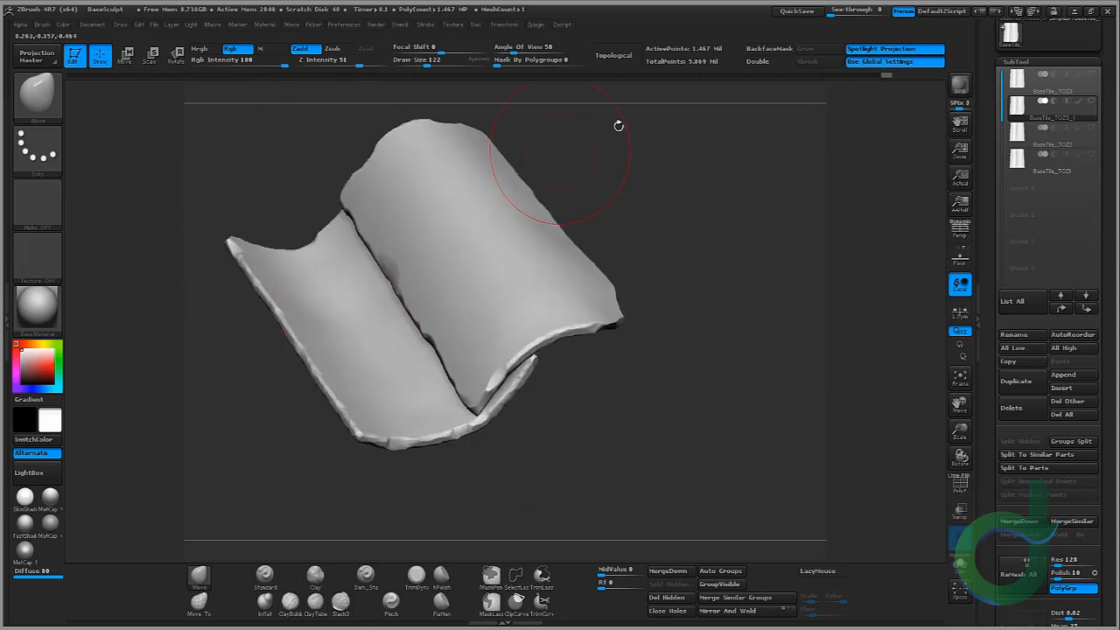
left_click_drag(619, 125, 614, 181, "alt")
left_click_drag(437, 218, 403, 229)
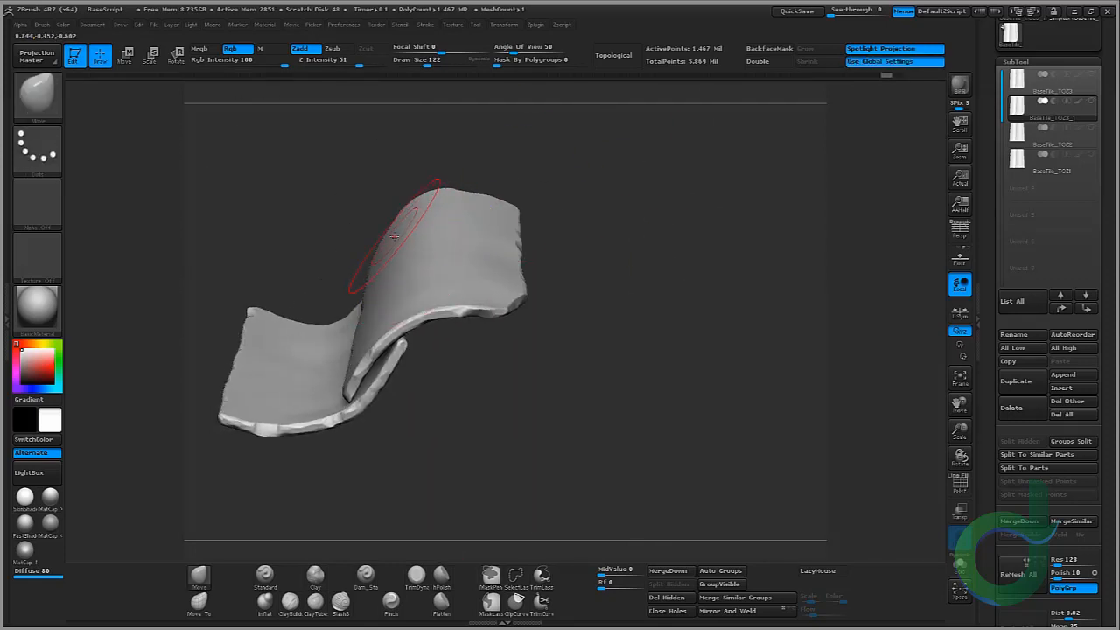
left_click_drag(533, 151, 832, 430, "shift")
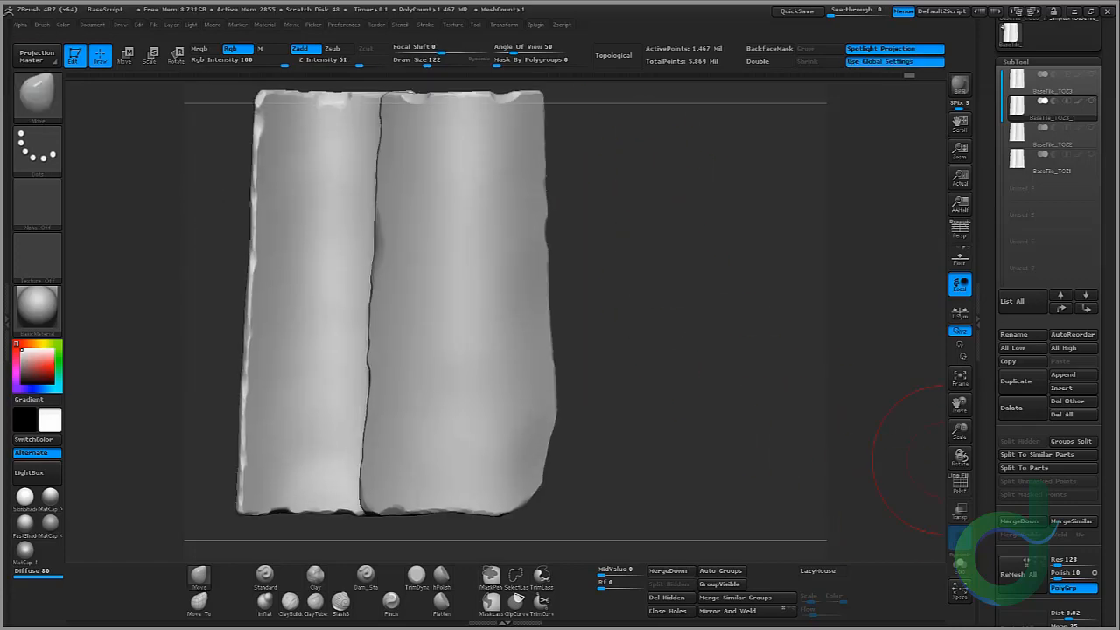
Step: Compare the sculpted duplicate with the original tile in Xpose view, then leave Xpose
left_click(1091, 100)
left_click(961, 591)
left_click(960, 591)
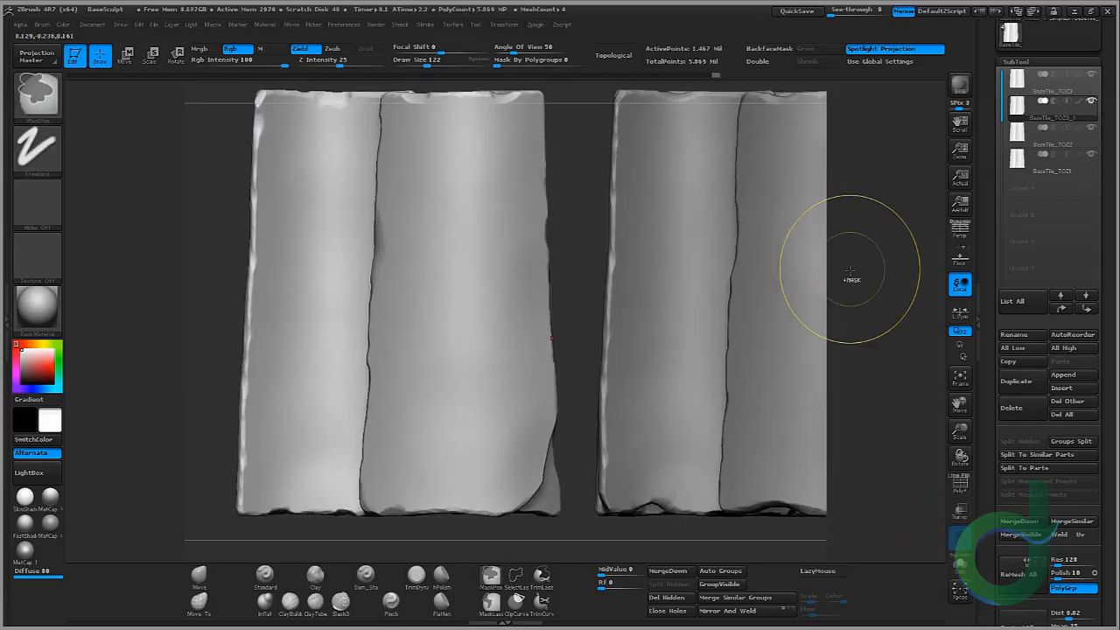
mouse_move(850, 271)
right_mouse_down("ctrl")
mouse_move(740, 280)
mouse_move(727, 238)
right_mouse_up("ctrl")
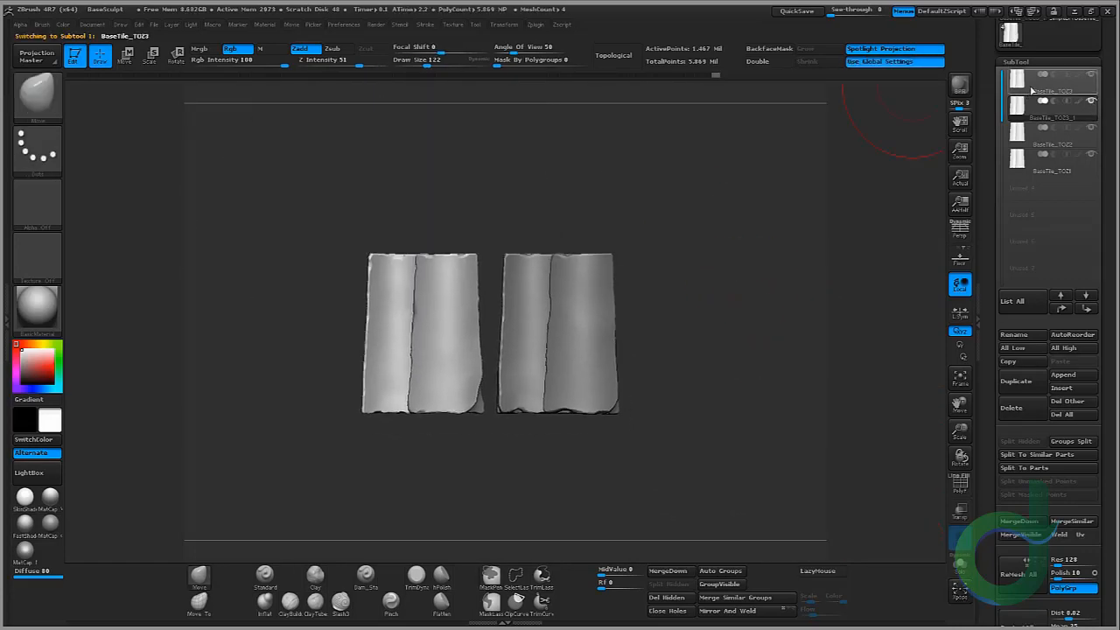
left_click(1035, 95)
left_click(961, 591)
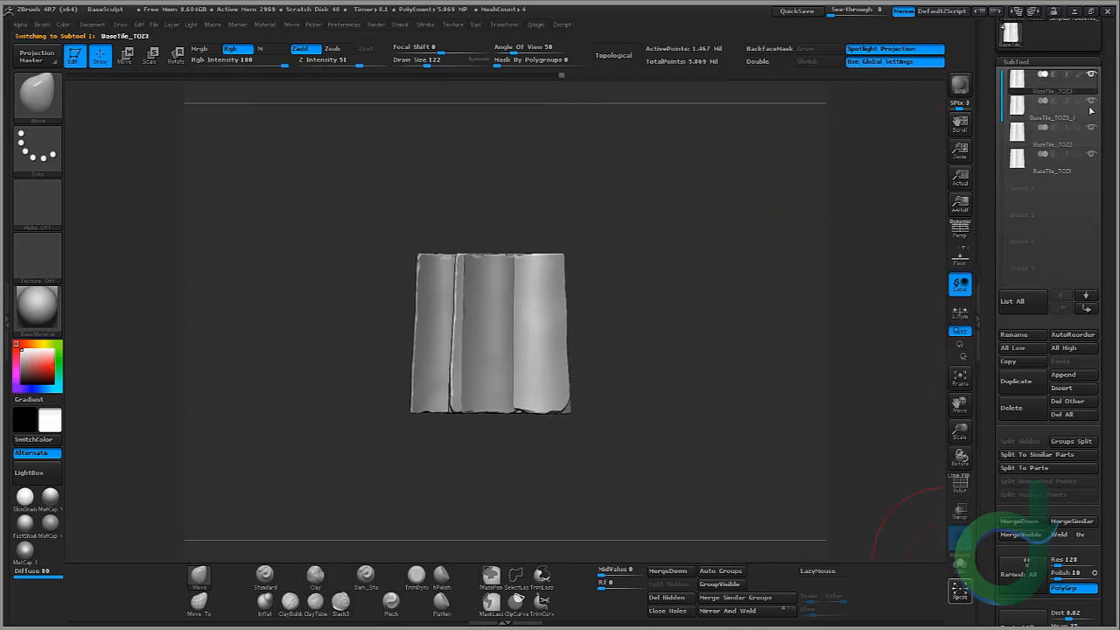
key("f")
Step: Set up another duplicated tile subtool as the only visible, selected one and frame it
left_click(1091, 75)
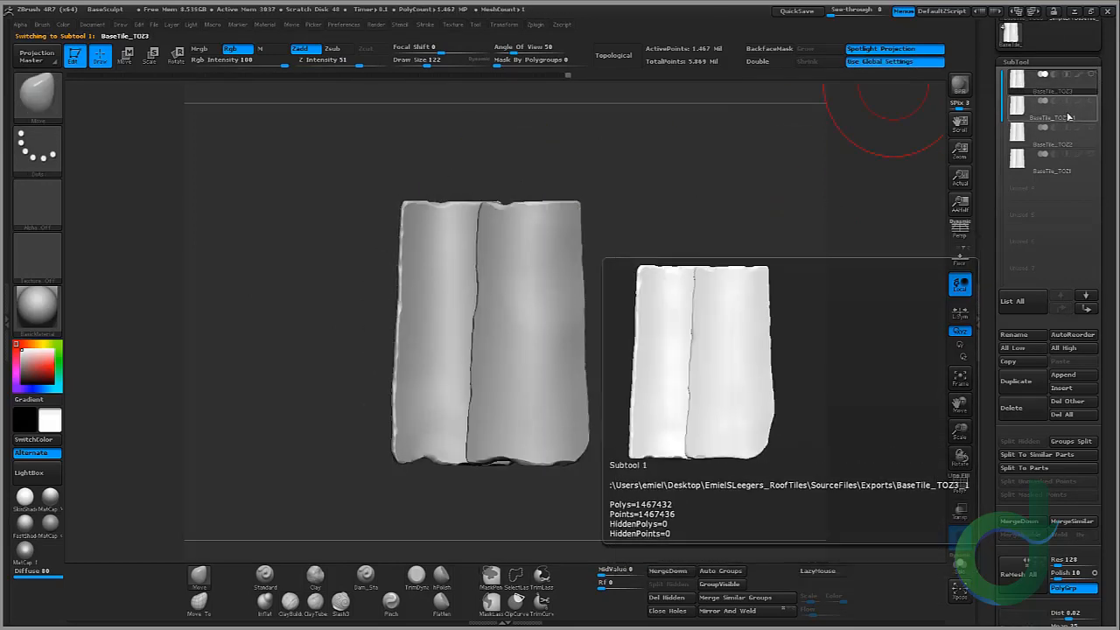
left_click(1069, 116)
left_click(1057, 147)
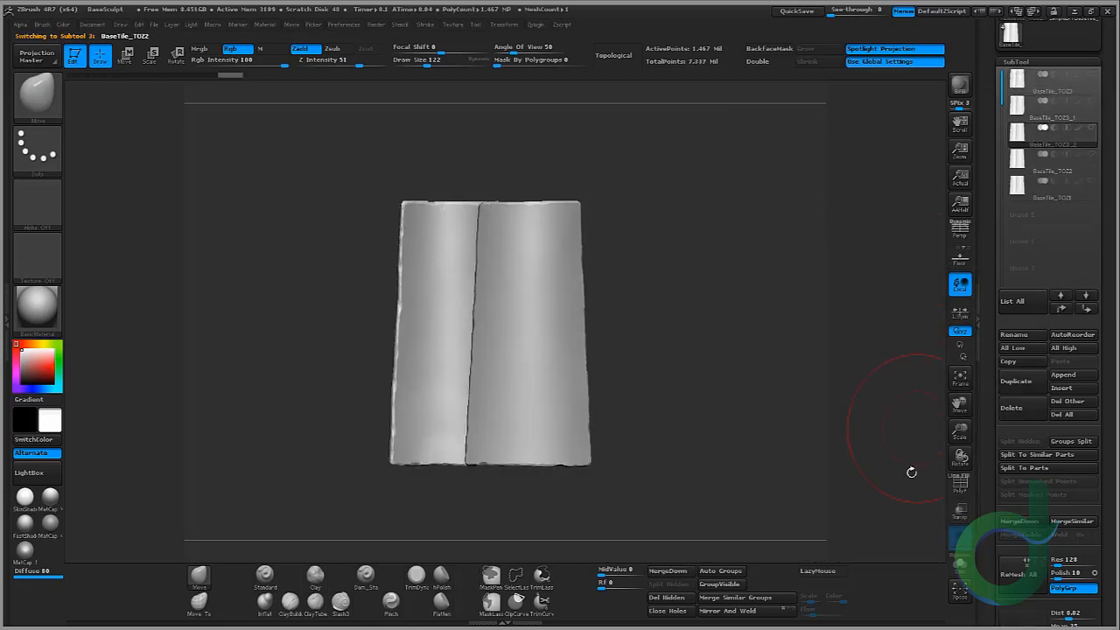
key("f")
left_click_drag(762, 378, 739, 396)
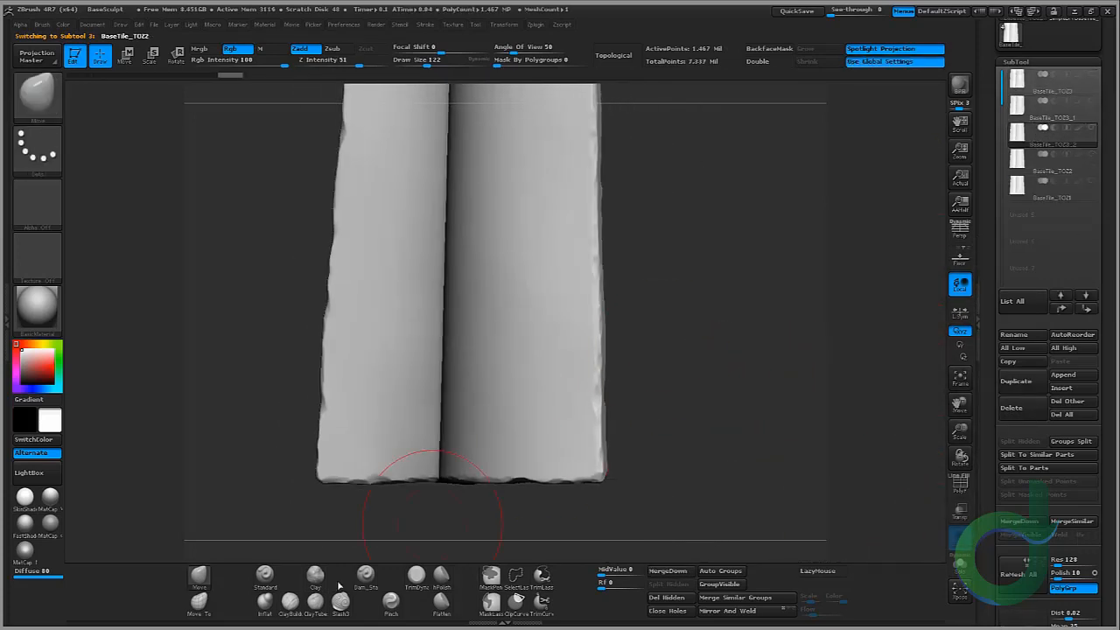
Step: Switch to the TrimDynamic brush and save the project, overwriting BaseSculpt
left_click(418, 578)
left_click(154, 25)
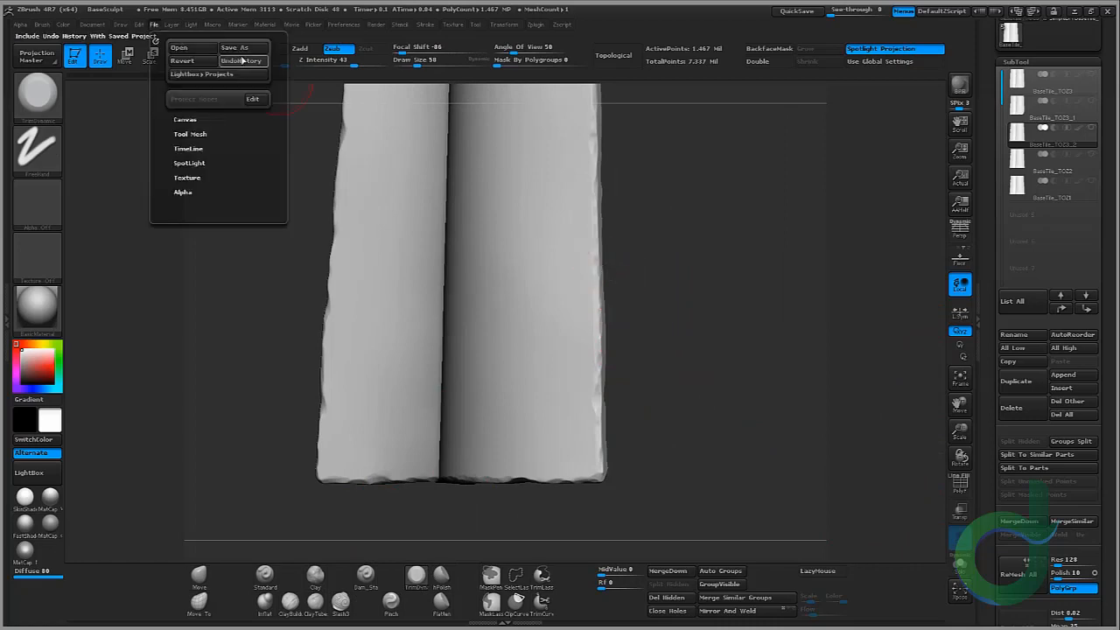
left_click(243, 49)
double_click(252, 148)
left_click(768, 326)
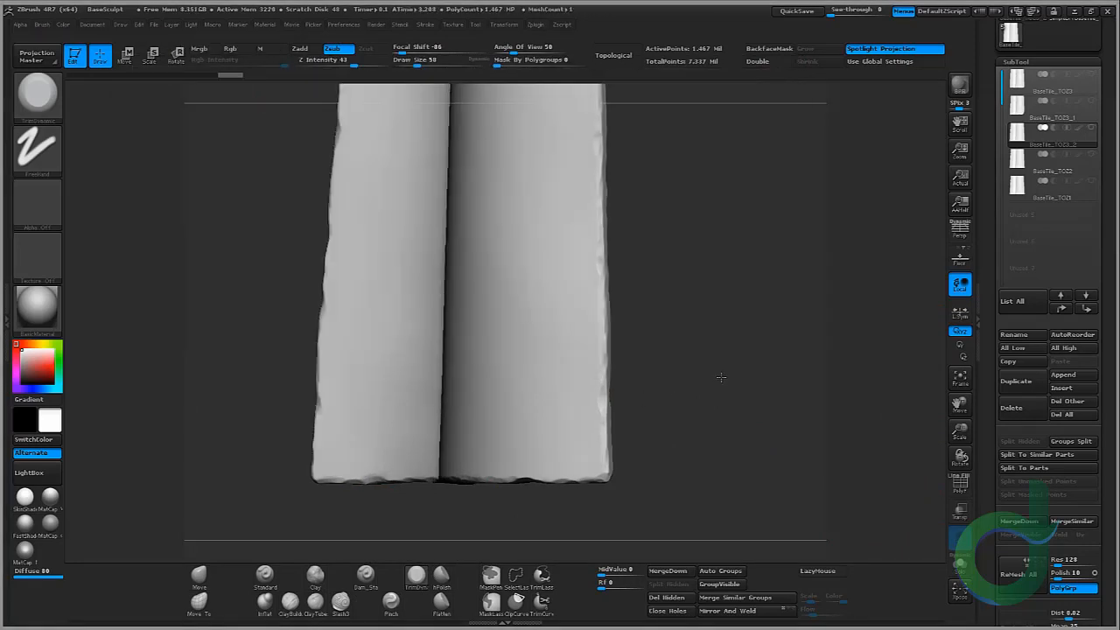
Step: Trim damage along the new tile's side edges with the TrimDynamic brush
left_click_drag(720, 371, 702, 213)
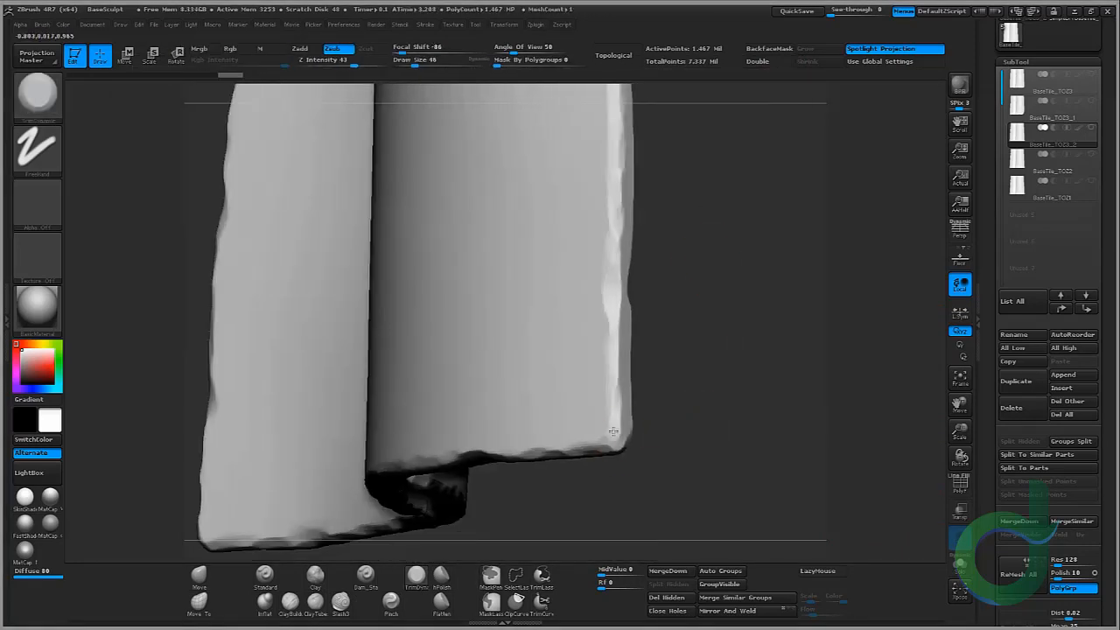
left_click_drag(614, 431, 617, 284)
left_click_drag(700, 148, 702, 291, "alt")
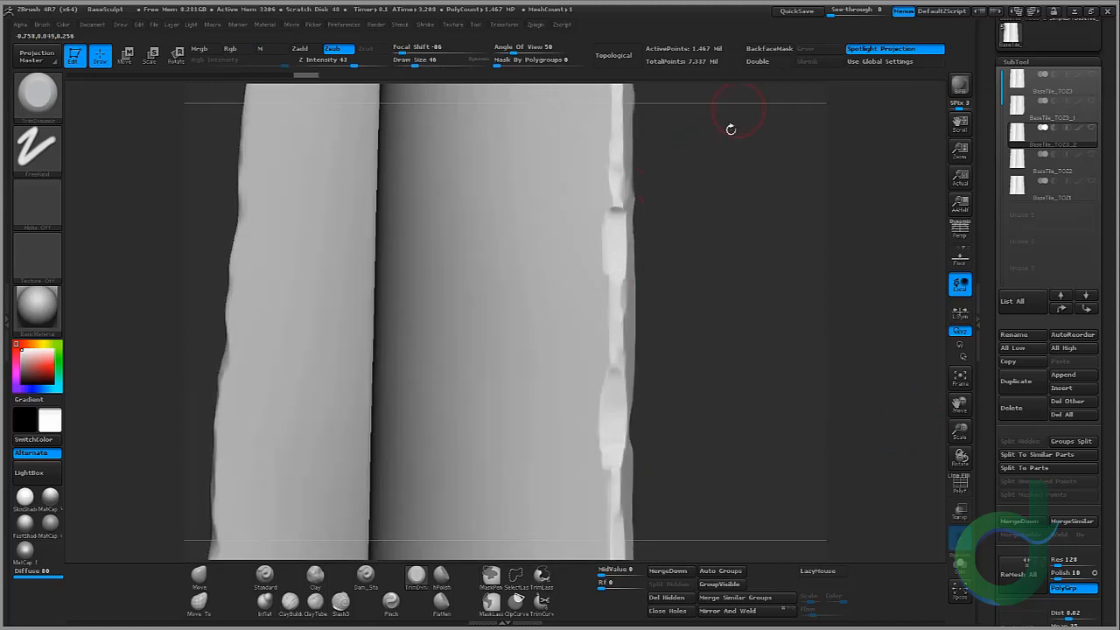
left_click_drag(731, 130, 727, 378, "alt")
left_click_drag(618, 350, 618, 269)
left_click_drag(614, 217, 618, 334)
left_click_drag(695, 149, 713, 284, "alt")
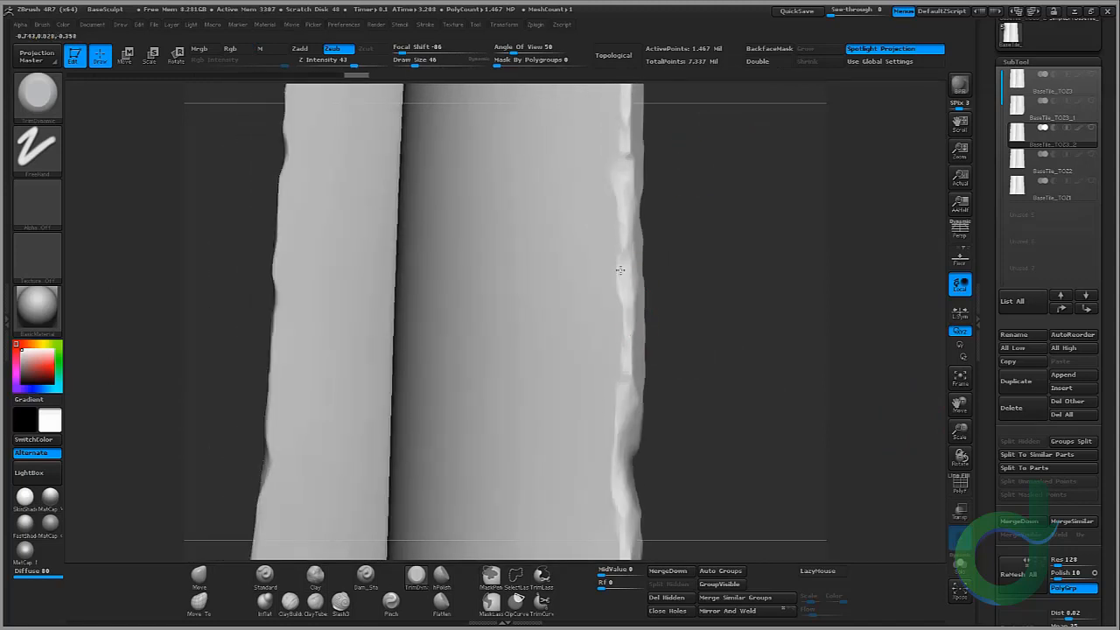
left_click_drag(622, 275, 623, 232)
left_click_drag(672, 158, 685, 403, "alt")
mouse_move(631, 185)
left_mouse_down()
mouse_move(632, 151)
mouse_move(737, 118)
mouse_move(579, 207)
left_mouse_up()
left_click_drag(462, 214, 429, 229)
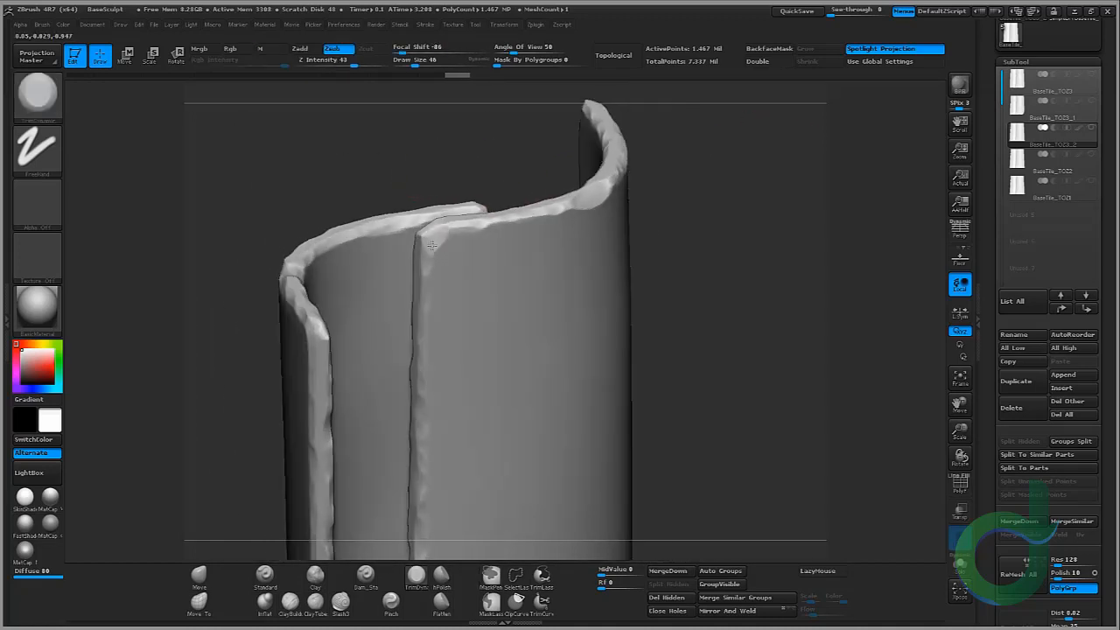
Step: Trim chipped damage into the duplicated tile's side and bottom edges with the TrimDynamic brush, orbiting around the tile
left_click_drag(687, 279, 654, 179)
left_click_drag(412, 199, 403, 398)
mouse_move(760, 238)
left_mouse_down()
mouse_move(781, 230)
mouse_move(770, 294)
left_mouse_up()
left_click_drag(409, 219, 396, 382)
left_click_drag(757, 302, 770, 230)
left_click_drag(420, 354, 419, 374)
left_click_drag(758, 350, 735, 278)
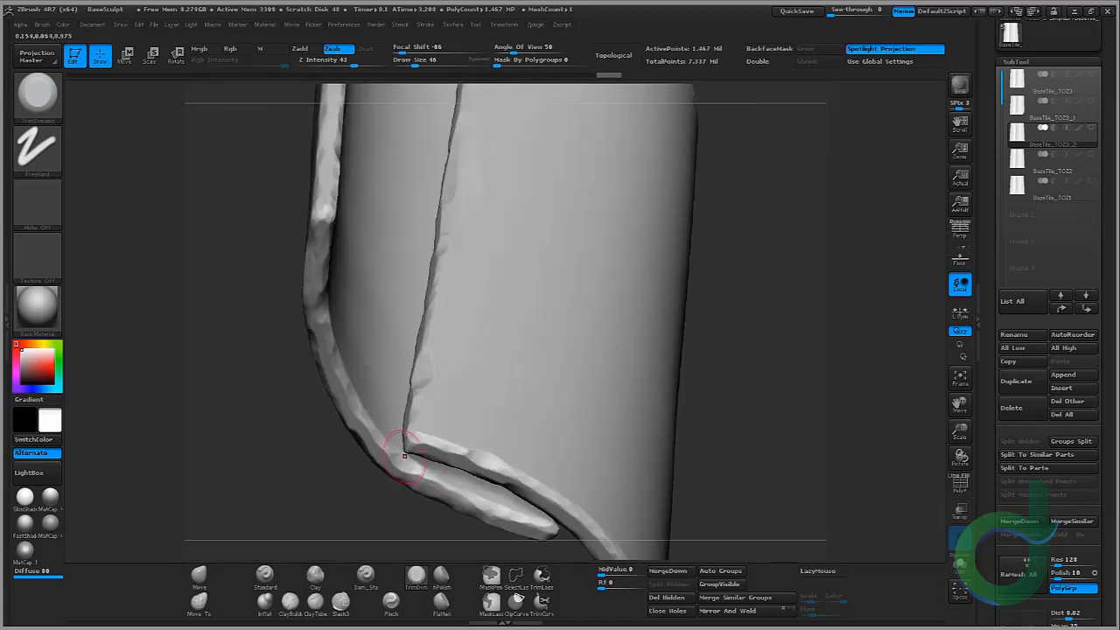
left_click_drag(461, 451, 510, 474)
left_click_drag(745, 376, 752, 302)
left_click_drag(530, 402, 523, 396)
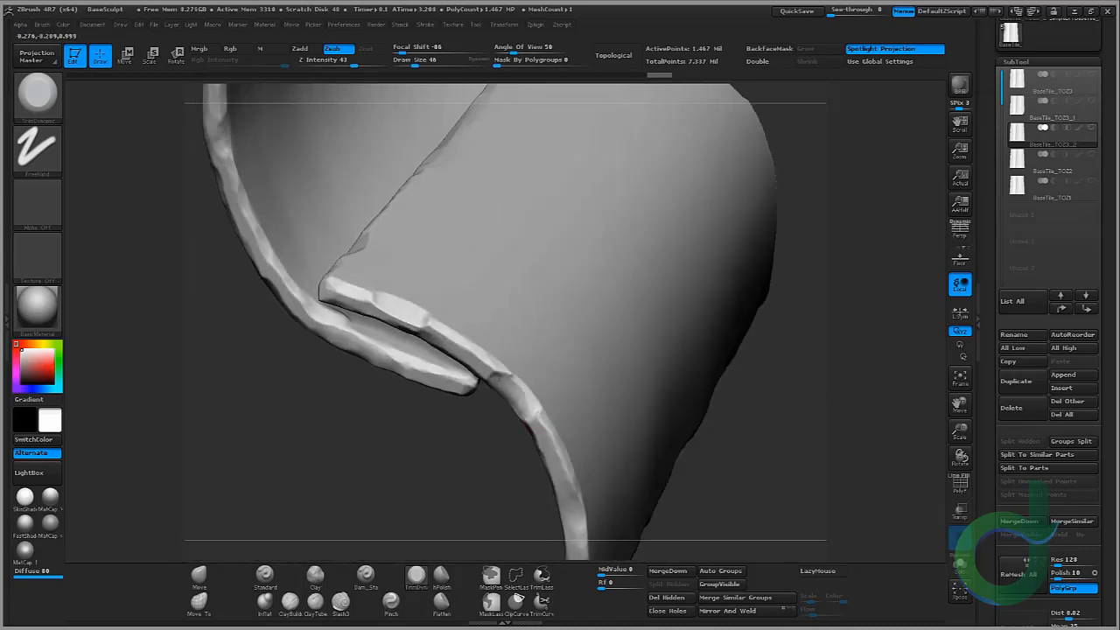
left_click_drag(782, 470, 442, 366)
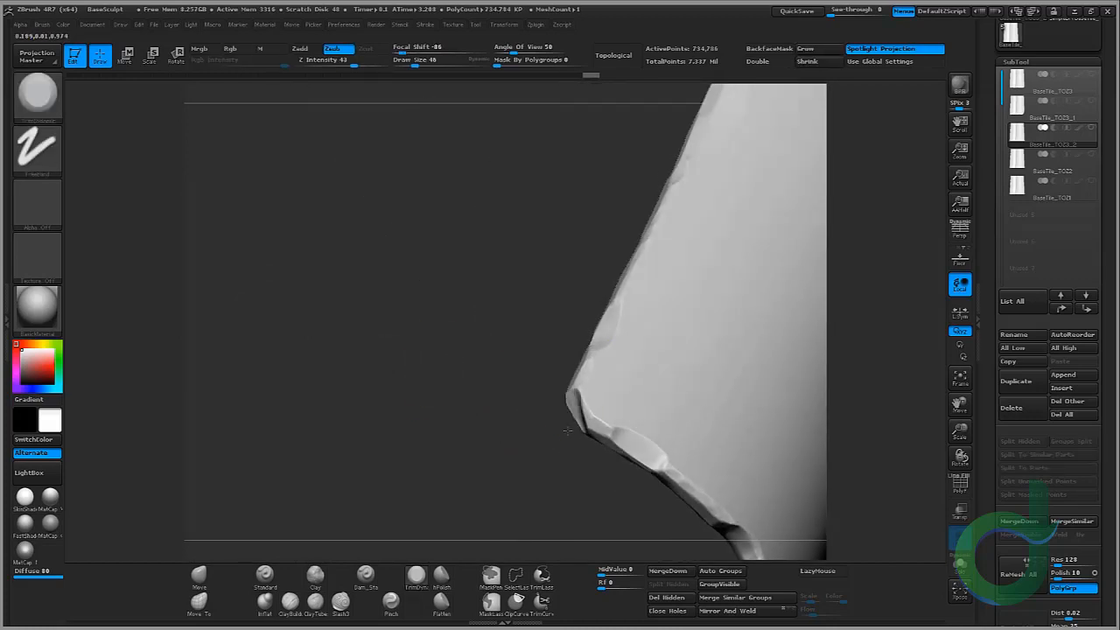
left_click_drag(610, 431, 636, 341)
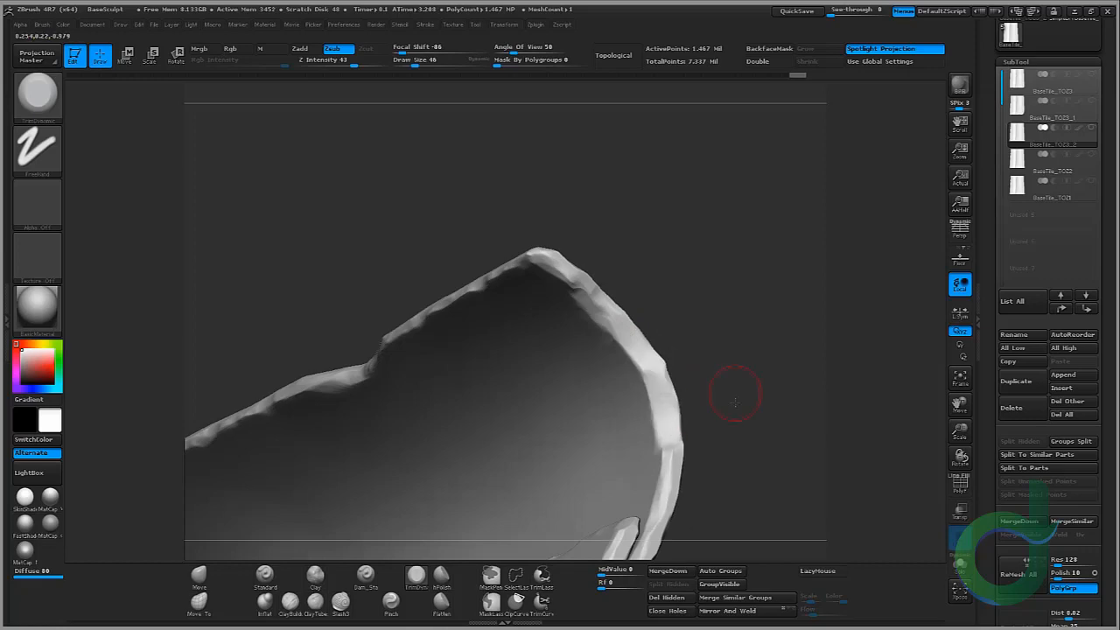
Step: Trim more damage into the tile's top edge and overlap lip with the TrimDynamic brush
mouse_move(730, 393)
left_mouse_down()
mouse_move(692, 302)
mouse_move(736, 306)
left_mouse_up()
right_click_drag(385, 326, 483, 385, "ctrl")
left_click_drag(268, 288, 361, 284)
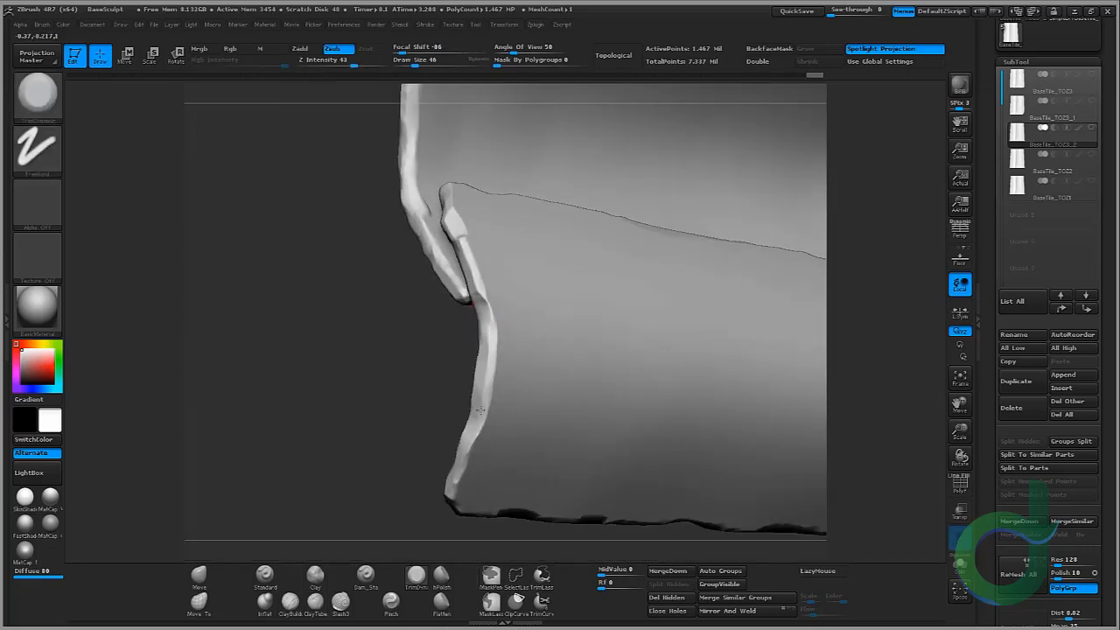
left_click_drag(480, 409, 480, 416)
mouse_move(446, 359)
left_mouse_down()
mouse_move(430, 306)
mouse_move(455, 289)
left_mouse_up()
left_click_drag(478, 266, 478, 290)
left_click_drag(477, 249, 469, 229)
Step: Switch to the Move brush at draw size 178 and push the tile's top edge into an uneven outline
left_click_drag(425, 341, 375, 350, "shift")
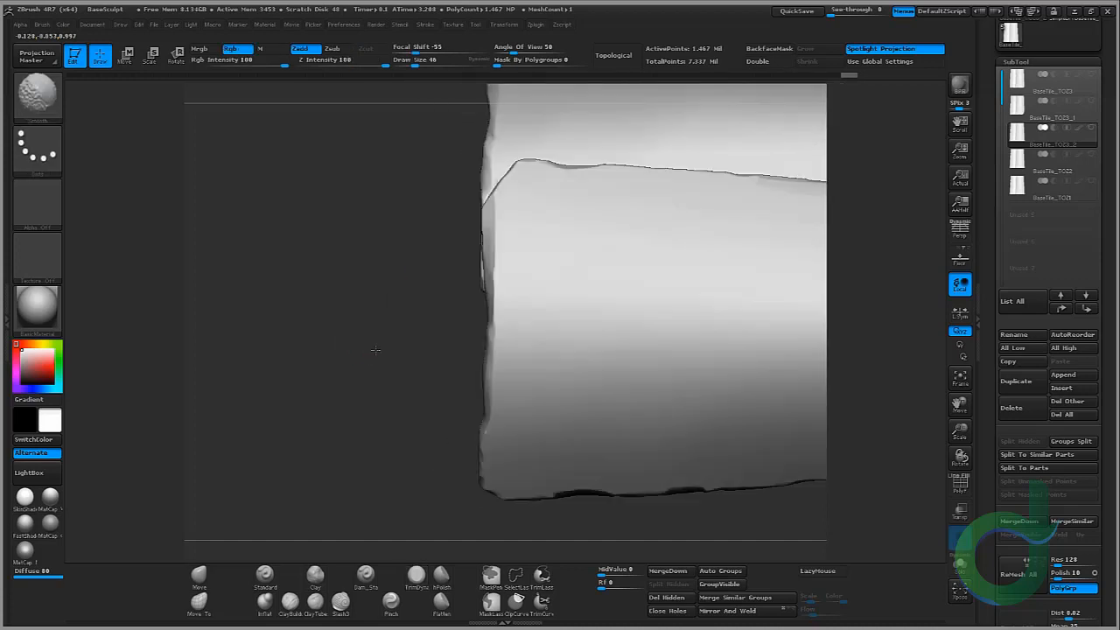
right_click_drag(375, 350, 298, 335, "ctrl")
left_click_drag(298, 335, 392, 334)
left_click_drag(328, 323, 293, 328)
key("b")
key("m")
key("v")
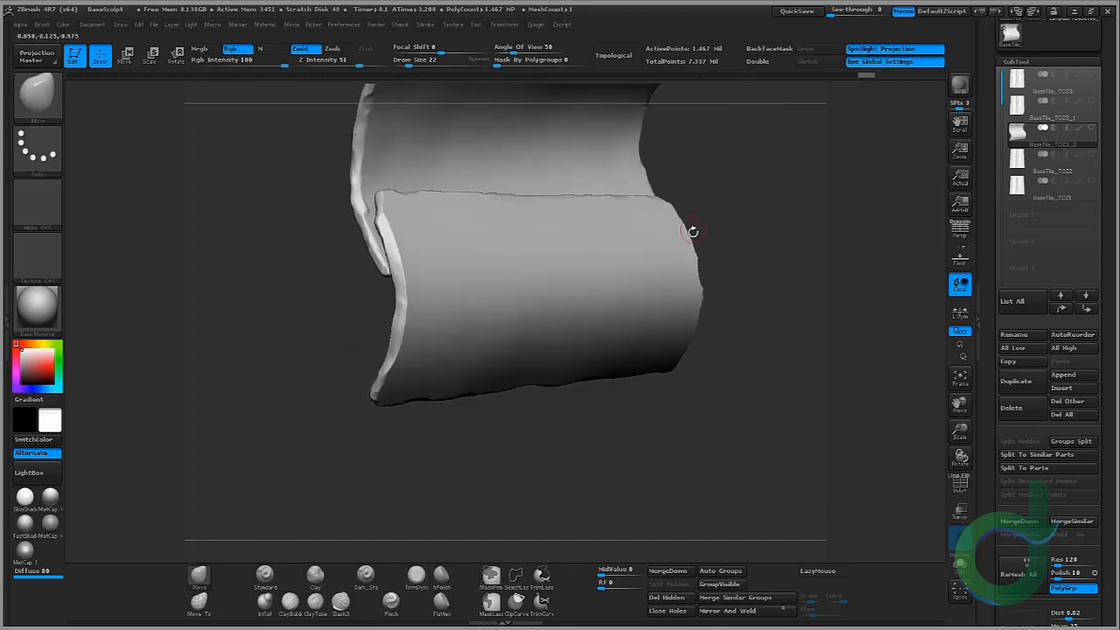
left_click_drag(753, 371, 460, 412, "shift")
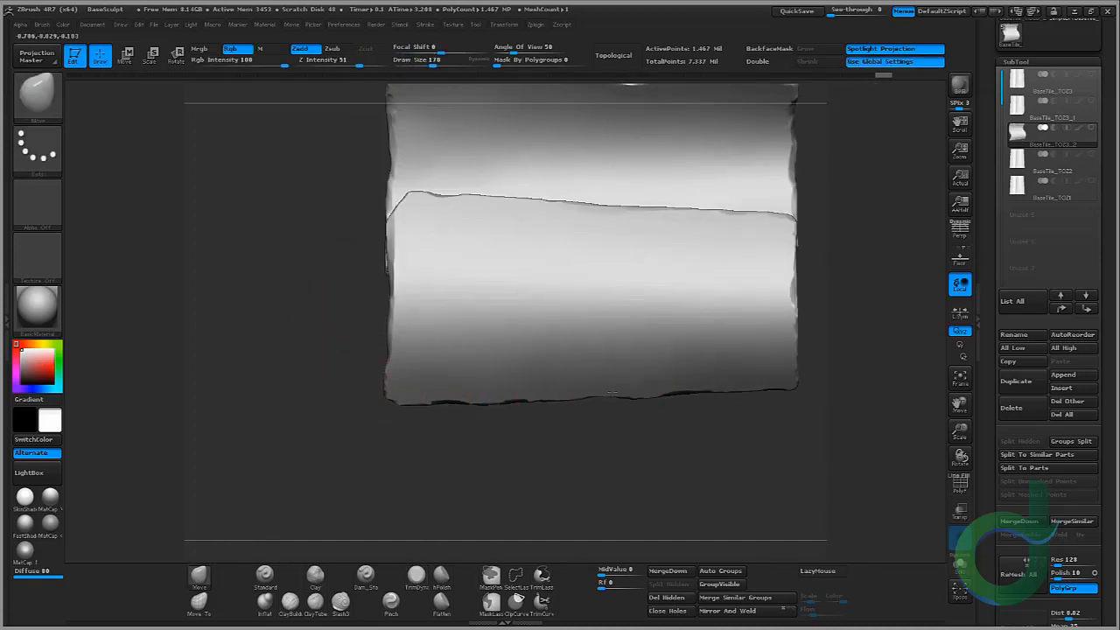
left_click_drag(806, 299, 636, 352, "alt")
left_click_drag(647, 159, 719, 265, "alt")
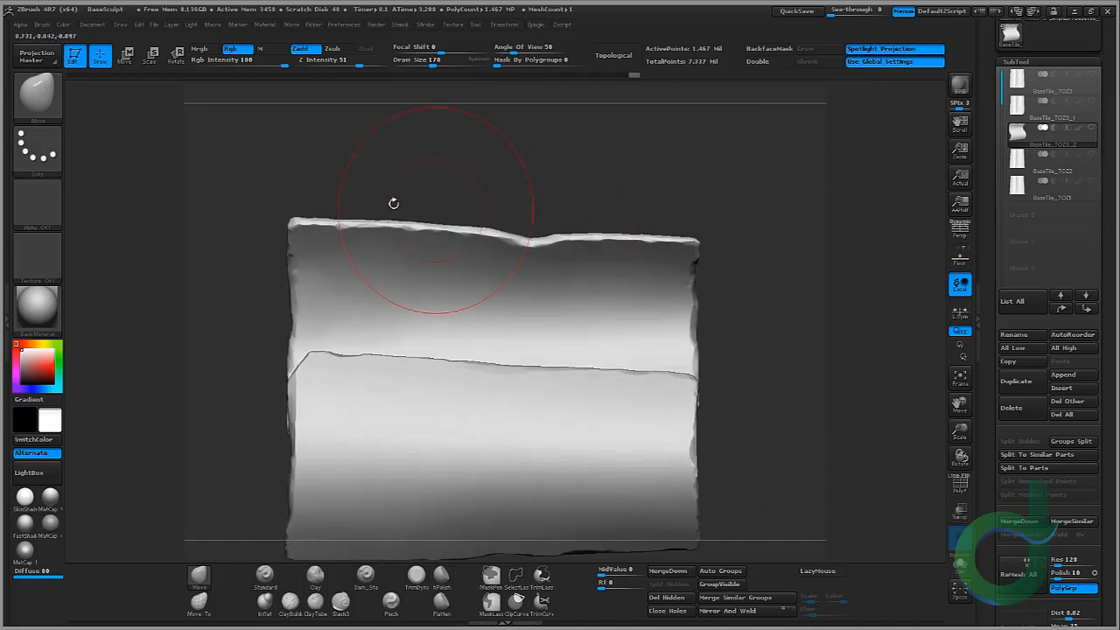
left_click_drag(394, 203, 315, 394)
left_click_drag(475, 352, 698, 349)
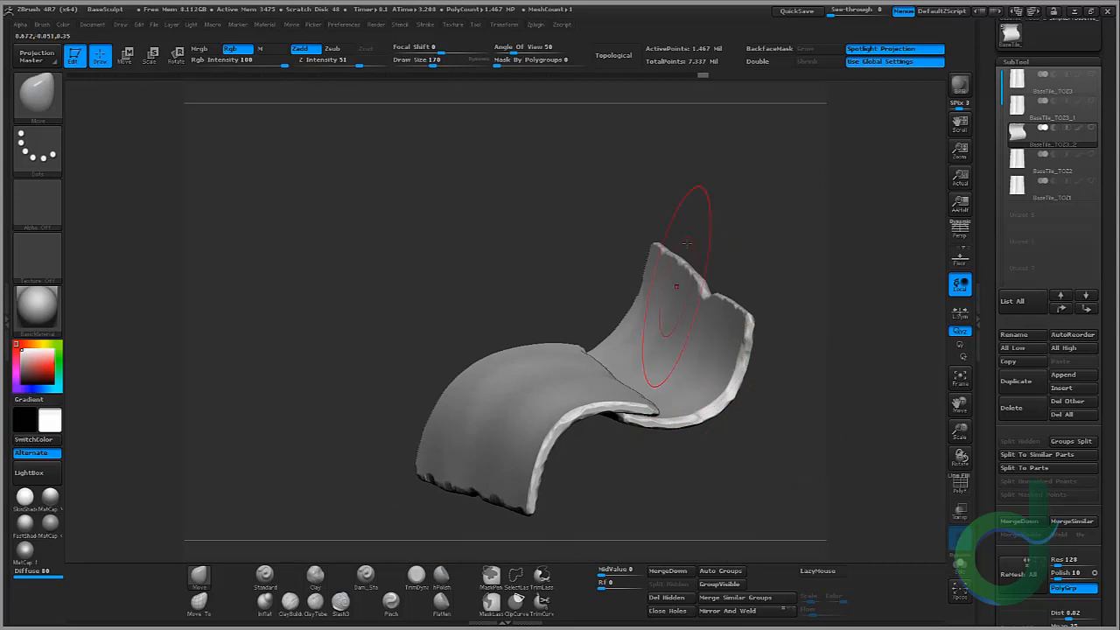
mouse_move(687, 243)
left_mouse_down()
mouse_move(763, 273)
mouse_move(723, 308)
left_mouse_up()
mouse_move(759, 297)
left_mouse_down("alt")
mouse_move(642, 297)
mouse_move(484, 346)
mouse_move(481, 309)
mouse_move(369, 261)
left_mouse_up("alt")
left_click_drag(369, 261, 311, 326)
left_click_drag(310, 325, 307, 417, "alt")
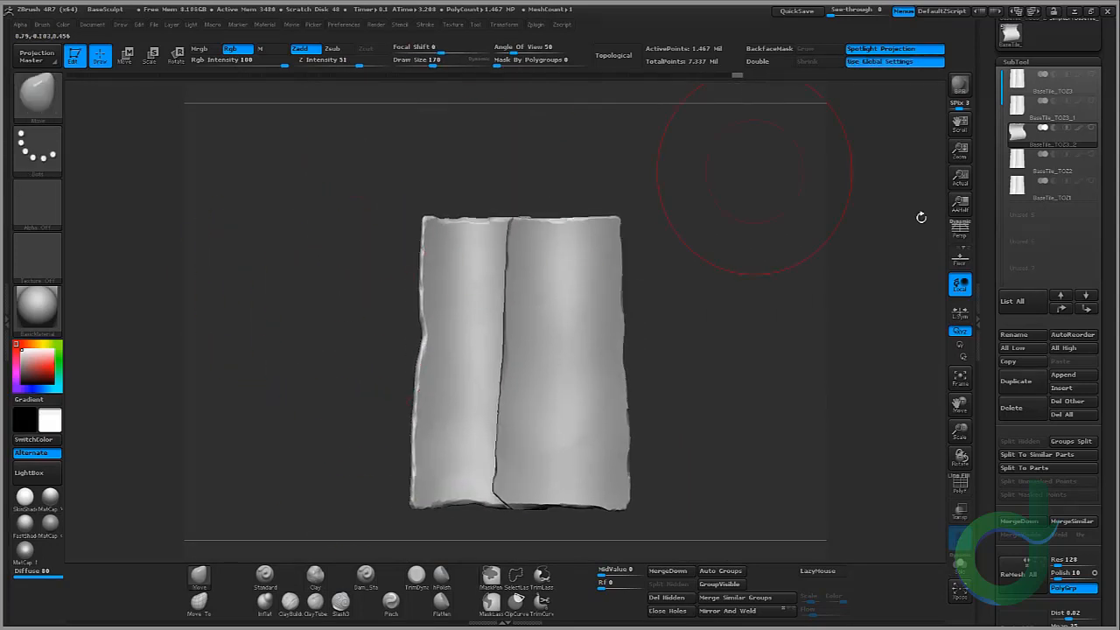
Step: Compare the reshaped tile with the other tile subtools in Xpose view, then leave Xpose
left_click(1091, 128)
left_click(960, 591)
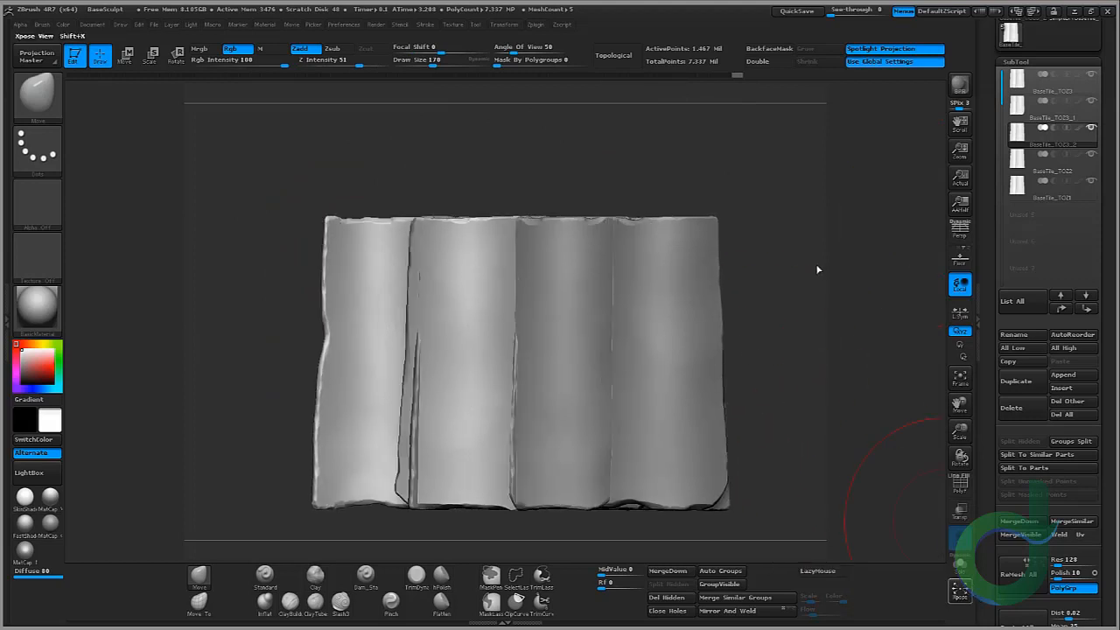
right_click_drag(818, 269, 840, 254, "ctrl")
left_click(960, 591)
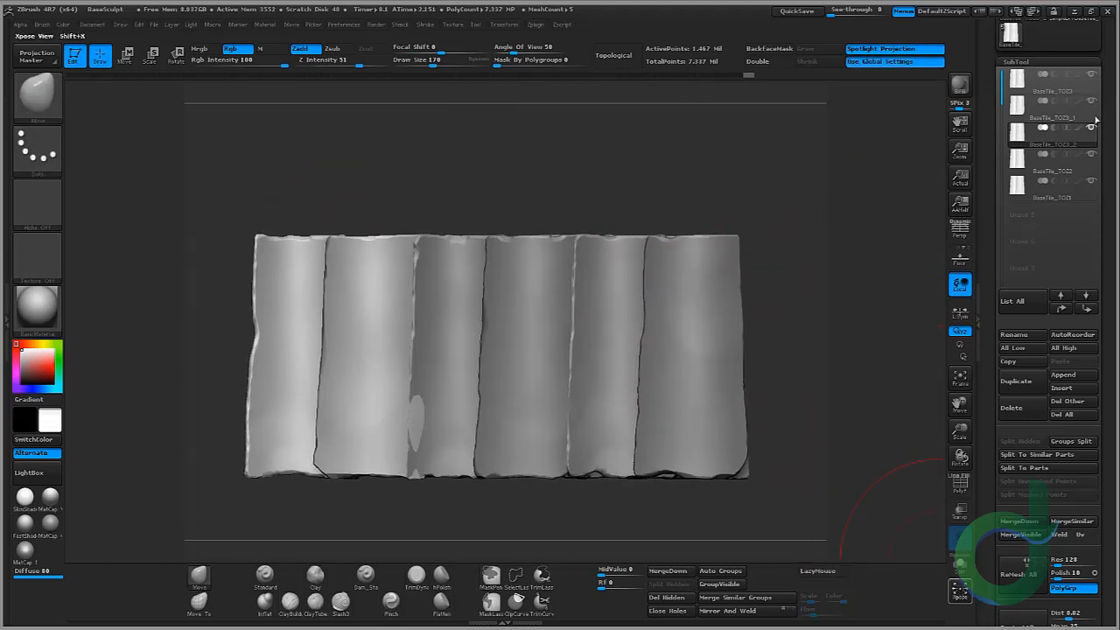
left_click(1091, 129)
left_click_drag(239, 437, 250, 404, "alt")
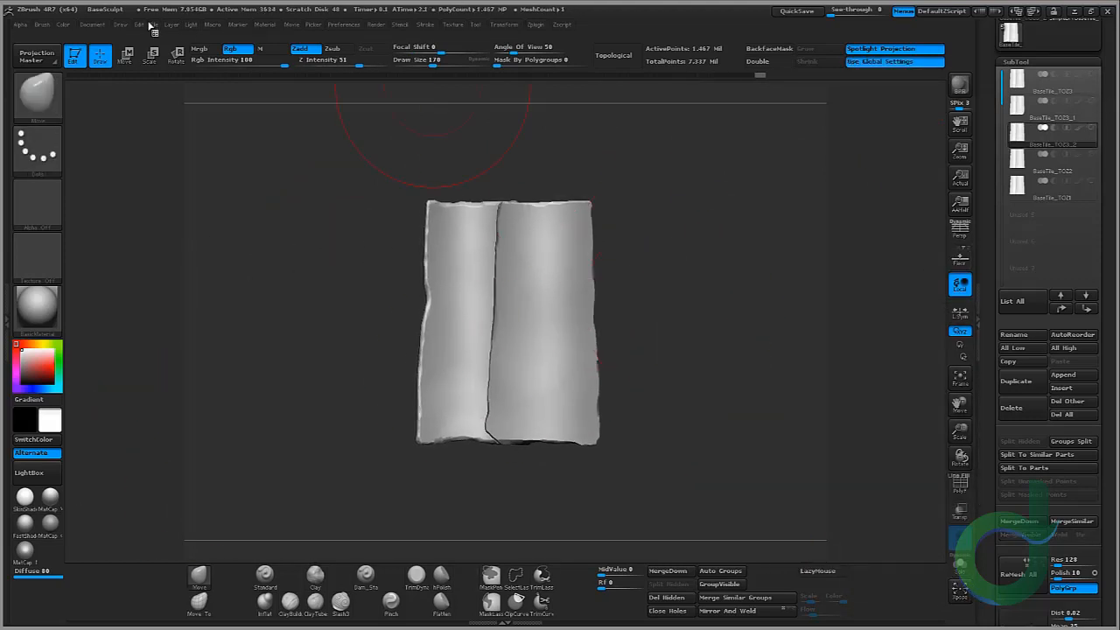
Step: Save the project, overwriting BaseSculpt.ZPR
left_click(151, 24)
left_click(234, 48)
left_click(350, 141)
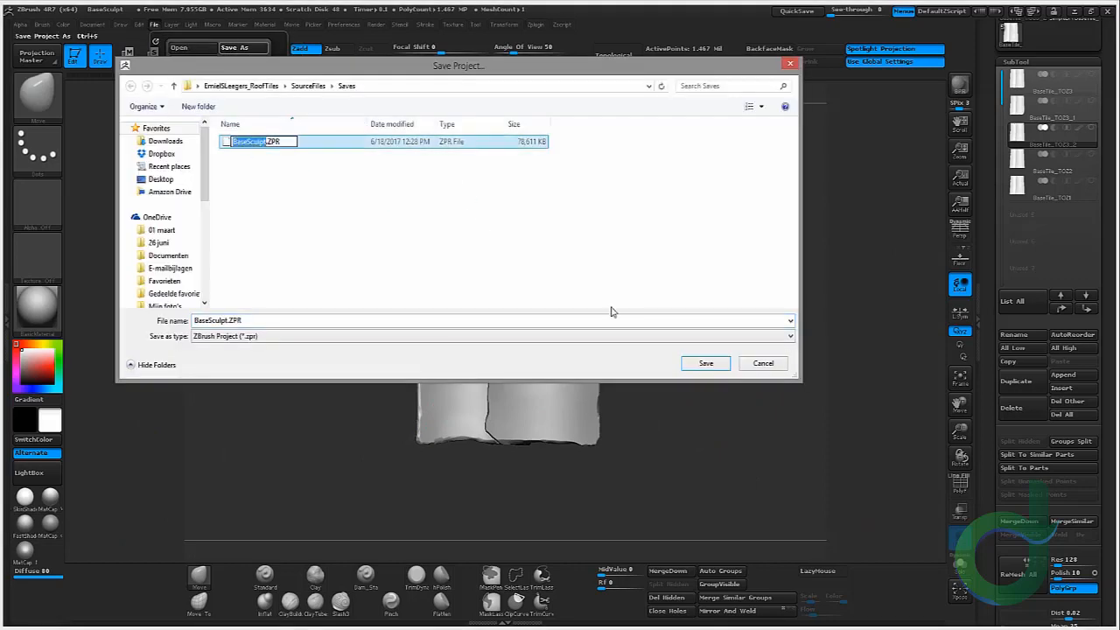
left_click(715, 364)
left_click(762, 323)
key("f")
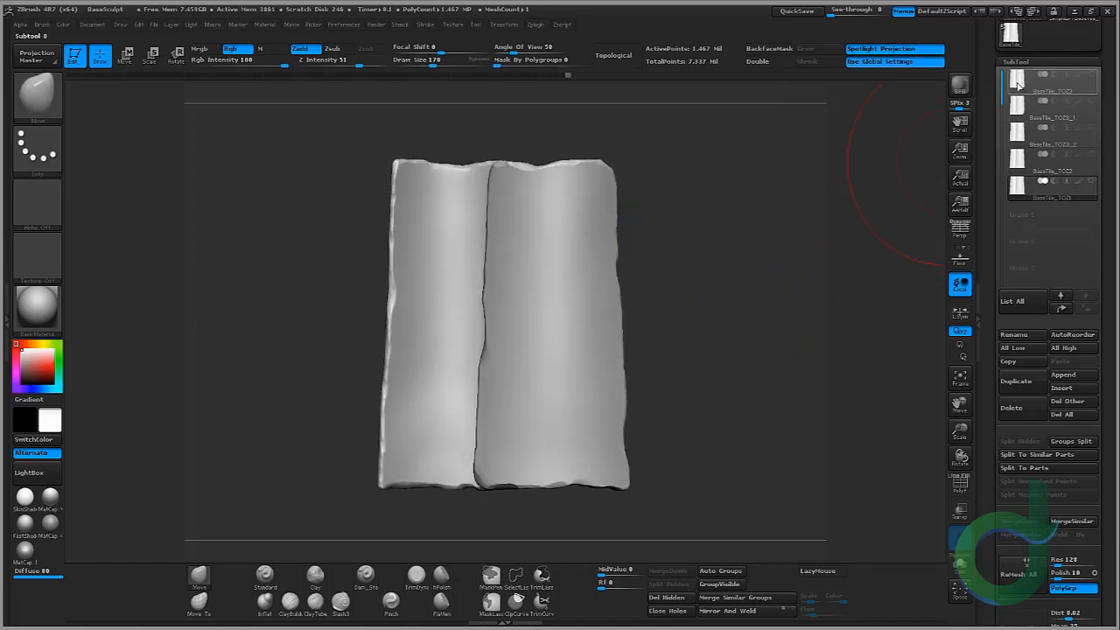
Step: Switch through the tile subtools to inspect each damaged variation
left_click_drag(651, 180, 702, 184)
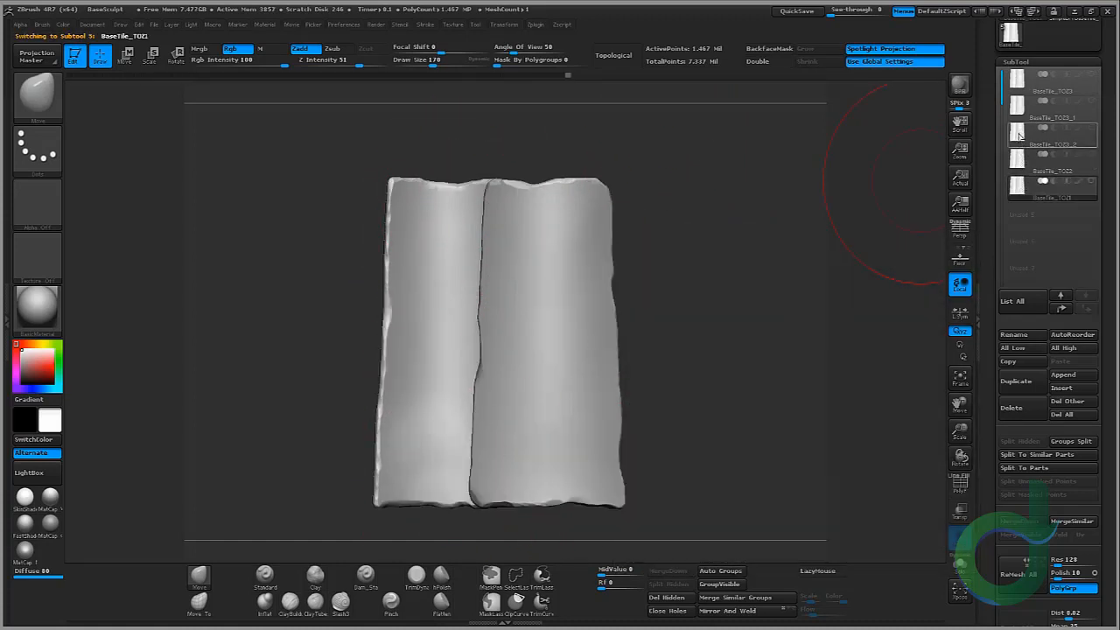
left_click(1014, 187)
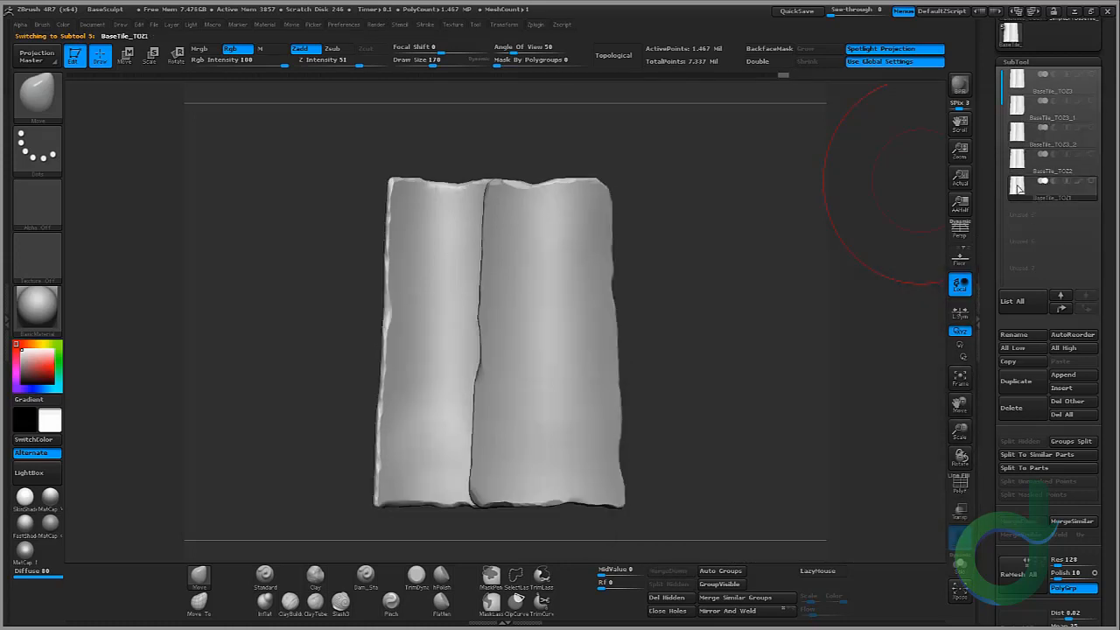
left_click(1017, 105)
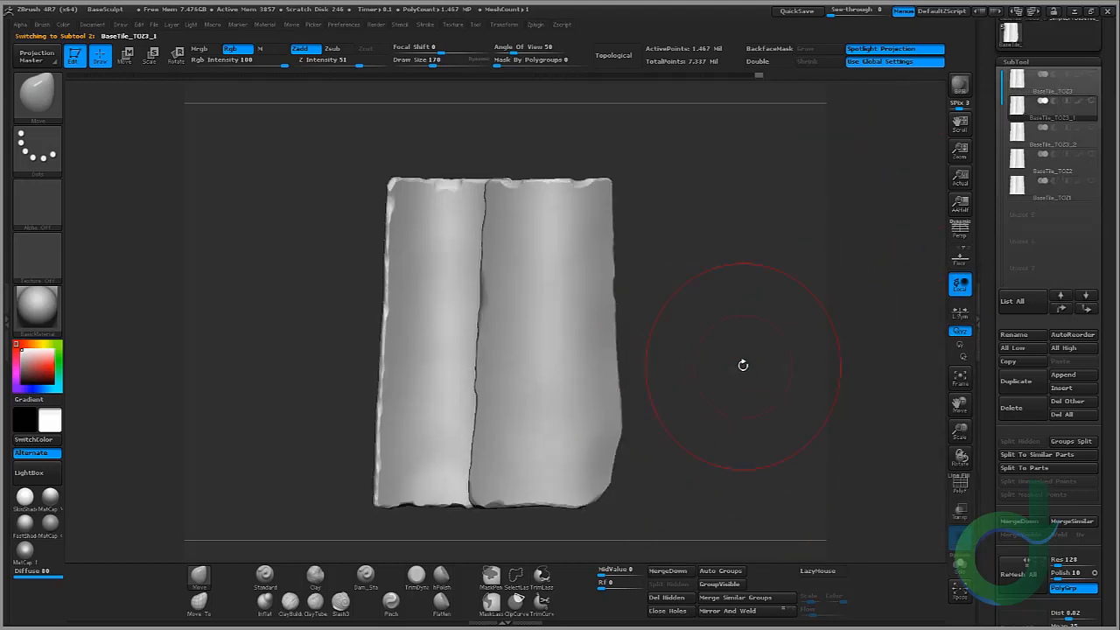
left_click_drag(743, 365, 748, 348)
left_click_drag(773, 289, 853, 238)
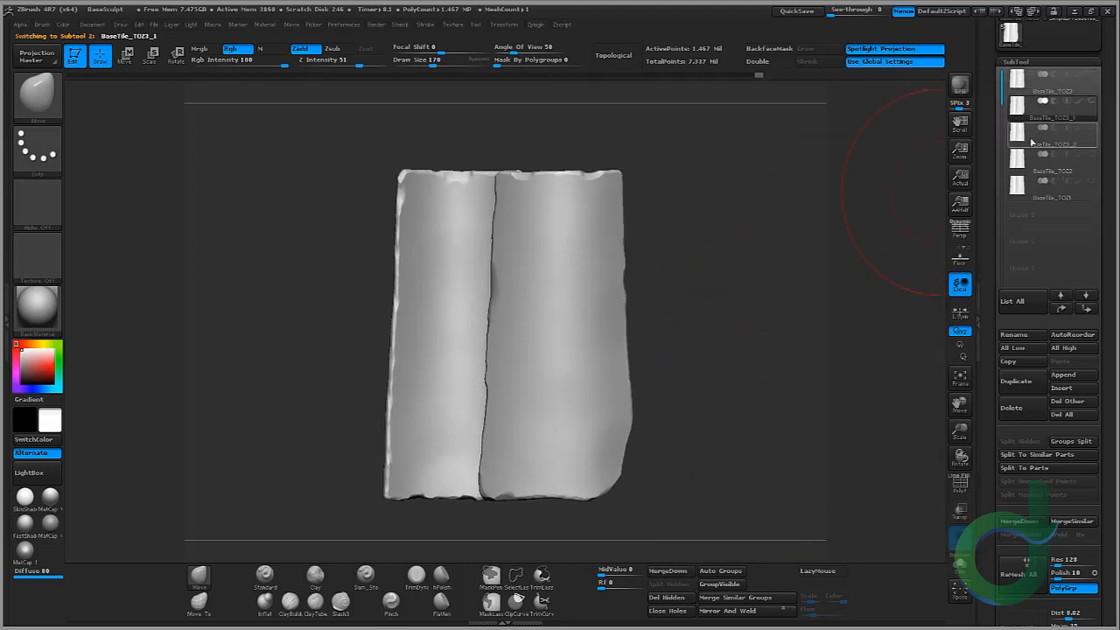
left_click(1022, 84)
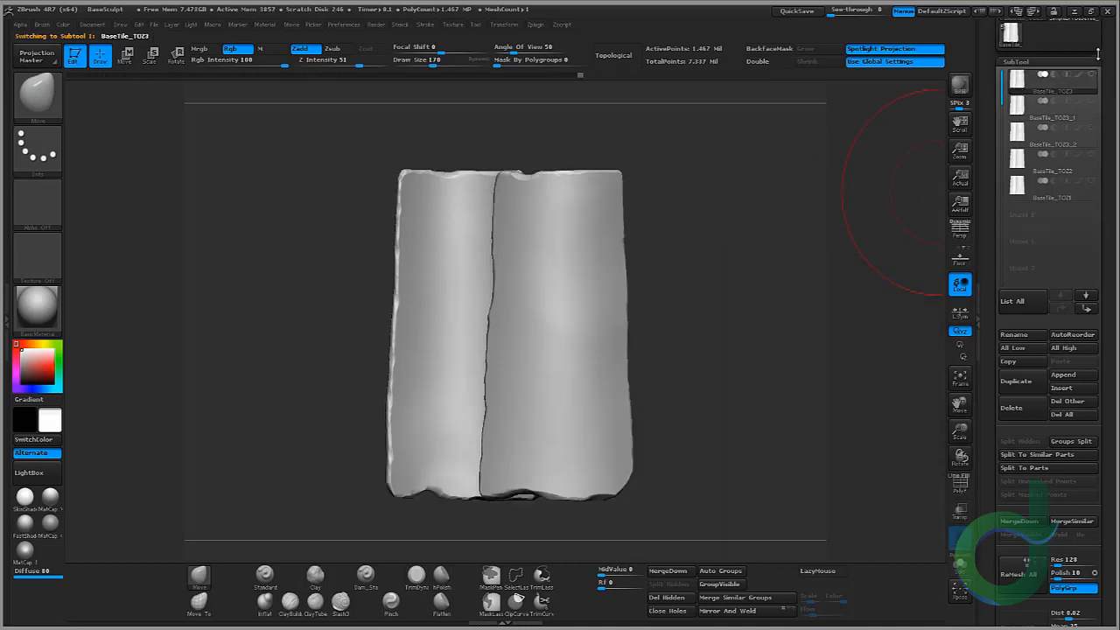
left_click_drag(1101, 54, 1106, 140)
mouse_move(1098, 149)
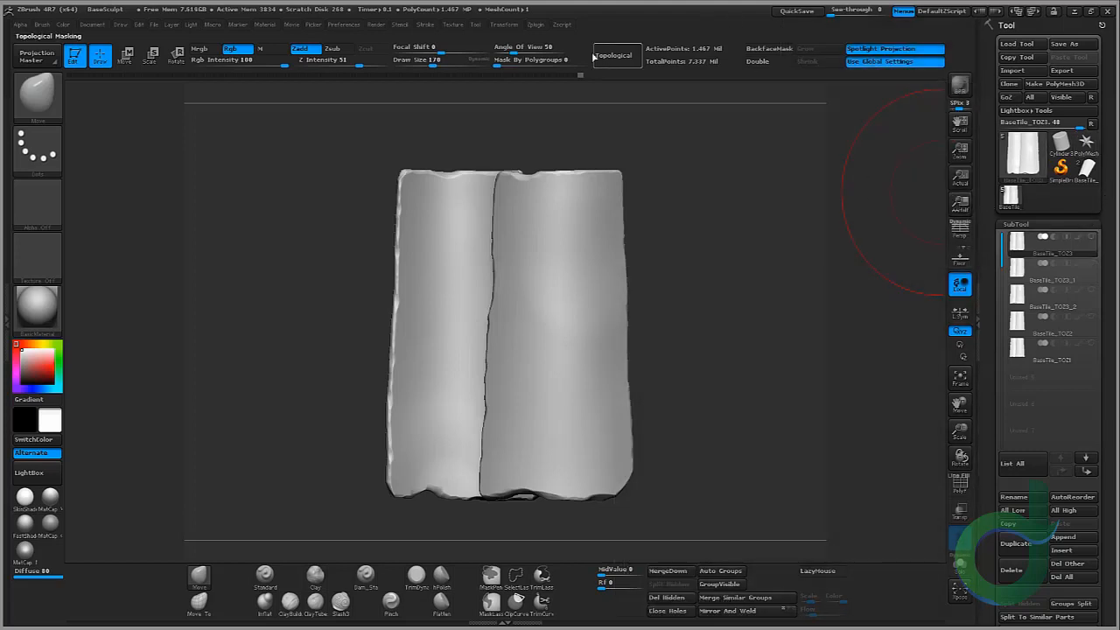
Step: Open the Decimation Master plugin in the tray and briefly toggle polyframe display on the tile
left_click(535, 25)
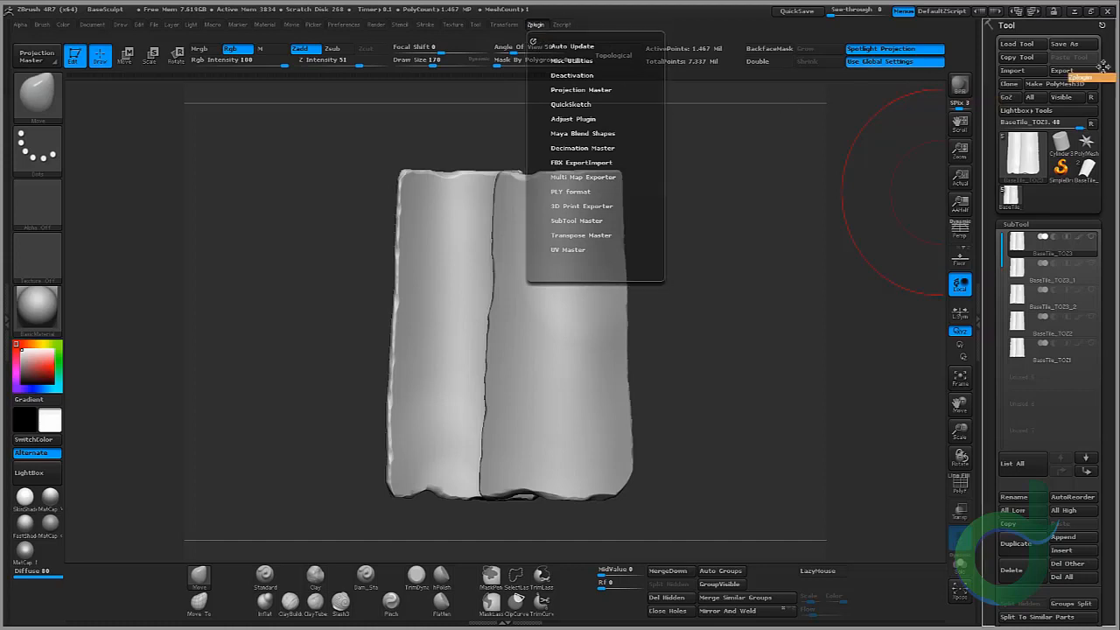
left_click_drag(1019, 33, 1022, 35)
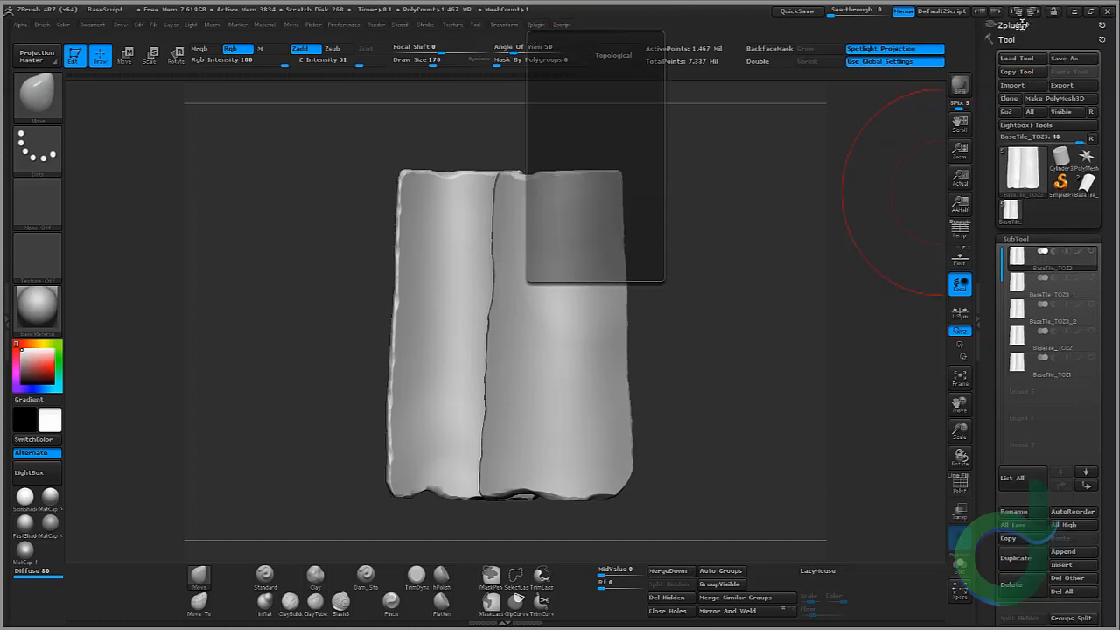
left_click(1036, 143)
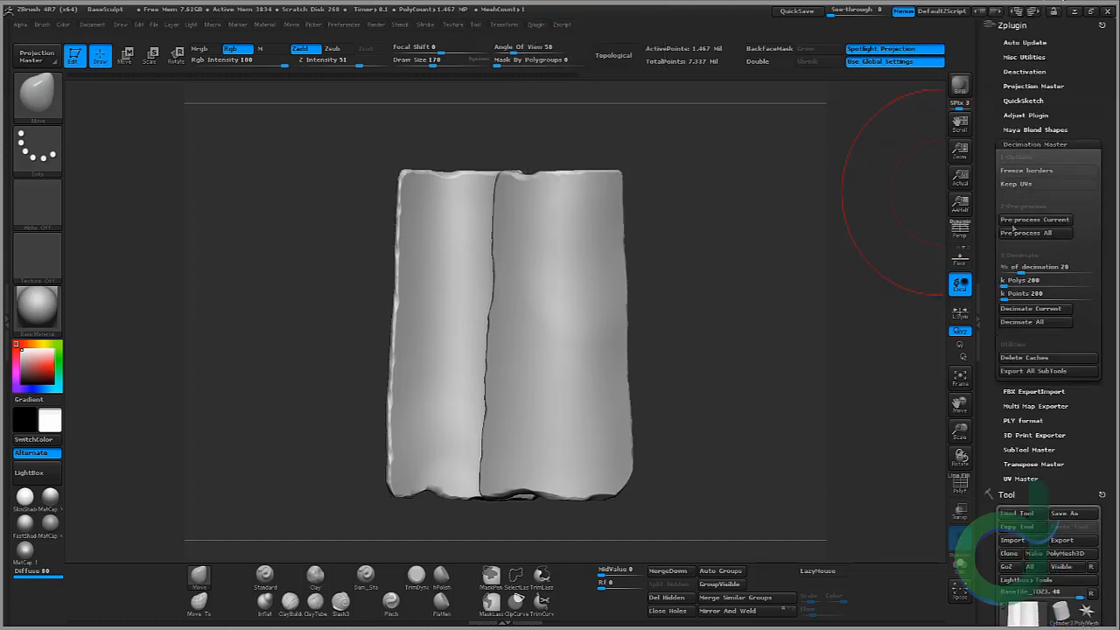
left_click(965, 485)
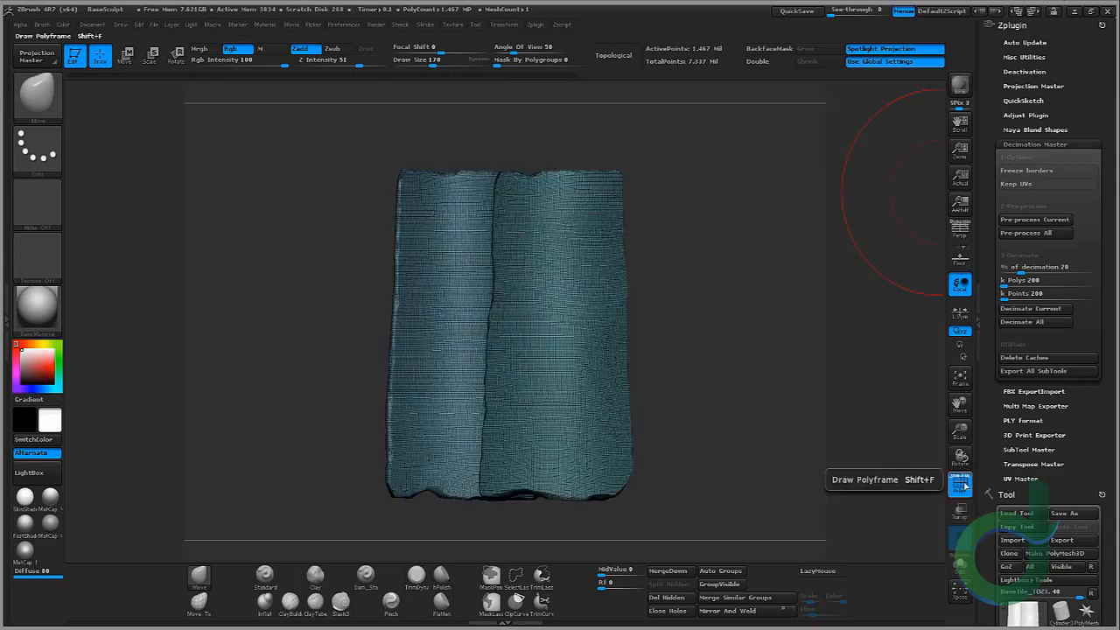
left_click(962, 484)
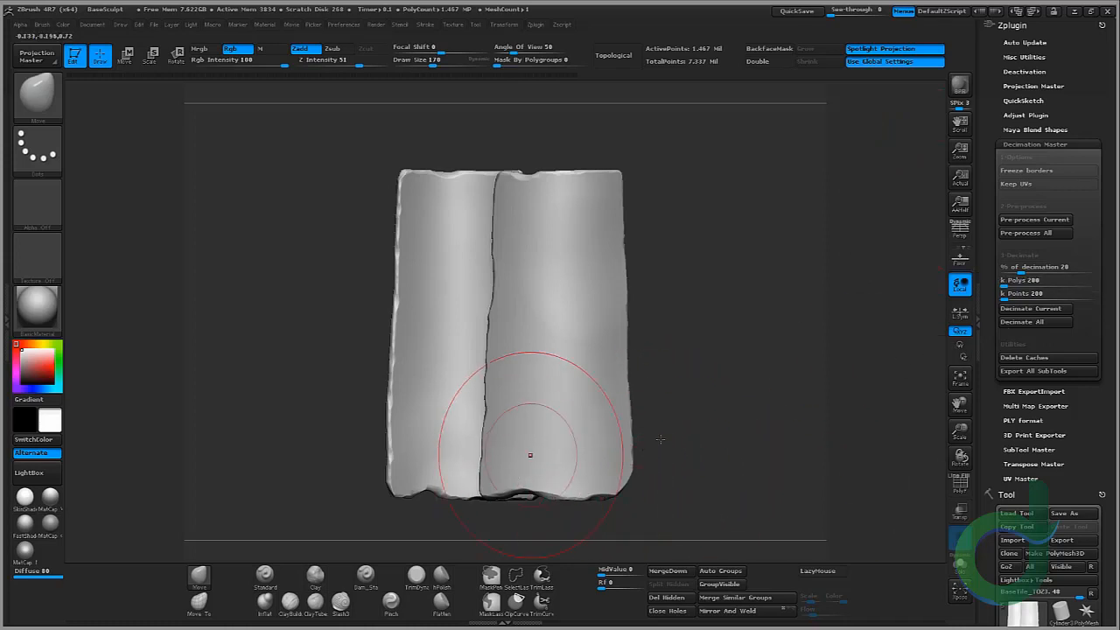
Step: Make all tile subtools visible and pre-process them all in Decimation Master
left_click_drag(785, 390, 799, 352, "alt")
left_click_drag(959, 435, 961, 464)
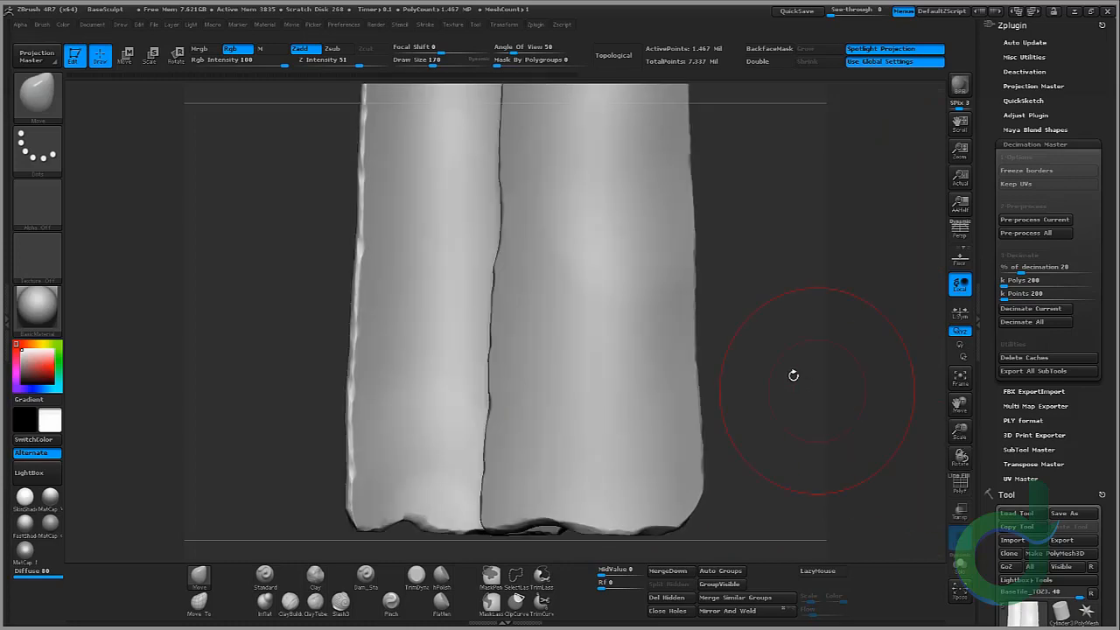
left_click_drag(792, 375, 810, 354)
left_click_drag(960, 432, 960, 413)
left_click_drag(1082, 473, 1056, 323)
left_click(1093, 308)
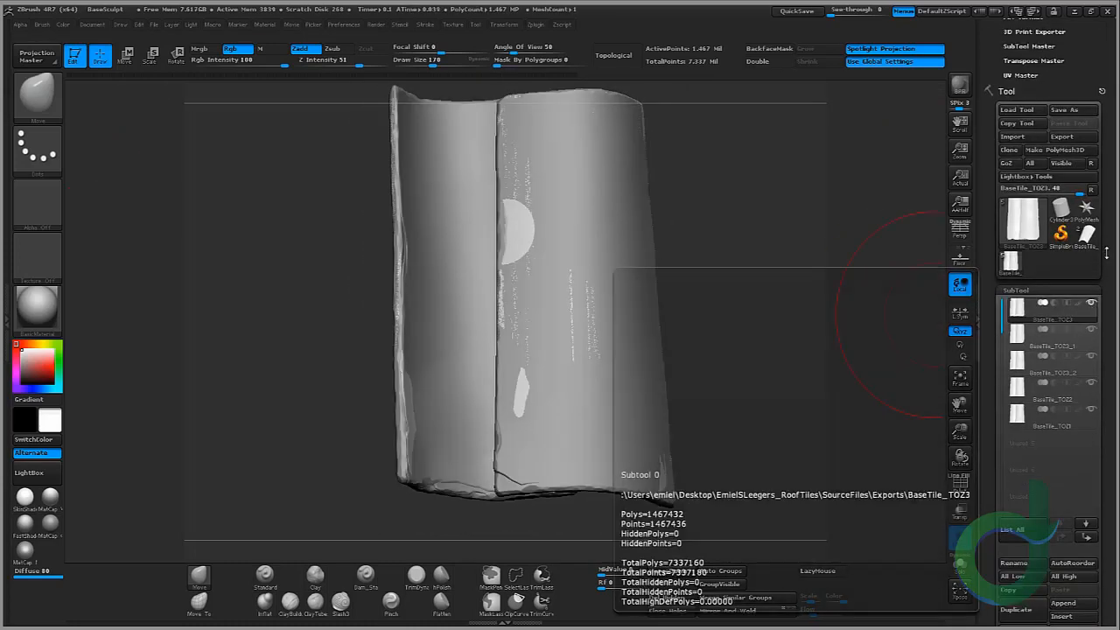
left_click_drag(1109, 270, 1109, 276)
scroll(1043, 277, "up", 10)
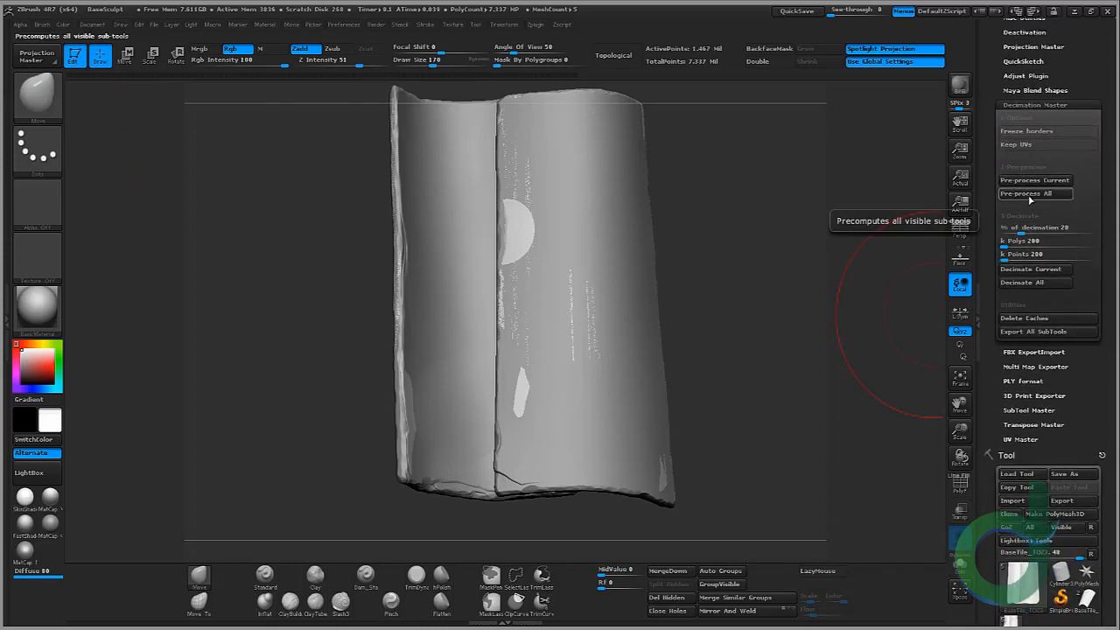
left_click(1033, 193)
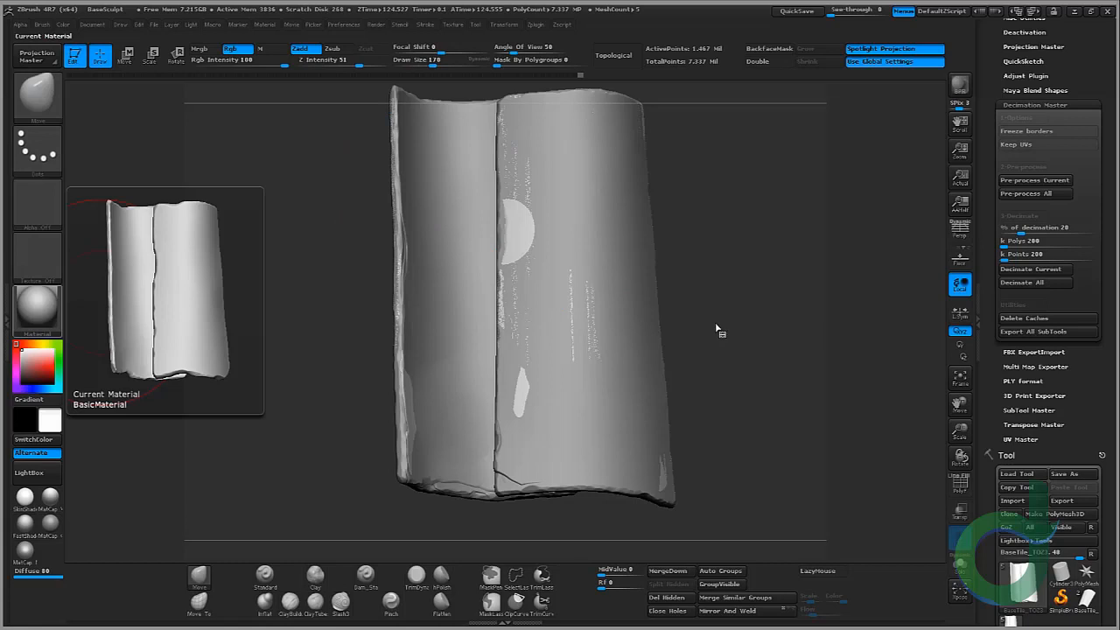
Step: Decimate all subtools to 20 percent of their polygons with Decimate All
mouse_move(716, 330)
left_mouse_down()
mouse_move(719, 315)
mouse_move(663, 212)
left_mouse_up()
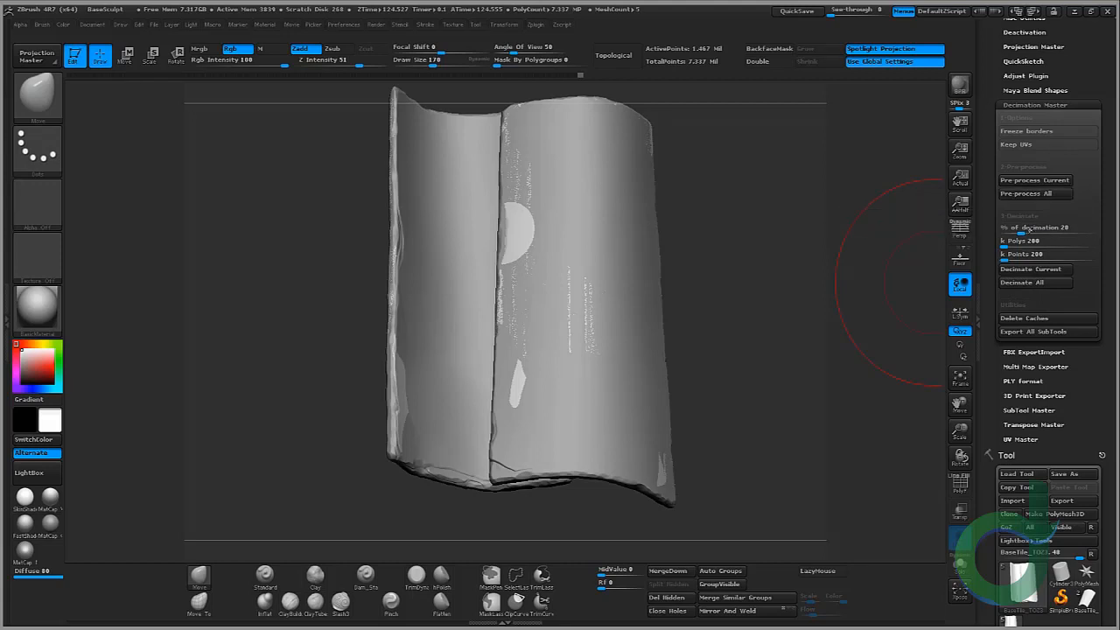
left_click(1031, 283)
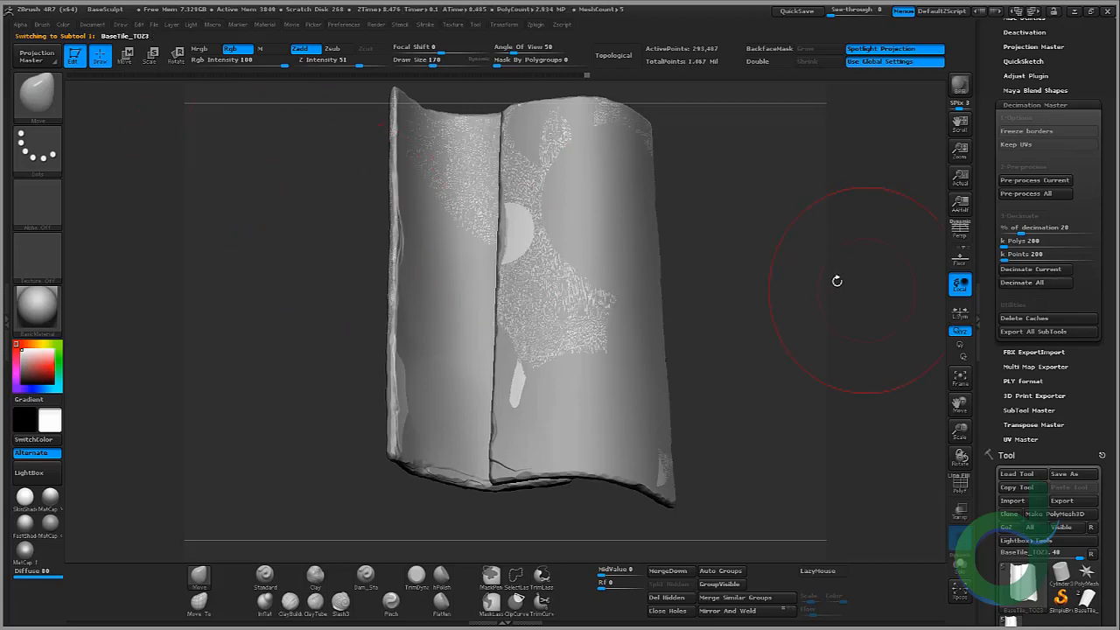
left_click_drag(837, 280, 733, 170)
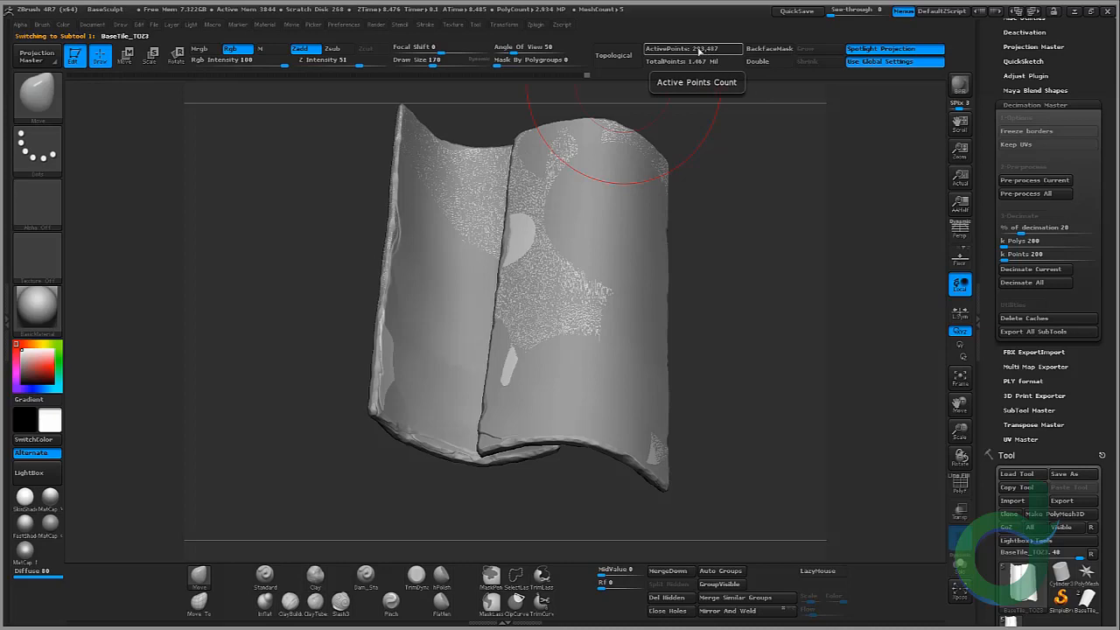
scroll(1033, 455, "down", 3)
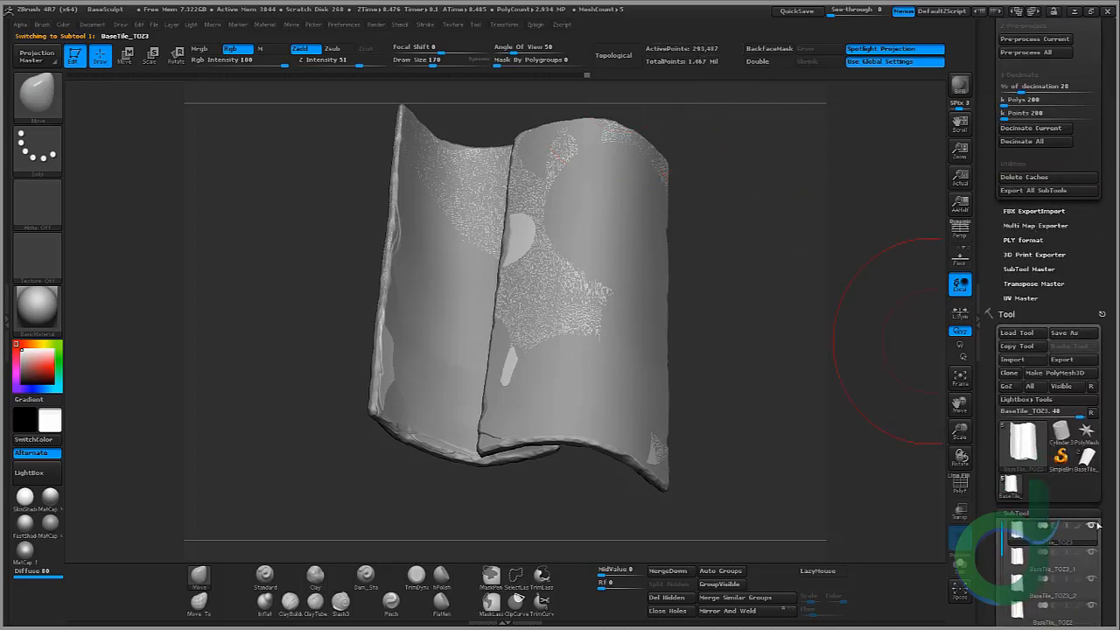
Step: Make the tile subtools visible, then pre-process and decimate all visible subtools again at 20 percent
left_click(1092, 527)
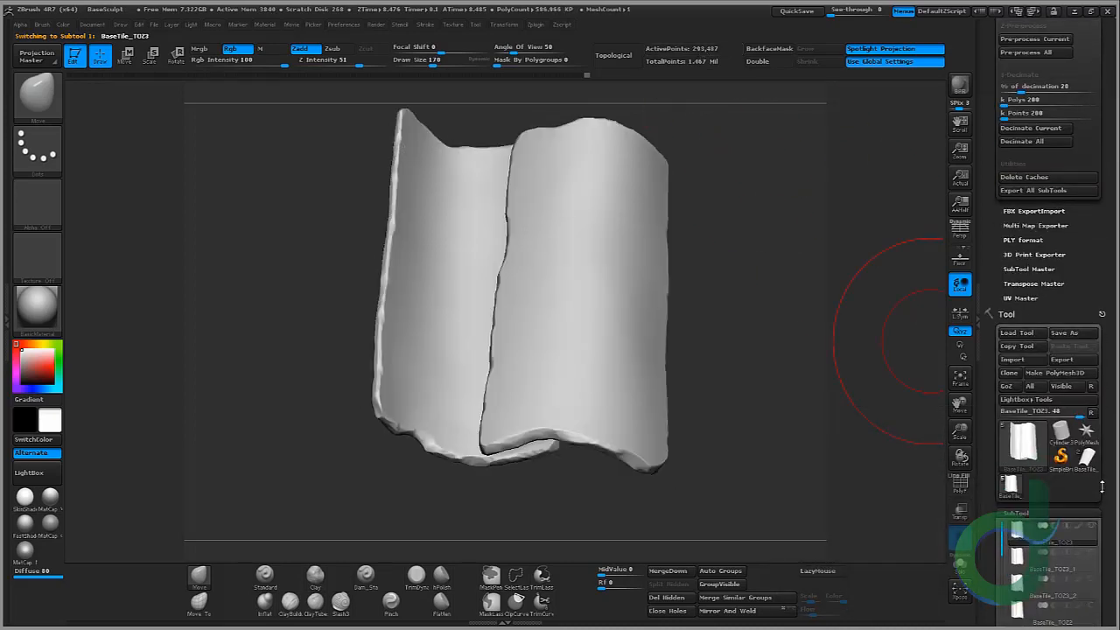
scroll(1076, 507, "down", 3)
left_click(1032, 433)
left_click(1032, 459)
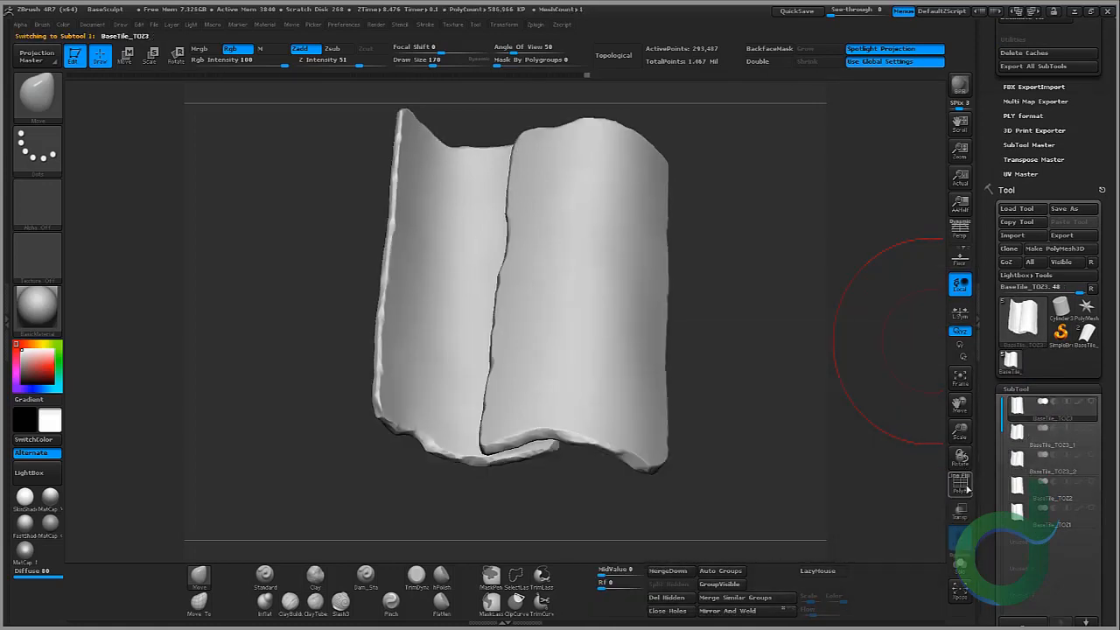
left_click(959, 483)
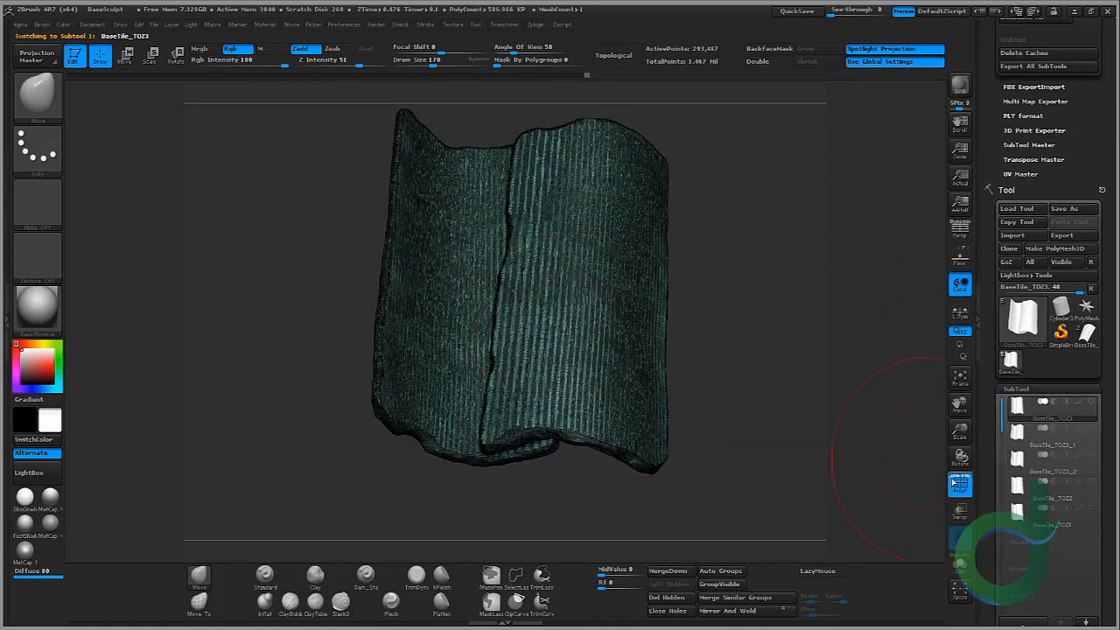
left_click(960, 483)
left_click(1095, 407)
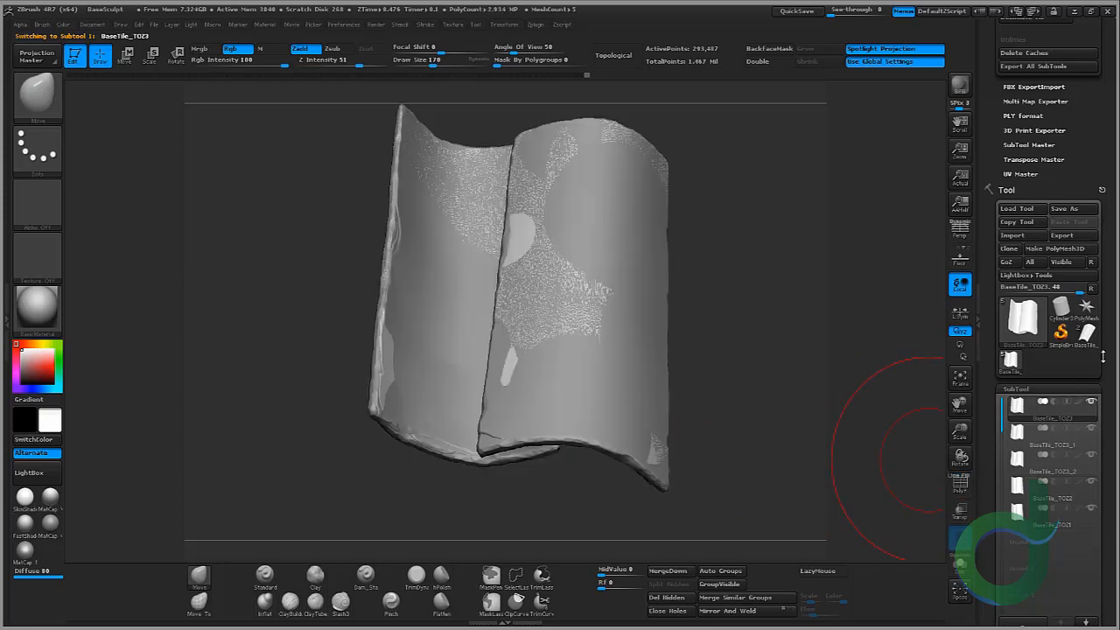
scroll(1008, 244, "up", 6)
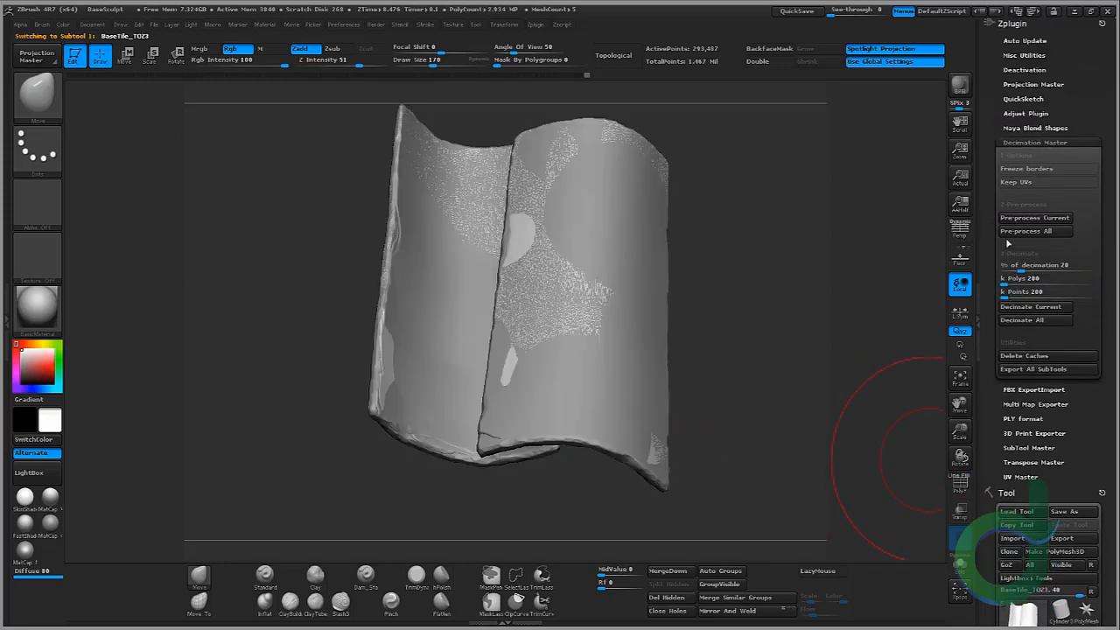
left_click(1030, 231)
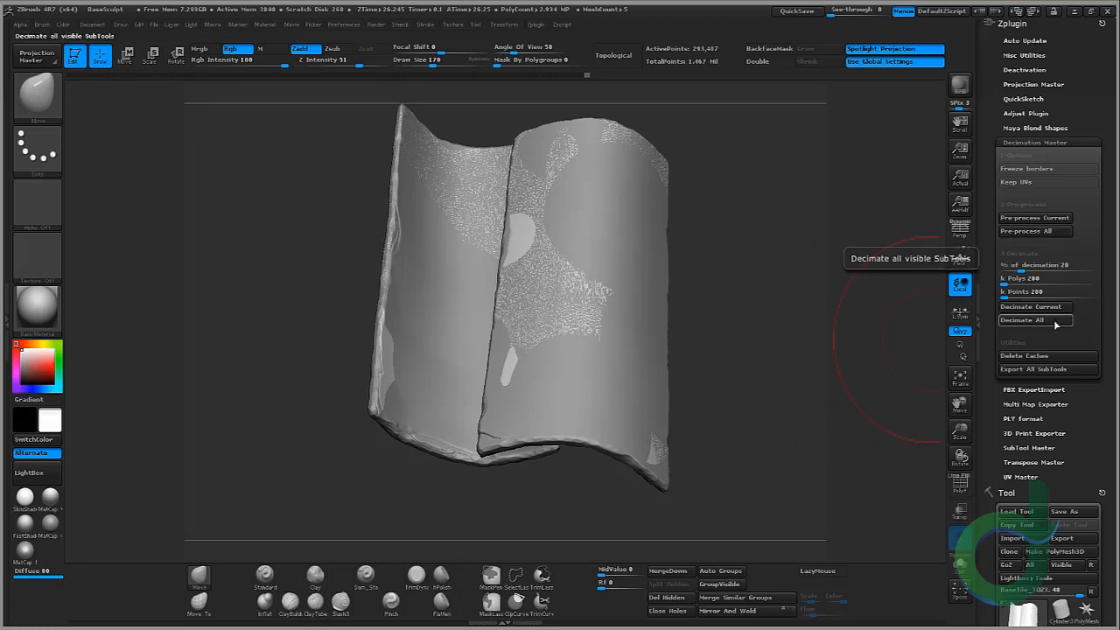
left_click(1021, 320)
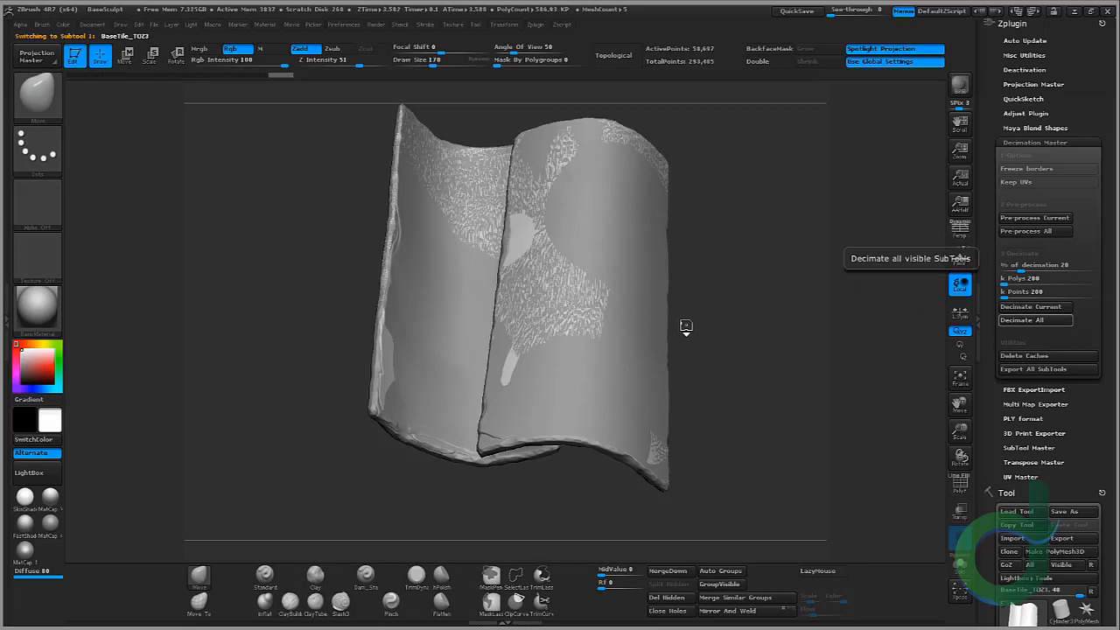
Step: Repeat the pre-process and Decimate All pass on all visible tile subtools at 20 percent
left_click_drag(747, 283, 755, 301)
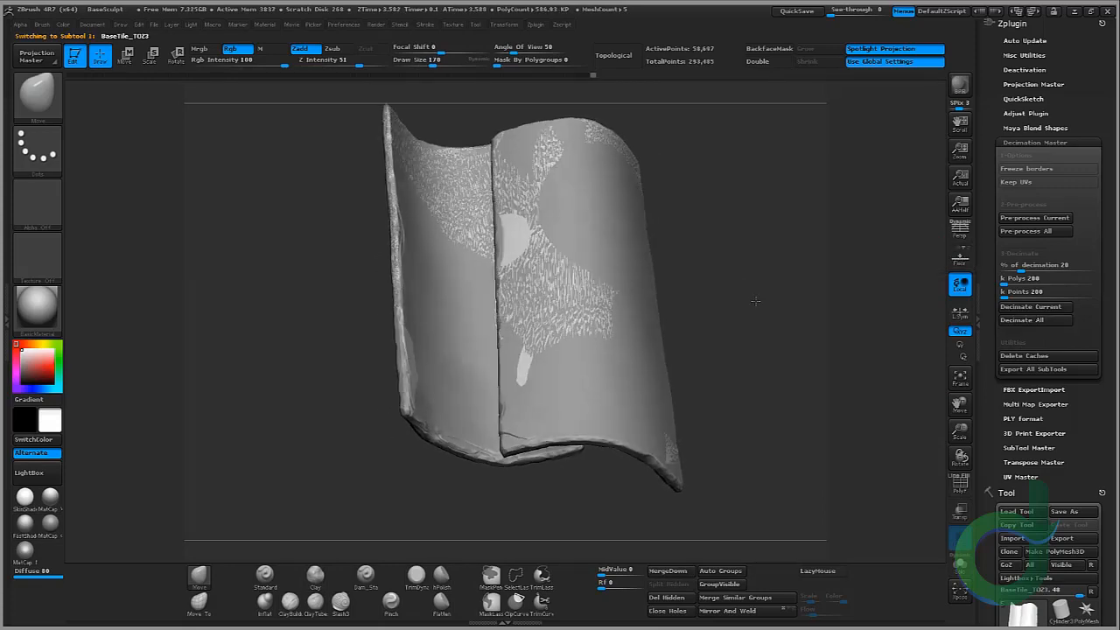
left_click_drag(745, 233, 773, 252)
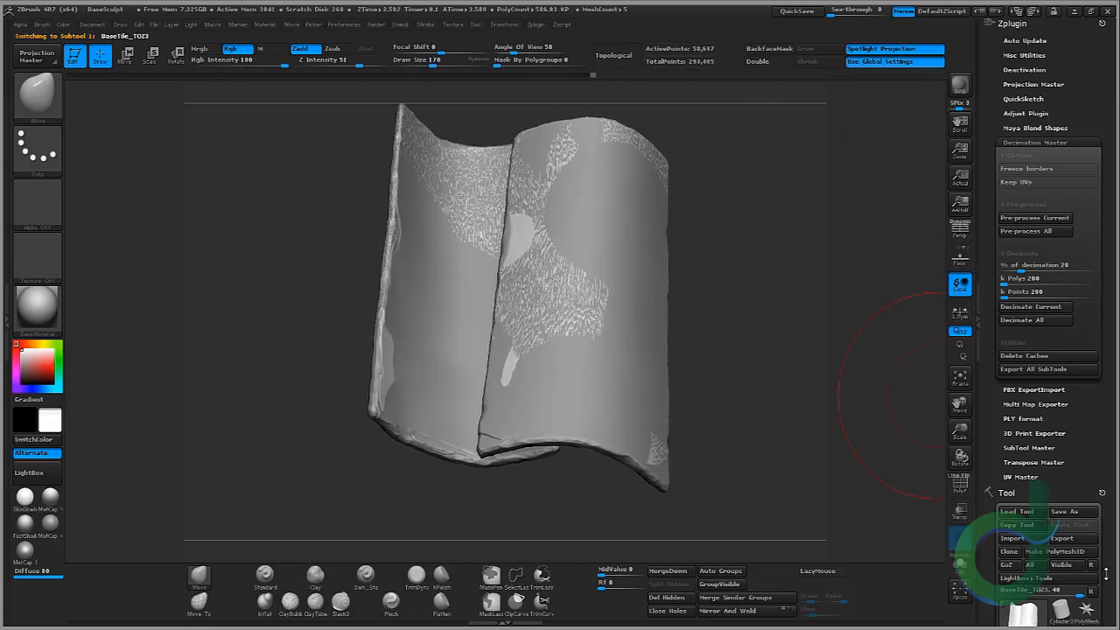
left_click_drag(1108, 549, 1107, 303)
left_click(1091, 460)
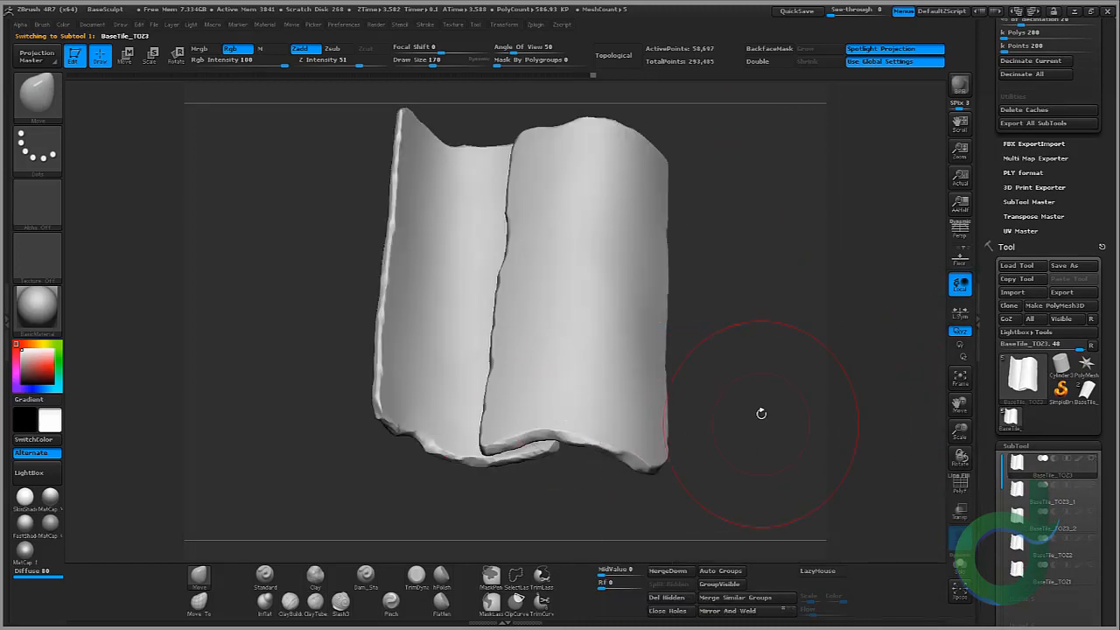
mouse_move(755, 413)
left_mouse_down()
mouse_move(710, 422)
mouse_move(775, 420)
left_mouse_up()
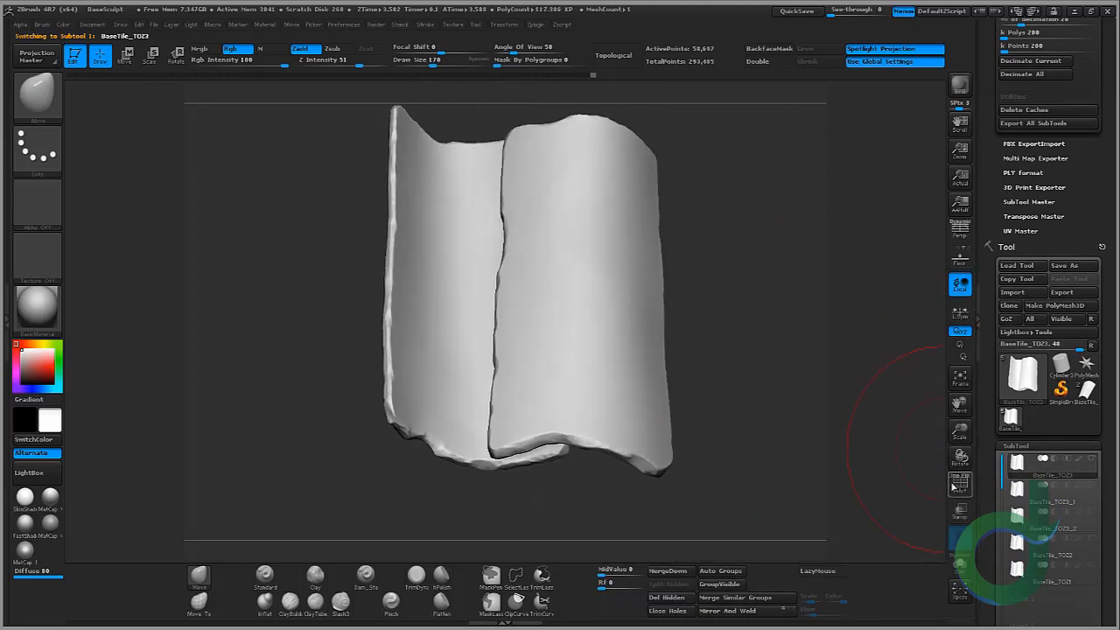
left_click(960, 484)
left_click(960, 483)
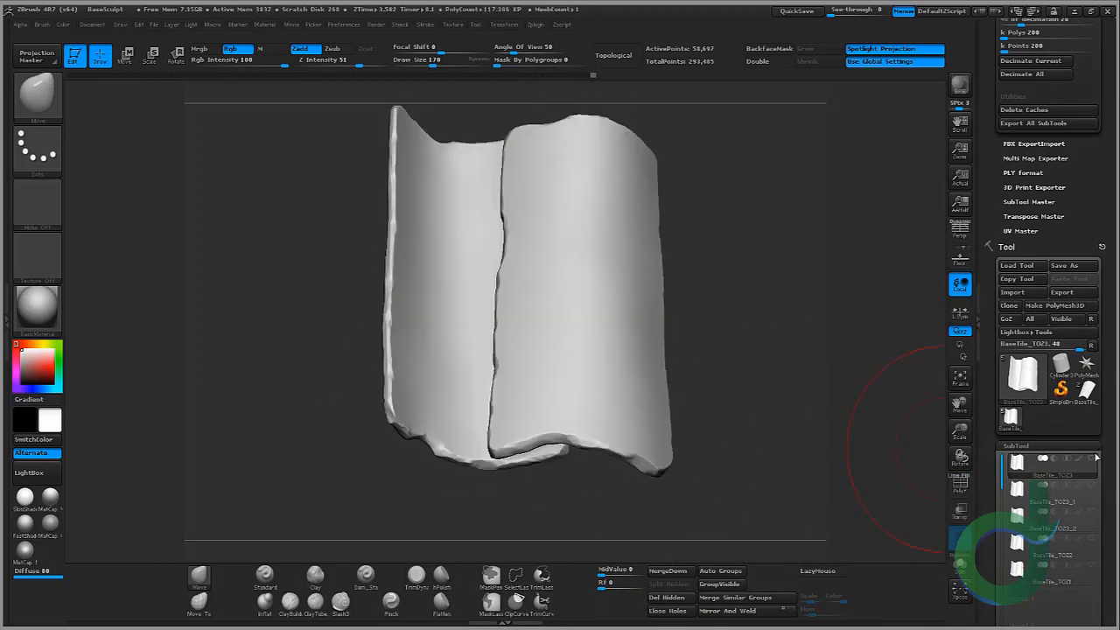
left_click(1091, 458)
left_click_drag(1102, 413, 1102, 542)
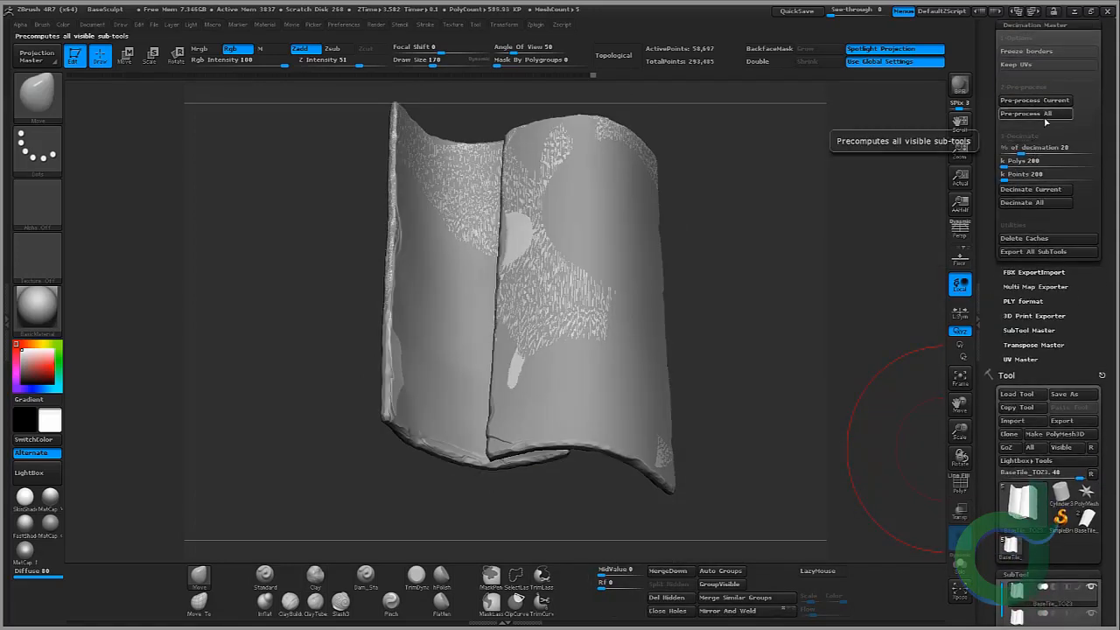
left_click(1041, 115)
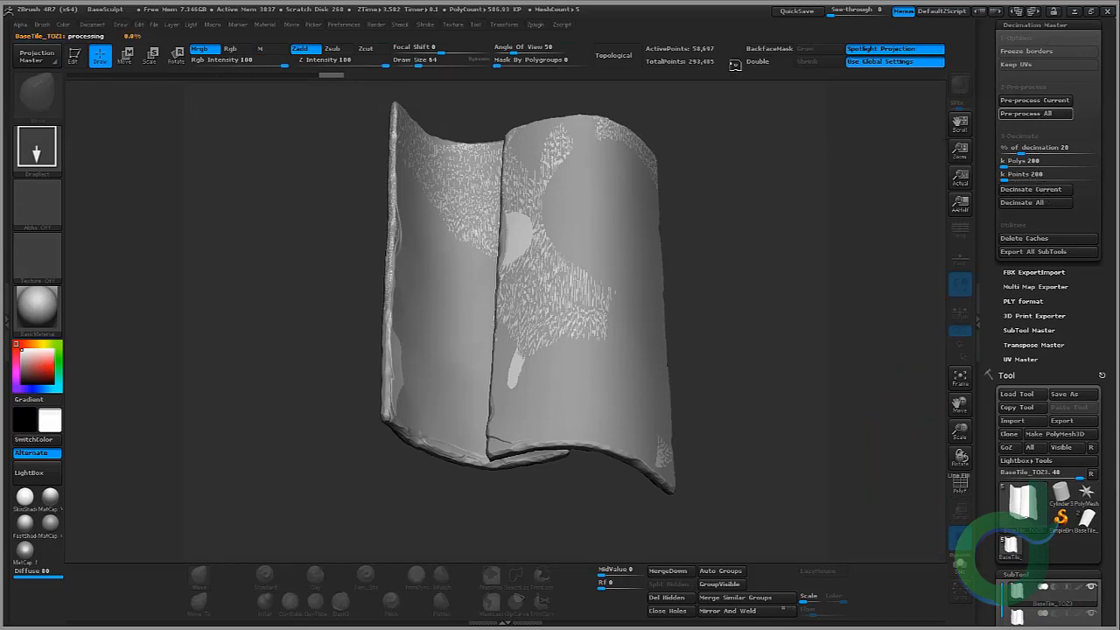
left_click(1038, 203)
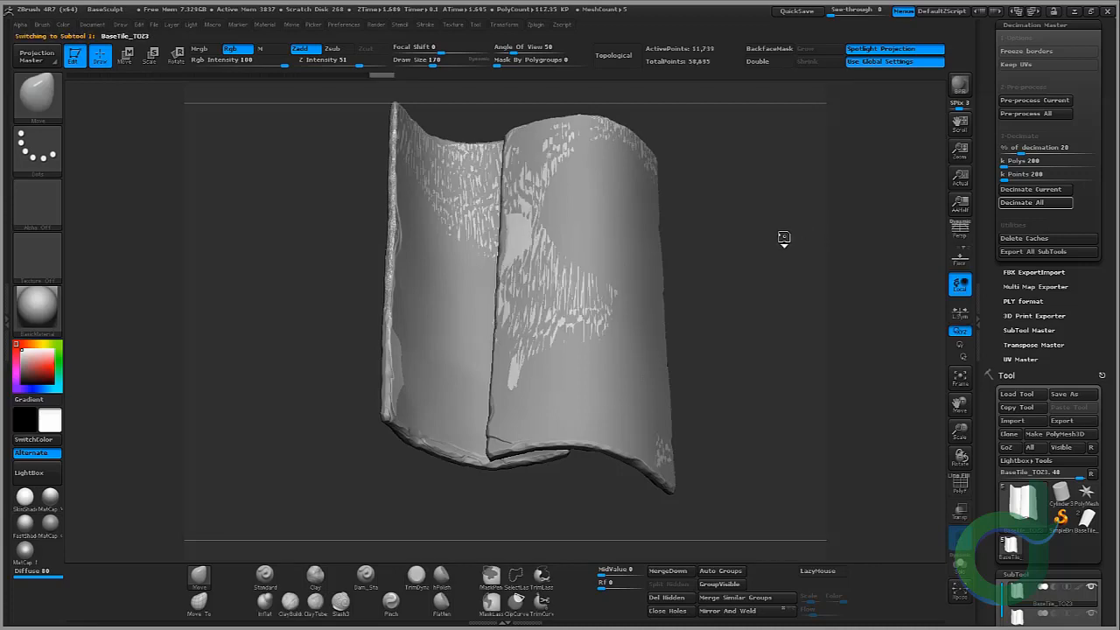
Step: Orbit and zoom in to examine the decimated tile's damaged edges up close
mouse_move(733, 229)
left_mouse_down()
mouse_move(771, 234)
mouse_move(730, 241)
left_mouse_up()
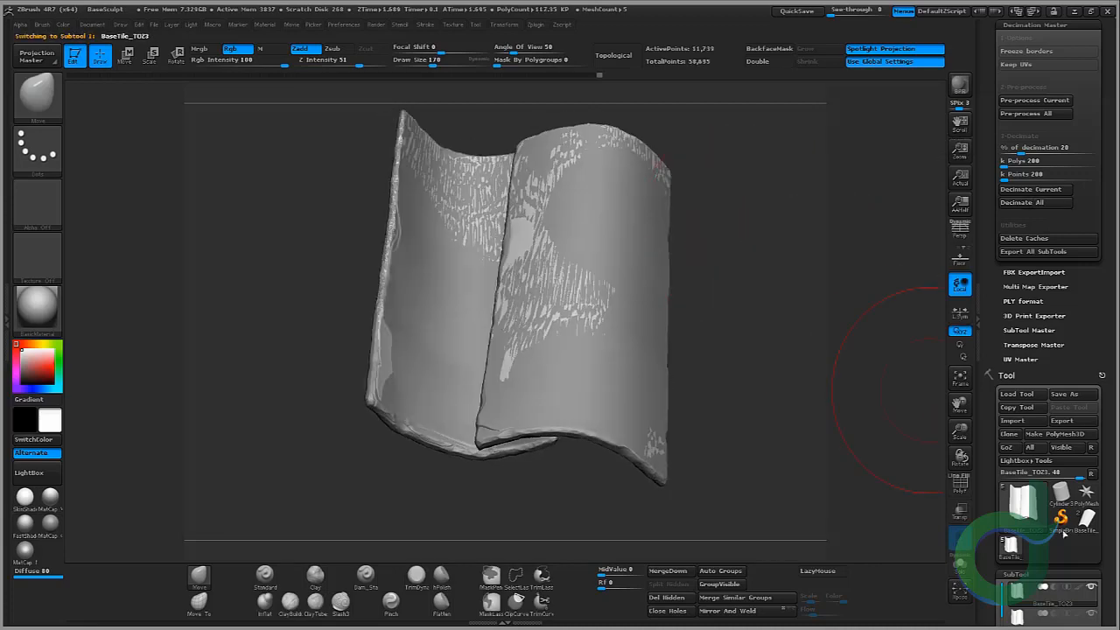
left_click_drag(1102, 534, 1103, 475)
left_click(1093, 529)
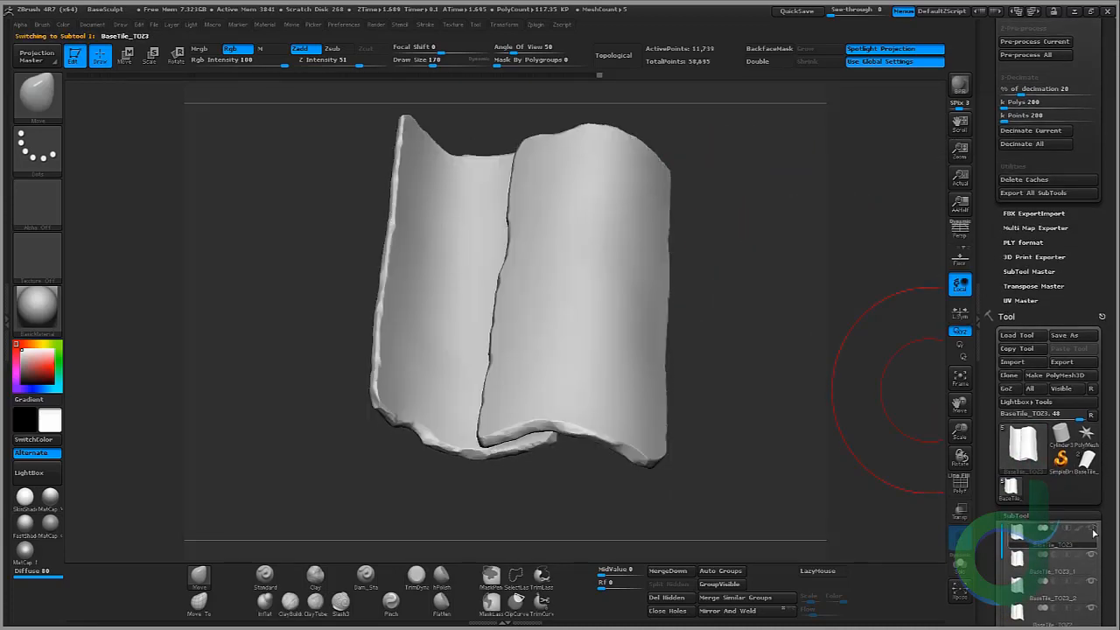
mouse_move(781, 378)
left_mouse_down()
mouse_move(744, 417)
mouse_move(723, 393)
left_mouse_up()
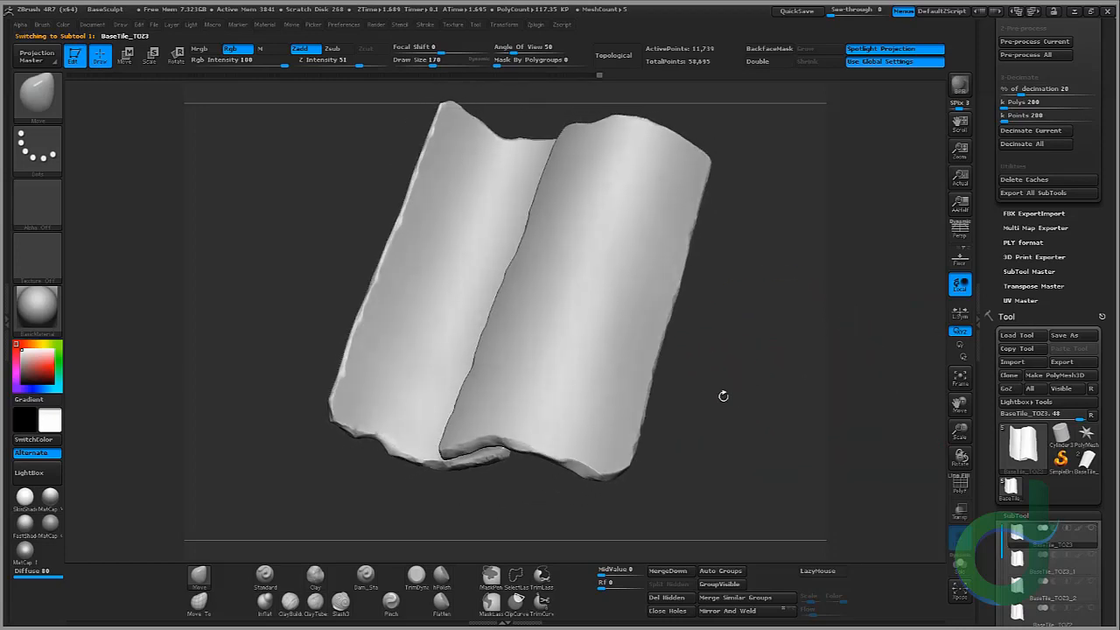
left_click_drag(969, 427, 973, 291)
left_click_drag(606, 445, 646, 426)
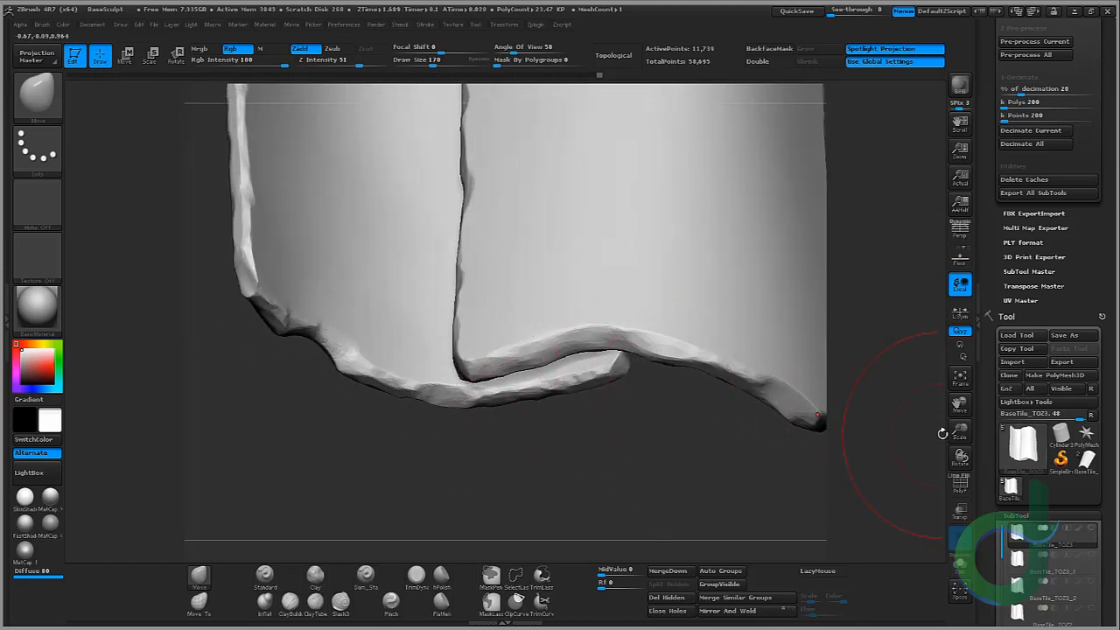
left_click_drag(960, 430, 704, 247)
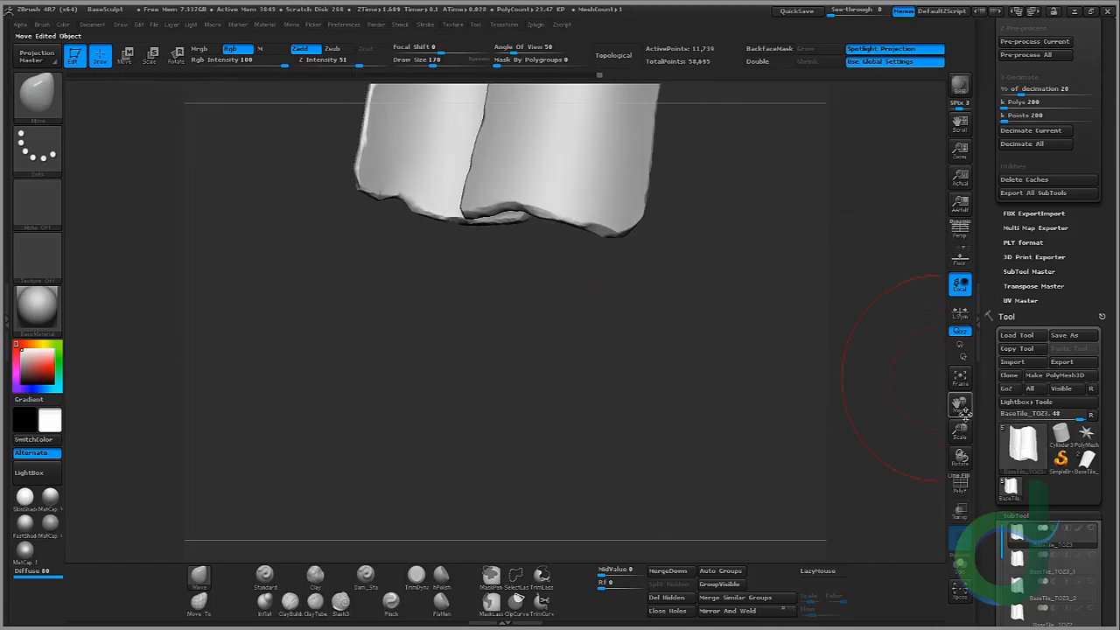
left_click_drag(962, 410, 952, 540)
left_click_drag(762, 373, 901, 416)
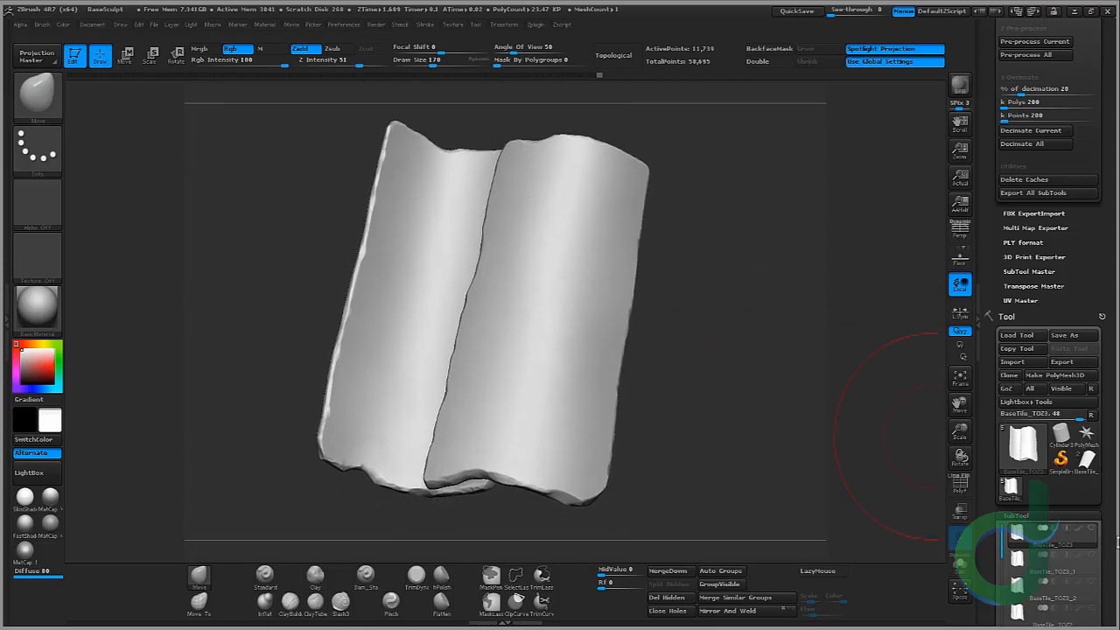
Step: Pre-process and decimate all visible subtools once more at 20 percent, then undo that decimation
left_click(1092, 529)
left_click_drag(1084, 283, 1083, 337)
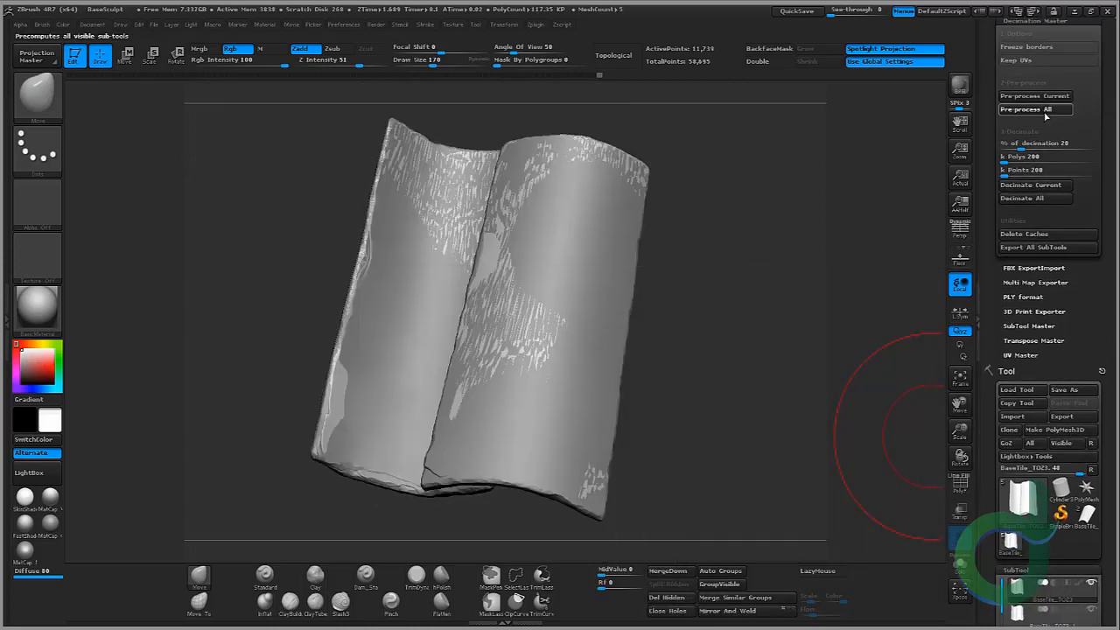
left_click(1044, 111)
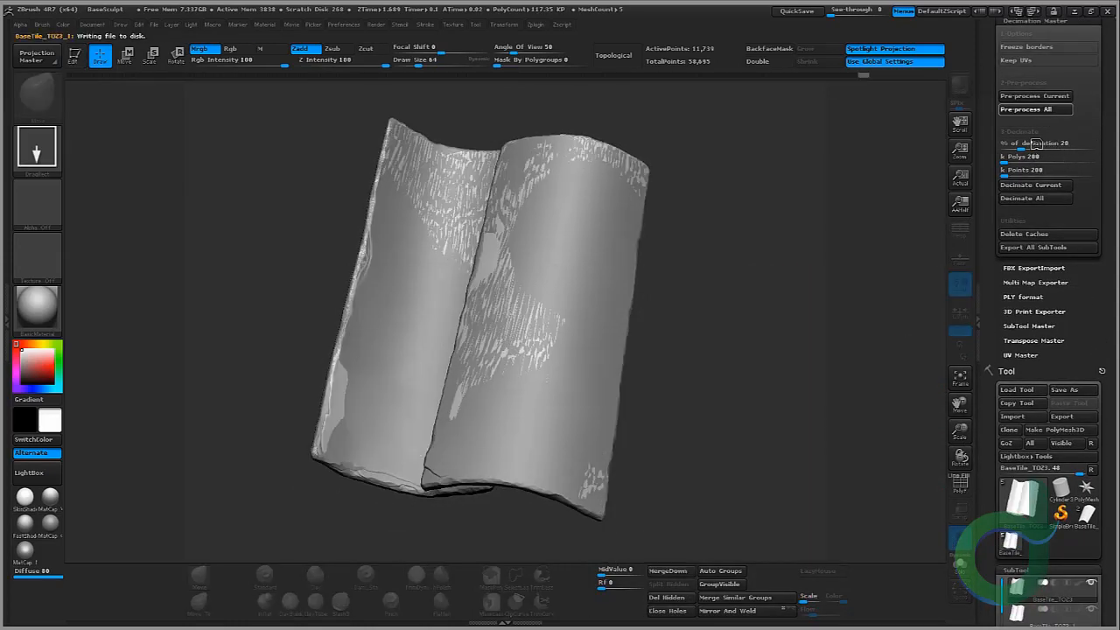
left_click(1038, 198)
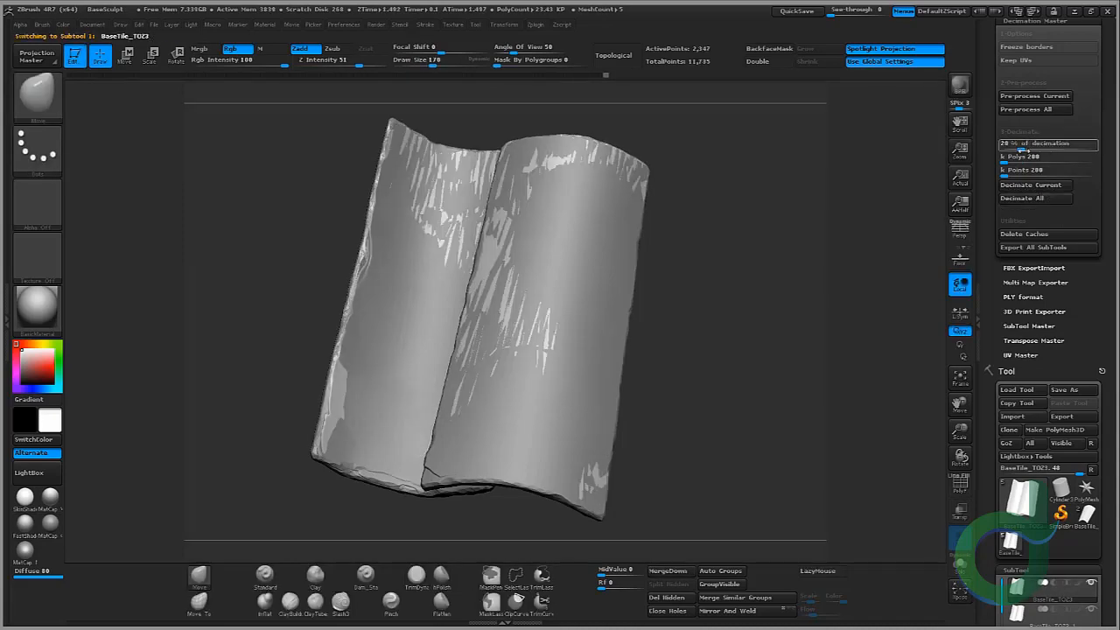
left_click(1094, 582)
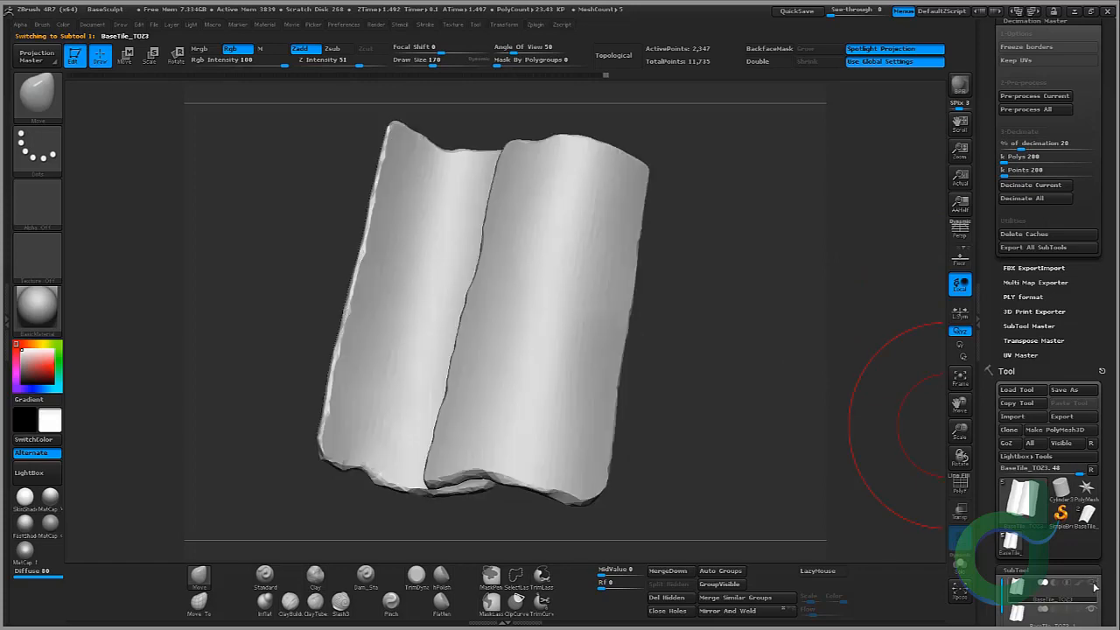
mouse_move(754, 452)
left_mouse_down()
mouse_move(761, 421)
mouse_move(831, 451)
left_mouse_up()
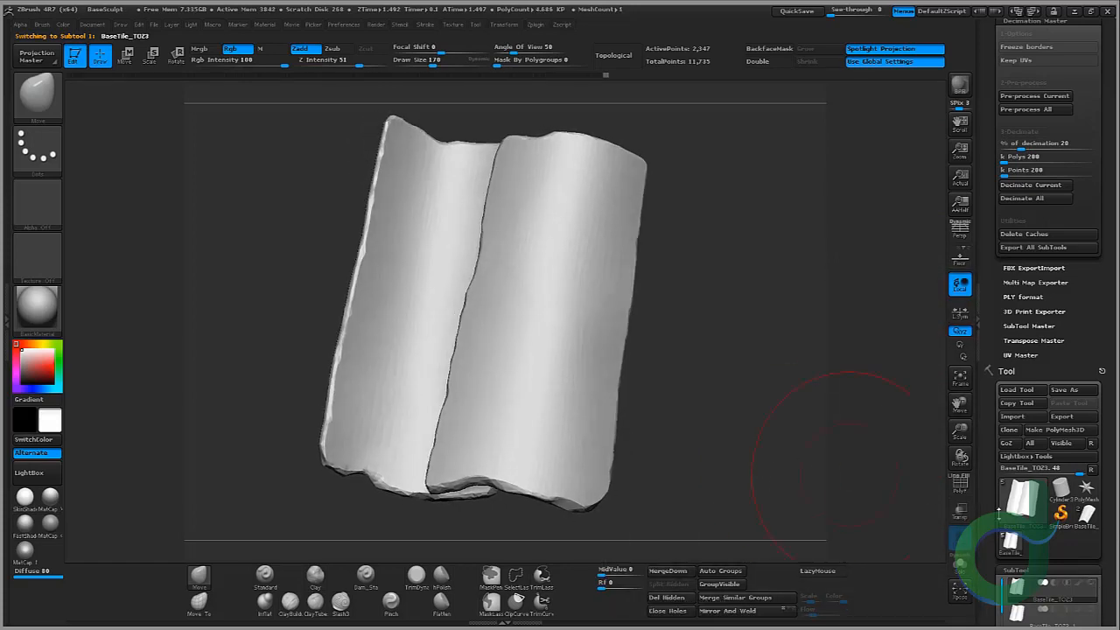
key("ctrl+z")
Step: Set the decimation percentage to 50 and decimate all visible subtools
left_click(1092, 583)
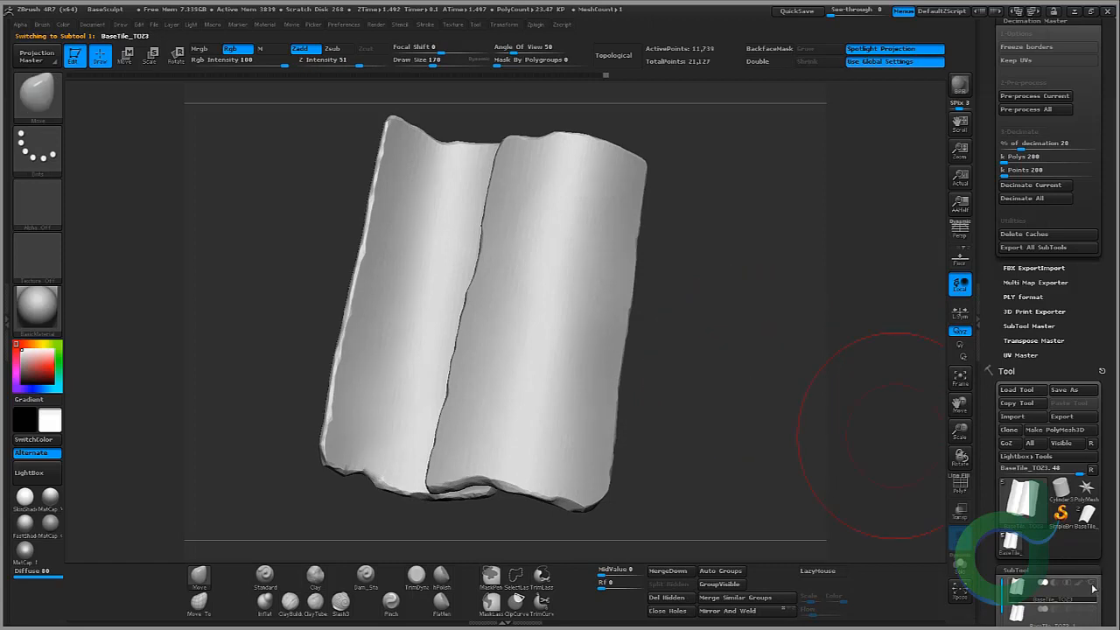
left_click(1037, 145)
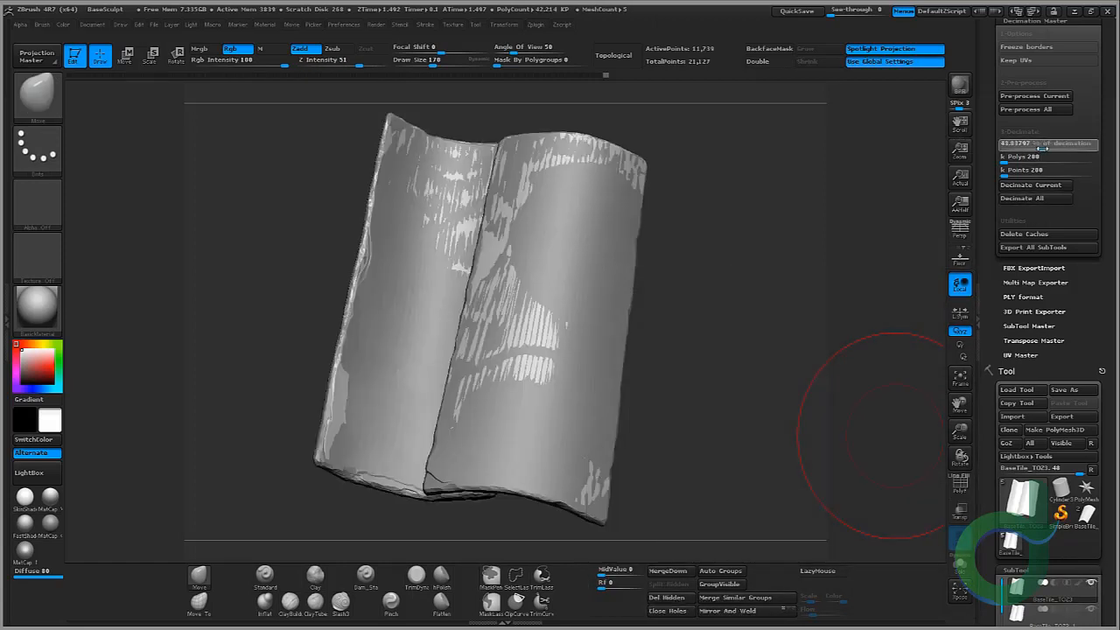
left_click_drag(1047, 150, 1049, 147)
left_click(1032, 198)
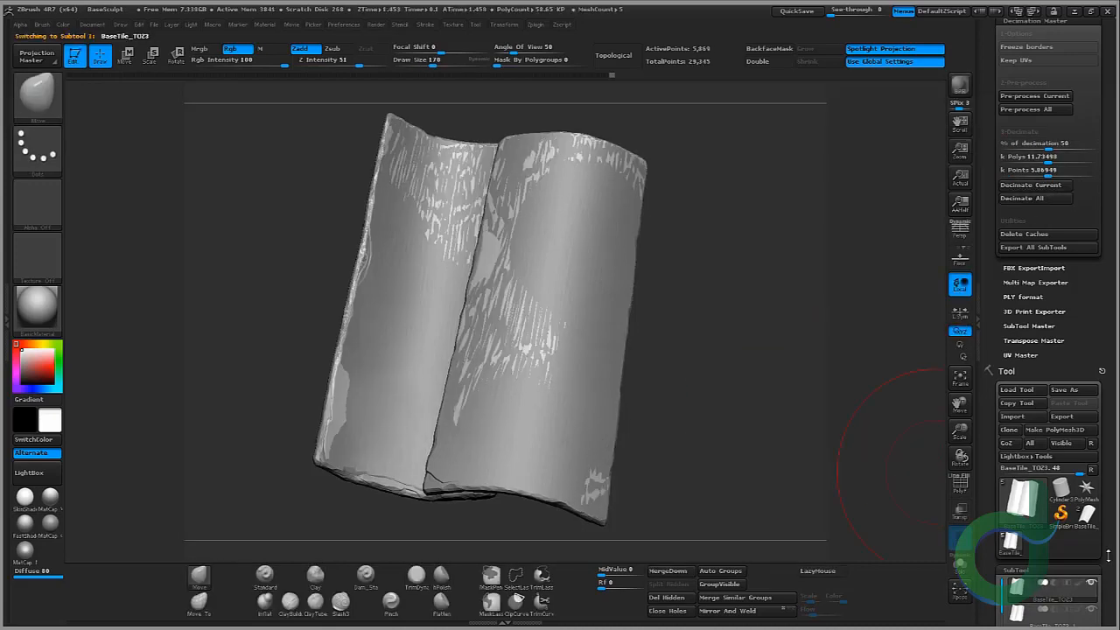
Step: Switch through the tile subtools and orbit the view to inspect each decimated variation
left_click_drag(1108, 555, 1109, 303)
left_click(1092, 333)
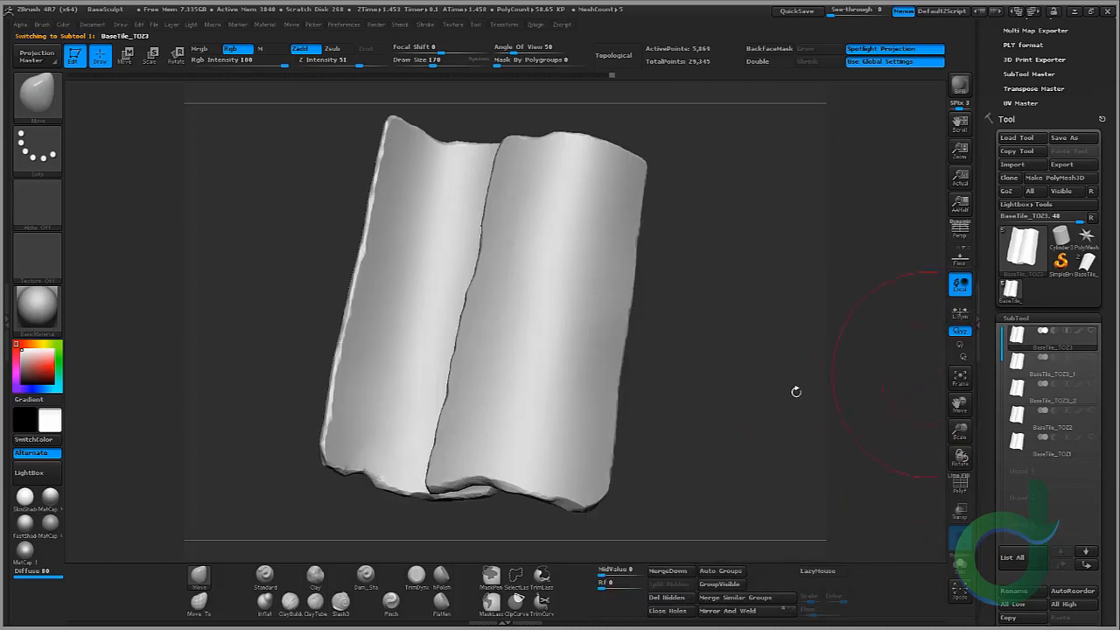
left_click_drag(776, 396, 804, 377)
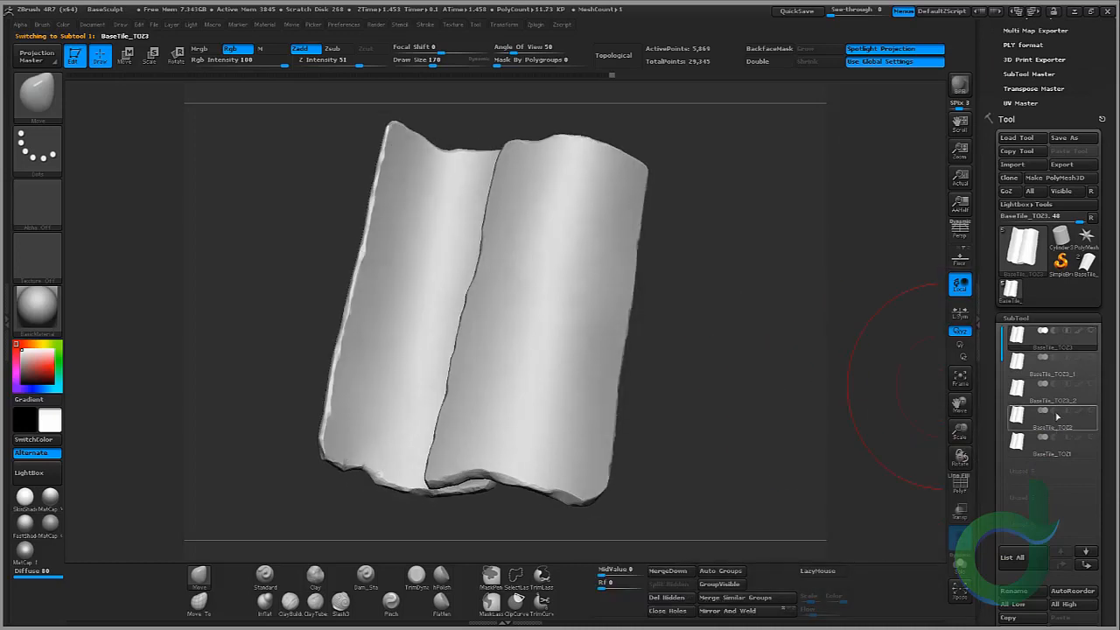
left_click(1043, 371)
left_click(1018, 386)
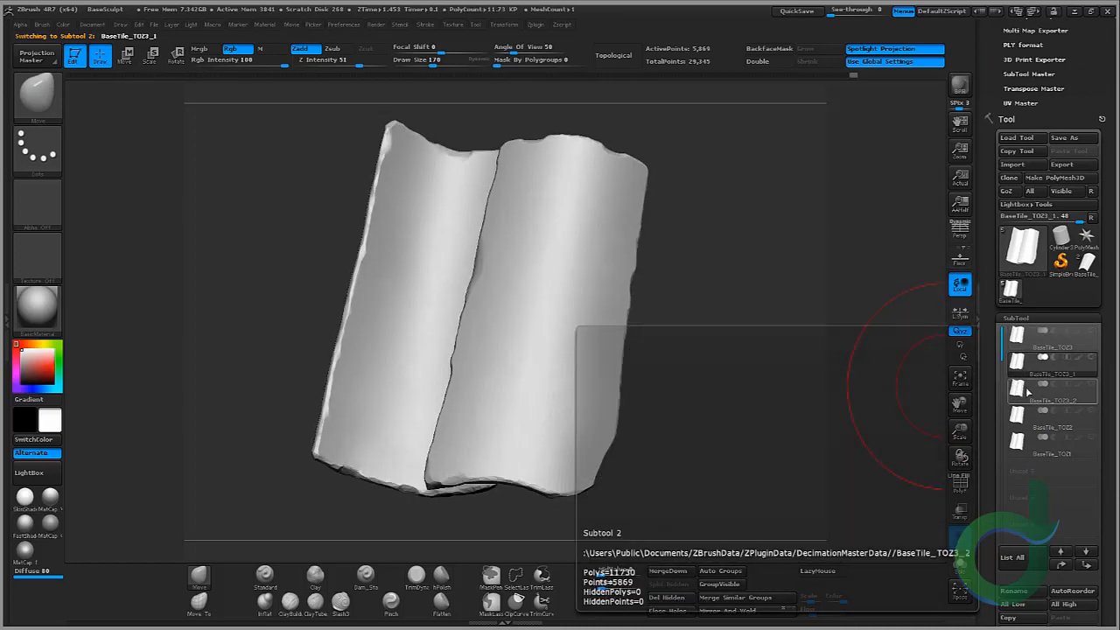
left_click_drag(707, 439, 715, 404)
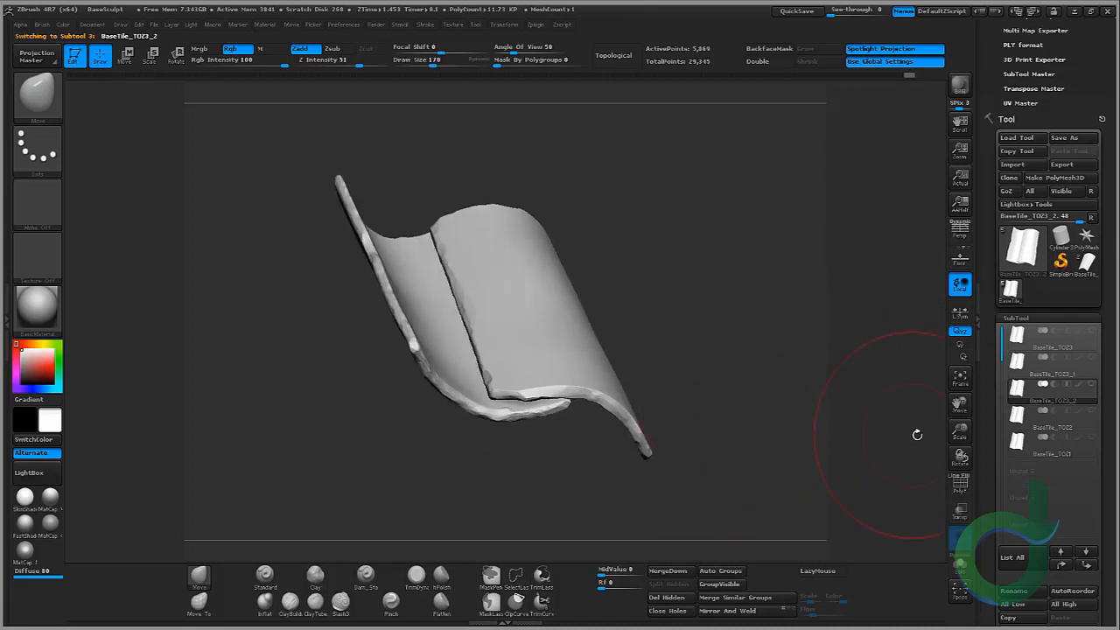
left_click_drag(960, 431, 992, 429)
left_click_drag(778, 341, 513, 445)
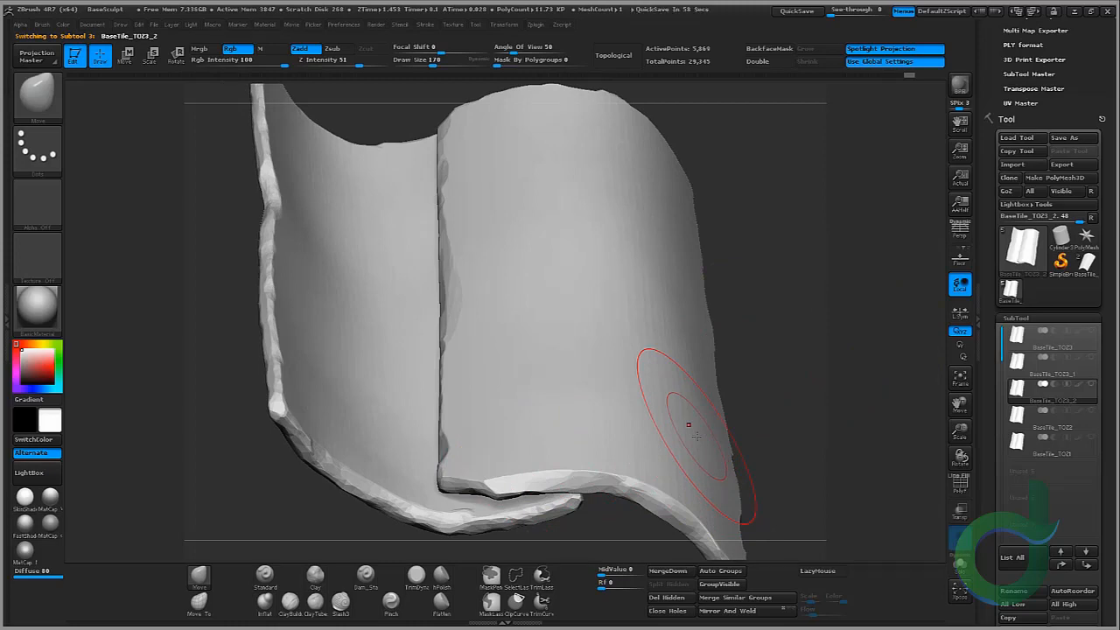
left_click(1013, 426)
left_click_drag(845, 352, 674, 394)
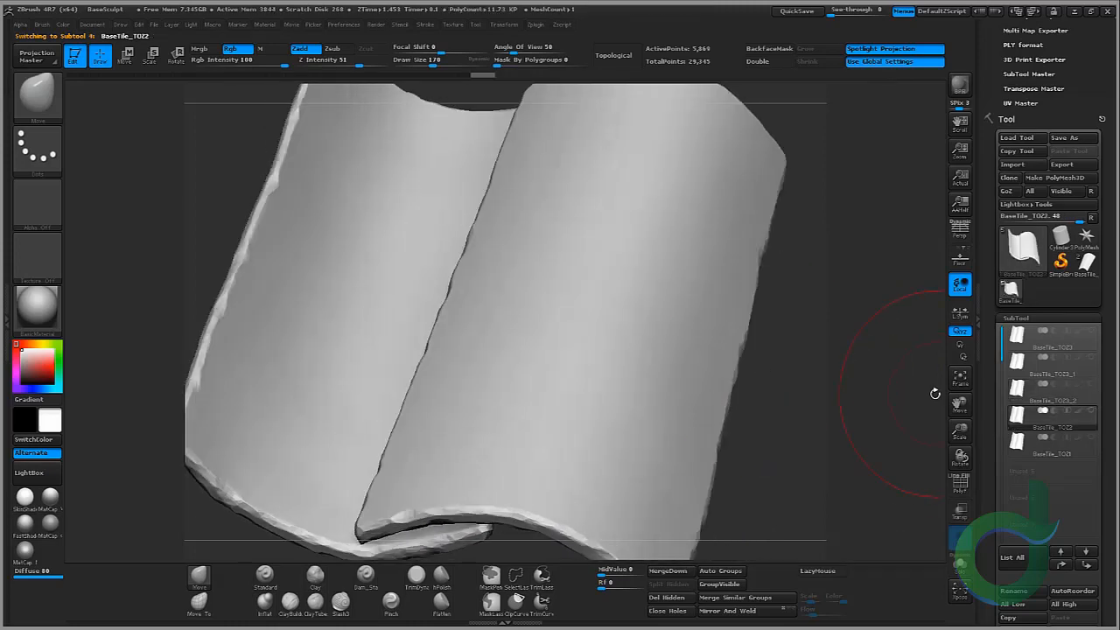
left_click_drag(964, 431, 961, 422)
left_click_drag(743, 367, 931, 450)
left_click(1019, 442)
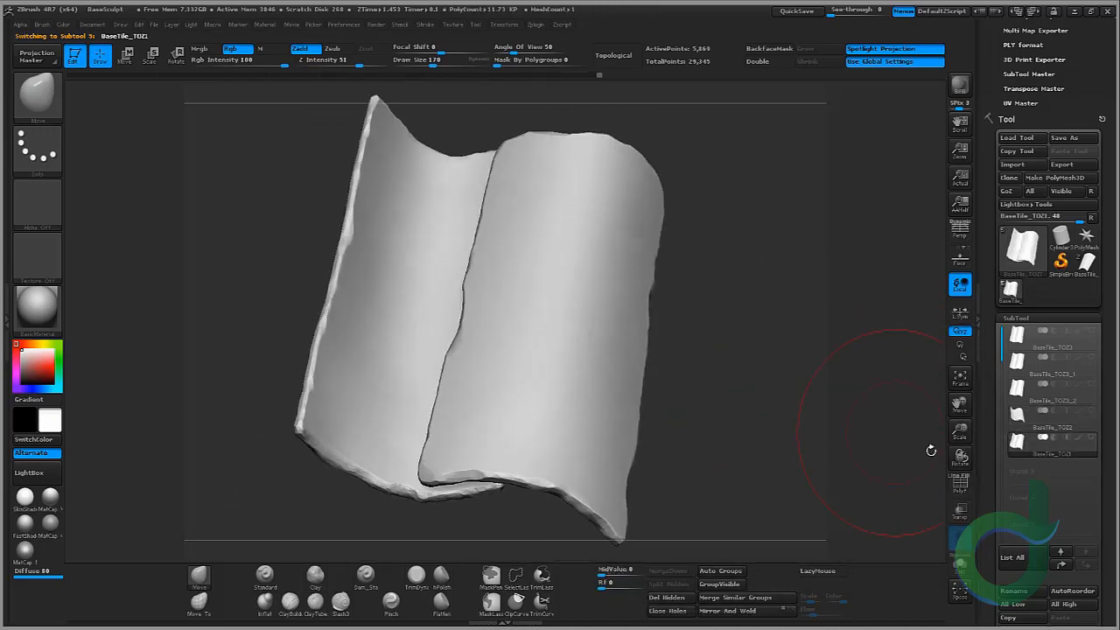
Step: Switch the active subtool to the third tile variation, BaseTile_TOZ3
left_click(962, 486)
left_click(962, 485)
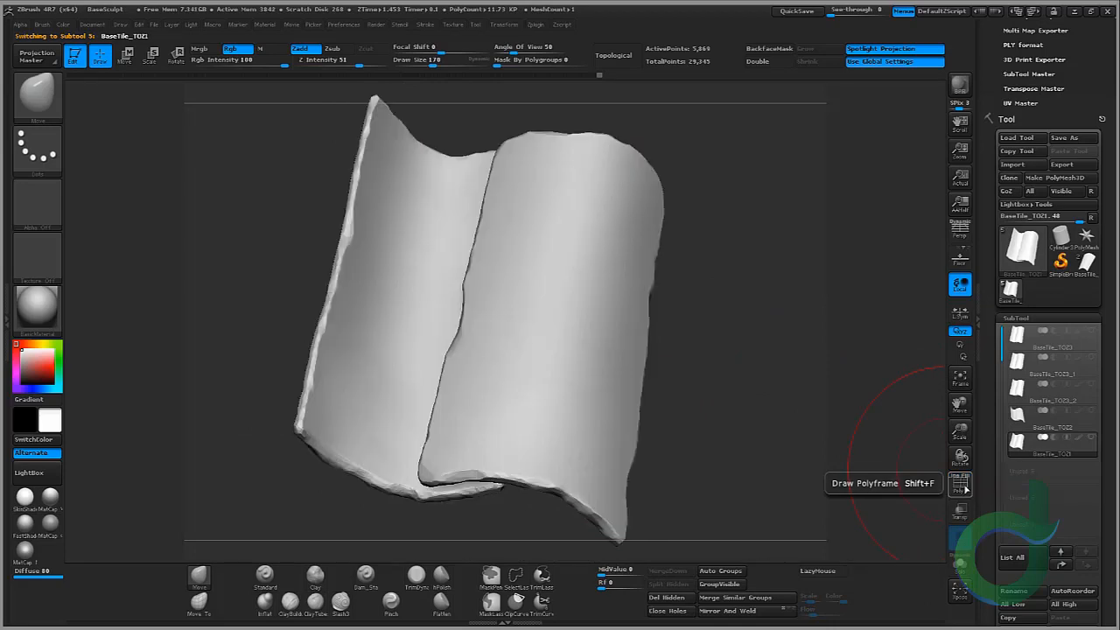
left_click(1025, 342)
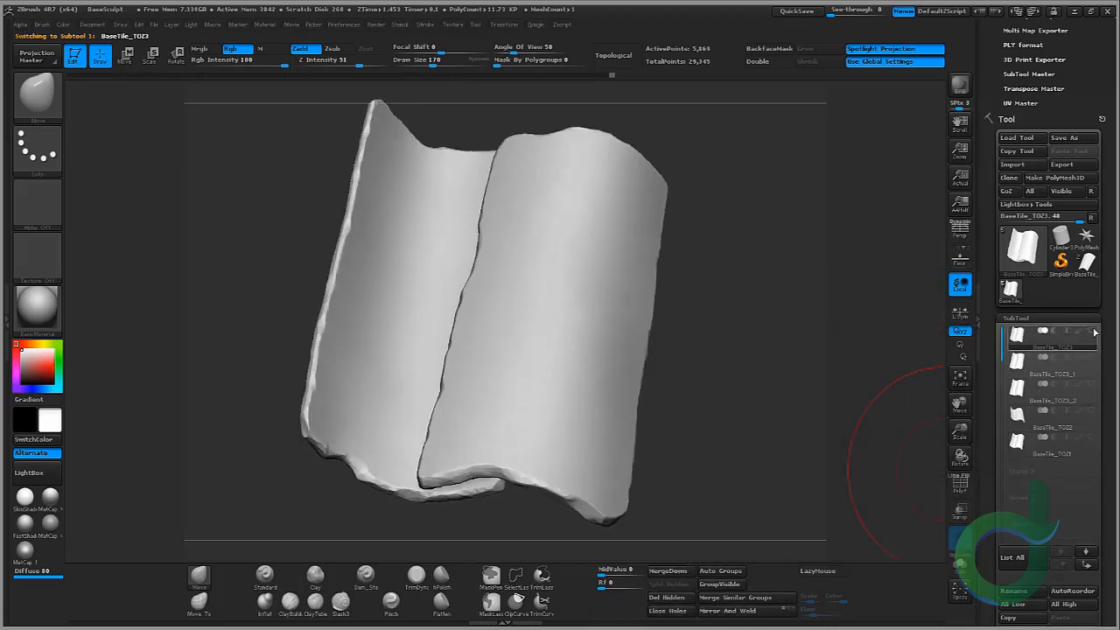
Step: Save the ZBrush project as BaseSculpt_Optimized in the Saves folder
scroll(1085, 409, "up", 5)
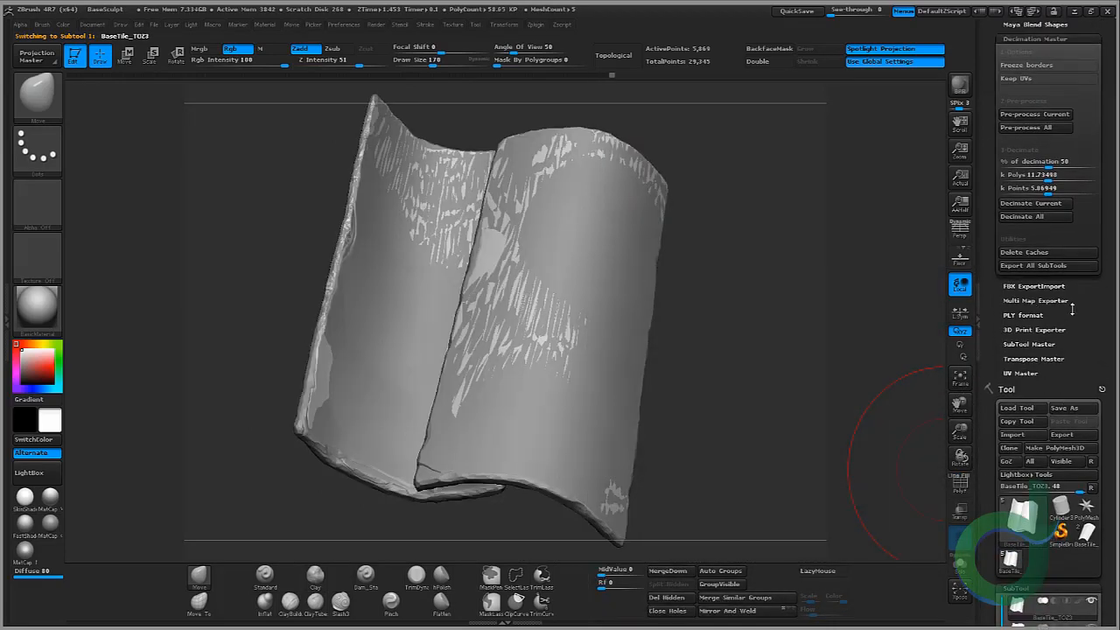
scroll(1071, 308, "up", 2)
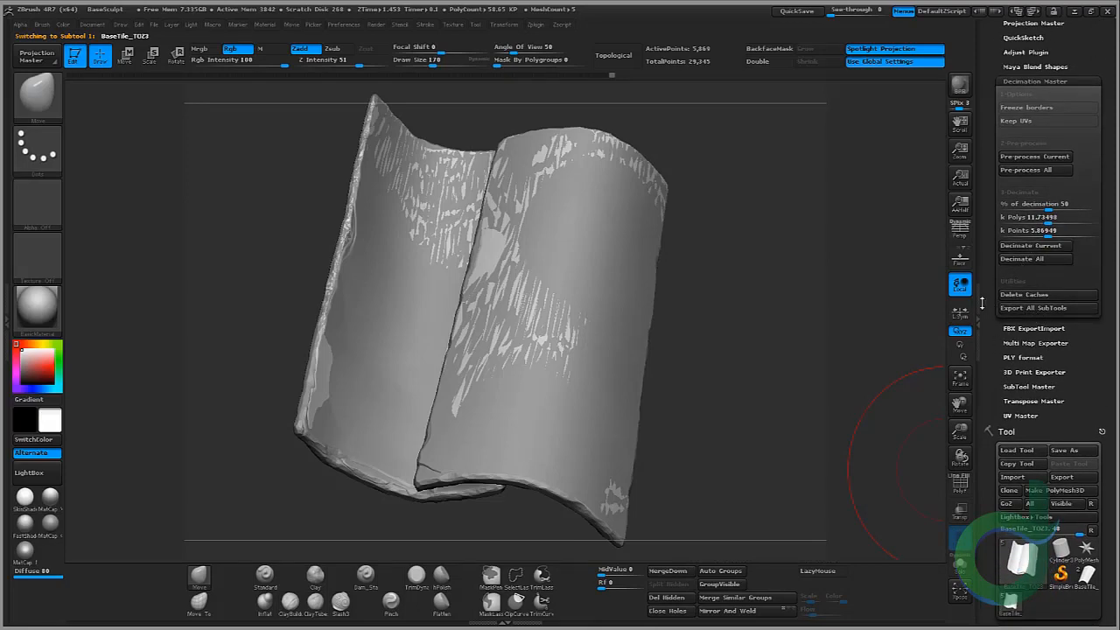
left_click(156, 24)
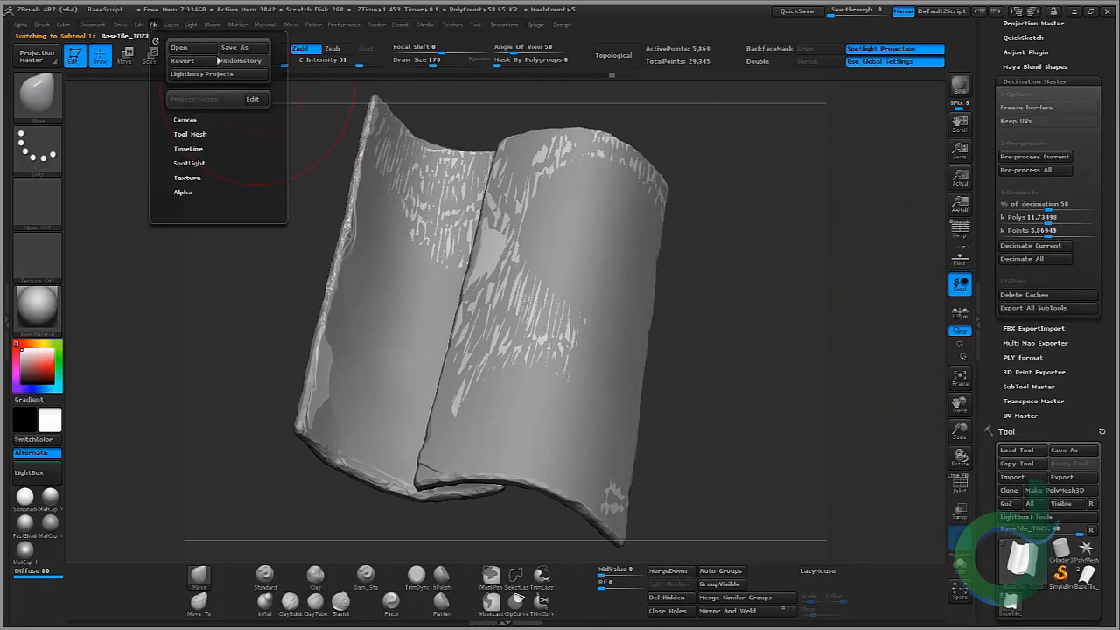
left_click(234, 49)
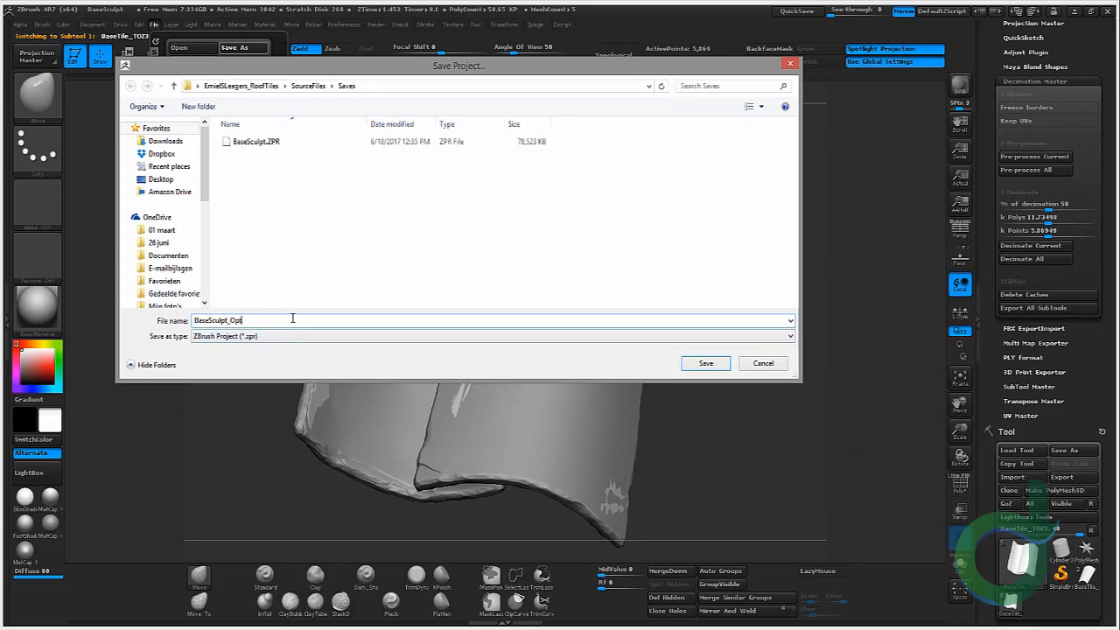
key("Return")
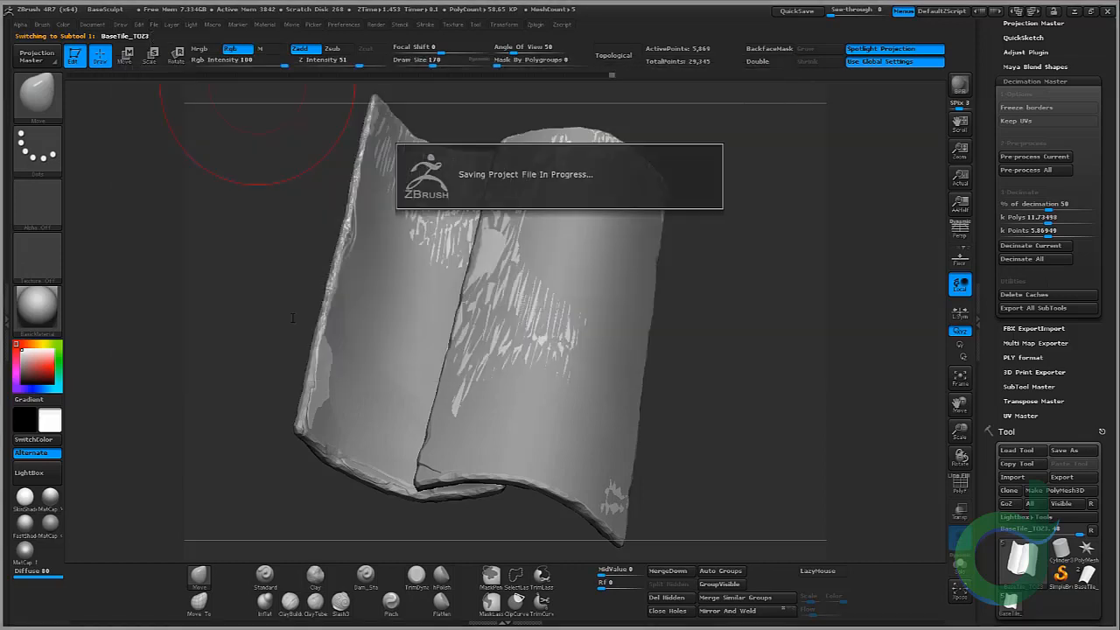
Step: Export all visible subtools to the Exports folder as an OBJ named BaseTile_ToMax
left_click_drag(713, 224, 690, 242)
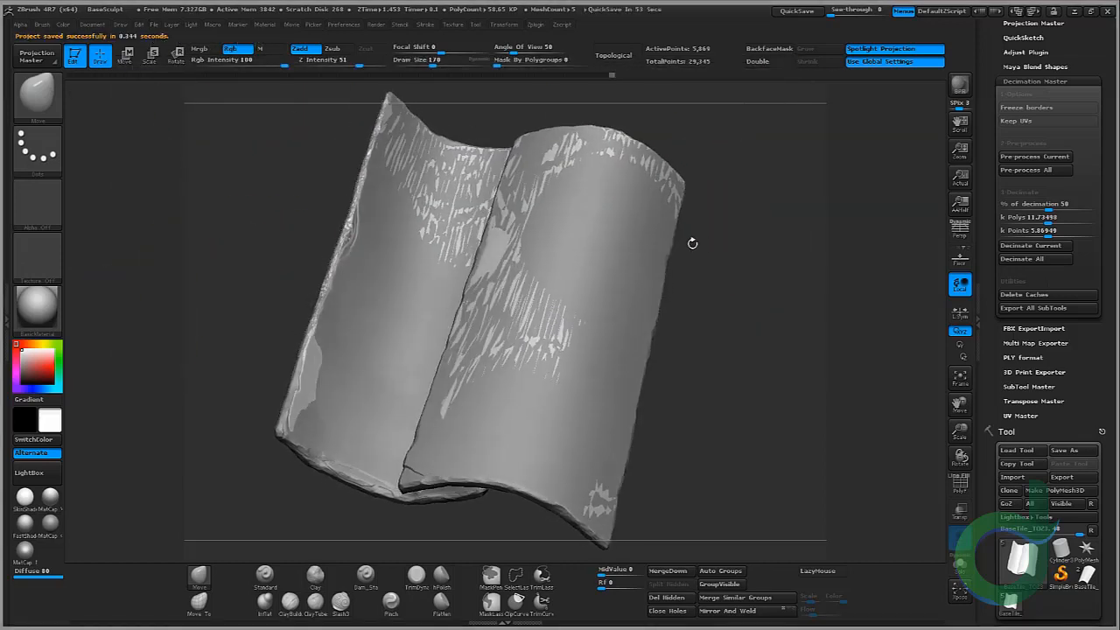
mouse_move(779, 263)
left_mouse_down()
mouse_move(748, 240)
mouse_move(850, 213)
left_mouse_up()
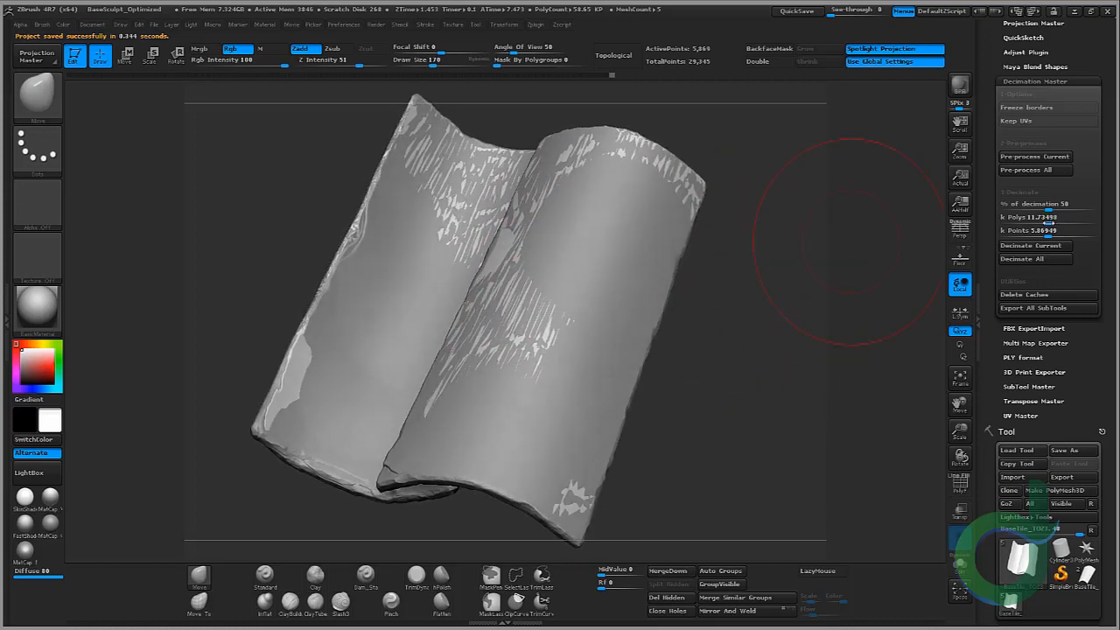
scroll(1110, 295, "down", 1)
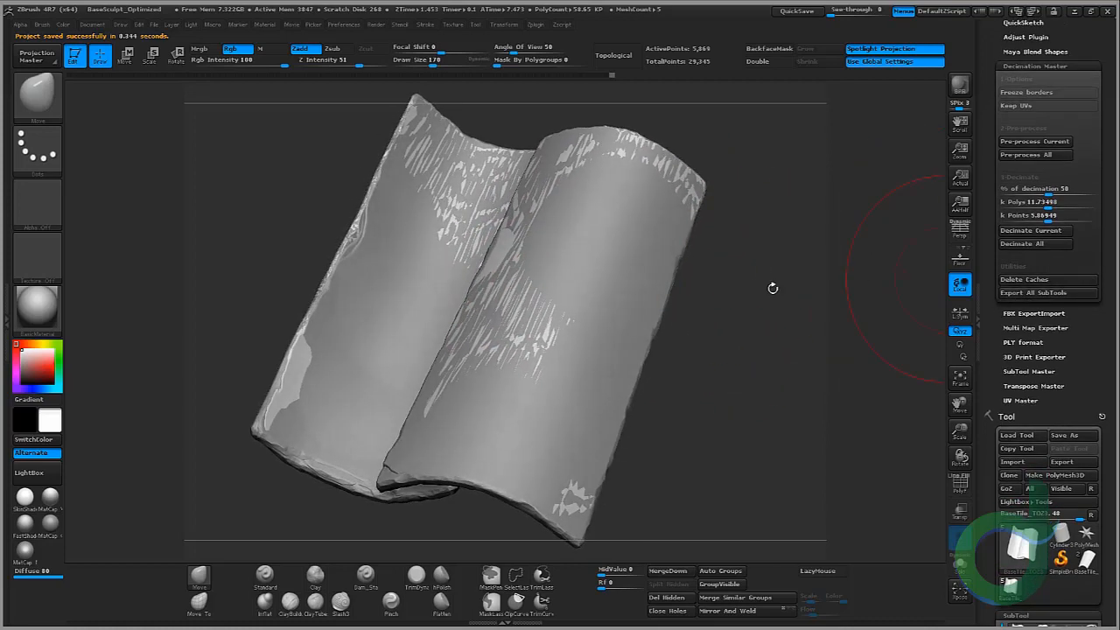
left_click_drag(1101, 392, 1098, 365)
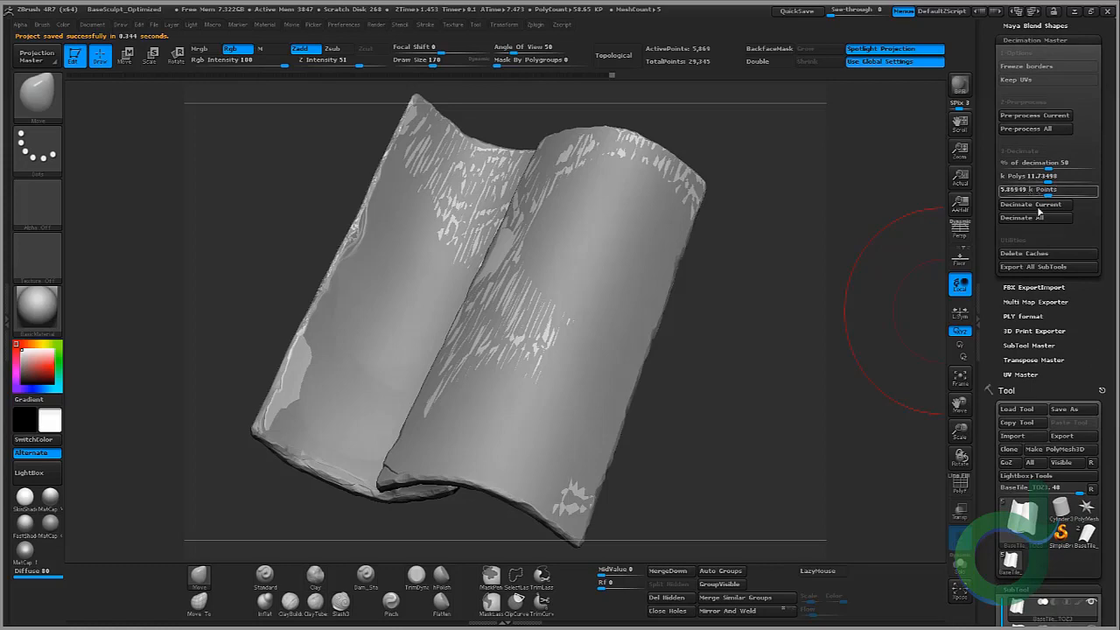
left_click(1049, 267)
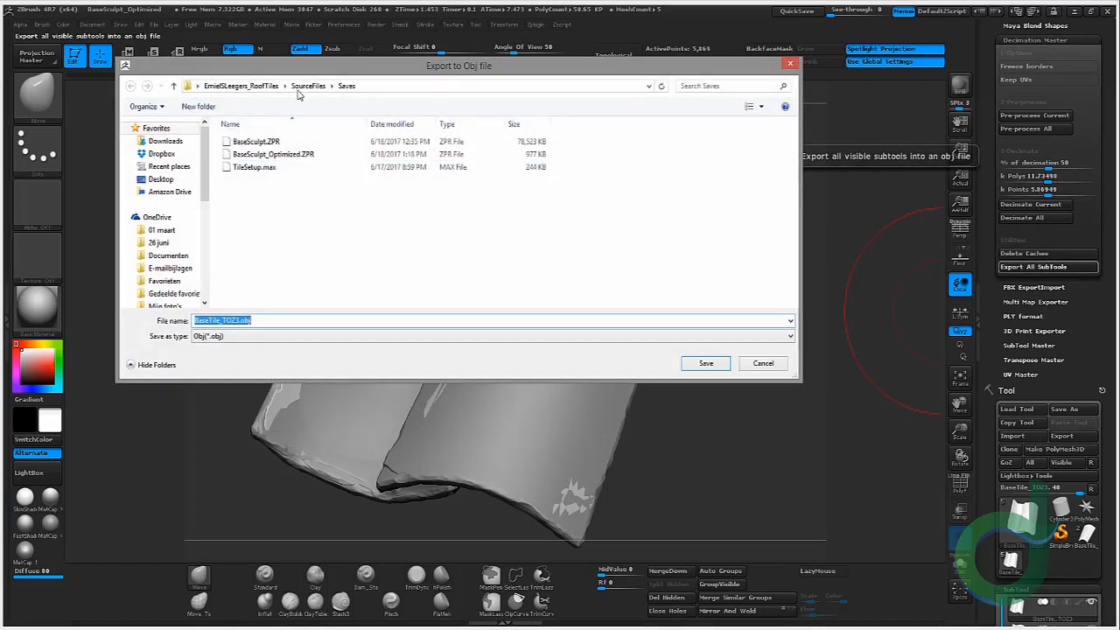
left_click(303, 88)
double_click(267, 142)
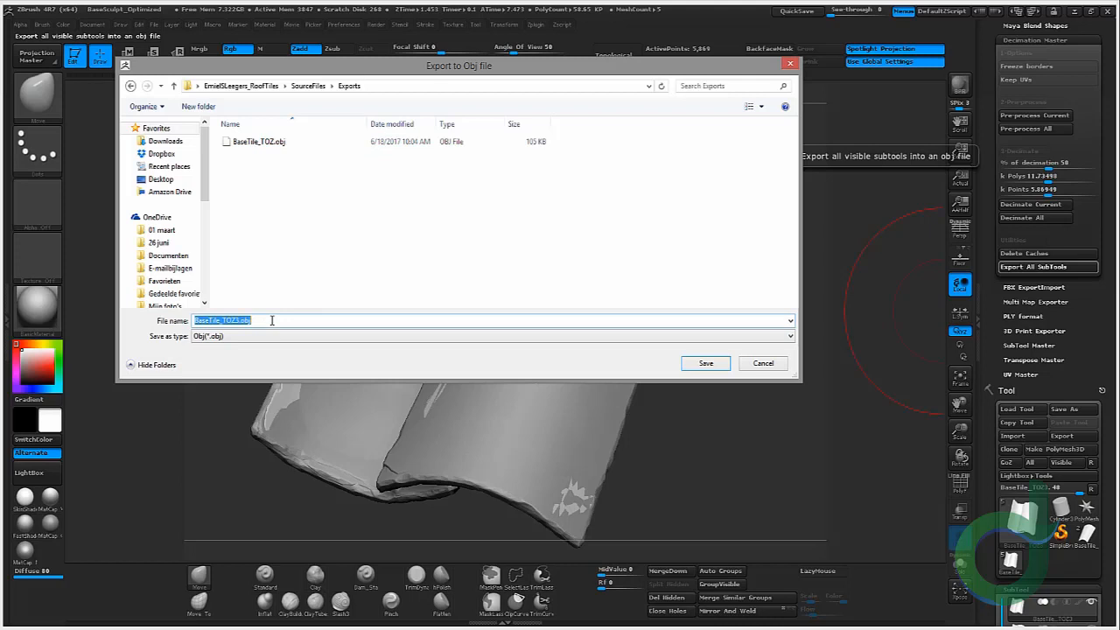
type("BaseTile_")
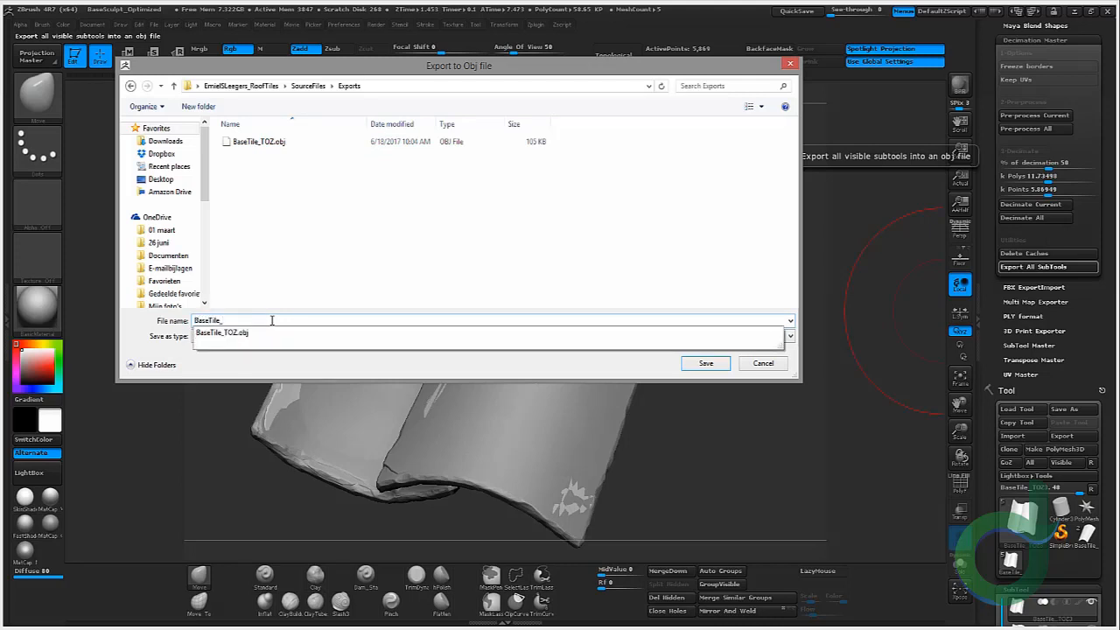
type("ToMa")
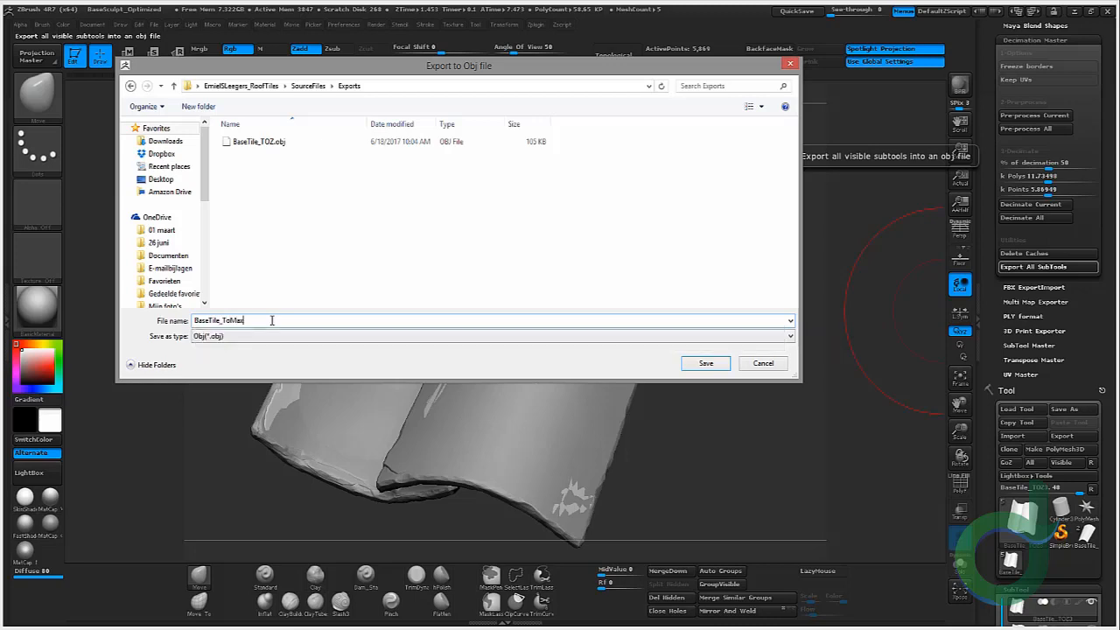
type("x")
key("Return")
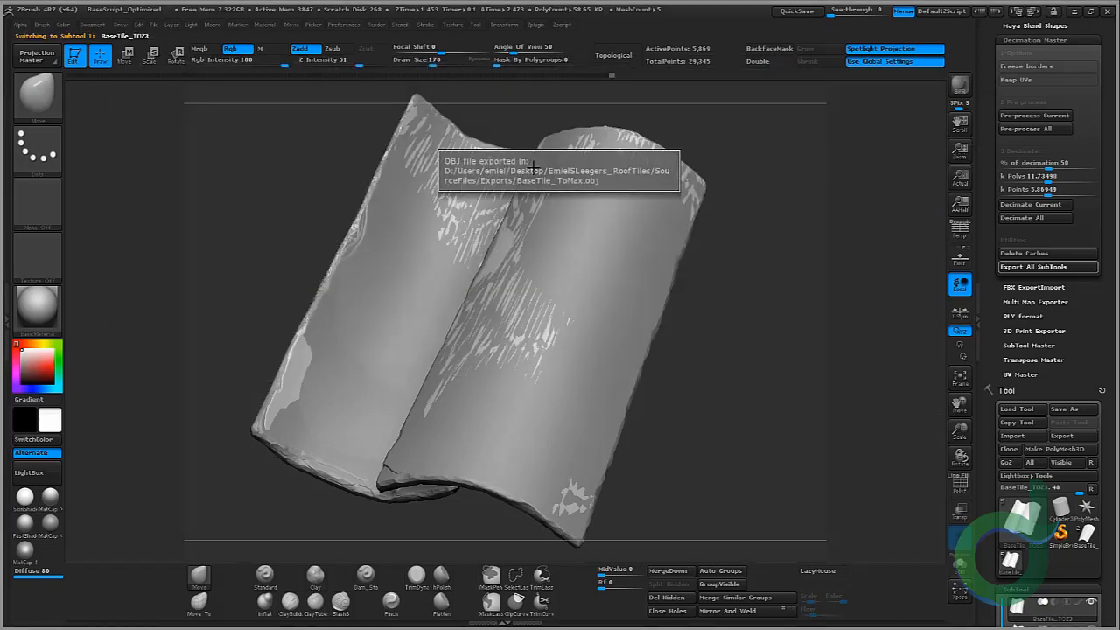
Step: Save the project again, overwriting BaseSculpt_Optimized.ZPR in the Saves folder
left_click_drag(287, 148, 308, 143)
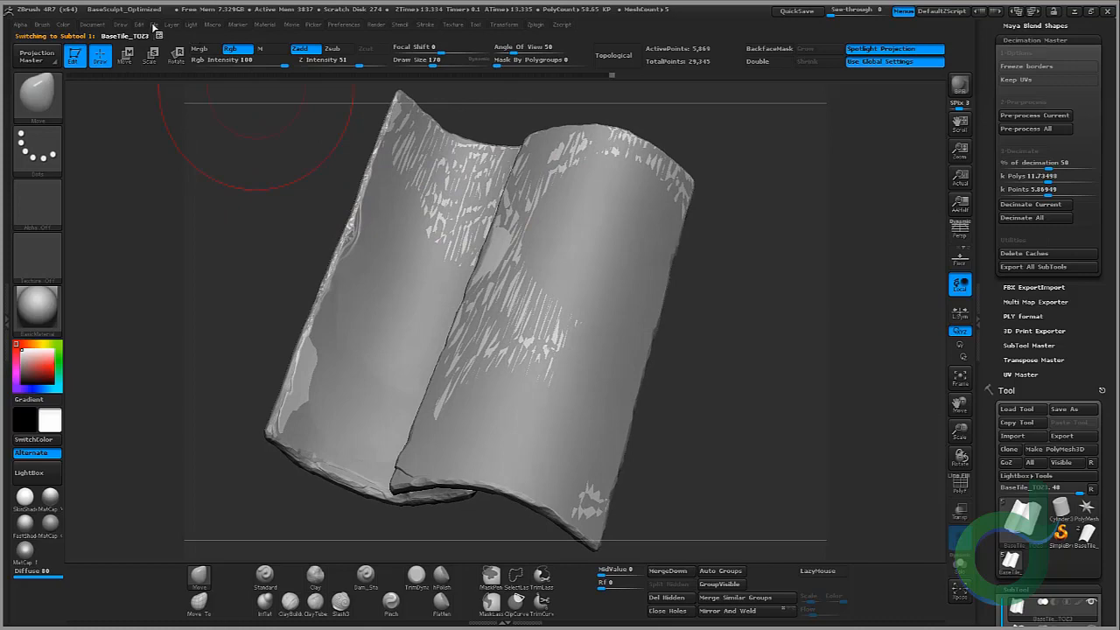
left_click(154, 25)
left_click(233, 48)
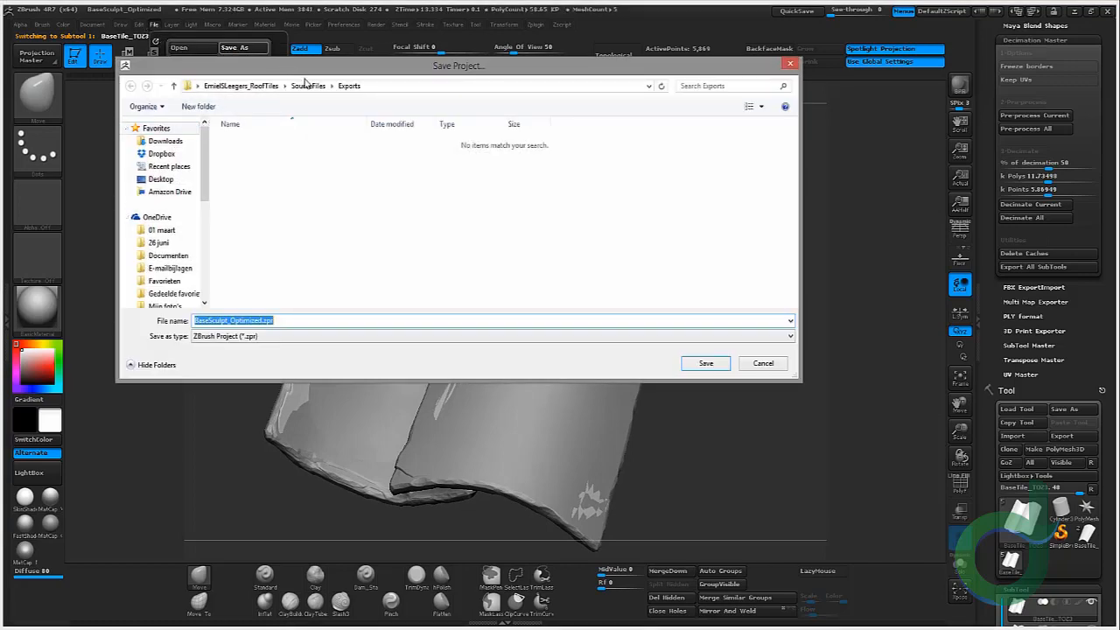
left_click(306, 84)
double_click(257, 166)
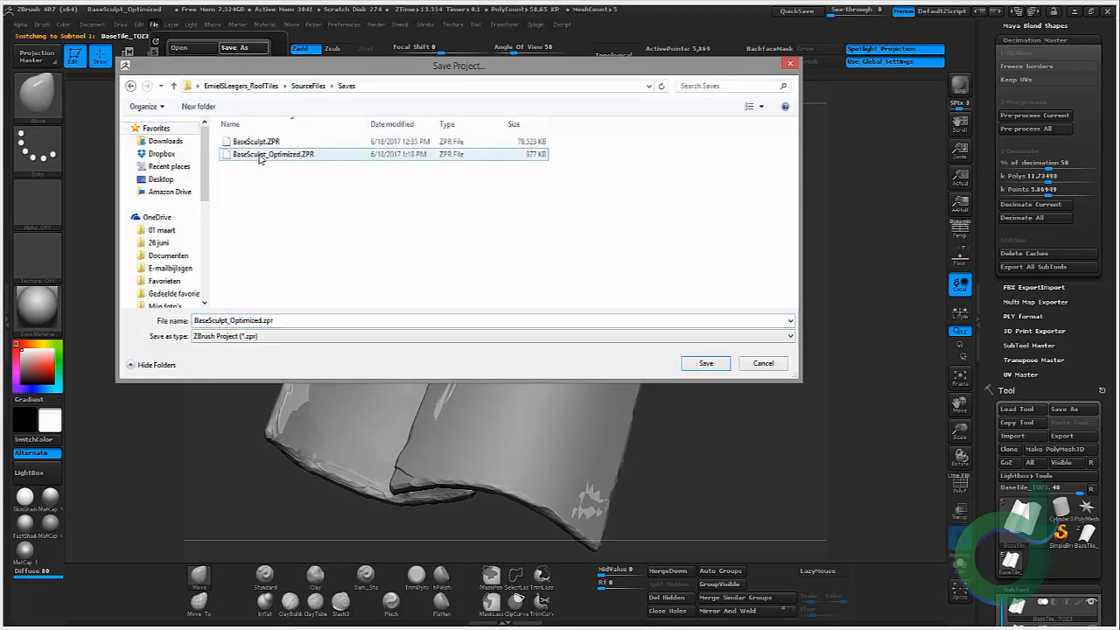
double_click(259, 155)
left_click(772, 329)
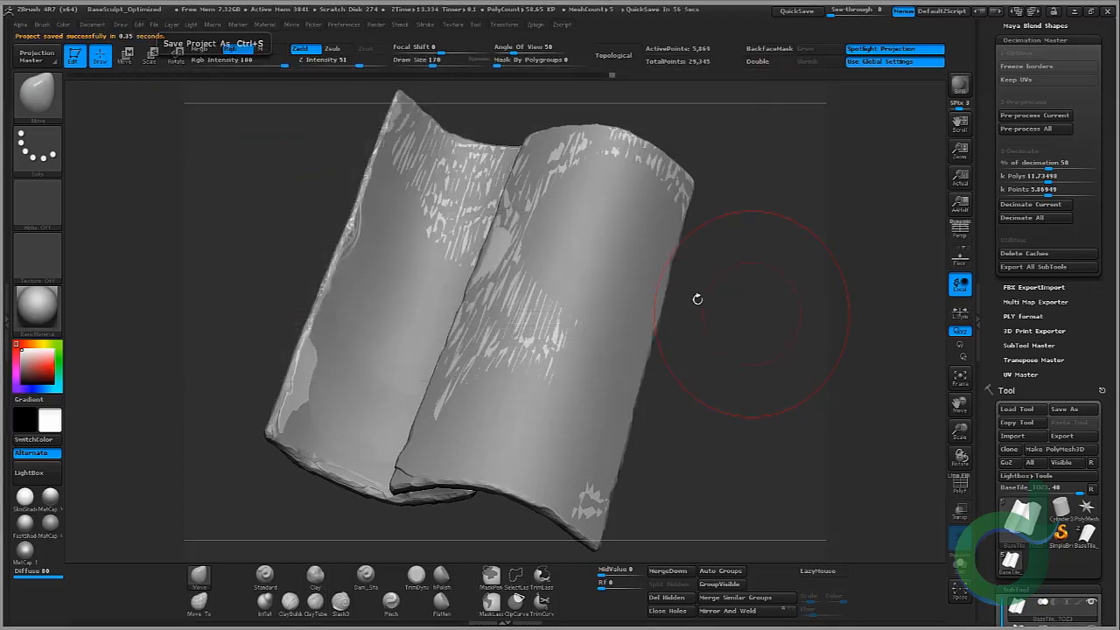
left_click_drag(722, 355, 712, 352)
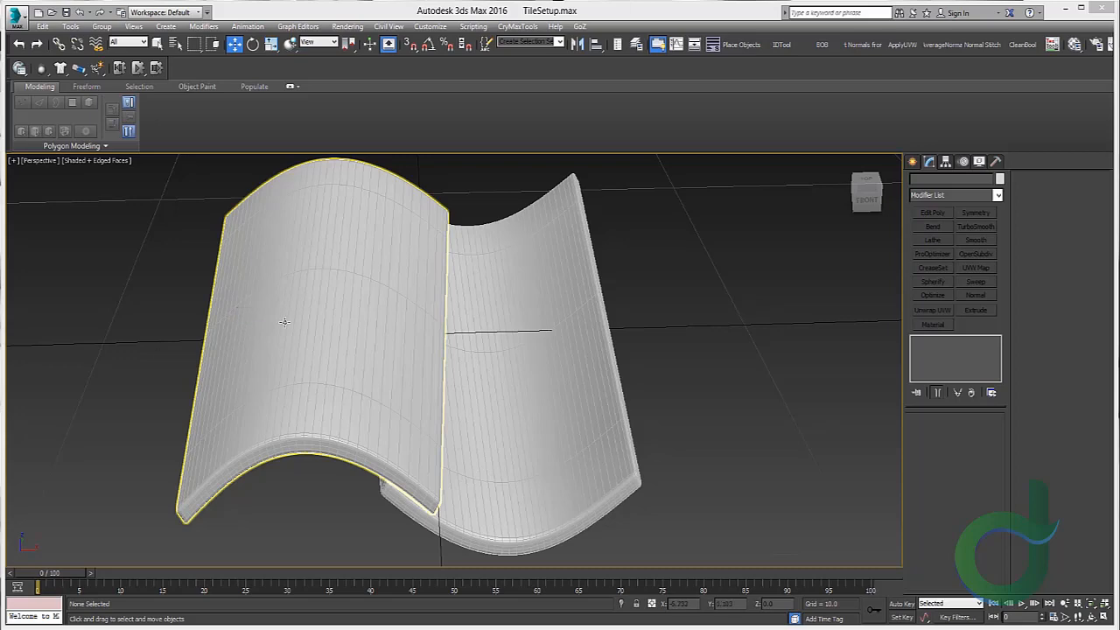
Step: In 3ds Max, select the old tile objects in the perspective viewport and delete them
scroll(284, 322, "down", 6)
middle_click_drag(312, 318, 302, 340, "alt")
left_click_drag(224, 285, 370, 278)
scroll(308, 298, "up", 3)
middle_click_drag(308, 297, 546, 300)
key("Delete")
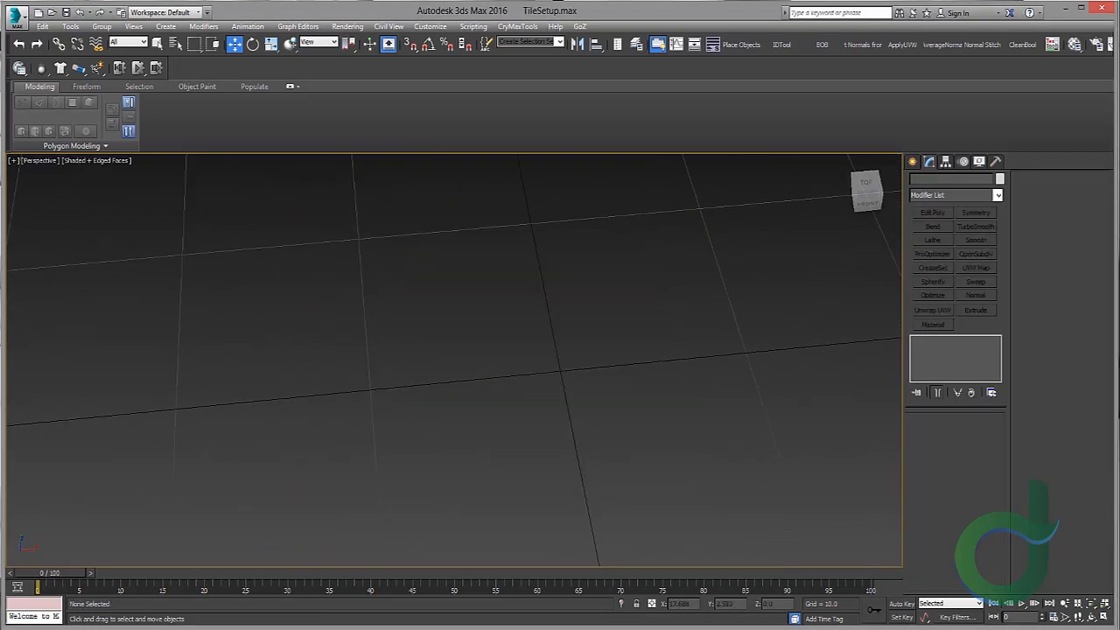
Step: Import BaseTile_ToMax.obj from the project's Exports folder with the default ZBrush OBJ import options
scroll(426, 278, "down", 4)
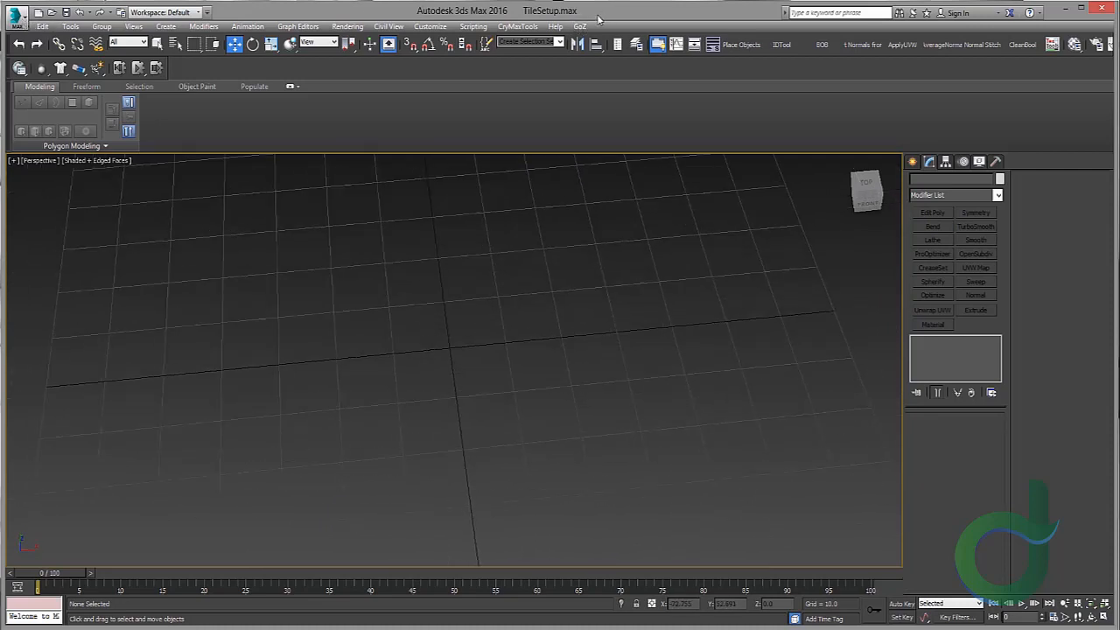
left_click(13, 16)
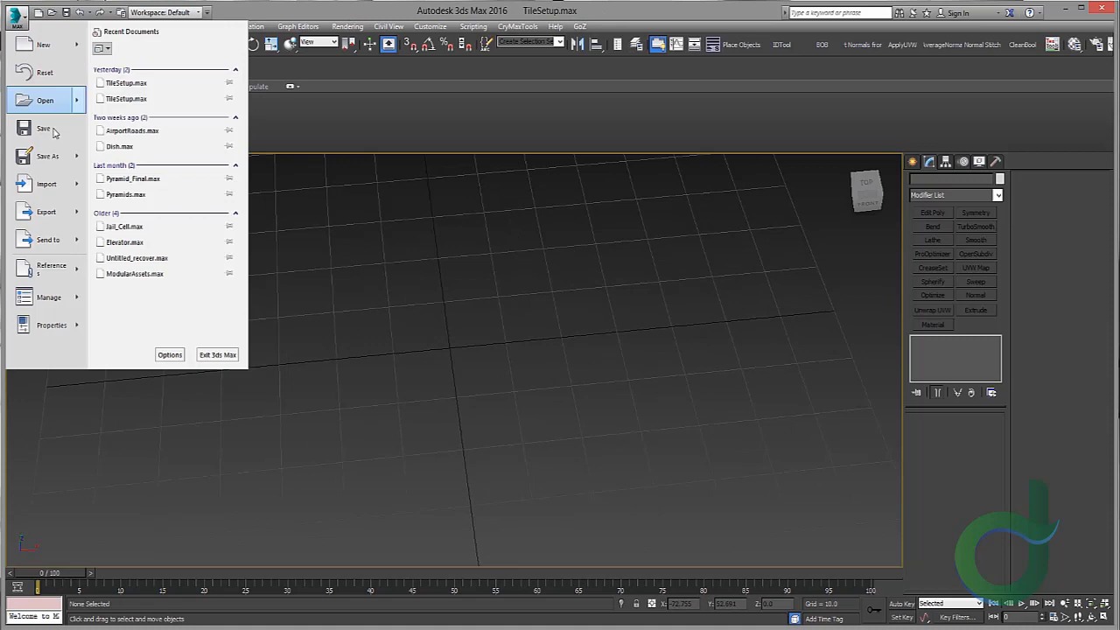
left_click(40, 182)
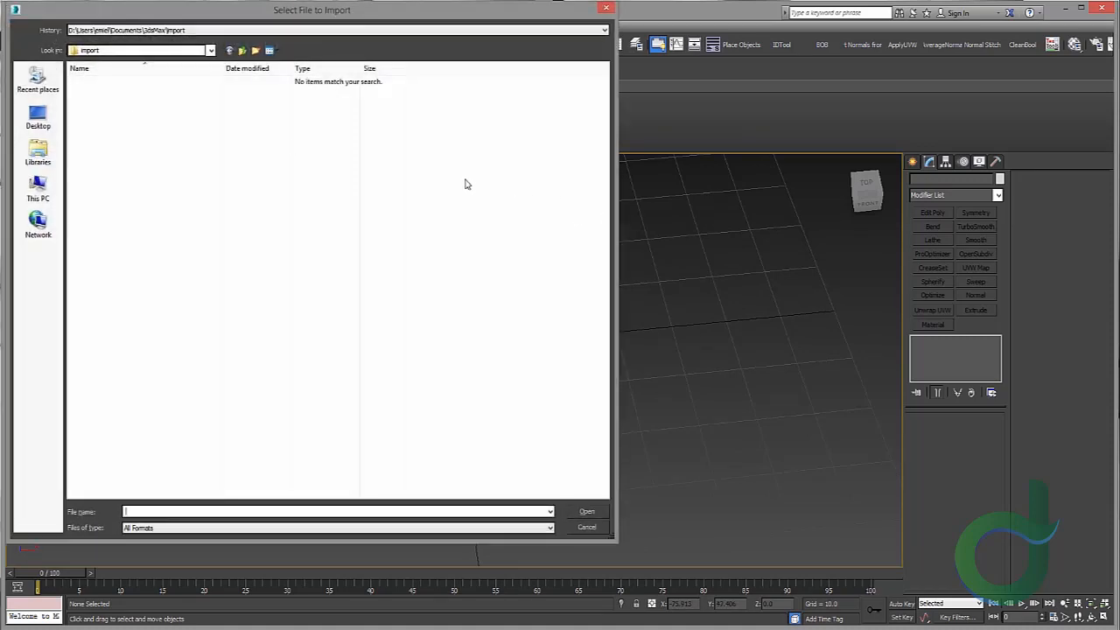
left_click(38, 117)
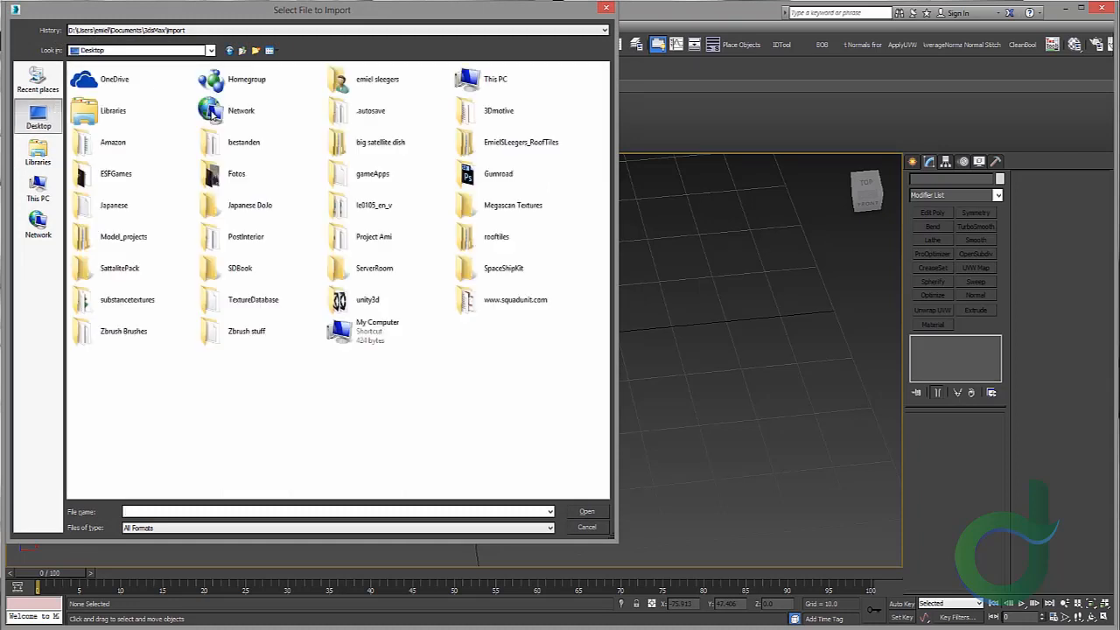
double_click(160, 171)
double_click(109, 92)
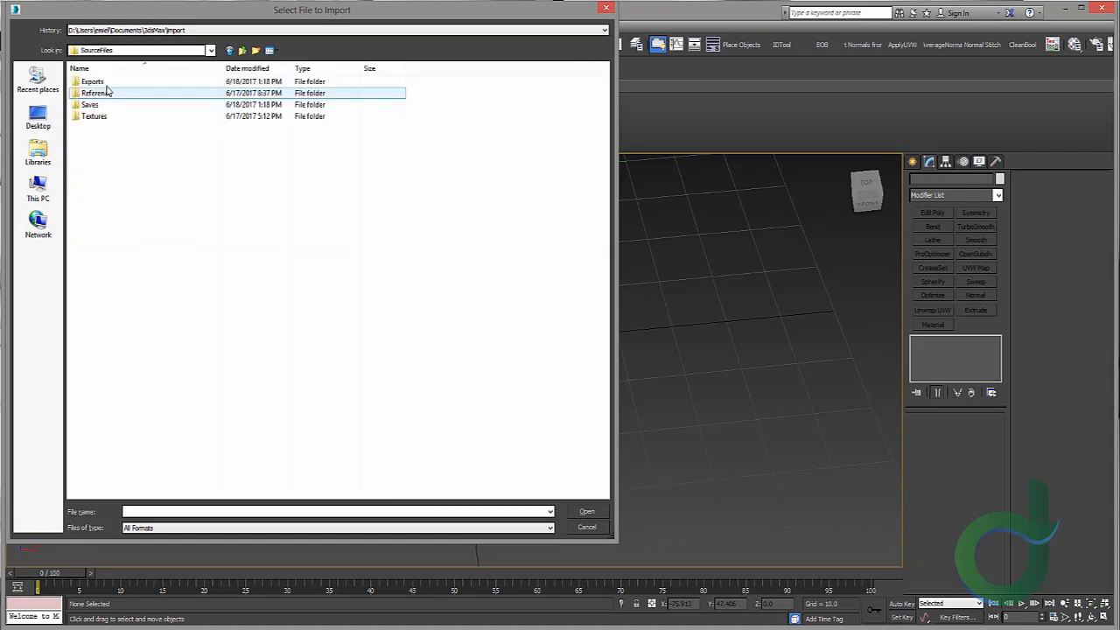
double_click(106, 81)
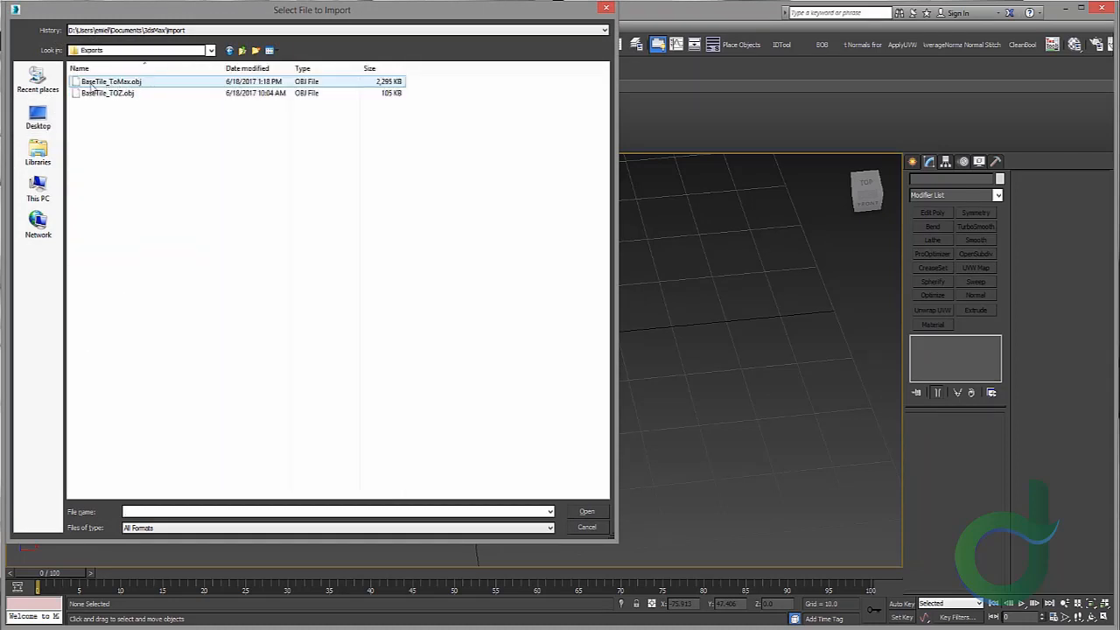
double_click(91, 85)
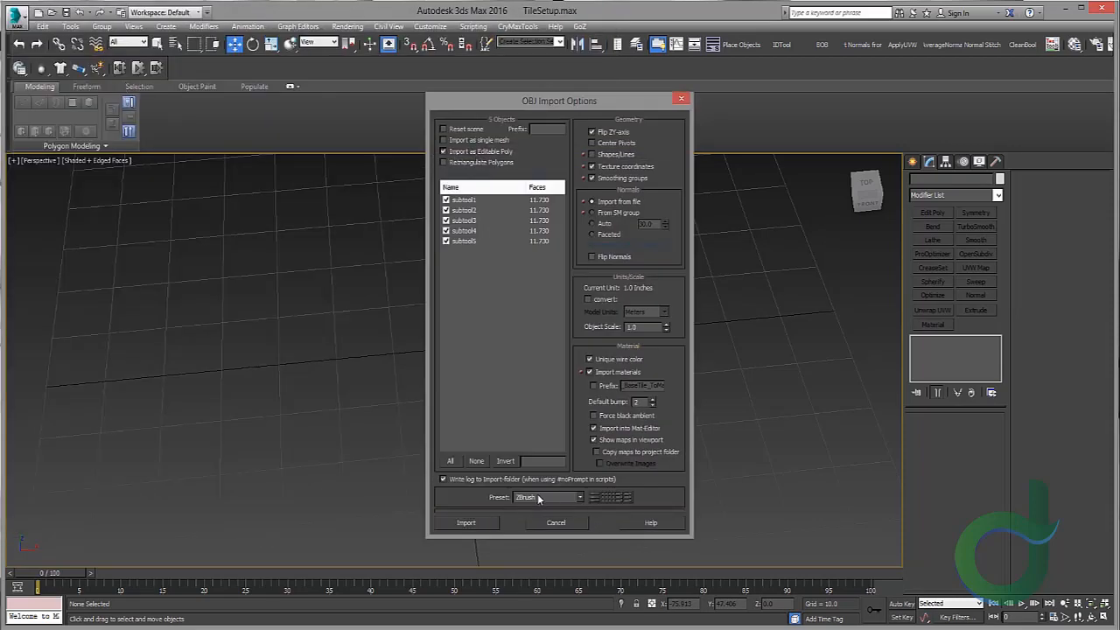
left_click(471, 522)
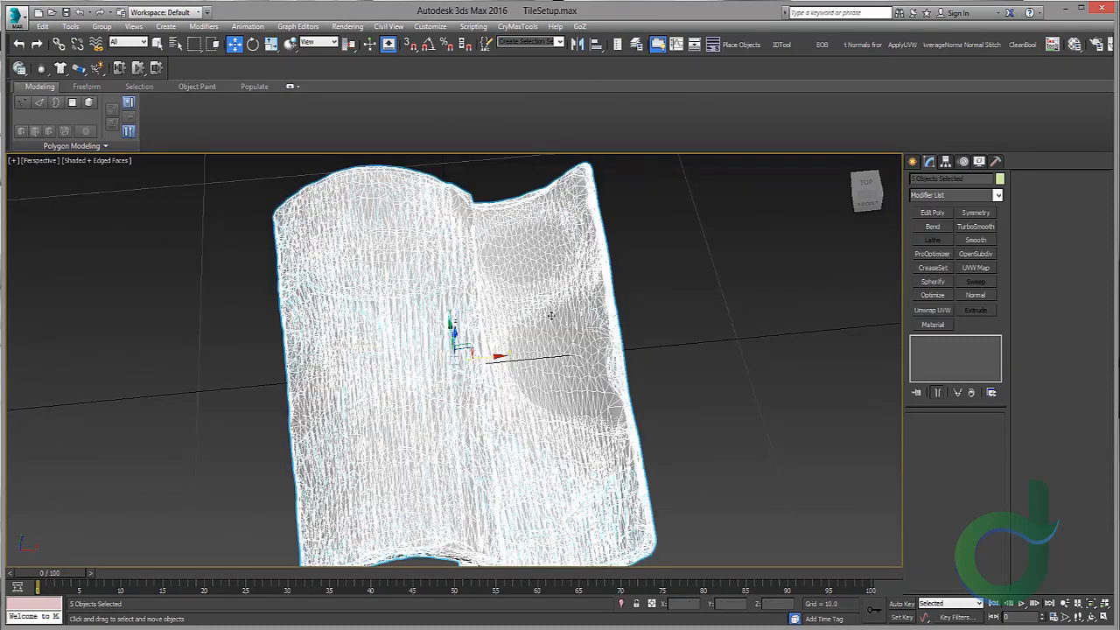
Step: Move the first imported tile variations apart along the X axis
left_click(673, 316)
scroll(638, 290, "down", 5)
middle_click_drag(636, 292, 480, 331, "alt")
left_click(593, 312)
left_click_drag(478, 348, 691, 349)
left_click(490, 357)
left_click_drag(481, 349, 308, 350)
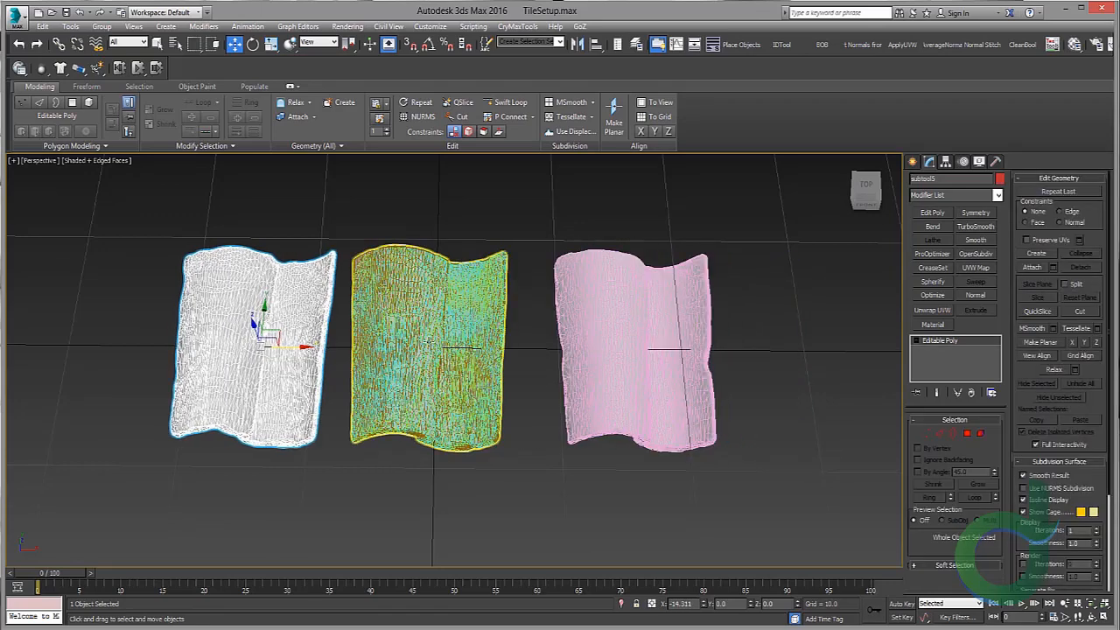
Step: Move the remaining tile variations into an evenly spaced row along X, undoing one stray move, then deselect
left_click(428, 343)
middle_click_drag(429, 343, 603, 343)
scroll(604, 343, "down", 3)
left_click_drag(641, 349, 401, 349)
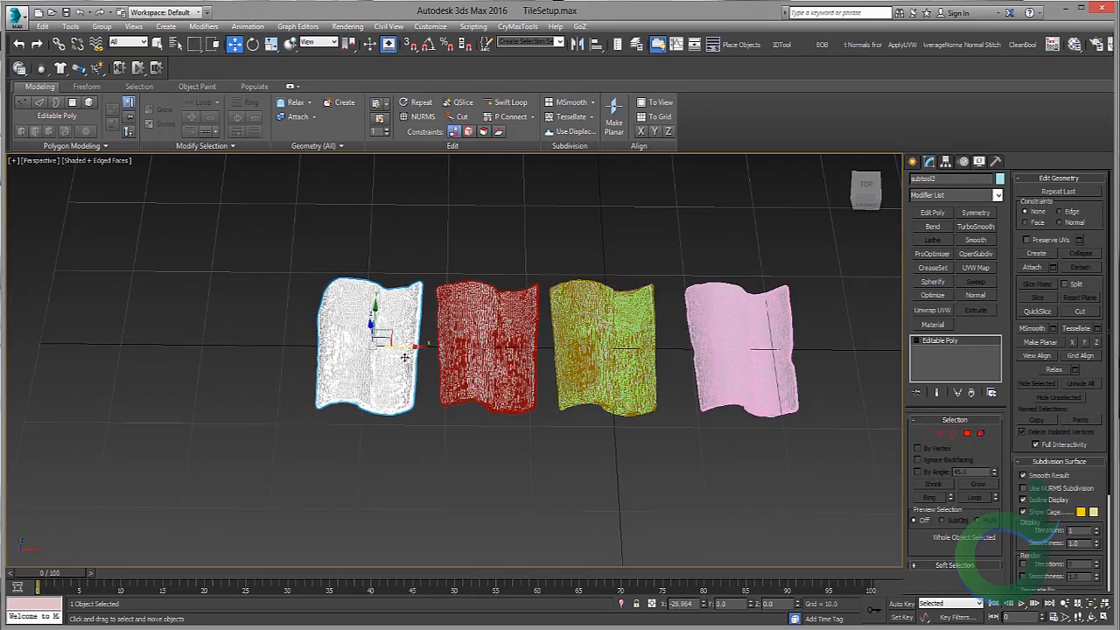
left_click(610, 342)
left_click_drag(636, 349, 282, 349)
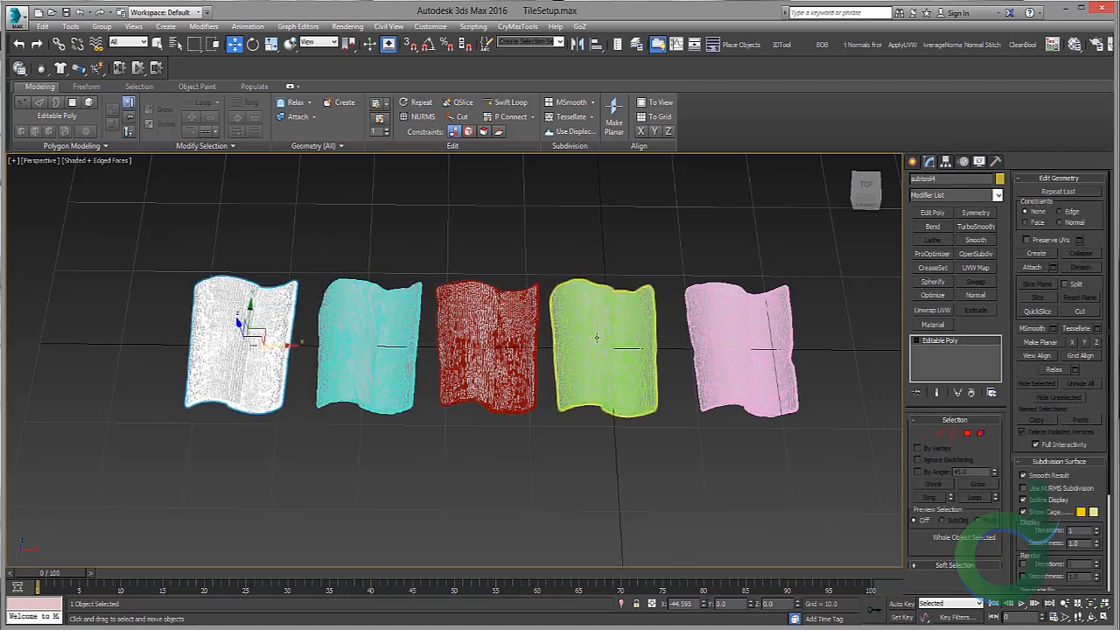
left_click(647, 348)
left_click_drag(648, 347, 779, 347)
key("ctrl+z")
left_click(512, 263)
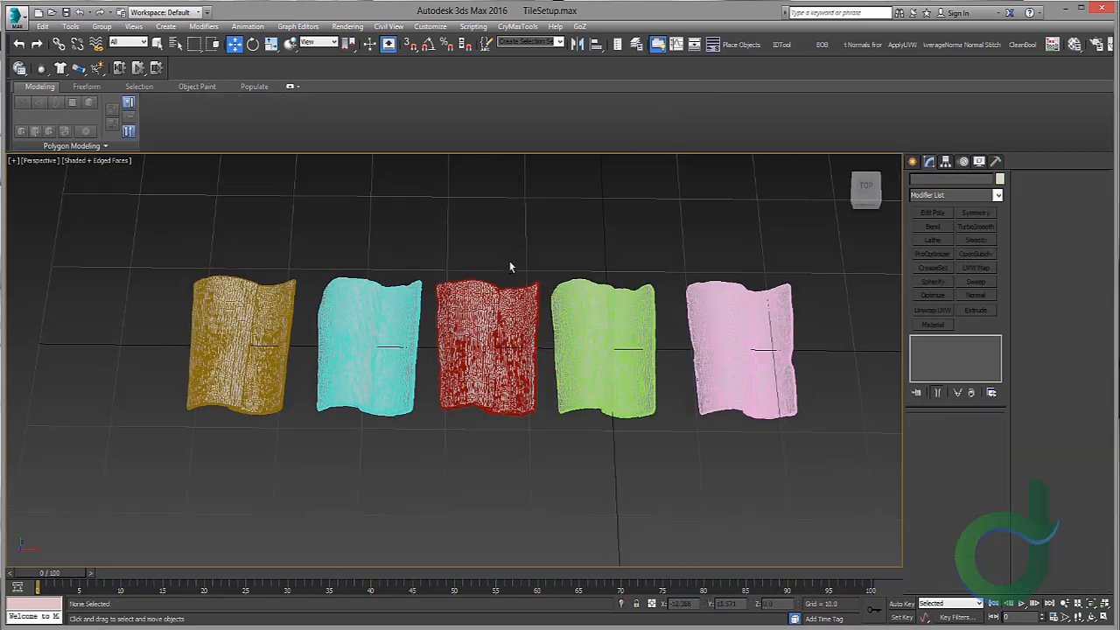
Step: Turn off Edged Faces display in the perspective viewport
middle_click_drag(510, 265, 514, 273, "alt")
left_click(116, 160)
left_click(156, 219)
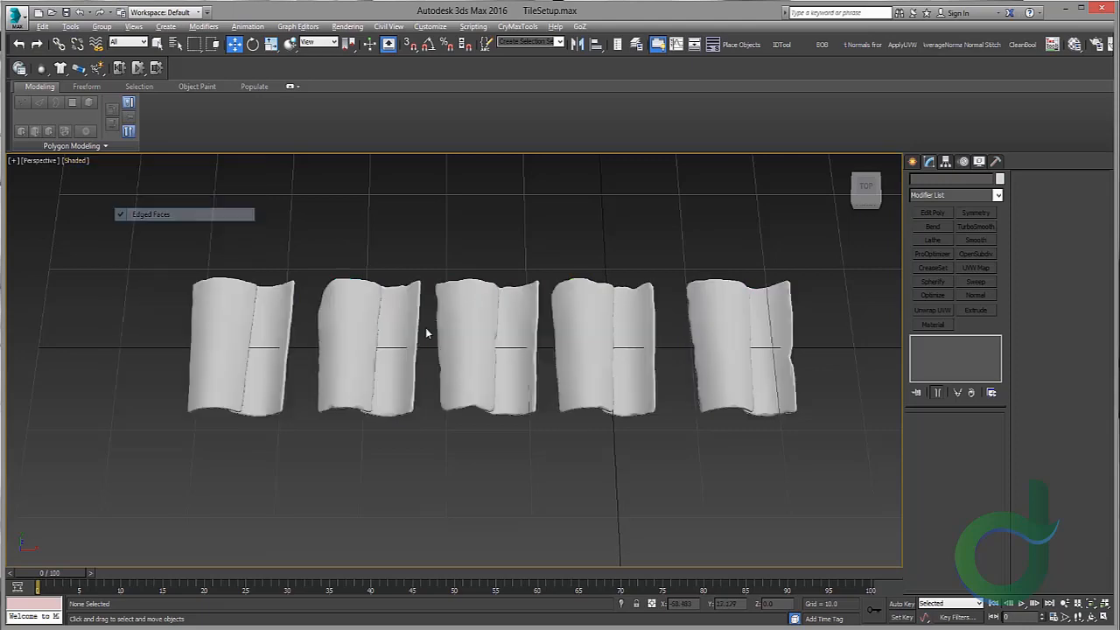
Step: Turn on the viewport statistics display in the perspective view
mouse_move(429, 331)
middle_mouse_down("alt")
mouse_move(521, 308)
mouse_move(342, 343)
mouse_move(87, 332)
middle_mouse_up("alt")
scroll(520, 309, "up", 3)
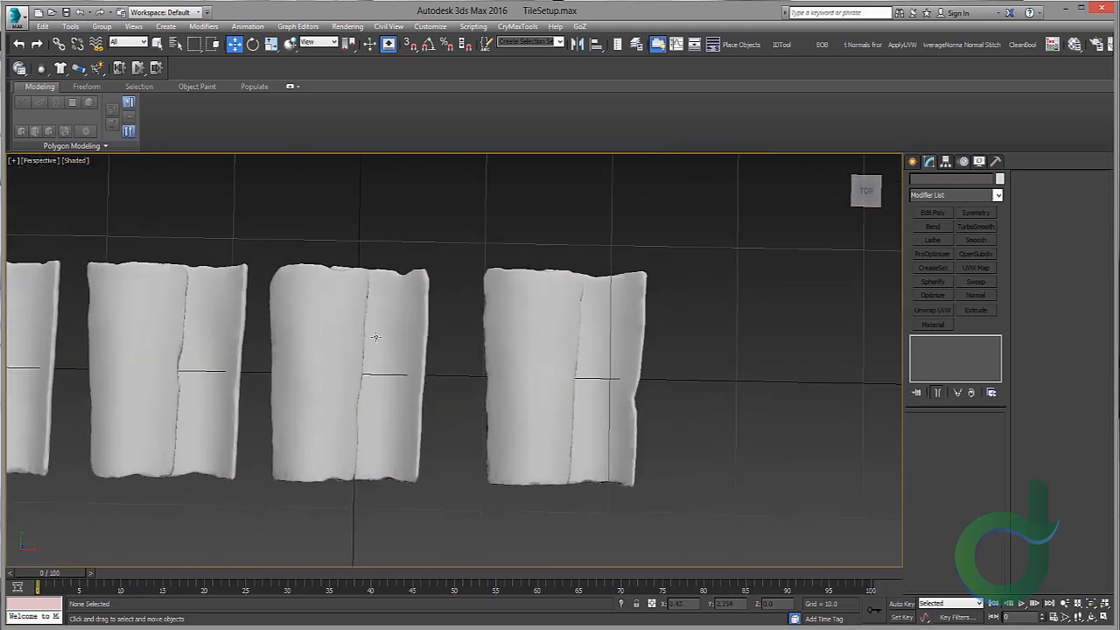
scroll(376, 335, "down", 3)
middle_click_drag(376, 335, 273, 308, "alt")
key("z")
key("7")
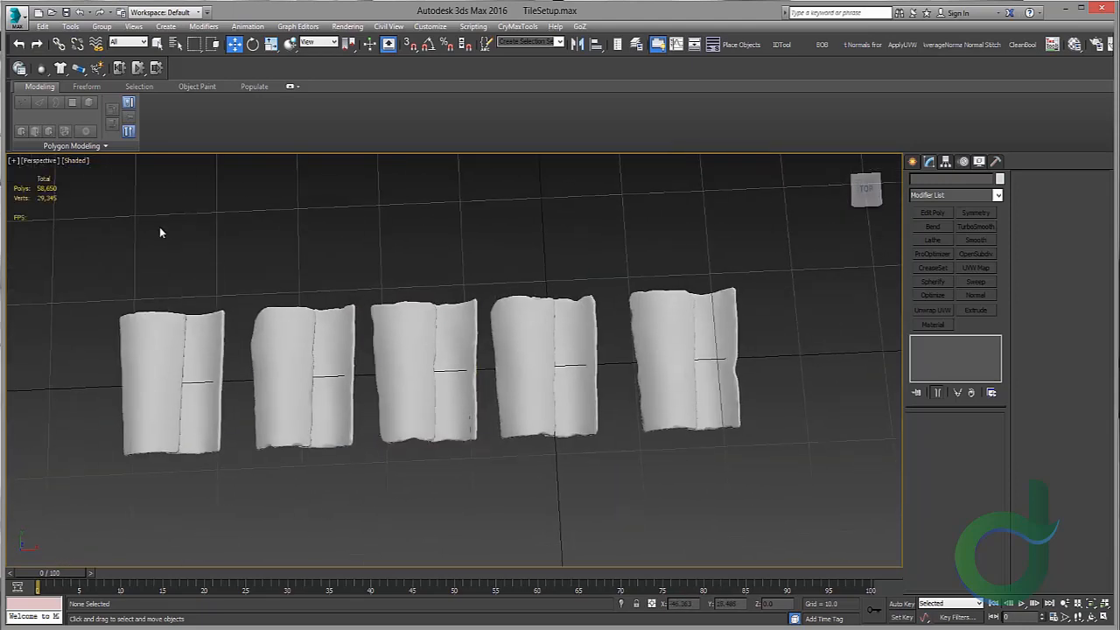
Step: Select all tiles and configure the viewport statistics to show polygon, triangle and vertex counts for total plus selection
key("ctrl+a")
left_click(67, 162)
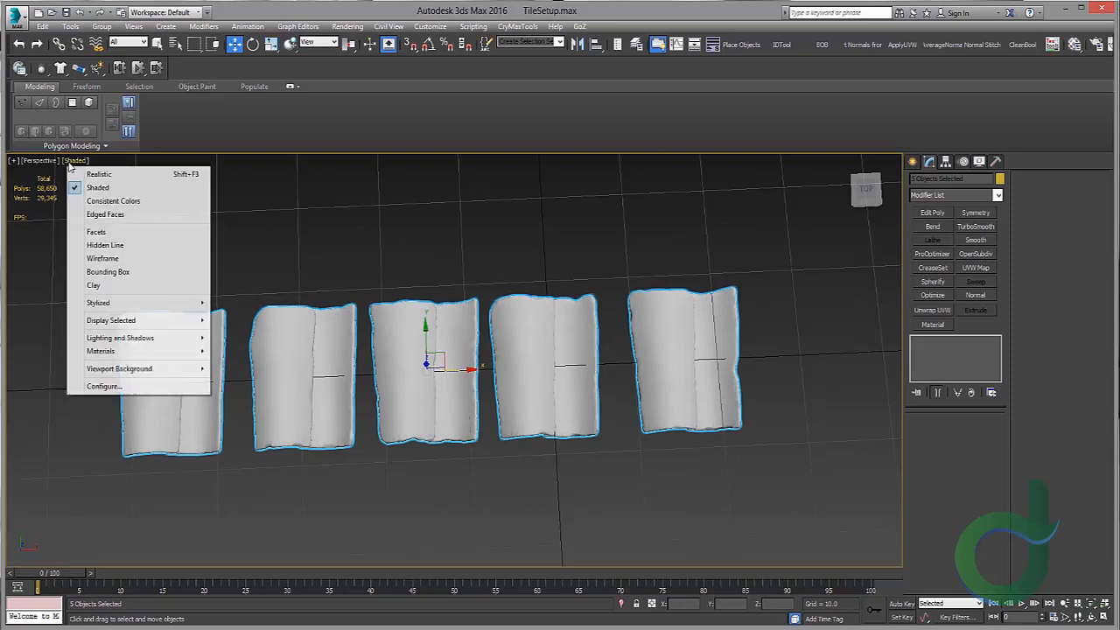
mouse_move(130, 353)
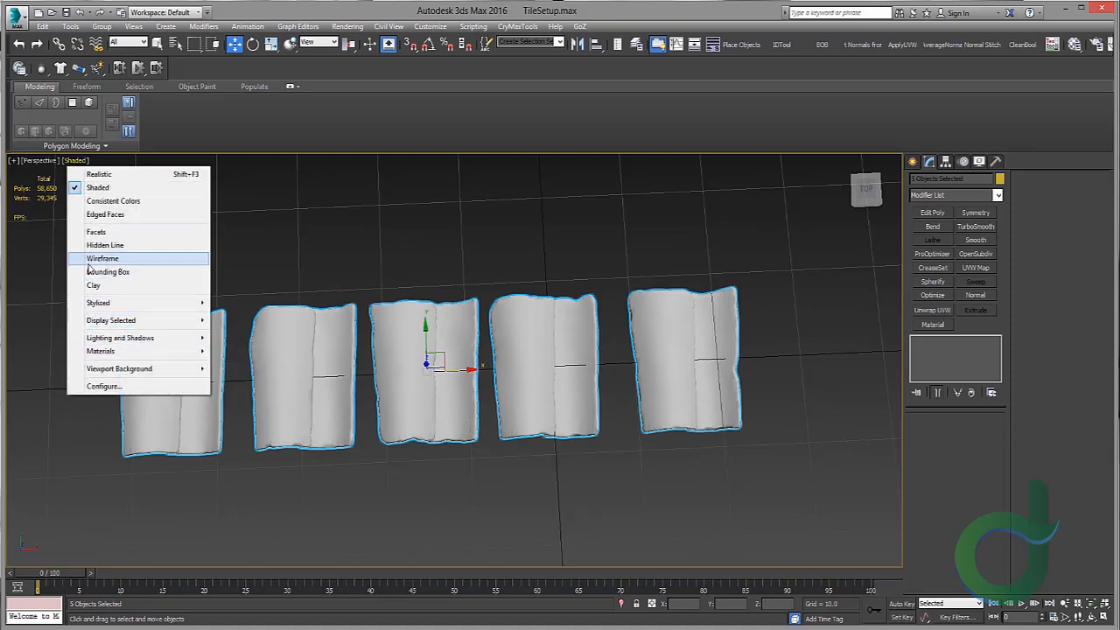
left_click(17, 161)
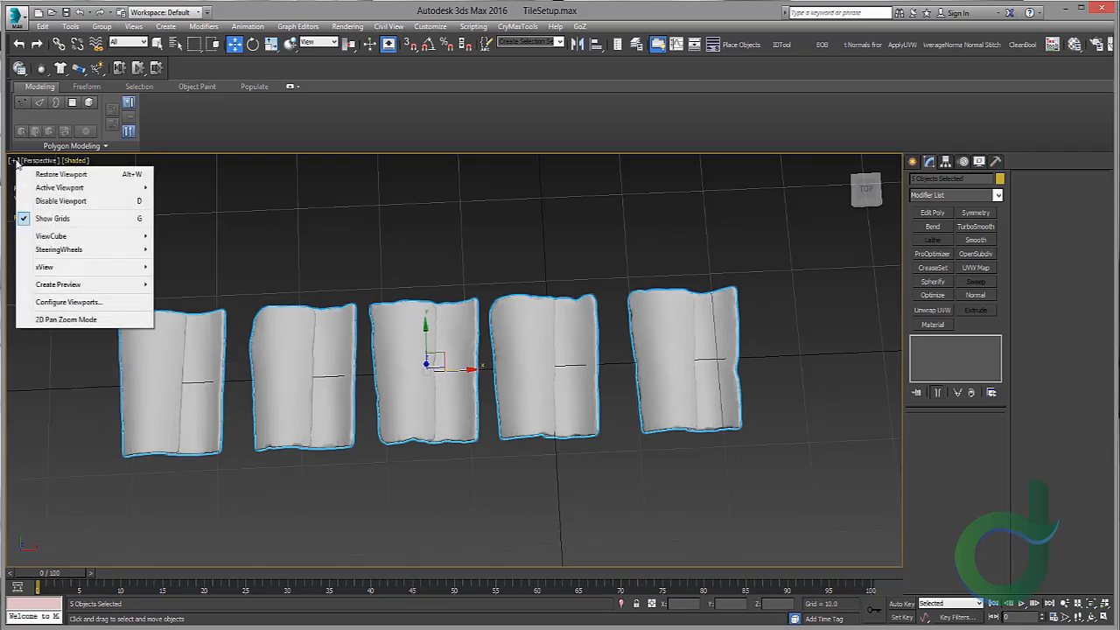
left_click(68, 302)
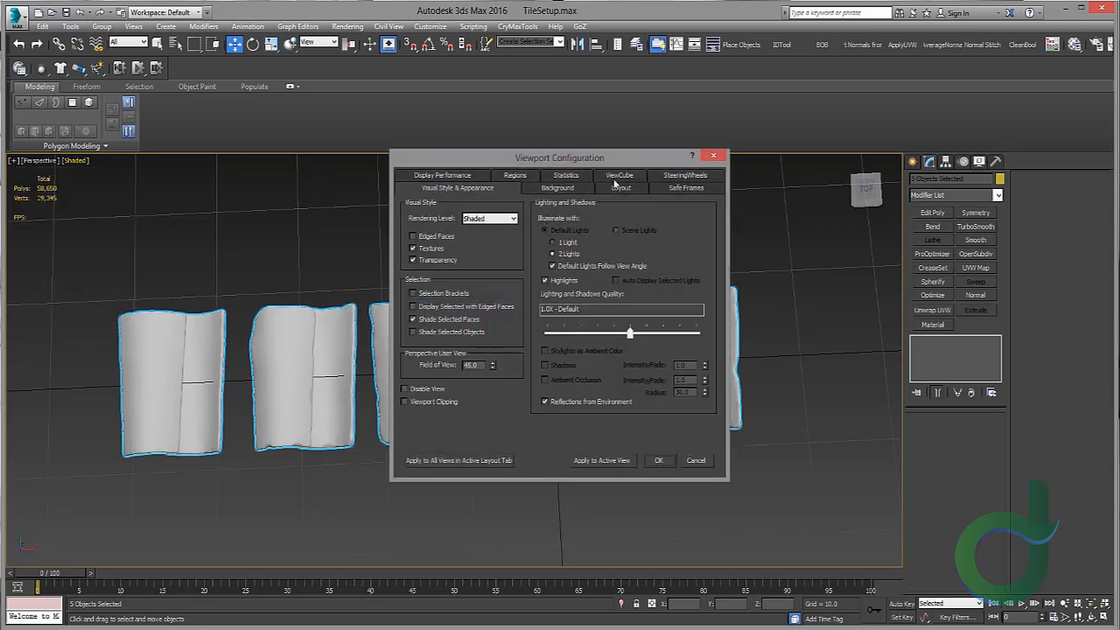
left_click(566, 175)
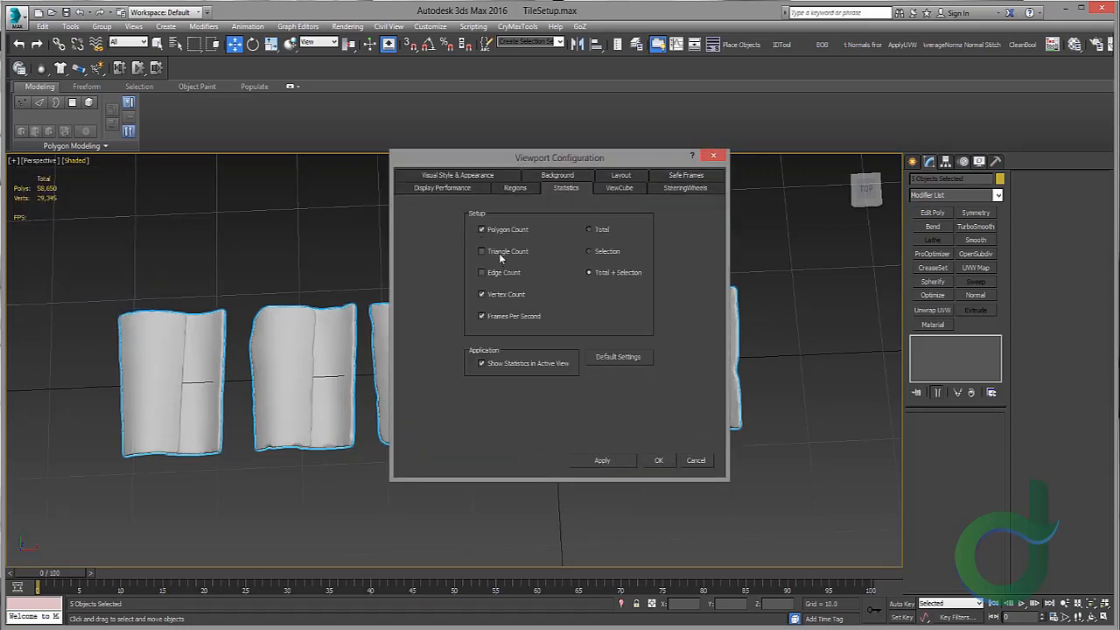
left_click(658, 461)
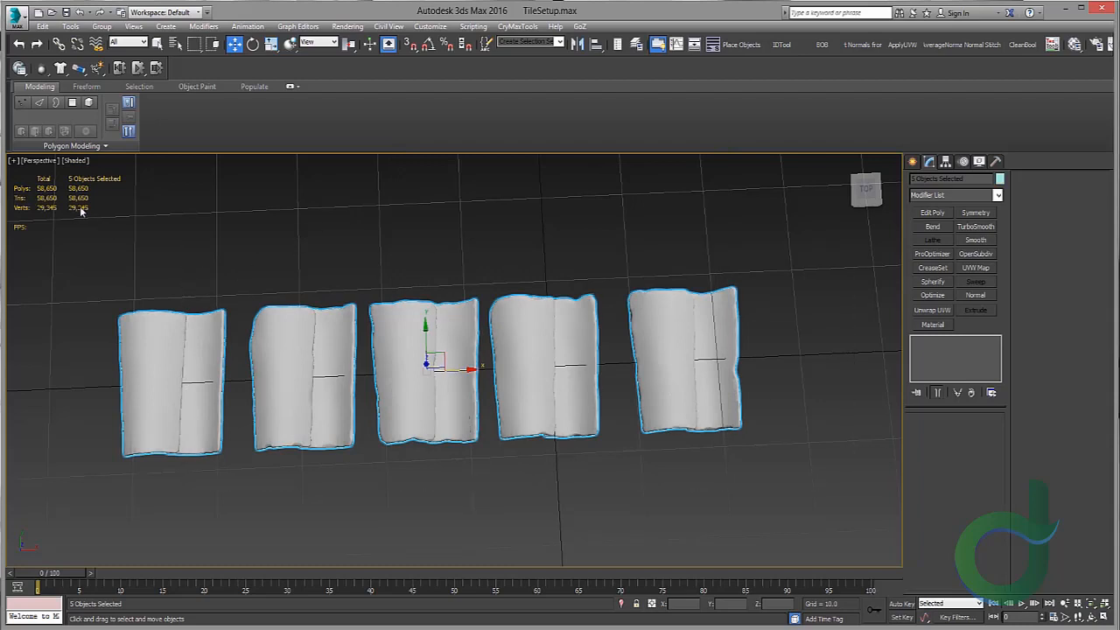
Step: Clone the five selected tiles with 20 copies to gauge the scene polygon count, then undo the cloning
middle_click_drag(342, 255, 456, 275)
scroll(394, 246, "up", 3)
scroll(508, 178, "down", 6)
scroll(502, 226, "up", 4)
left_click_drag(456, 274, 538, 299, "shift")
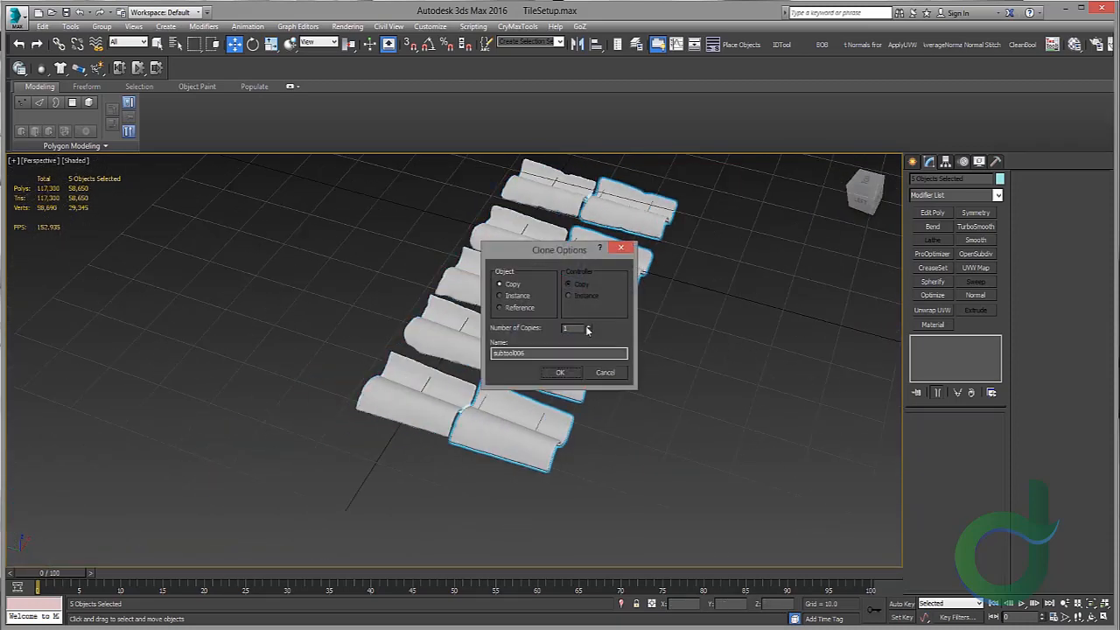
left_click(560, 372)
left_click(382, 275)
scroll(351, 276, "up", 3)
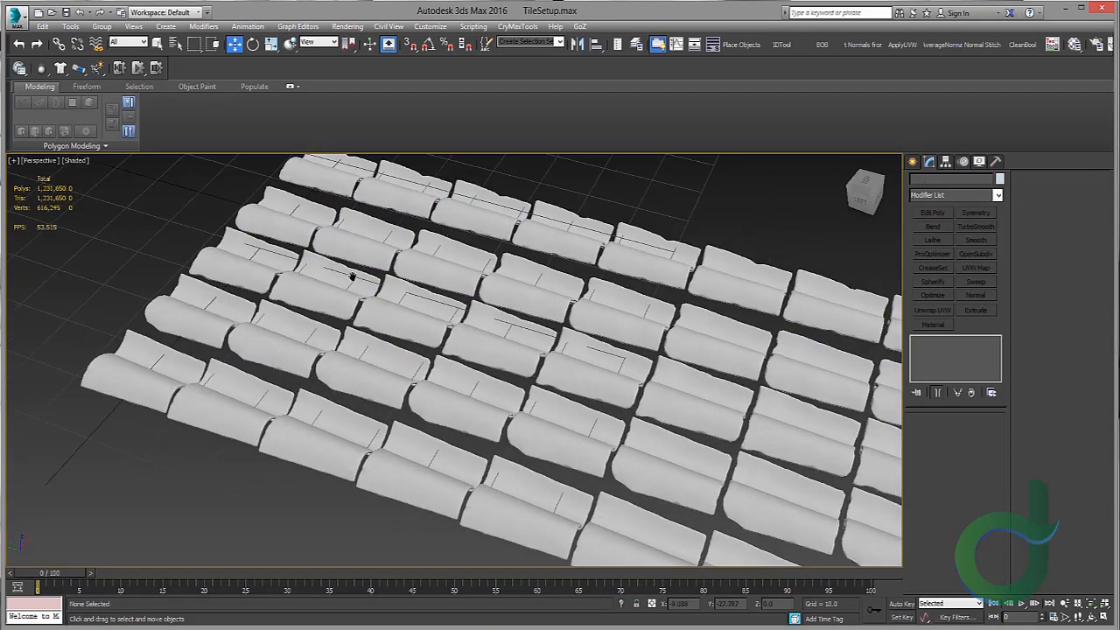
scroll(351, 276, "down", 5)
middle_click_drag(388, 333, 518, 303, "alt")
key("ctrl+z")
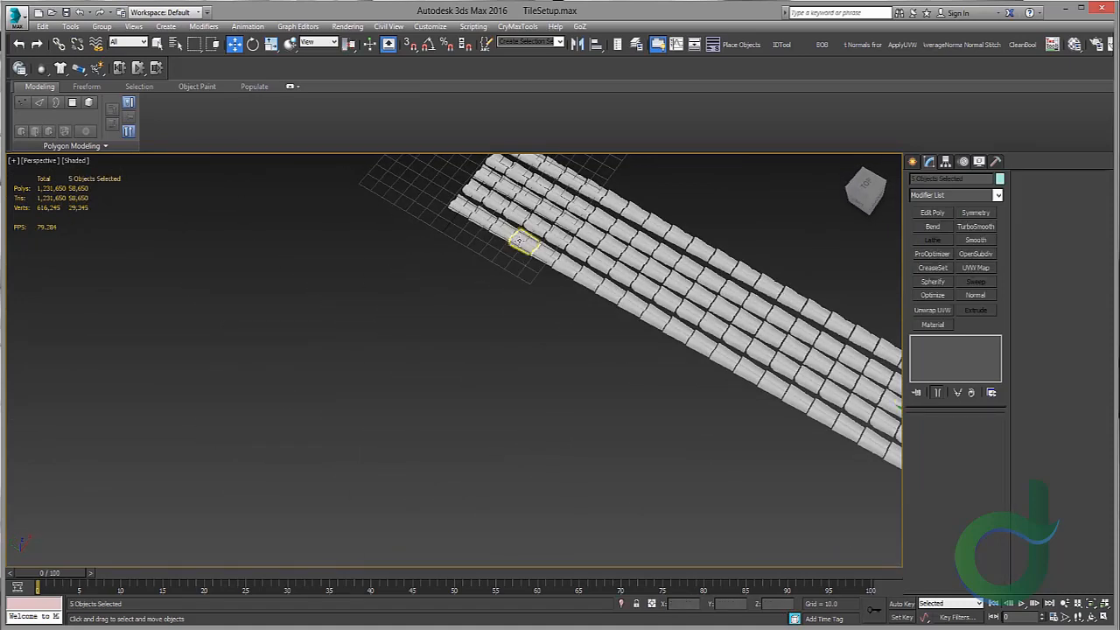
key("ctrl+z")
Step: Select one tile, add a ProOptimizer modifier, calculate it and set the vertex percentage to 35
middle_click_drag(512, 233, 519, 357)
scroll(508, 293, "up", 6)
middle_click_drag(509, 286, 452, 331, "alt")
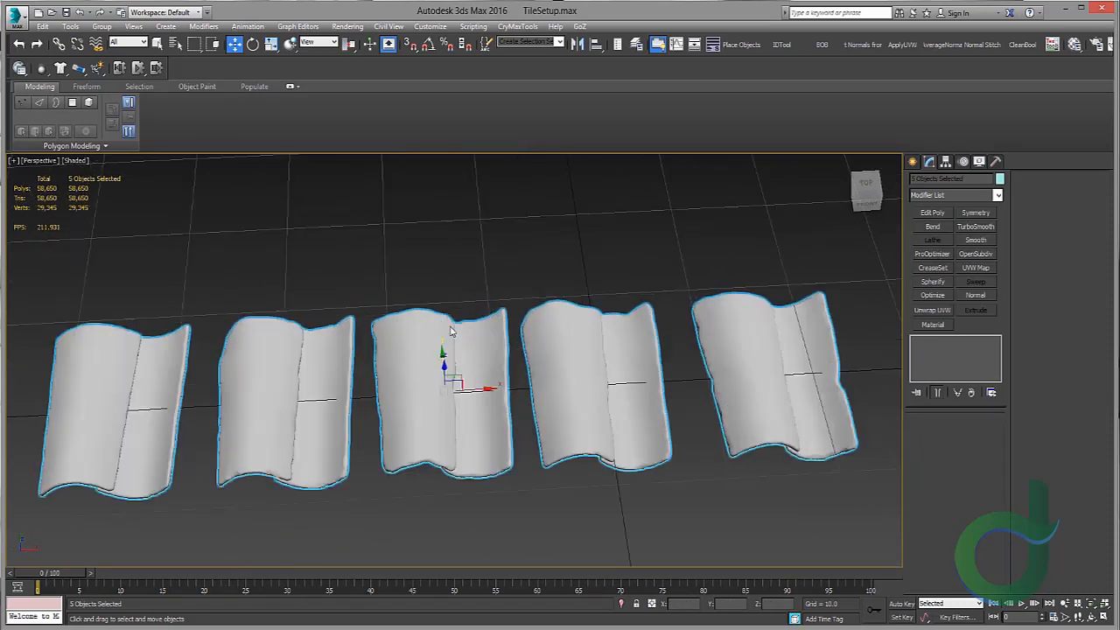
scroll(453, 327, "up", 4)
middle_click_drag(528, 258, 546, 242, "alt")
left_click(555, 249)
scroll(590, 271, "up", 3)
middle_click_drag(590, 277, 600, 279, "alt")
middle_click_drag(600, 280, 650, 258)
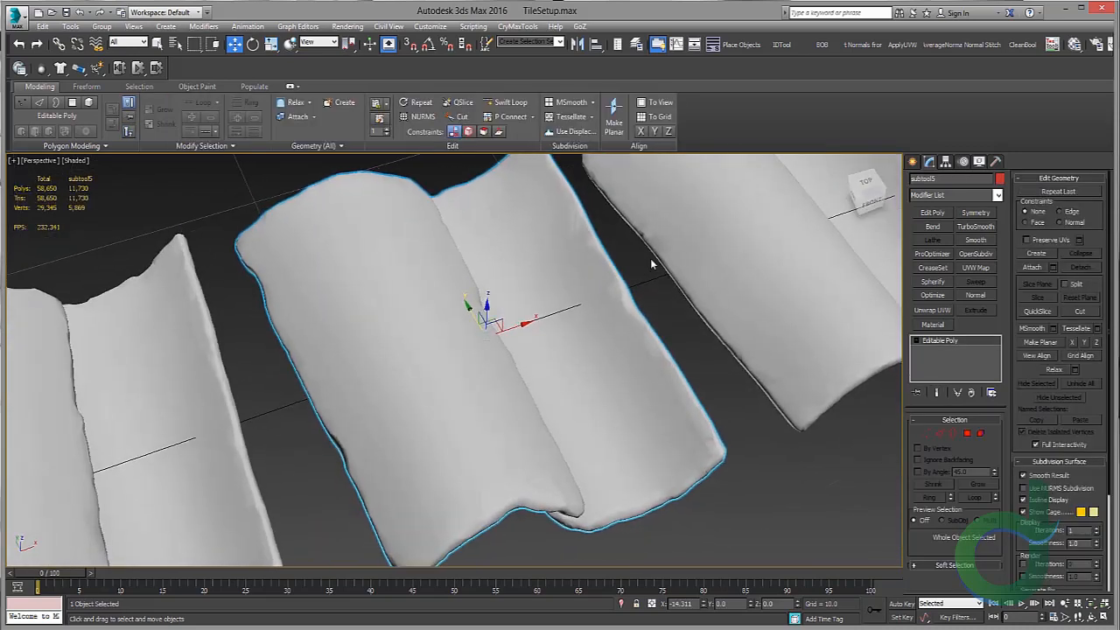
left_click(932, 254)
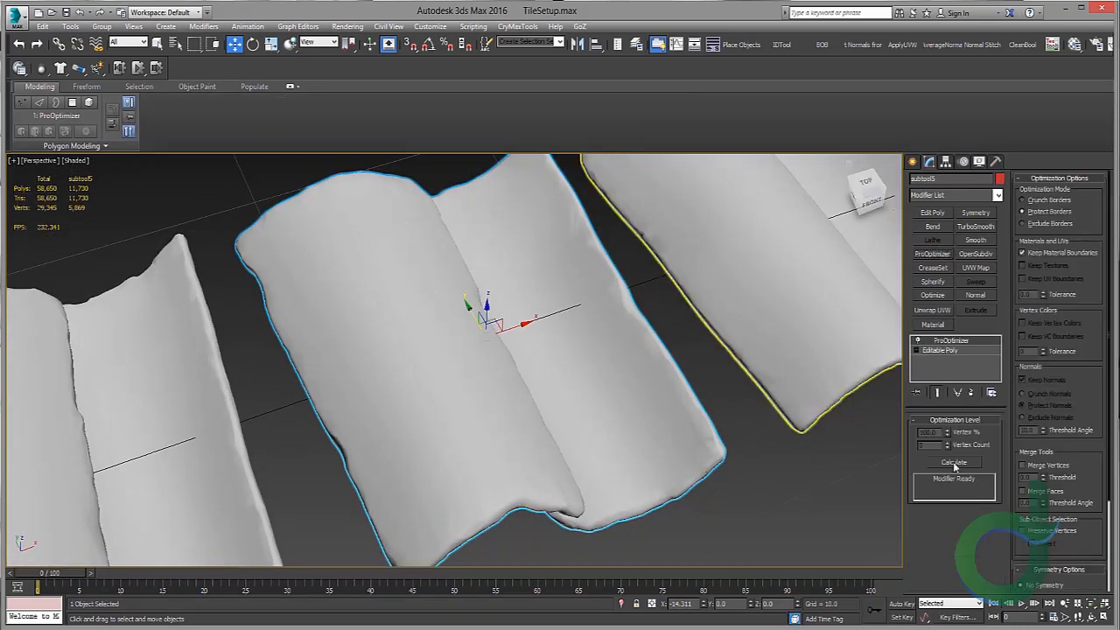
left_click(955, 464)
left_click_drag(944, 468, 942, 545)
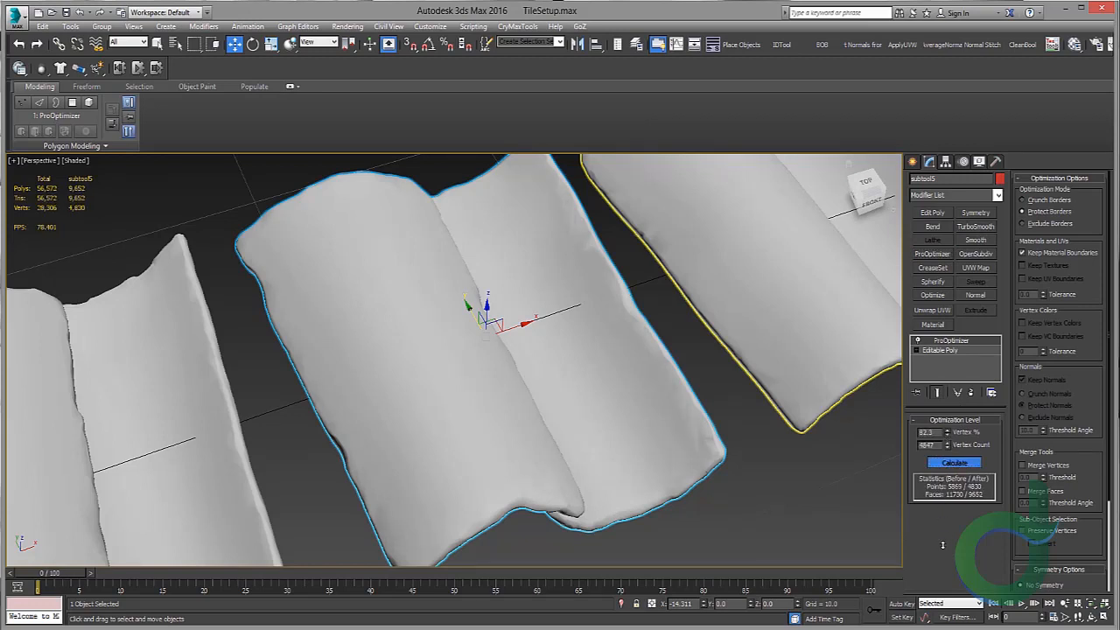
left_click_drag(945, 587, 919, 213)
middle_click_drag(708, 393, 880, 420, "alt")
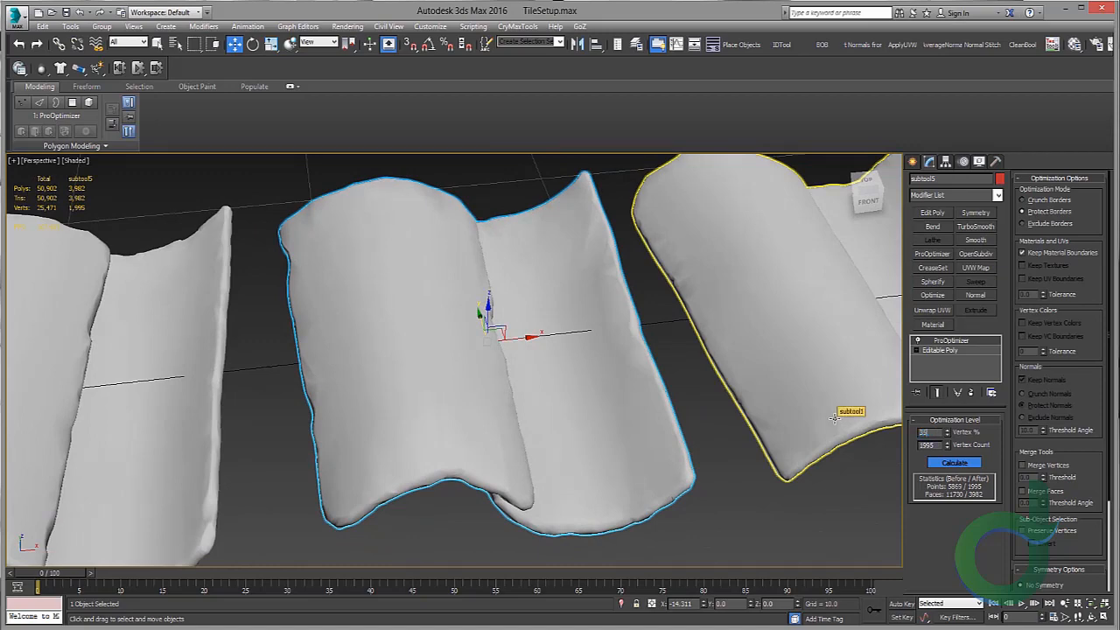
key("Return")
middle_click_drag(460, 422, 432, 383)
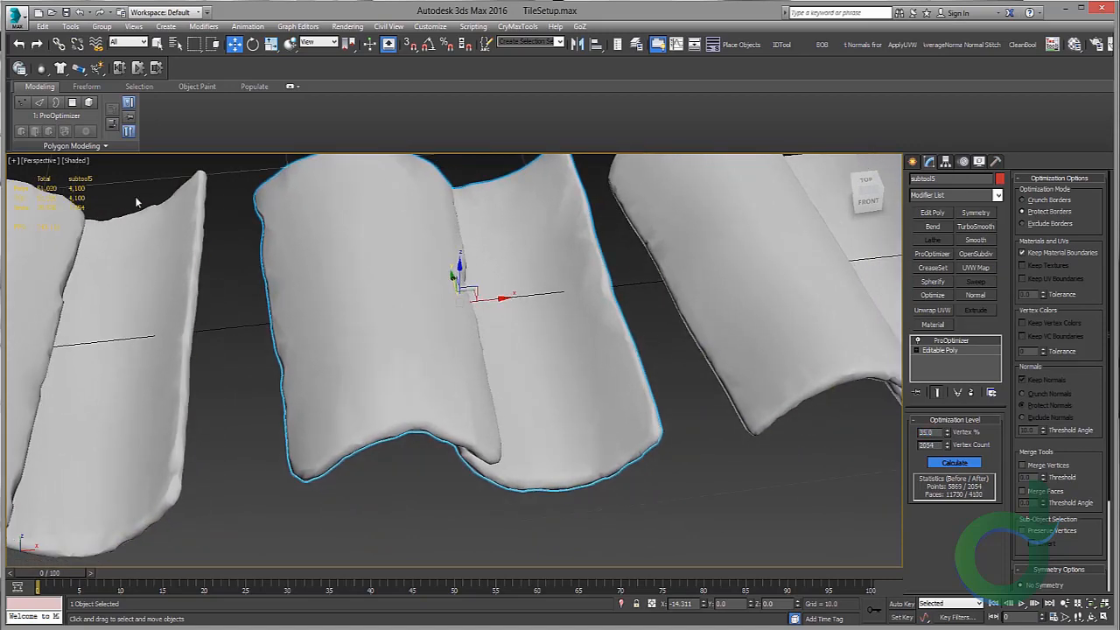
Step: Turn on Edged Faces to inspect the optimized tile's mesh density
left_click(79, 162)
left_click(506, 262)
middle_click_drag(510, 265, 574, 257, "alt")
middle_click_drag(503, 247, 240, 219)
left_click(84, 165)
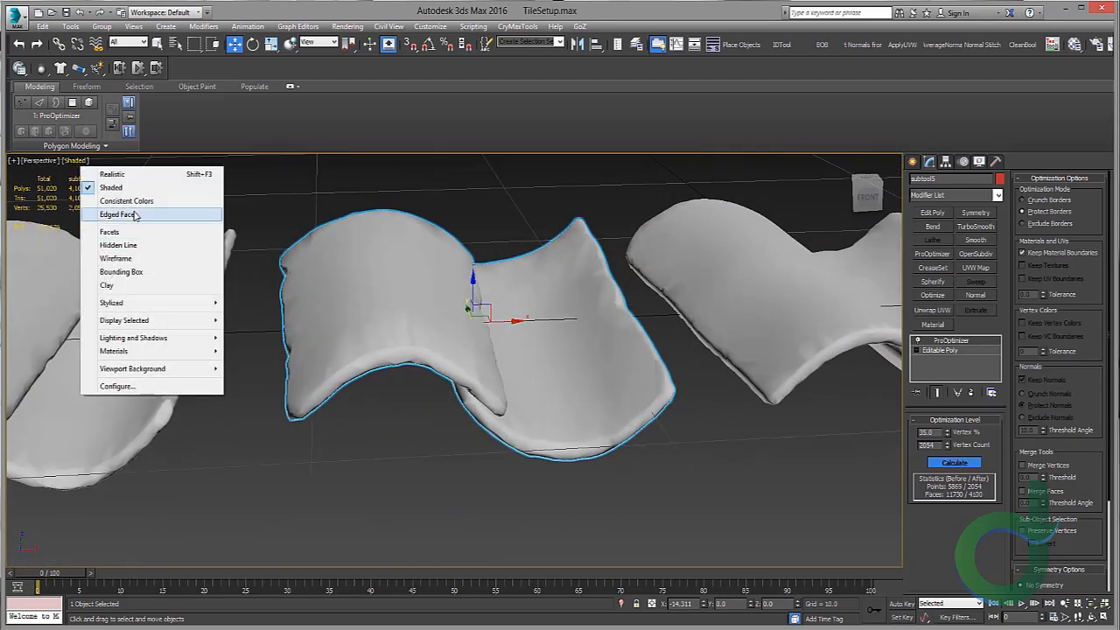
left_click(137, 215)
mouse_move(525, 332)
middle_mouse_down("alt")
mouse_move(529, 287)
mouse_move(531, 333)
middle_mouse_up("alt")
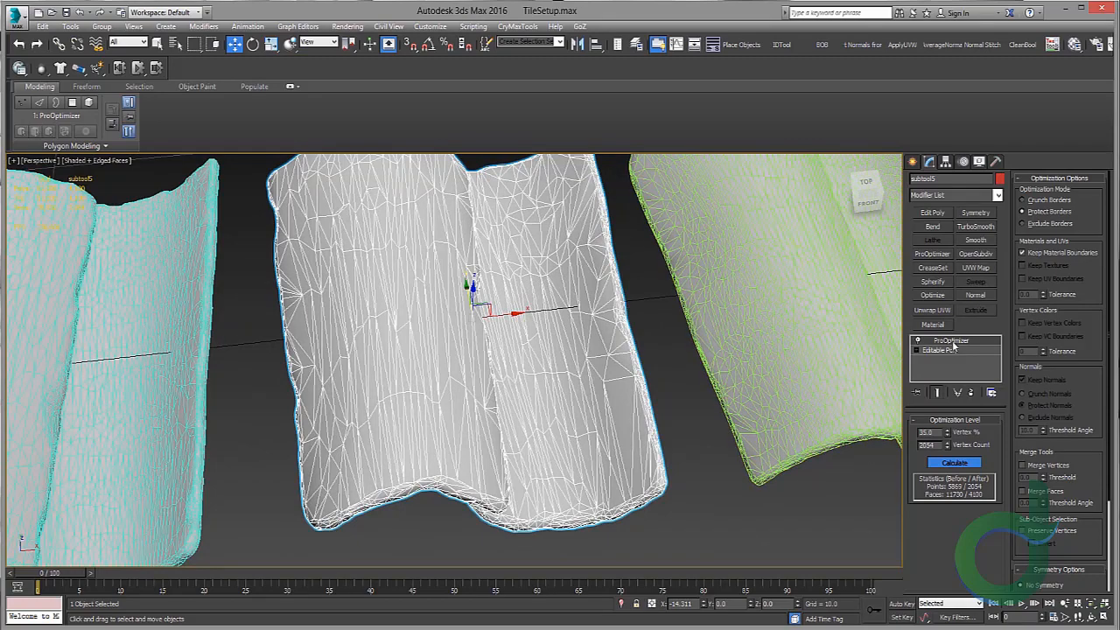
Step: Delete the ProOptimizer modifier from the tile and turn Edged Faces off again
right_click(953, 342)
left_click(980, 361)
left_click(980, 361)
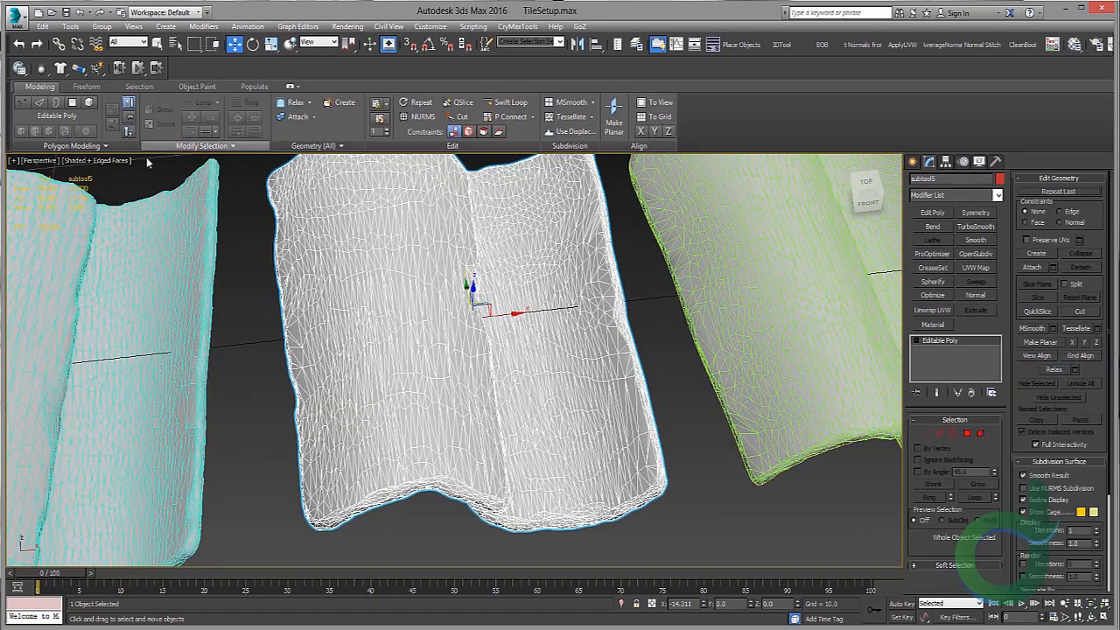
left_click(99, 161)
left_click(137, 215)
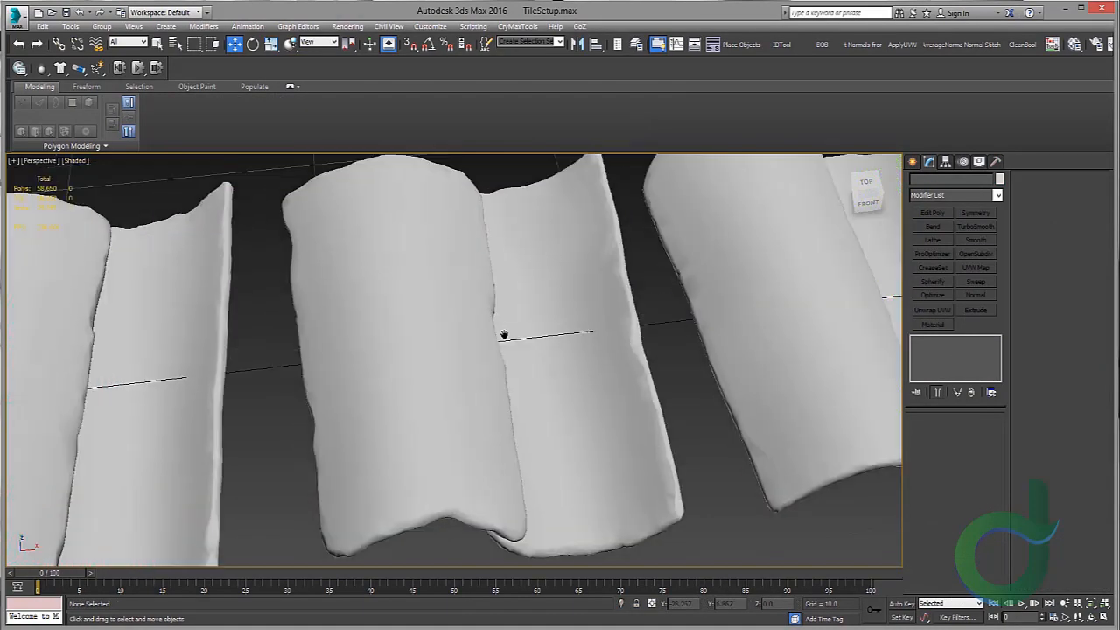
Step: Select all five tiles, rotate them 180° about the Z axis and move them back along Y
scroll(507, 346, "down", 6)
key("7")
middle_click_drag(479, 364, 490, 378, "alt")
scroll(473, 376, "down", 3)
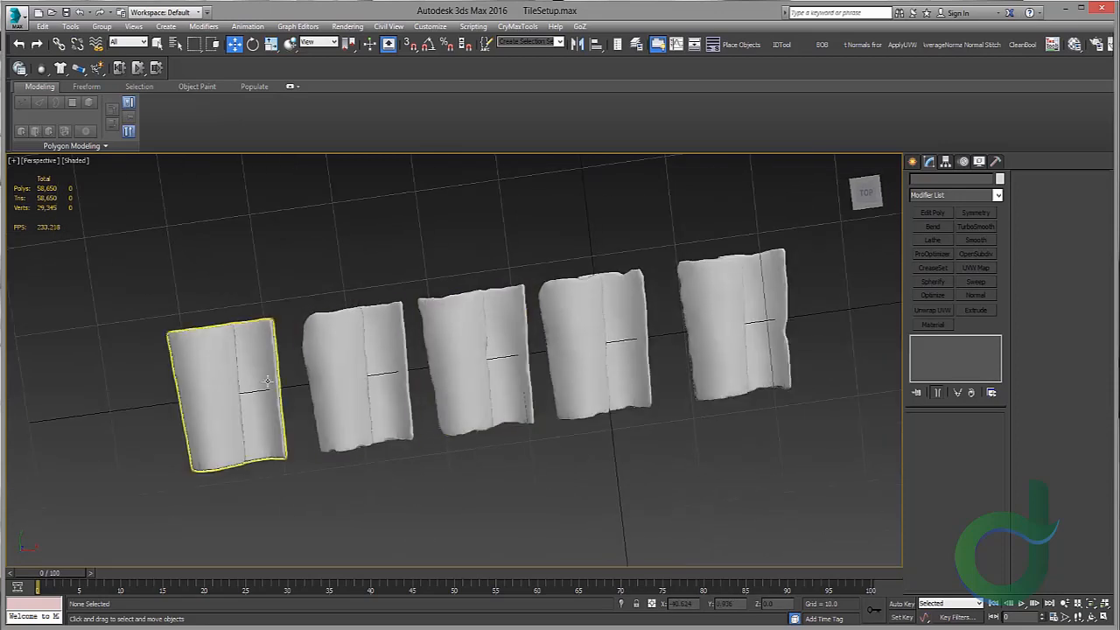
left_click(224, 390)
scroll(366, 315, "down", 3)
middle_click_drag(367, 316, 166, 277, "alt")
left_click_drag(165, 277, 660, 412)
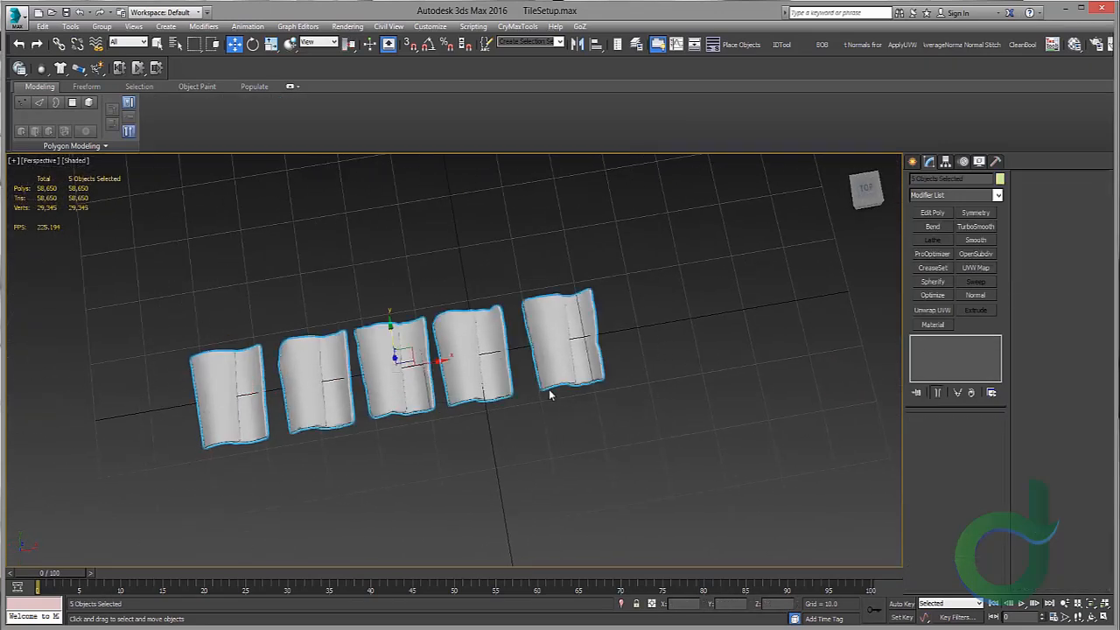
key("e")
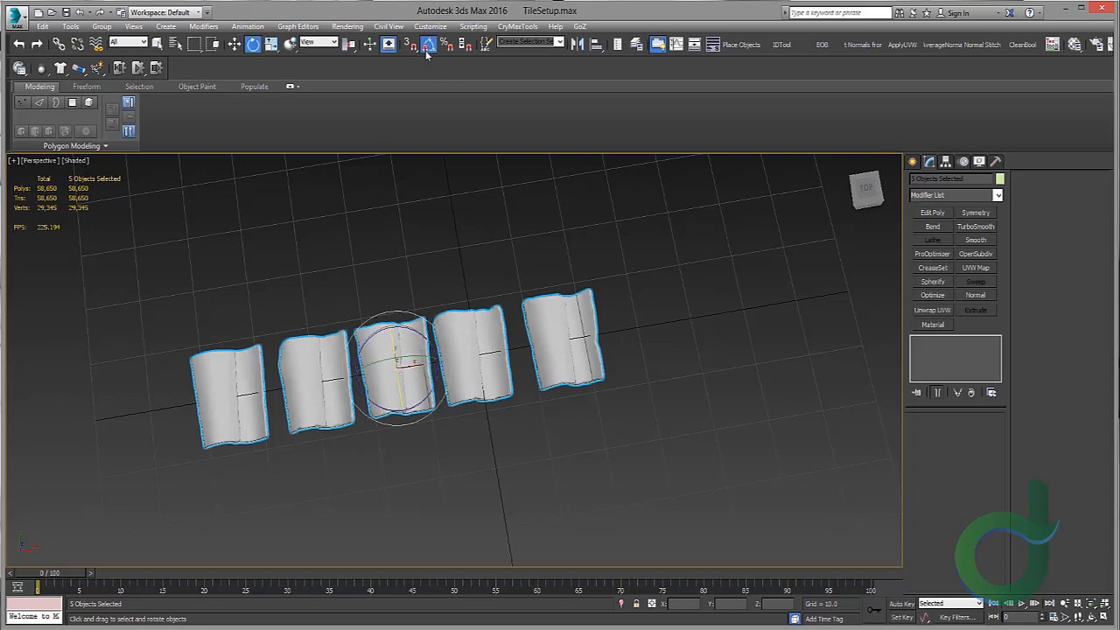
left_click_drag(411, 326, 317, 312)
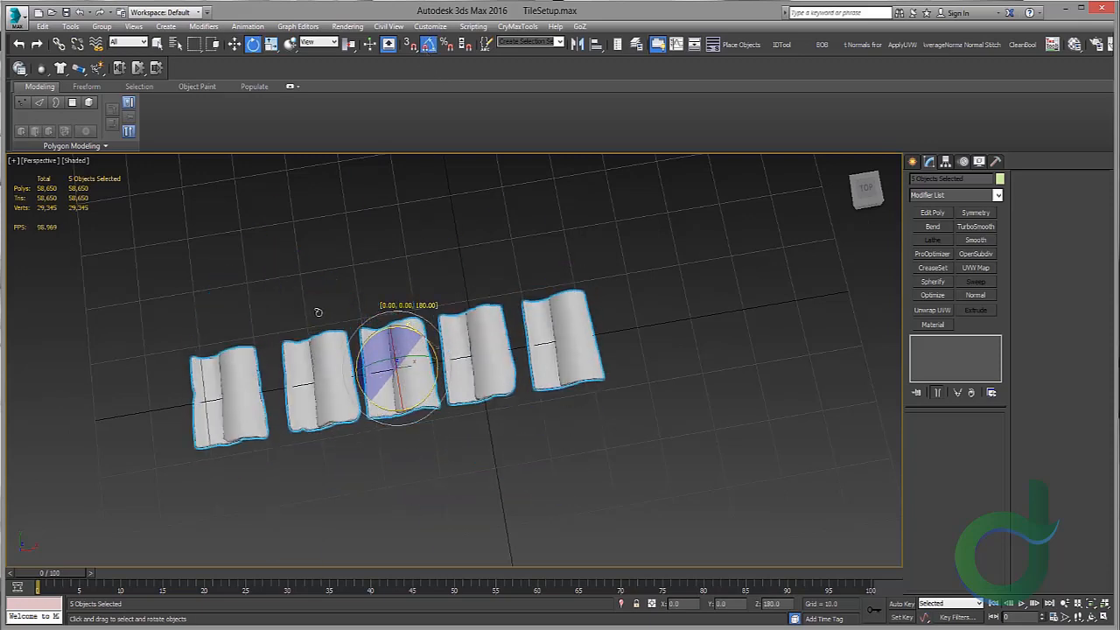
key("w")
left_click_drag(473, 214, 452, 199)
middle_click_drag(452, 199, 445, 255)
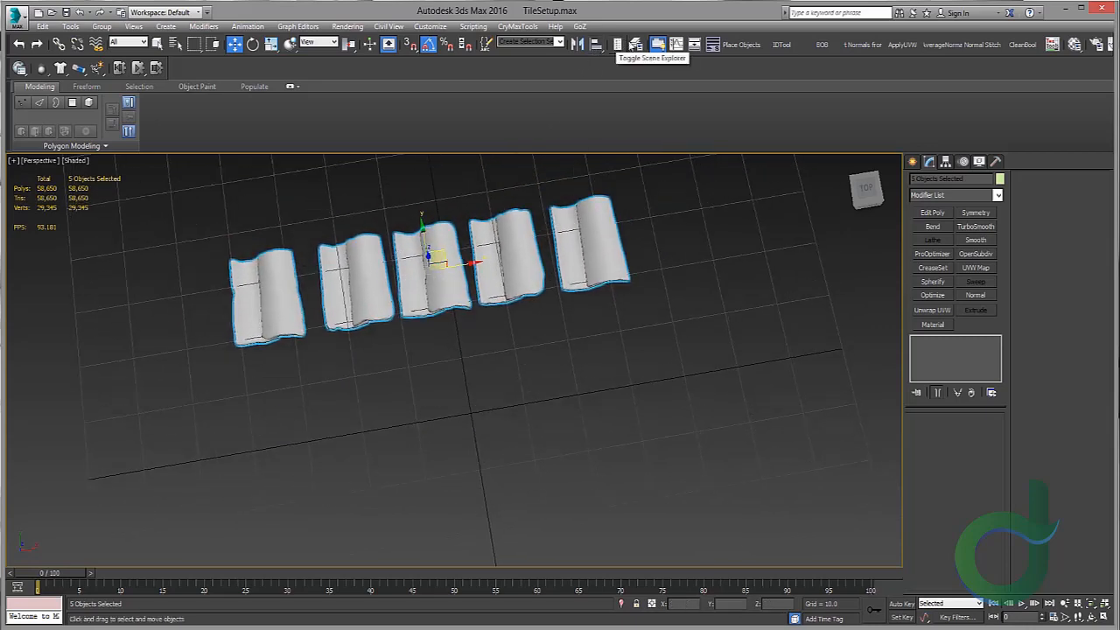
Step: Create a new layer named BaseTiles holding the selected tiles in the Scene Explorer, then close it
left_click(637, 44)
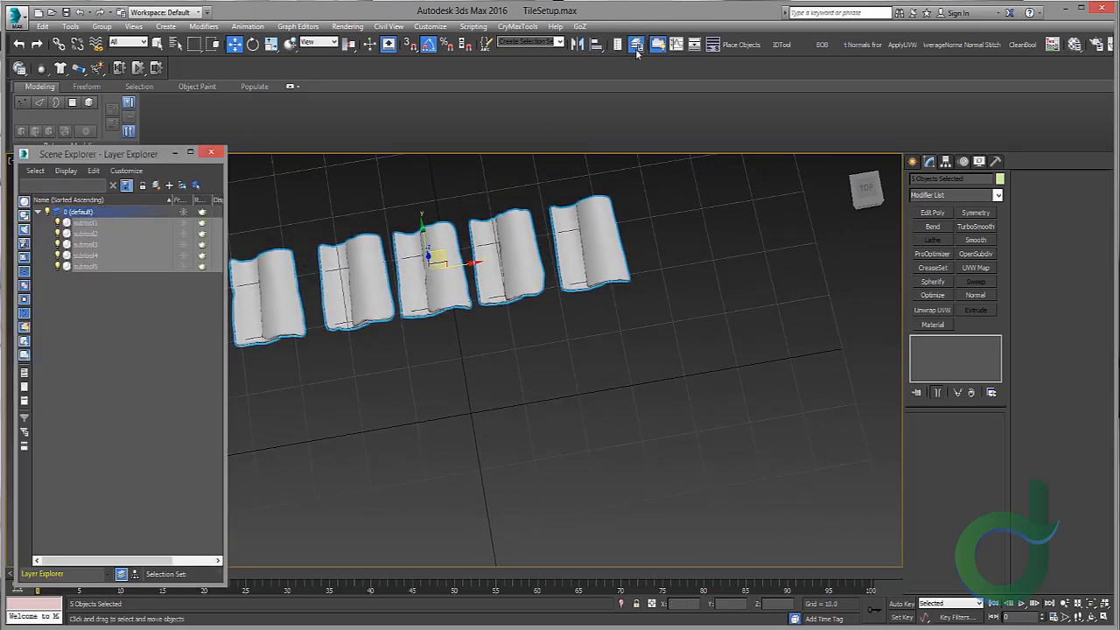
left_click(161, 186)
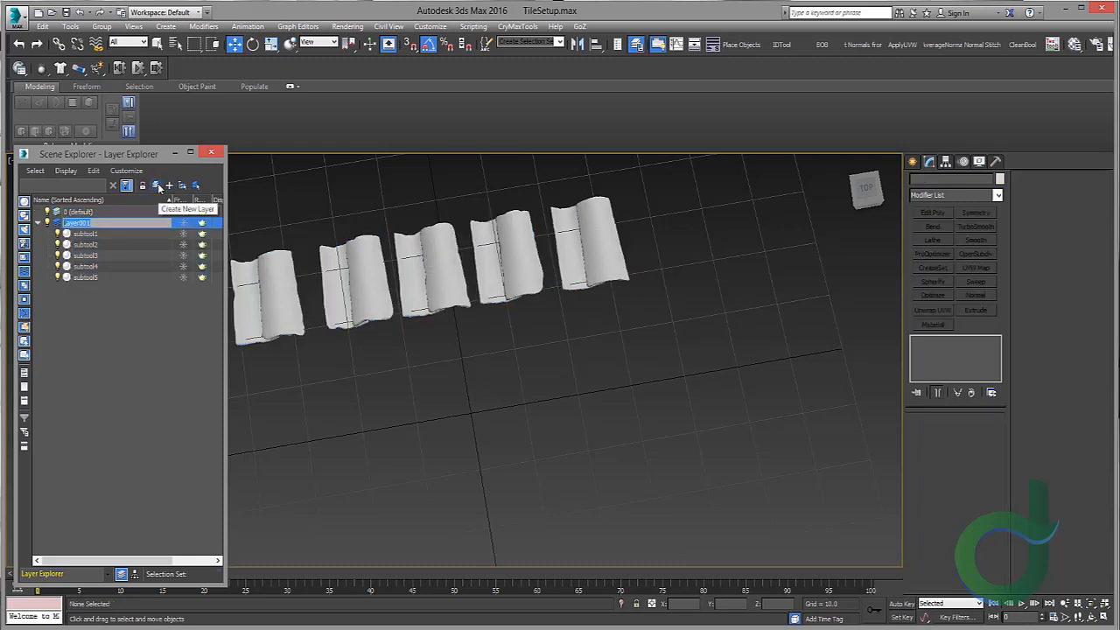
type("BaseTiles")
key("Return")
left_click(39, 223)
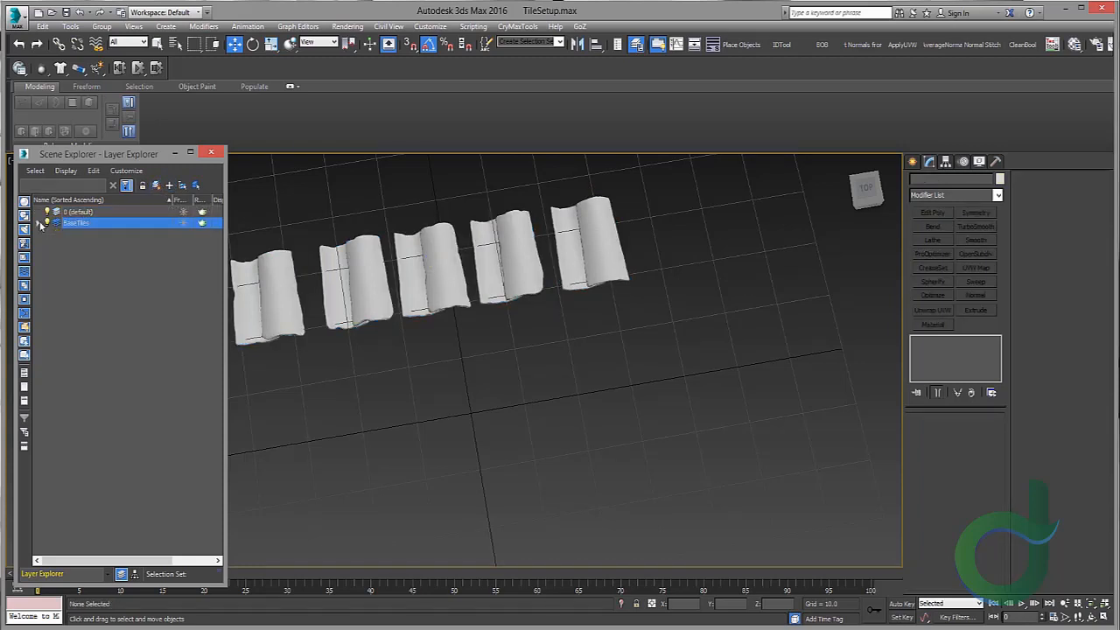
left_click(209, 154)
Step: Move the five tiles off the home grid beyond its far edge
scroll(410, 257, "down", 4)
middle_click_drag(409, 257, 487, 300, "alt")
left_click_drag(290, 215, 616, 298)
middle_click_drag(504, 250, 515, 329)
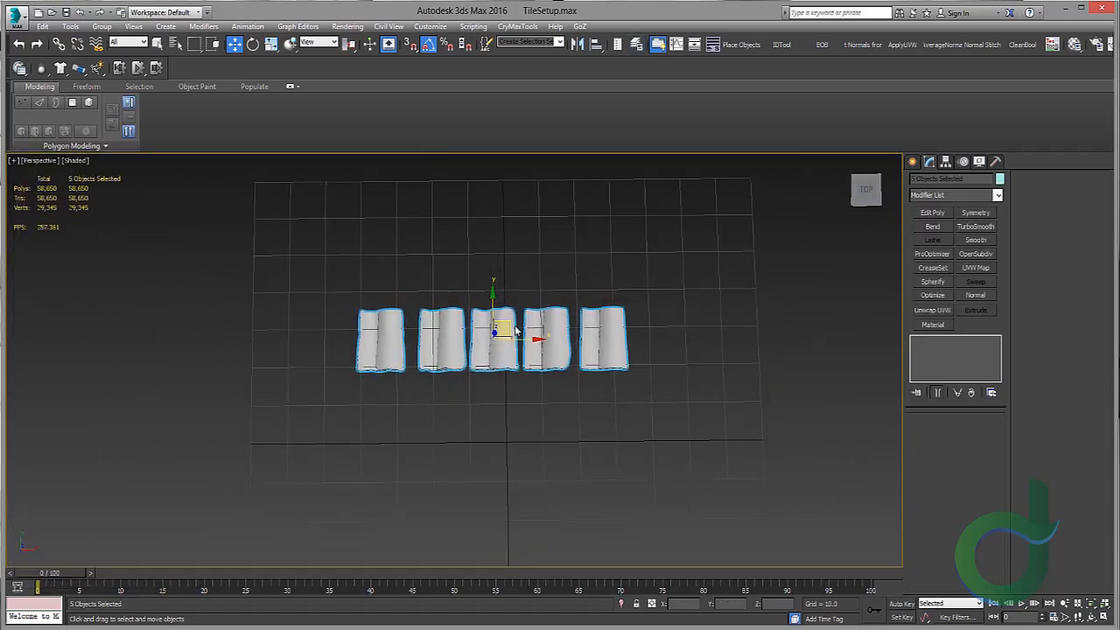
left_click_drag(511, 322, 366, 176)
middle_click_drag(406, 222, 411, 266)
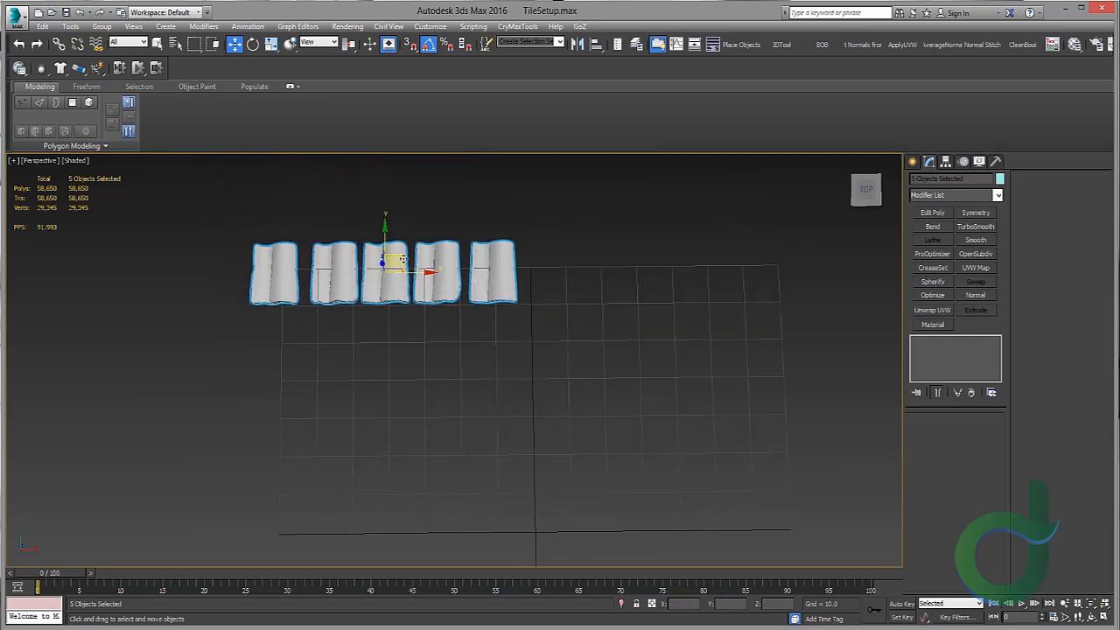
left_click_drag(404, 258, 370, 213)
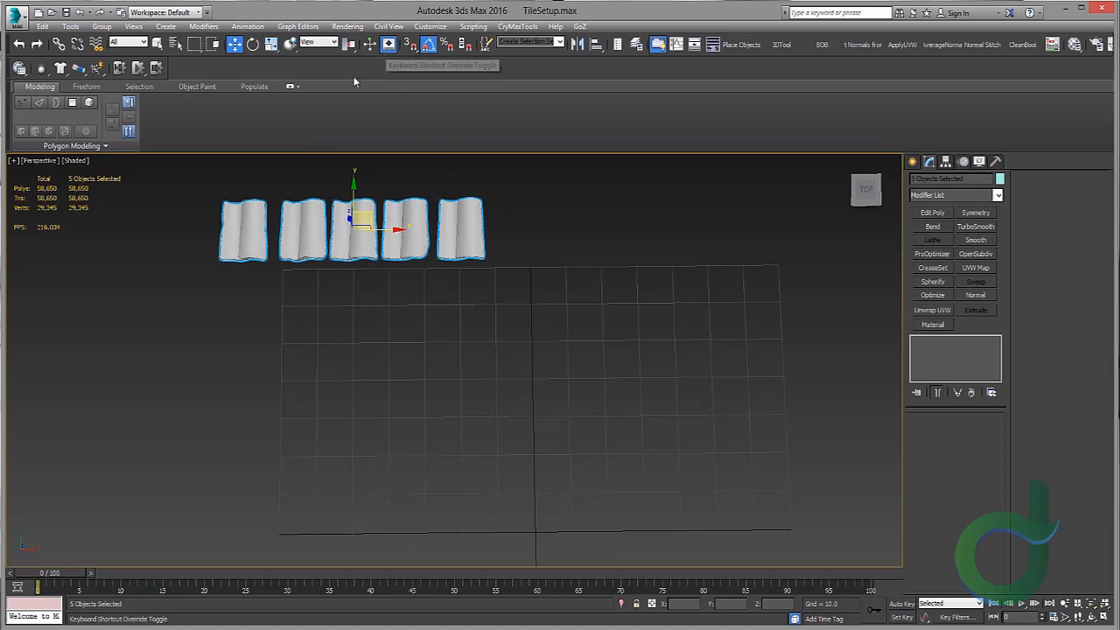
scroll(402, 242, "up", 3)
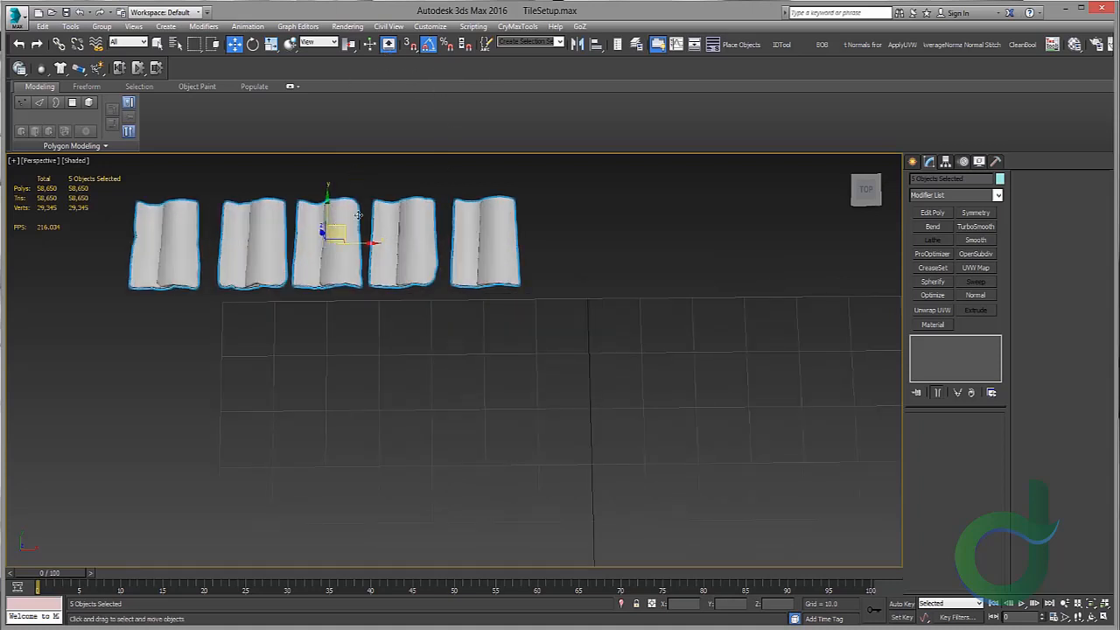
Step: Set the home grid spacing to 10 in the Grid and Snap Settings
right_click(422, 47)
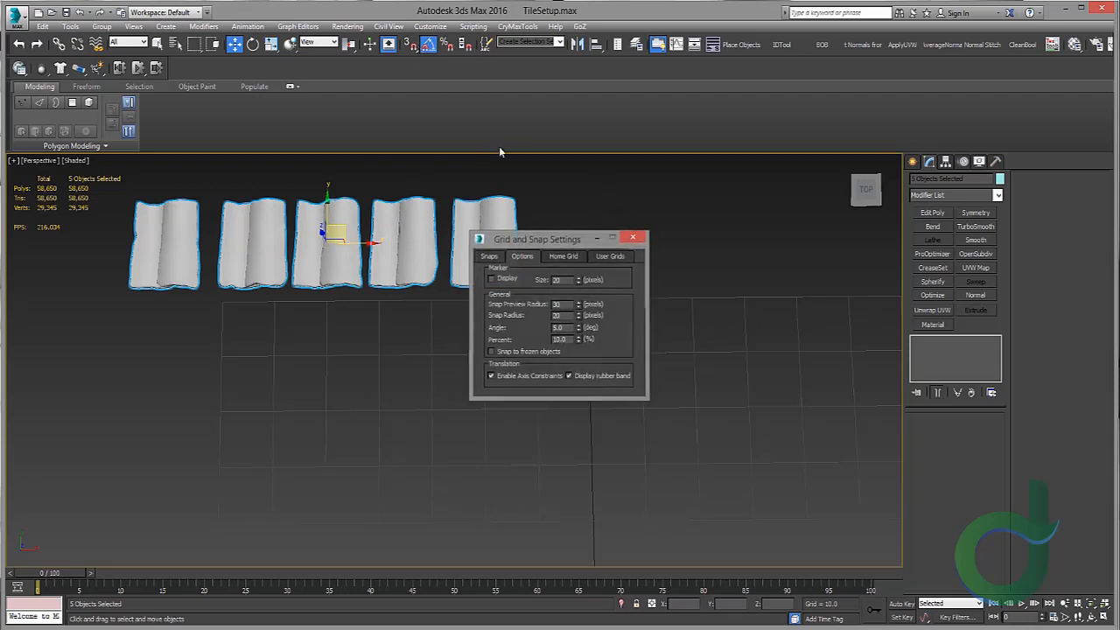
left_click(631, 236)
right_click(411, 46)
left_click(560, 256)
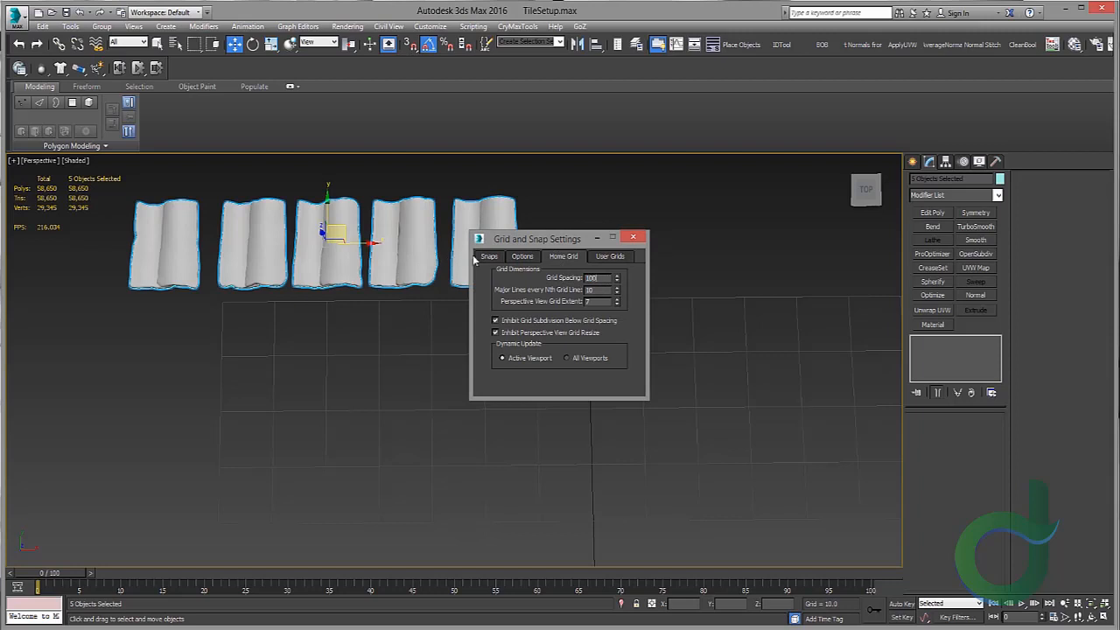
key("Return")
scroll(356, 280, "down", 10)
scroll(360, 278, "up", 3)
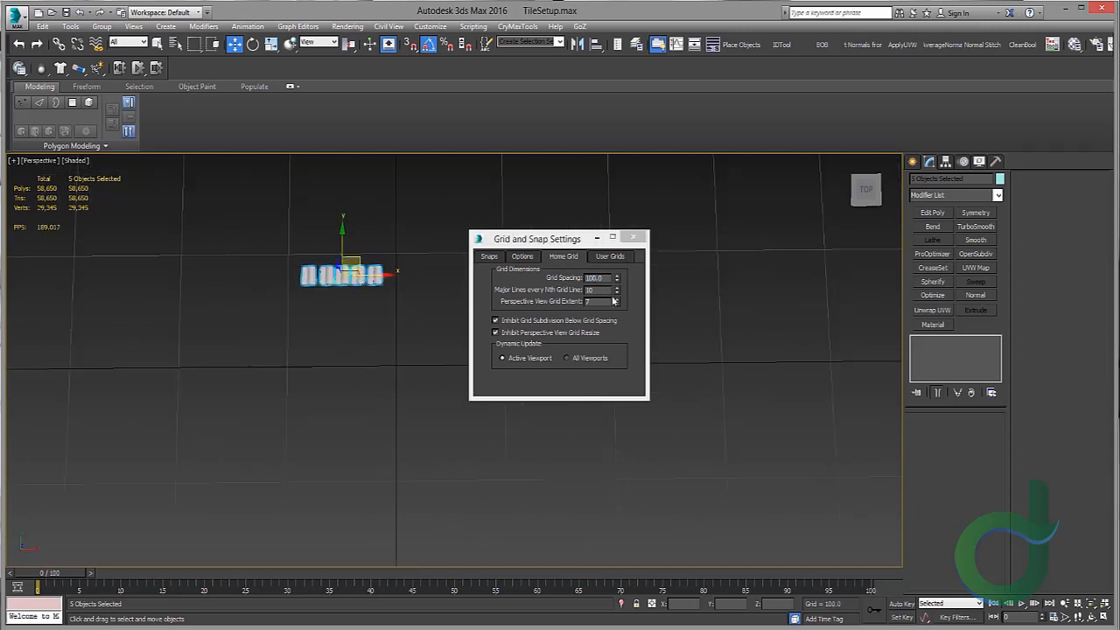
left_click_drag(604, 278, 444, 277)
type("10")
key("Return")
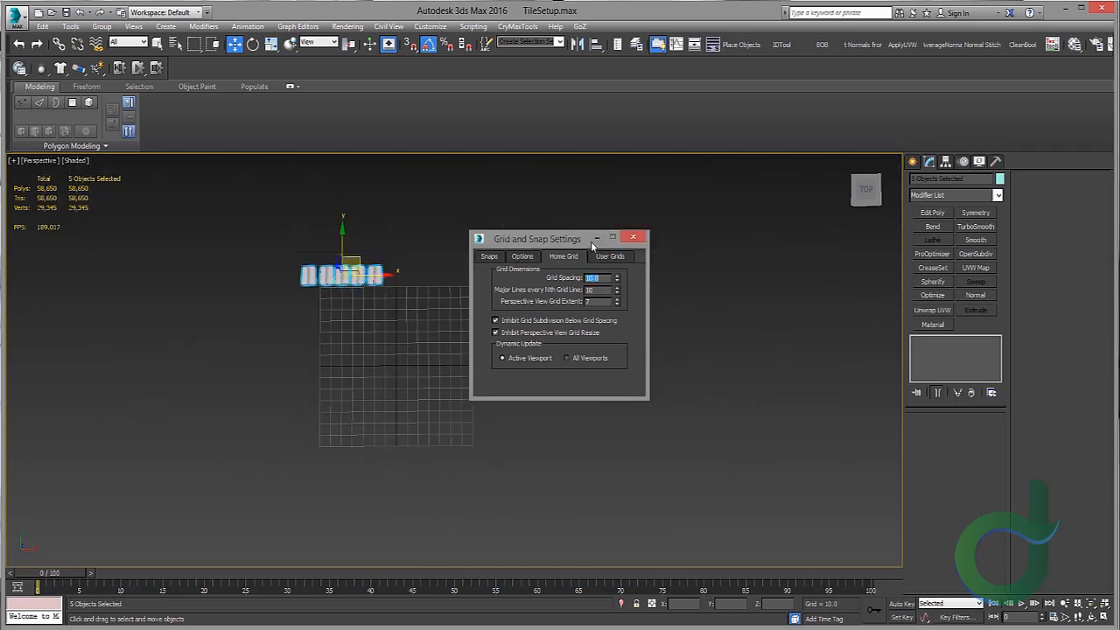
left_click(630, 239)
scroll(478, 290, "up", 4)
middle_click_drag(350, 306, 408, 258)
scroll(411, 260, "down", 2)
middle_click_drag(473, 277, 483, 232)
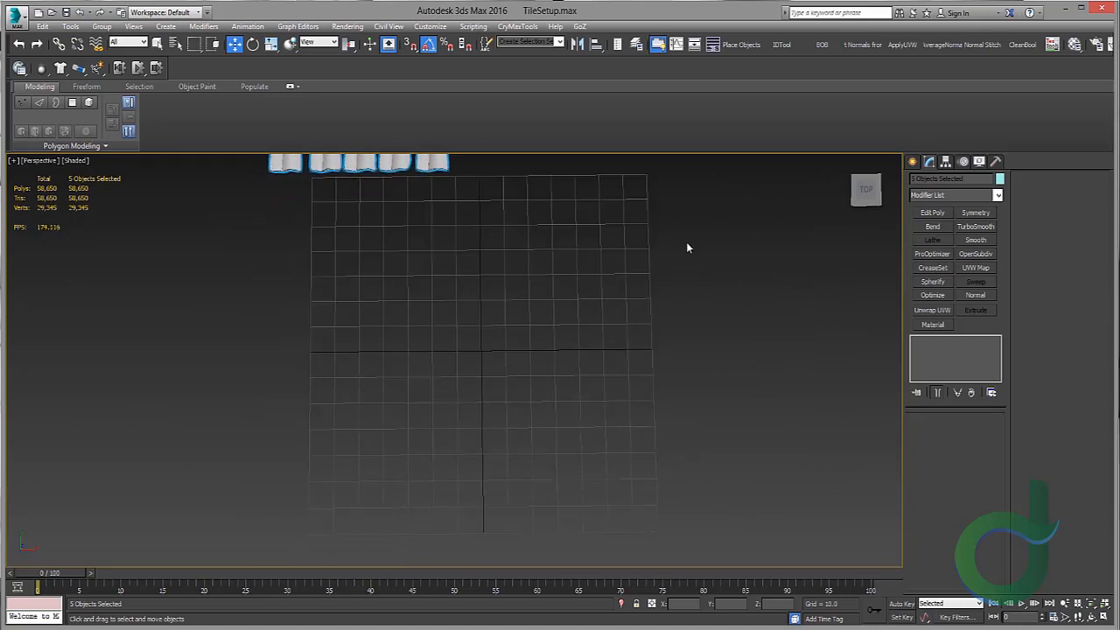
left_click(912, 162)
left_click(916, 181)
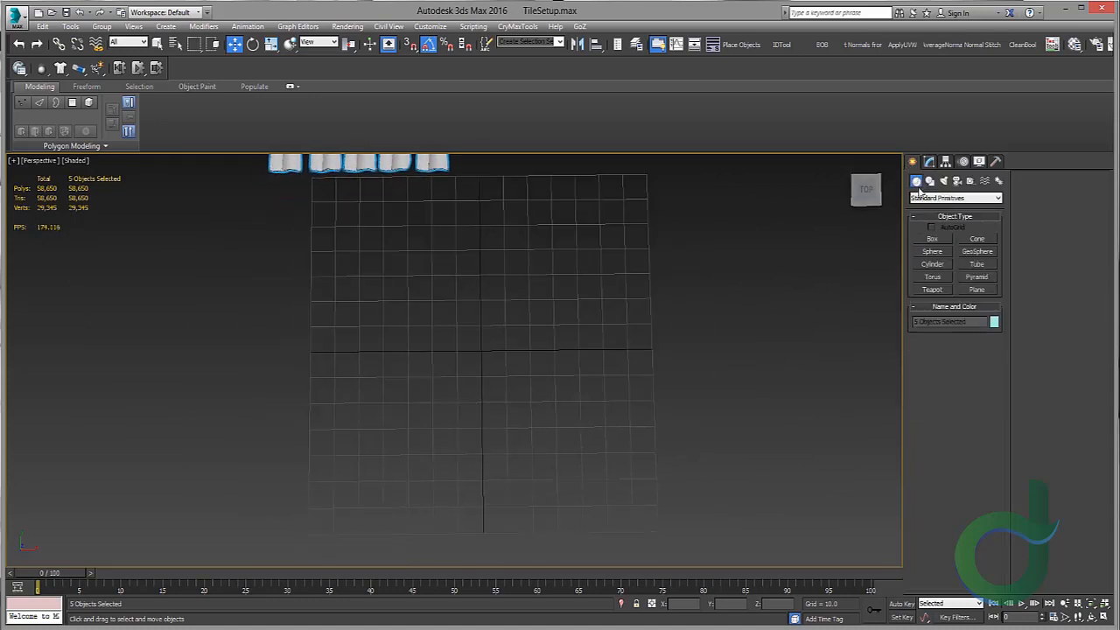
left_click(979, 288)
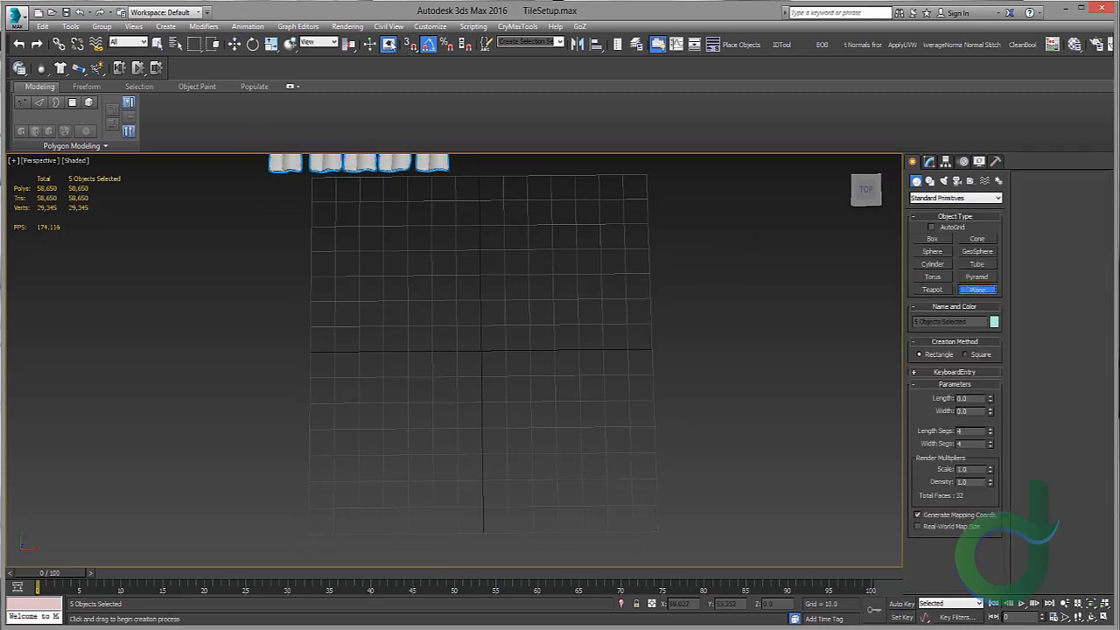
left_click(408, 45)
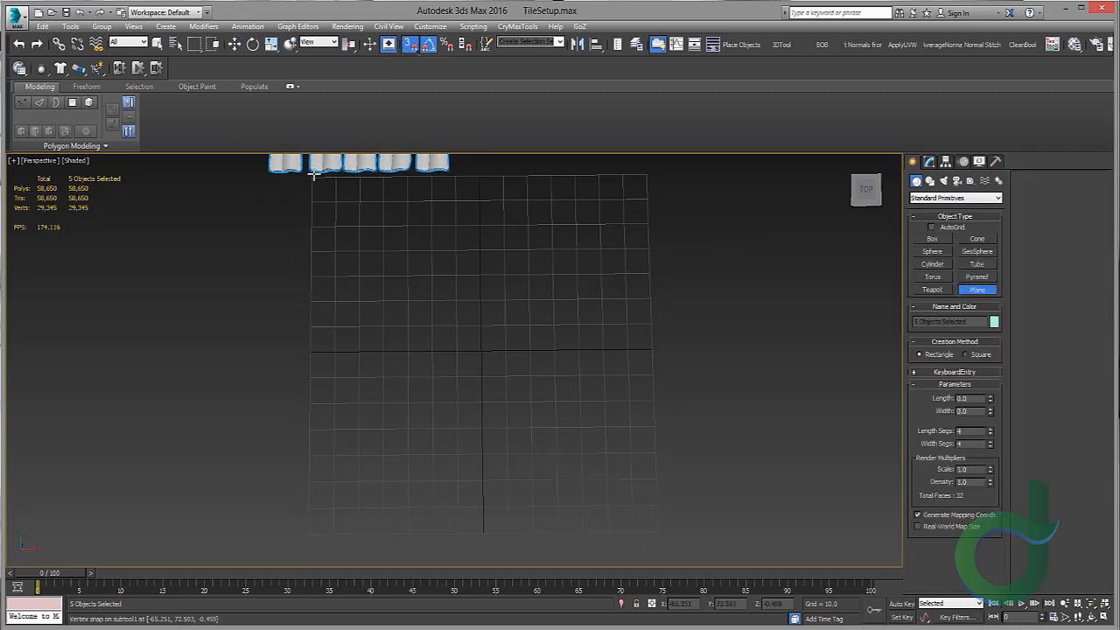
middle_click_drag(314, 190, 302, 198)
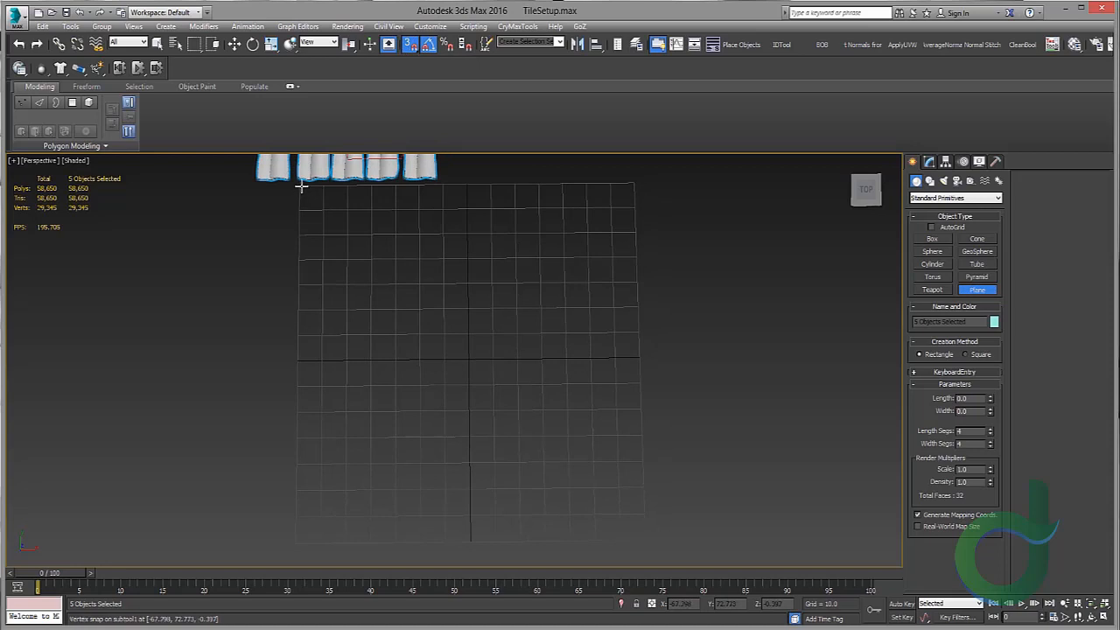
left_click_drag(300, 185, 365, 257)
right_click(365, 256)
left_click_drag(305, 182, 348, 235)
key("w")
middle_click_drag(400, 215, 407, 228)
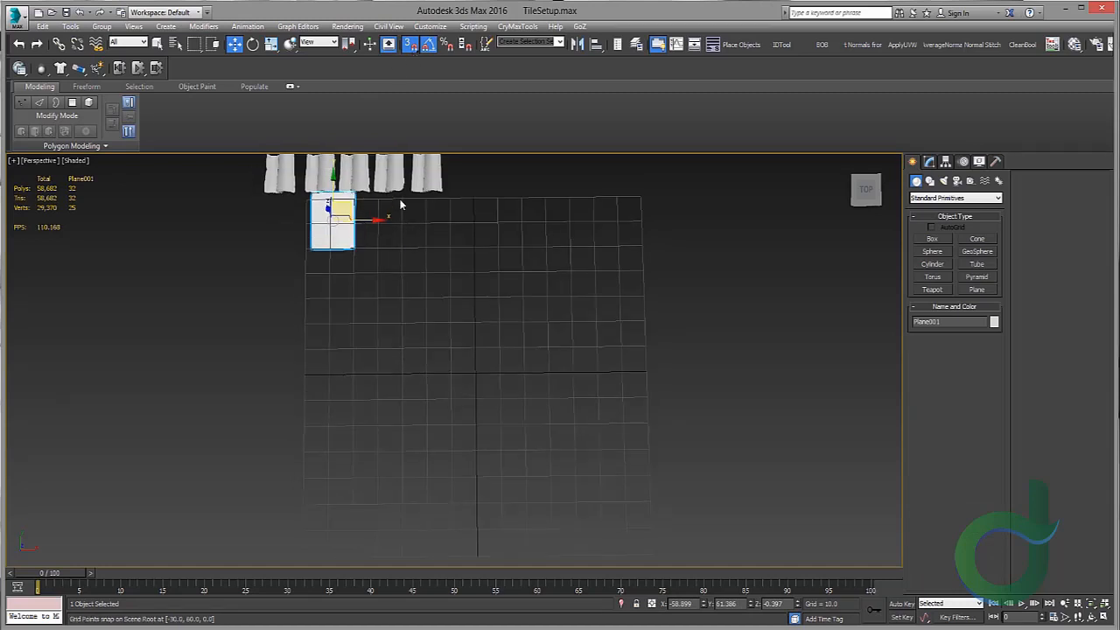
key("Delete")
Step: Create a 140 x 140 plane snapped to the home grid's corners
right_click(410, 46)
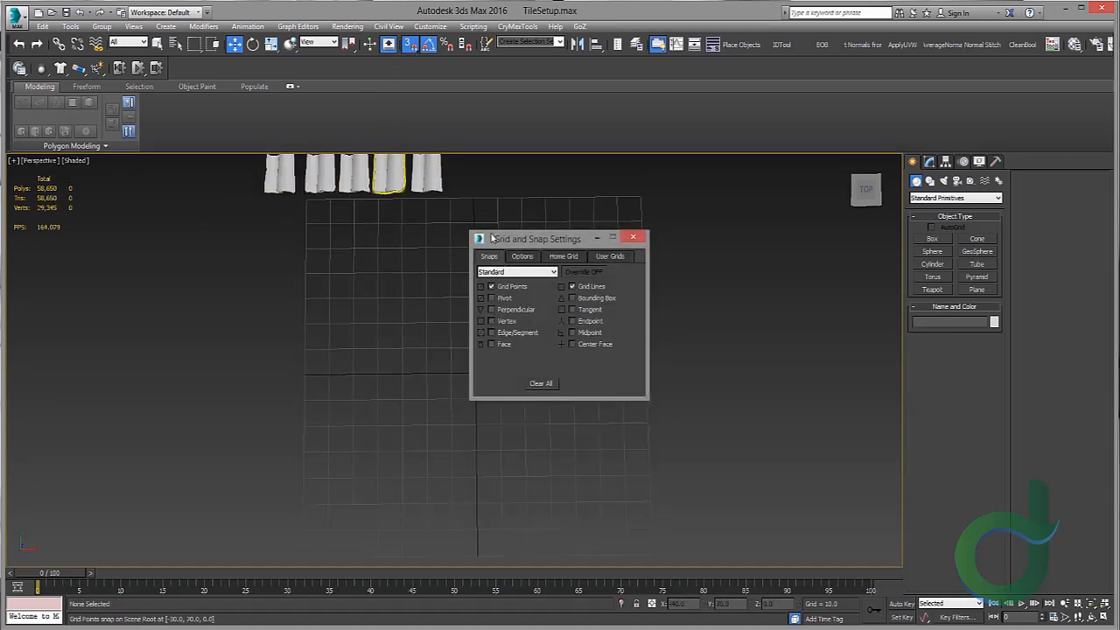
left_click(636, 236)
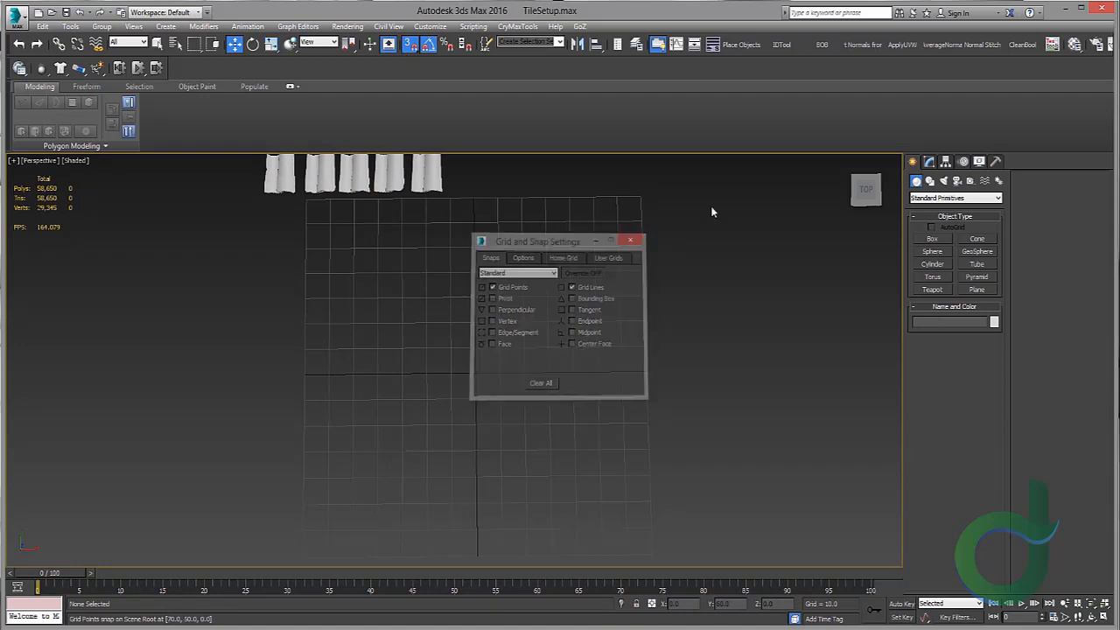
left_click(976, 289)
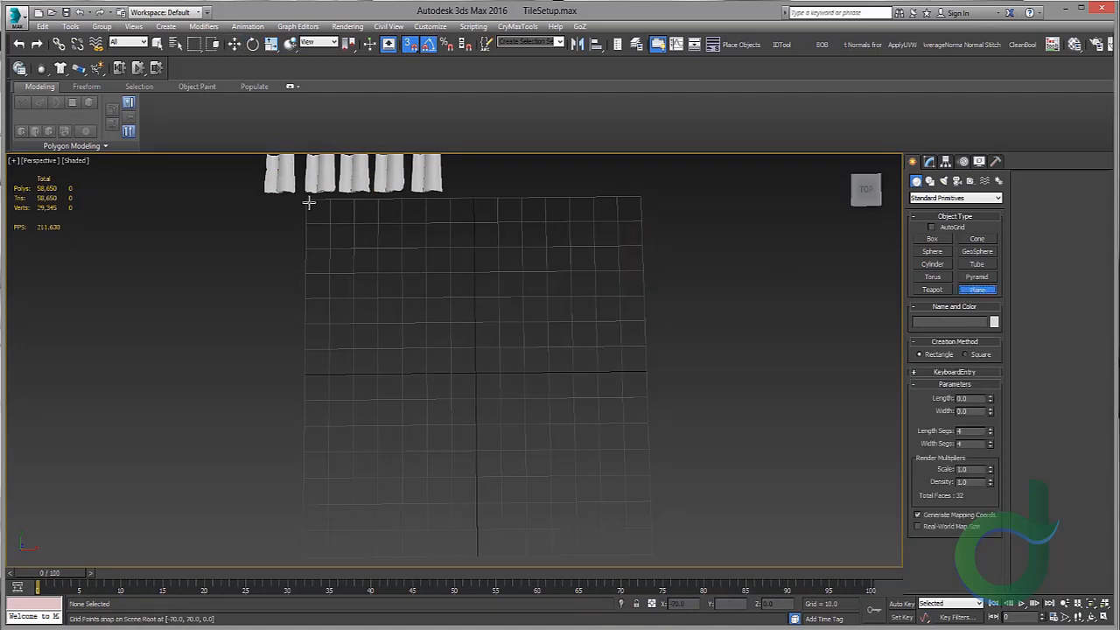
left_click_drag(307, 201, 648, 553)
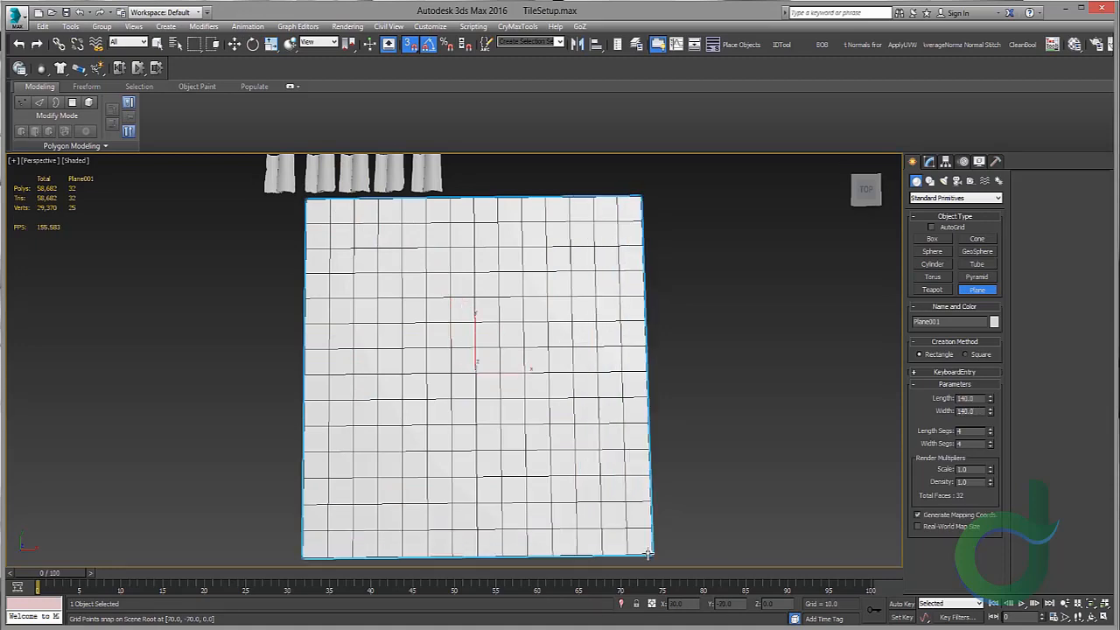
Step: Move the plane so it is centred on the world origin and hide the home grid
key("w")
middle_click_drag(535, 278, 557, 307)
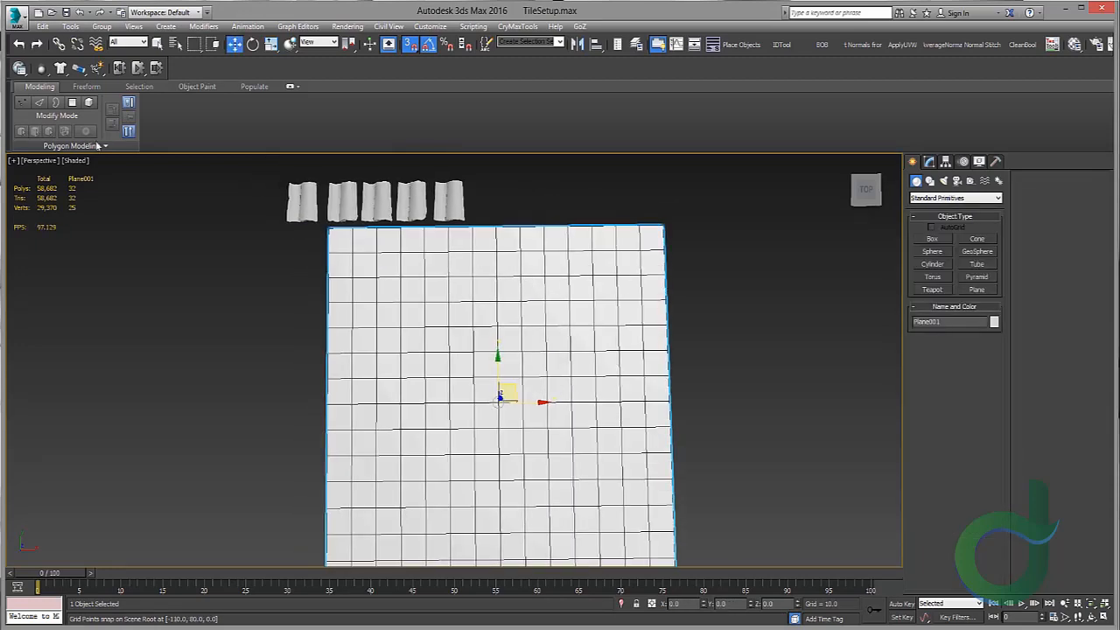
key("g")
middle_click_drag(285, 231, 420, 255, "alt")
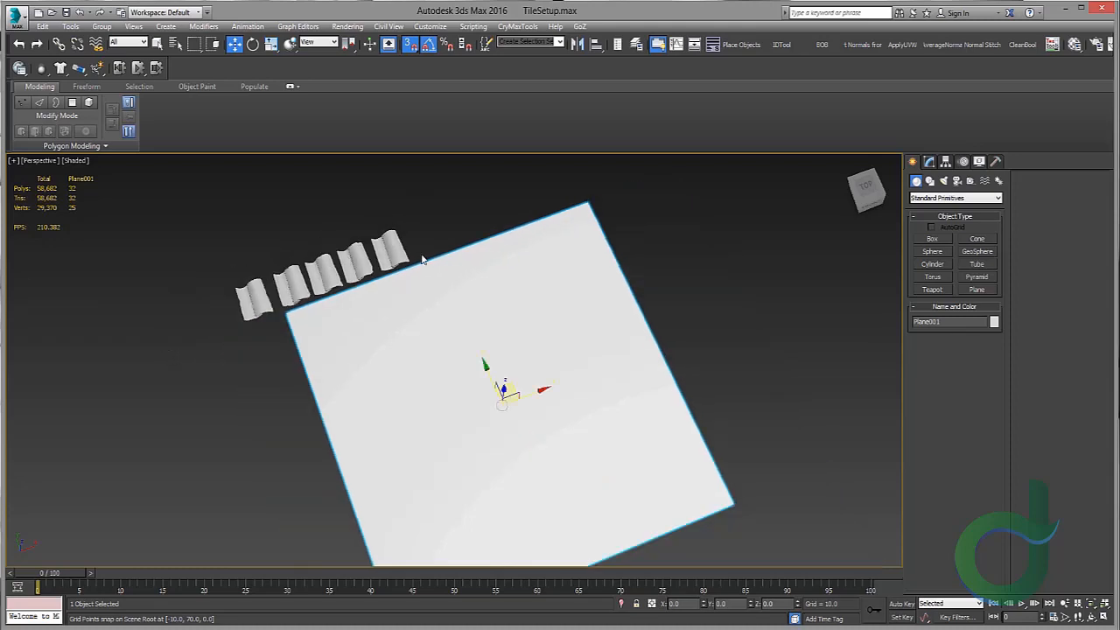
Step: Try an Unwrap UVW modifier on the plane, open its UV editor, then delete the modifier
left_click(929, 162)
left_click(941, 312)
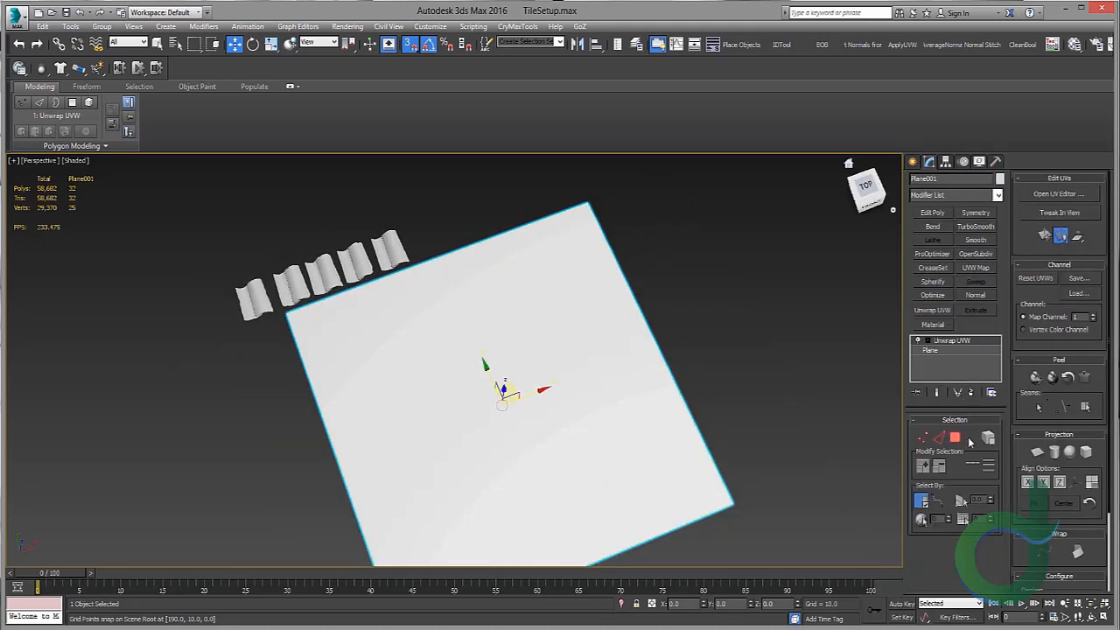
left_click(1060, 194)
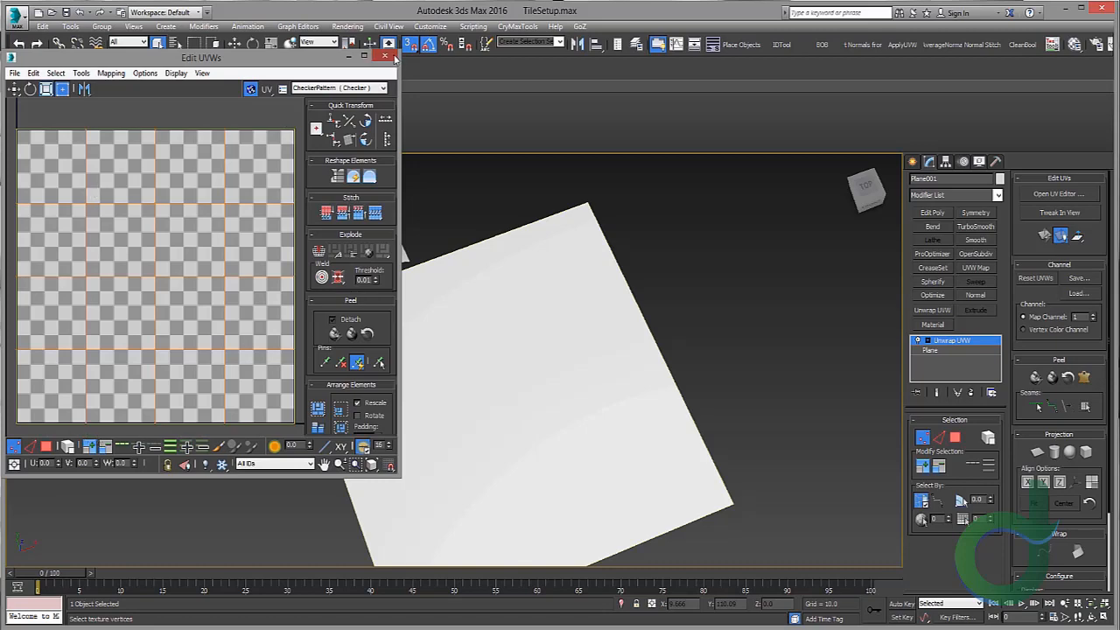
left_click(384, 56)
right_click(952, 340)
left_click(986, 361)
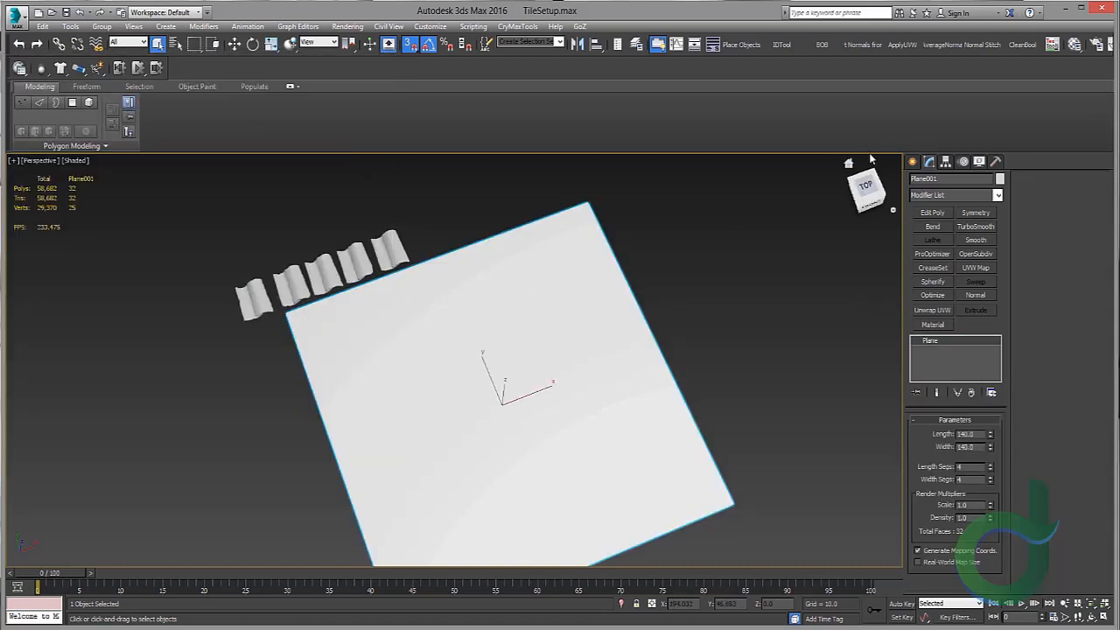
Step: Reduce the plane to 1 length segment and 1 width segment, toggling Edged Faces to check it
left_click(913, 161)
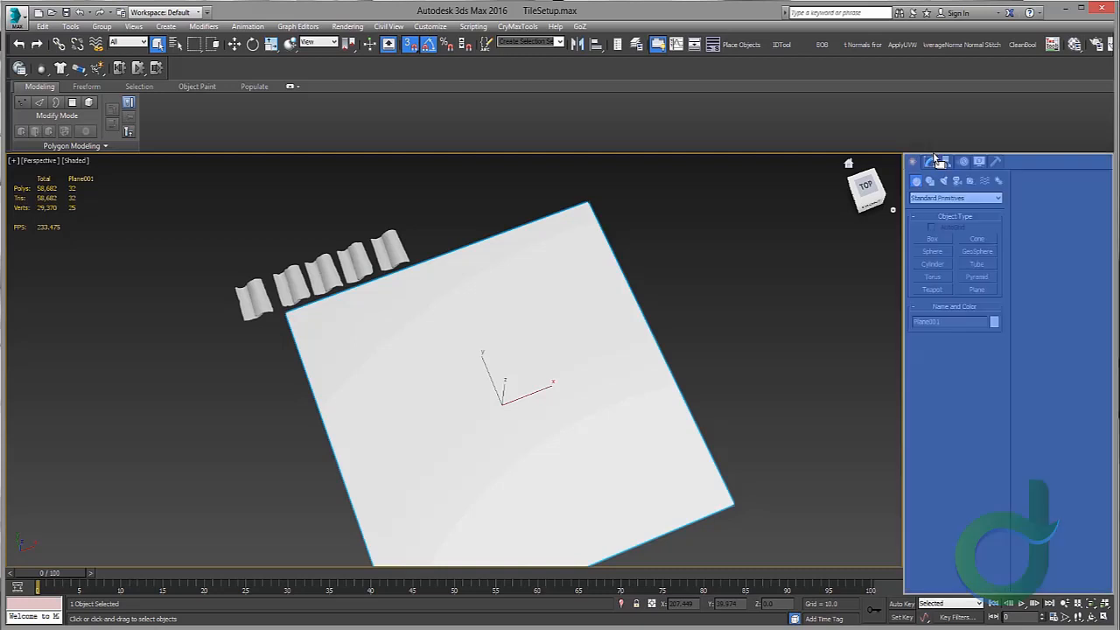
left_click(929, 161)
key("w")
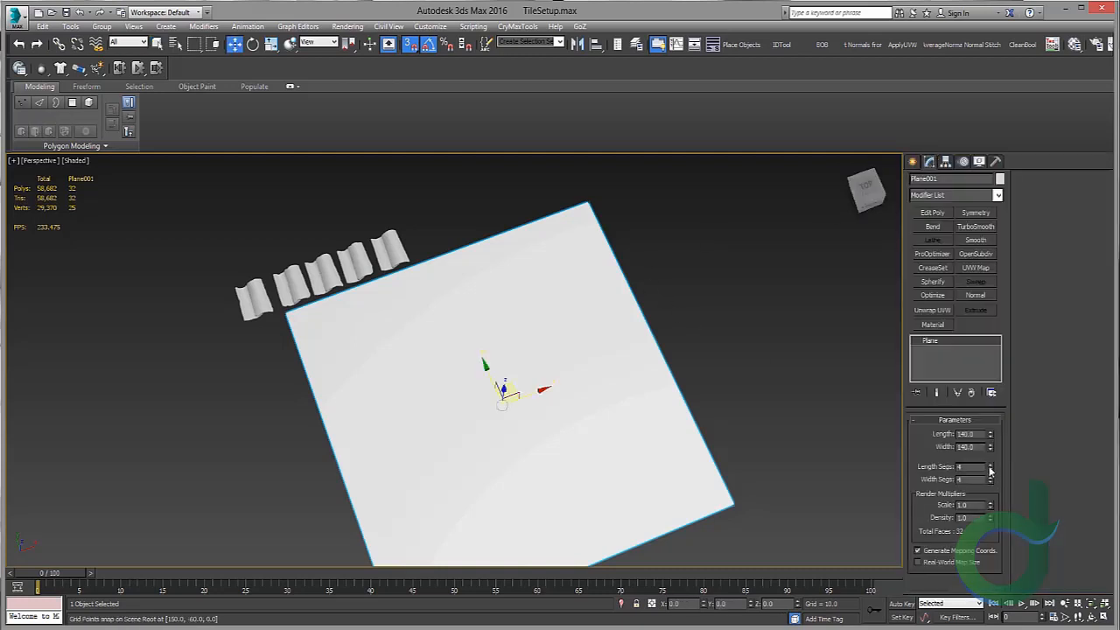
left_click(74, 161)
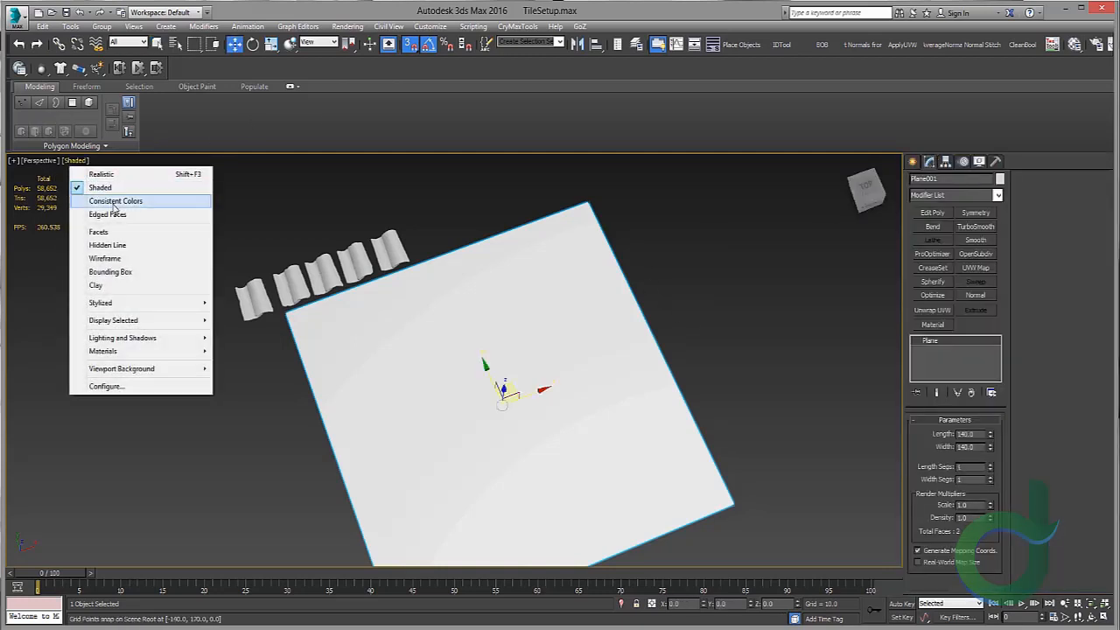
left_click(109, 216)
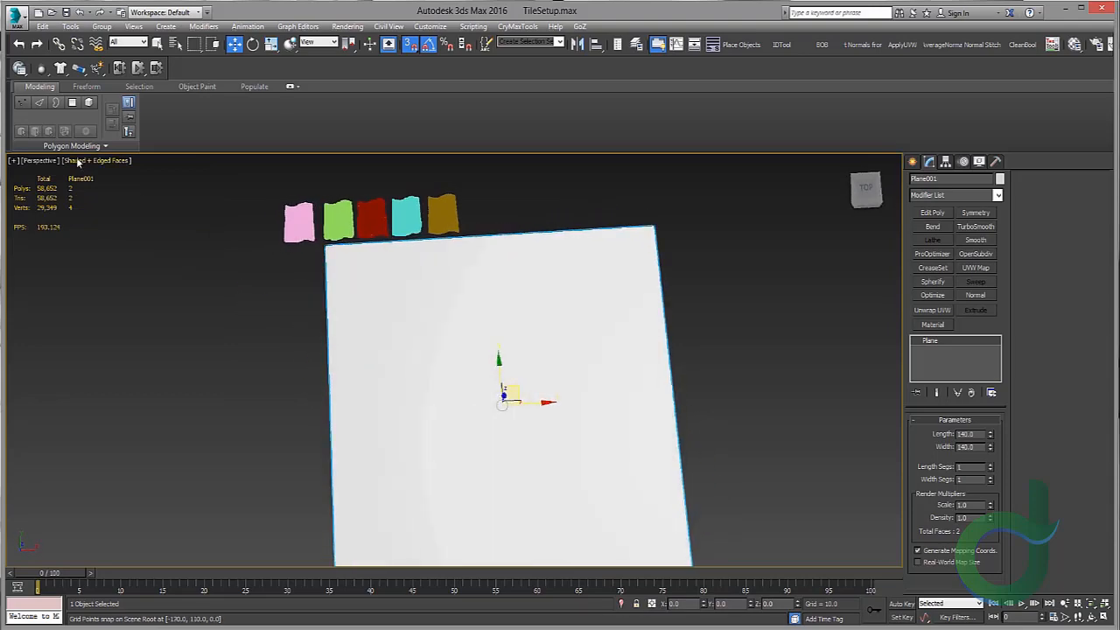
left_click(77, 162)
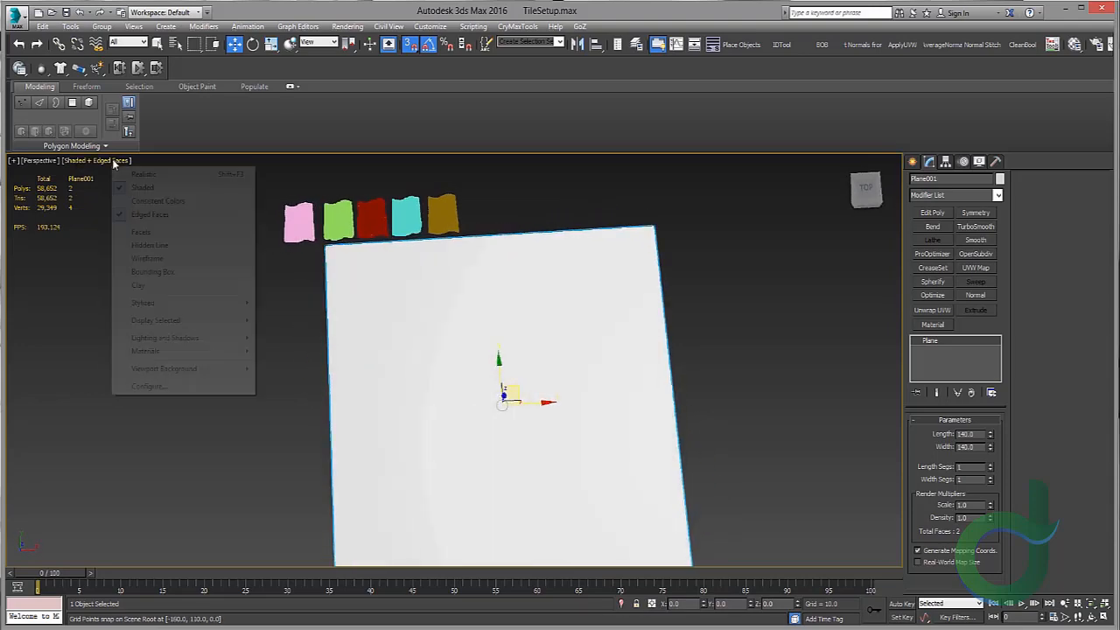
left_click(147, 215)
left_click(224, 250)
Step: Select the five tiles and move them just beyond the plane's upper edge
middle_click_drag(278, 200, 278, 242)
scroll(278, 243, "up", 4)
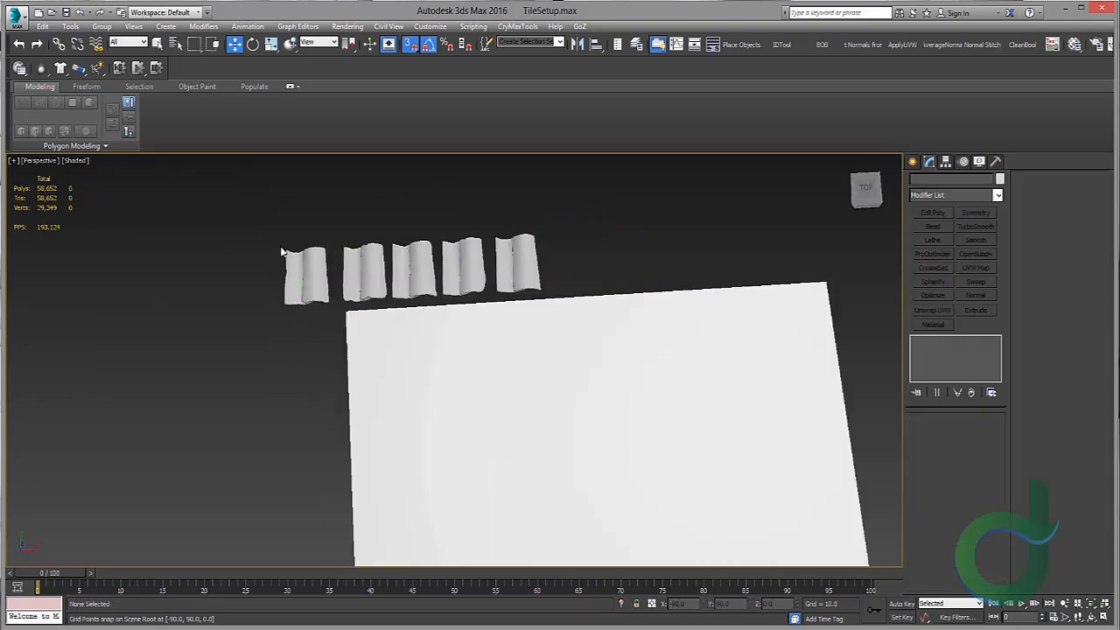
left_click_drag(312, 221, 670, 280)
key("g")
middle_click_drag(659, 277, 297, 229)
left_click_drag(297, 227, 371, 308)
key("s")
middle_click_drag(371, 308, 388, 278, "alt")
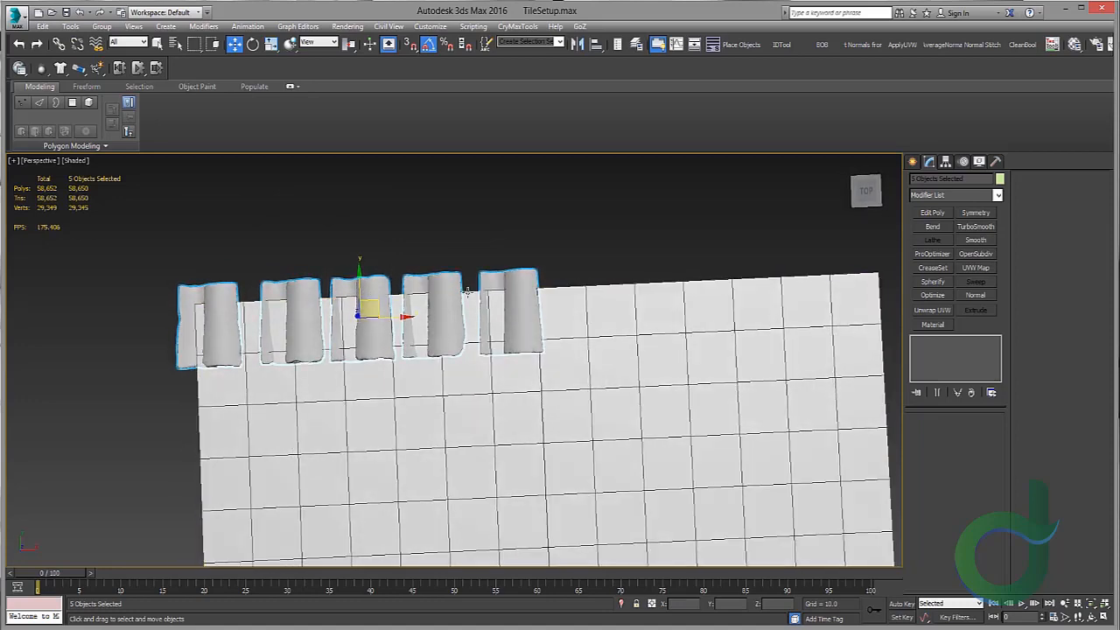
middle_click_drag(522, 284, 471, 249)
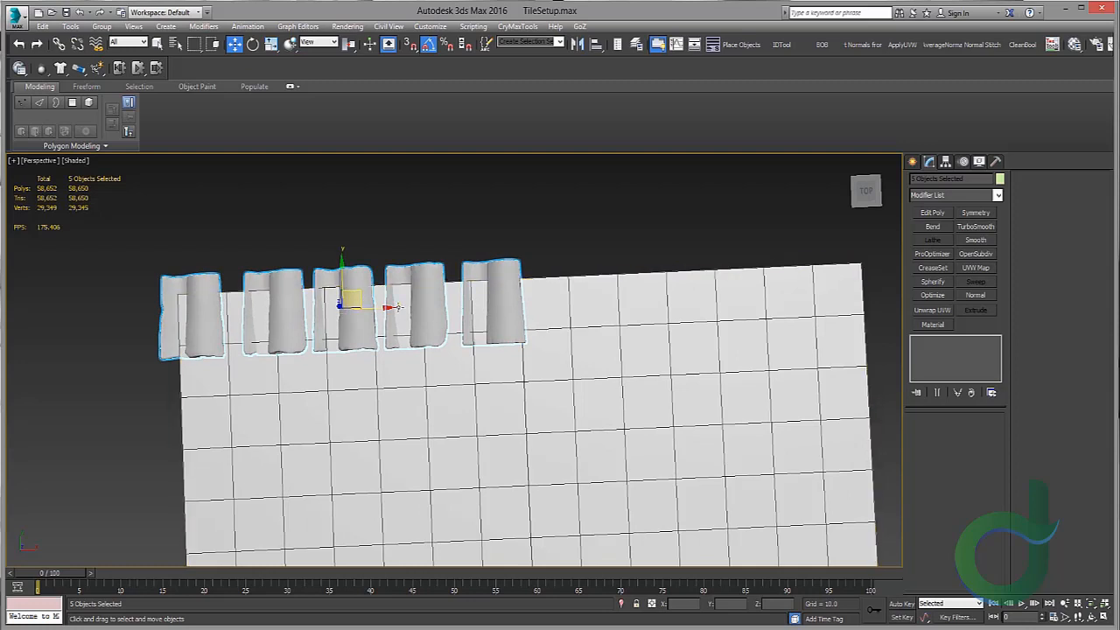
left_click_drag(363, 299, 349, 216)
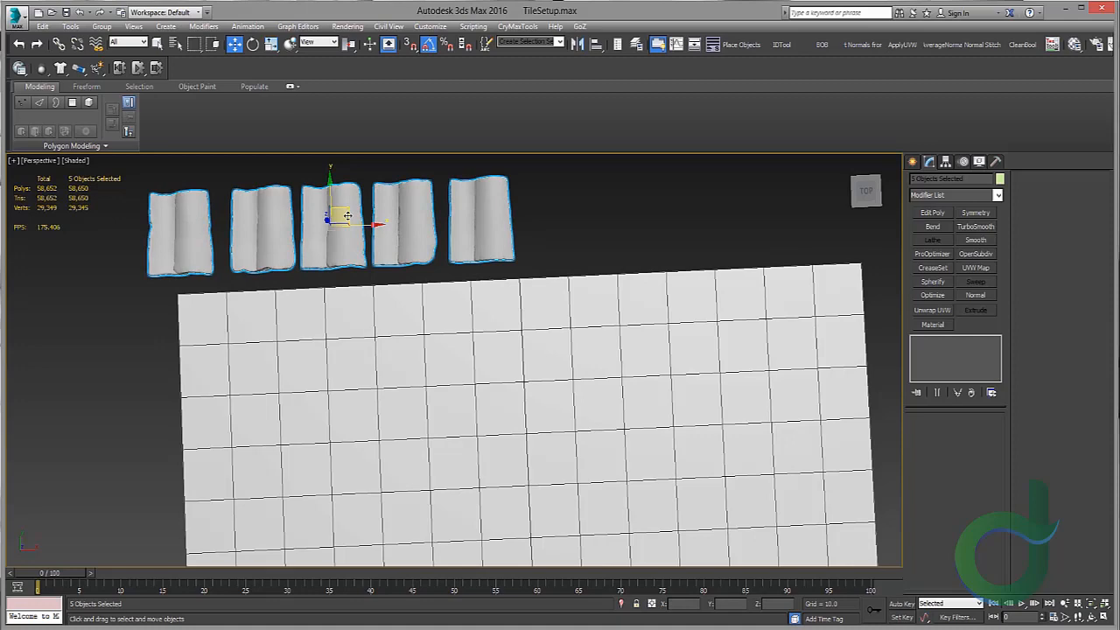
left_click_drag(347, 215, 302, 177)
middle_click_drag(370, 265, 414, 331)
left_click_drag(346, 238, 282, 199)
Step: Move the rightmost tile onto the plane's top-left corner, aligning it with the corner
left_click(417, 202)
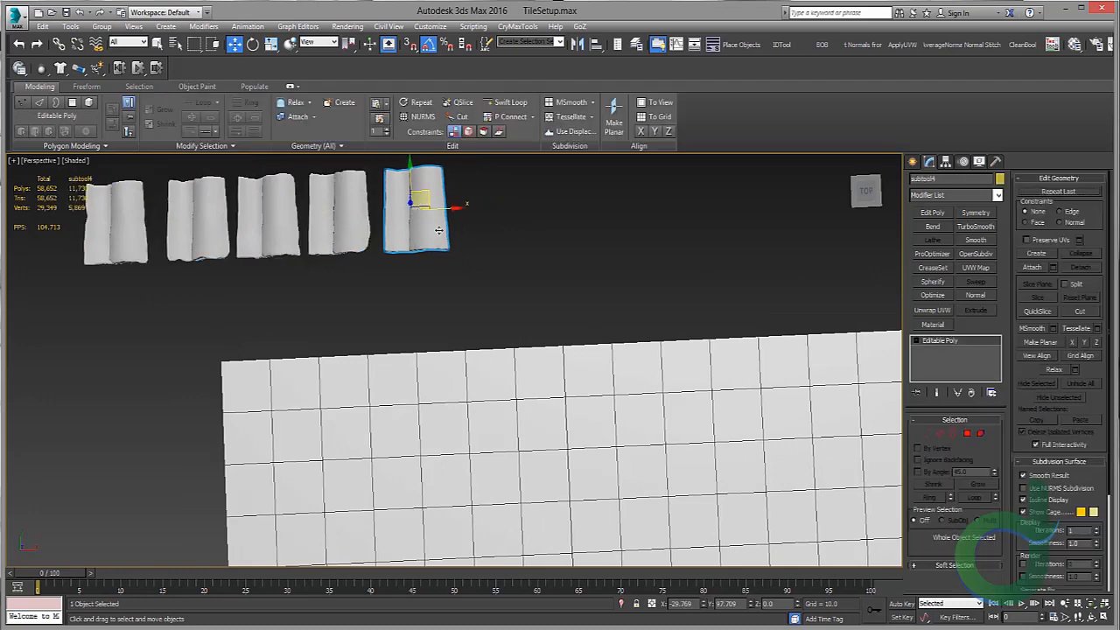
middle_click_drag(473, 302, 461, 297)
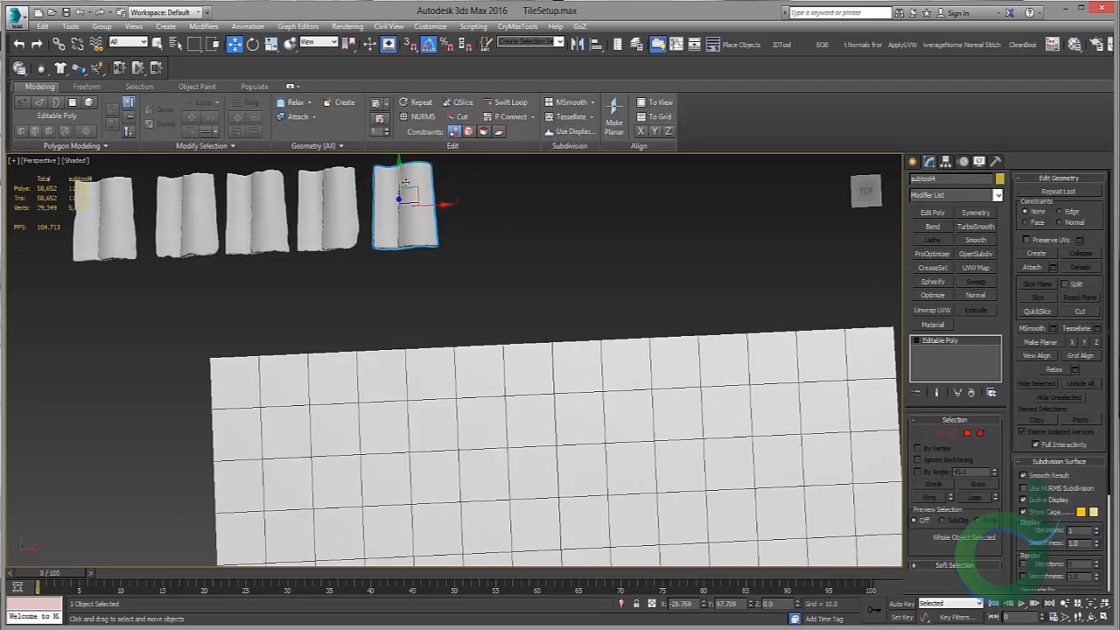
left_click_drag(400, 202, 229, 389)
scroll(303, 374, "down", 8)
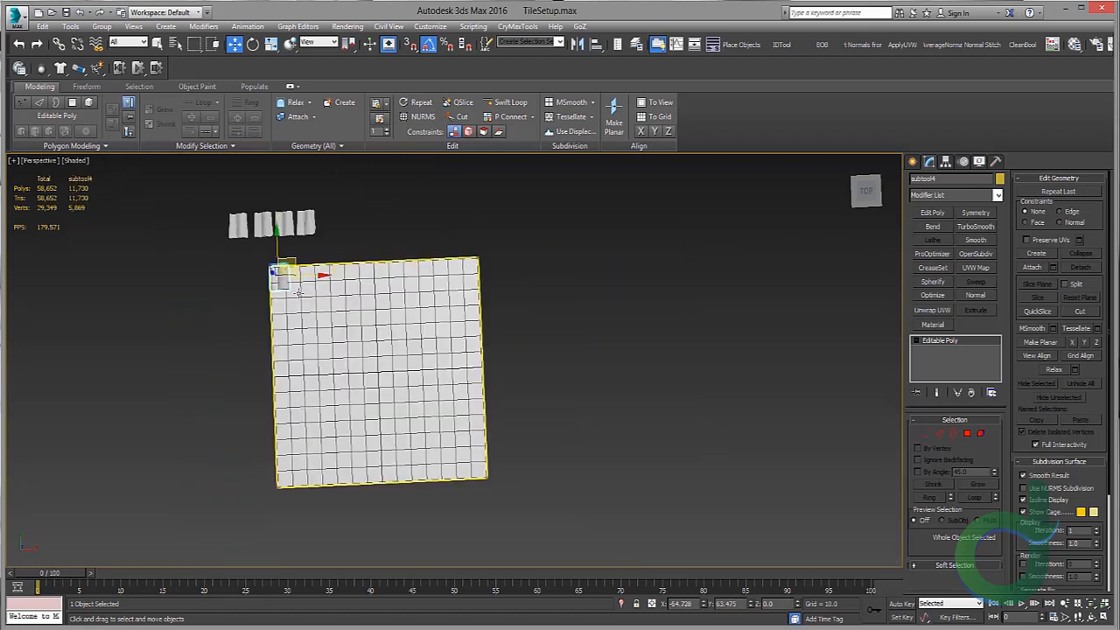
scroll(351, 356, "up", 8)
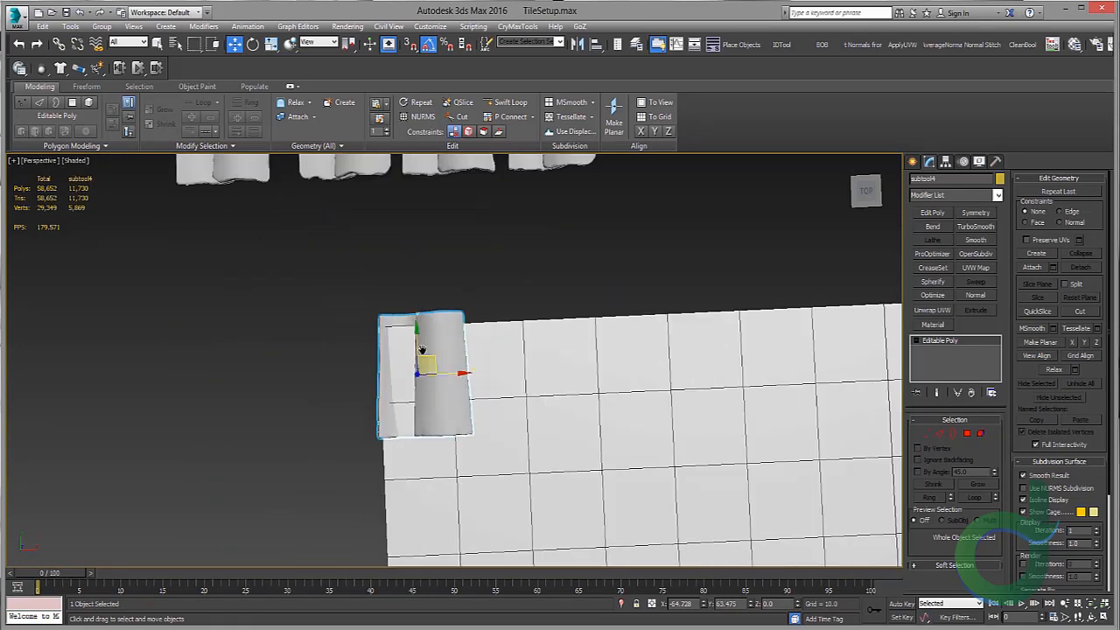
scroll(352, 356, "up", 2)
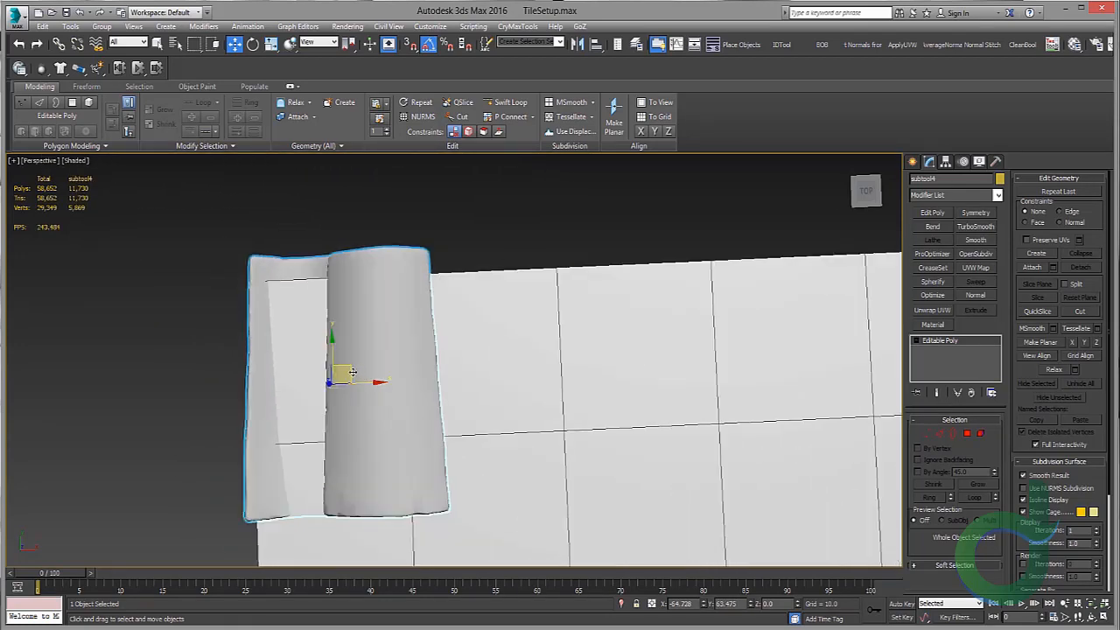
scroll(348, 373, "up", 1)
scroll(348, 373, "down", 2)
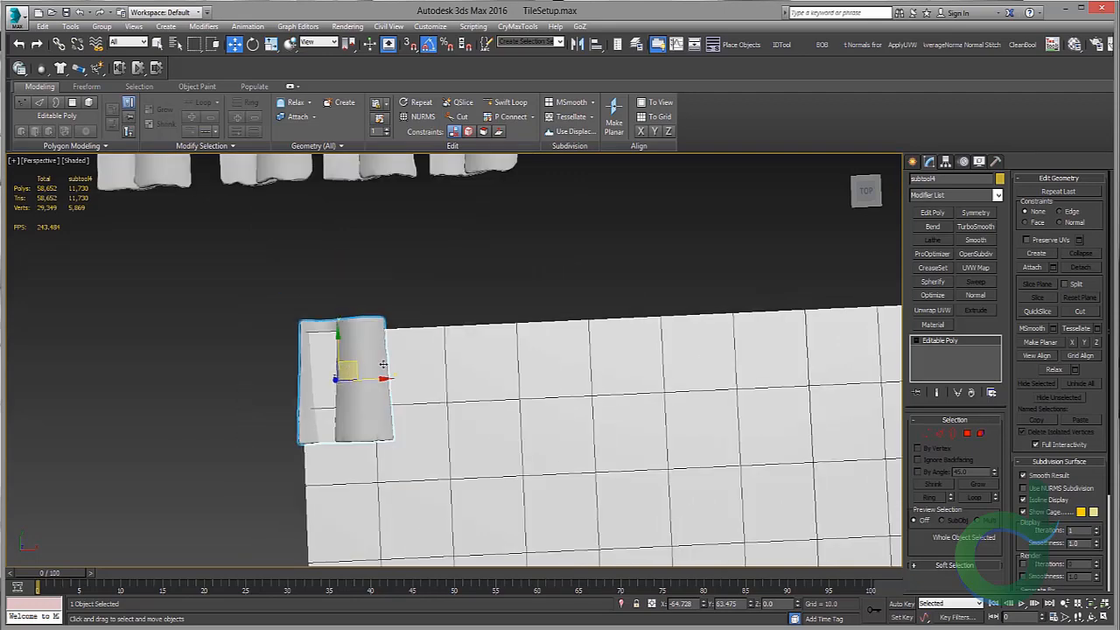
middle_click_drag(352, 355, 456, 245, "alt")
scroll(336, 355, "up", 2)
left_click_drag(334, 370, 334, 337)
middle_click_drag(420, 294, 352, 388, "alt")
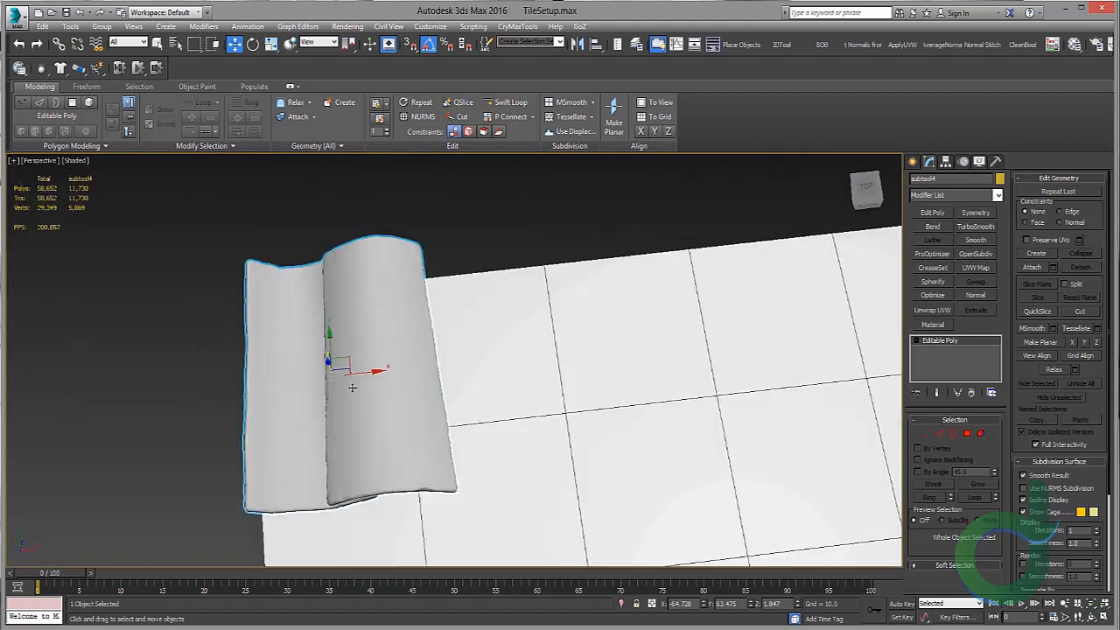
left_click_drag(359, 374, 358, 374)
middle_click_drag(602, 338, 292, 383)
scroll(292, 382, "down", 5)
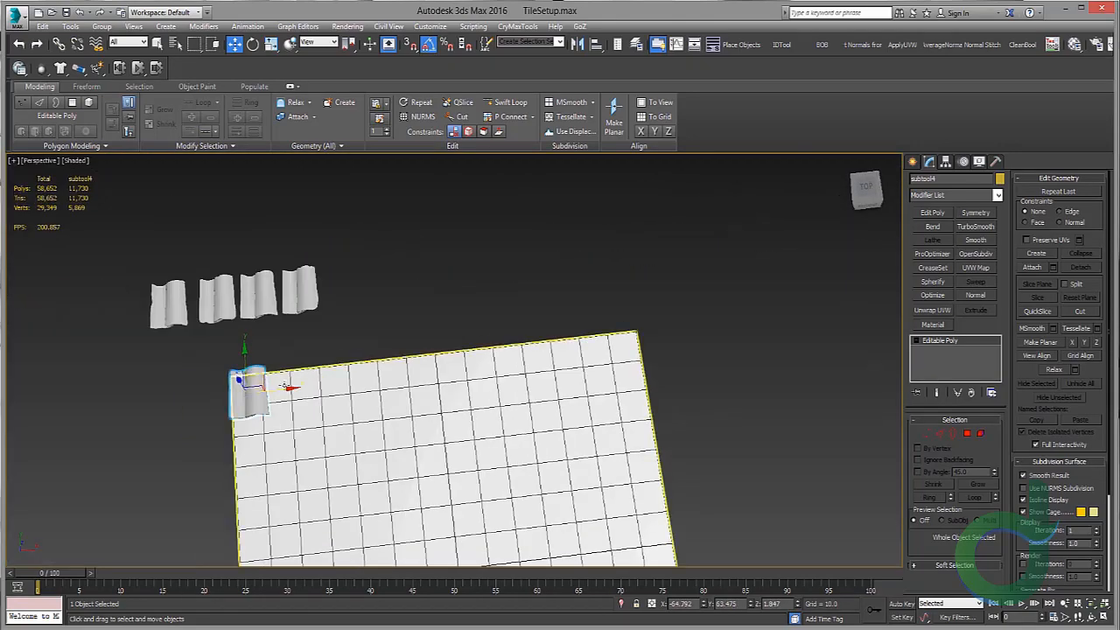
Step: Fine-tune the corner tile's position against the plane's edge in top view
left_click_drag(292, 385, 693, 354)
key("alt+w")
middle_click(236, 247)
key("alt+w")
key("z")
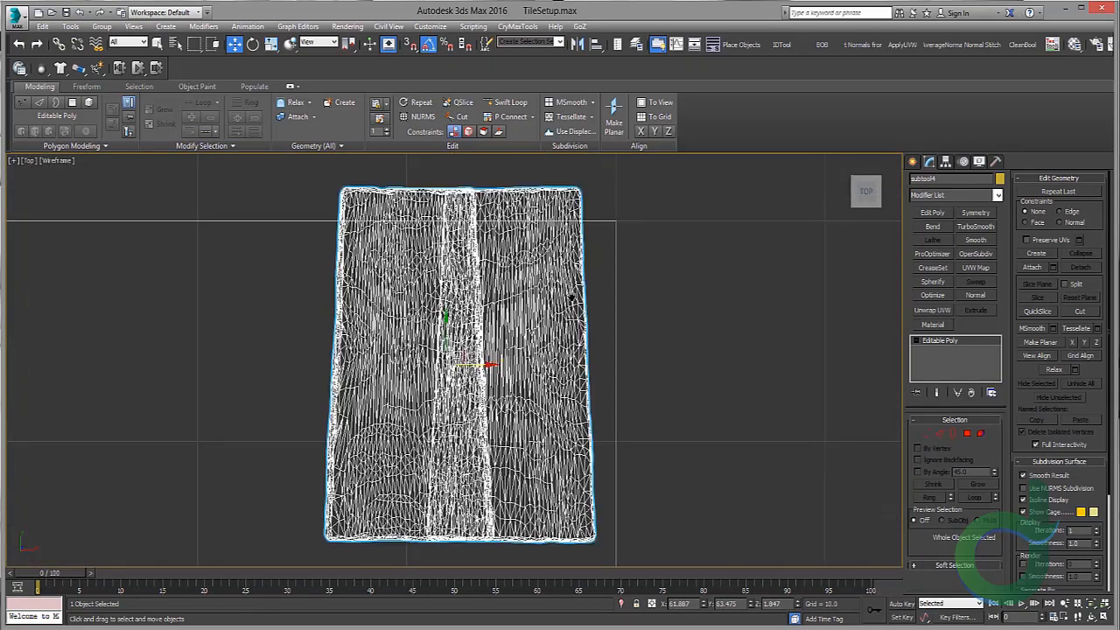
scroll(541, 337, "down", 4)
scroll(550, 352, "up", 3)
left_click_drag(527, 347, 588, 338)
middle_click_drag(588, 337, 690, 354)
key("alt+w")
middle_click(770, 426)
key("alt+w")
scroll(633, 343, "up", 6)
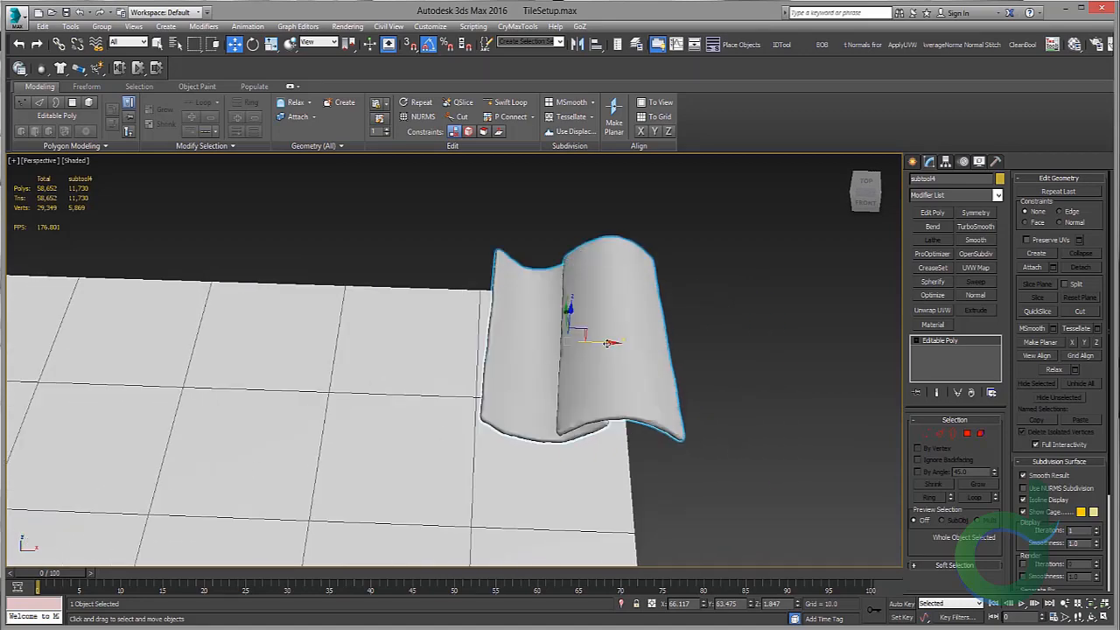
Step: Clone the tile as 10 copies along the plane's upper edge and delete the leftmost tile of the row
mouse_move(606, 342)
left_mouse_down("shift")
mouse_move(460, 337)
mouse_move(463, 328)
left_mouse_up("shift")
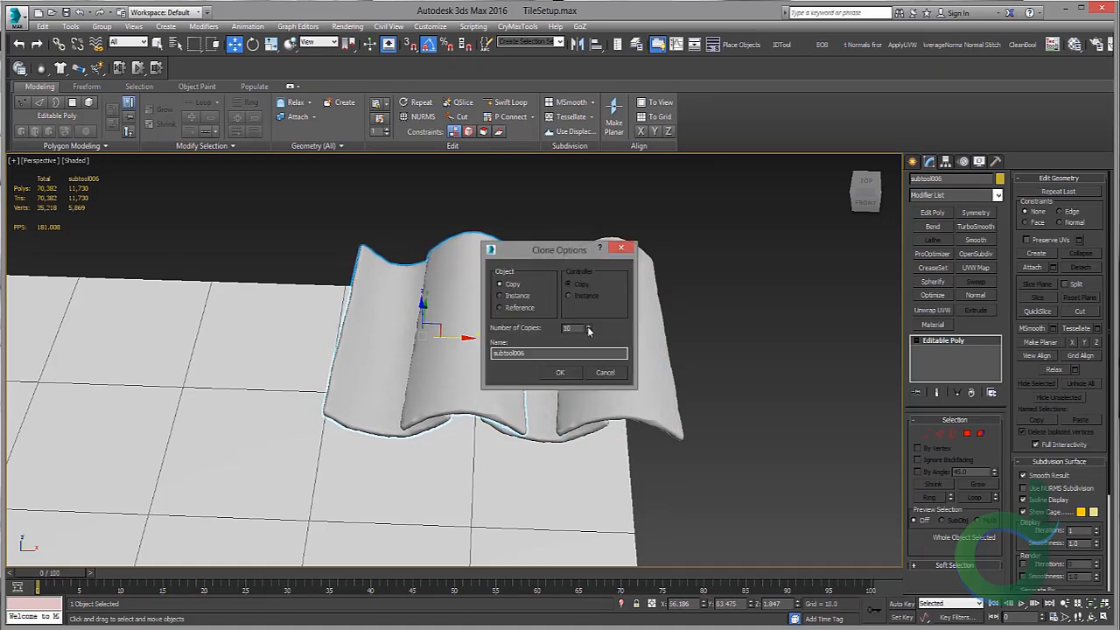
left_click(564, 374)
mouse_move(280, 337)
middle_mouse_down()
mouse_move(617, 353)
mouse_move(544, 347)
middle_mouse_up()
scroll(617, 352, "down", 5)
left_click_drag(781, 373, 781, 373)
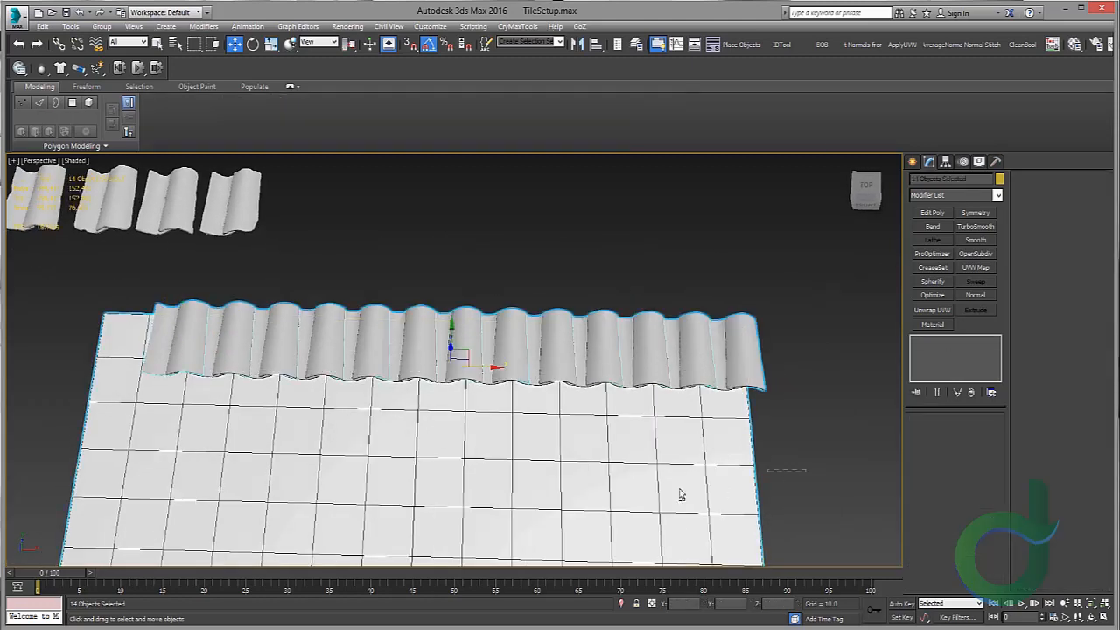
left_click(678, 492, "alt")
middle_click_drag(275, 276, 343, 316, "alt")
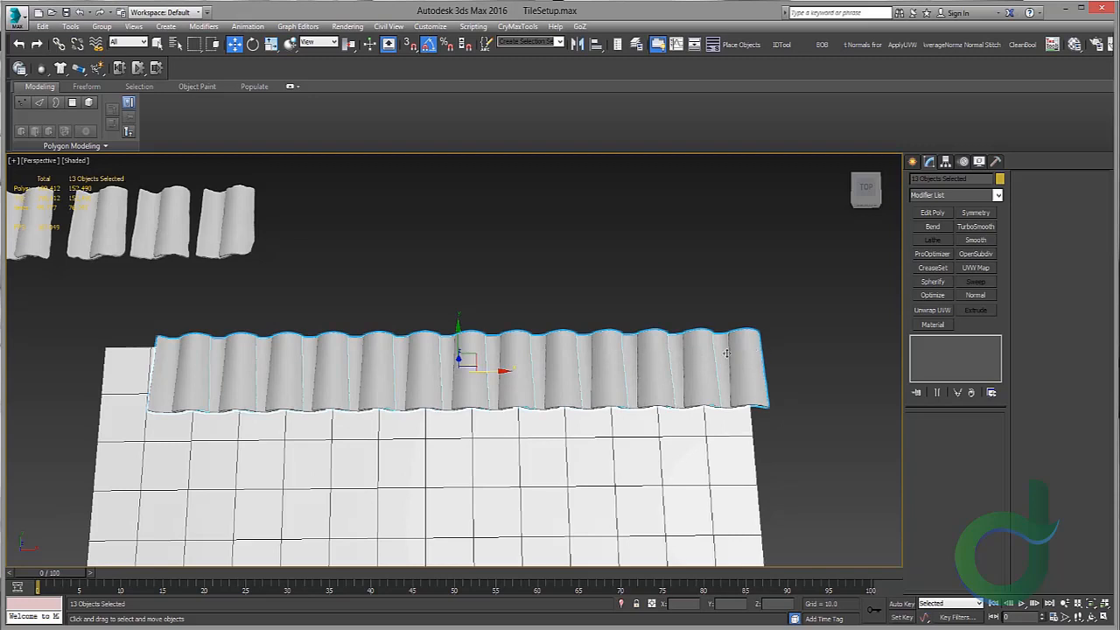
left_click(181, 366)
key("Delete")
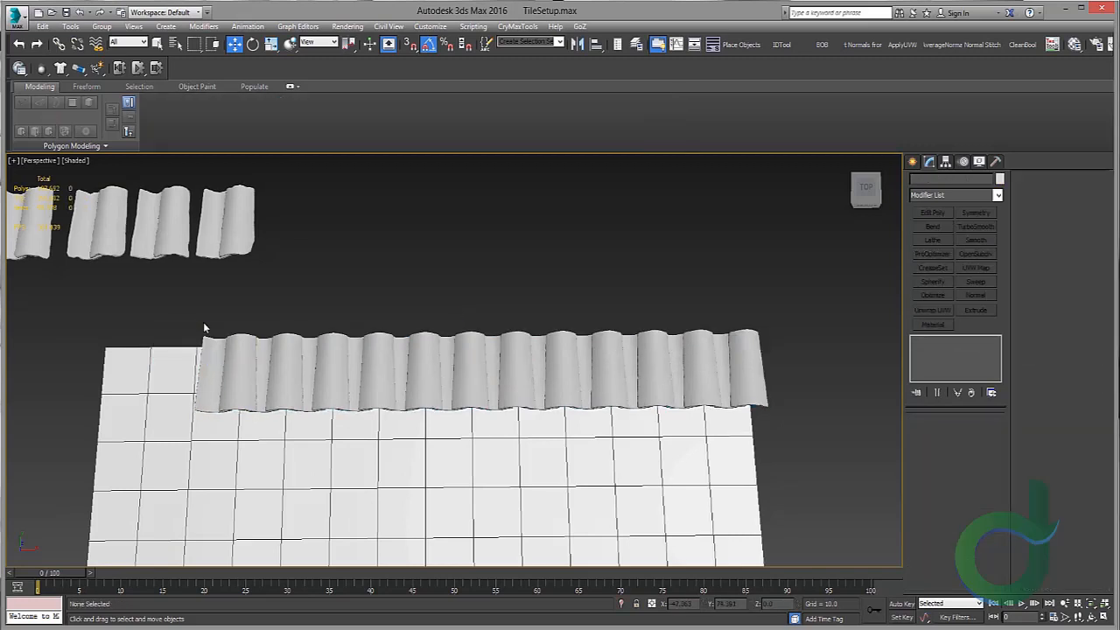
Step: Select the row of 12 tiles and move it down onto the plane in top view
left_click_drag(357, 327, 757, 378)
left_click(663, 448, "alt")
middle_click_drag(613, 474, 645, 466)
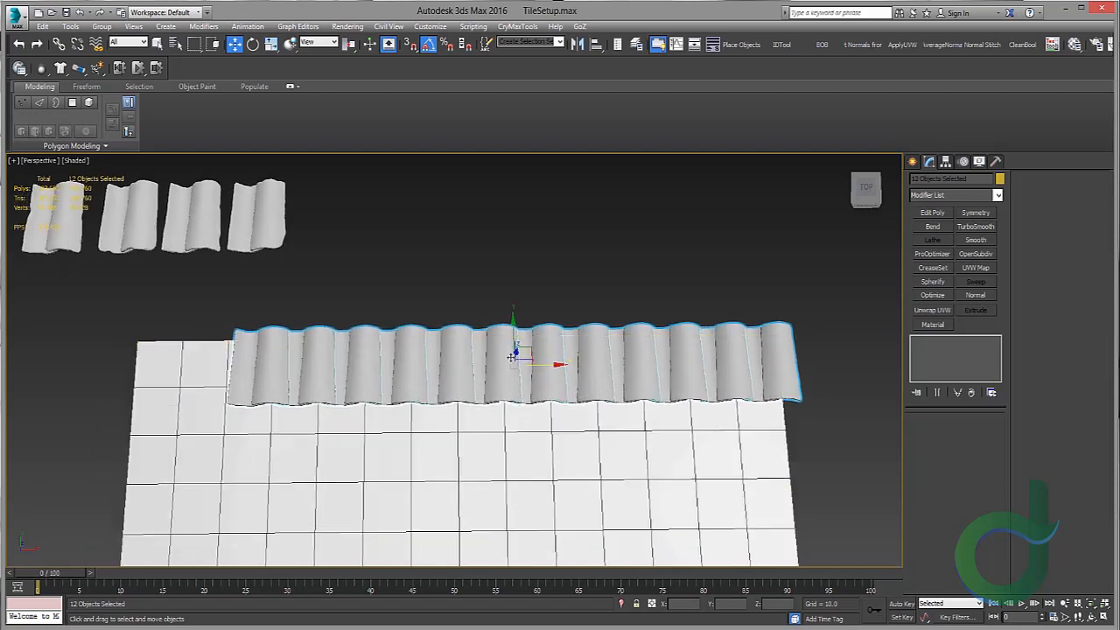
key("alt+w")
key("alt+w")
scroll(525, 327, "down", 5)
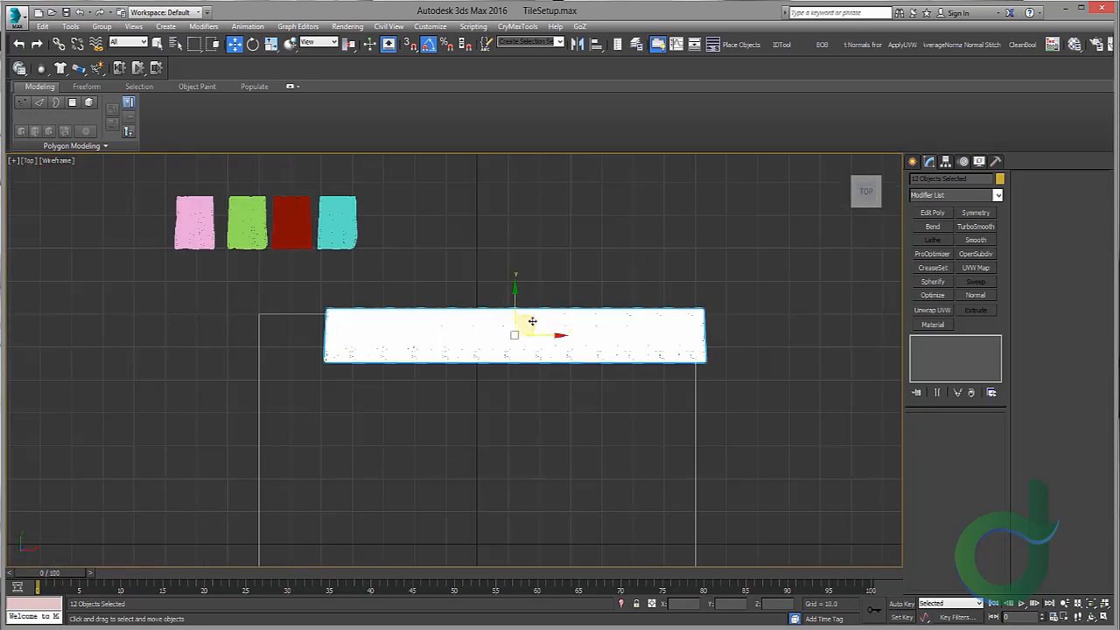
left_click_drag(532, 321, 490, 376)
scroll(437, 283, "up", 8)
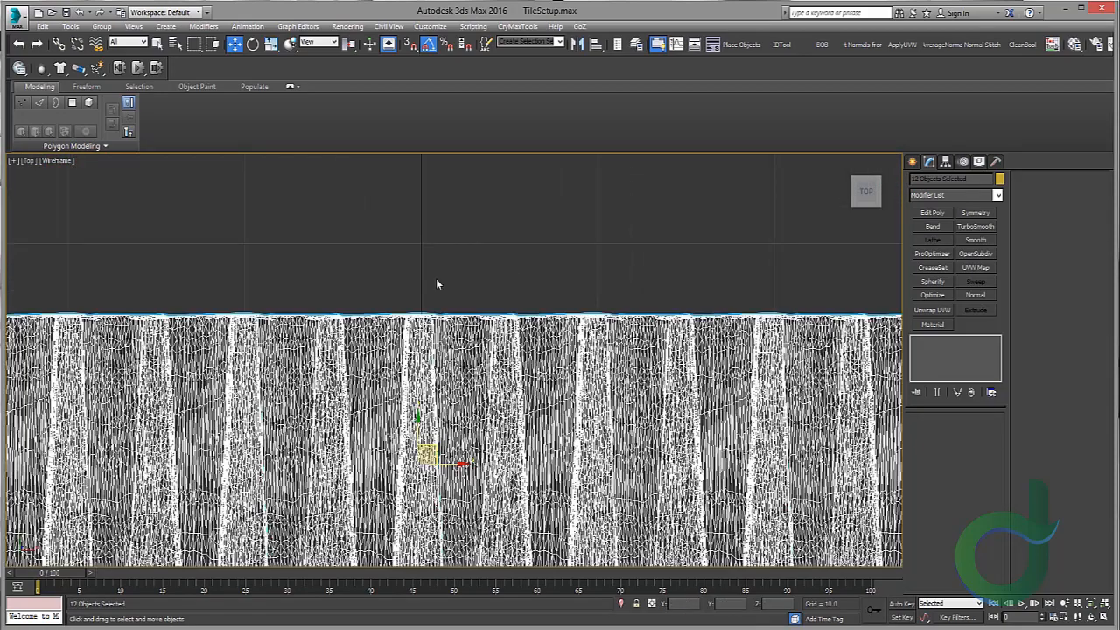
scroll(442, 445, "down", 4)
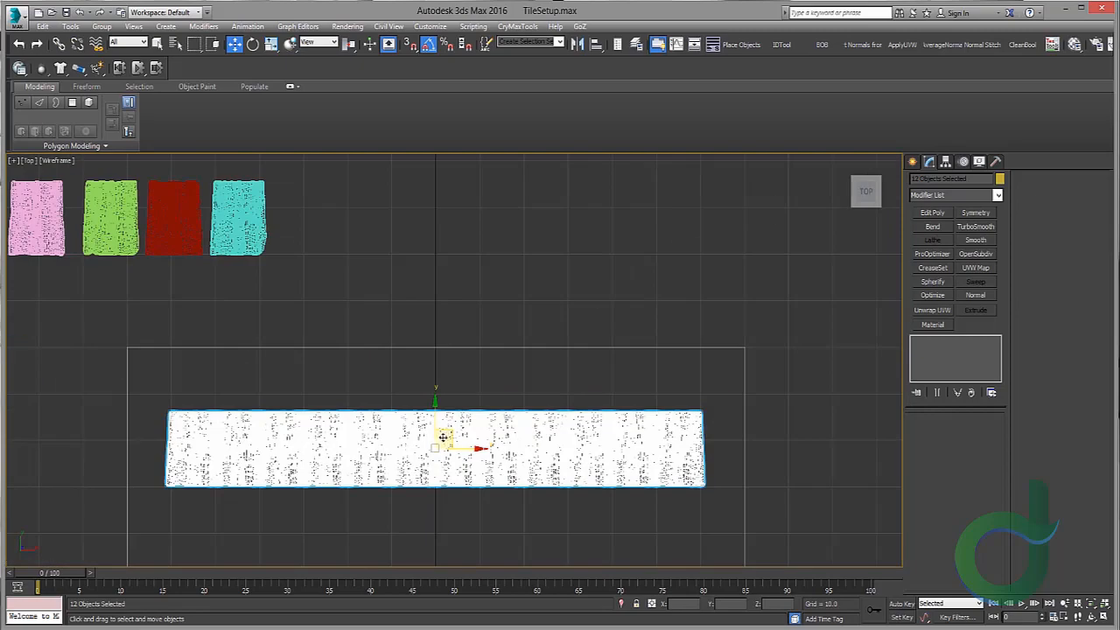
scroll(444, 436, "up", 4)
scroll(446, 422, "down", 4)
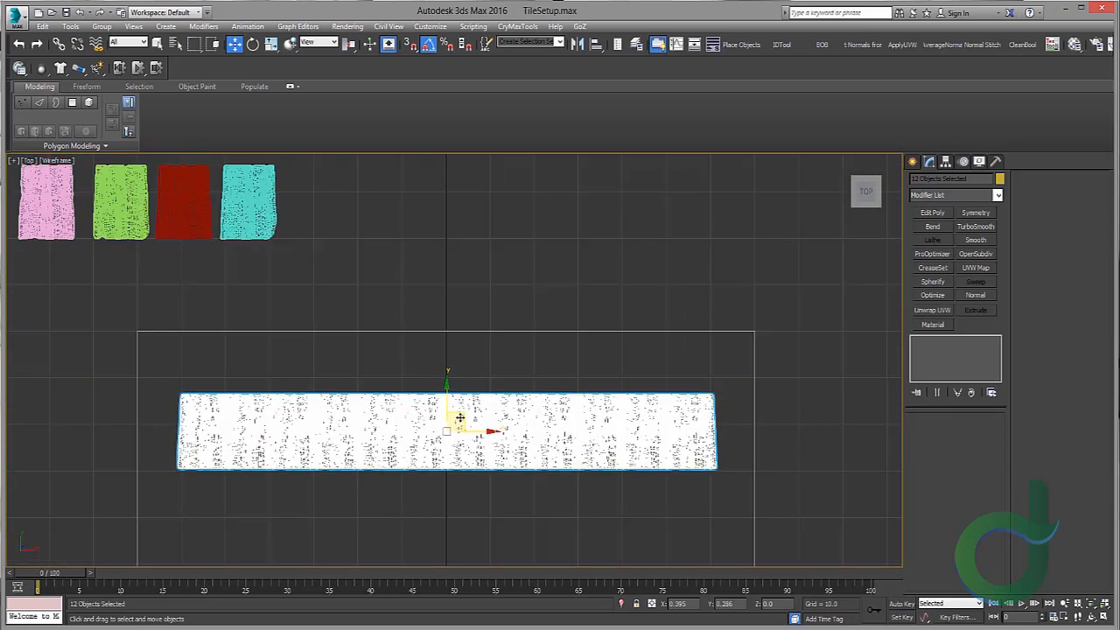
Step: Scale the tile row horizontally so it spans the plane's width
key("r")
left_click_drag(452, 420, 473, 404)
key("r")
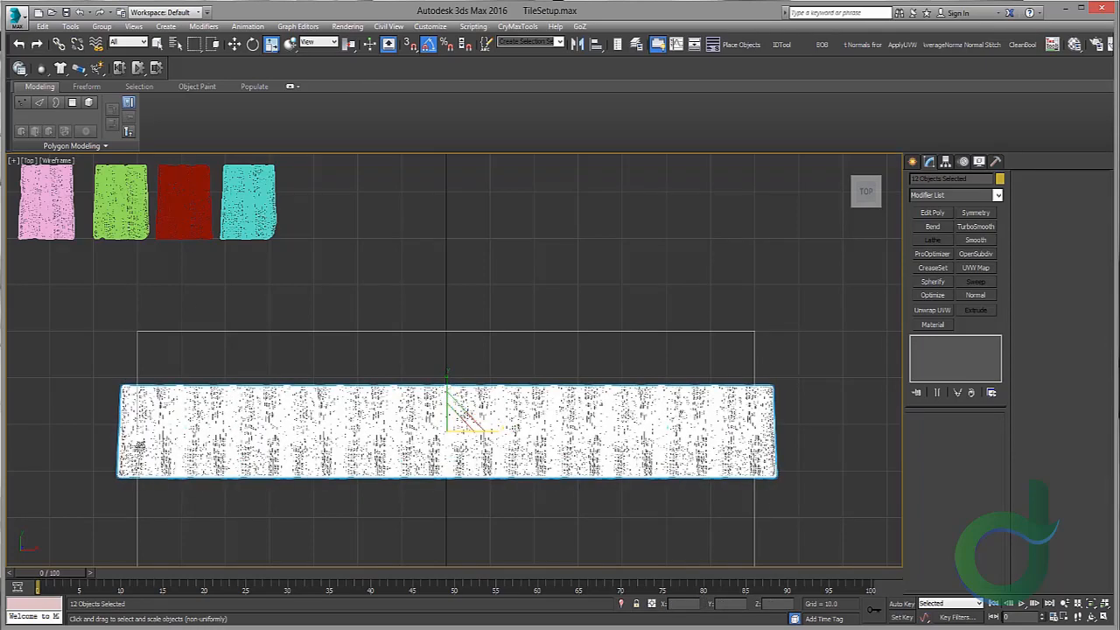
key("alt+w")
middle_click(720, 433)
key("alt+w")
middle_click_drag(687, 420, 615, 392, "alt")
middle_click_drag(486, 406, 592, 397)
key("w")
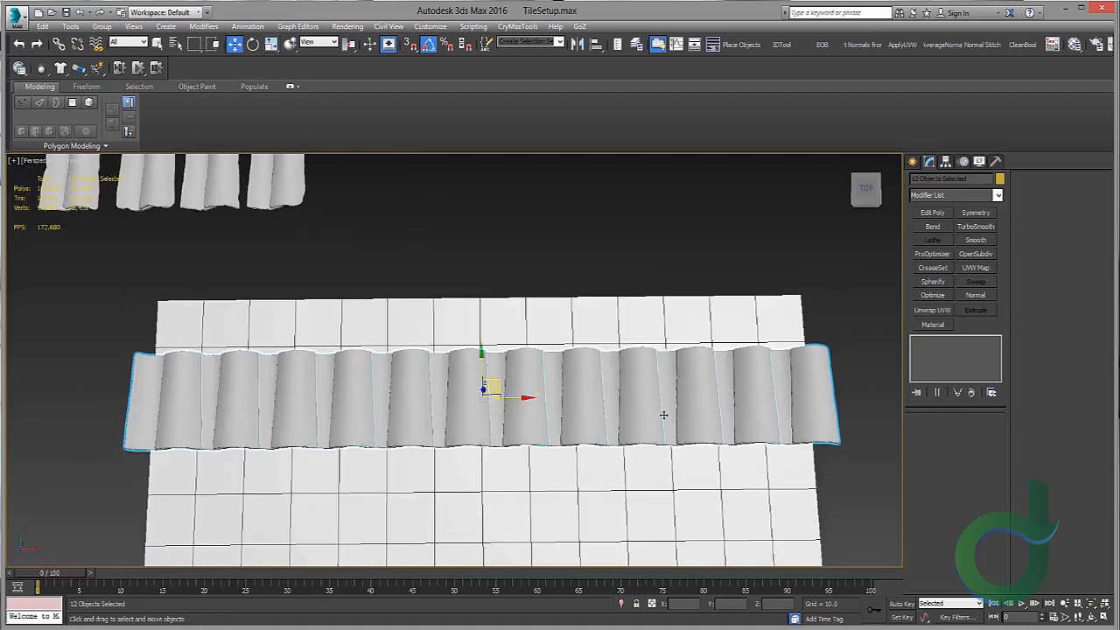
Step: Set one middle tile's scale to 123
left_click(521, 403)
key("r")
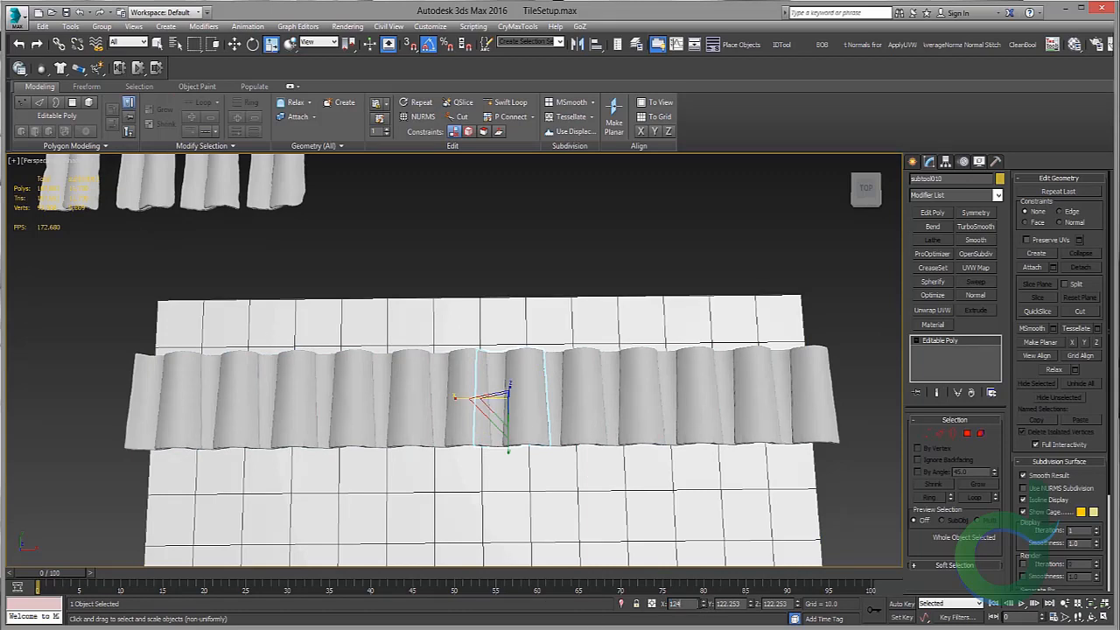
key("Return")
key("ctrl+c")
double_click(786, 604)
type("123")
key("Return")
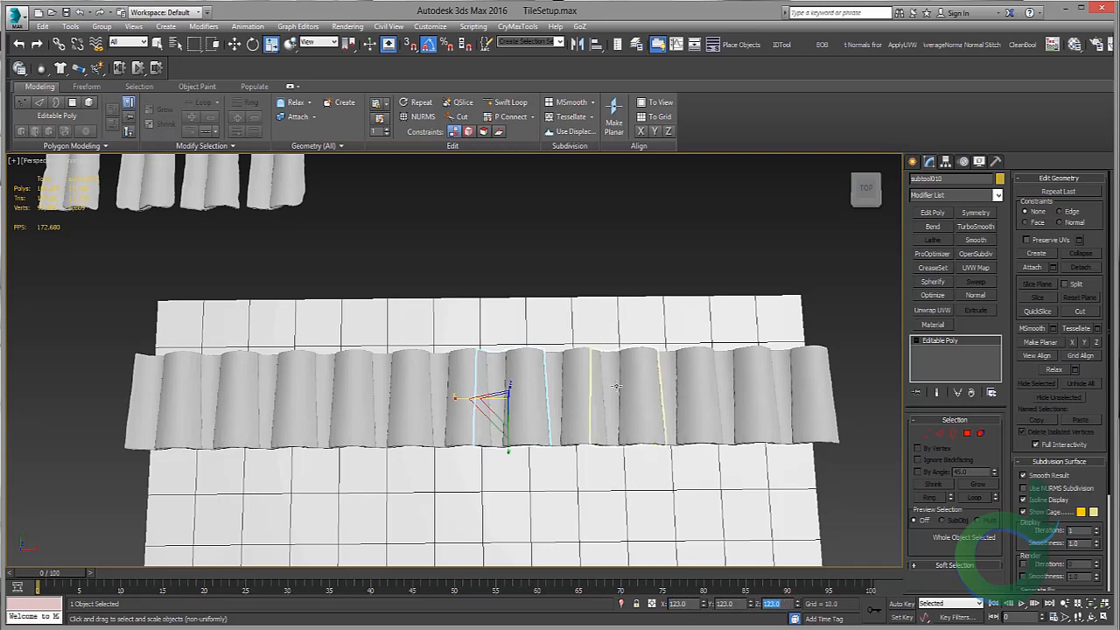
Step: Move the leftmost row tile up beside the four original tiles
middle_click_drag(516, 365, 583, 434)
left_click(238, 455)
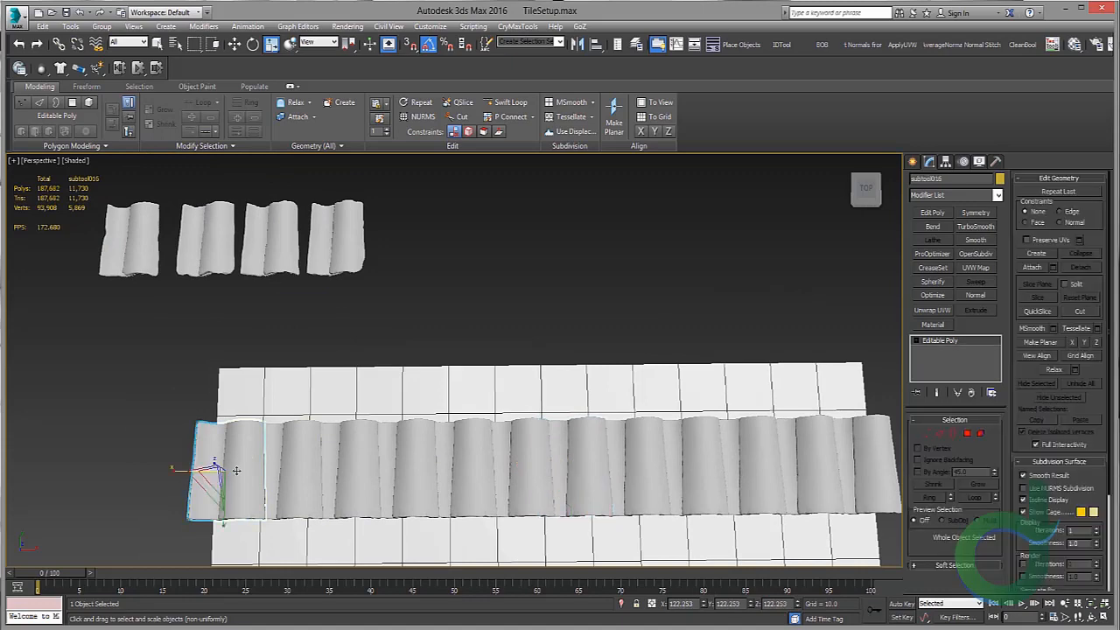
key("w")
left_click_drag(240, 452, 289, 403)
left_click_drag(454, 221, 479, 214)
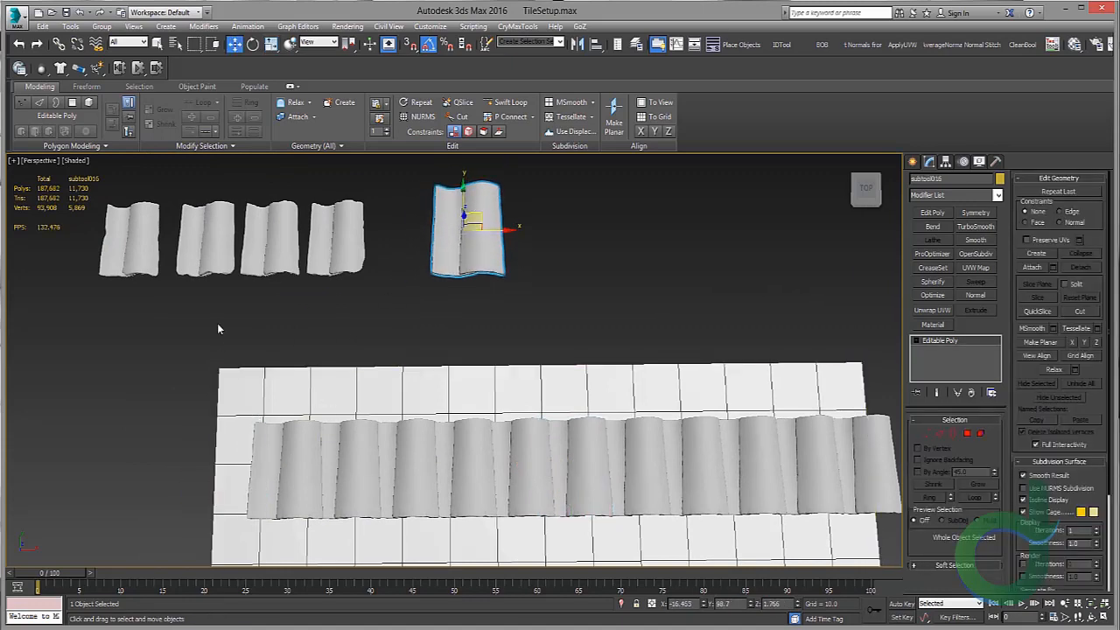
Step: Select and delete the remaining row of tiles on the plane
middle_click_drag(217, 325, 182, 319)
left_click_drag(162, 320, 859, 509)
left_click(744, 393, "alt")
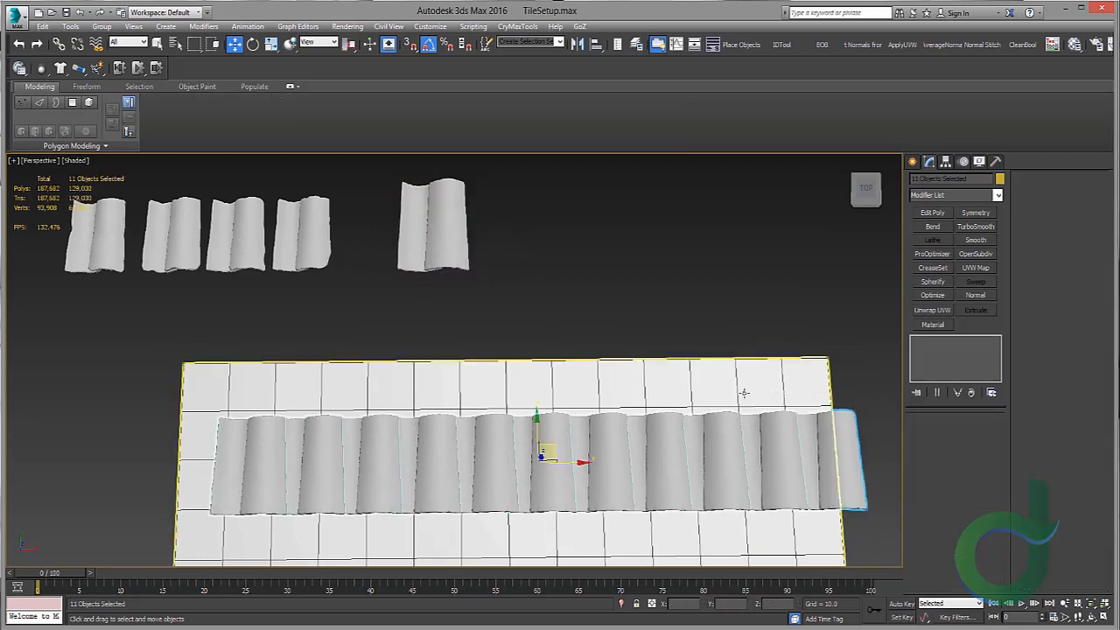
key("Delete")
Step: Scale the four original tiles to 122.253 to match the separated tile
middle_click_drag(535, 361, 633, 448)
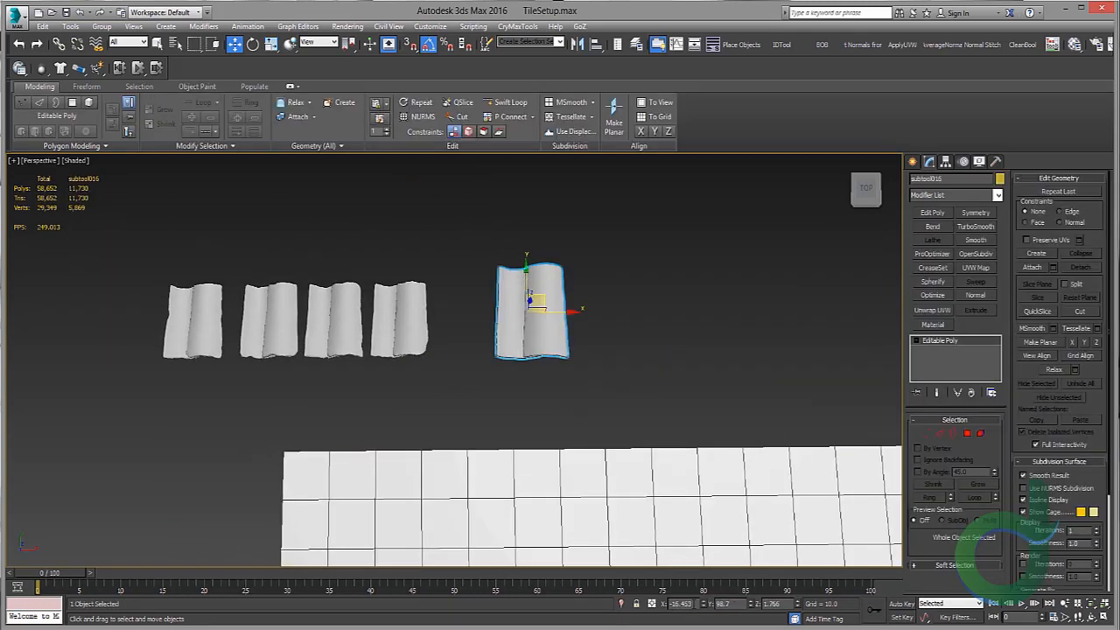
key("3")
middle_click_drag(615, 460, 658, 498)
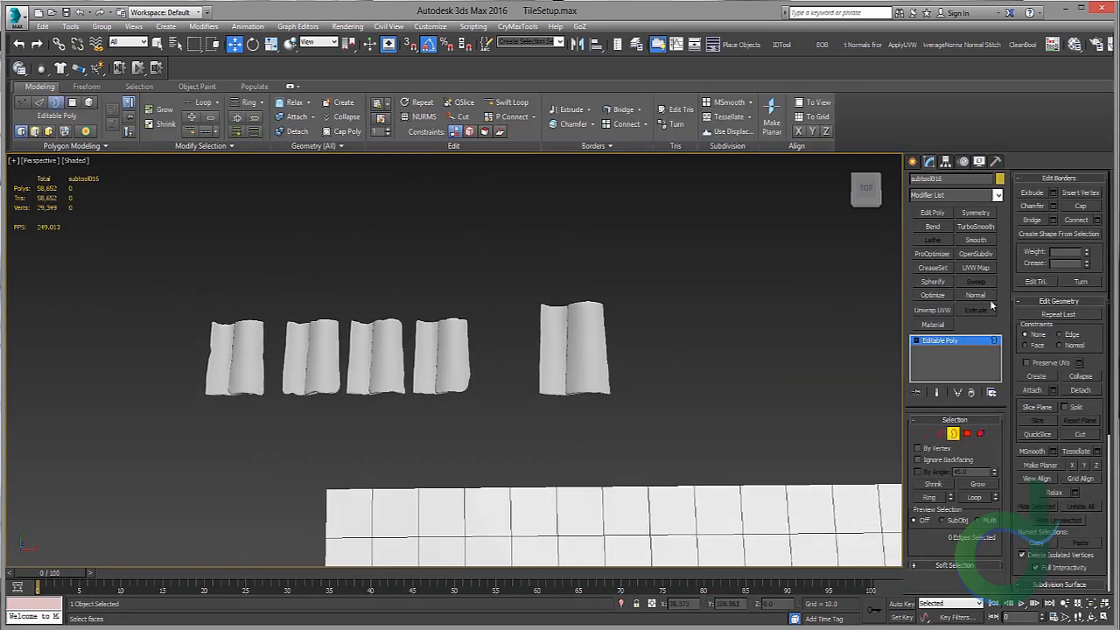
left_click(970, 344)
key("r")
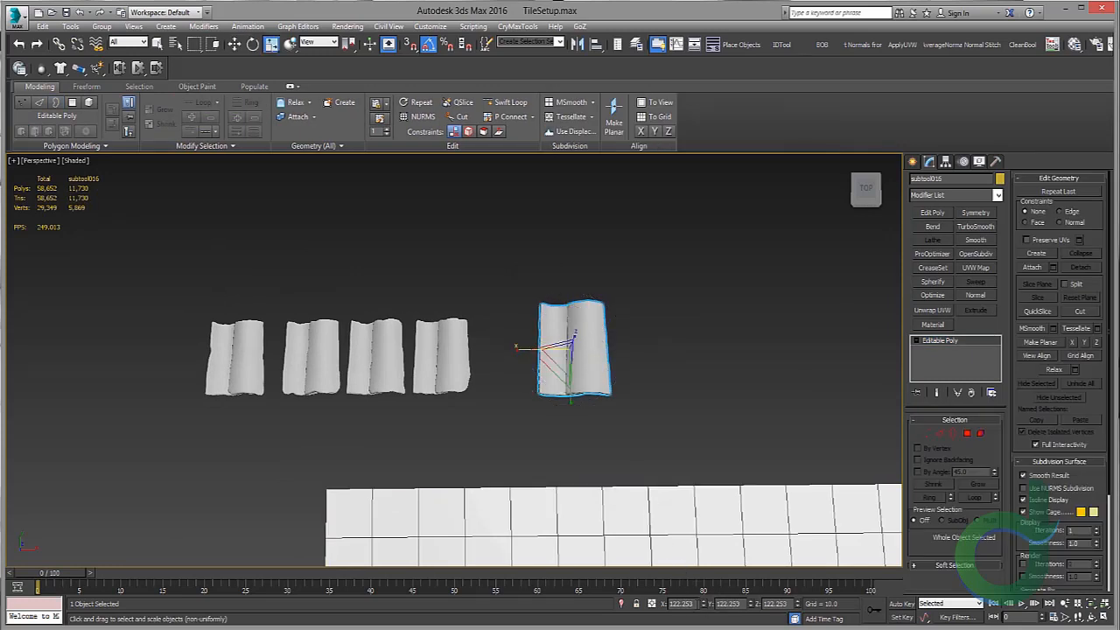
double_click(741, 604)
key("ctrl+v")
left_click_drag(790, 604, 702, 575)
key("ctrl+v")
middle_click_drag(529, 379, 688, 376)
scroll(605, 382, "up", 3)
left_click(510, 355)
key("w")
left_click_drag(226, 257, 646, 424)
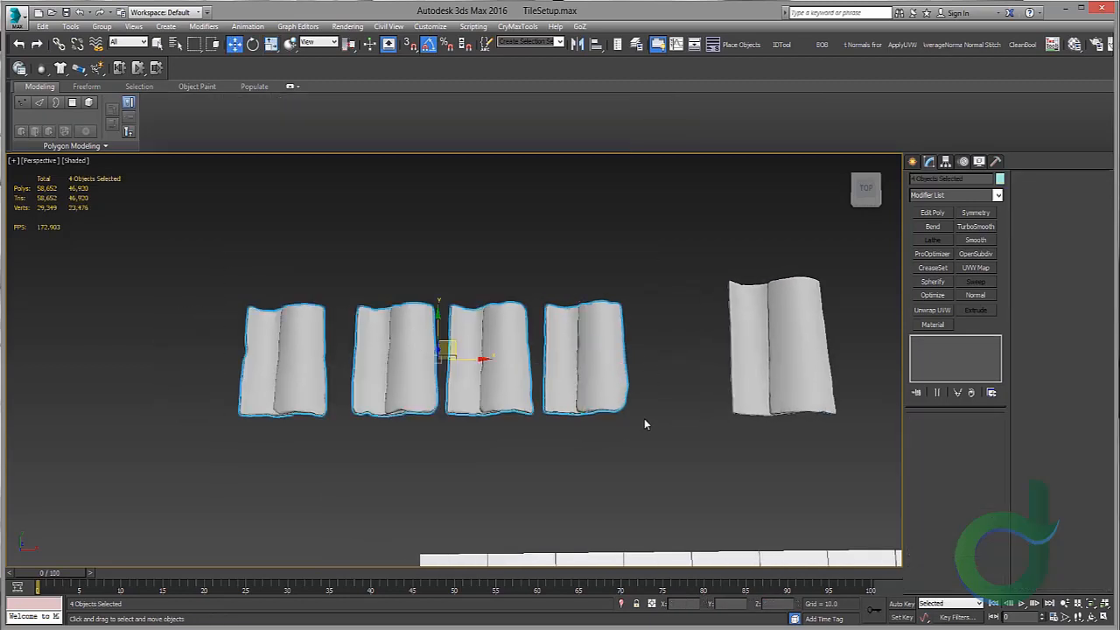
key("e")
key("r")
left_click(685, 604)
key("ctrl+v")
left_click(729, 604)
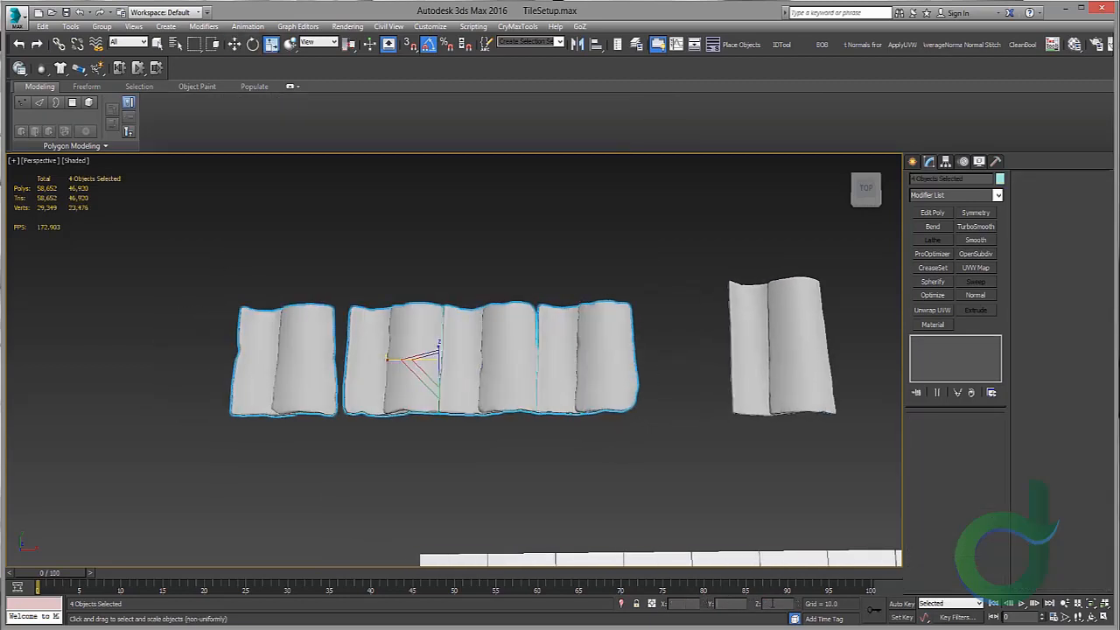
key("ctrl+v")
left_click(773, 603)
Step: Spread the four tiles apart by moving each one sideways
left_click(555, 355)
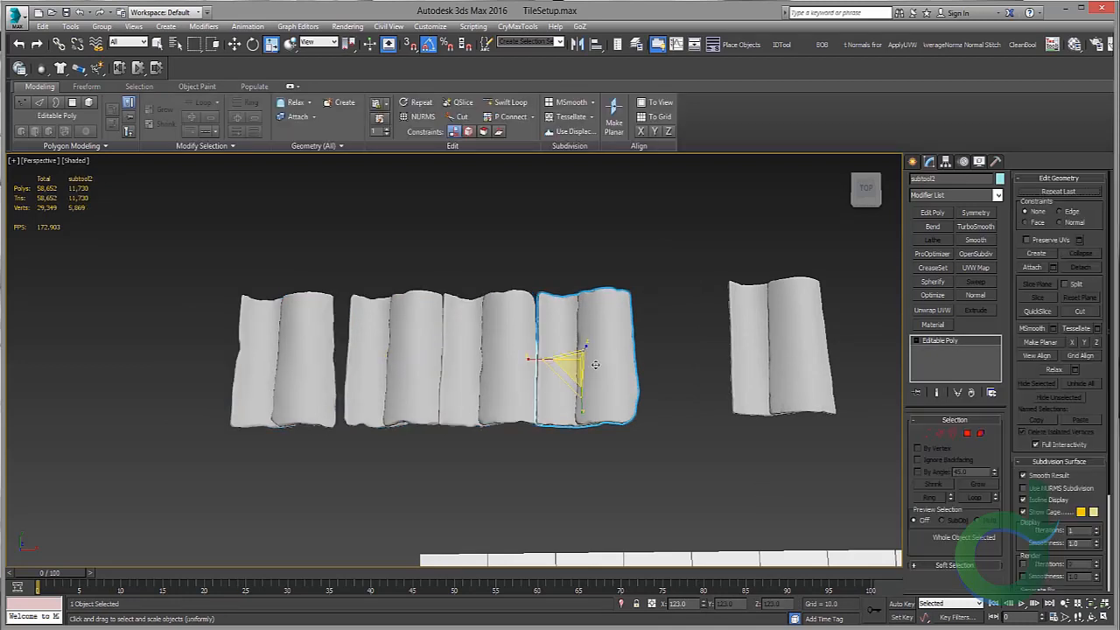
key("w")
mouse_move(629, 356)
left_mouse_down()
mouse_move(746, 349)
mouse_move(622, 350)
mouse_move(644, 359)
left_mouse_up()
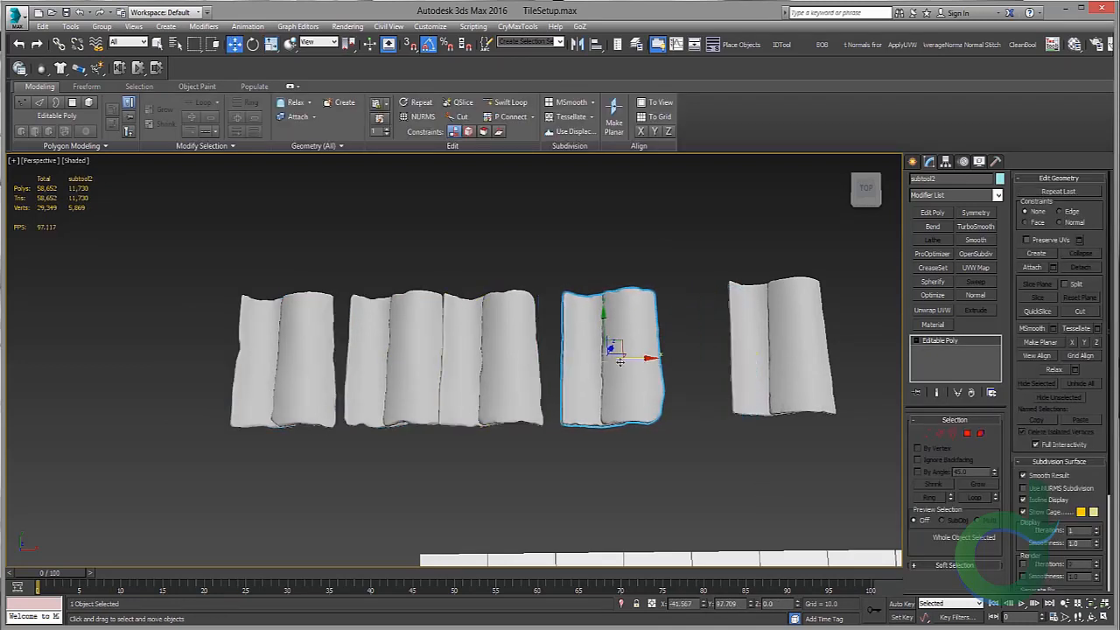
left_click(505, 352)
left_click_drag(516, 359, 524, 360)
left_click(397, 356)
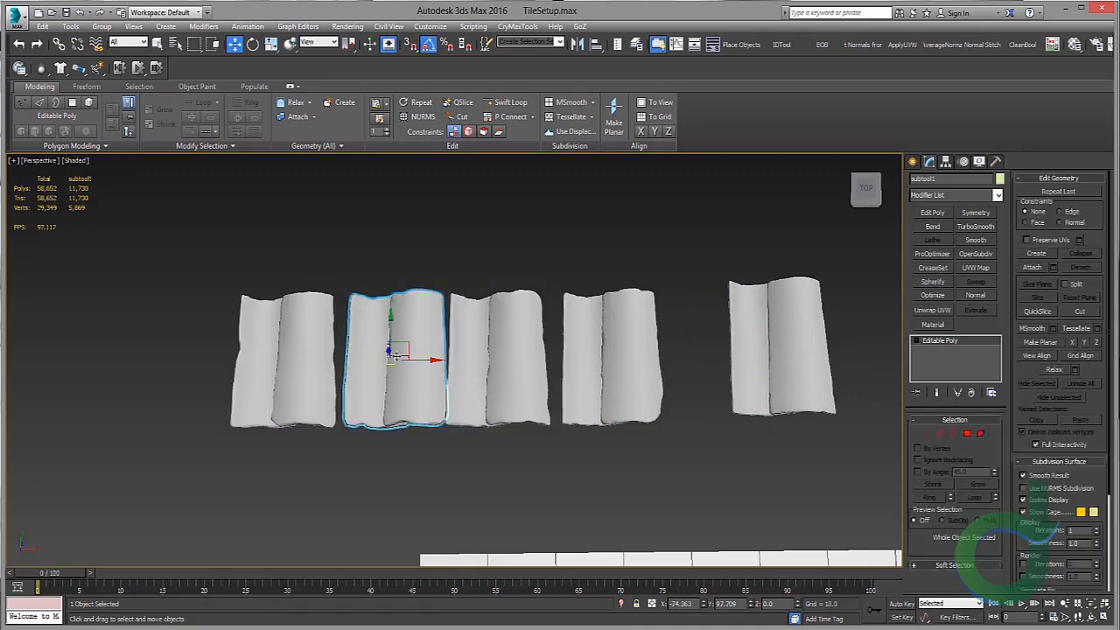
left_click_drag(411, 357, 402, 357)
left_click(288, 358)
left_click_drag(289, 359, 273, 358)
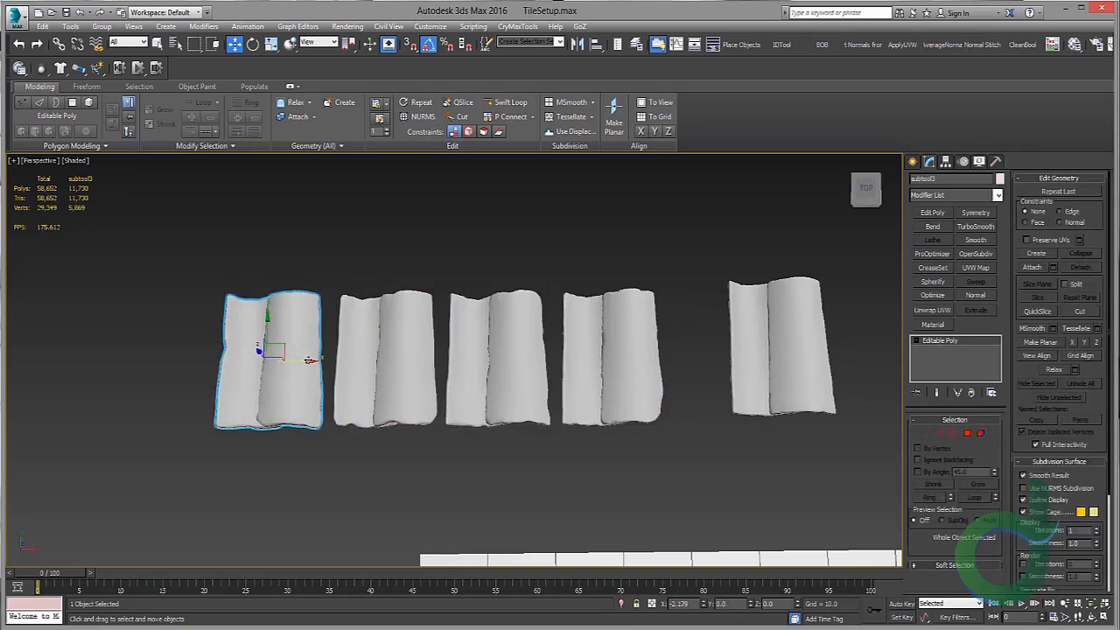
Step: Reset the separated tile's height to 0 and move it beside the other four tiles
left_click(822, 341)
right_click(751, 605)
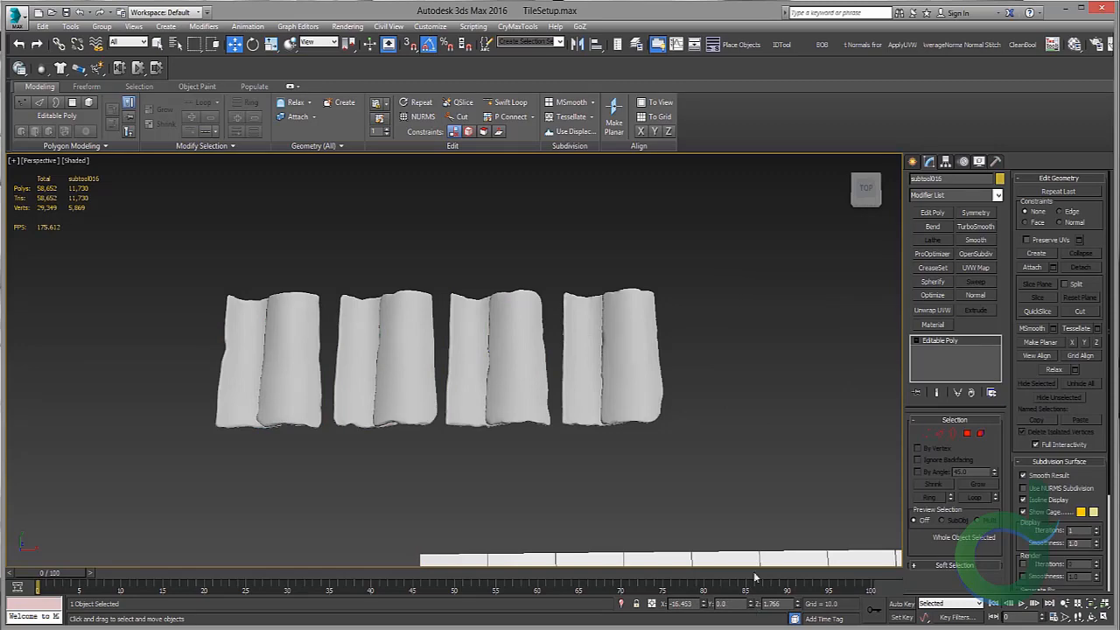
middle_click_drag(825, 565, 774, 576)
key("ctrl+z")
right_click(797, 606)
middle_click_drag(745, 430, 489, 366, "alt")
scroll(516, 366, "up", 5)
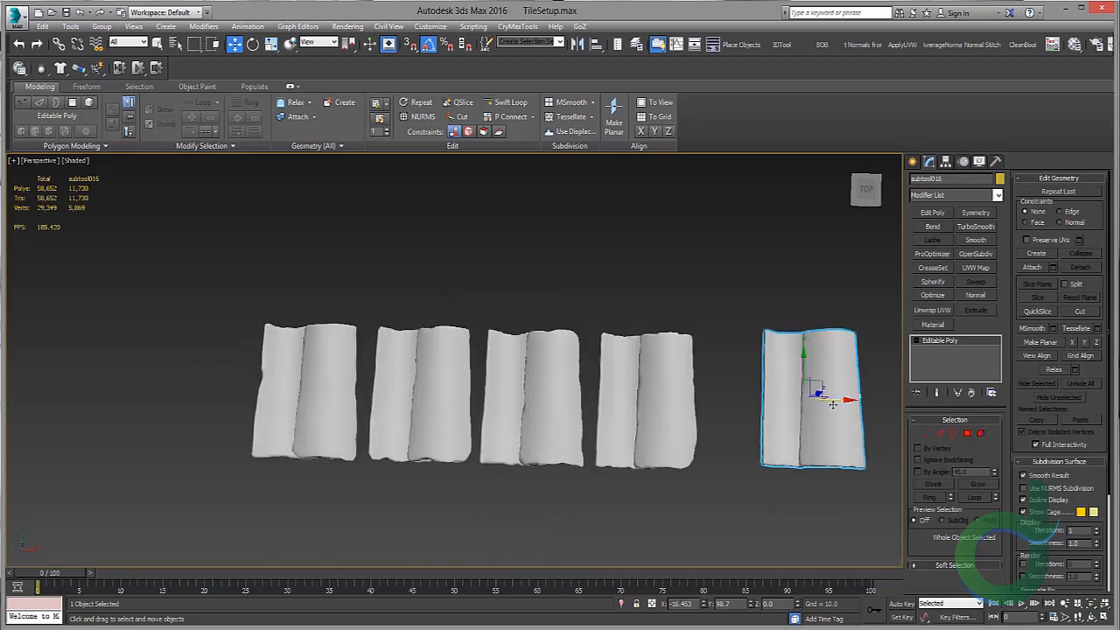
left_click_drag(833, 403, 779, 383)
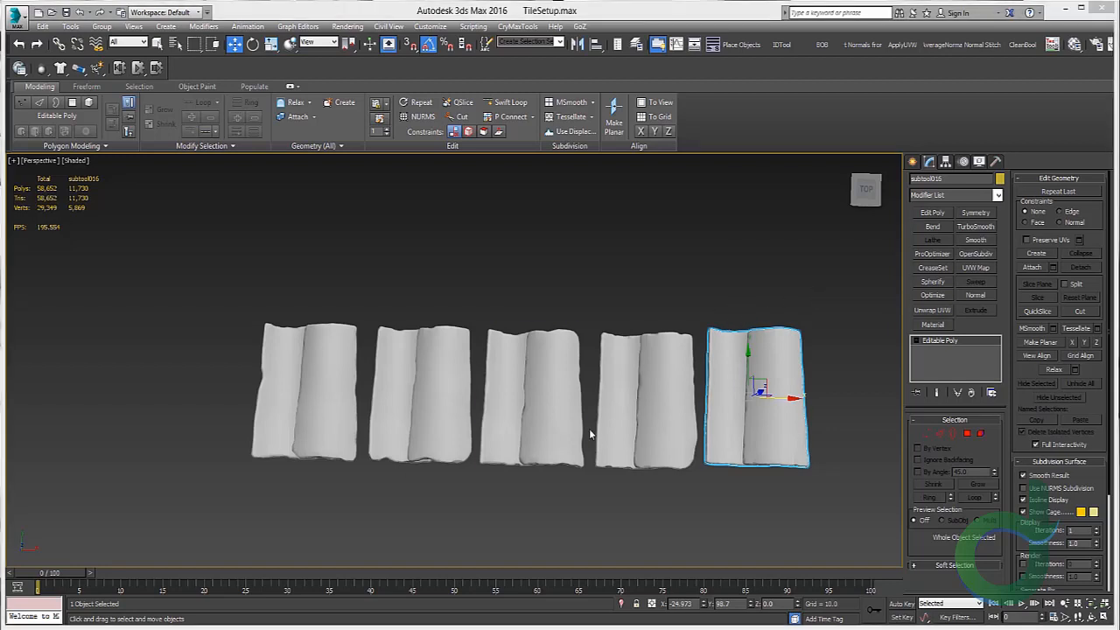
middle_click_drag(534, 418, 520, 404)
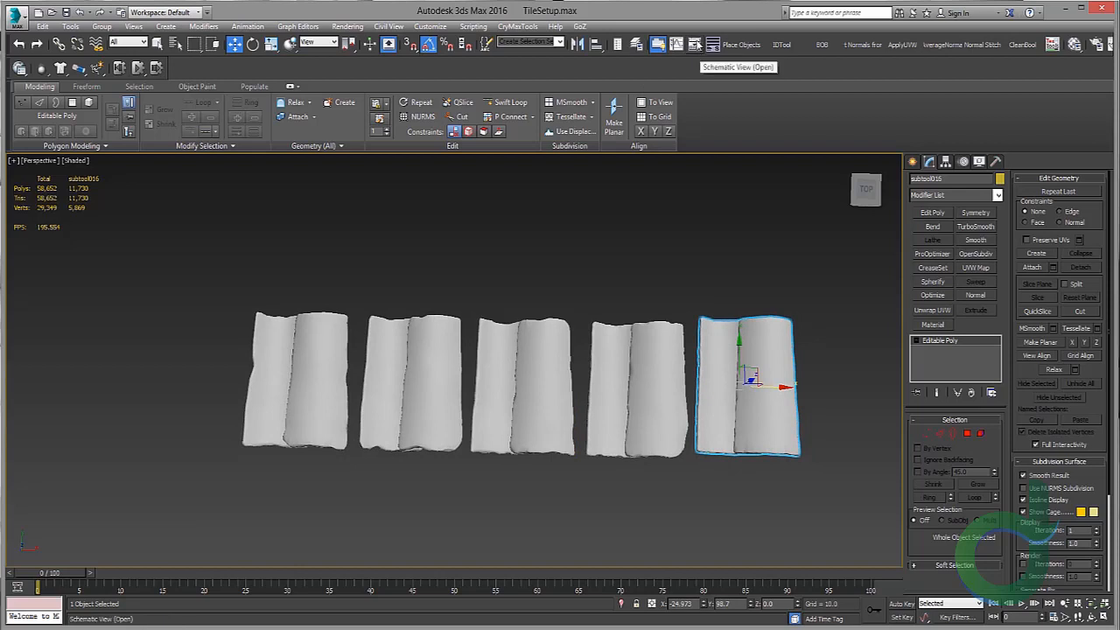
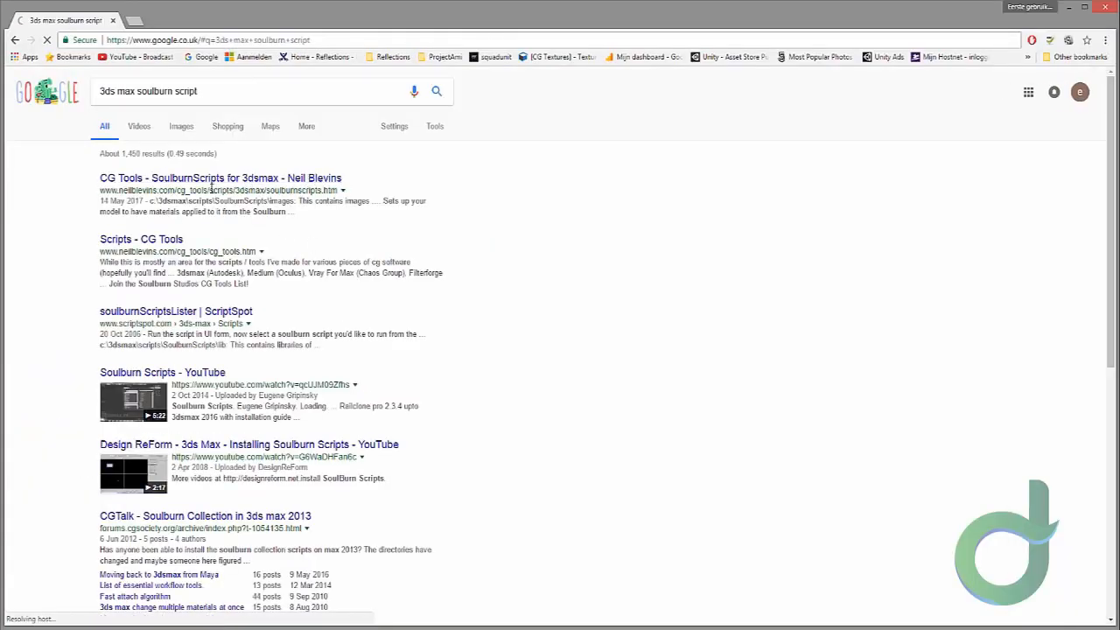
Step: In the web browser, open the CG Tools Soulburn Scripts for 3dsmax page and browse its list of scripts
left_click(311, 180)
scroll(326, 224, "down", 20)
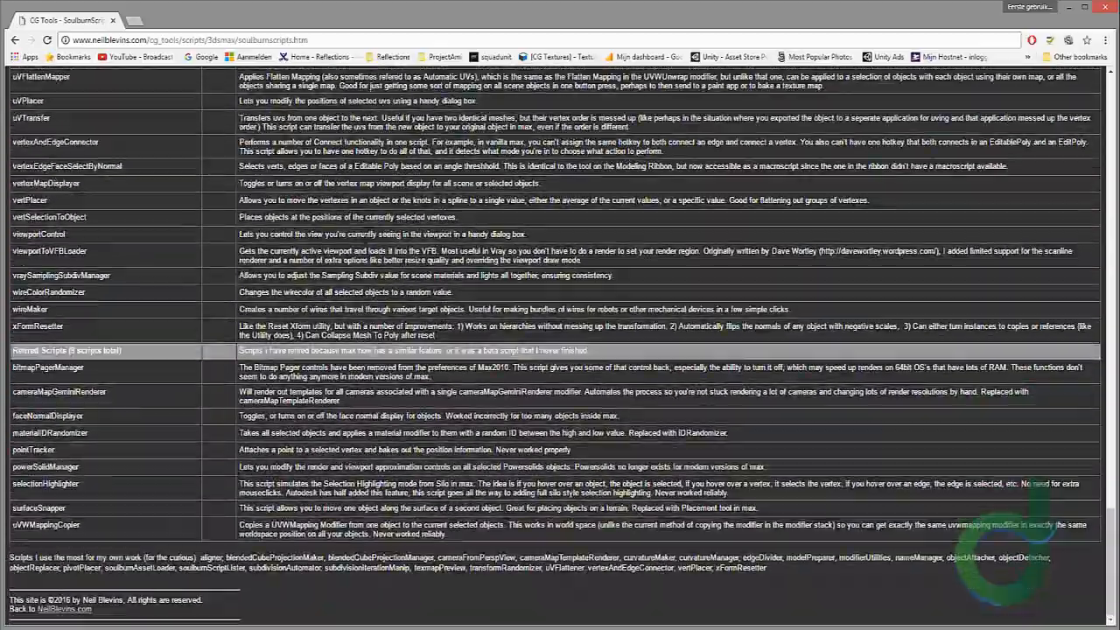
scroll(312, 228, "up", 10)
scroll(312, 228, "down", 5)
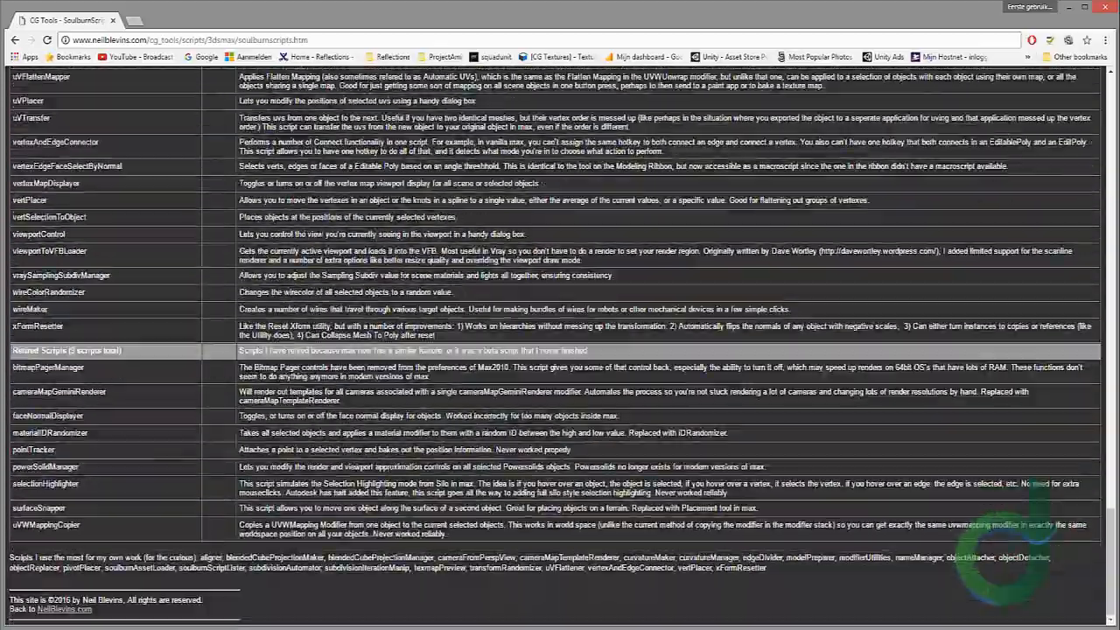
scroll(378, 330, "up", 20)
scroll(378, 330, "up", 20)
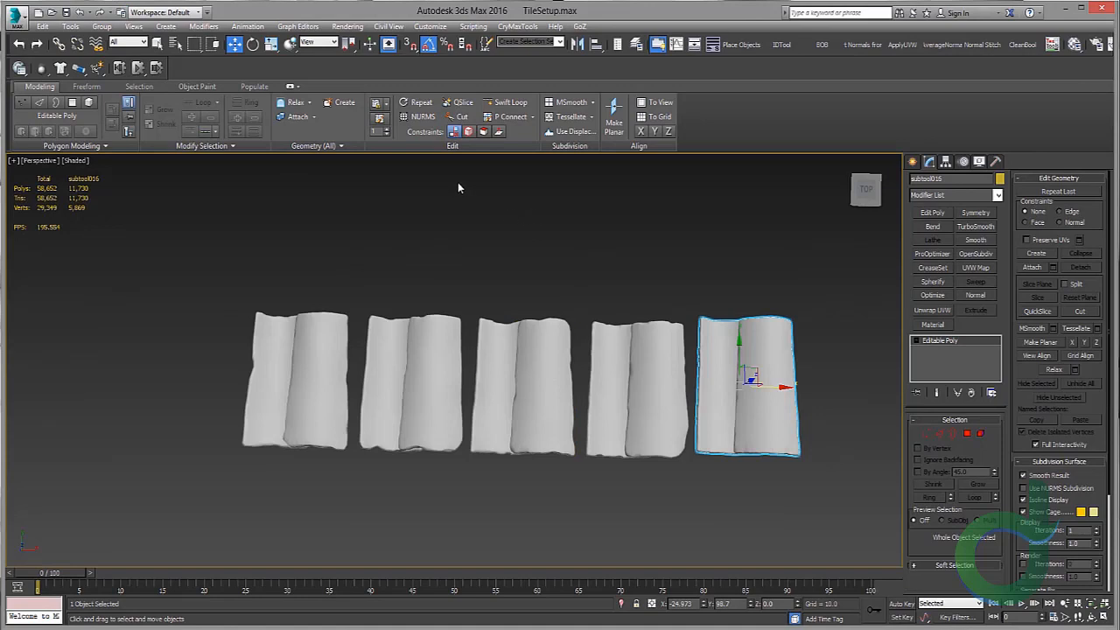
Step: Customize the user interface to add the soulburnScriptsListerUI action from the SoulburnScripts category to the main toolbar
left_click(461, 28)
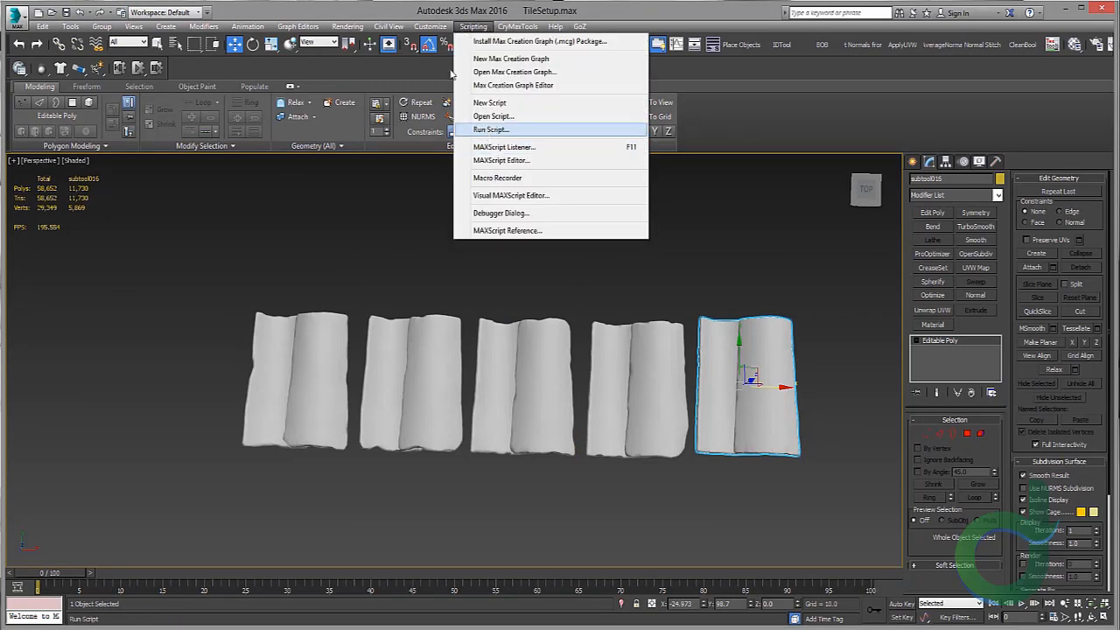
left_click(440, 42)
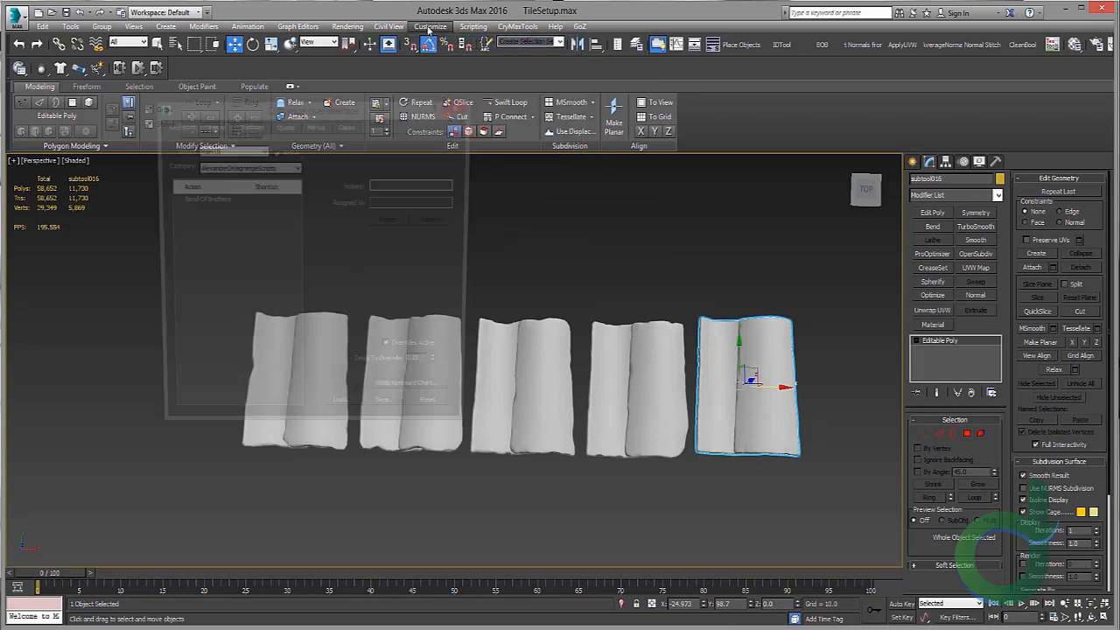
left_click(248, 125)
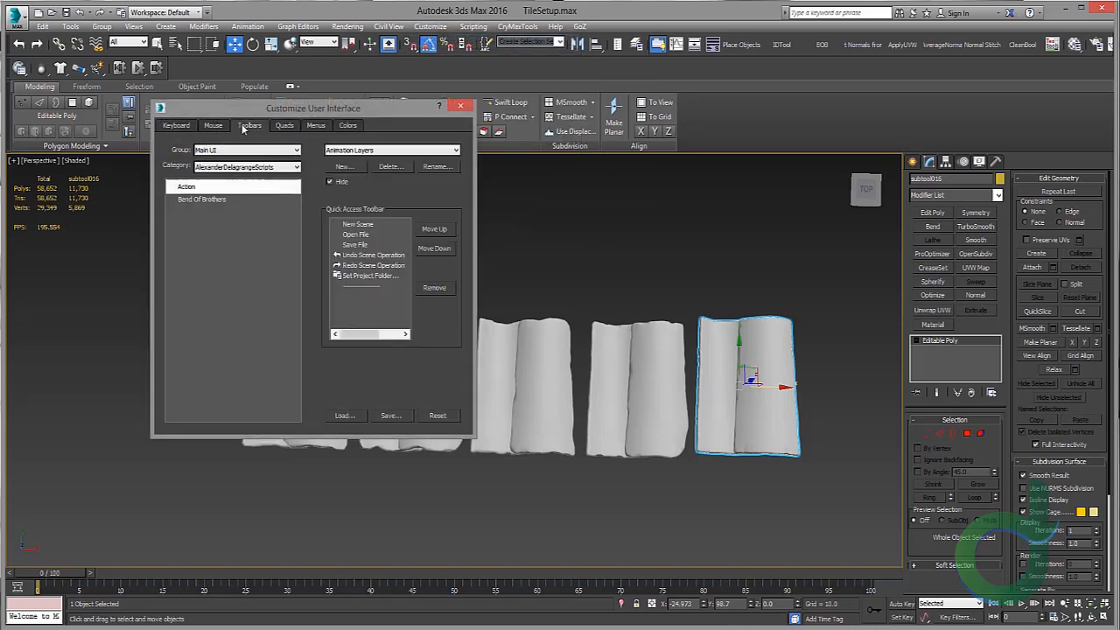
left_click(254, 167)
scroll(263, 262, "down", 10)
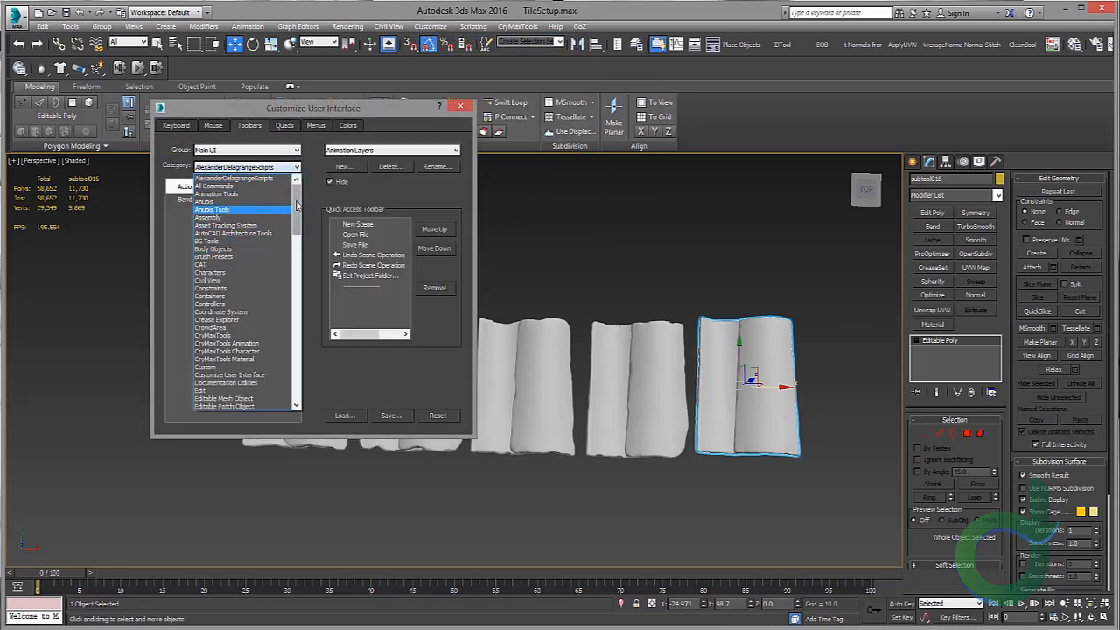
scroll(285, 372, "down", 6)
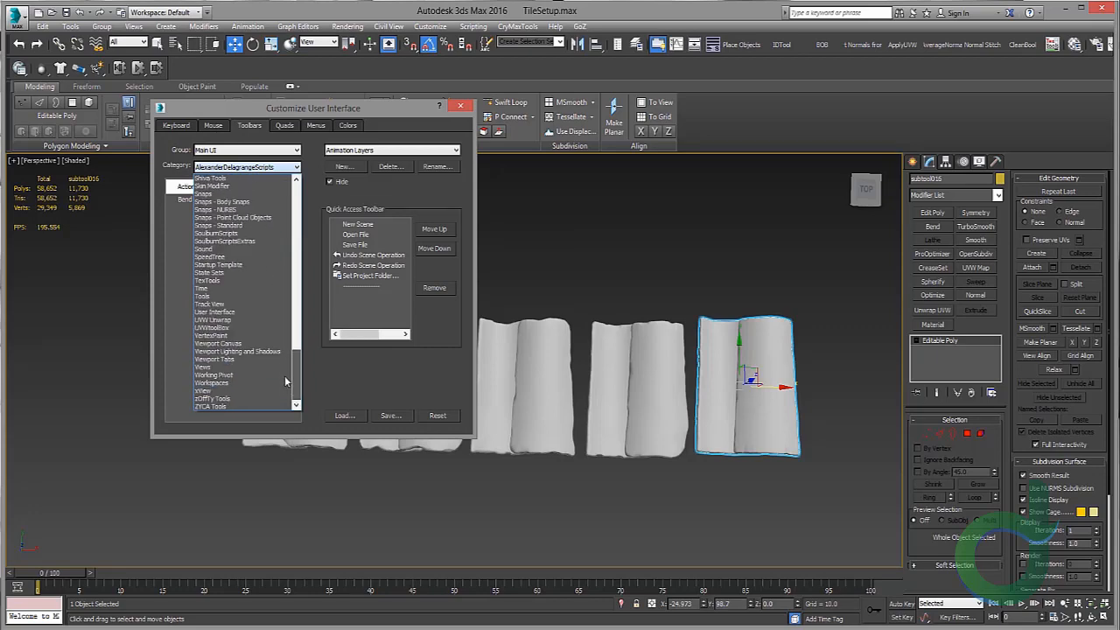
scroll(285, 371, "up", 4)
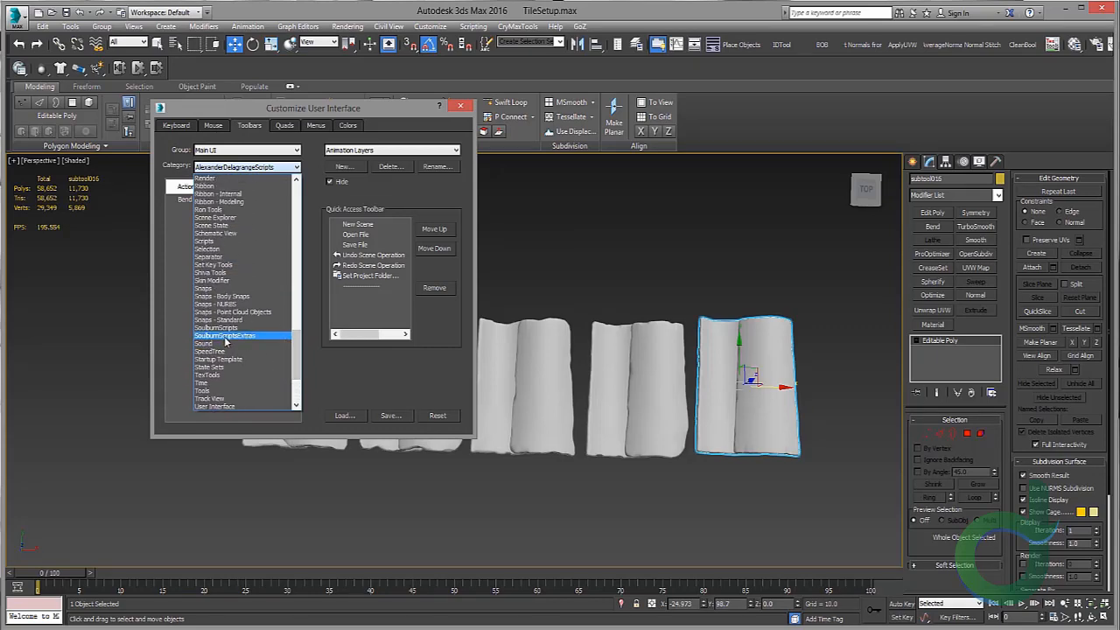
left_click(225, 329)
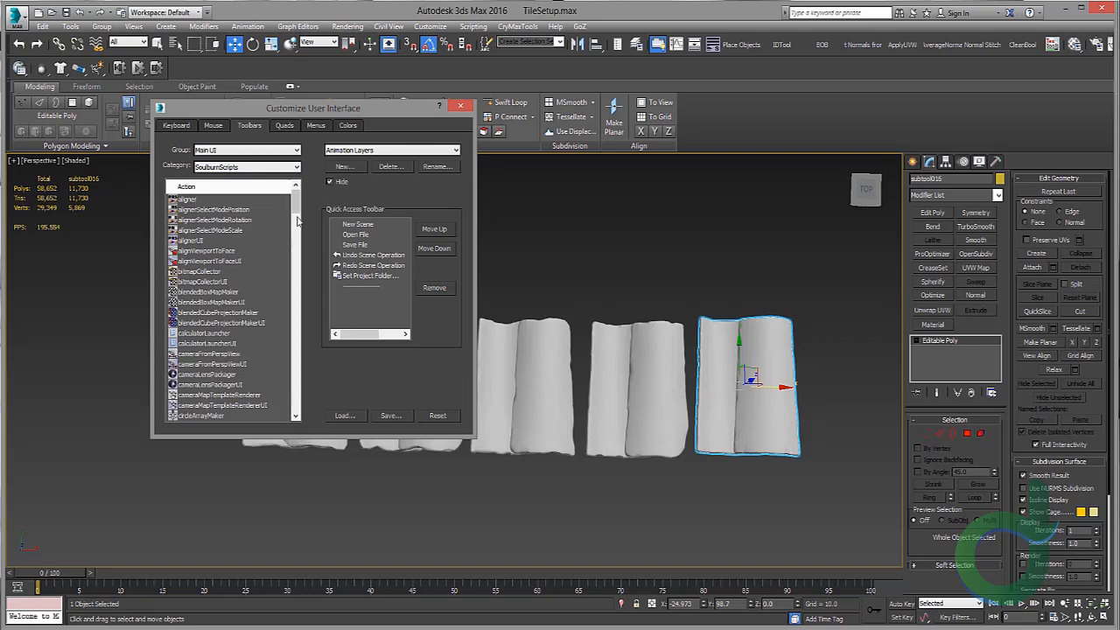
scroll(297, 222, "down", 5)
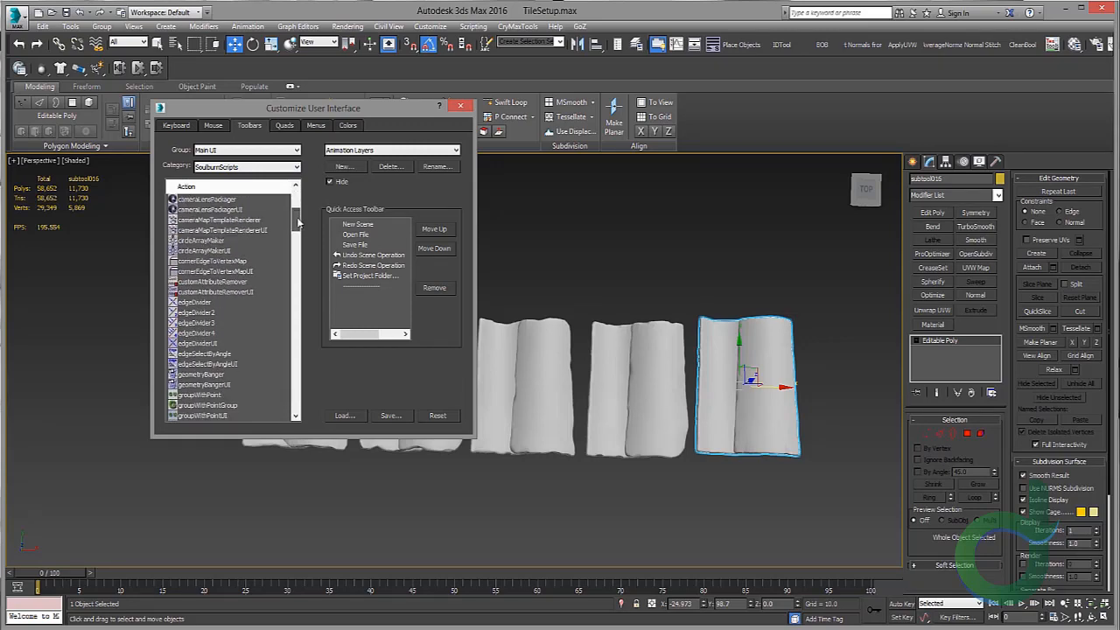
left_click_drag(298, 222, 294, 418)
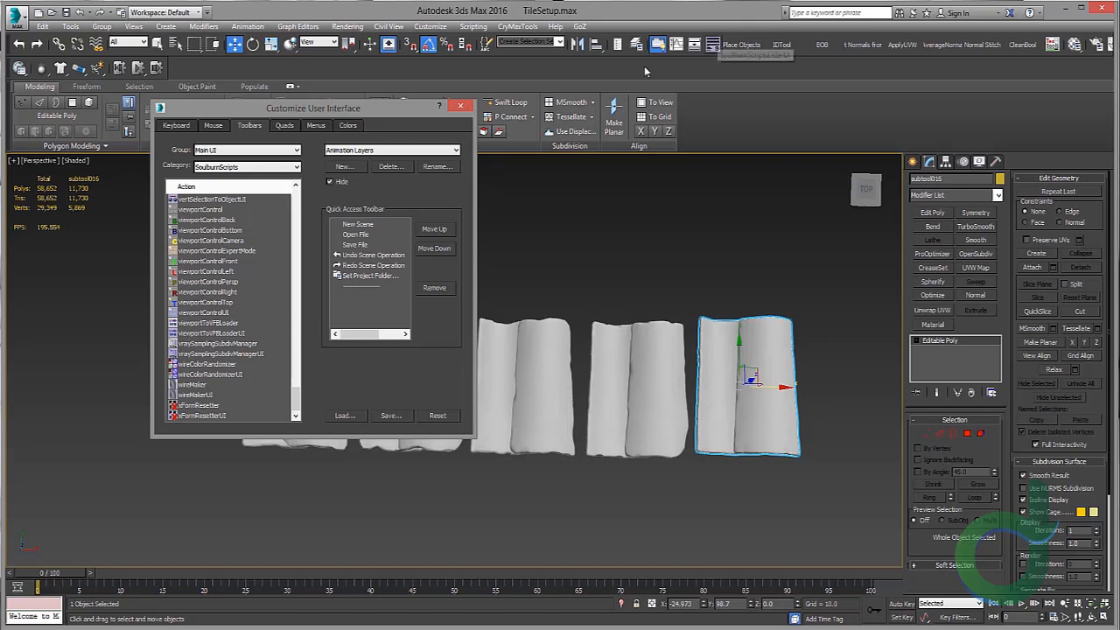
left_click_drag(296, 398, 297, 307)
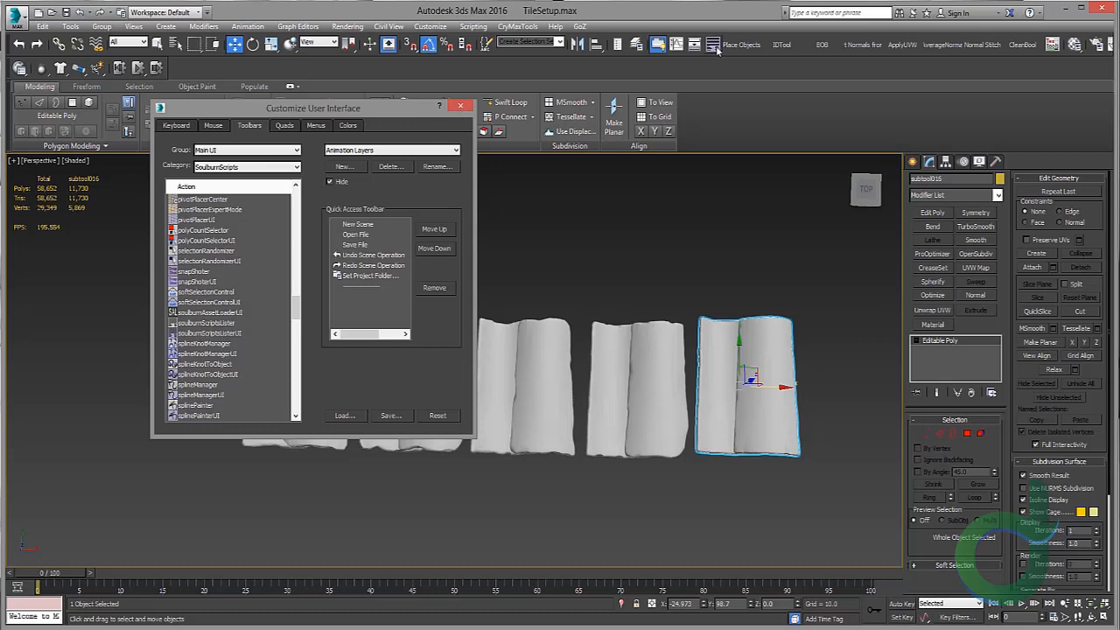
left_click(460, 107)
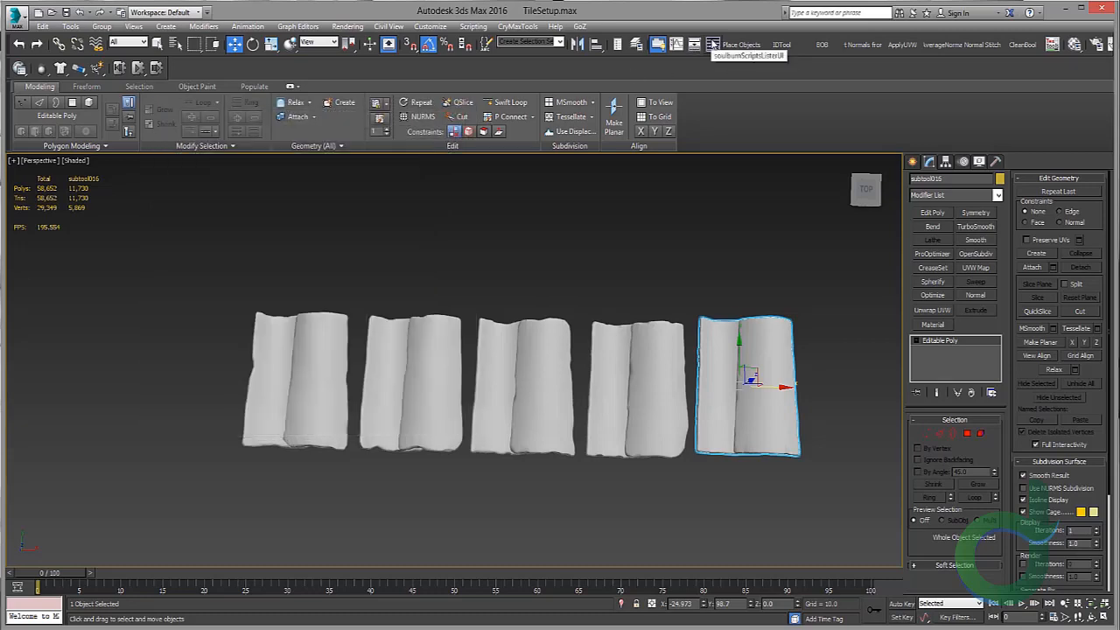
Step: Open the soulburnScriptsLister window, browse its script list, and minimize it
left_click(713, 44)
left_click_drag(302, 251, 265, 190)
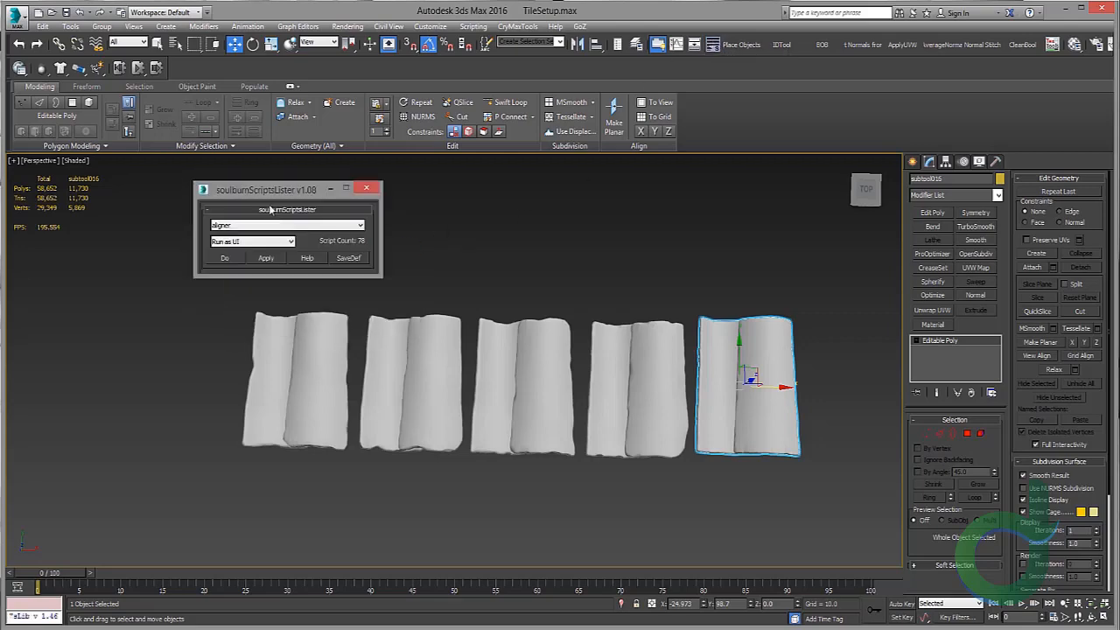
left_click(271, 225)
scroll(307, 303, "down", 5)
scroll(307, 303, "down", 5)
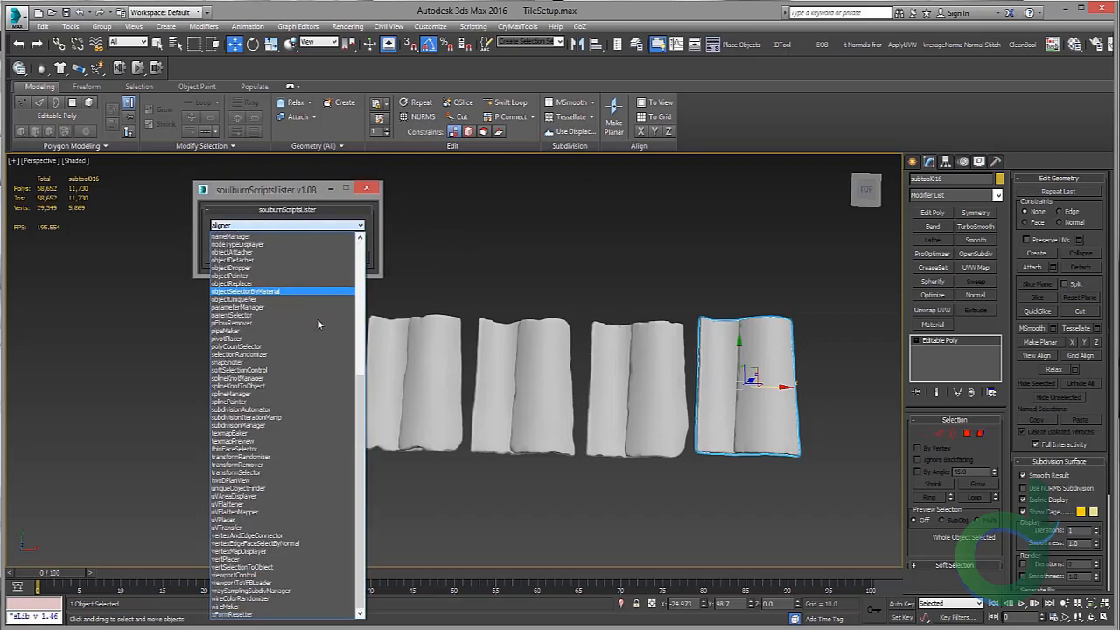
left_click(315, 187)
left_click_drag(276, 191, 243, 166)
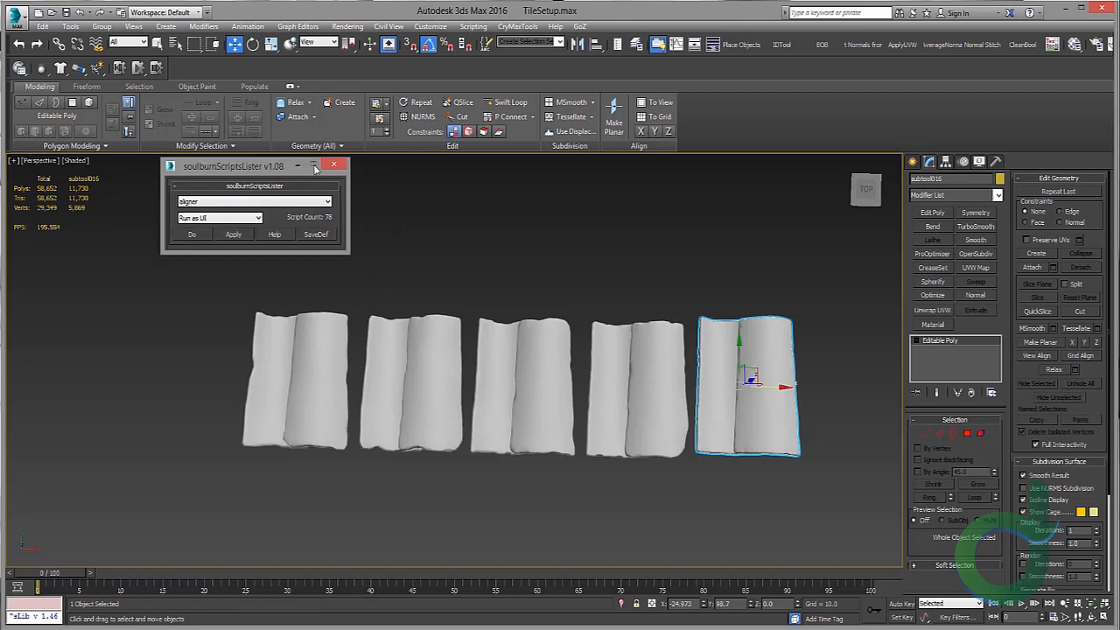
left_click(333, 167)
Step: Inspect the row of tiles and the tiled plane from different viewpoints
scroll(519, 258, "down", 6)
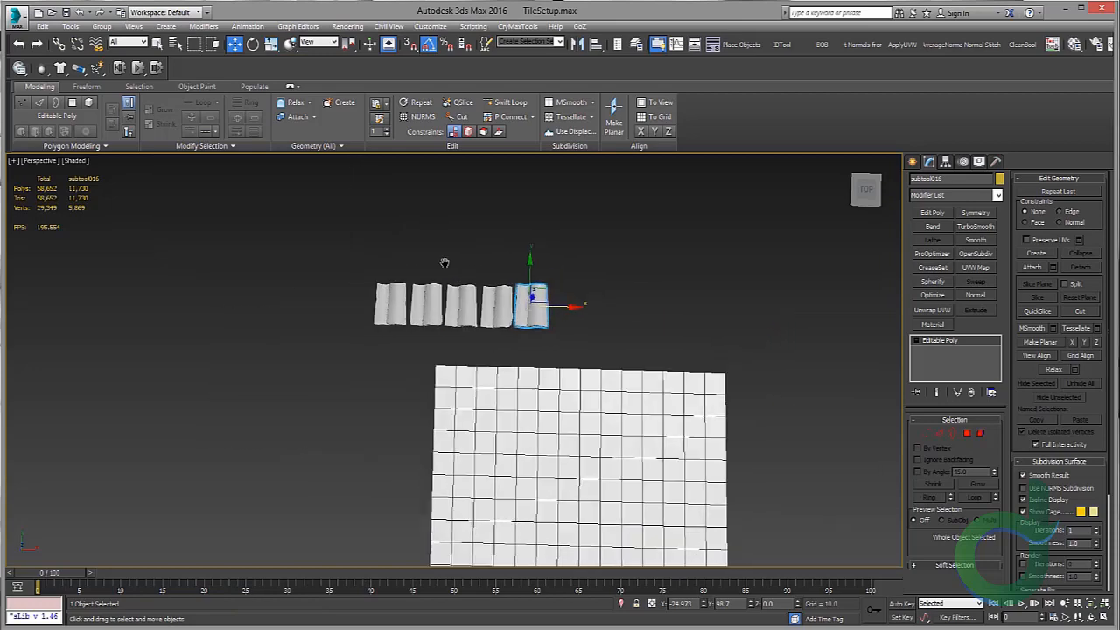
scroll(444, 268, "up", 3)
middle_click_drag(452, 308, 400, 283)
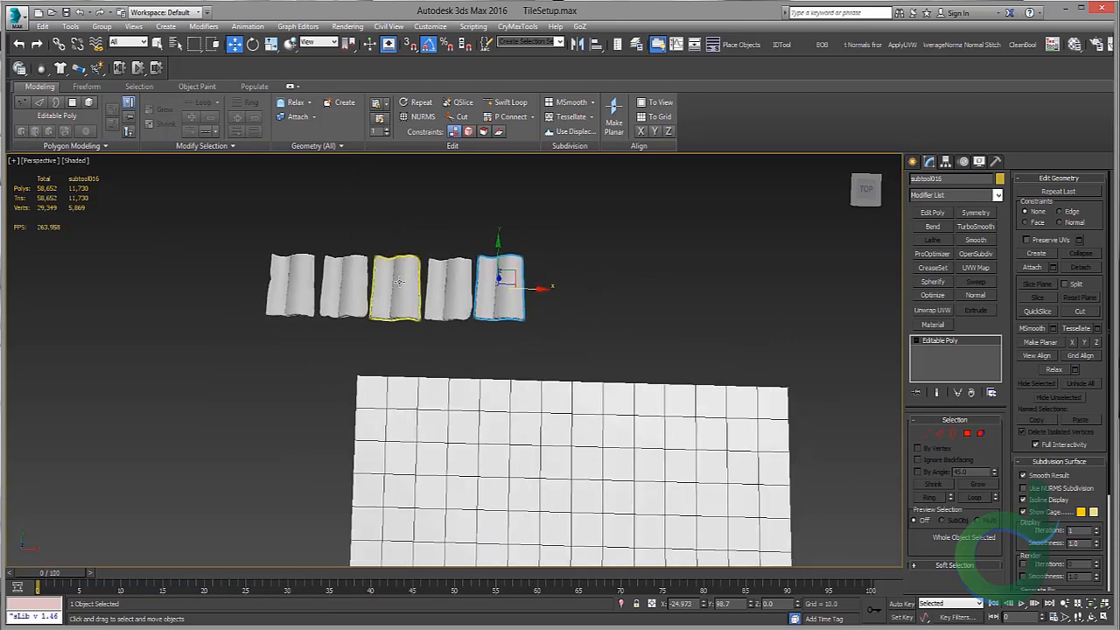
middle_click_drag(467, 398, 455, 278)
scroll(455, 278, "down", 3)
scroll(385, 394, "down", 2)
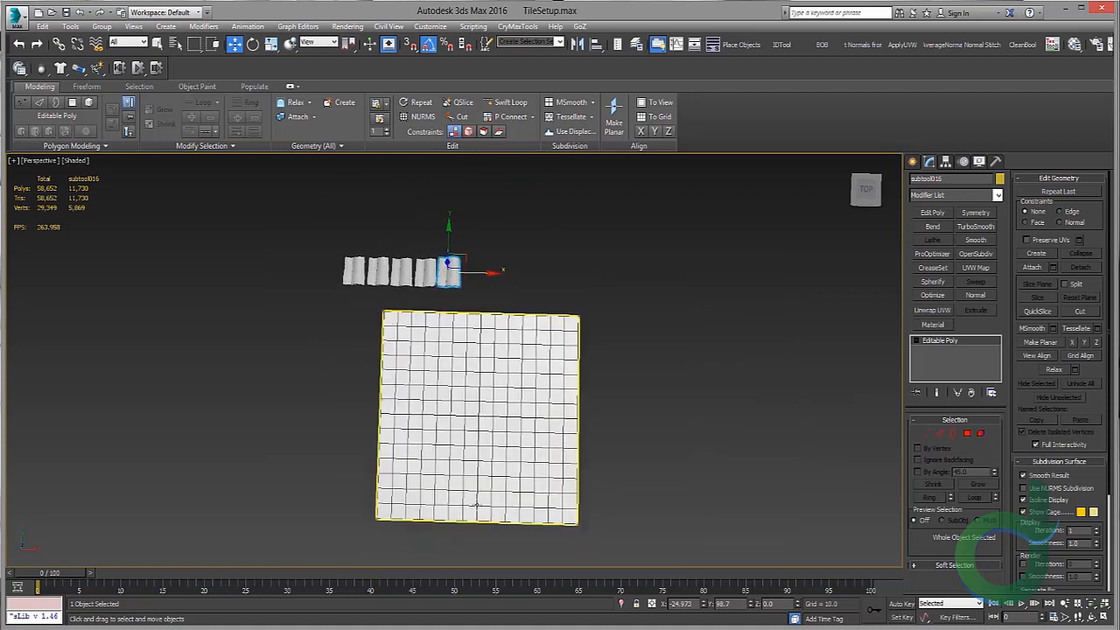
scroll(450, 284, "up", 5)
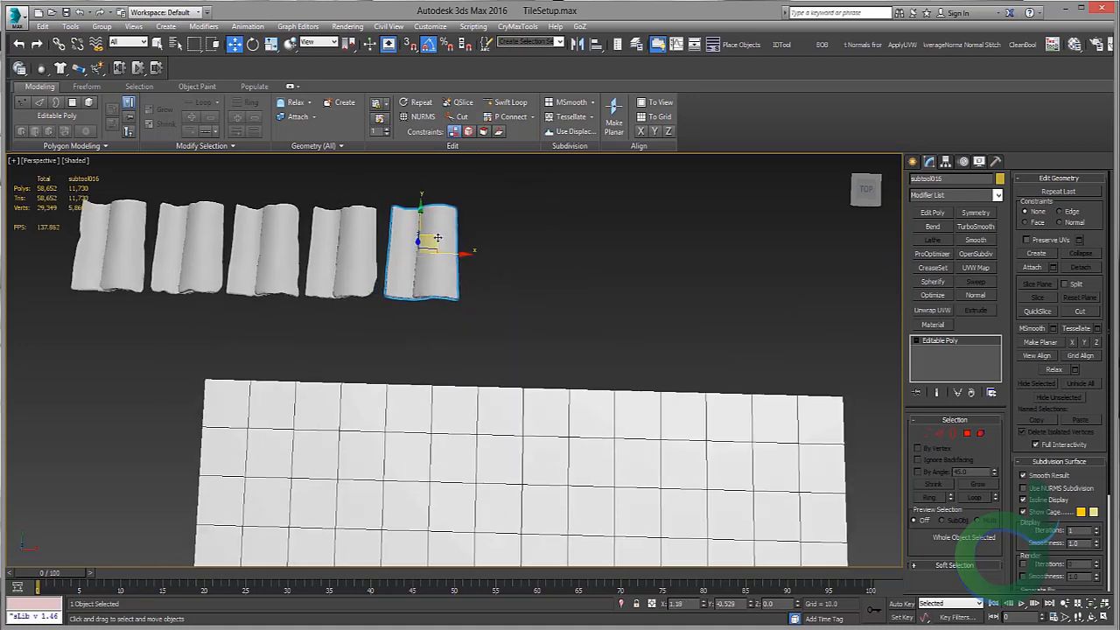
scroll(447, 270, "up", 3)
middle_click_drag(448, 270, 456, 414)
scroll(584, 372, "down", 5)
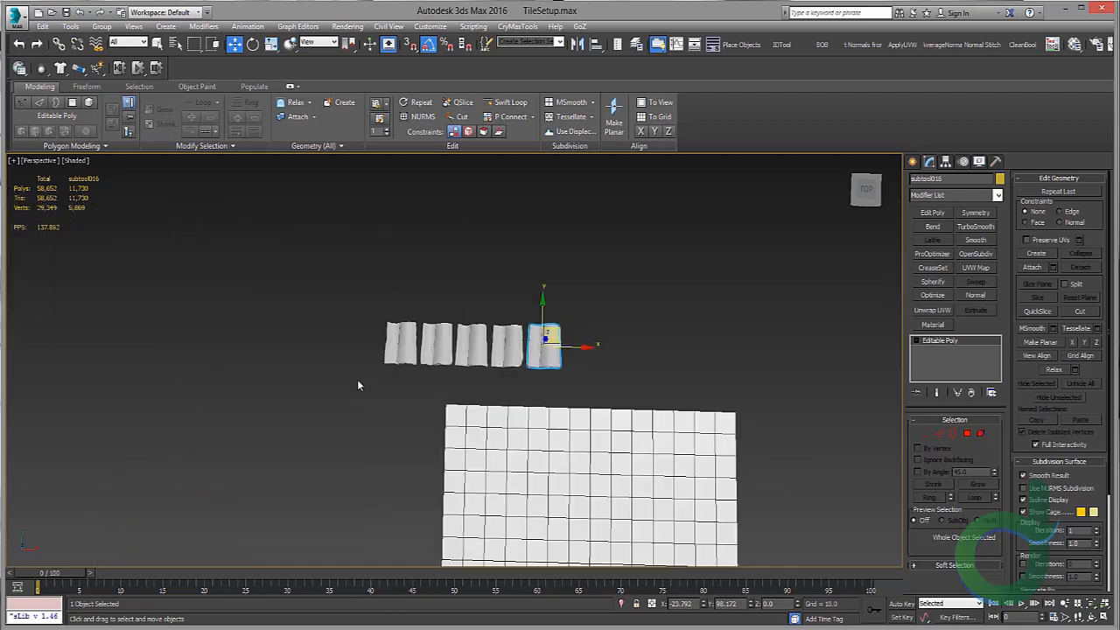
middle_click_drag(604, 360, 521, 228)
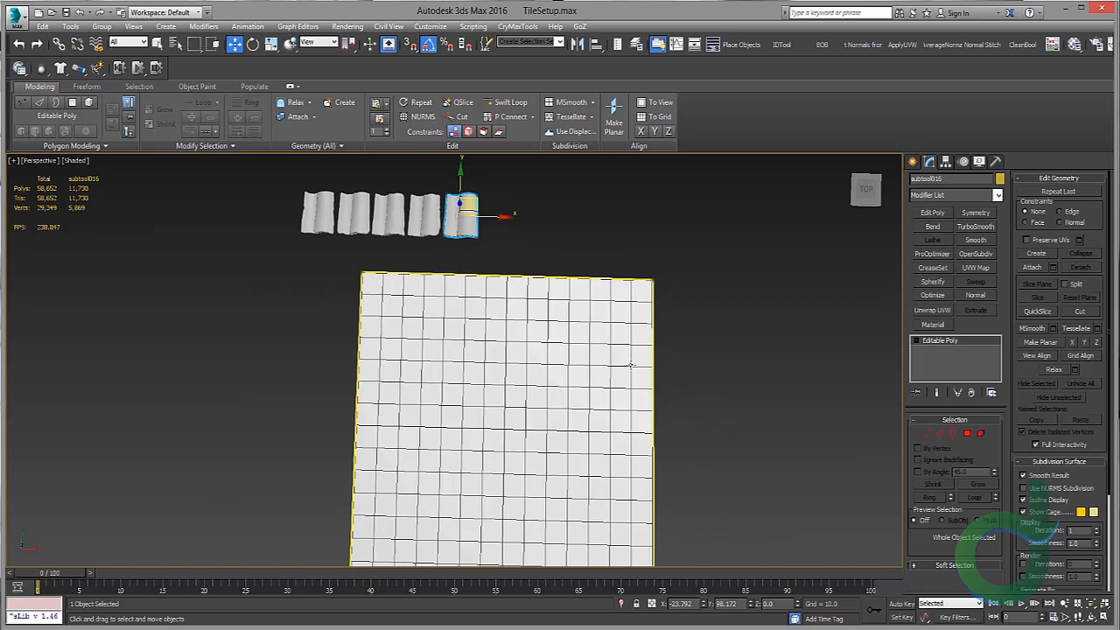
middle_click_drag(631, 365, 614, 350)
middle_click_drag(484, 308, 510, 370)
scroll(477, 259, "up", 9)
middle_click_drag(477, 258, 775, 362)
scroll(508, 297, "down", 3)
scroll(775, 363, "down", 4)
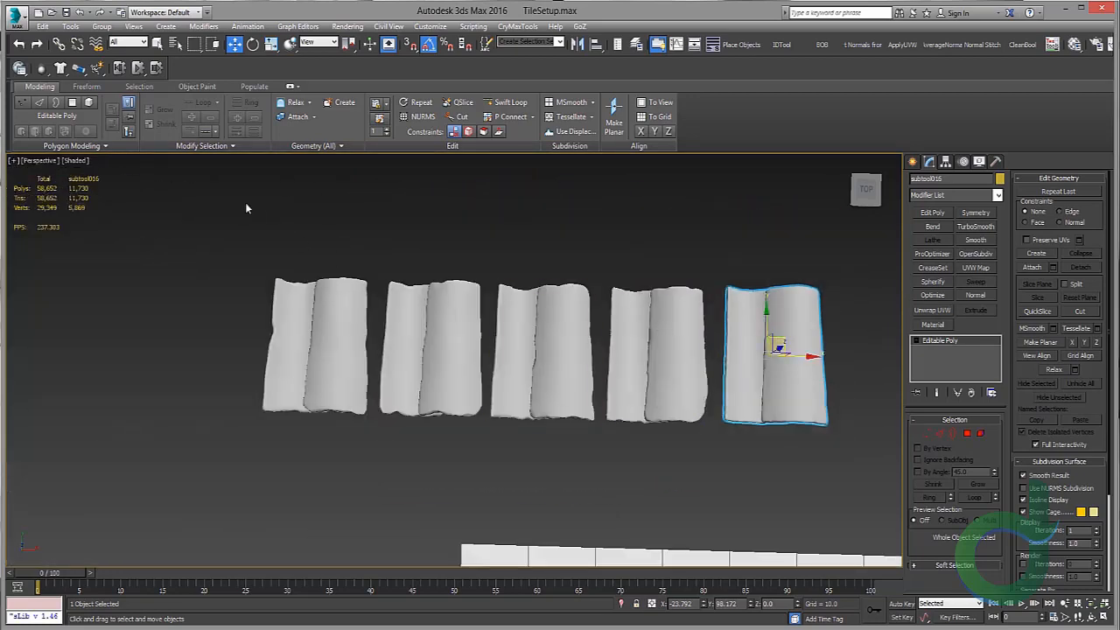
Step: Move the four original tiles further aside and place the separated tile at the plane's top-left corner
left_click_drag(241, 203, 712, 437)
left_click_drag(552, 351, 408, 351)
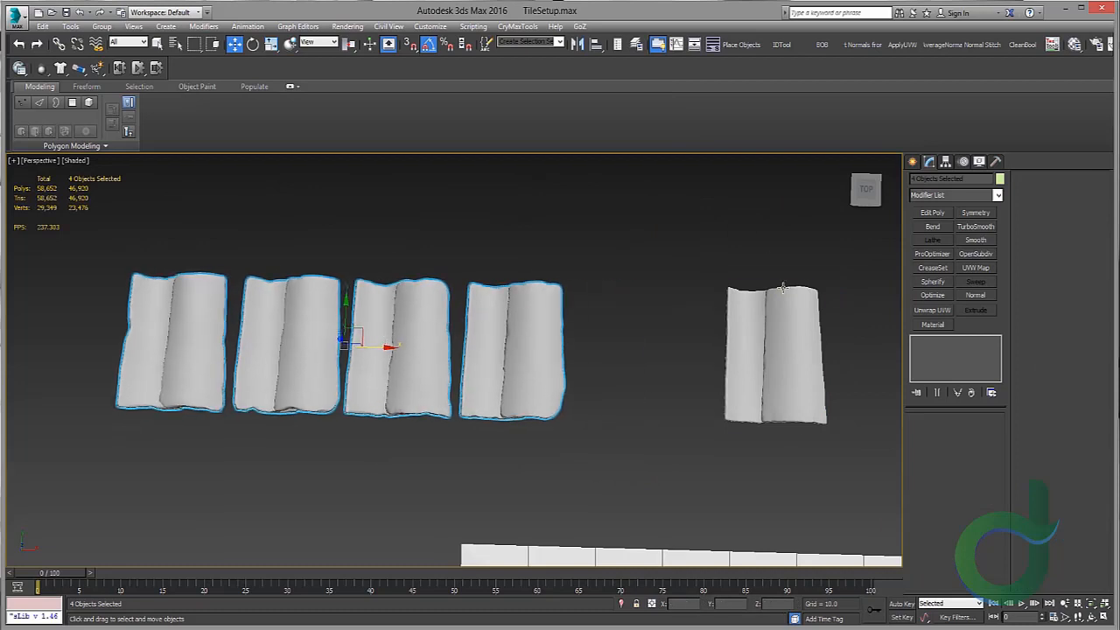
left_click(788, 320)
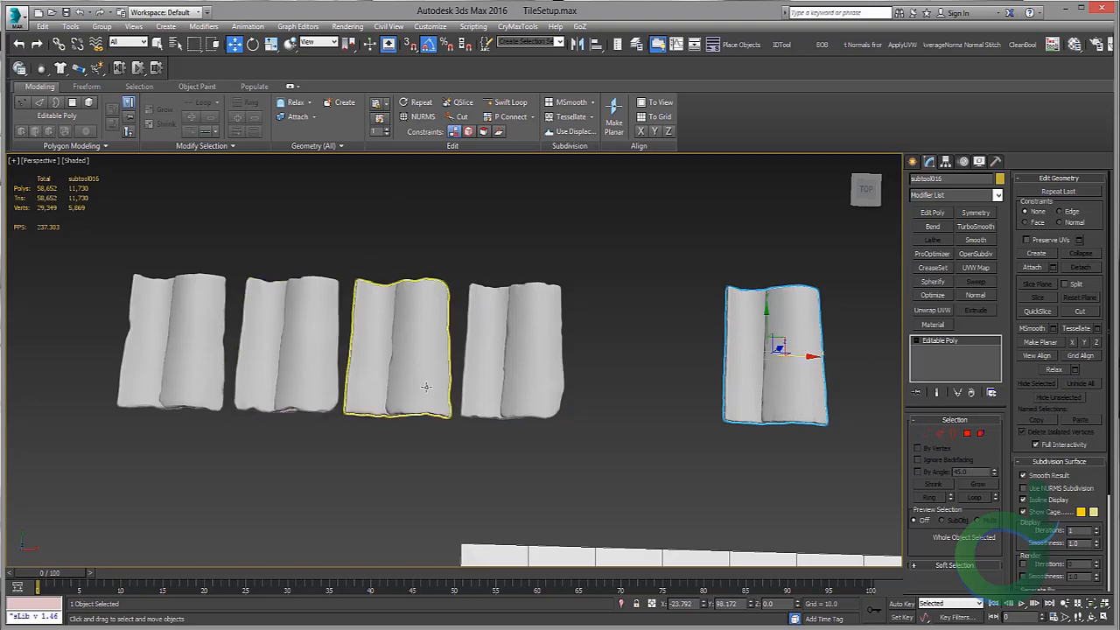
left_click(525, 333)
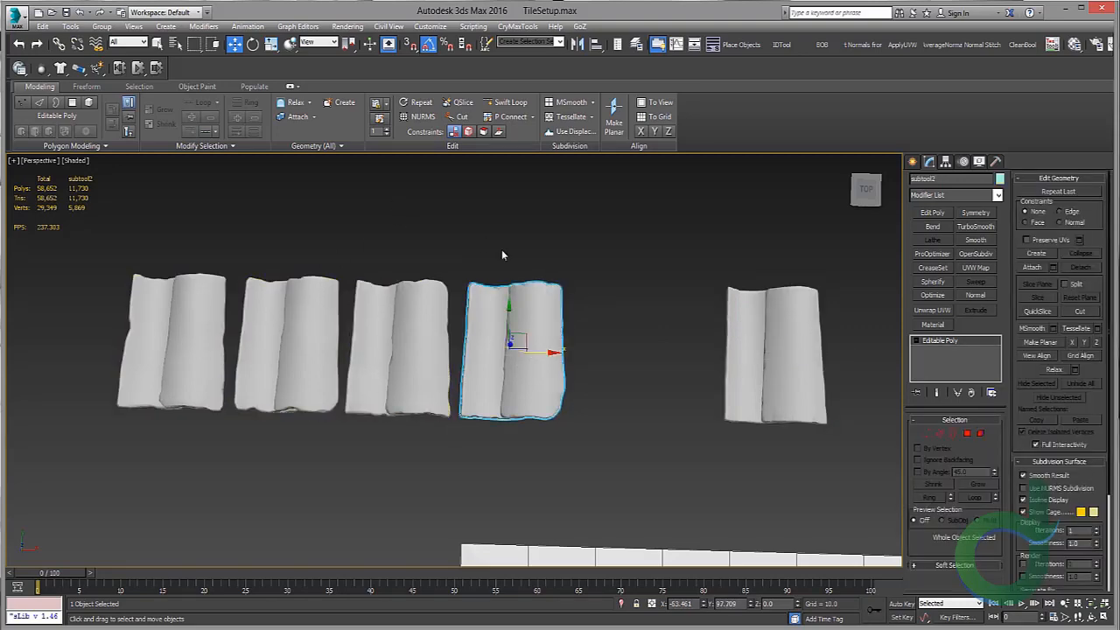
middle_click_drag(724, 322, 519, 280)
left_click(599, 312)
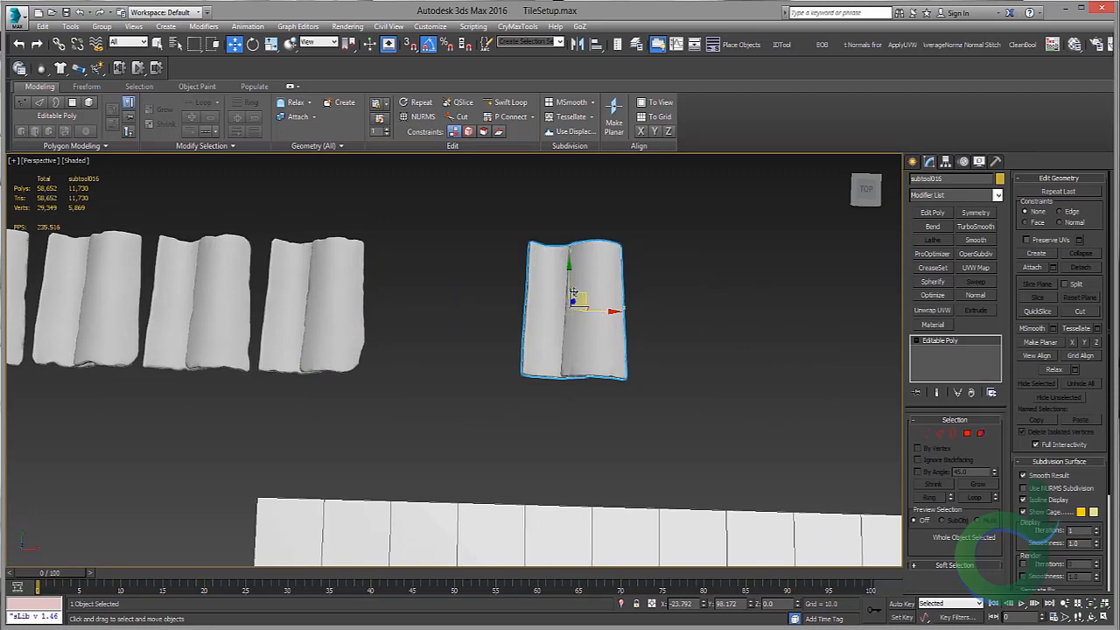
left_click_drag(578, 296, 261, 497)
middle_click_drag(308, 495, 336, 330)
scroll(336, 331, "down", 2)
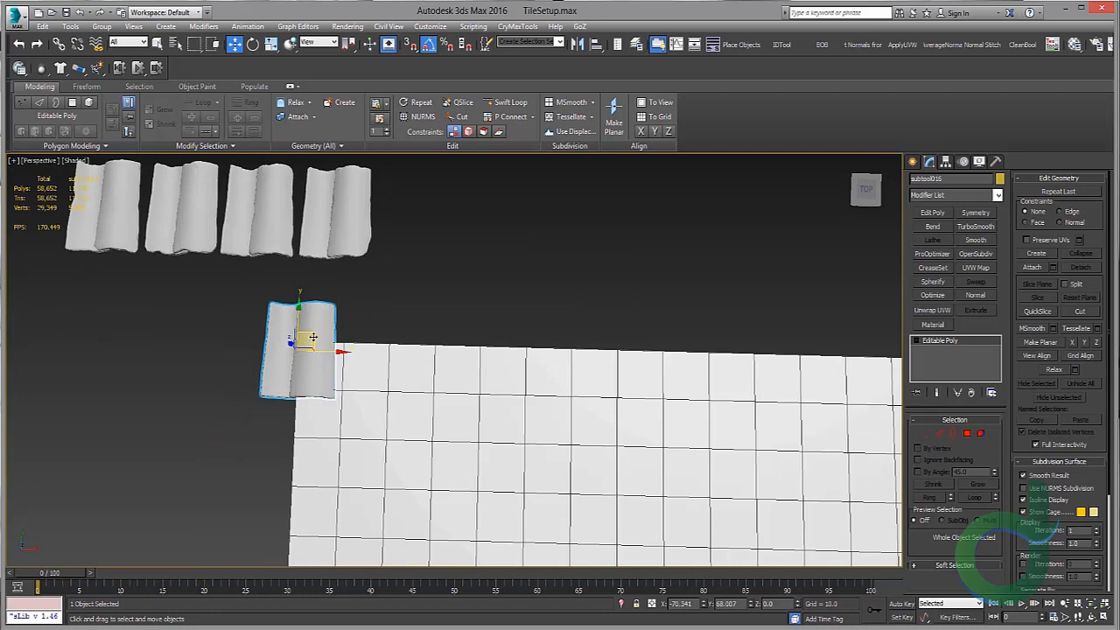
Step: Center the separated tile's pivot on the object using Affect Pivot Only
left_click(946, 161)
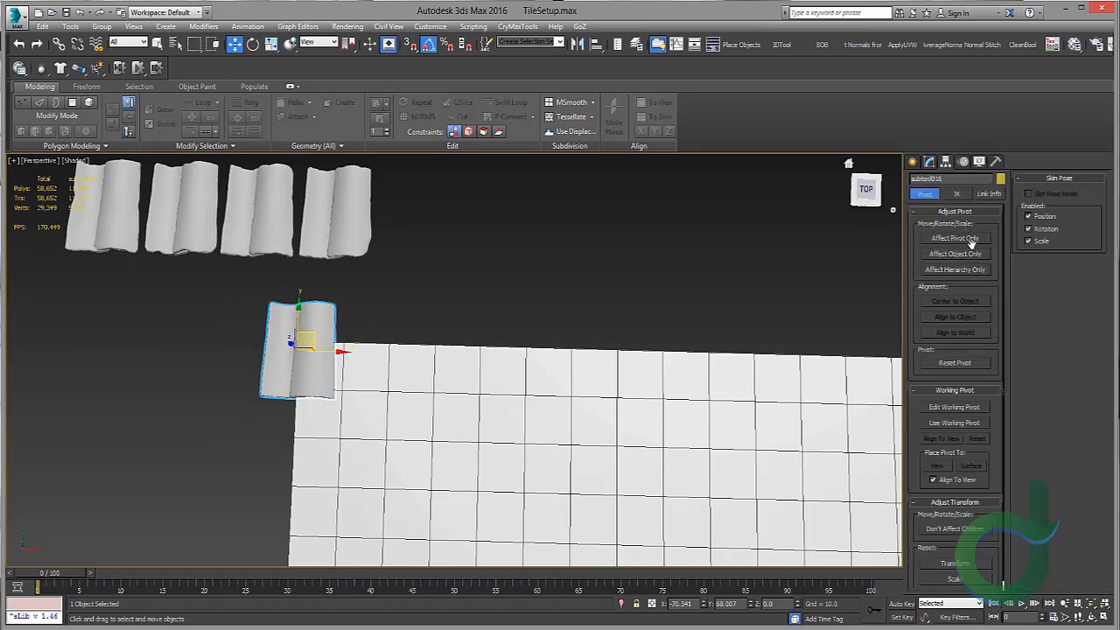
left_click(954, 238)
left_click(955, 301)
left_click(955, 238)
Step: Reset the separated tile's Z position to 0 at the plane's corner
middle_click_drag(485, 302, 447, 276)
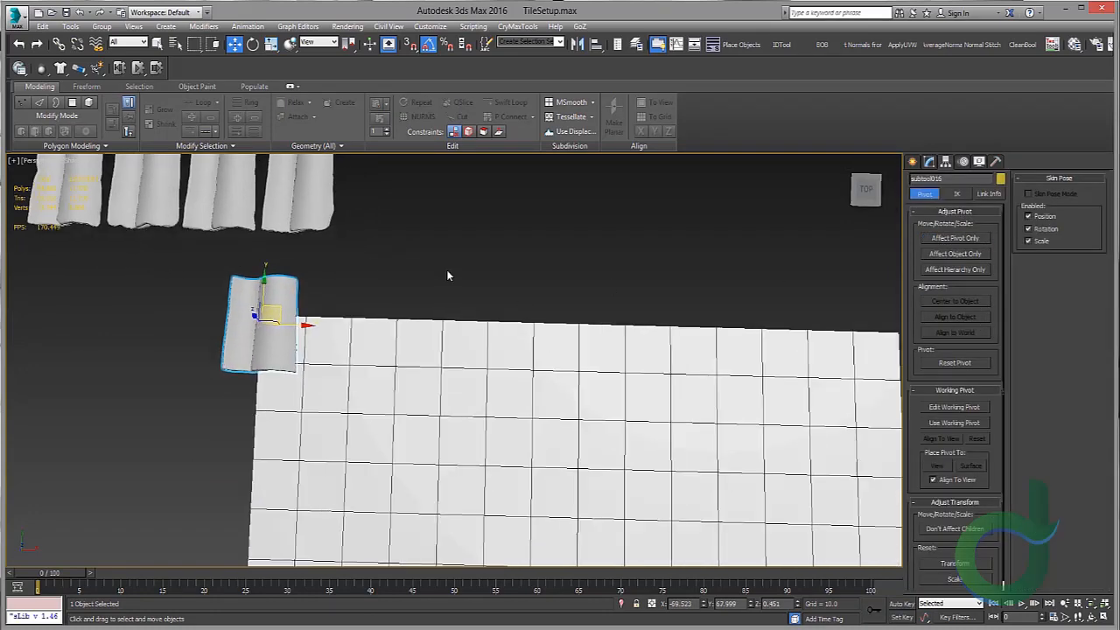
scroll(447, 276, "down", 2)
middle_click_drag(427, 341, 484, 386)
left_click(426, 285)
scroll(322, 255, "up", 2)
left_click(317, 263)
scroll(484, 386, "up", 2)
right_click(797, 606)
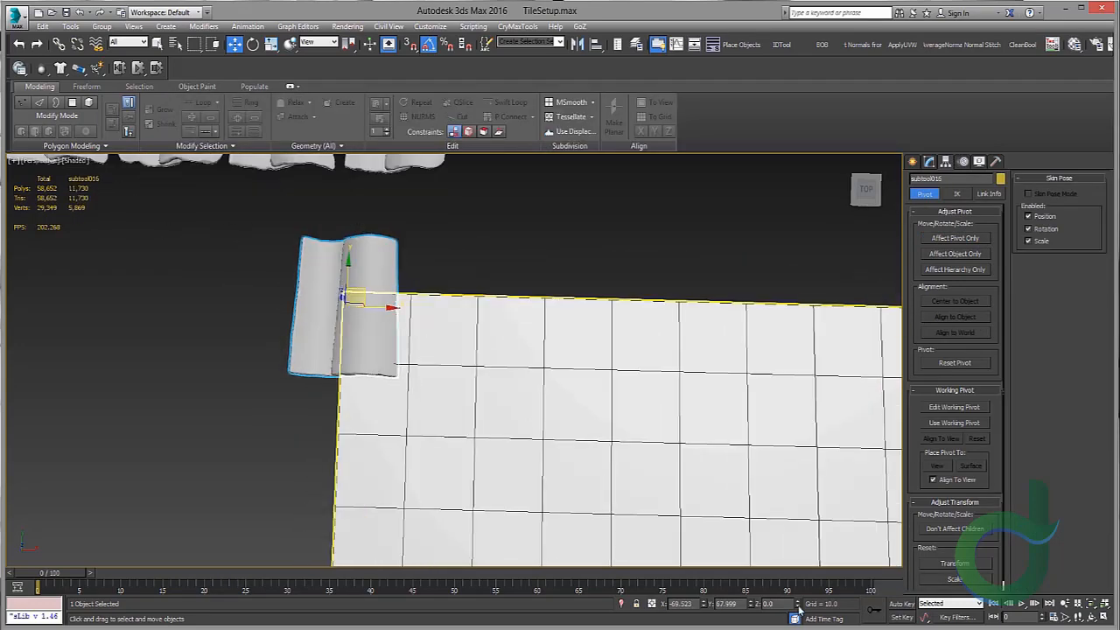
middle_click_drag(413, 364, 484, 429)
scroll(434, 367, "up", 3)
scroll(408, 370, "down", 3)
scroll(444, 331, "down", 3)
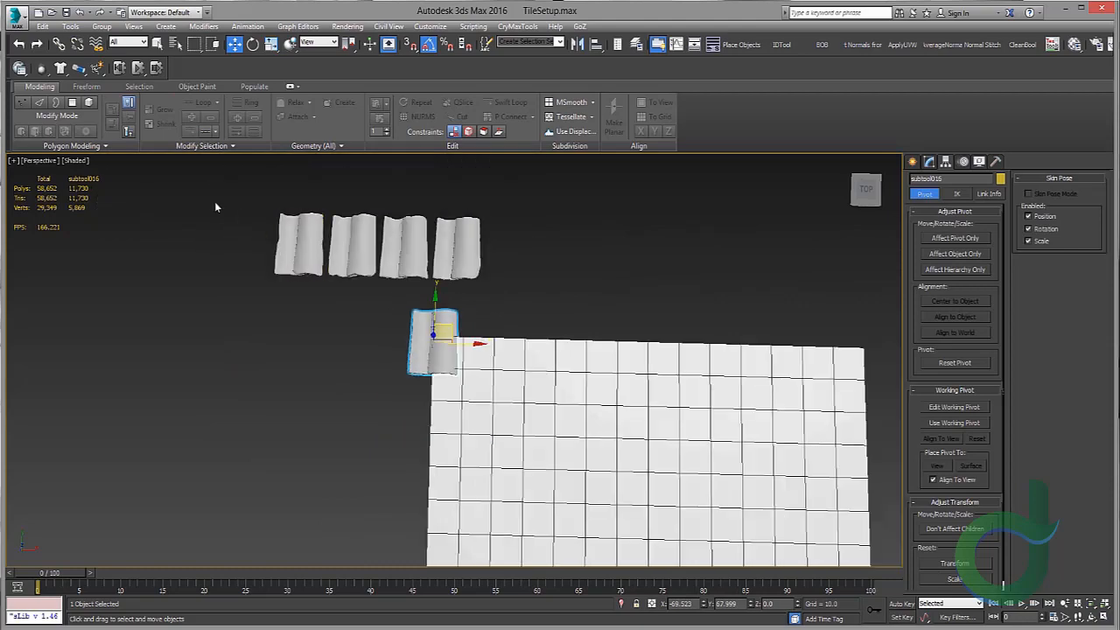
Step: Select all five tiles and raise them above the plane in the front view
left_click_drag(214, 203, 483, 317)
scroll(459, 293, "up", 4)
middle_click_drag(474, 346, 503, 359, "alt")
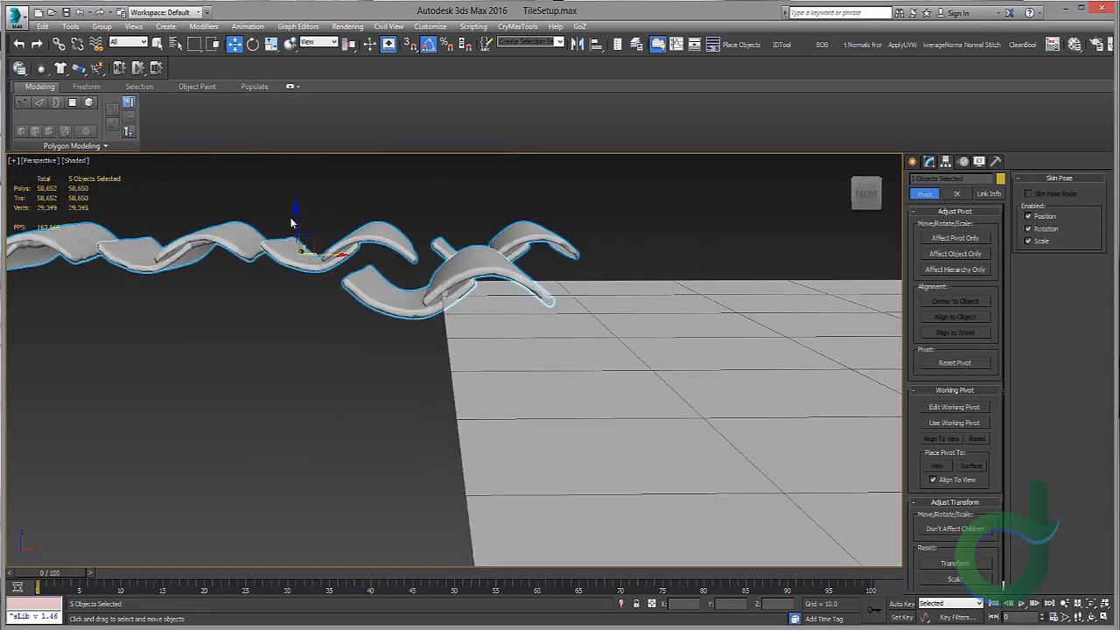
left_click_drag(295, 217, 296, 175)
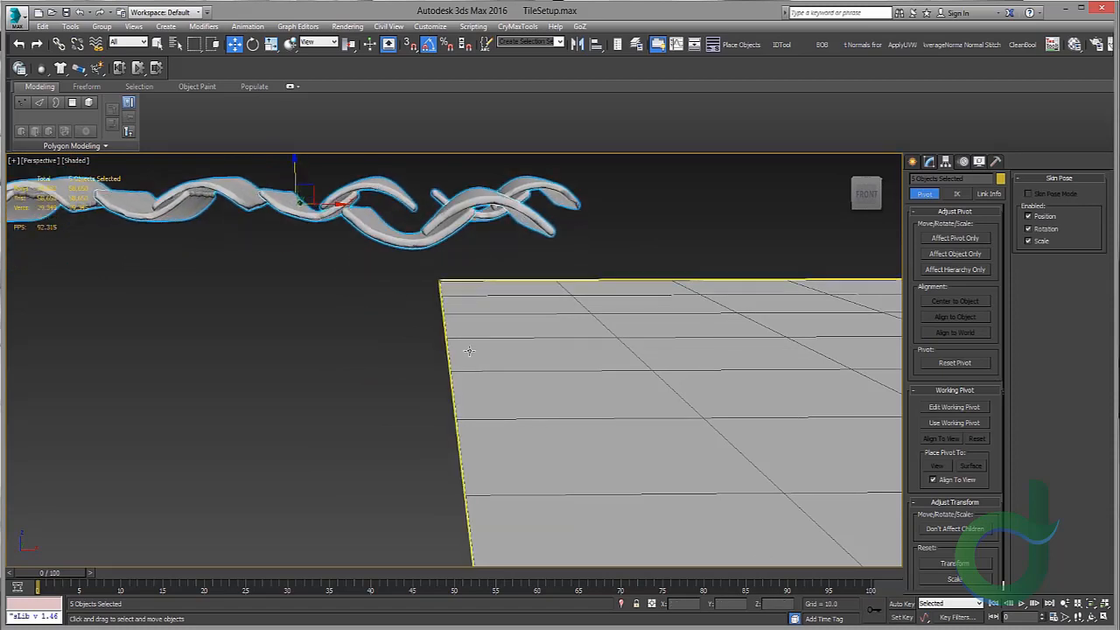
Step: Nudge the separated tile toward the plane's top edge and set its Y position to 60
middle_click_drag(467, 350, 411, 315, "alt")
scroll(454, 306, "down", 5)
left_click(450, 378)
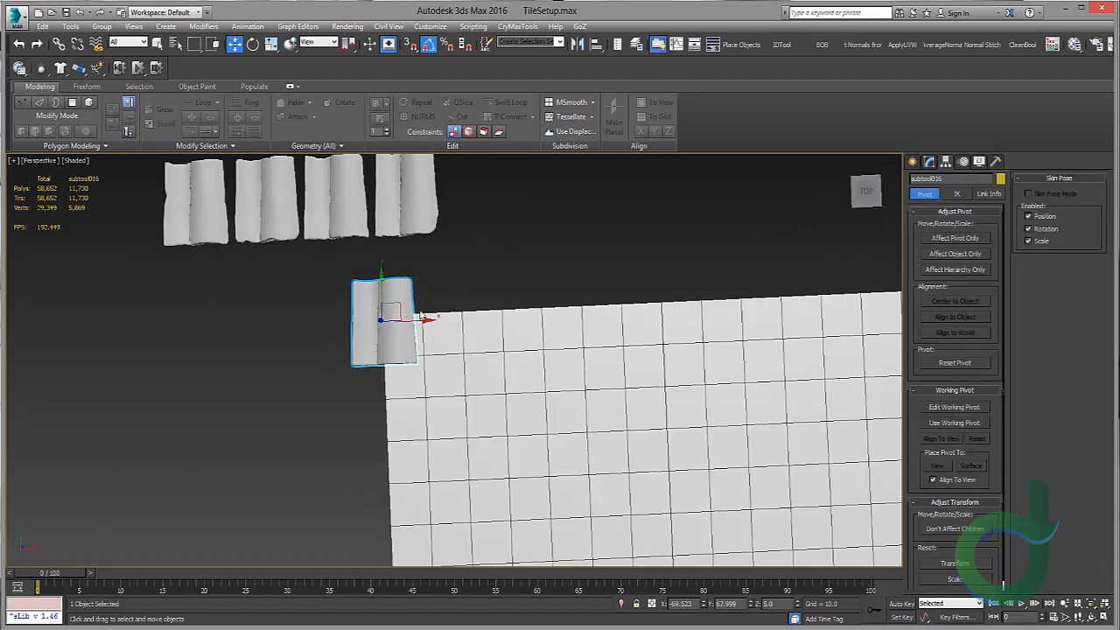
left_click_drag(407, 333, 408, 343)
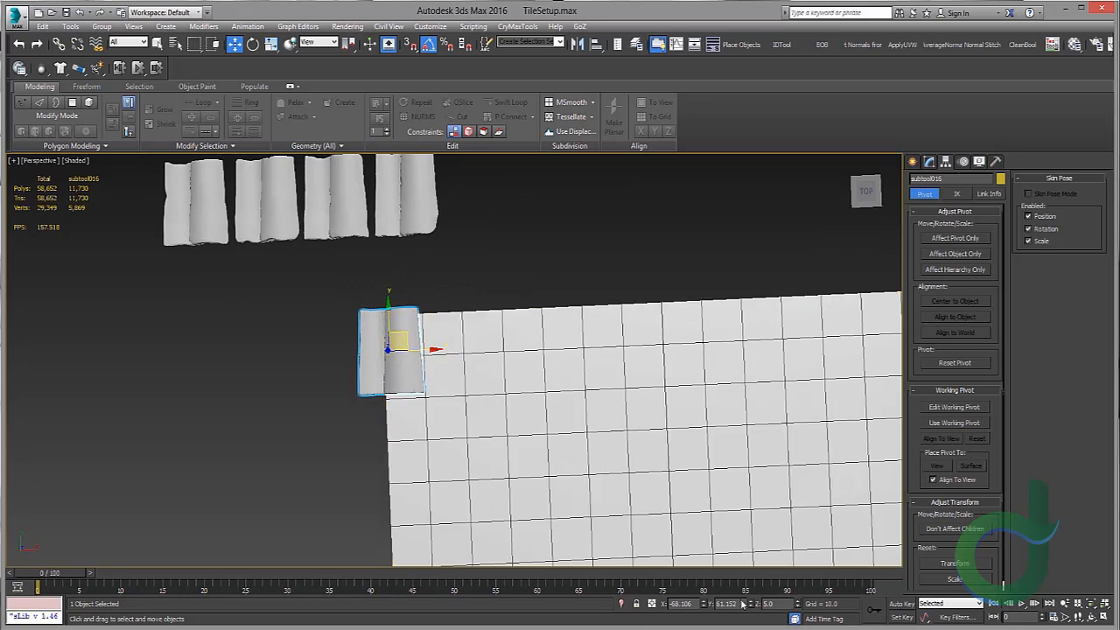
key("alt+w")
right_click(190, 238)
key("alt+w")
middle_click_drag(288, 312, 415, 287)
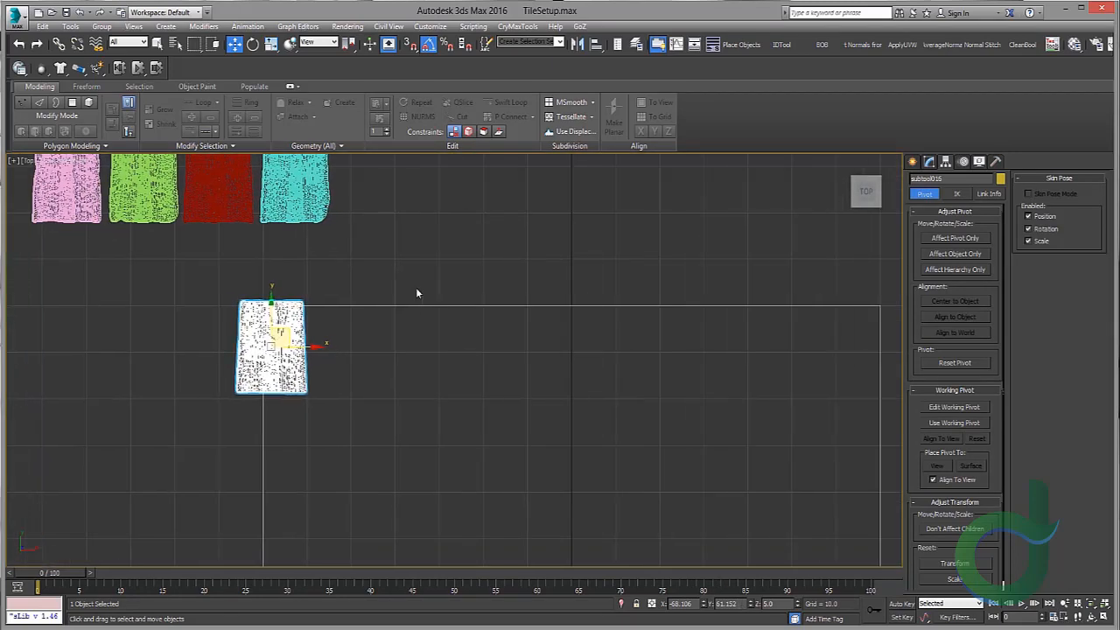
key("z")
middle_click_drag(296, 292, 273, 309)
scroll(422, 305, "down", 2)
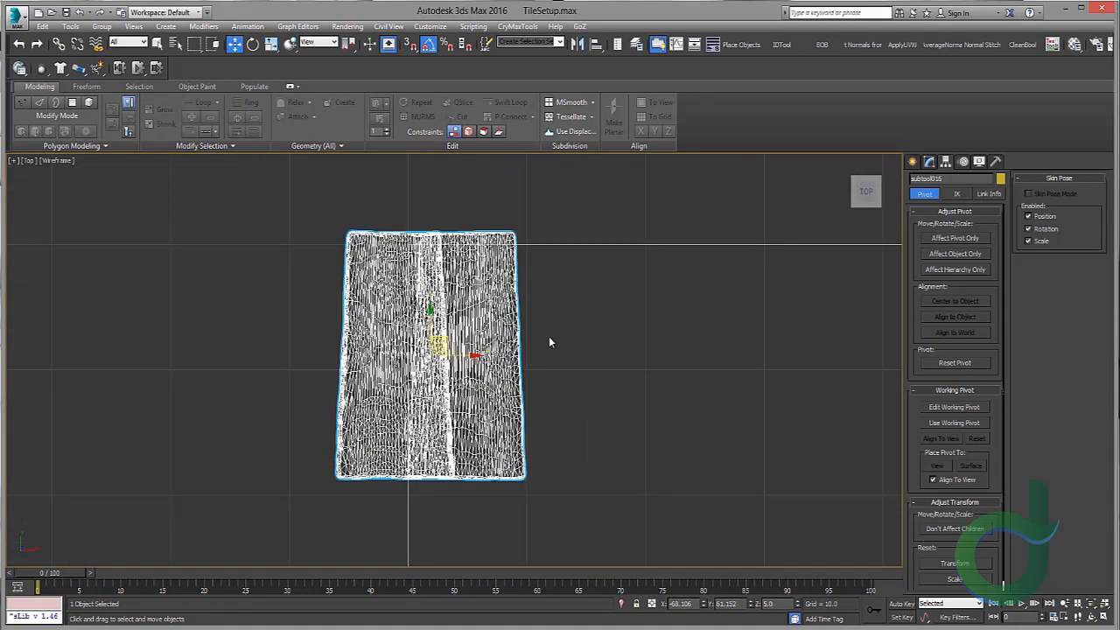
left_click_drag(432, 317, 431, 329)
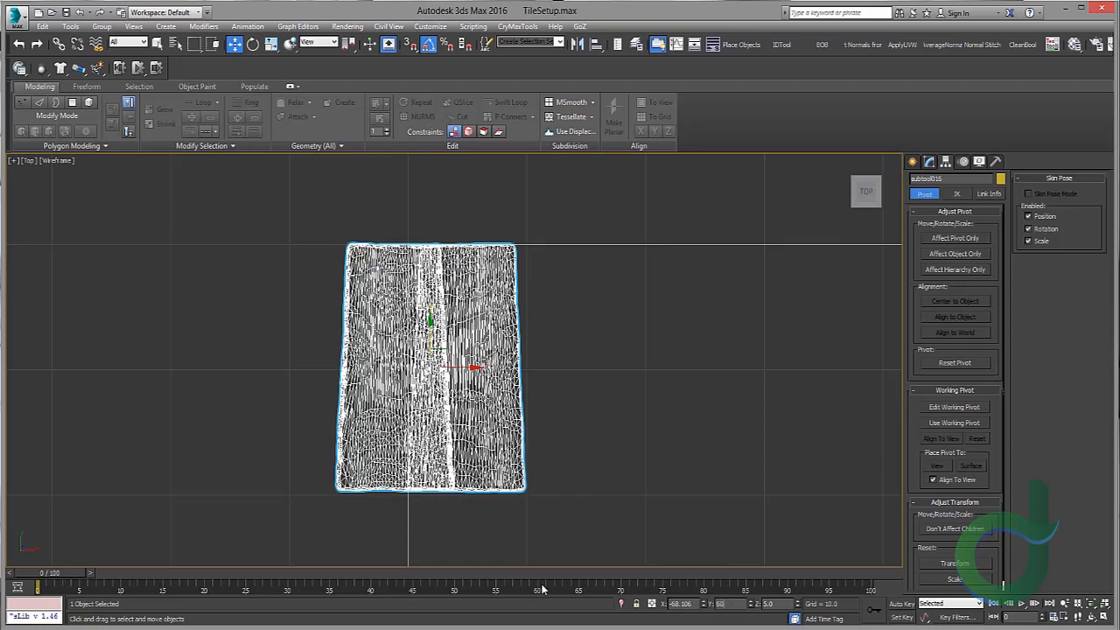
key("Return")
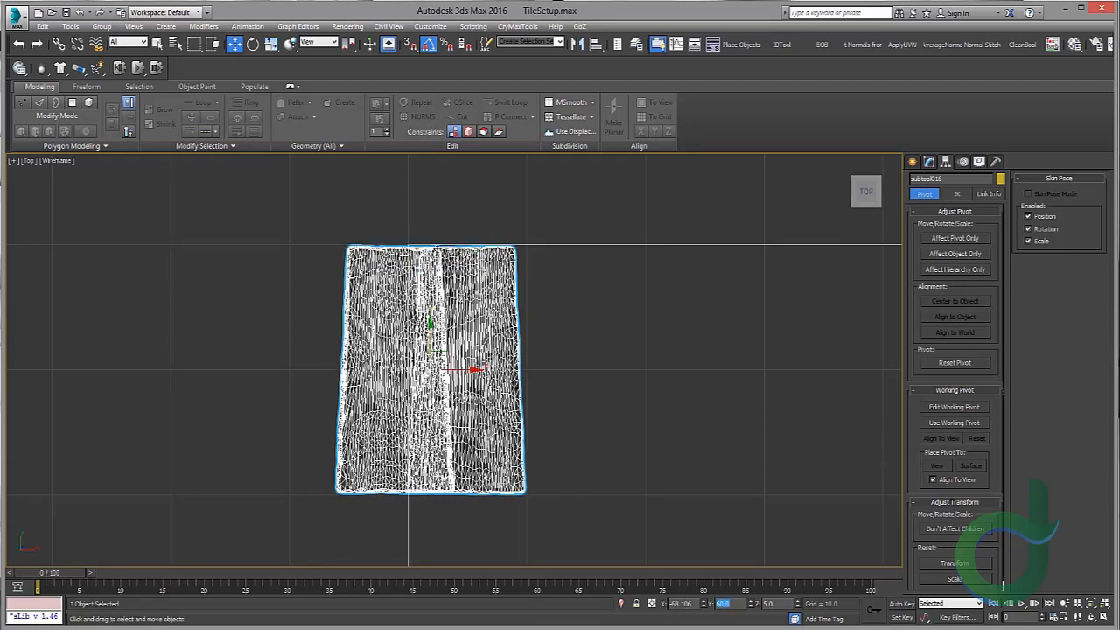
Step: Test Y positions of 30, 60 and 90 for the separated tile and settle on Y 70
key("alt+w")
key("alt+w")
middle_click_drag(600, 399, 605, 398)
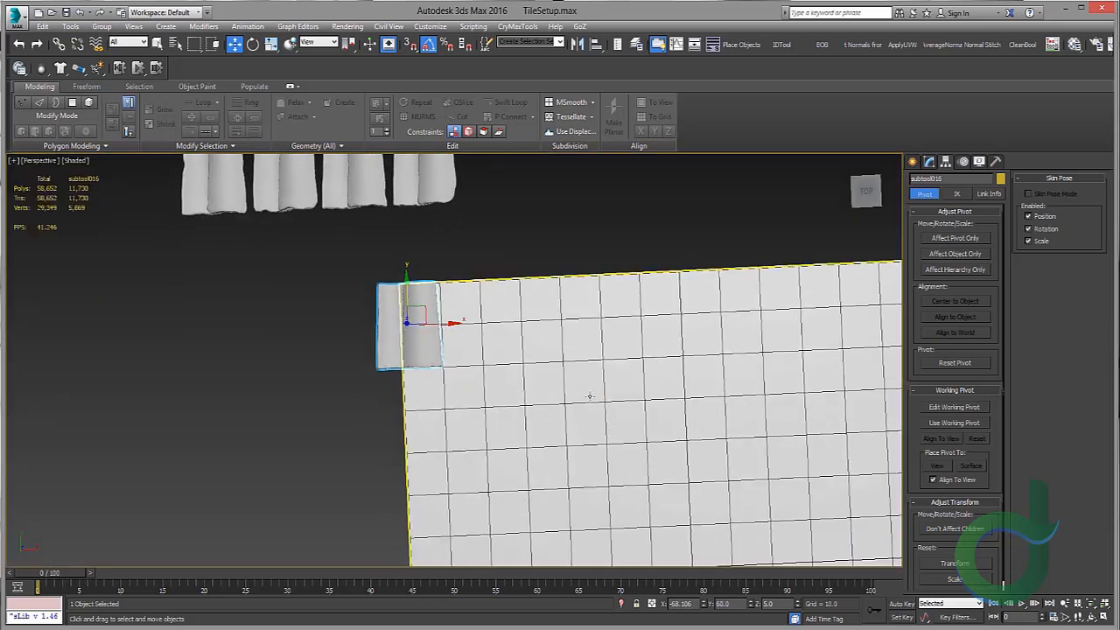
scroll(413, 327, "up", 3)
middle_click_drag(410, 332, 409, 334)
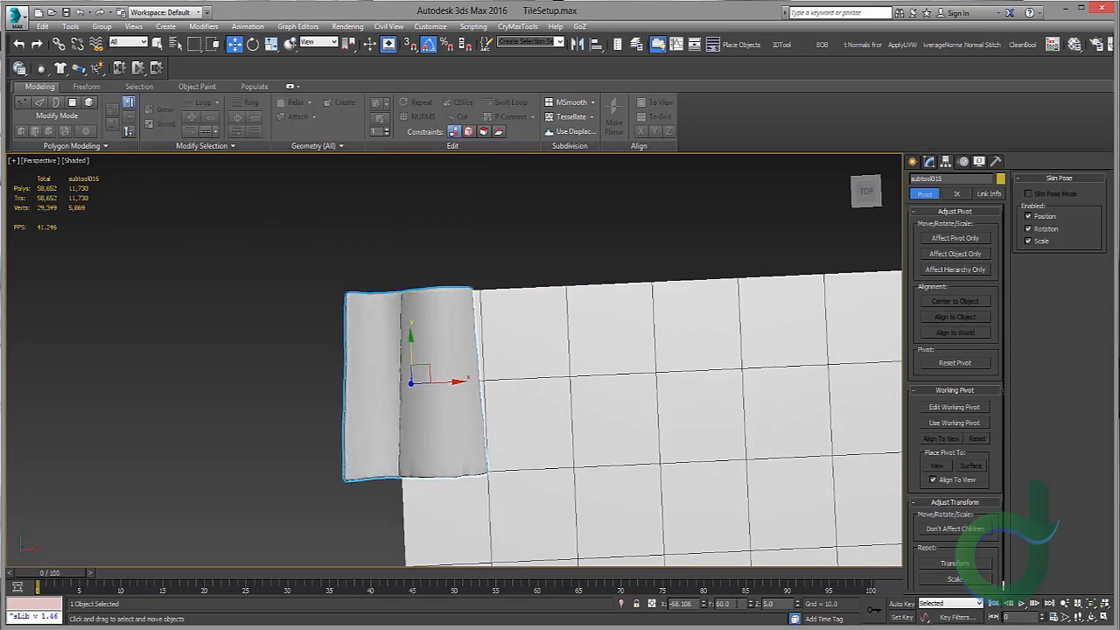
double_click(738, 605)
type("30")
key("Return")
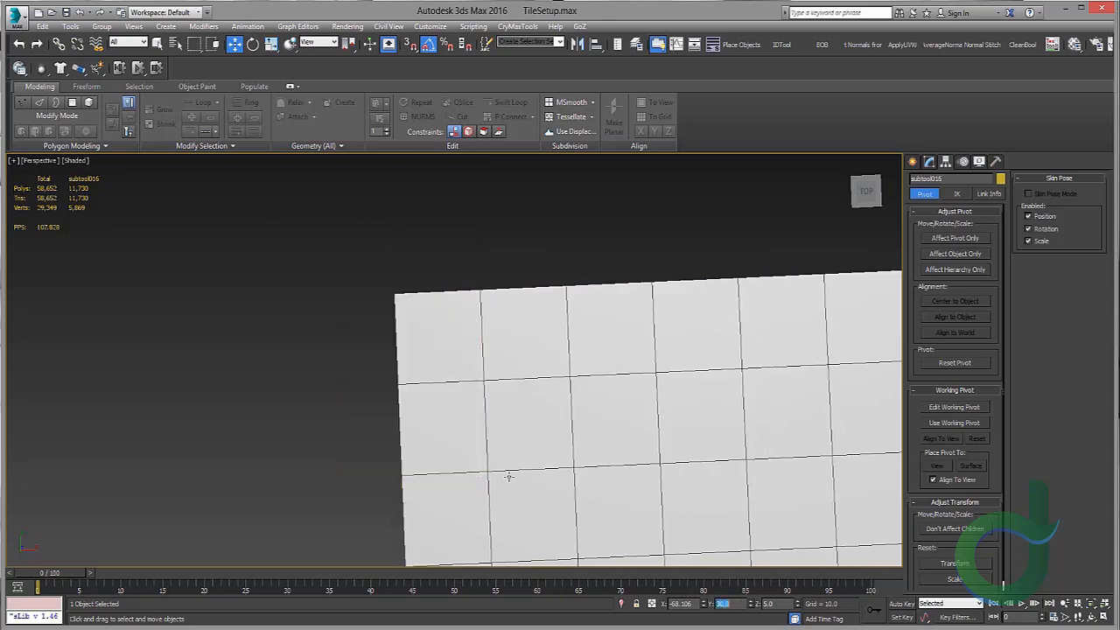
scroll(437, 320, "down", 5)
type("60")
key("Return")
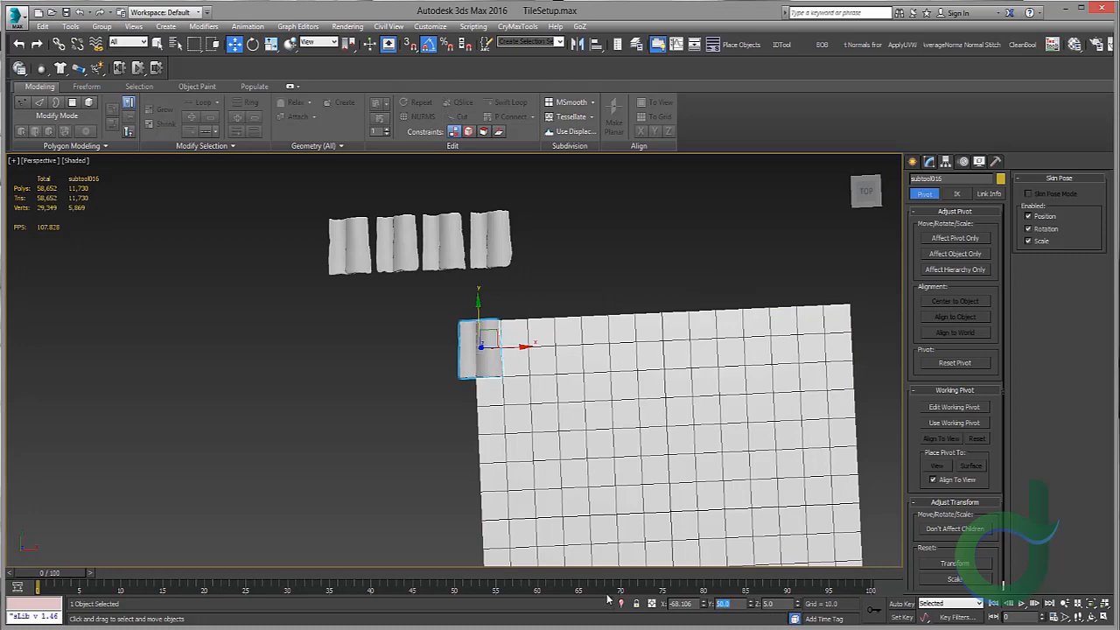
type("90")
key("Return")
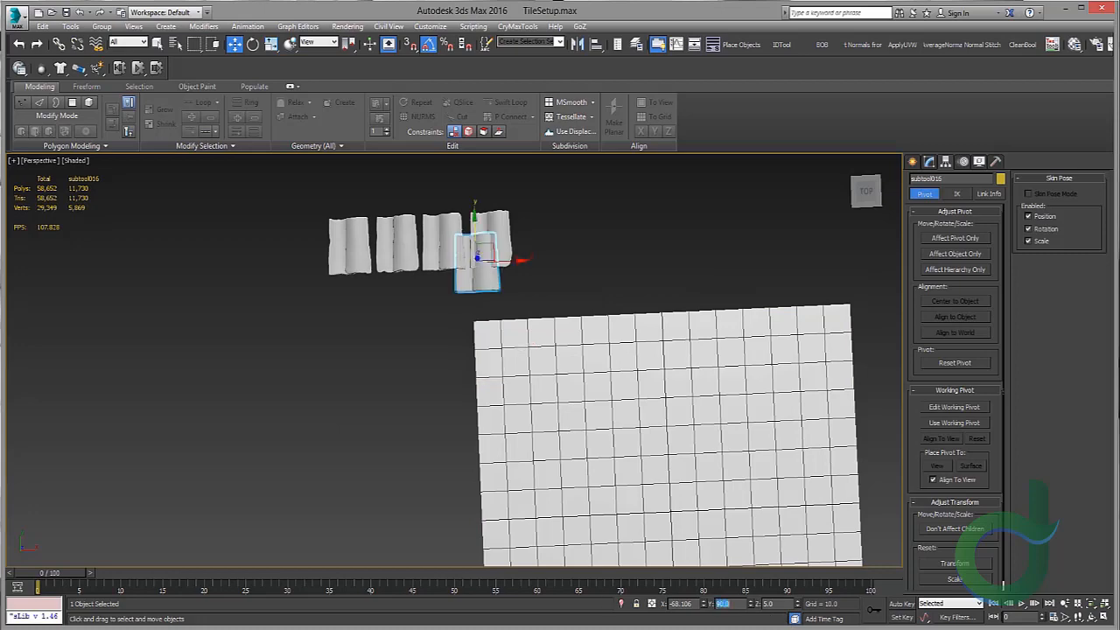
scroll(565, 406, "up", 2)
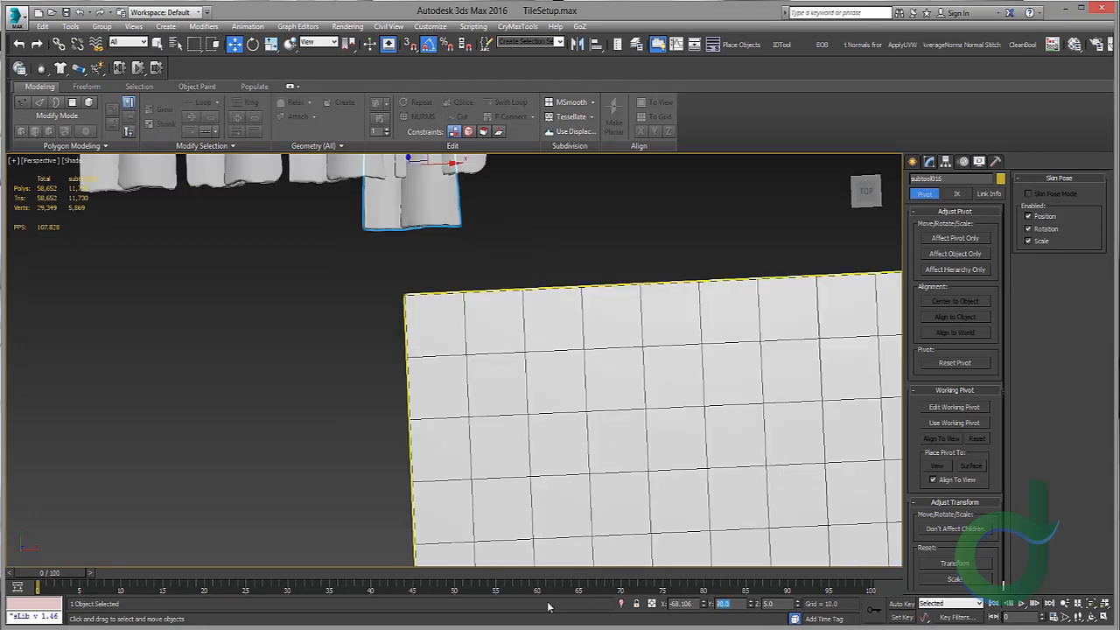
type("70")
key("Return")
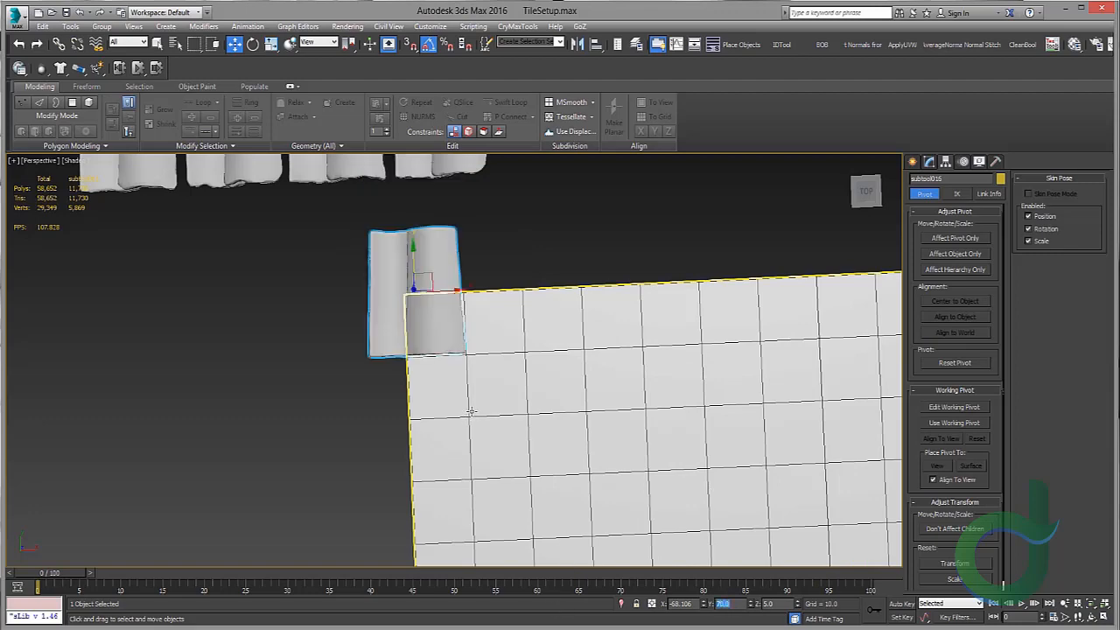
Step: Examine the tile's overlap with the plane's top-left corner in the top and perspective views
scroll(444, 340, "up", 4)
middle_click_drag(510, 301, 528, 382)
scroll(529, 383, "down", 2)
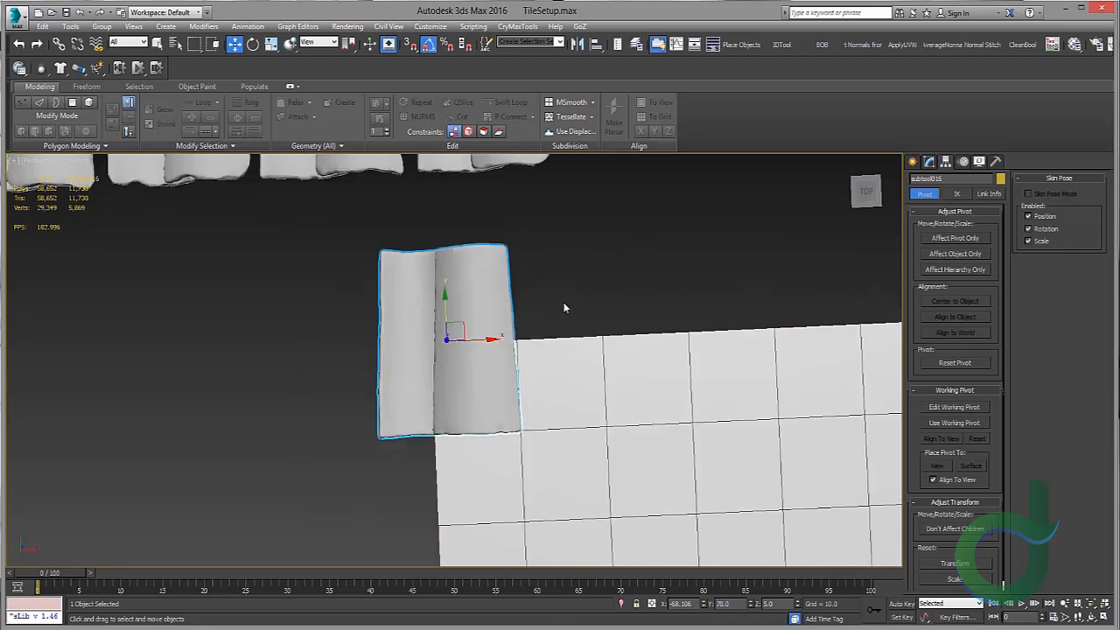
key("alt+w")
right_click(338, 249)
key("alt+w")
middle_click_drag(312, 256, 300, 336)
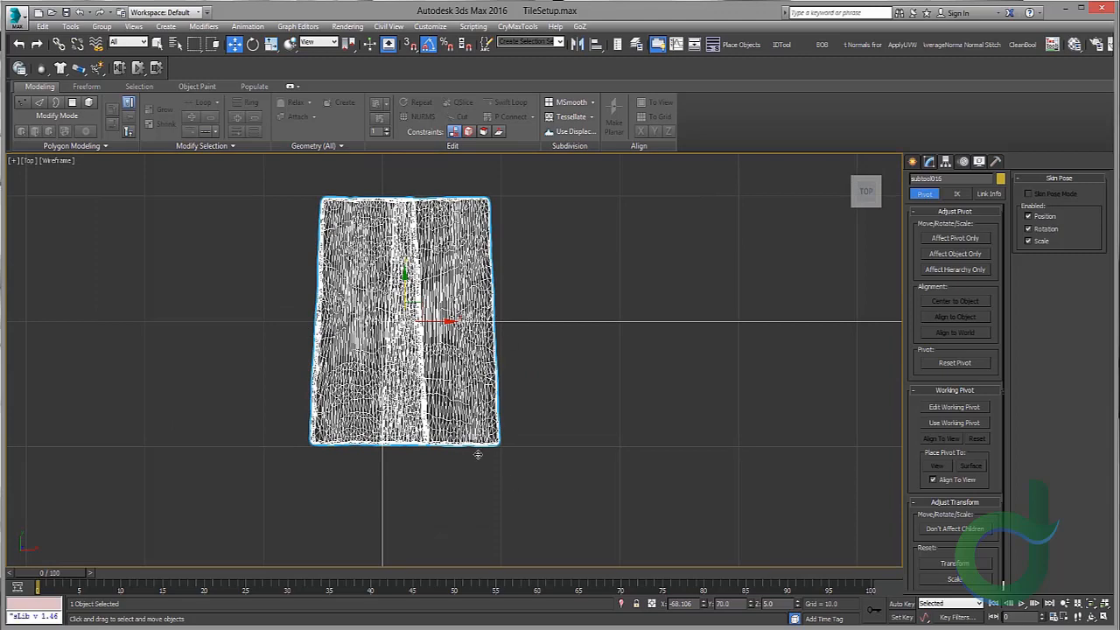
middle_click_drag(553, 293, 447, 303)
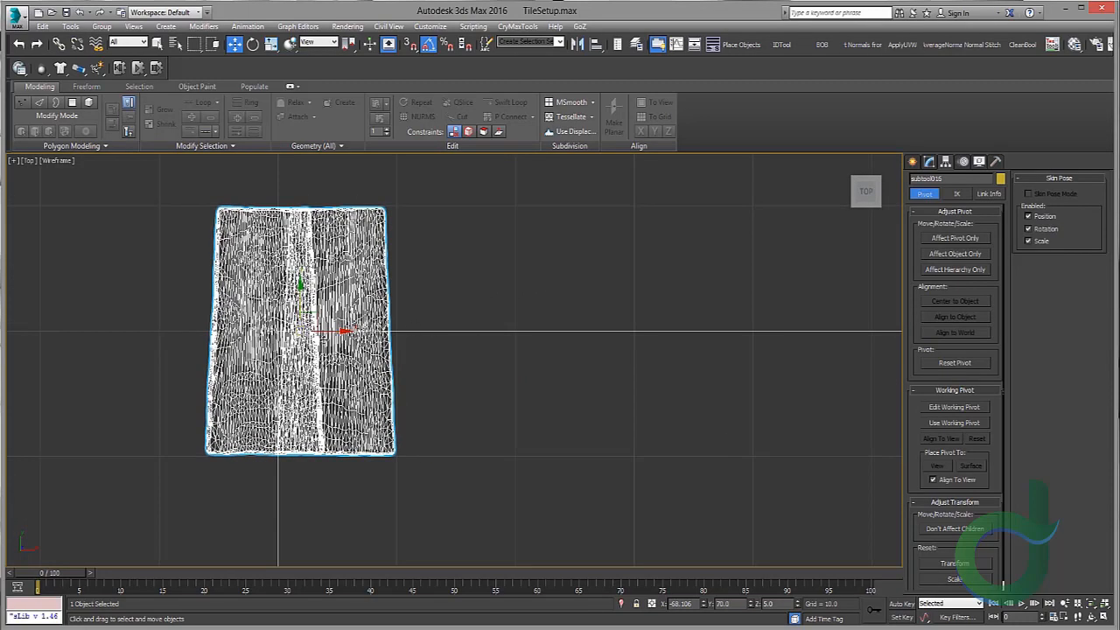
key("alt+w")
right_click(658, 421)
key("alt+w")
scroll(667, 410, "down", 4)
middle_click_drag(668, 410, 309, 228)
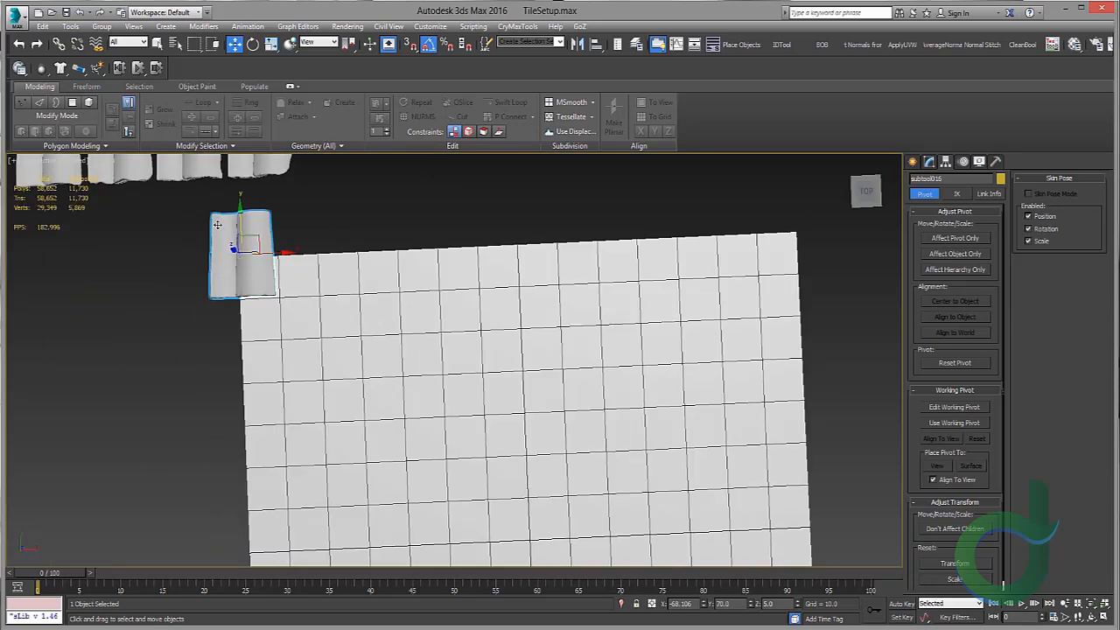
middle_click_drag(206, 235, 218, 267)
scroll(218, 266, "up", 4)
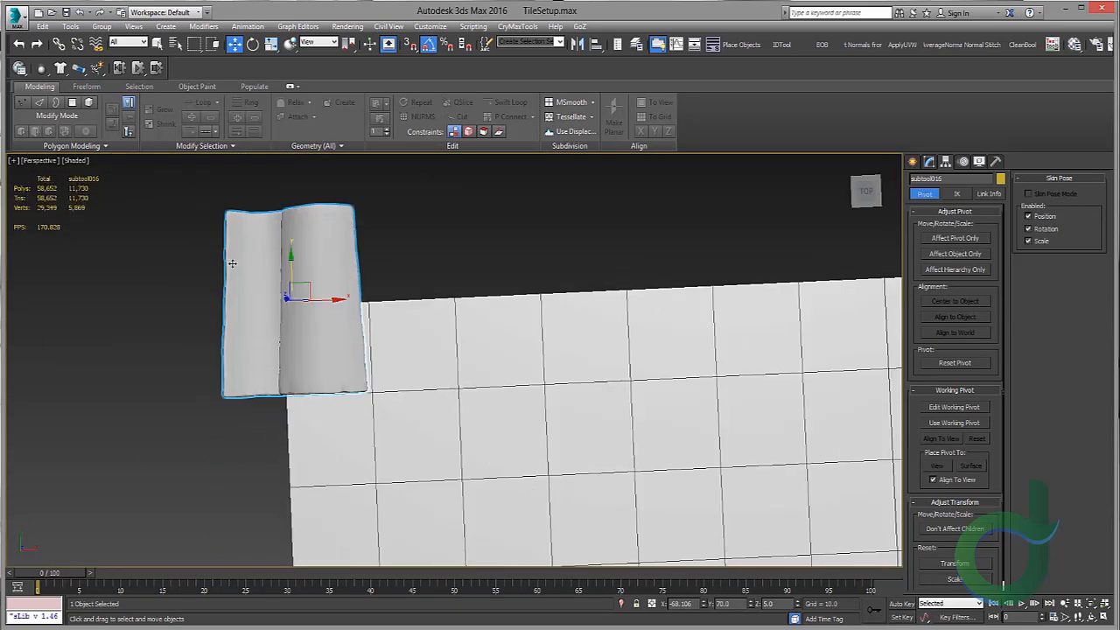
middle_click_drag(313, 307, 289, 316)
middle_click_drag(322, 392, 385, 397)
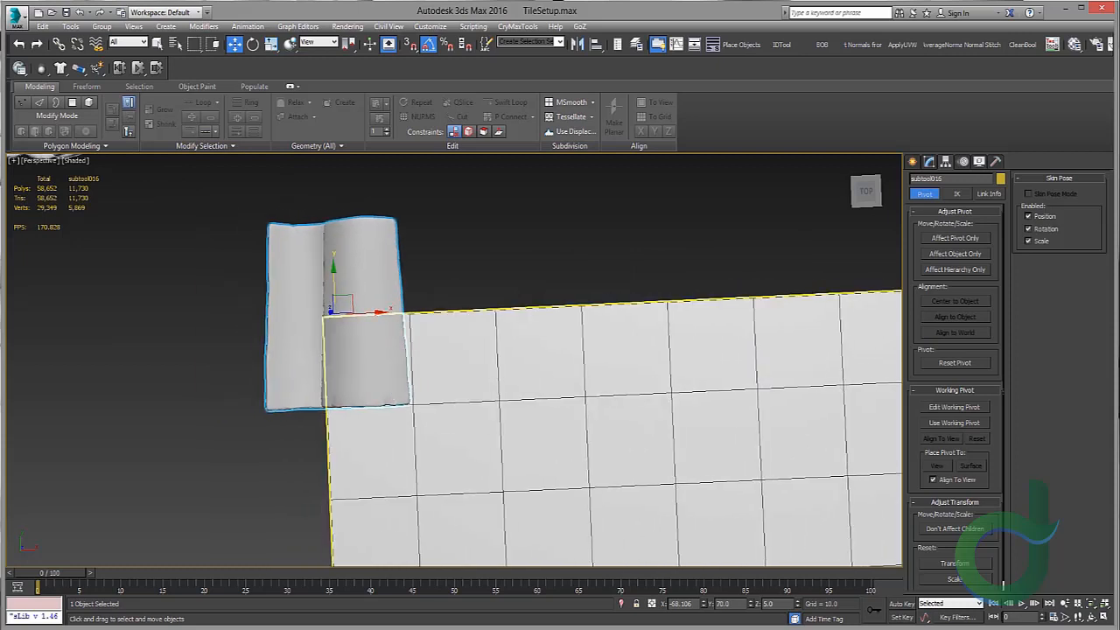
Step: Set the separated tile's X position to -70
left_click_drag(590, 601, 549, 605)
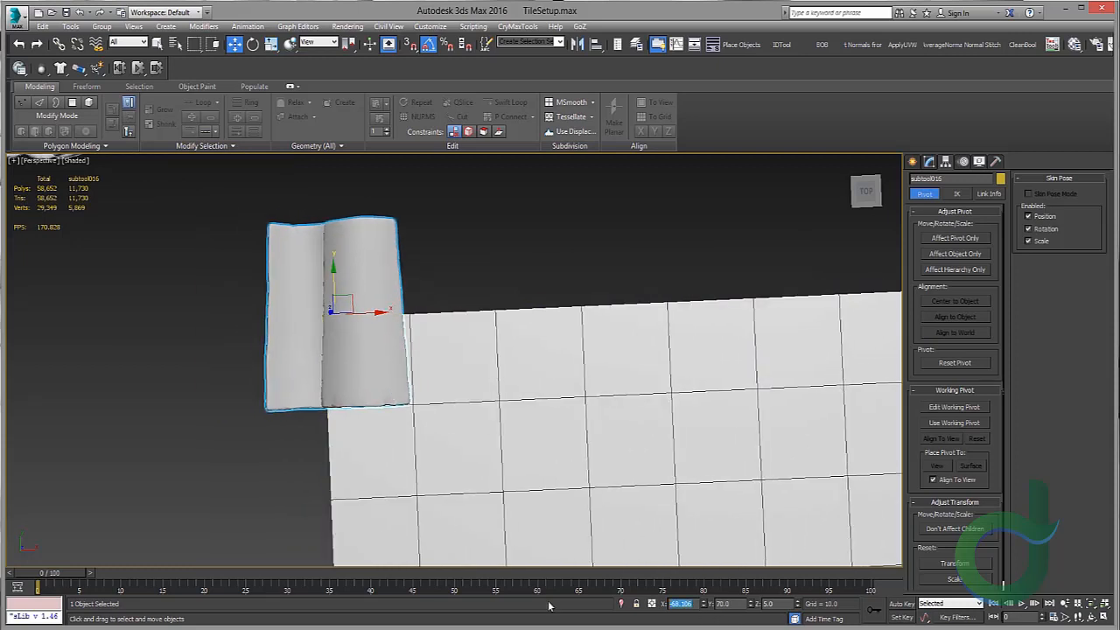
type("-70")
key("Return")
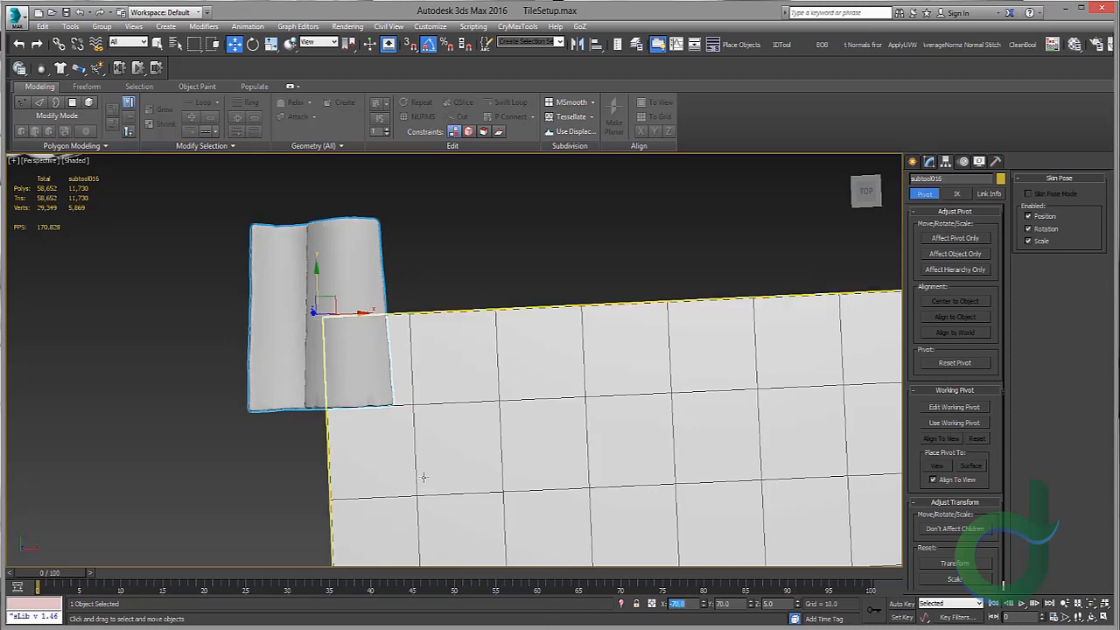
Step: Clone the corner tile as a single copy, dragging it one tile width along the plane's top edge
middle_click_drag(436, 469, 554, 447)
scroll(407, 342, "up", 3)
key("alt+w")
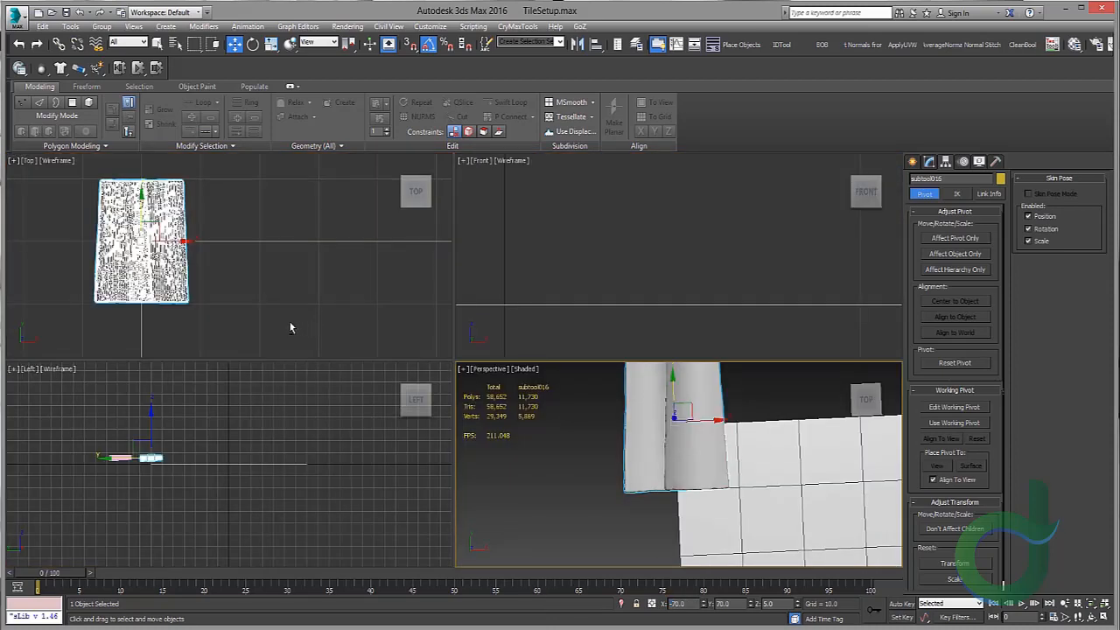
middle_click(290, 325)
key("alt+w")
middle_click_drag(247, 287, 283, 294)
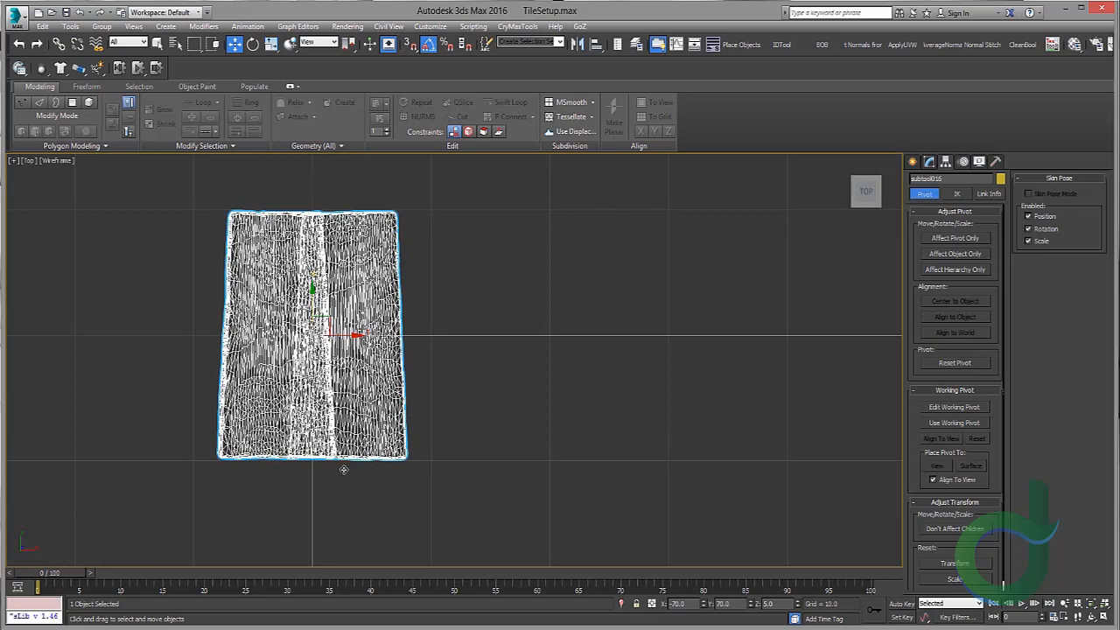
key("alt+w")
middle_click(692, 460)
key("alt+w")
scroll(612, 420, "down", 4)
middle_click_drag(455, 314, 219, 310)
scroll(205, 311, "down", 4)
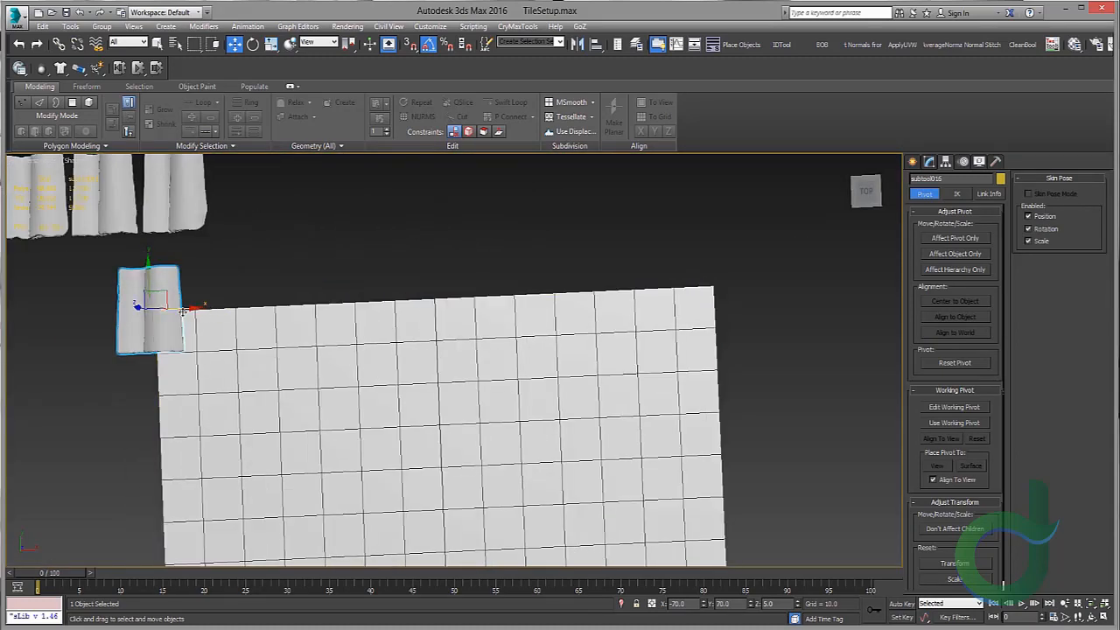
left_click_drag(183, 309, 318, 314, "shift")
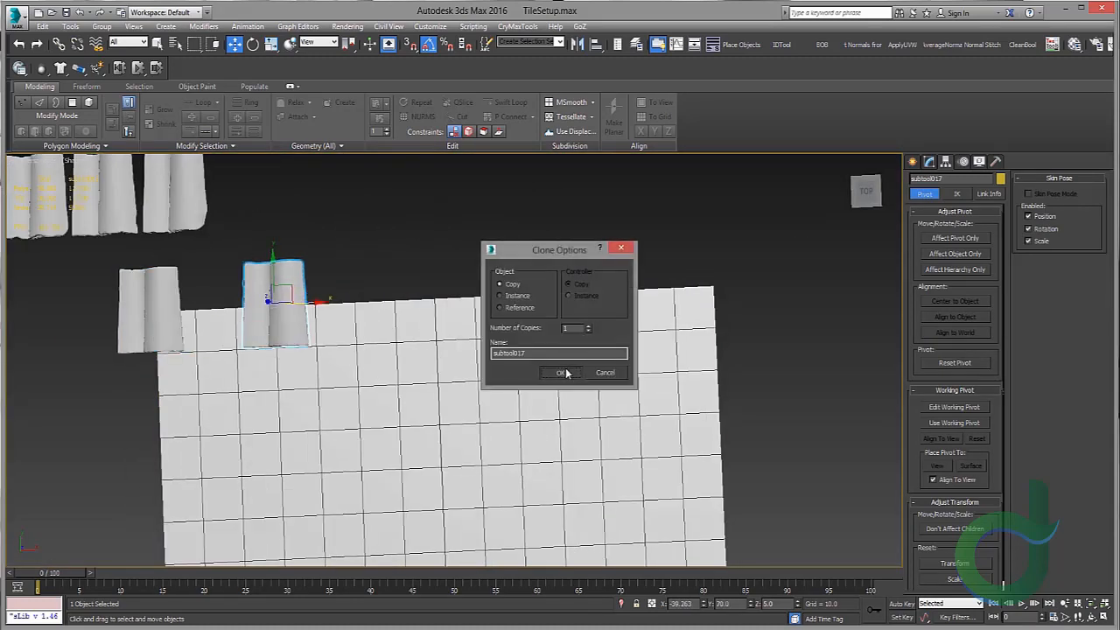
left_click(564, 371)
Step: Move the copied tile to the plane's top-right corner at X 70
scroll(437, 310, "up", 3)
scroll(455, 332, "down", 3)
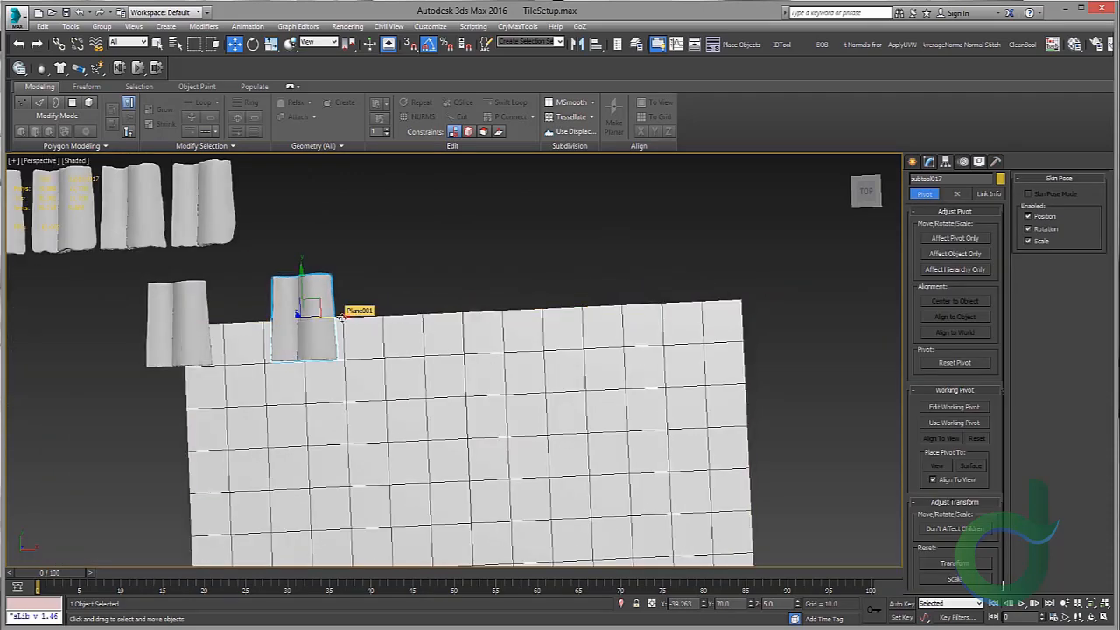
left_click_drag(341, 316, 777, 307)
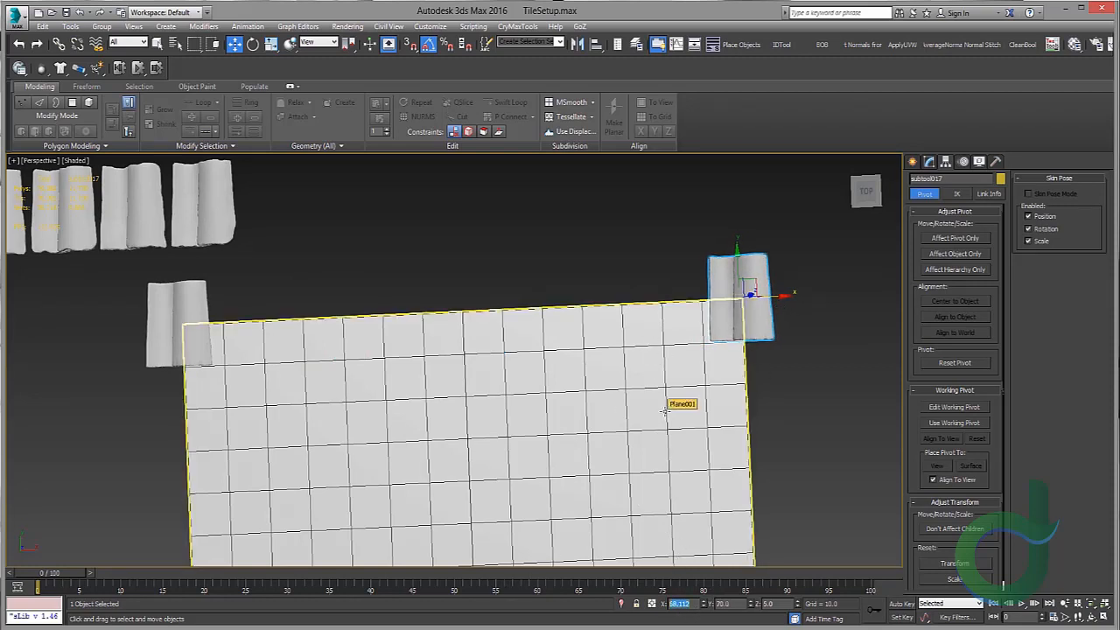
Step: Check the copied tile's placement at the top-right corner in the top view
left_click(175, 311)
left_click(759, 302)
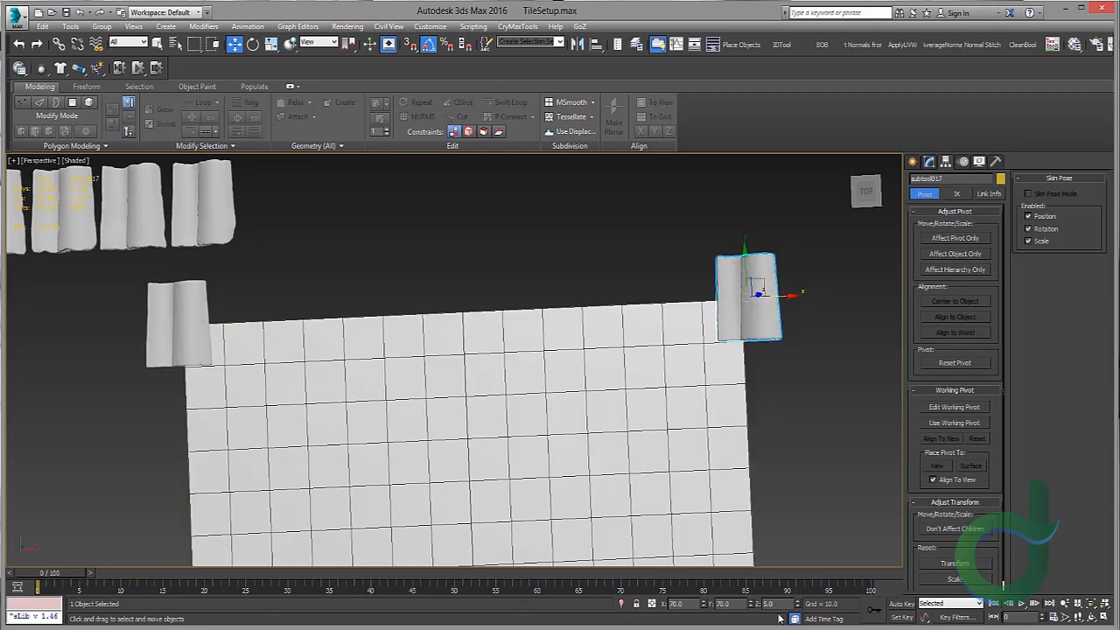
middle_click_drag(506, 300, 475, 325)
left_click(487, 287)
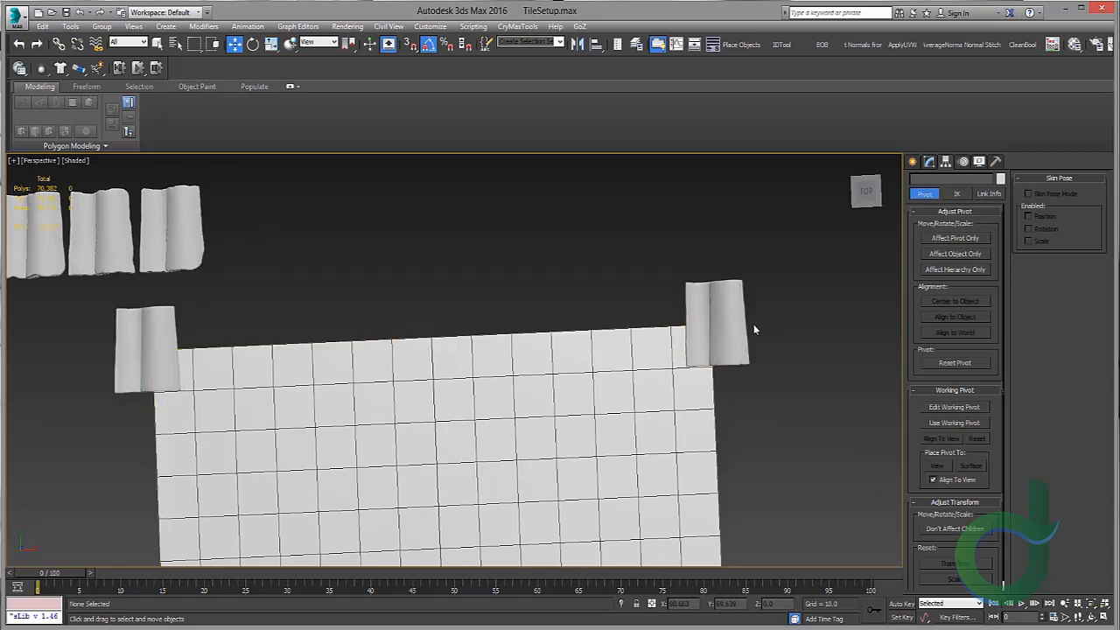
left_click(726, 307)
key("alt+w")
right_click(374, 224)
key("alt+w")
key("z")
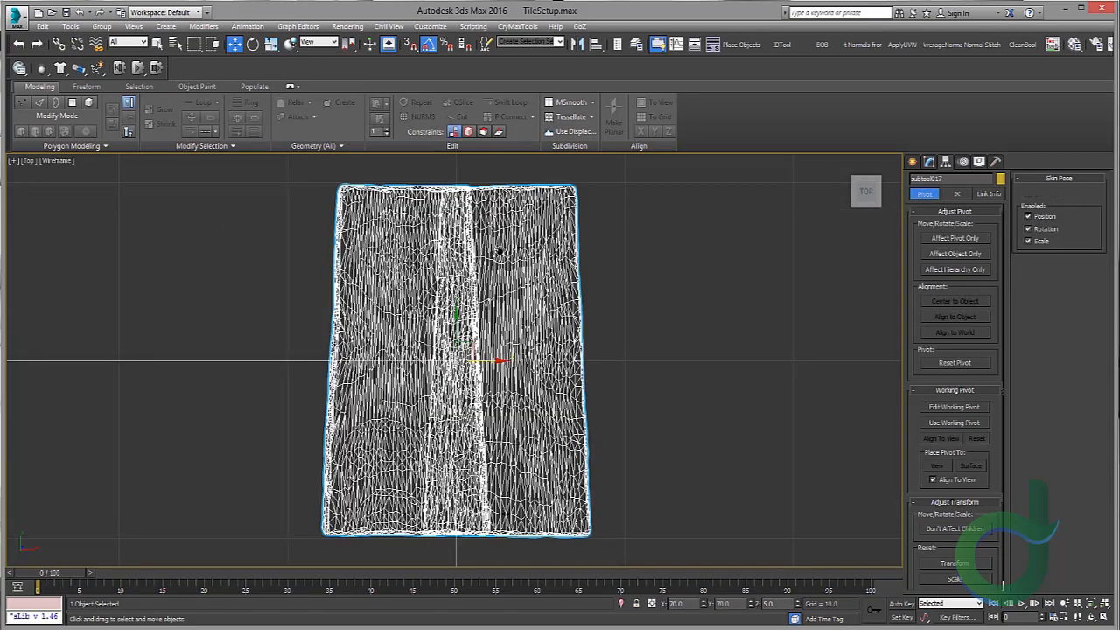
middle_click_drag(501, 253, 520, 282)
key("alt+w")
right_click(619, 431)
key("alt+w")
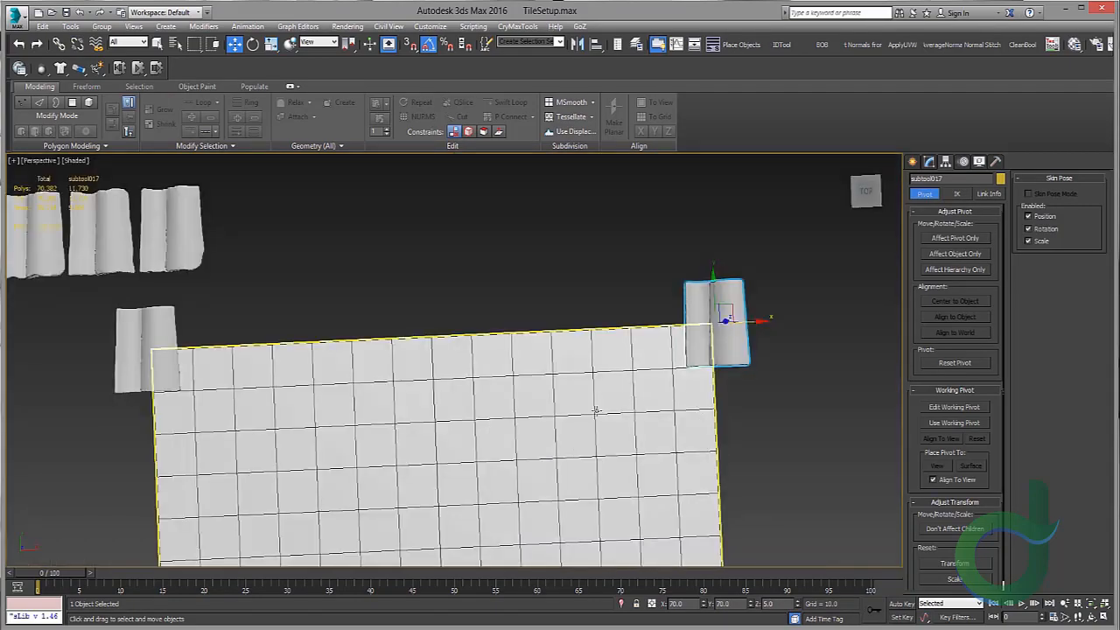
Step: Select the two corner tiles along the plane's edges and start a clone of them, cancelling it
scroll(595, 411, "down", 3)
middle_click_drag(595, 410, 691, 278)
scroll(390, 277, "up", 5)
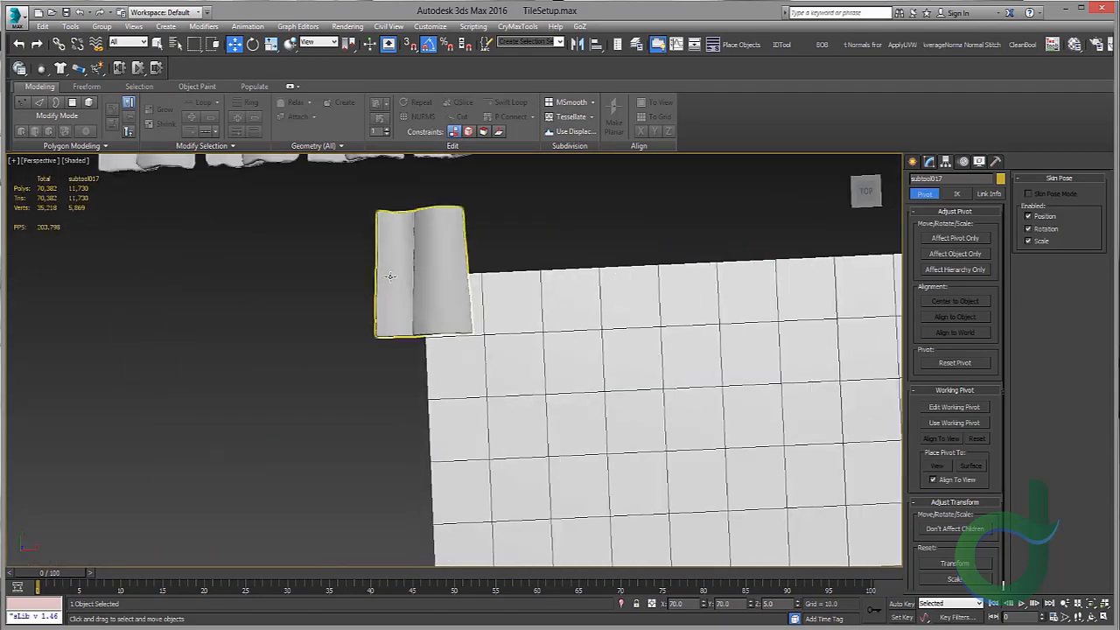
left_click(406, 266, "ctrl")
scroll(453, 268, "down", 2)
middle_click_drag(535, 242, 419, 251)
scroll(386, 269, "up", 4)
scroll(395, 237, "up", 3)
scroll(414, 245, "down", 3)
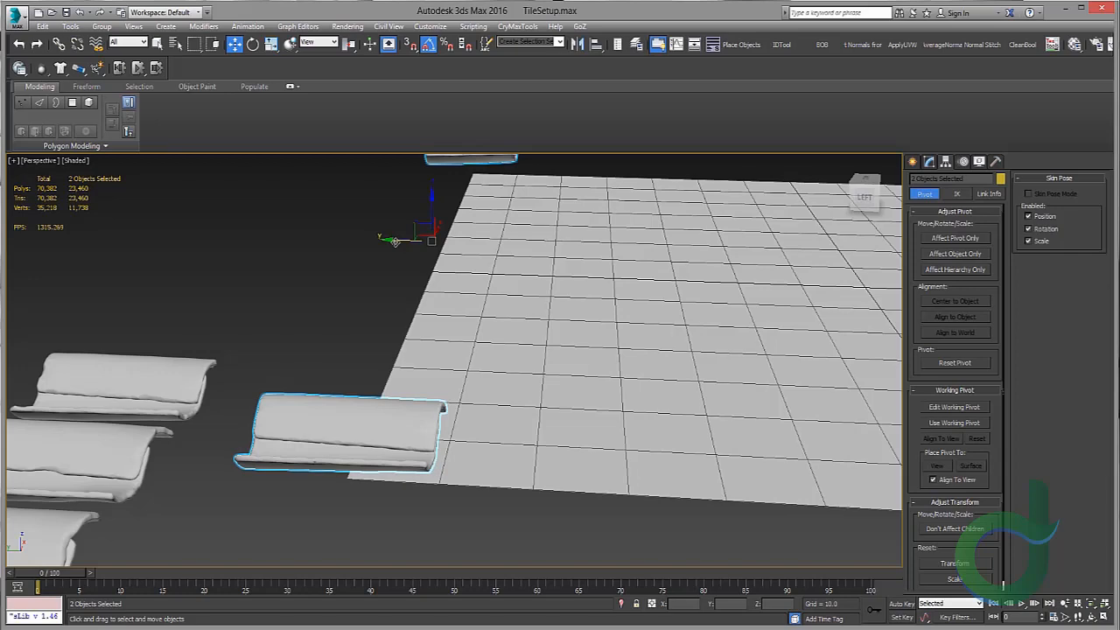
middle_click_drag(458, 268, 461, 248, "alt")
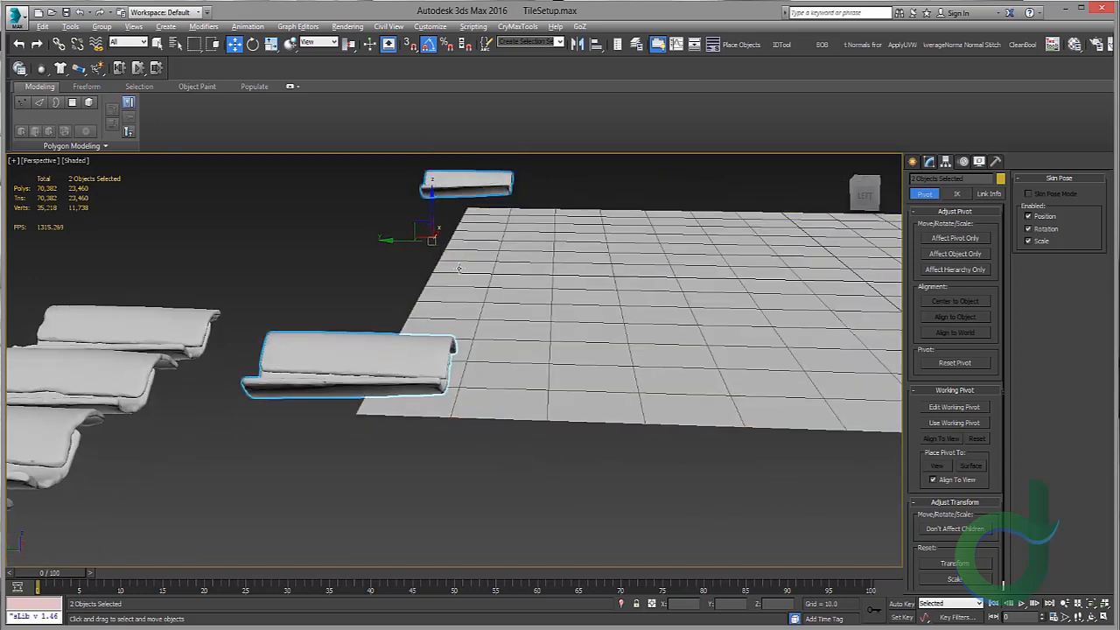
scroll(459, 268, "up", 3)
scroll(458, 256, "up", 4)
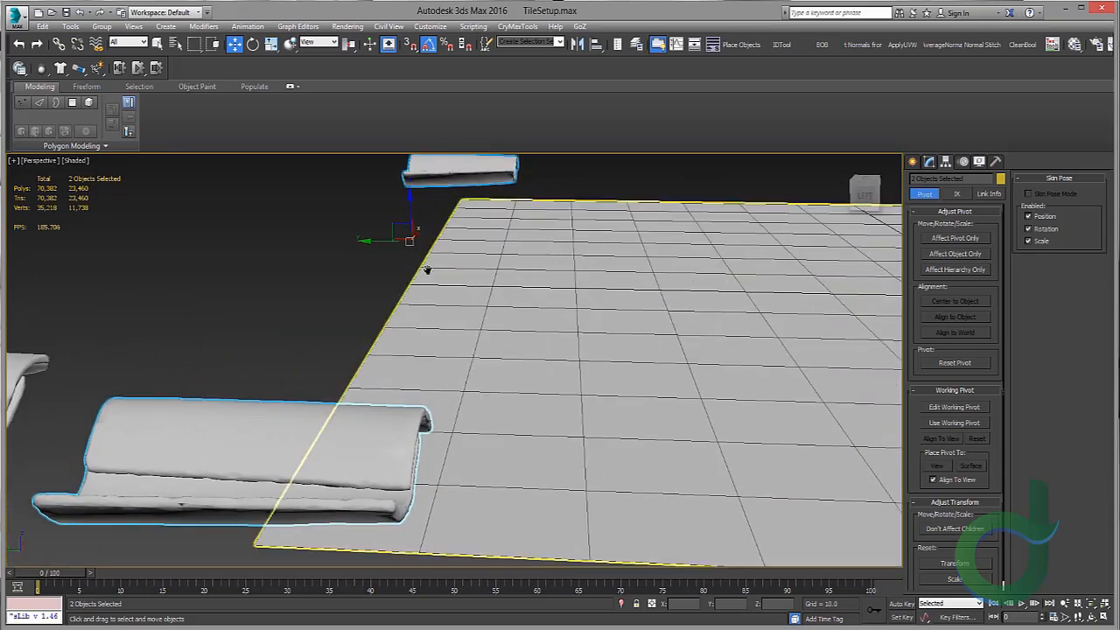
middle_click_drag(424, 261, 442, 265, "alt")
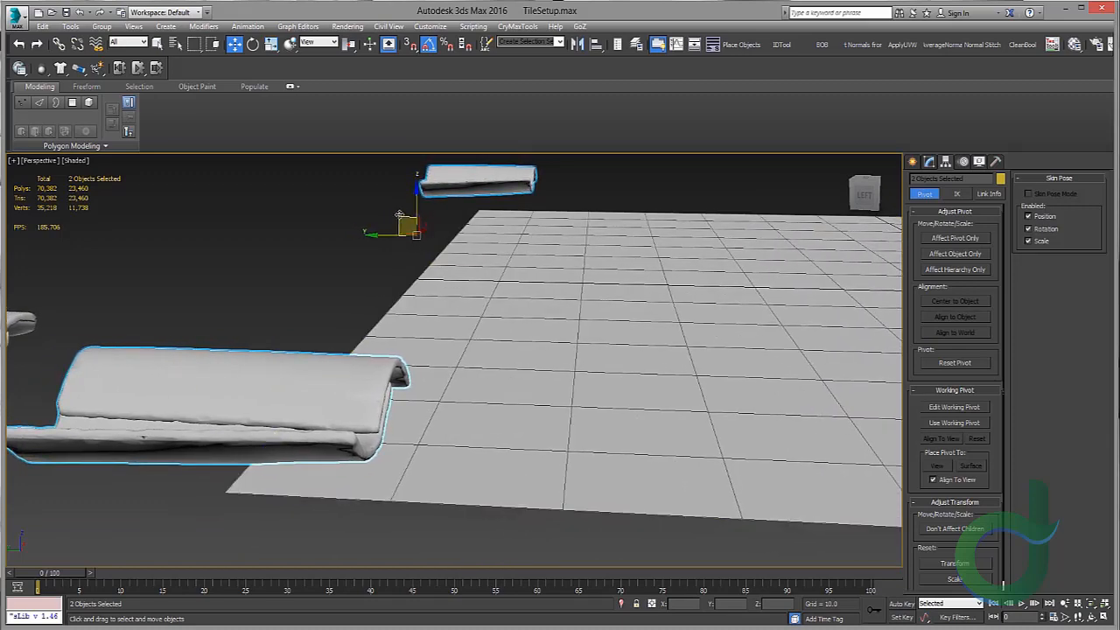
mouse_move(398, 217)
left_mouse_down("shift")
mouse_move(479, 233)
mouse_move(532, 225)
mouse_move(522, 224)
left_mouse_up("shift")
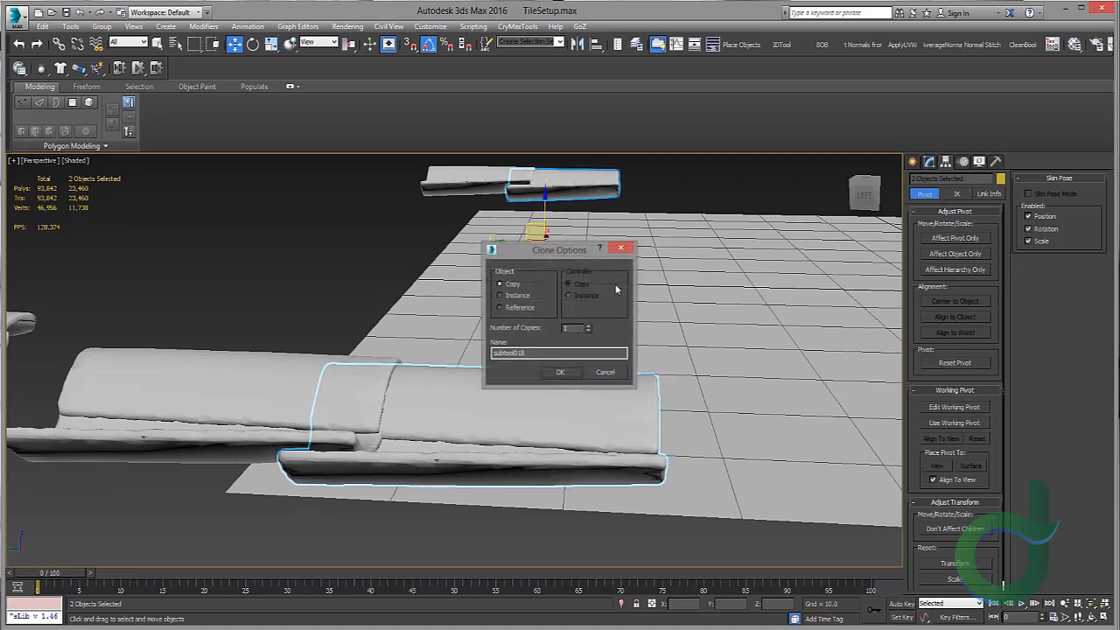
left_click(606, 372)
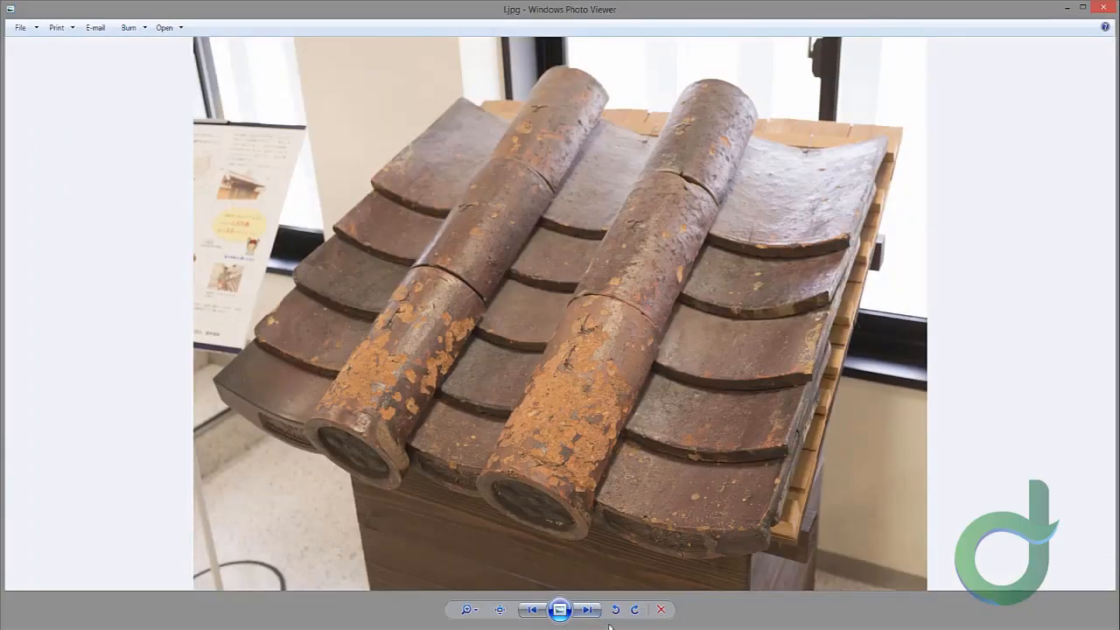
Step: Switch to the photo viewer and browse the roof tile reference photos before returning to the scene
left_click(590, 611)
left_click(596, 616)
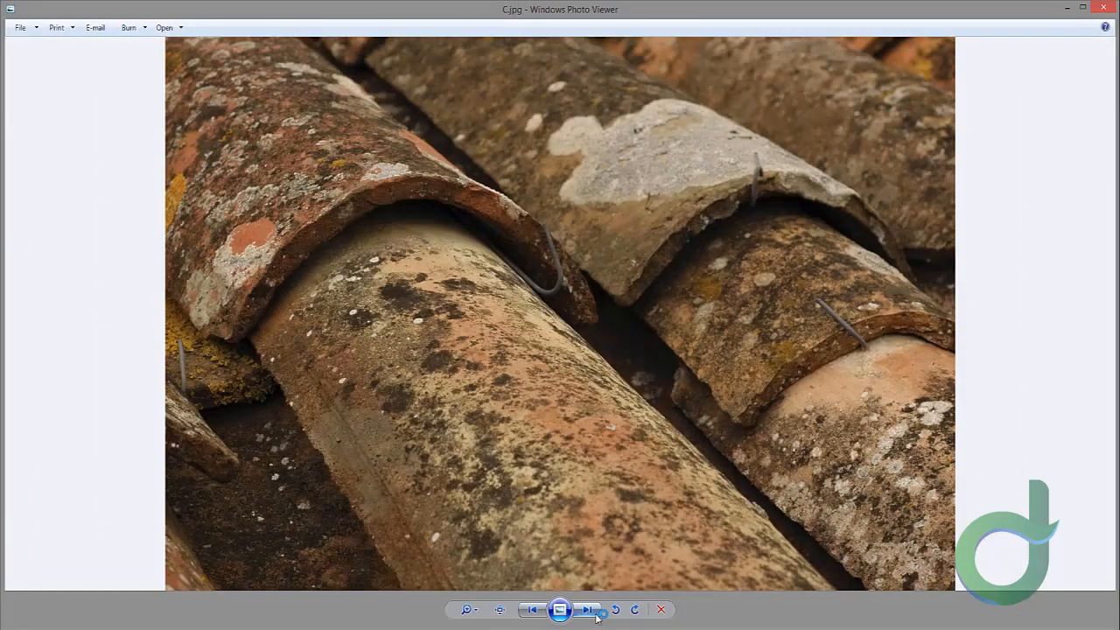
left_click(531, 610)
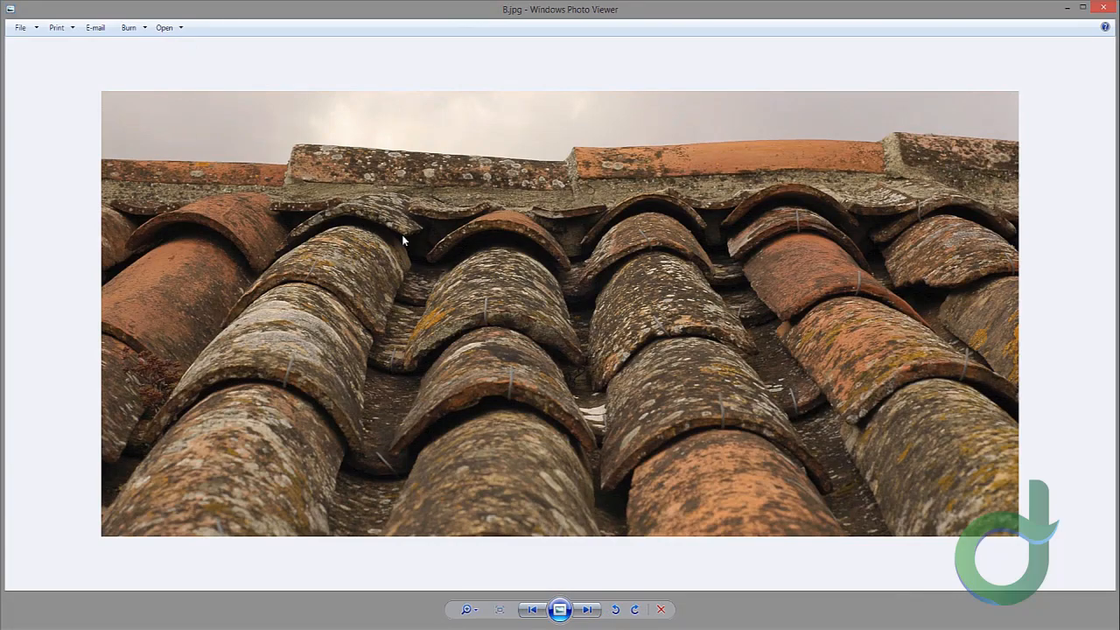
scroll(399, 259, "up", 2)
scroll(354, 232, "down", 2)
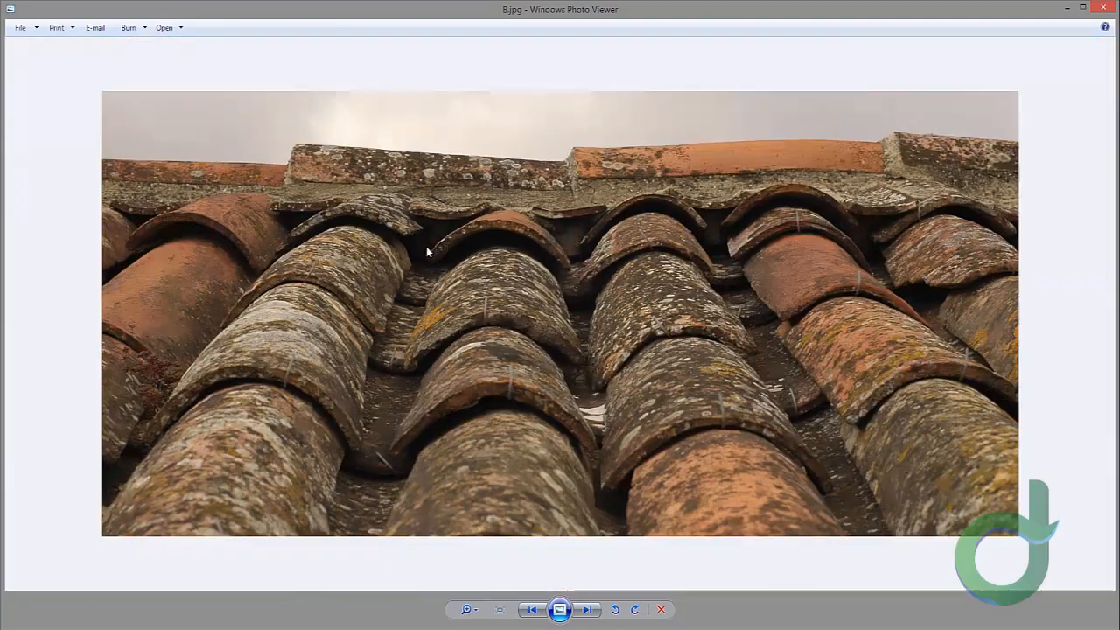
left_click(532, 609)
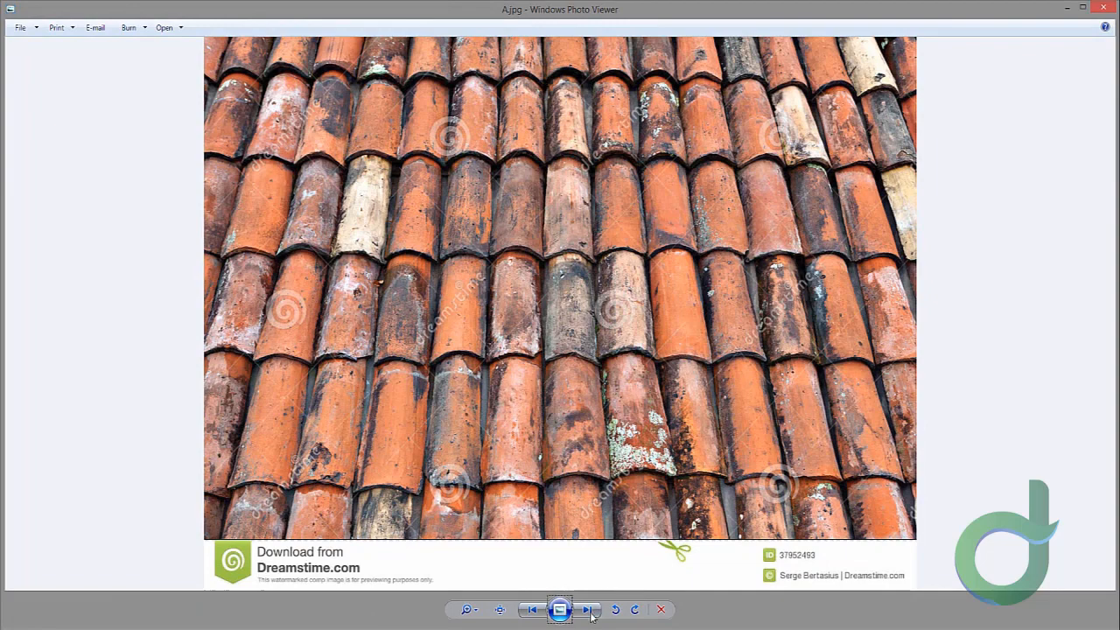
left_click(586, 609)
left_click(586, 610)
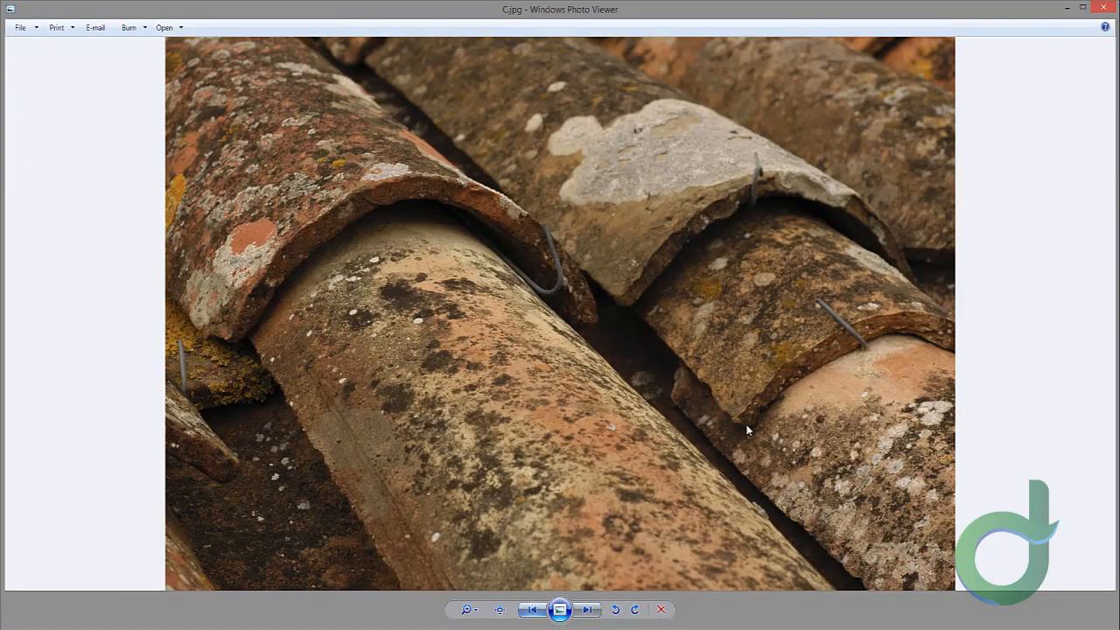
left_click(534, 610)
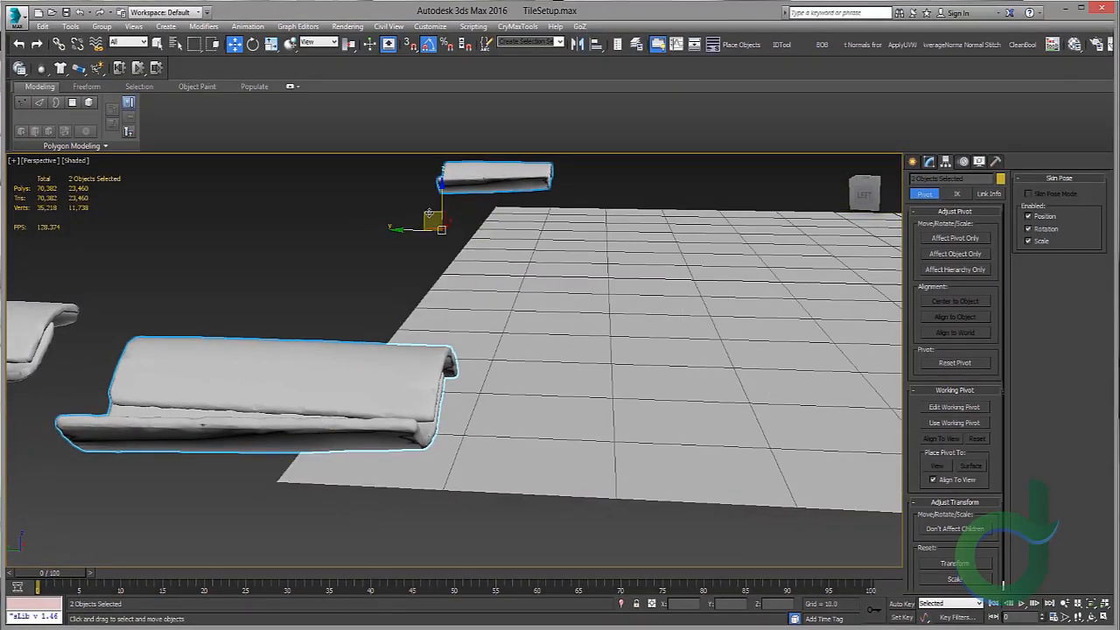
Step: Shift-clone the two corner tiles as multiple copies to fill rows along the plane's edges
left_click_drag(438, 220, 540, 218, "shift")
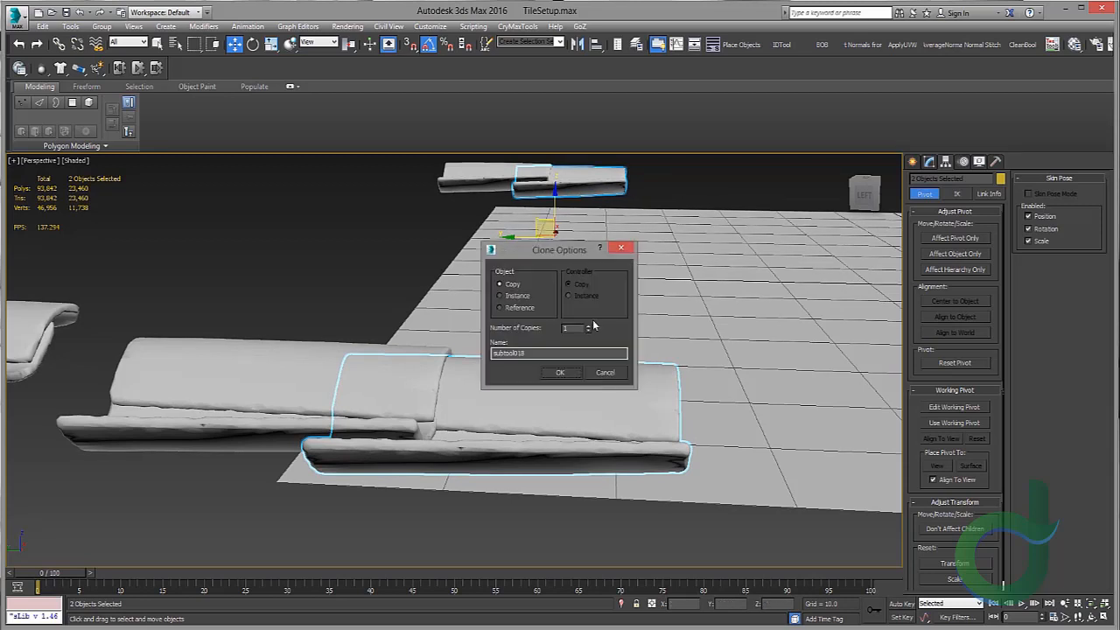
left_click(590, 326)
left_click(590, 325)
left_click(563, 374)
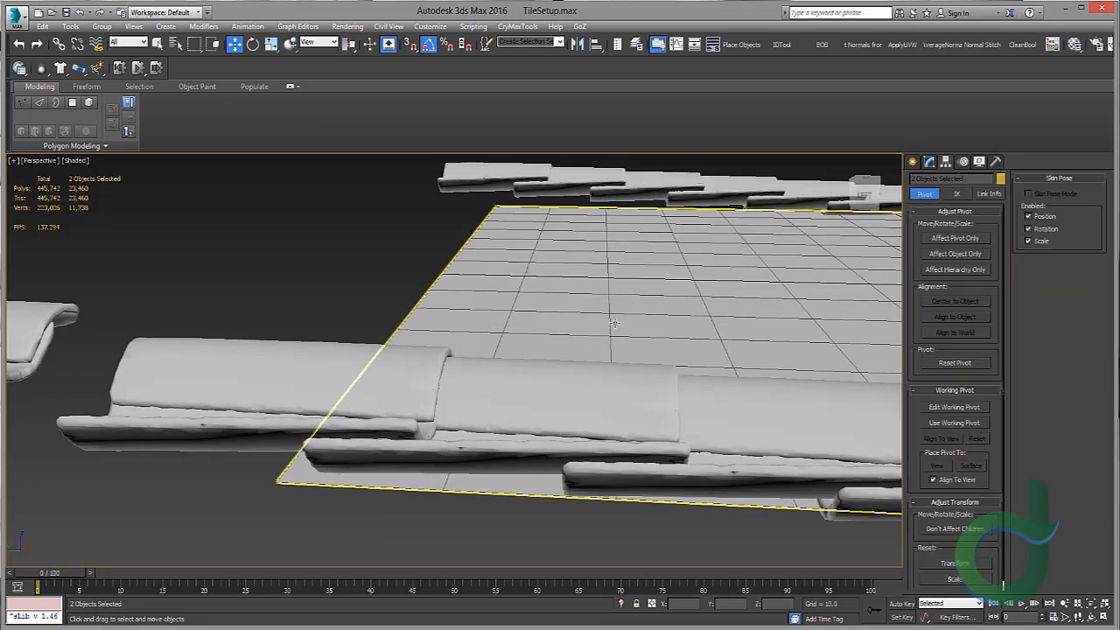
Step: Delete the two surplus tiles extending past the far end of the plane
scroll(615, 324, "down", 3)
middle_click_drag(615, 323, 335, 329)
scroll(500, 325, "down", 3)
middle_click_drag(627, 276, 570, 251)
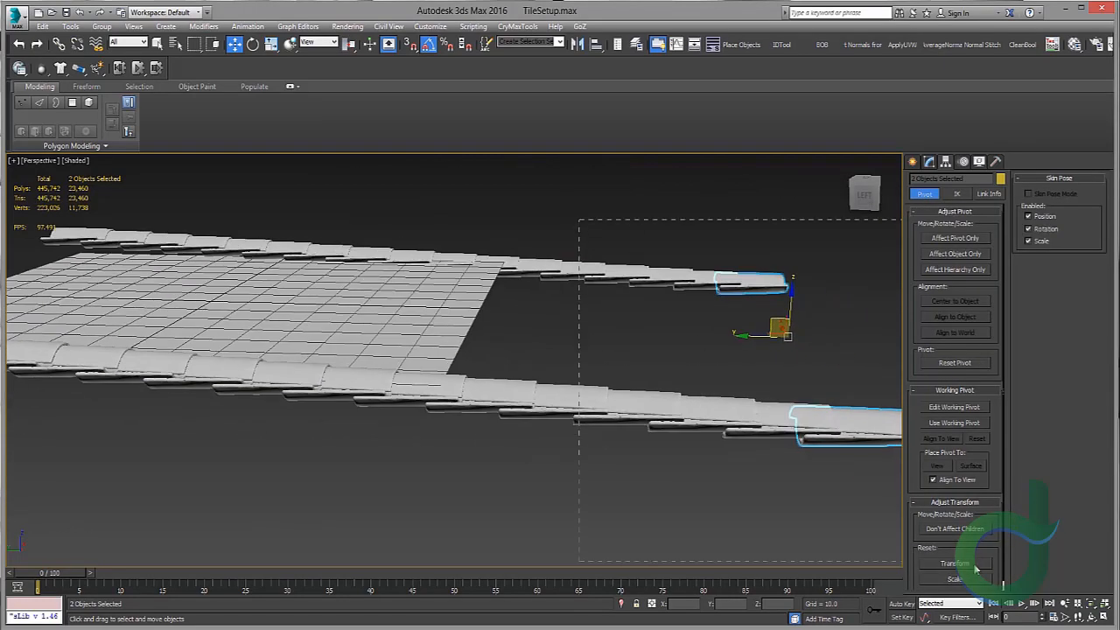
left_click_drag(976, 569, 975, 567)
key("Delete")
Step: Select all the tiles around the plane and nudge them along the Z axis
middle_click_drag(523, 325, 654, 290)
scroll(654, 290, "up", 3)
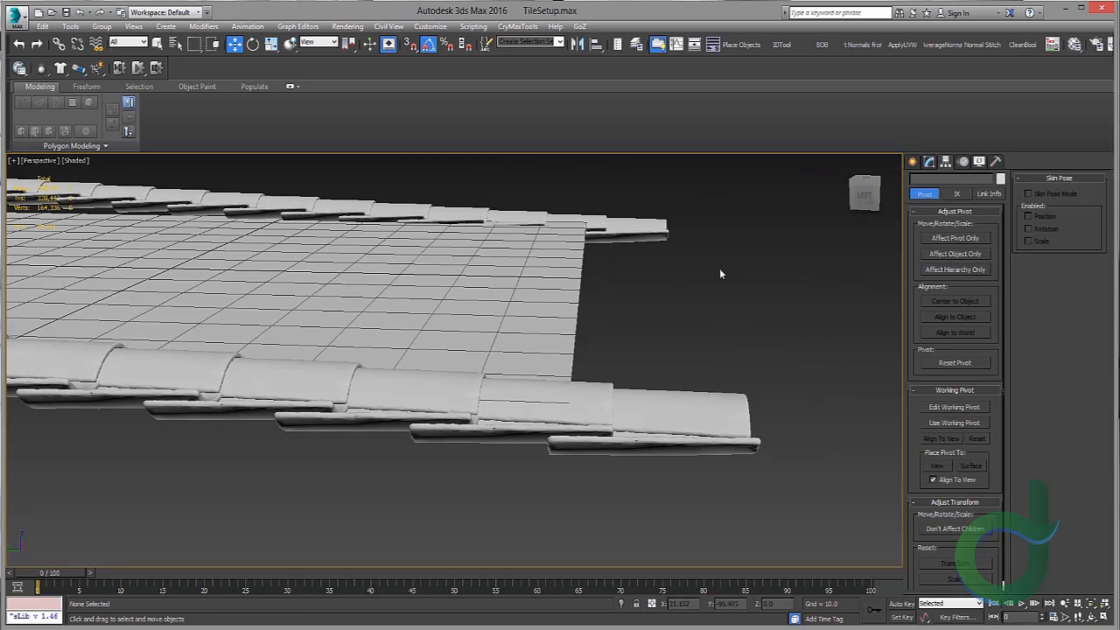
scroll(719, 274, "down", 5)
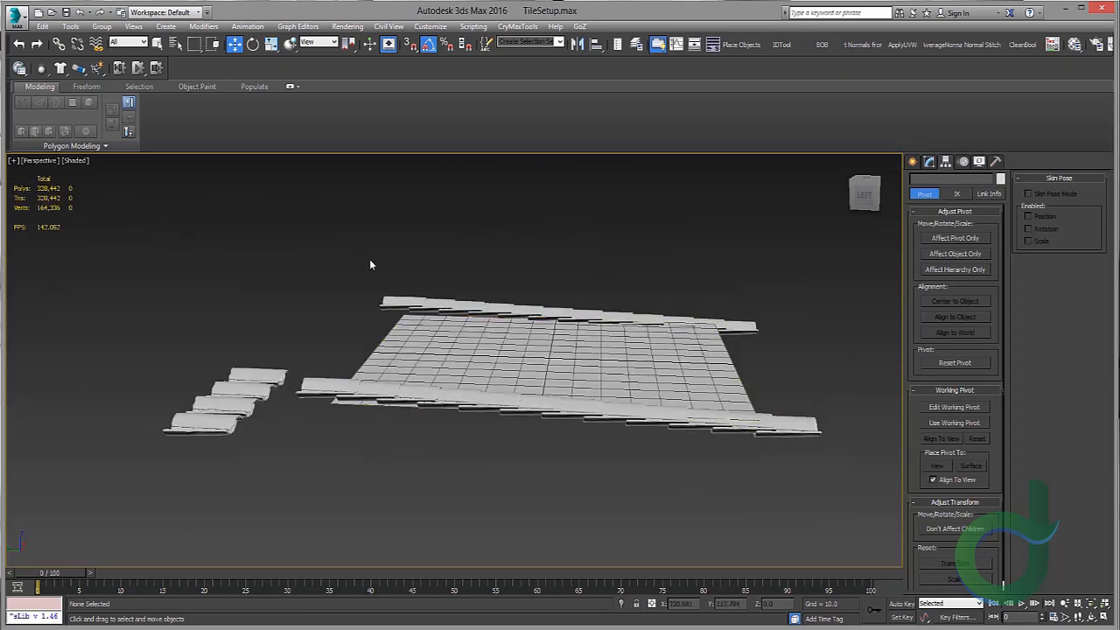
left_click_drag(123, 201, 843, 550)
left_click(527, 331, "alt")
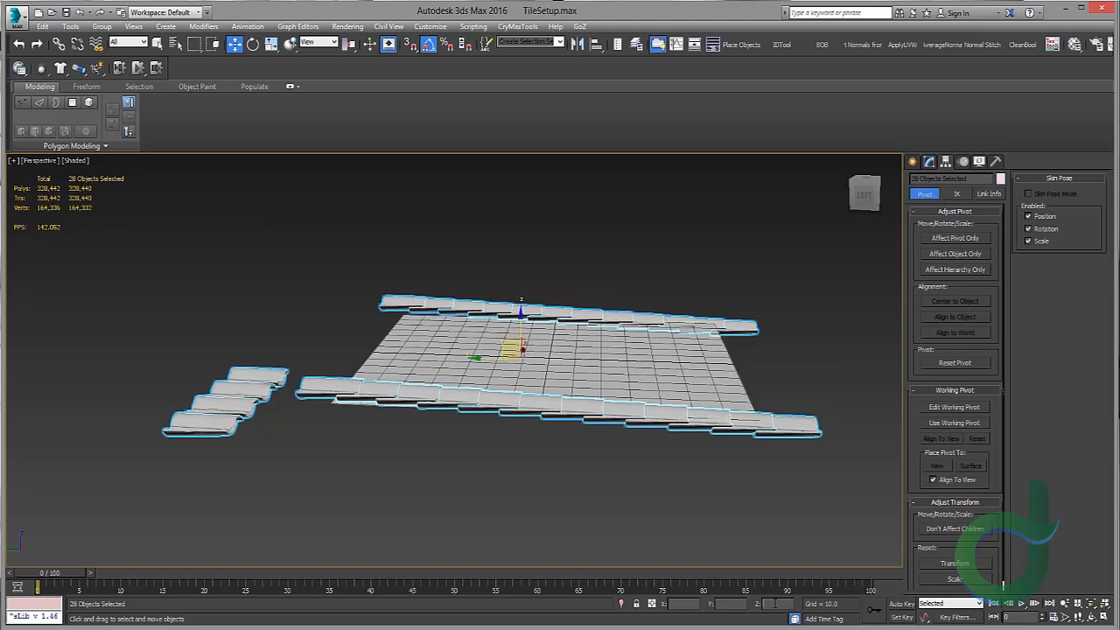
key("Return")
middle_click_drag(640, 447, 612, 425, "alt")
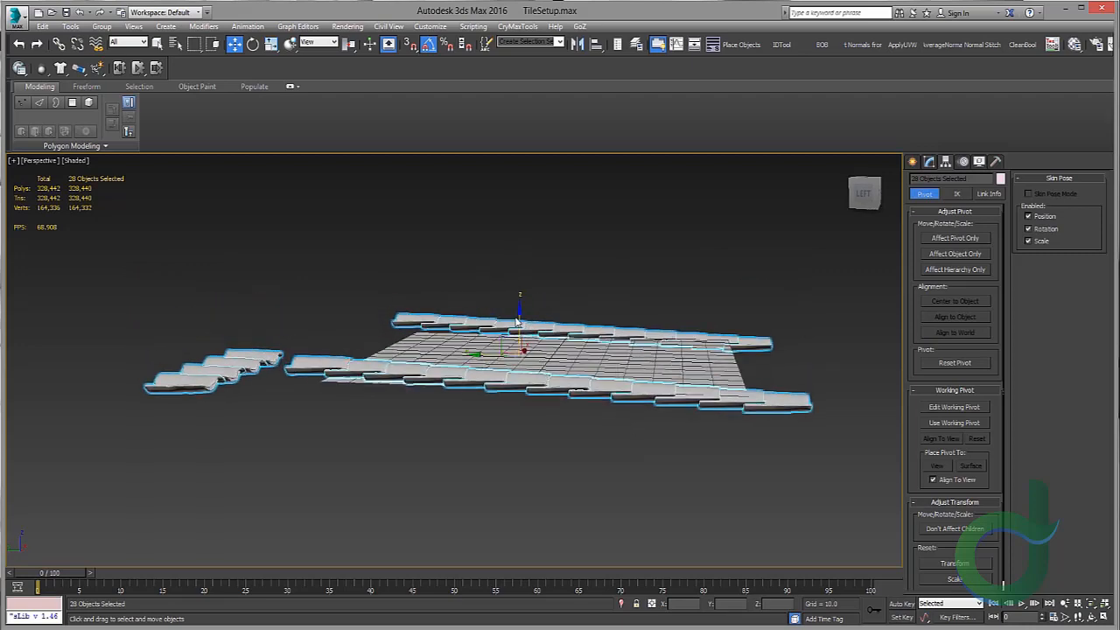
left_click_drag(520, 320, 518, 291)
middle_click_drag(518, 292, 506, 302, "alt")
left_click(475, 287)
Step: In top view, delete the overhanging end tiles of the left and right rows
scroll(493, 345, "up", 3)
middle_click_drag(525, 405, 448, 343, "alt")
key("t")
scroll(266, 310, "down", 10)
middle_click_drag(249, 331, 408, 335)
scroll(420, 530, "up", 4)
middle_click_drag(424, 550, 396, 456)
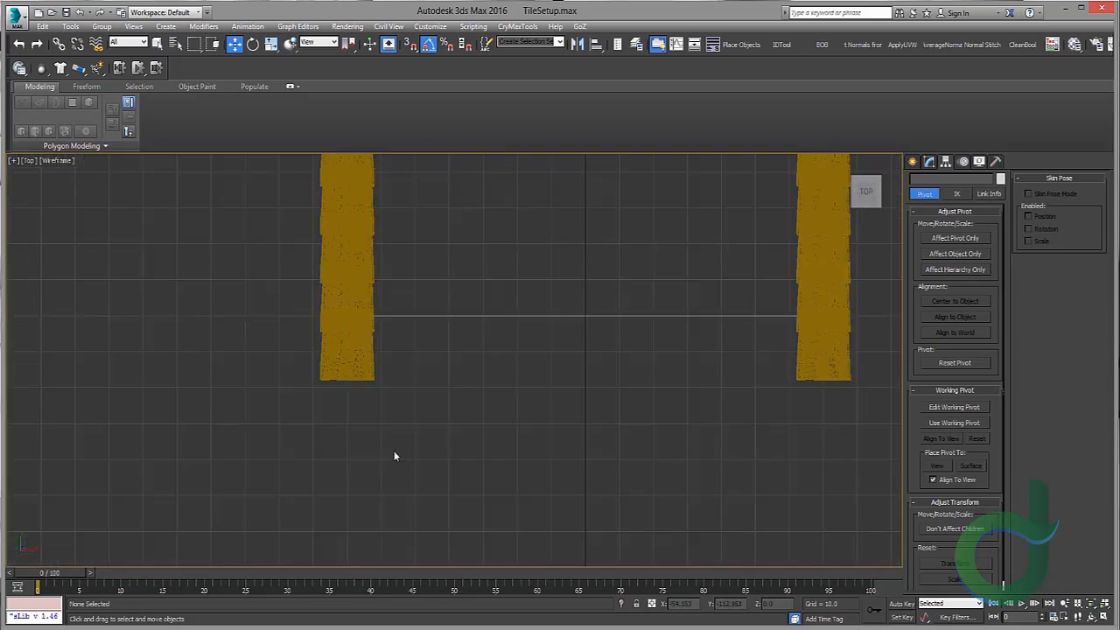
scroll(398, 460, "up", 2)
left_click_drag(273, 363, 384, 301)
middle_click_drag(614, 302, 348, 367)
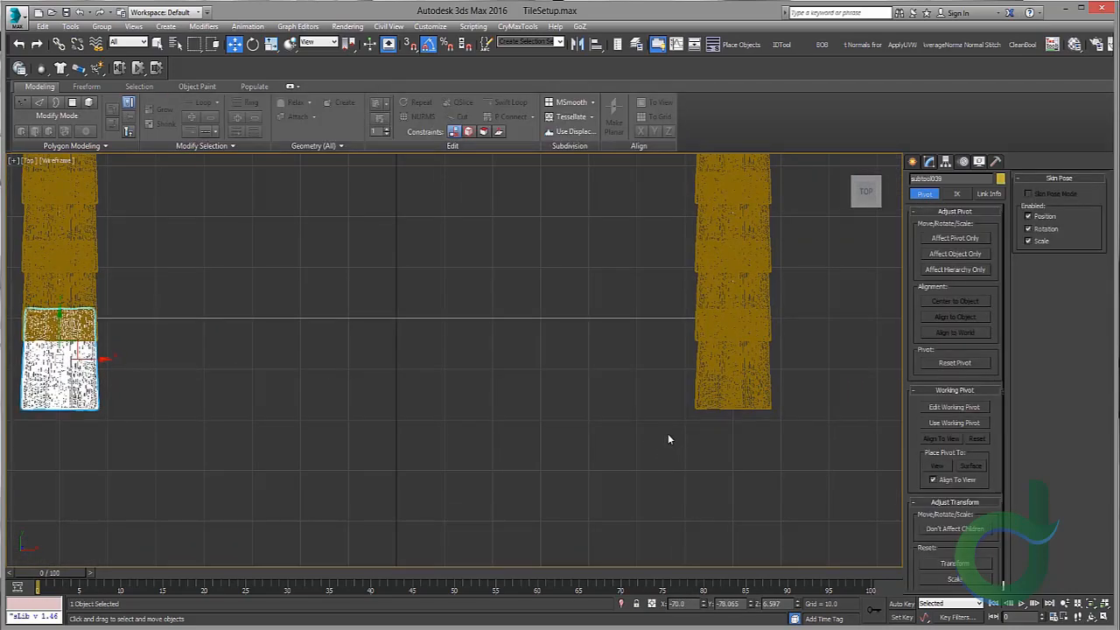
key("Delete")
left_click(725, 413)
key("Delete")
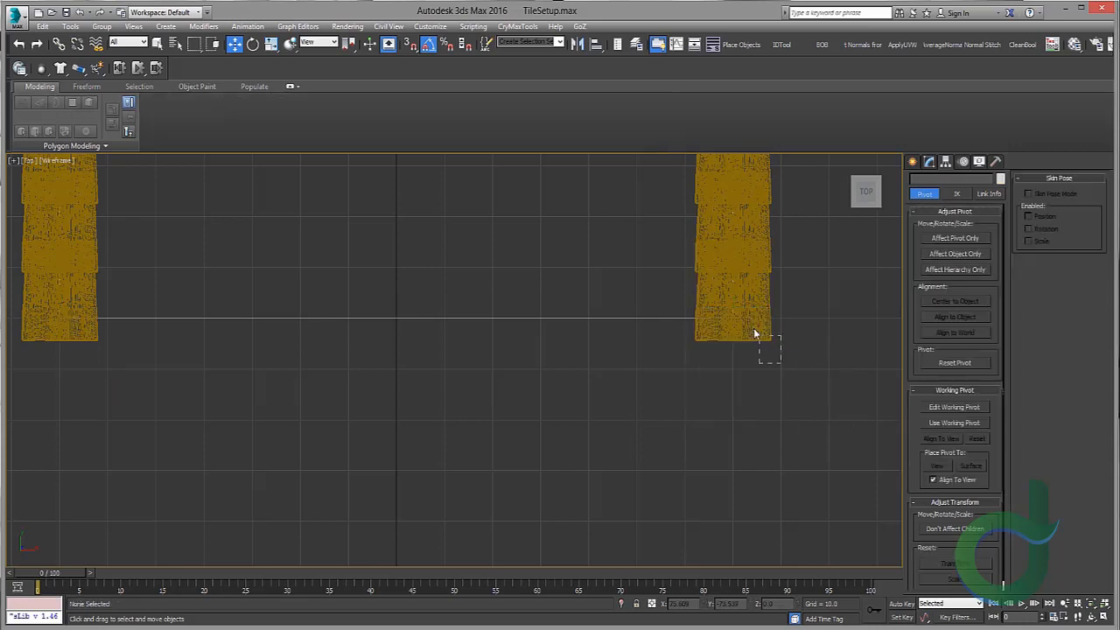
Step: Try setting the right corner tile's Y position to -70, then undo the change
left_click(758, 334)
scroll(743, 352, "up", 4)
double_click(728, 604)
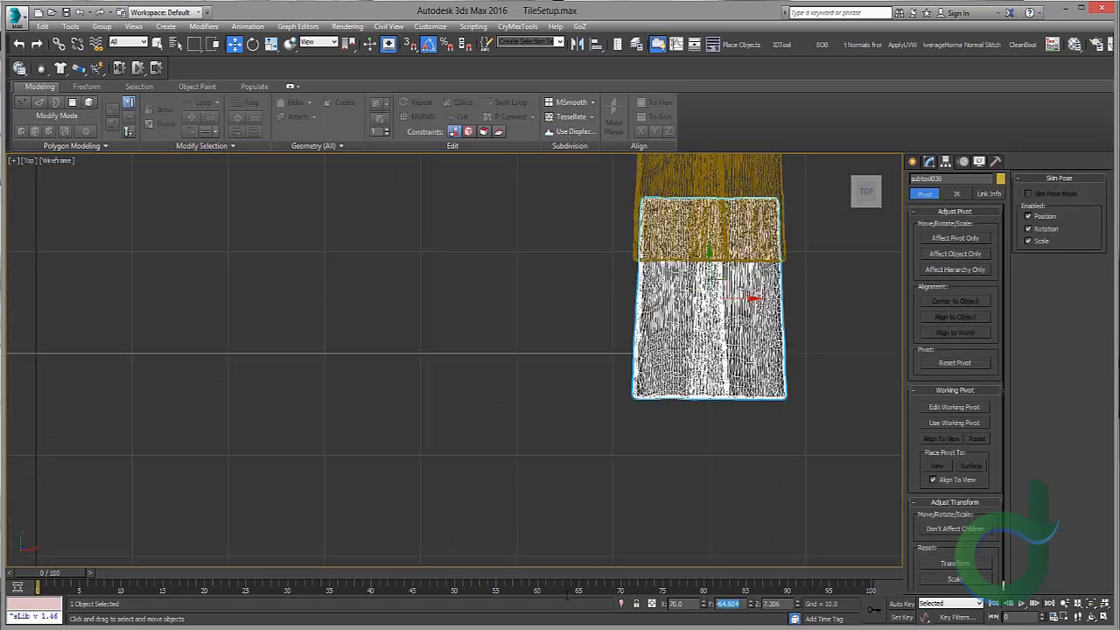
type("-70")
key("Return")
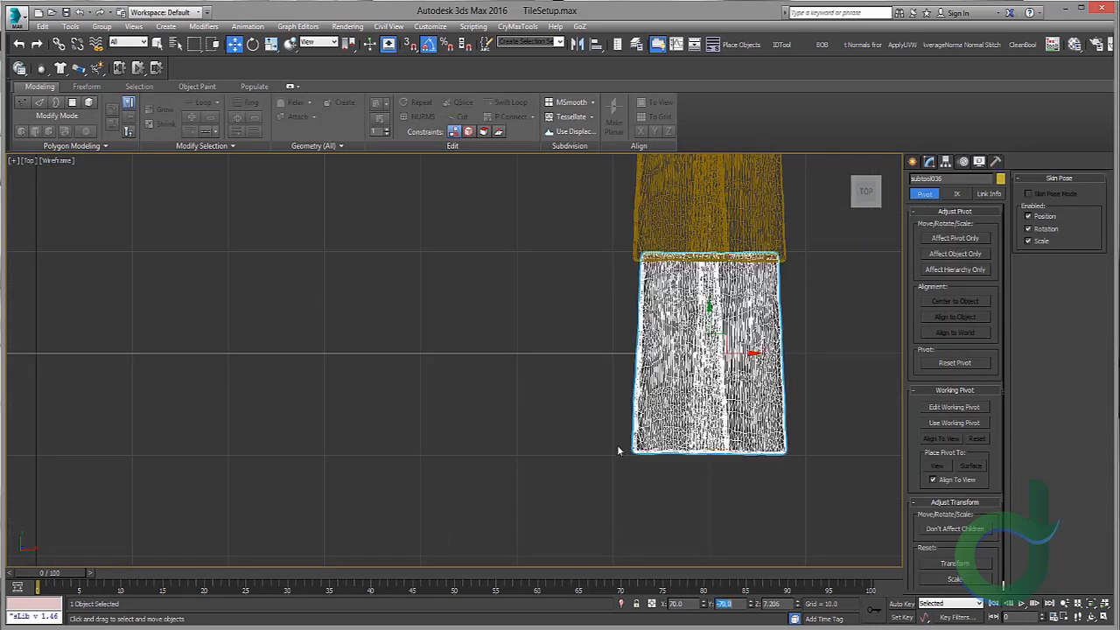
middle_click_drag(635, 357, 644, 410)
key("ctrl+z")
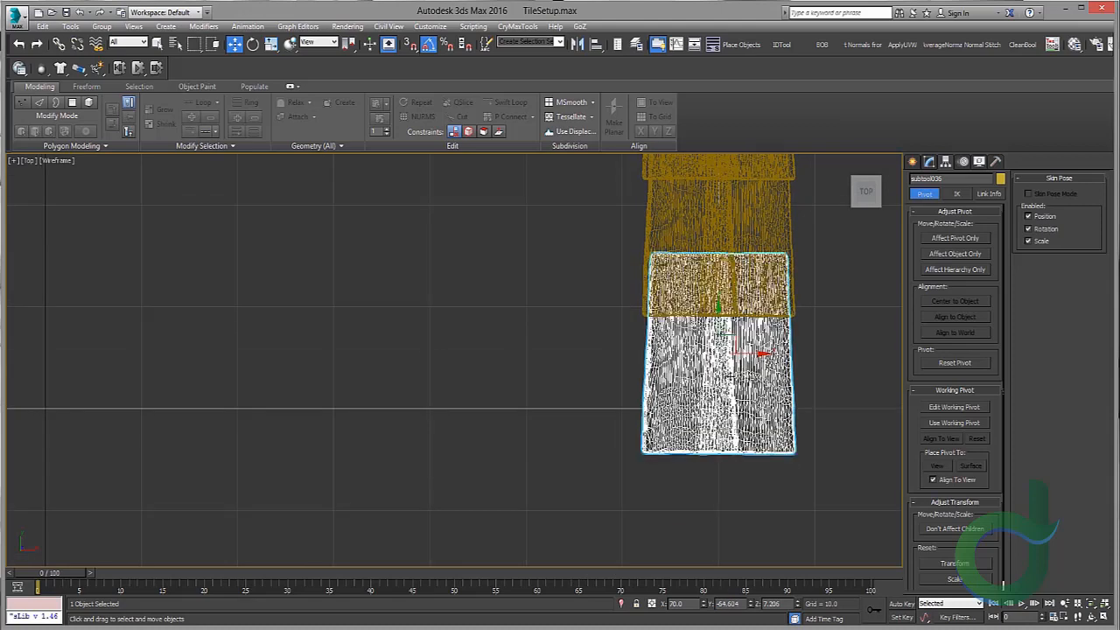
Step: Edit the right corner tile's Y position value
middle_click_drag(683, 351, 707, 373)
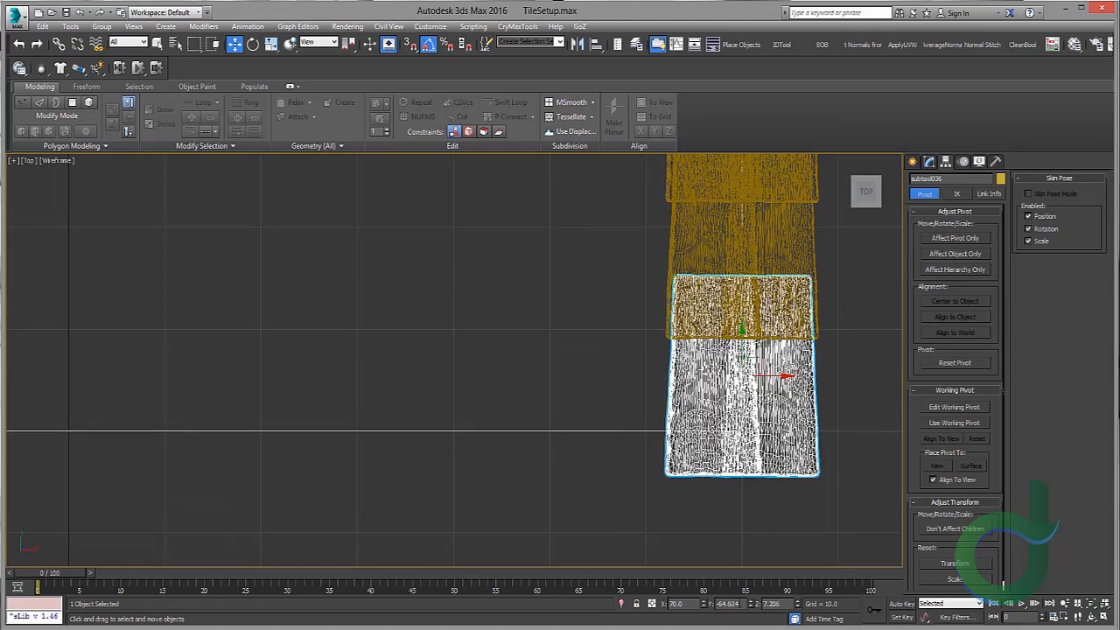
left_click_drag(740, 603, 603, 588)
key("Return")
Step: Select the left row's end tile and set its Y position to -70
middle_click_drag(450, 395, 1094, 392)
left_click_drag(572, 479, 526, 414)
left_click_drag(740, 603, 565, 600)
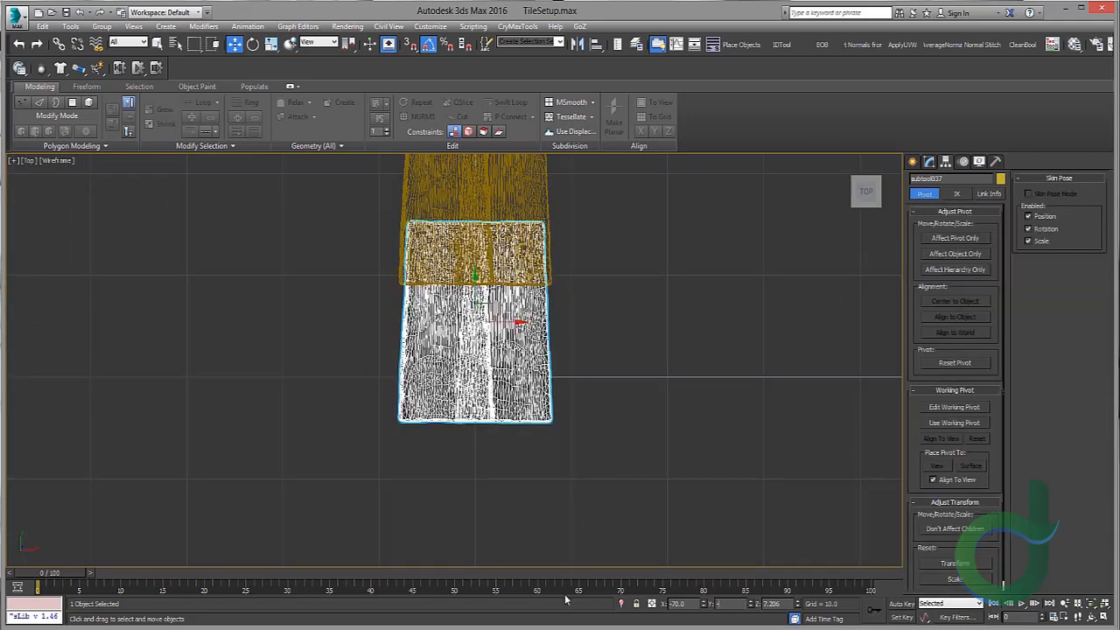
key("Return")
Step: Inspect the end tile's placement at the plane's corner in top and perspective views
scroll(545, 379, "down", 4)
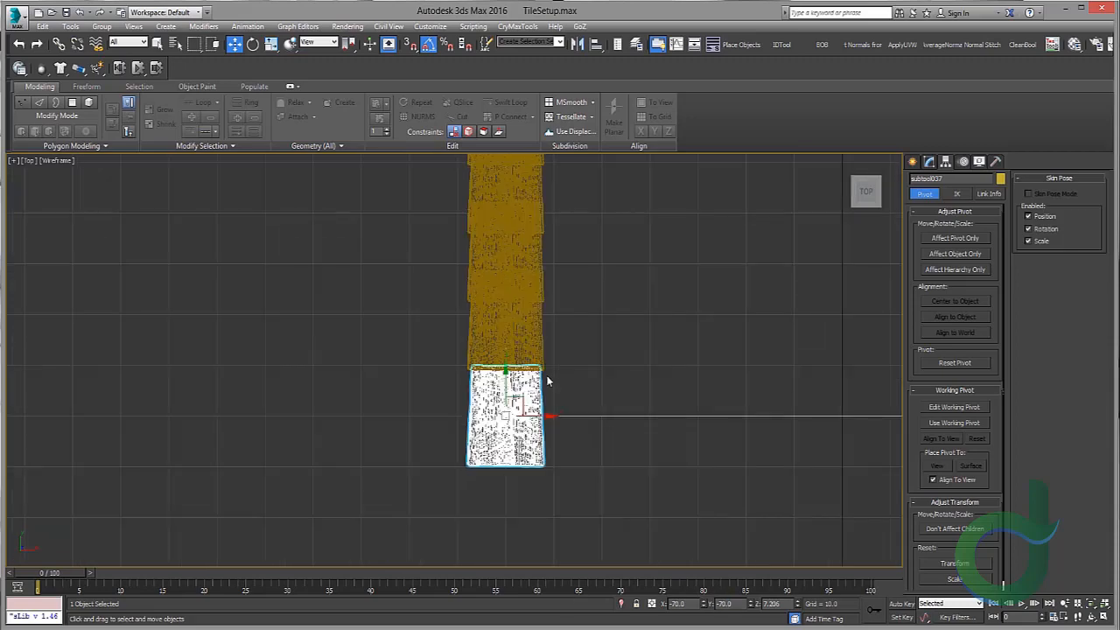
scroll(510, 288, "down", 3)
middle_click_drag(509, 288, 495, 382)
middle_click_drag(510, 238, 502, 305)
scroll(471, 220, "up", 3)
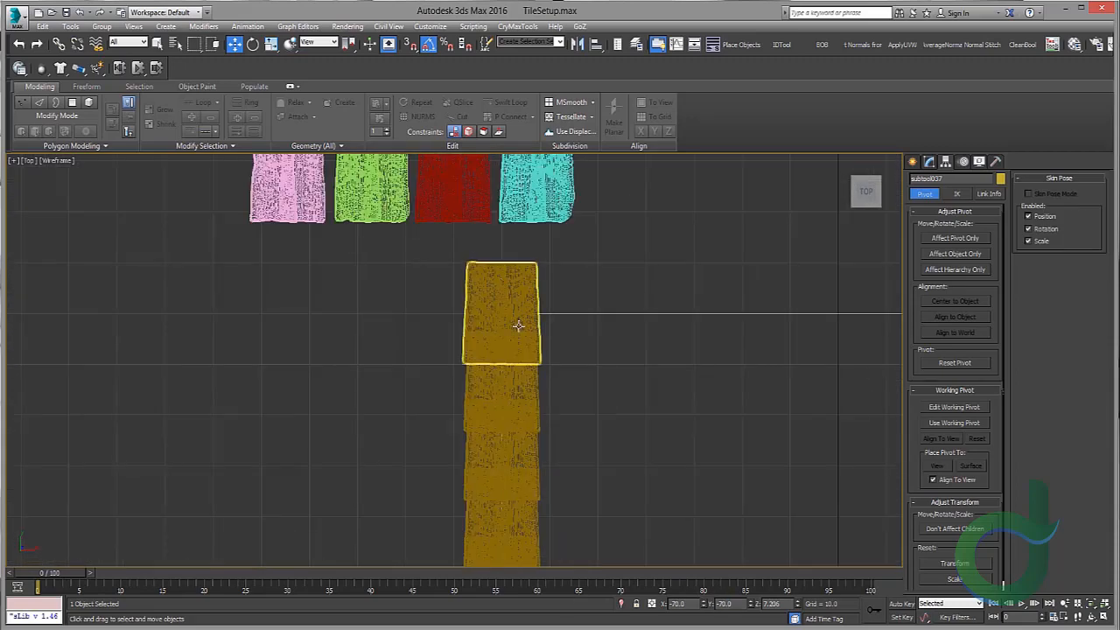
scroll(520, 322, "up", 2)
scroll(523, 317, "down", 5)
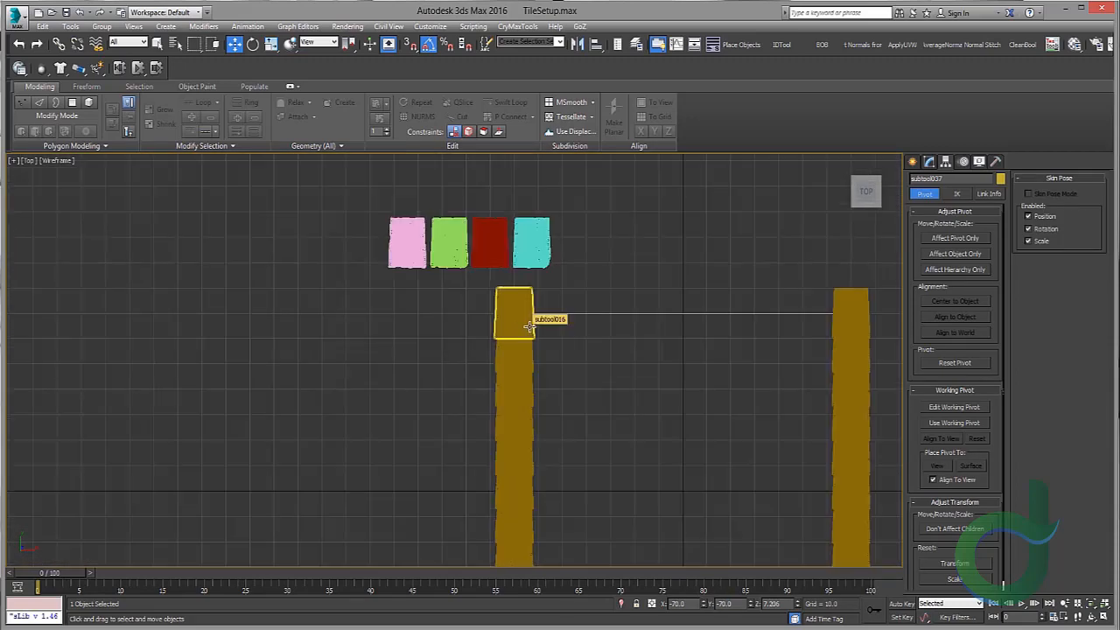
scroll(529, 327, "up", 5)
scroll(515, 301, "down", 2)
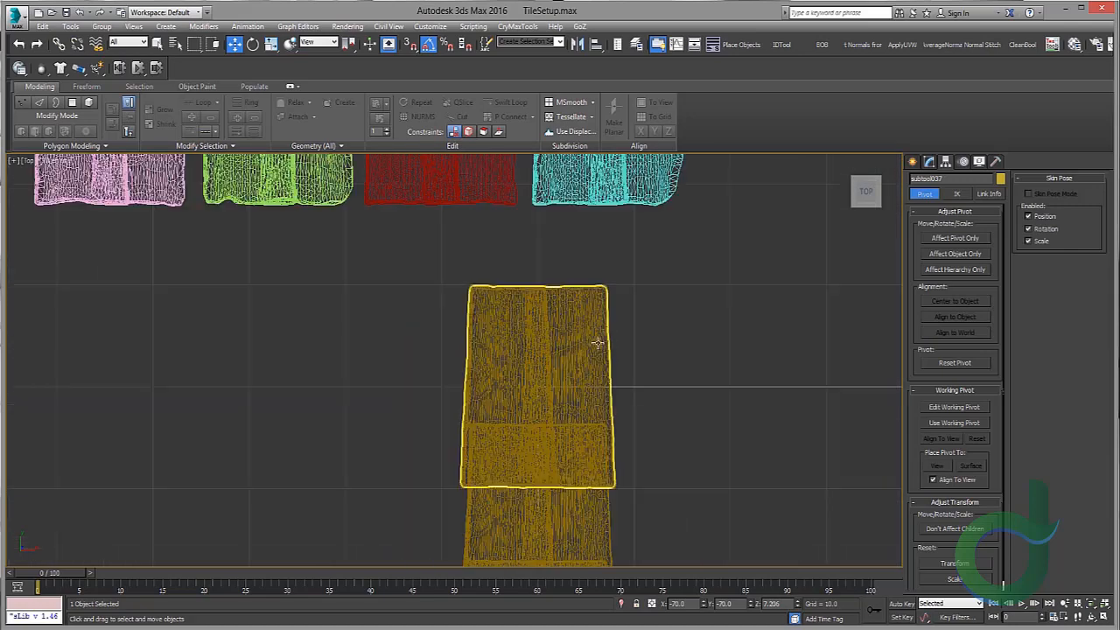
scroll(515, 315, "up", 3)
scroll(515, 325, "up", 1)
middle_click_drag(540, 335, 480, 361)
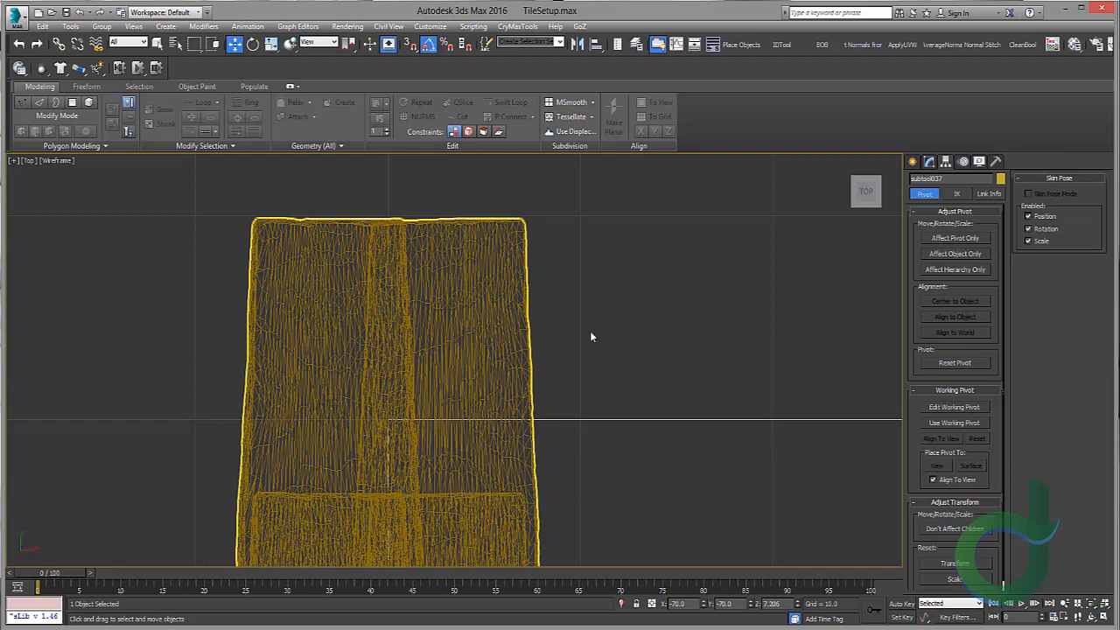
scroll(589, 334, "down", 6)
scroll(458, 410, "up", 6)
middle_click_drag(548, 542, 443, 273)
scroll(443, 274, "down", 2)
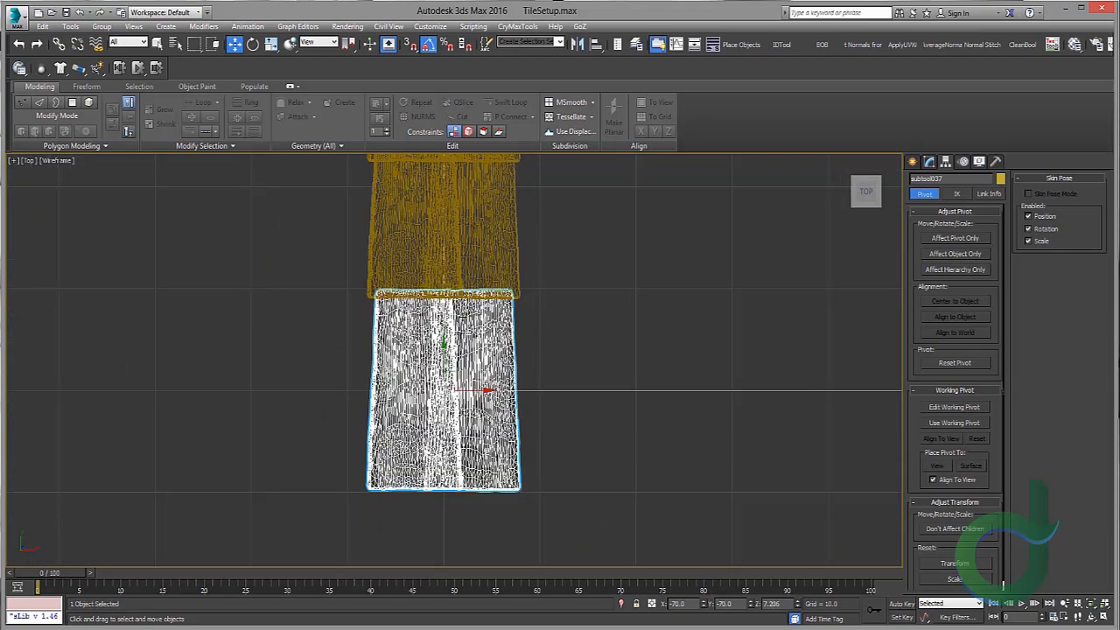
key("alt+w")
right_click(703, 496)
key("alt+w")
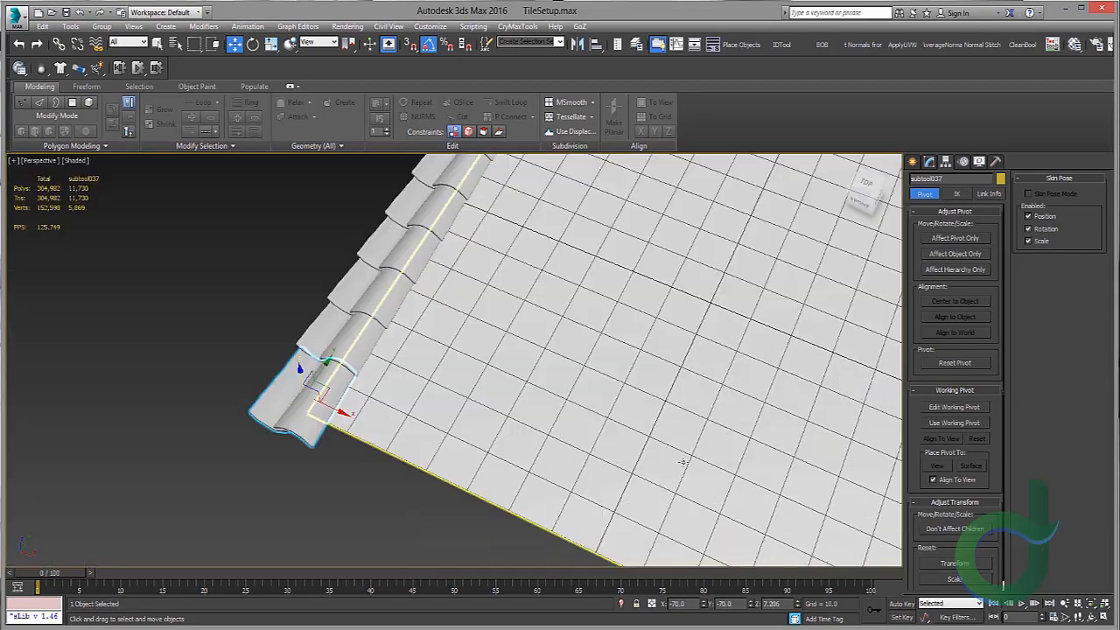
Step: Orbit and zoom around the scene to inspect the tile rows along the plane's edges
scroll(680, 460, "down", 3)
middle_click_drag(598, 425, 511, 402, "alt")
middle_click_drag(666, 461, 455, 385)
scroll(550, 347, "up", 3)
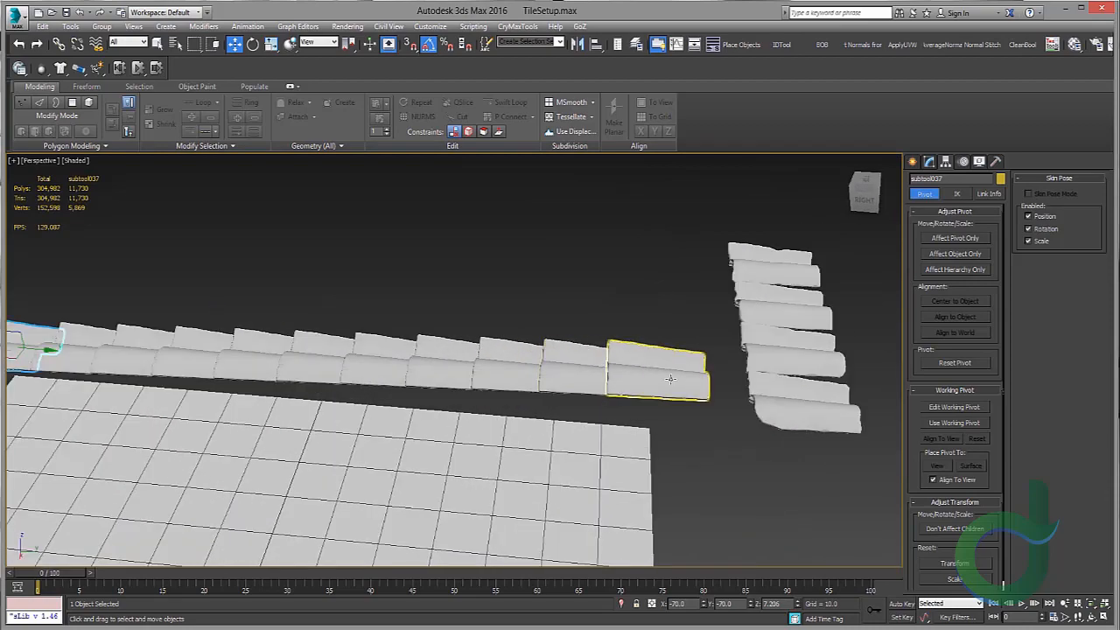
scroll(670, 378, "up", 3)
middle_click_drag(605, 382, 711, 365)
middle_click_drag(715, 320, 790, 280)
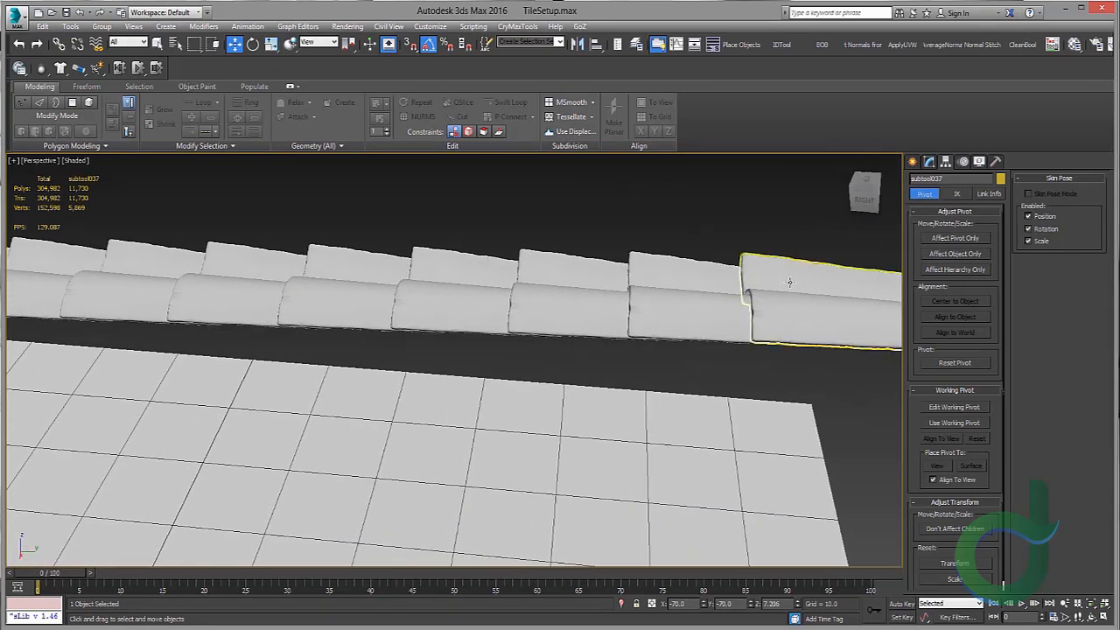
scroll(790, 280, "down", 5)
middle_click_drag(437, 339, 397, 305, "alt")
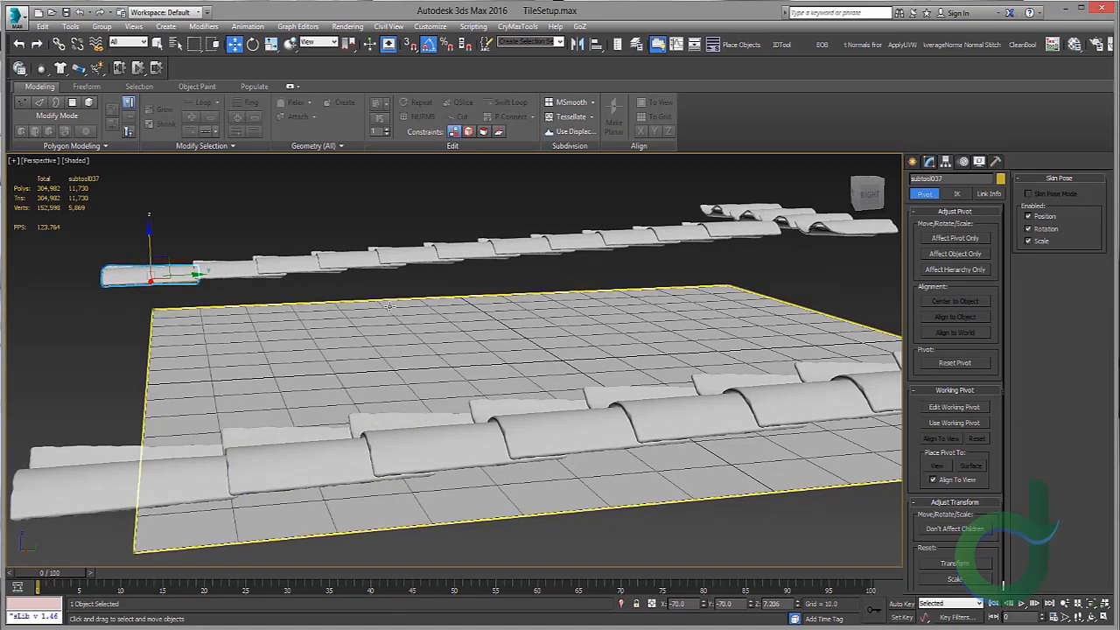
middle_click_drag(420, 333, 472, 411, "alt")
left_click(142, 505)
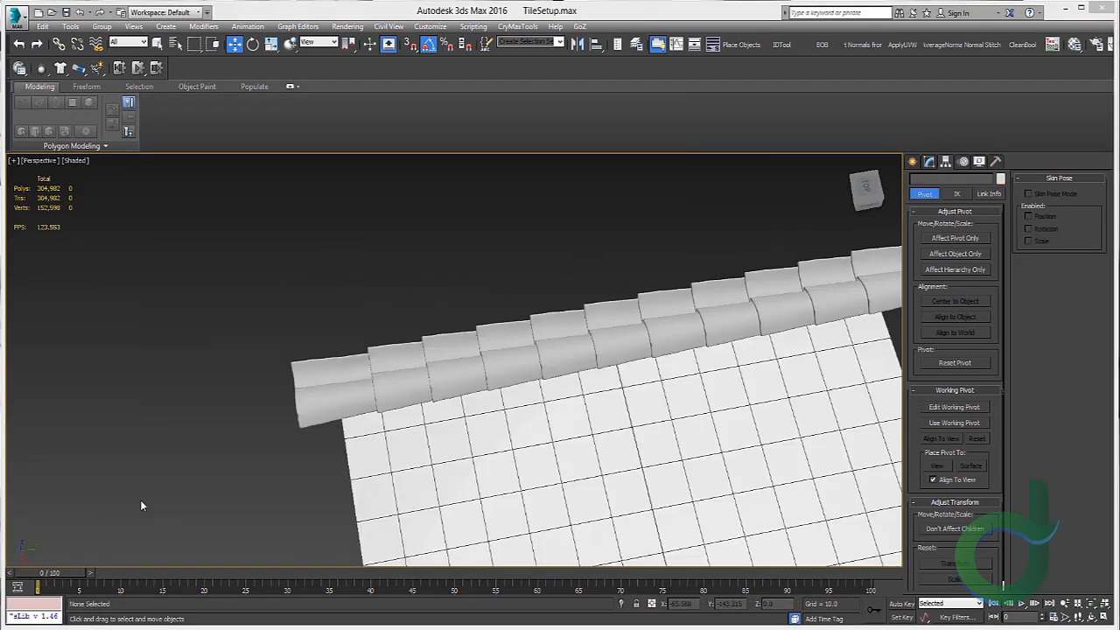
Step: Select the rows of tiles laid along the plane and delete them
middle_click_drag(490, 341, 548, 327, "alt")
scroll(411, 361, "up", 4)
left_click(411, 360)
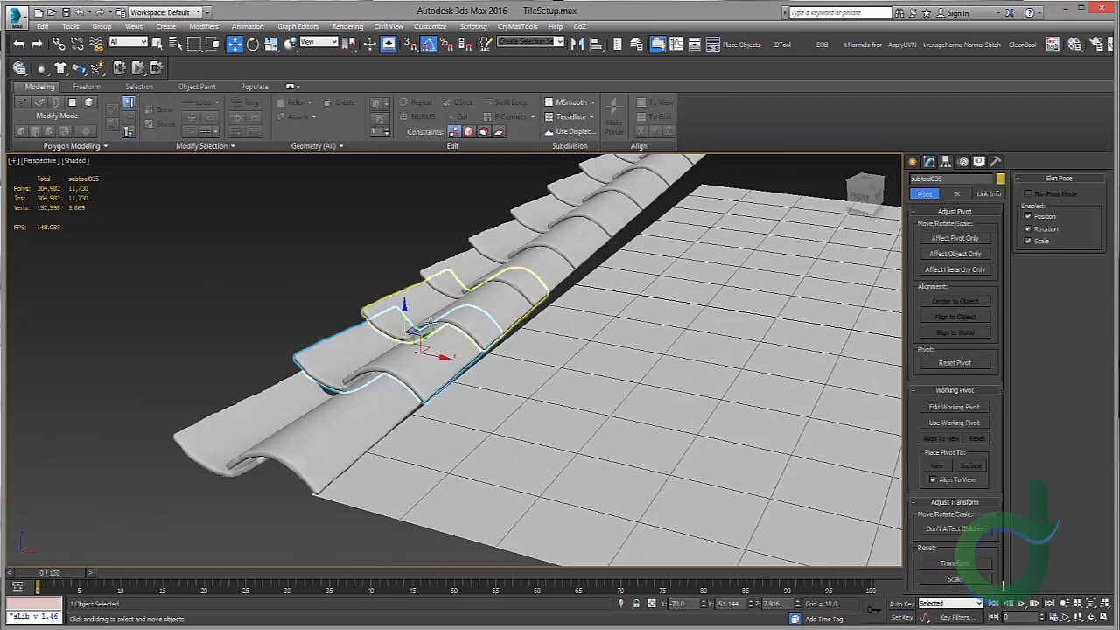
middle_click_drag(411, 361, 455, 373, "alt")
scroll(560, 398, "down", 5)
middle_click_drag(553, 400, 529, 361)
left_click_drag(740, 489, 745, 463)
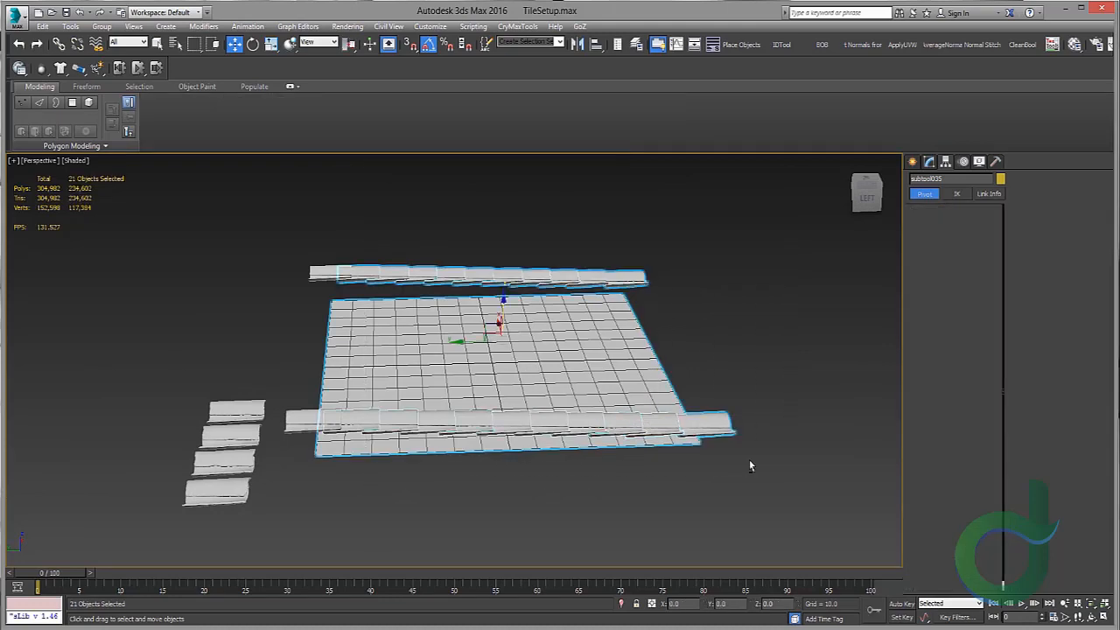
scroll(447, 354, "up", 3)
key("Delete")
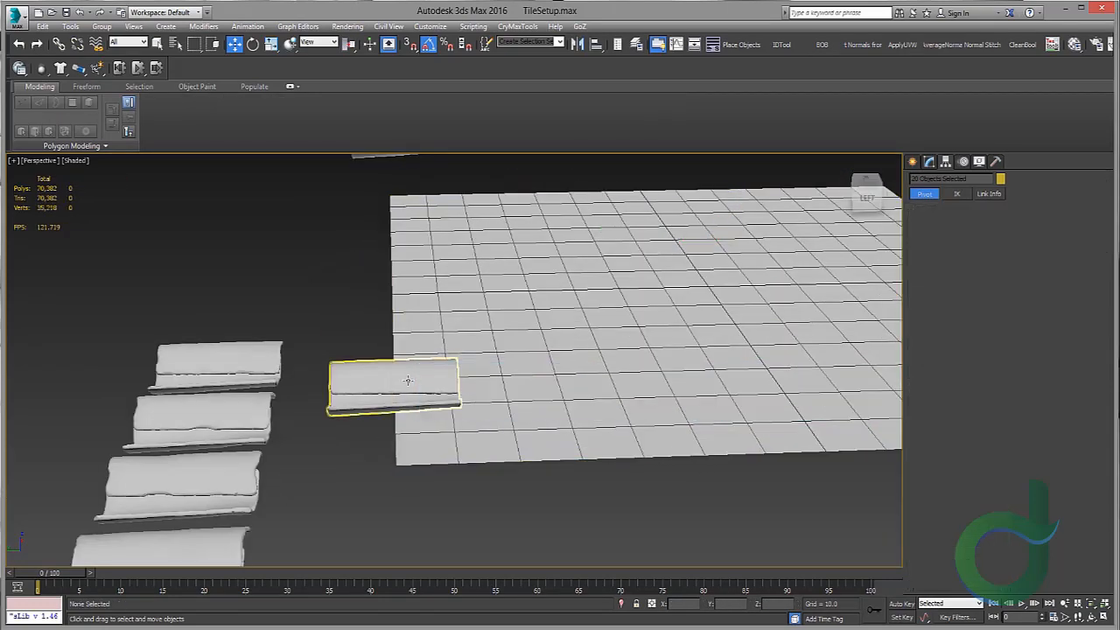
Step: Select the two remaining tiles and clone them along the plane's edge as 13 copies
left_click(407, 379)
scroll(370, 218, "up", 2)
left_click(364, 168, "ctrl")
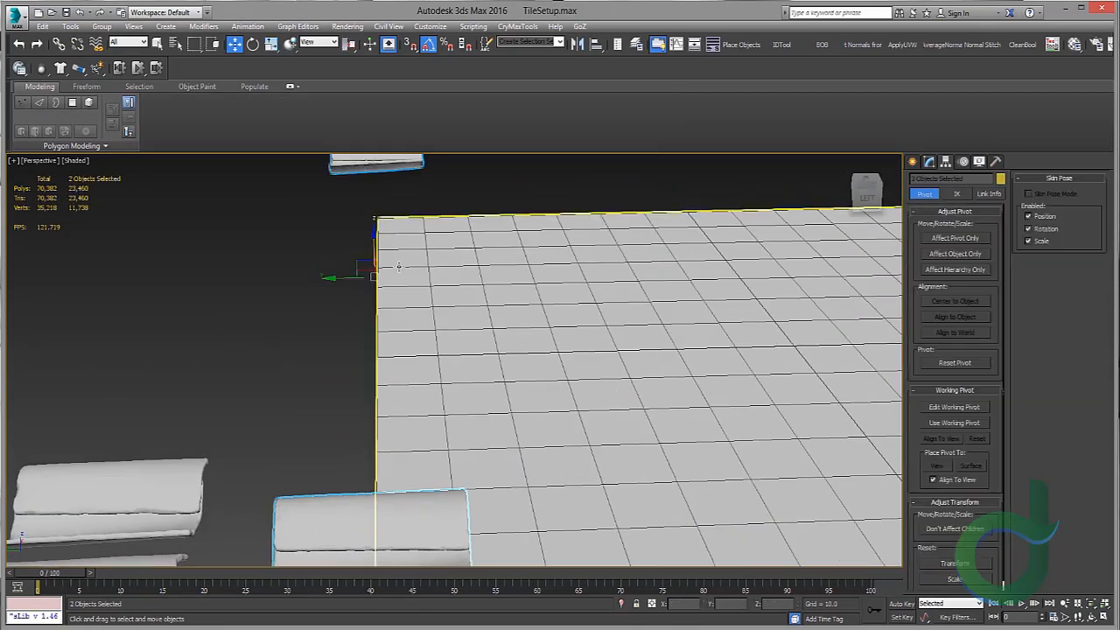
middle_click_drag(393, 264, 389, 216, "alt")
scroll(376, 263, "up", 1)
middle_click_drag(363, 269, 383, 259)
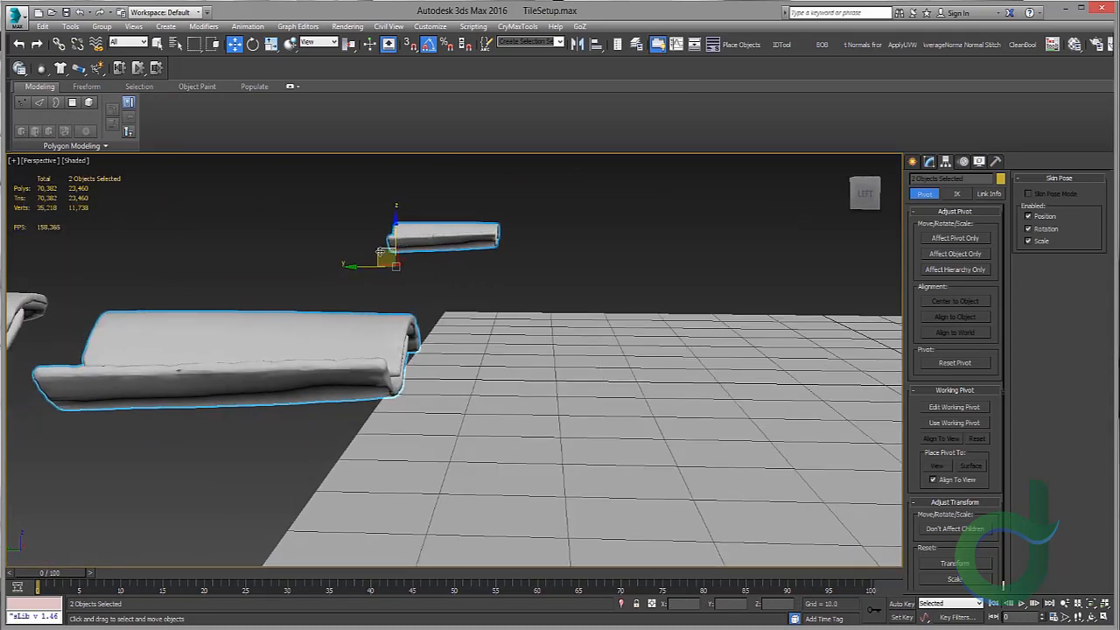
mouse_move(379, 253)
left_mouse_down("shift")
mouse_move(516, 298)
mouse_move(510, 257)
left_mouse_up("shift")
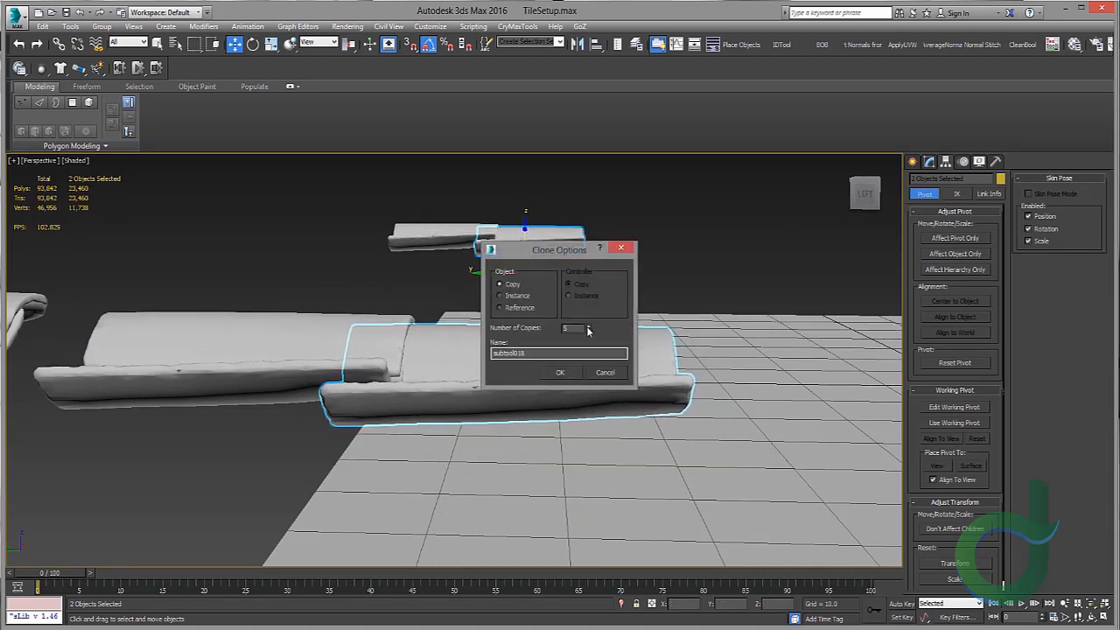
left_click(560, 372)
Step: Delete the surplus cloned tiles extending past the plane's end
scroll(660, 315, "down", 3)
mouse_move(660, 315)
middle_mouse_down("alt")
mouse_move(545, 333)
mouse_move(566, 298)
middle_mouse_up("alt")
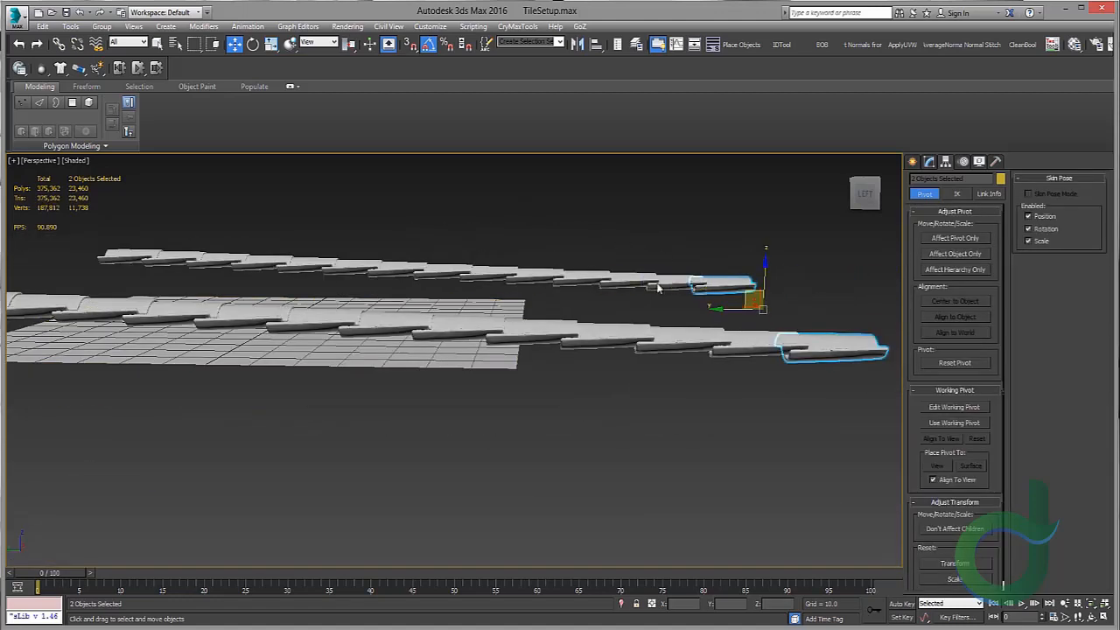
left_click_drag(647, 263, 810, 372)
key("Delete")
left_click_drag(585, 388, 582, 386)
key("Delete")
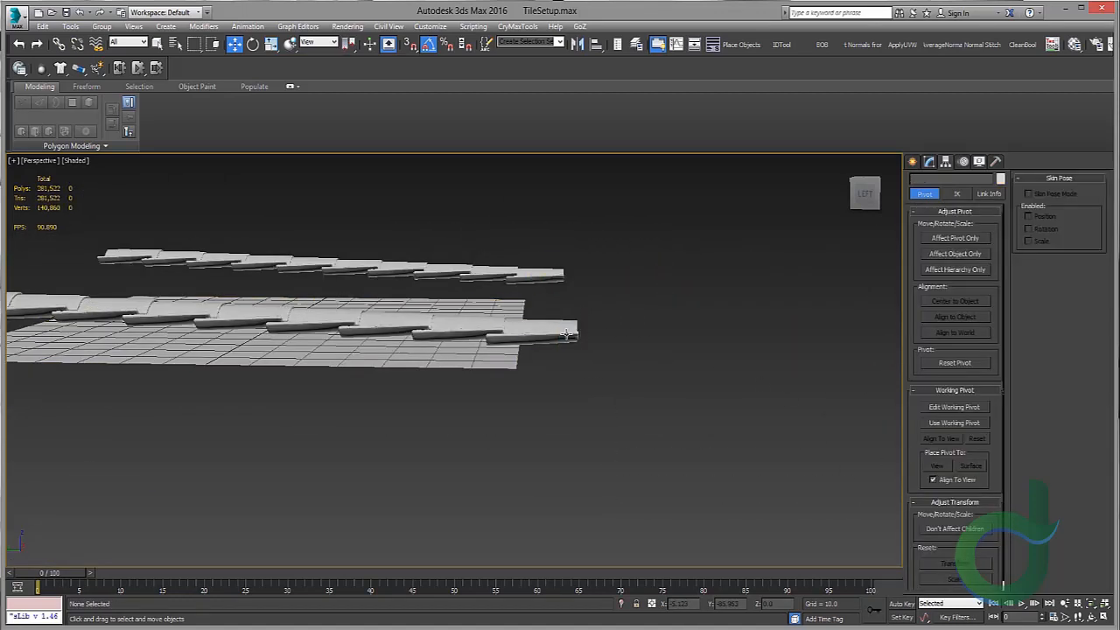
Step: Inspect the positions of the end tiles of each row in the top view
left_click(566, 334)
key("t")
key("z")
scroll(530, 291, "down", 3)
middle_click_drag(530, 292, 394, 377)
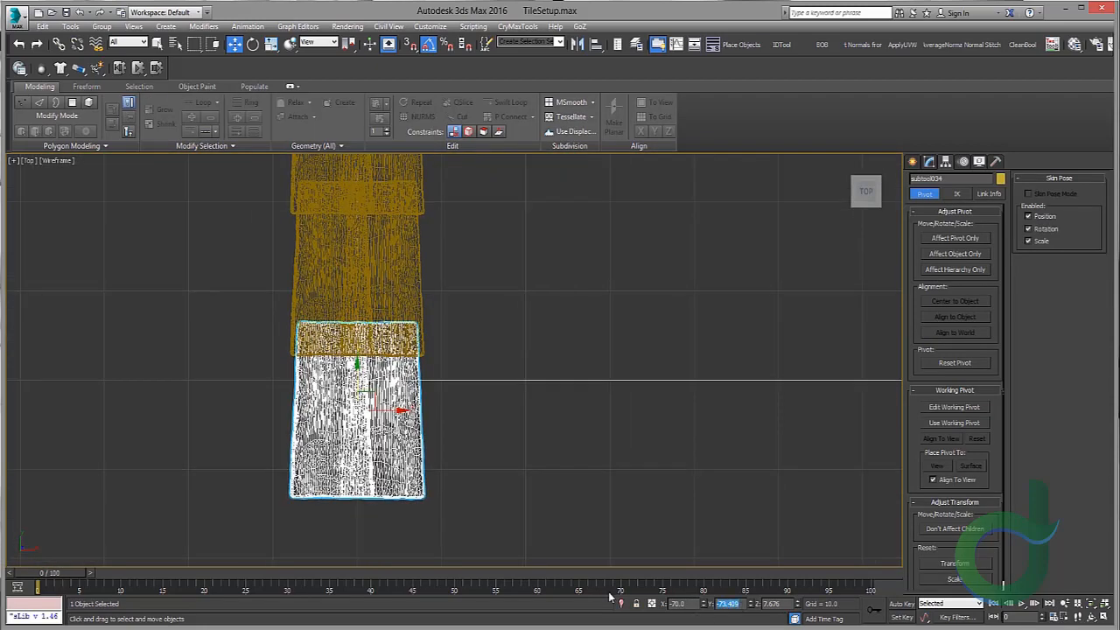
middle_click_drag(661, 387, 475, 521)
left_click(683, 477)
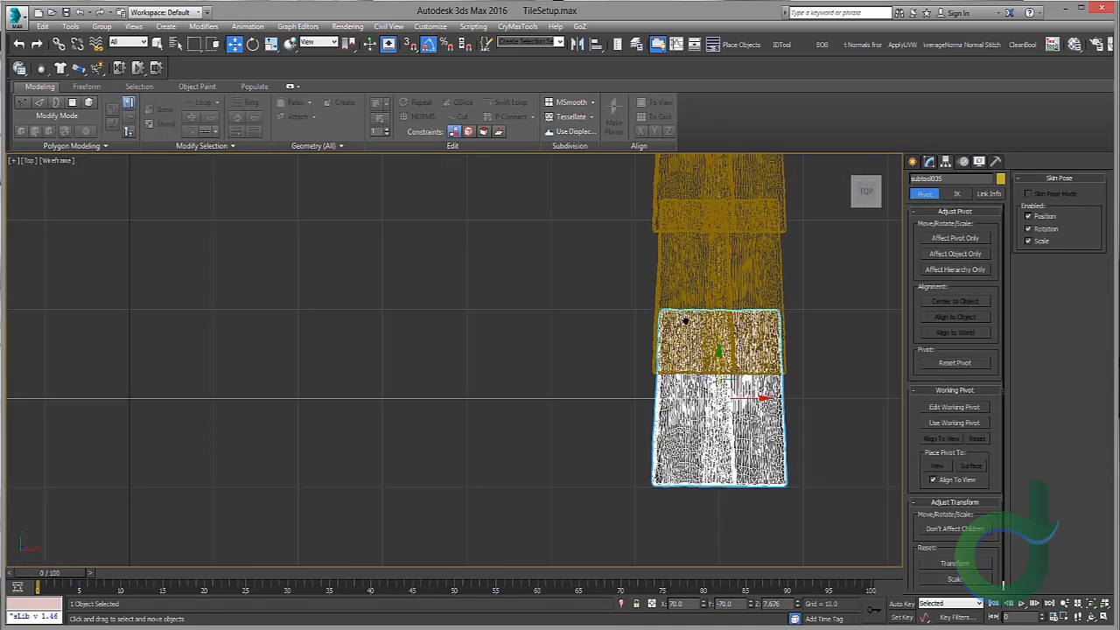
key("alt+w")
right_click(796, 464)
key("alt+w")
left_click(626, 426)
middle_click_drag(626, 427, 588, 463, "alt")
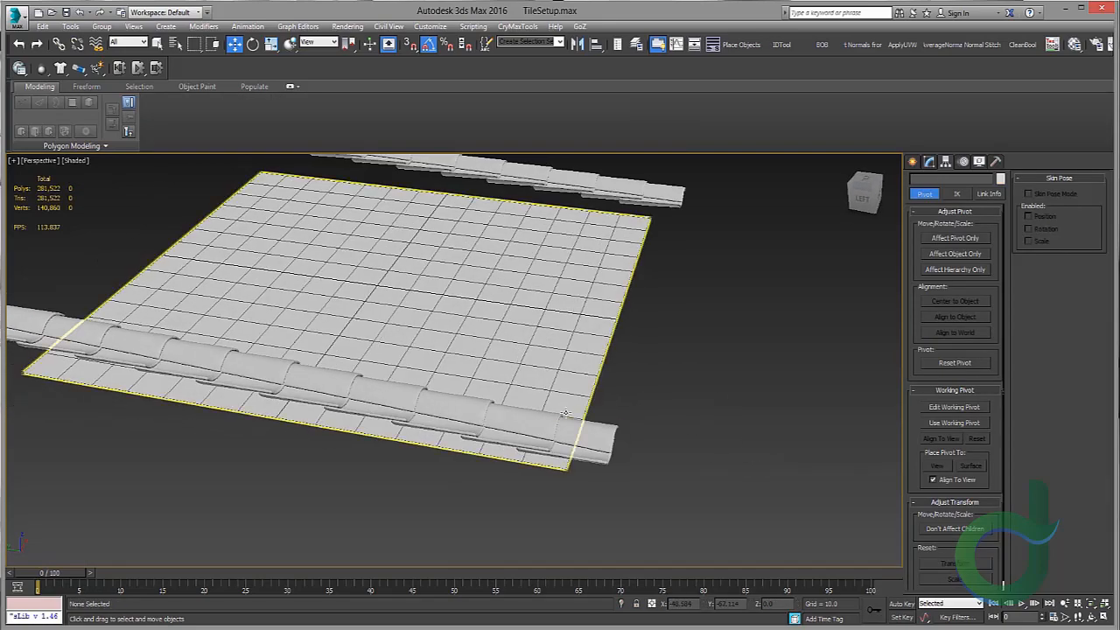
Step: Select the end tile pair of the left row and shift it slightly along the row
scroll(585, 427, "up", 3)
left_click(573, 418)
middle_click_drag(596, 272, 612, 374)
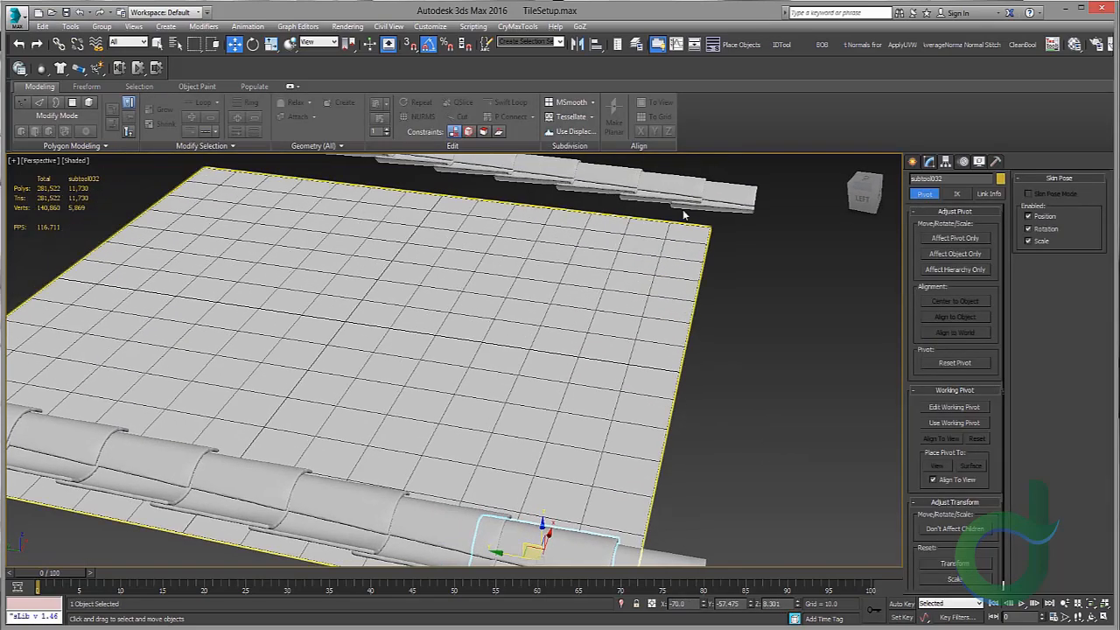
left_click(667, 189, "ctrl")
middle_click_drag(652, 324, 642, 253, "alt")
scroll(603, 303, "up", 3)
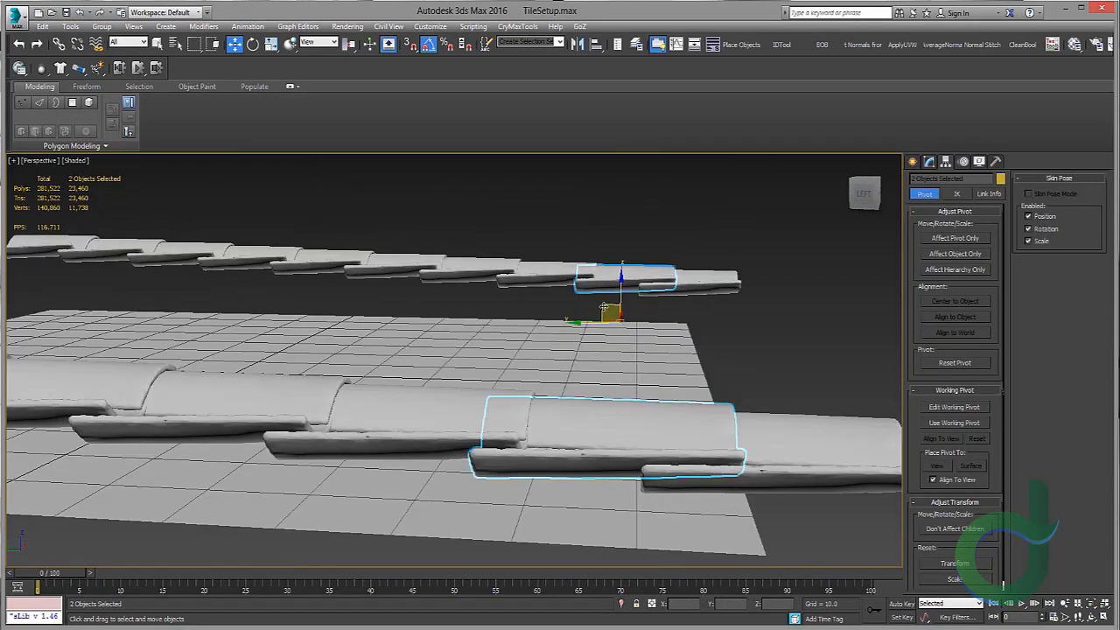
left_click_drag(604, 307, 595, 307)
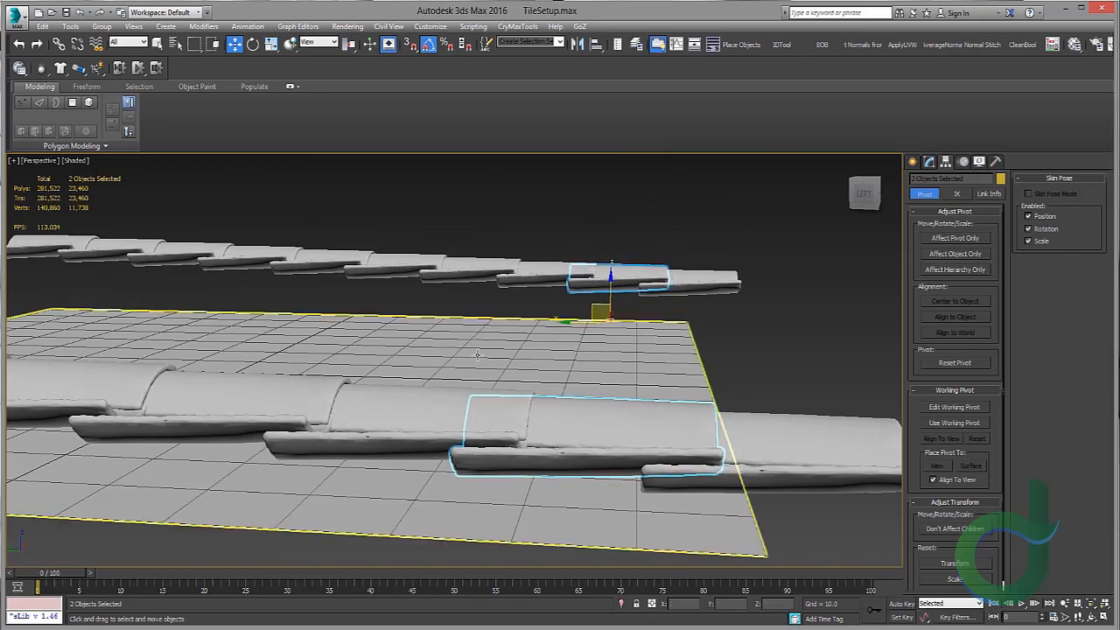
Step: Select the neighbouring tile pair and shift it slightly along the row to adjust the overlap
left_click(452, 399)
left_click(553, 269, "ctrl")
middle_click_drag(553, 271, 618, 256)
left_click_drag(593, 270, 585, 270)
mouse_move(492, 315)
middle_mouse_down()
mouse_move(522, 320)
mouse_move(504, 315)
middle_mouse_up()
left_click(548, 343)
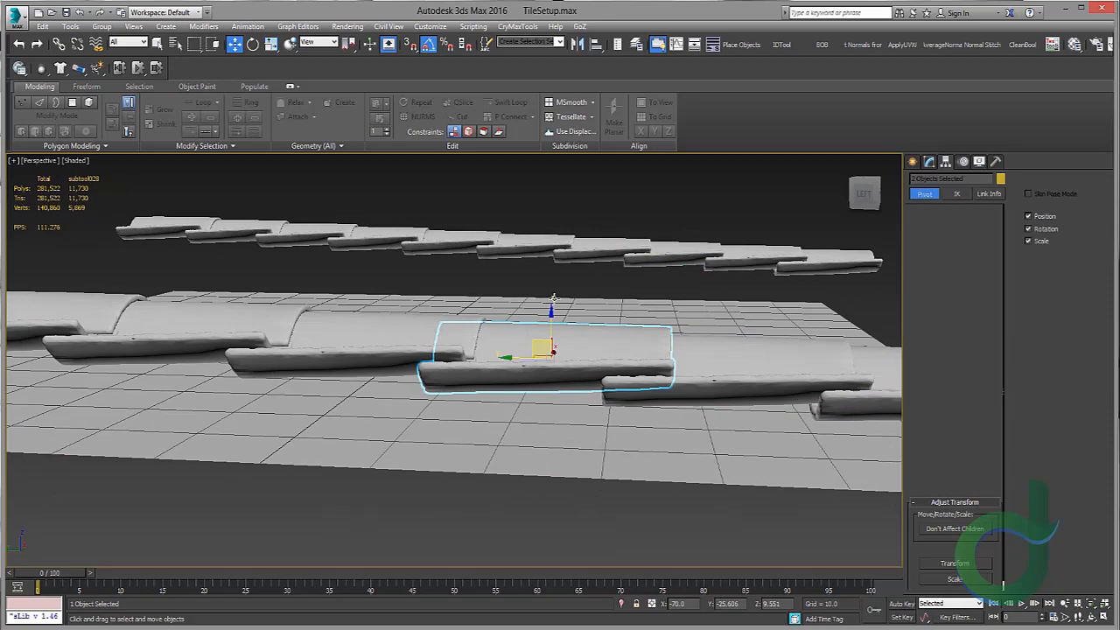
left_click(578, 258, "ctrl")
left_click_drag(577, 264, 567, 264)
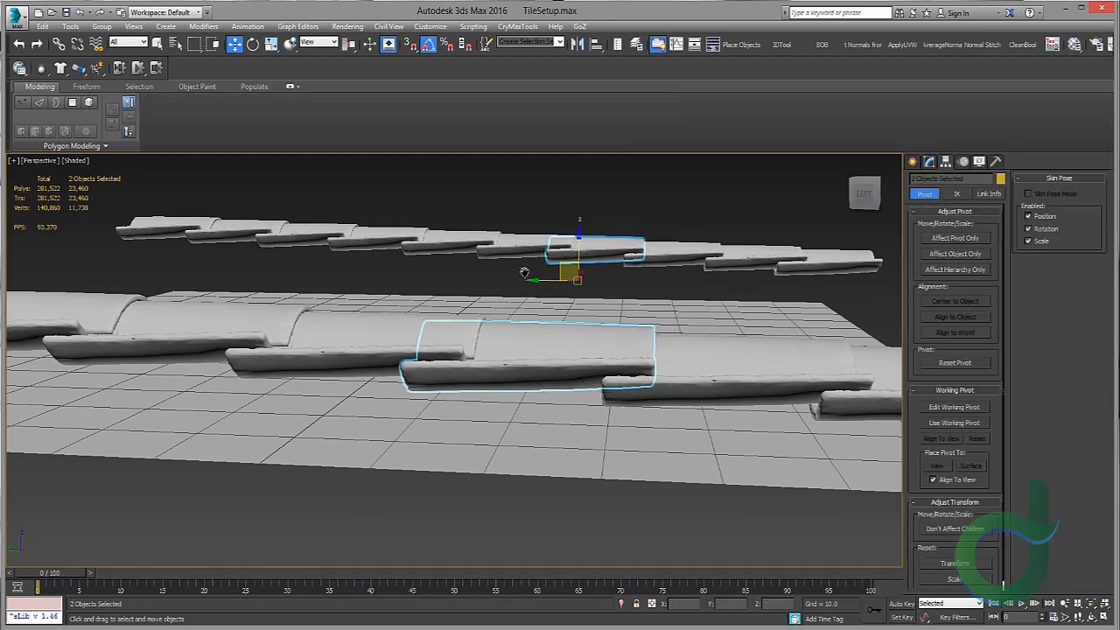
Step: Orbit and zoom around the tiled plane to inspect both tile rows from above
scroll(523, 275, "down", 5)
middle_click_drag(513, 295, 437, 346, "alt")
left_click(484, 175)
middle_click_drag(484, 177, 392, 440, "alt")
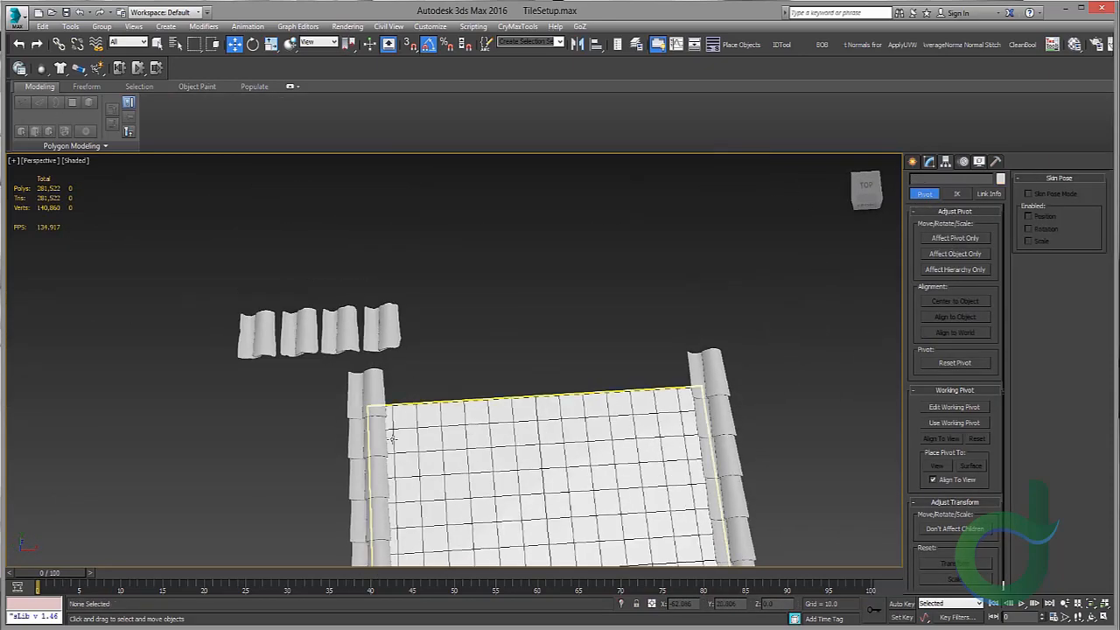
scroll(398, 363, "down", 4)
middle_click_drag(399, 363, 368, 302, "alt")
scroll(495, 445, "up", 3)
scroll(491, 432, "up", 4)
middle_click_drag(495, 444, 502, 480, "alt")
scroll(423, 289, "down", 5)
middle_click_drag(424, 288, 330, 322, "alt")
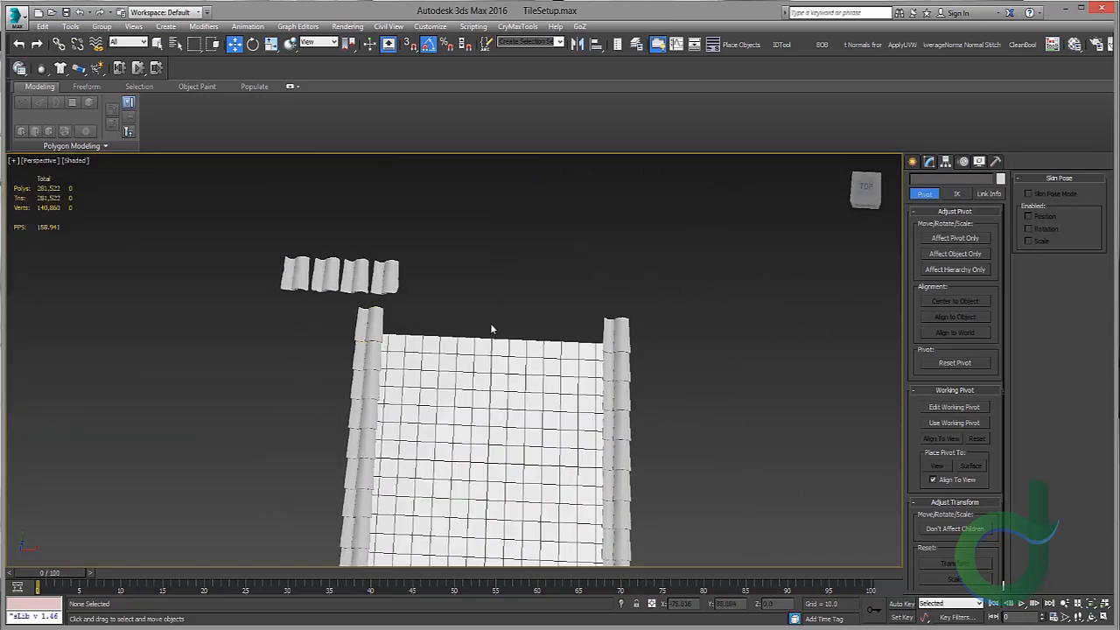
middle_click_drag(491, 329, 444, 252, "alt")
scroll(454, 270, "up", 3)
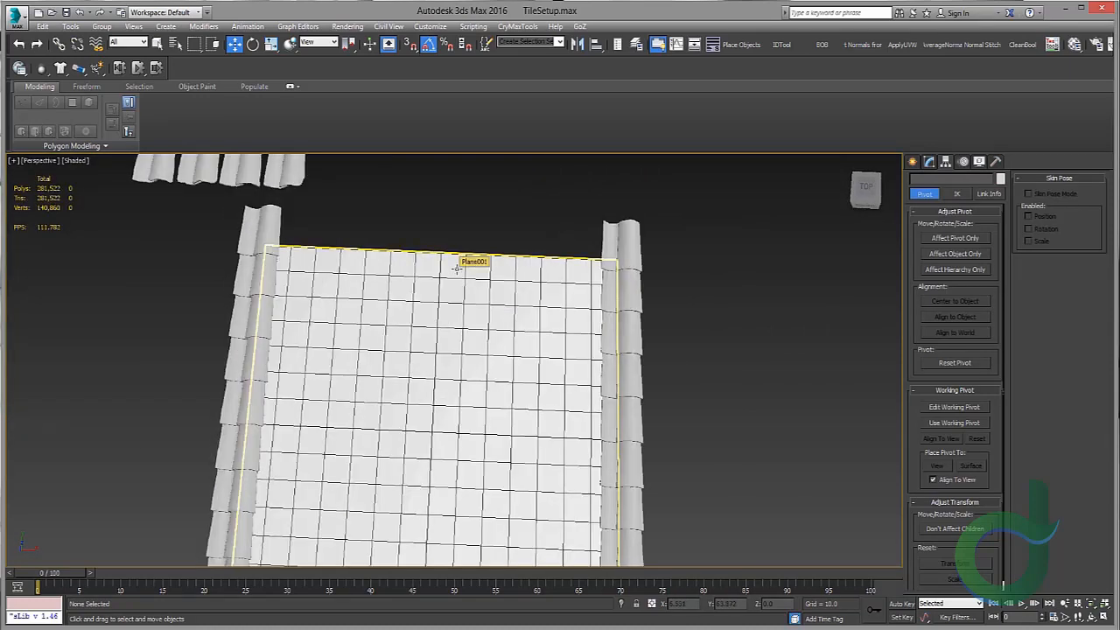
middle_click_drag(452, 254, 446, 273)
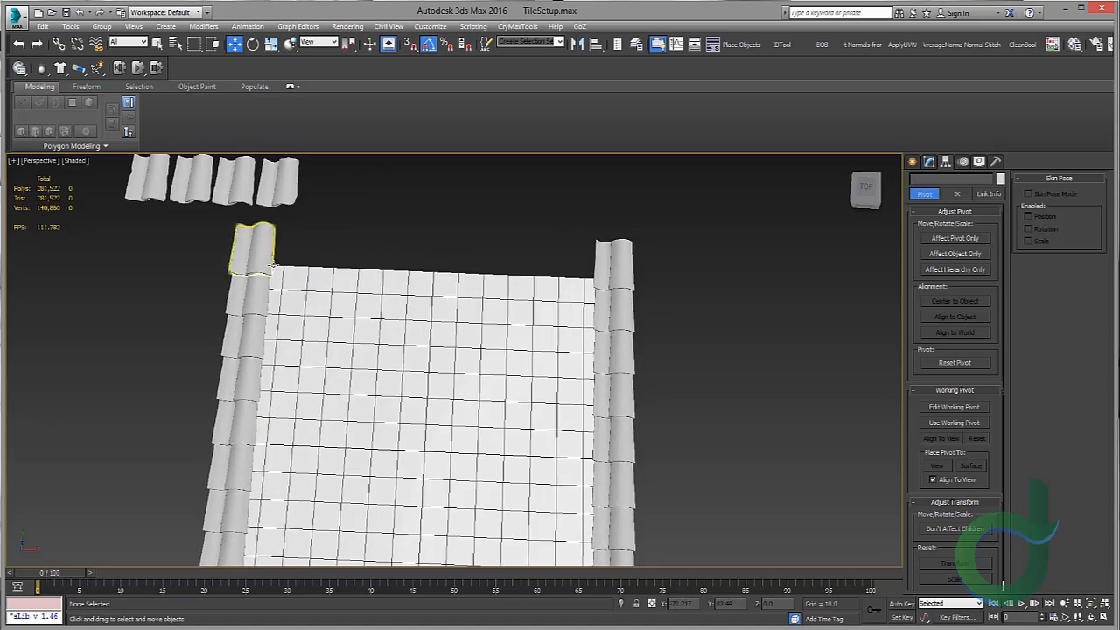
middle_click_drag(273, 266, 306, 216)
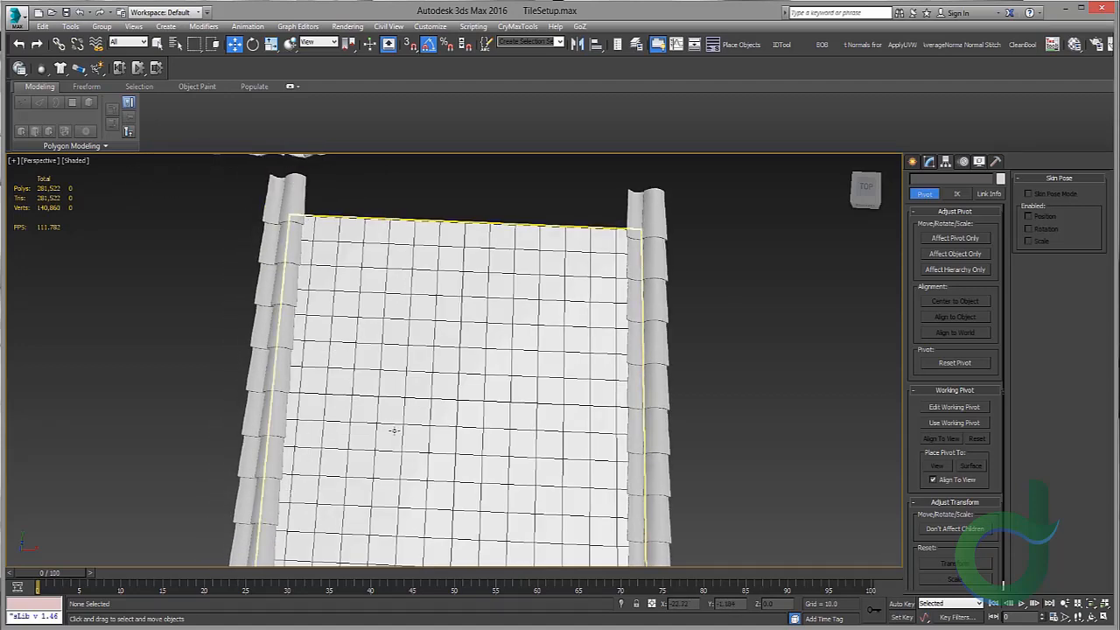
middle_click_drag(394, 431, 423, 483)
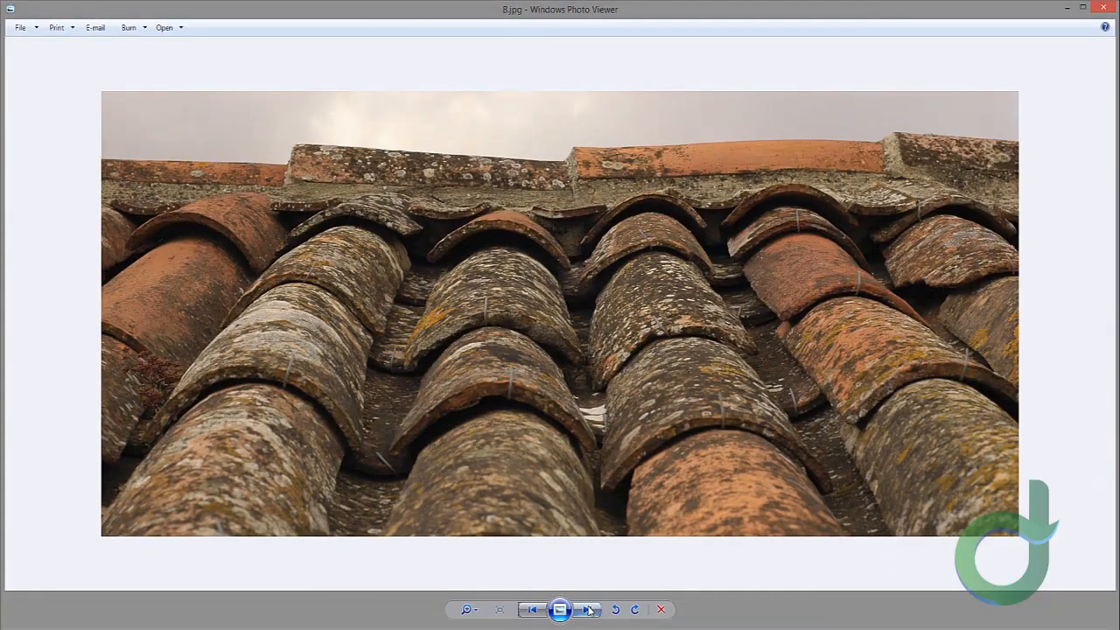
Step: Switch to Windows Photo Viewer and browse the roof tile reference photos
left_click(589, 610)
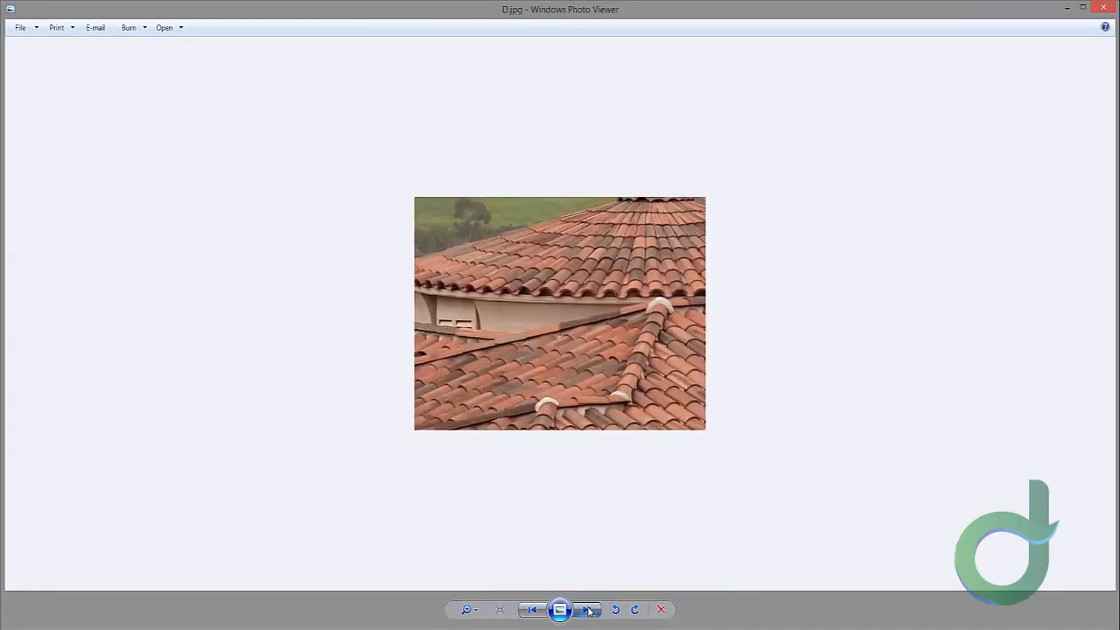
left_click(589, 610)
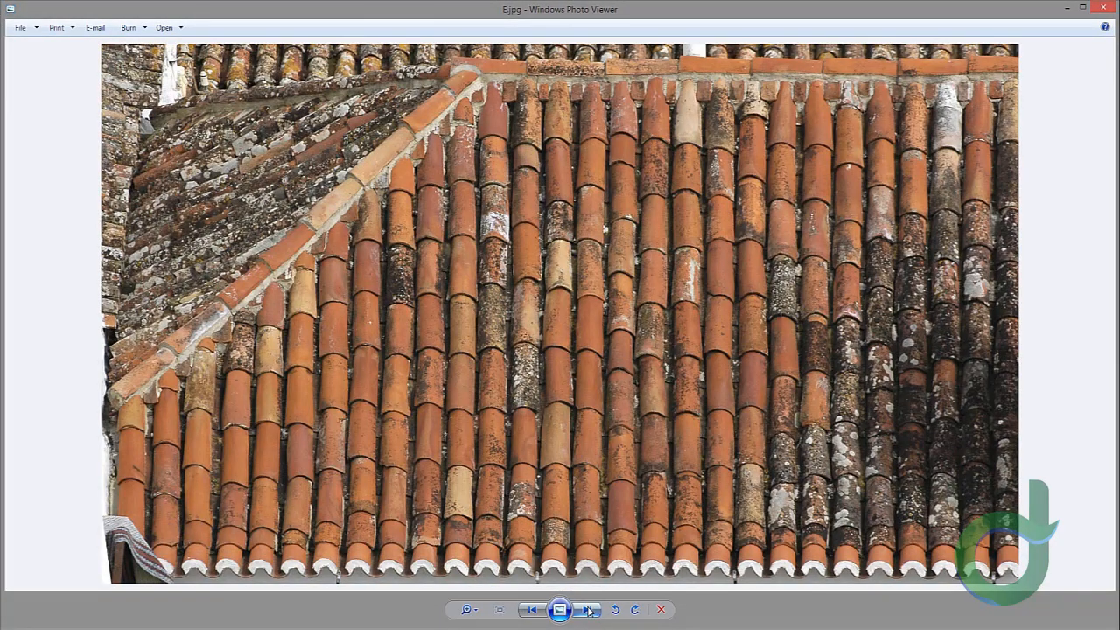
left_click(588, 610)
left_click(589, 610)
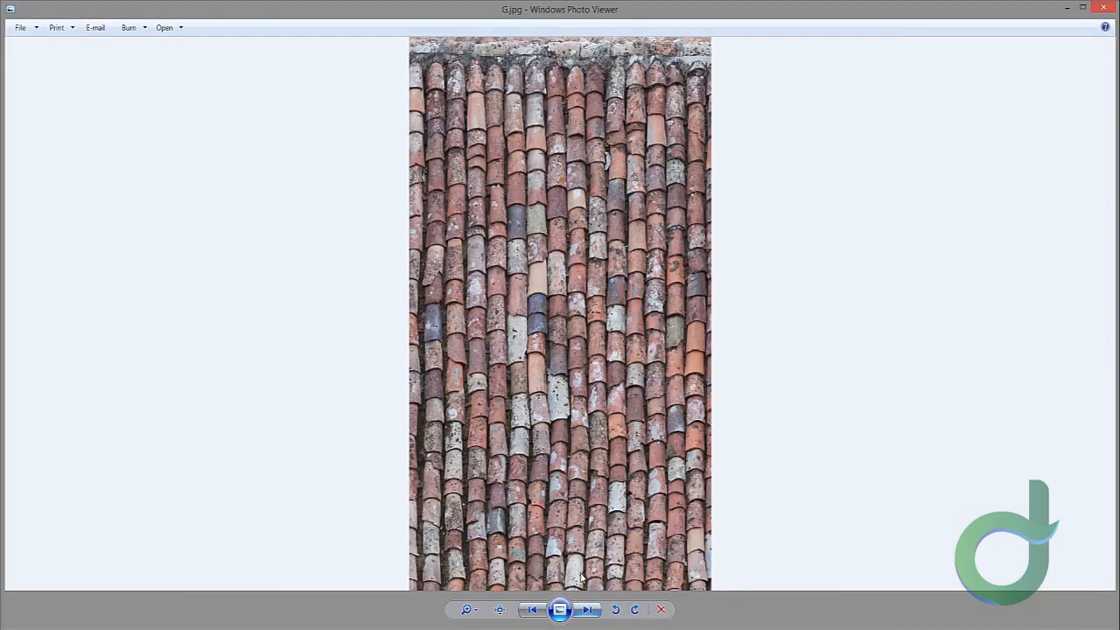
scroll(516, 312, "up", 3)
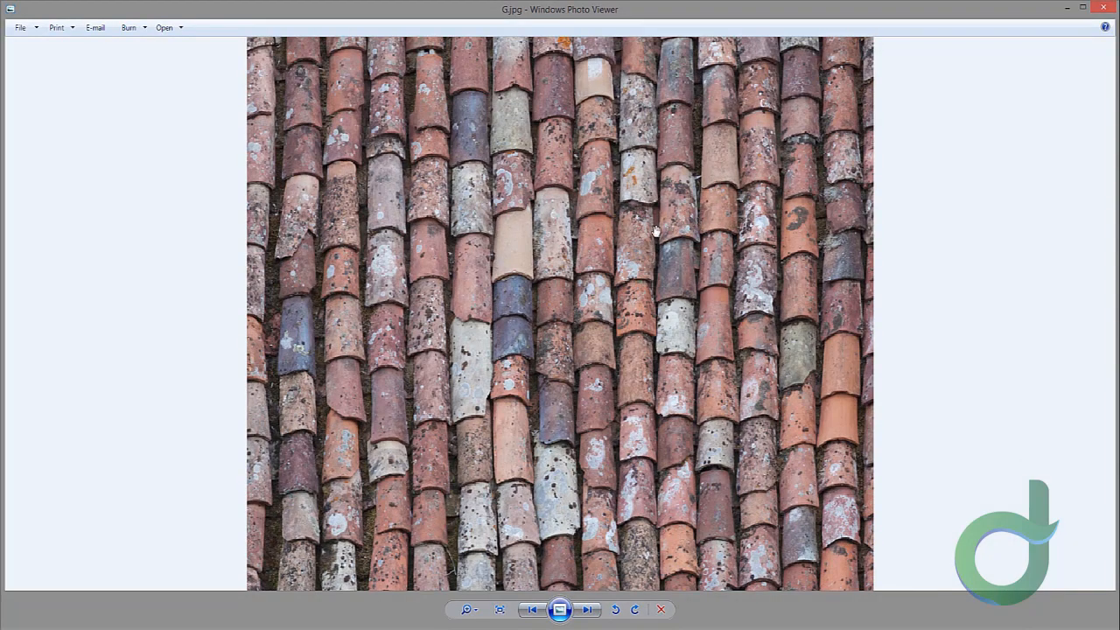
double_click(536, 611)
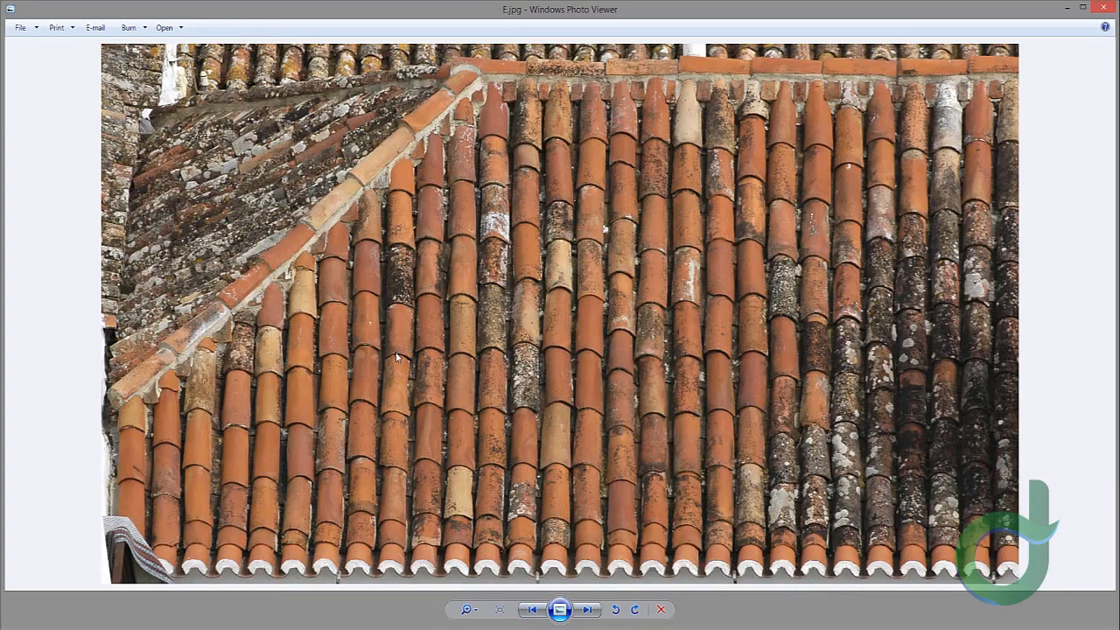
left_click(587, 612)
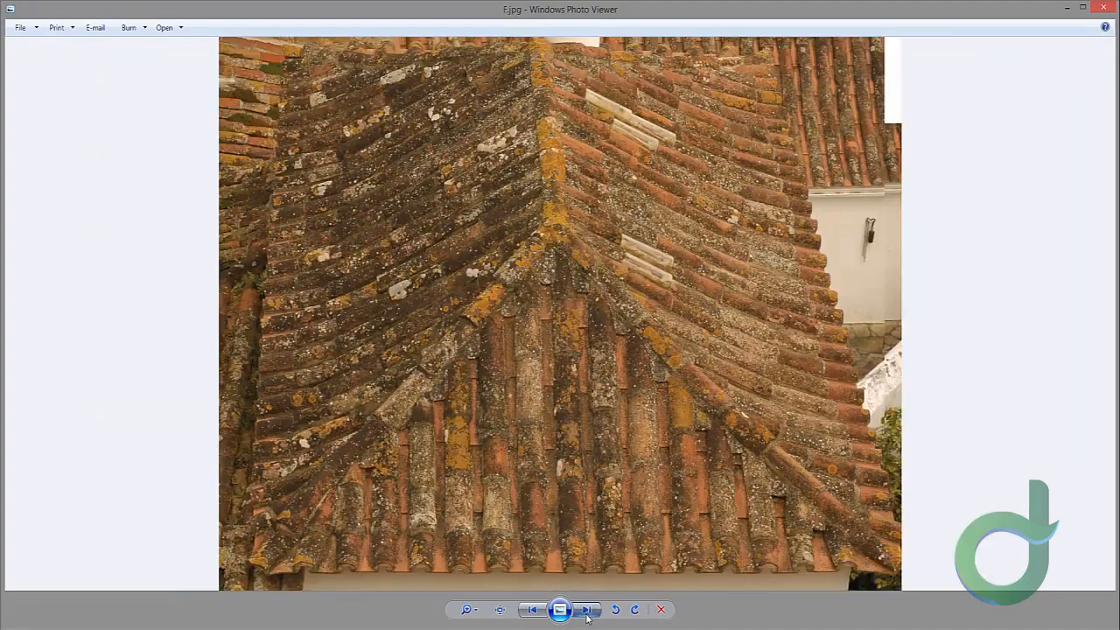
left_click(587, 611)
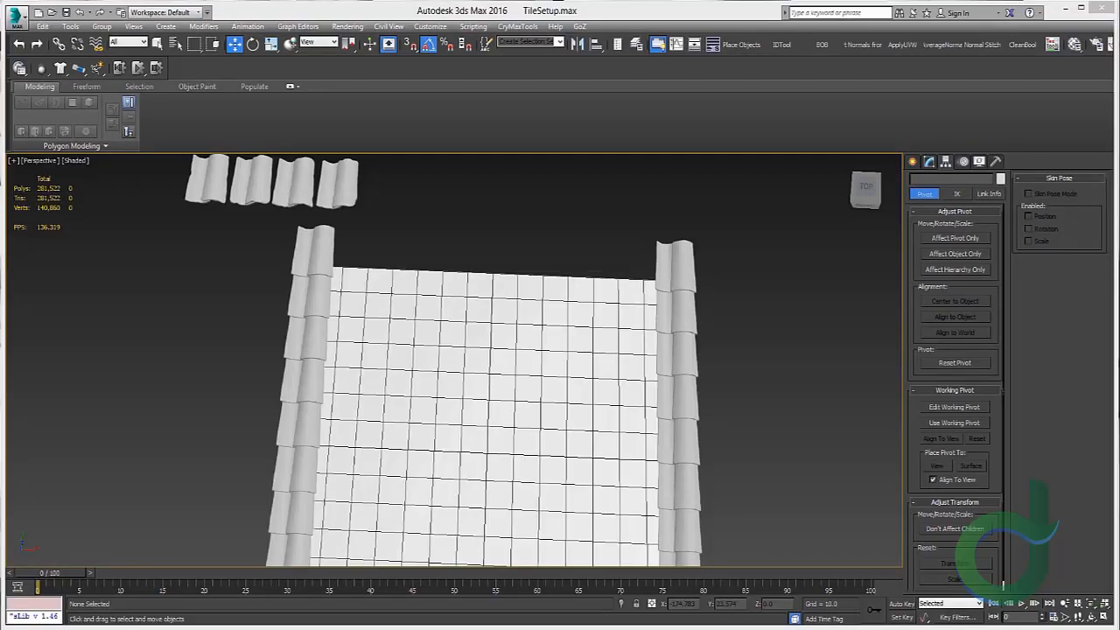
Step: Select all ten tiles of the left tile row
middle_click_drag(513, 305, 565, 285)
scroll(366, 224, "up", 5)
left_click(368, 227)
scroll(376, 260, "down", 5)
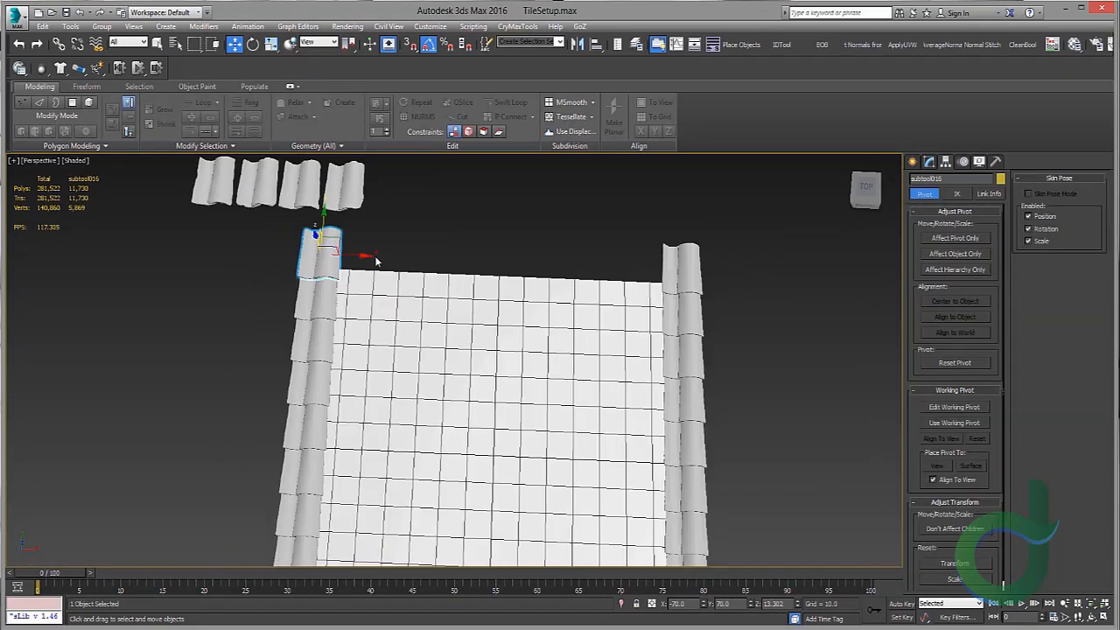
middle_click_drag(377, 260, 328, 264)
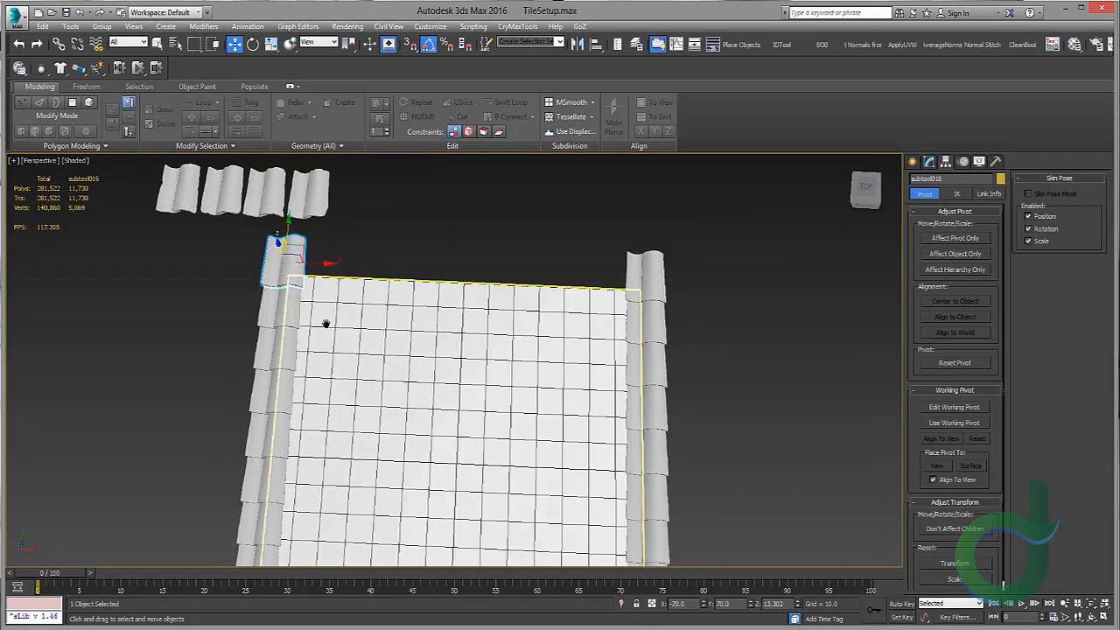
scroll(323, 324, "down", 3)
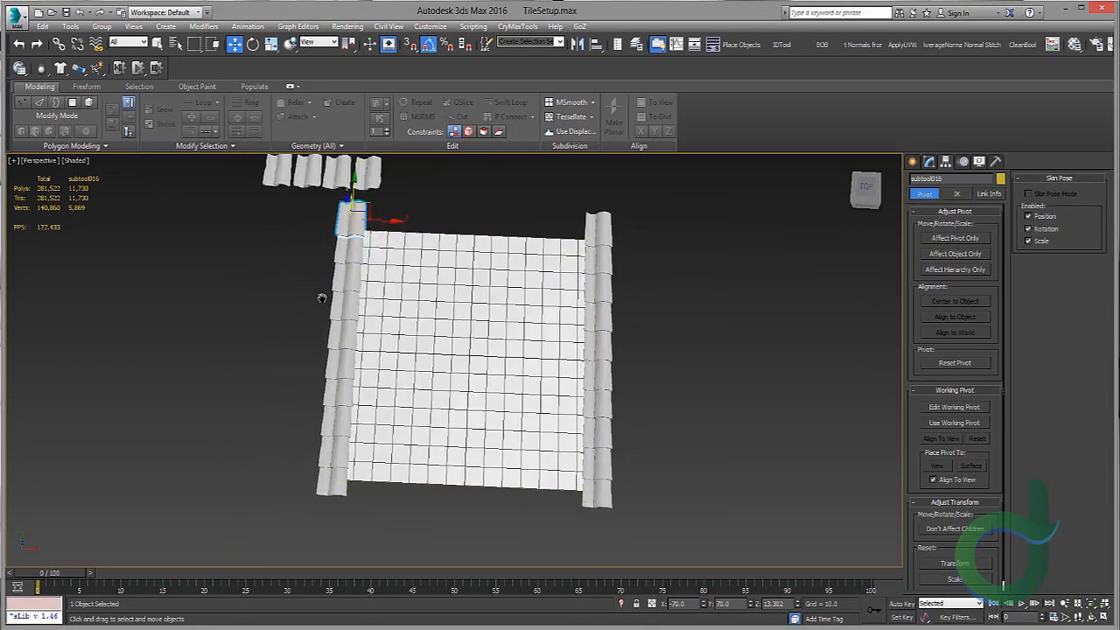
scroll(323, 300, "up", 4)
left_click(343, 267, "ctrl")
left_click(362, 312, "ctrl")
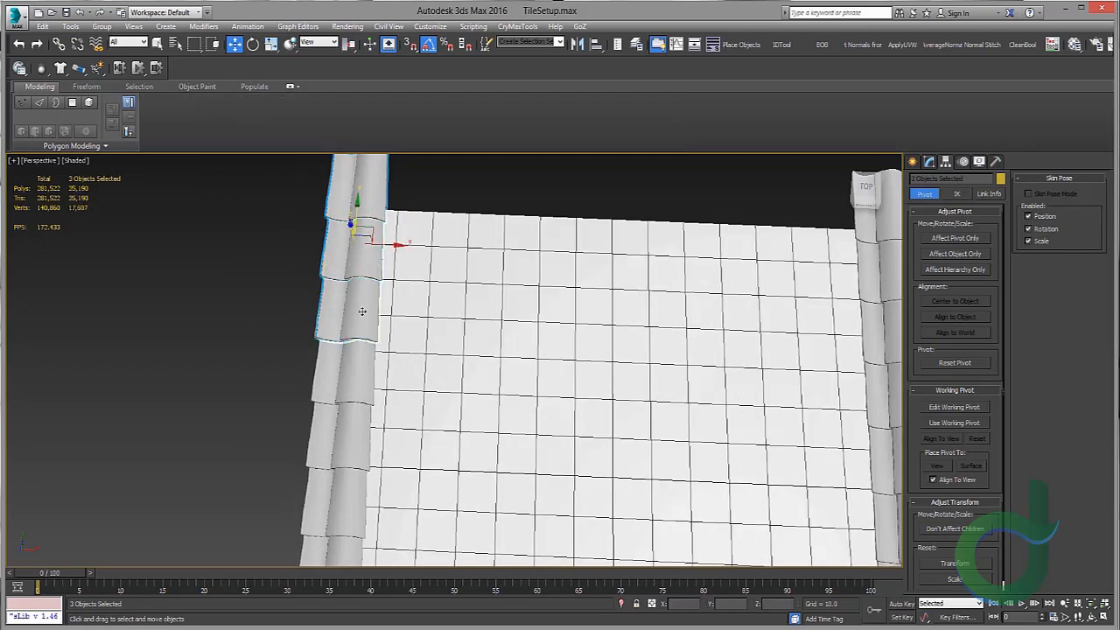
left_click(356, 411, "ctrl")
middle_click_drag(356, 411, 338, 369)
middle_click_drag(346, 470, 369, 313)
left_click(360, 350, "ctrl")
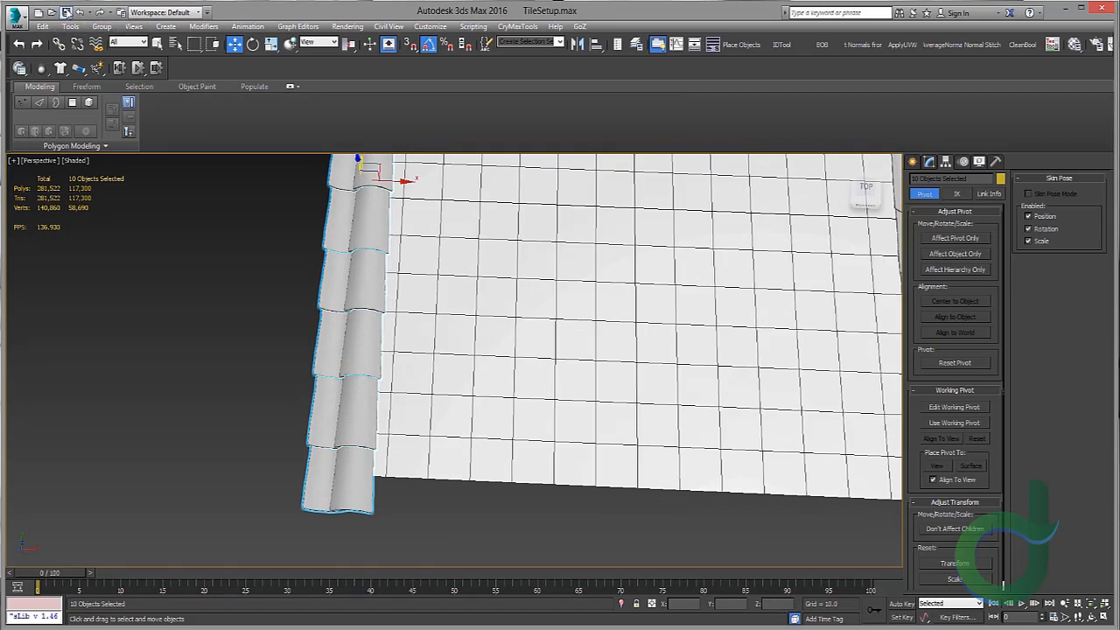
Step: Clone the selected tile row sideways across the plane and undo the clone
scroll(385, 246, "up", 2)
middle_click_drag(395, 184, 374, 289)
scroll(374, 289, "up", 2)
scroll(373, 288, "up", 4)
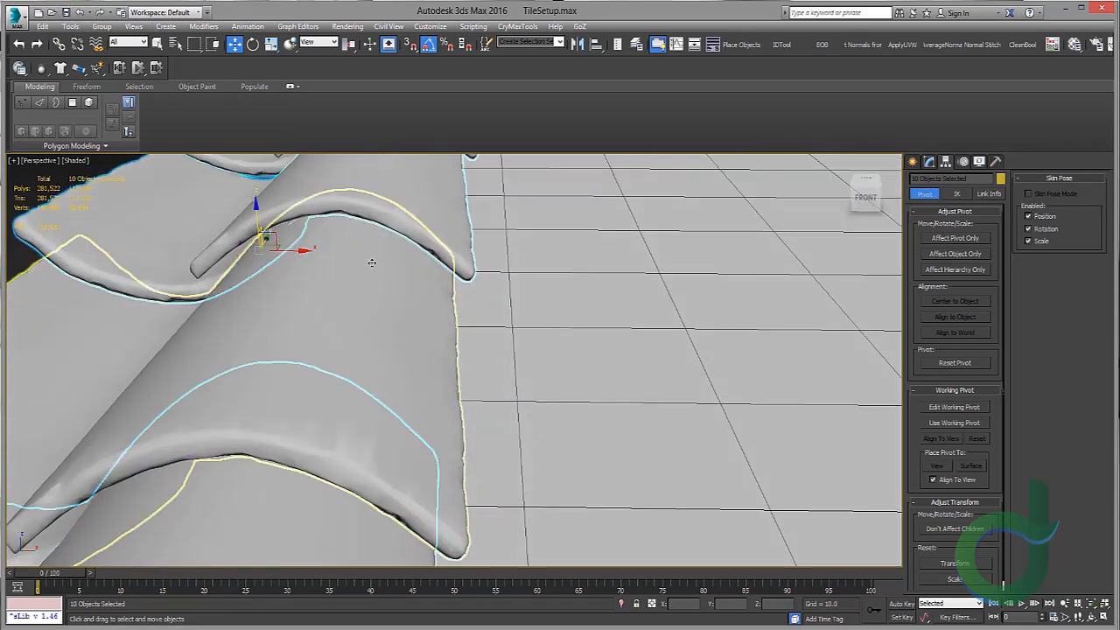
mouse_move(312, 250)
left_mouse_down()
mouse_move(536, 250)
mouse_move(649, 273)
mouse_move(627, 270)
mouse_move(645, 266)
mouse_move(643, 254)
left_mouse_up()
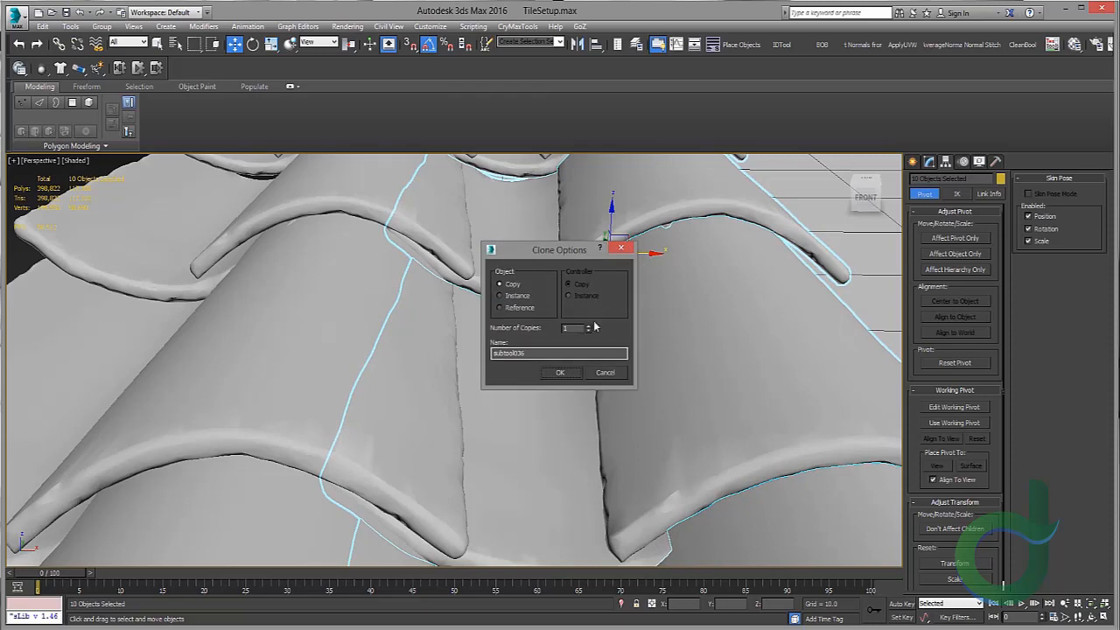
left_click(568, 375)
mouse_move(527, 302)
middle_mouse_down("alt")
mouse_move(560, 317)
mouse_move(451, 297)
mouse_move(452, 255)
mouse_move(453, 287)
middle_mouse_up("alt")
scroll(548, 305, "down", 4)
scroll(450, 297, "down", 3)
scroll(452, 278, "down", 6)
key("ctrl+z")
key("ctrl+z")
key("ctrl+z")
key("ctrl+z")
Step: Clone the tile row across the plane as 12 copies and delete the outermost copied row
mouse_move(352, 292)
middle_mouse_down()
mouse_move(411, 309)
mouse_move(411, 290)
mouse_move(406, 308)
mouse_move(362, 311)
middle_mouse_up()
scroll(411, 310, "up", 8)
scroll(411, 310, "down", 6)
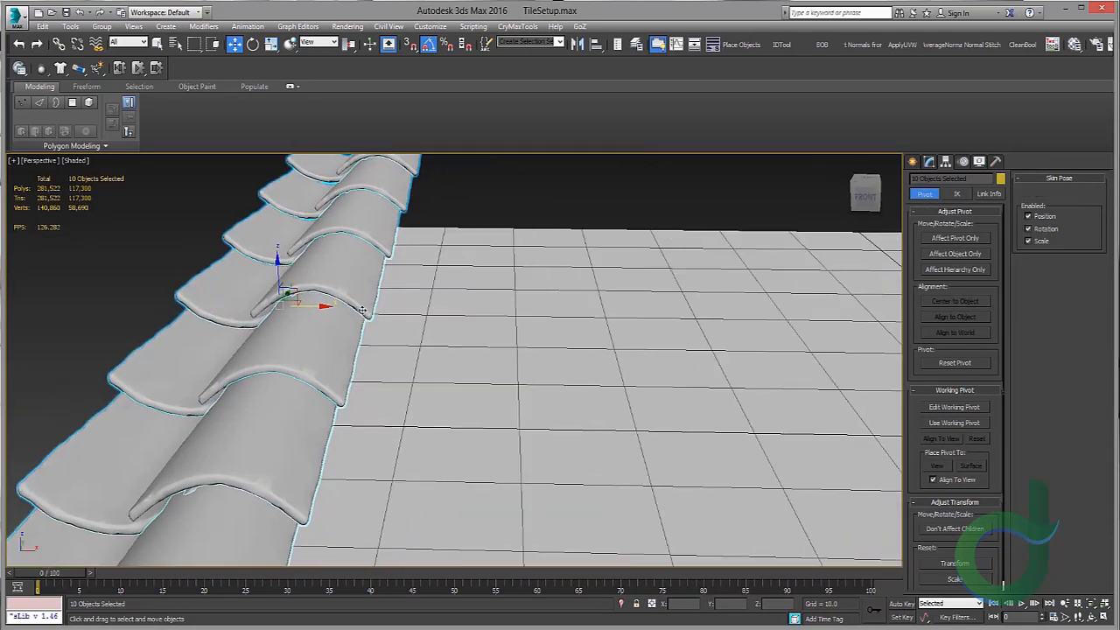
left_click_drag(324, 307, 457, 325, "shift")
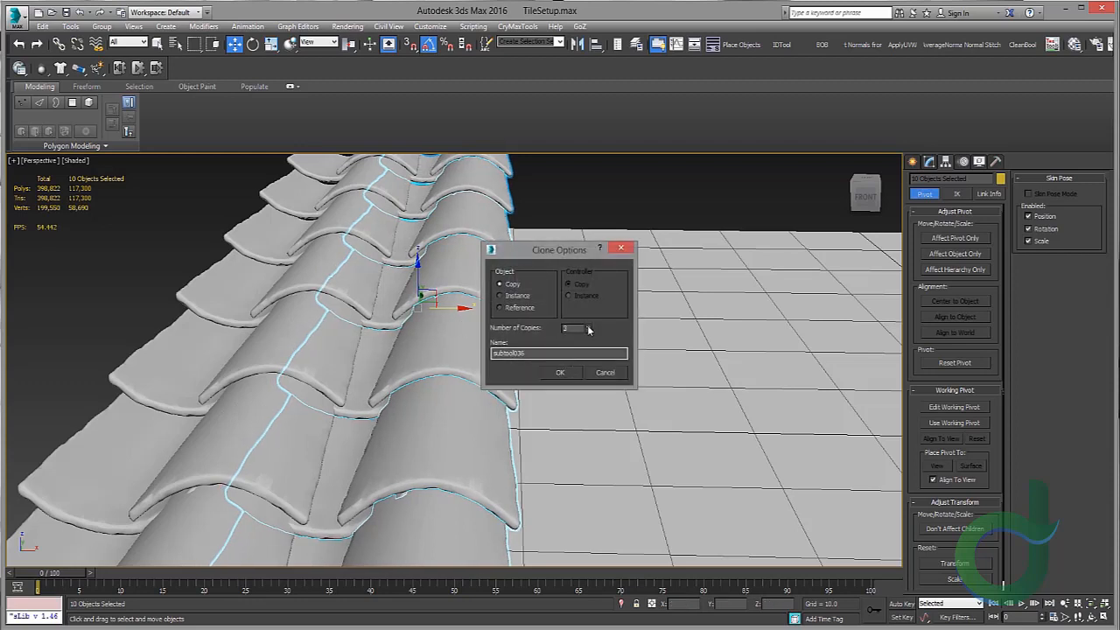
left_click(568, 373)
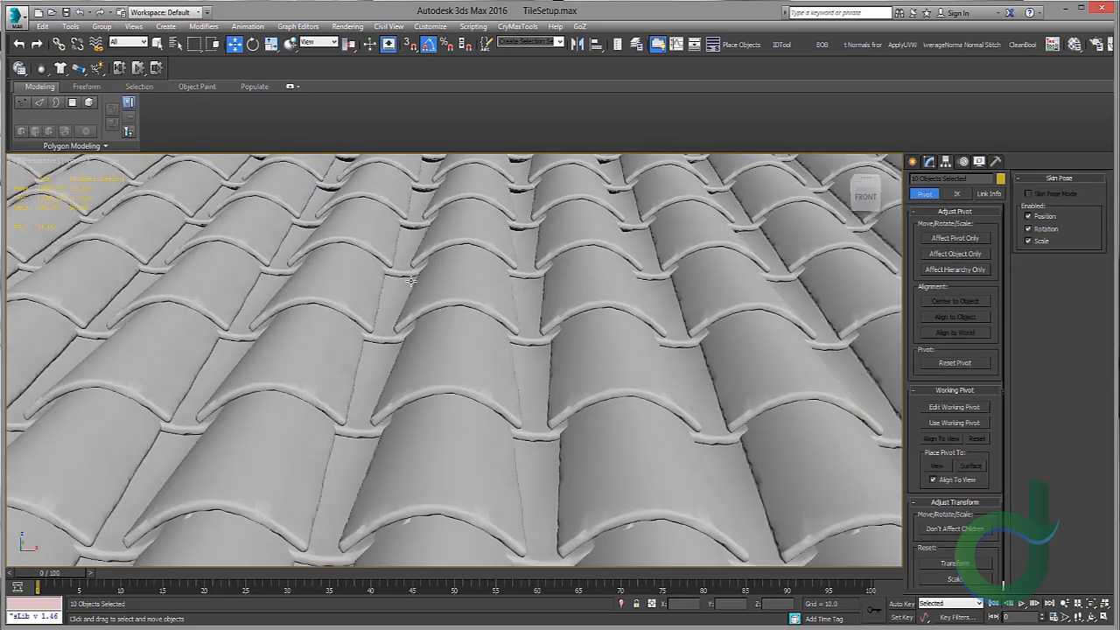
scroll(411, 281, "down", 5)
middle_click_drag(761, 297, 527, 282)
scroll(527, 284, "up", 5)
left_click(549, 286)
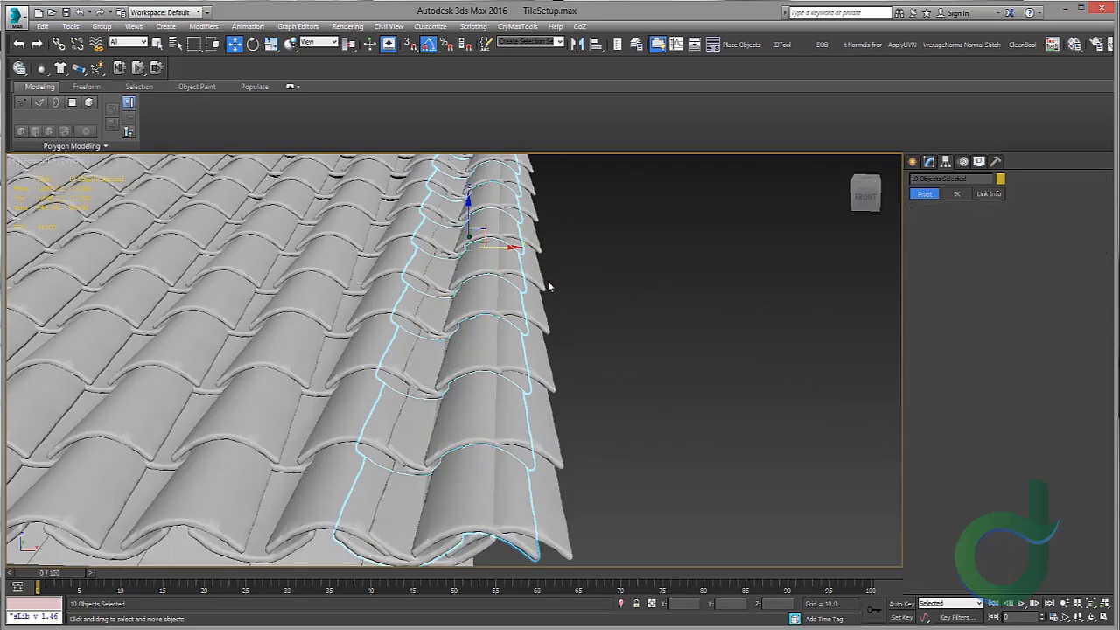
key("Delete")
Step: Orbit and zoom around the tiled roof to inspect the rows and their overlaps
middle_click_drag(473, 324, 494, 339)
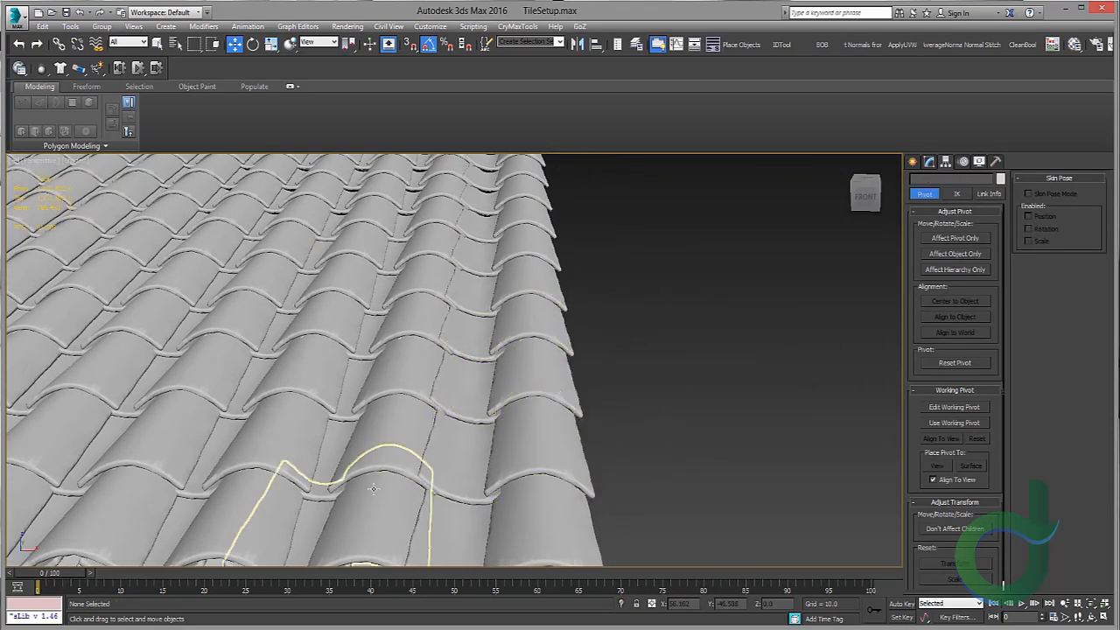
middle_click_drag(373, 488, 448, 398)
scroll(438, 290, "down", 4)
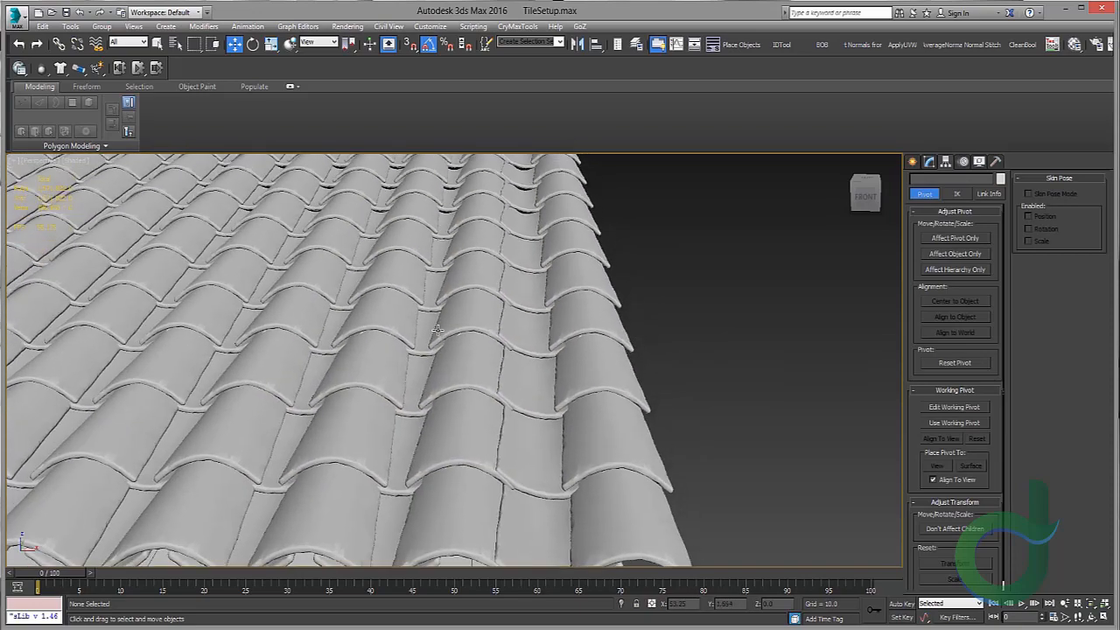
middle_click_drag(435, 232, 461, 245, "alt")
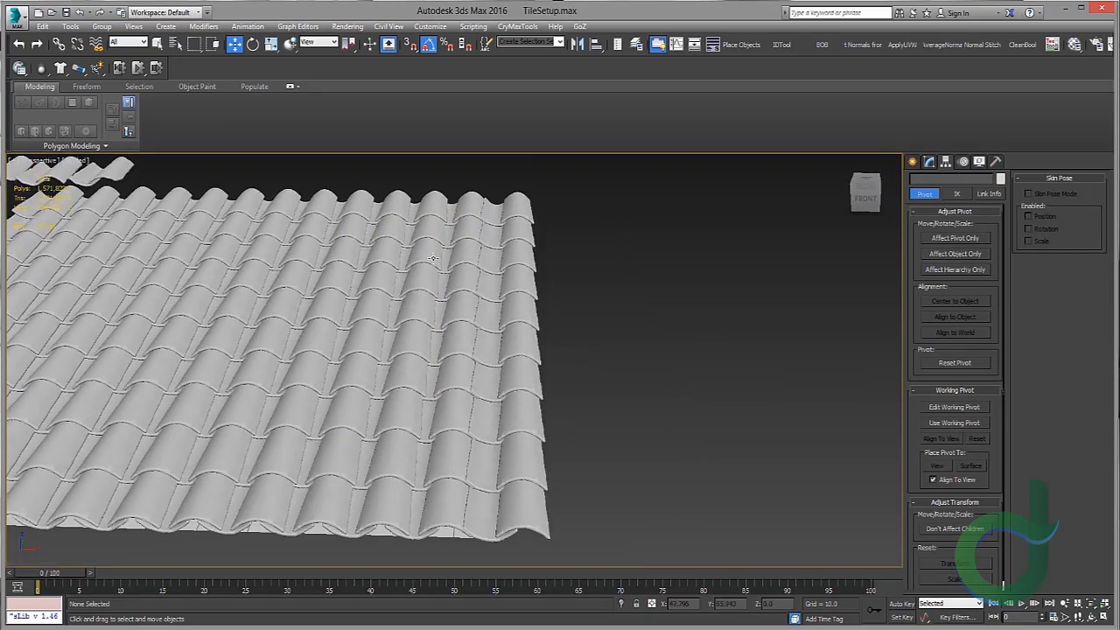
middle_click_drag(367, 278, 613, 228)
middle_click_drag(752, 341, 496, 273)
scroll(496, 273, "up", 4)
middle_click_drag(542, 385, 390, 350)
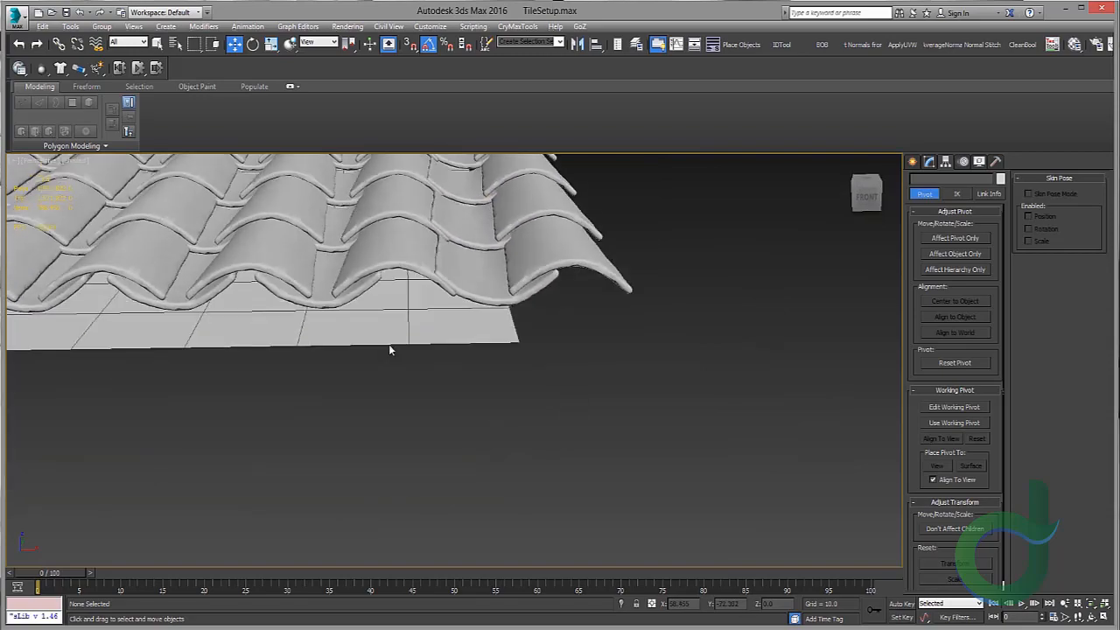
middle_click_drag(350, 265, 371, 282)
scroll(192, 270, "down", 5)
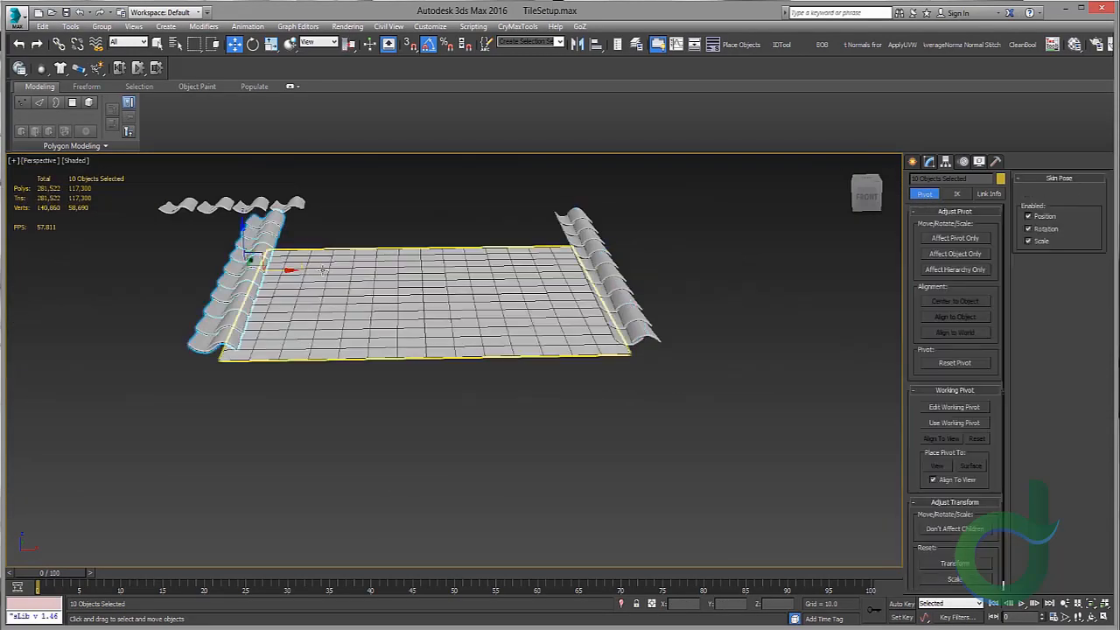
scroll(360, 297, "up", 4)
Step: Clone the left tile row across the plane again as 12 copies
middle_click_drag(360, 289, 695, 297, "alt")
scroll(365, 296, "up", 5)
scroll(384, 295, "down", 4)
scroll(360, 298, "up", 5)
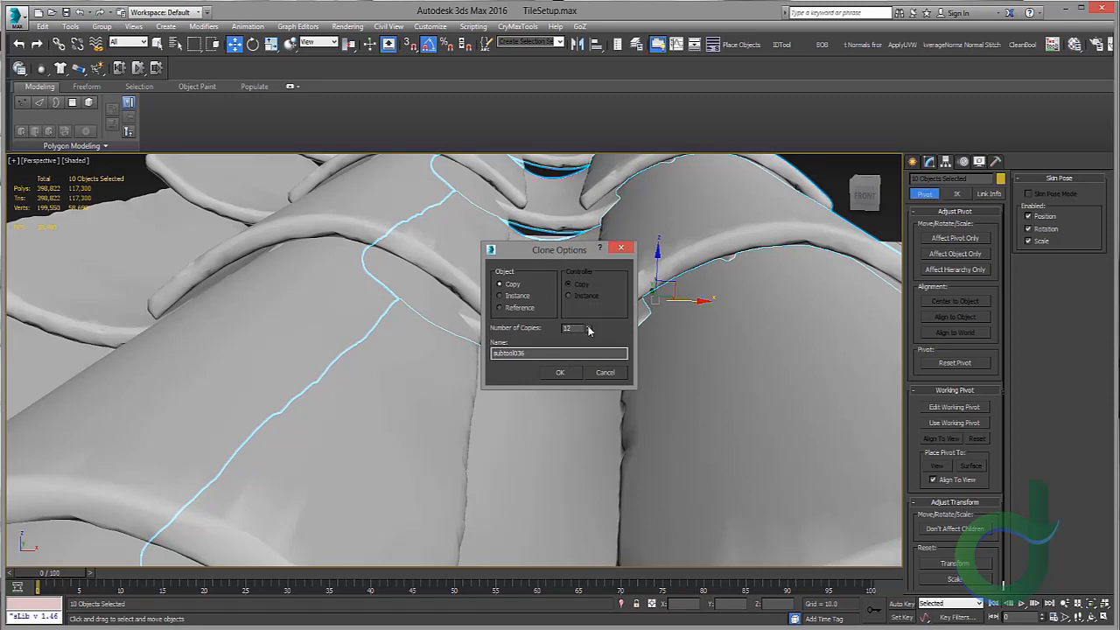
left_click(567, 373)
Step: Delete the outermost copied row, then undo the deletion and the cloning
scroll(600, 315, "down", 10)
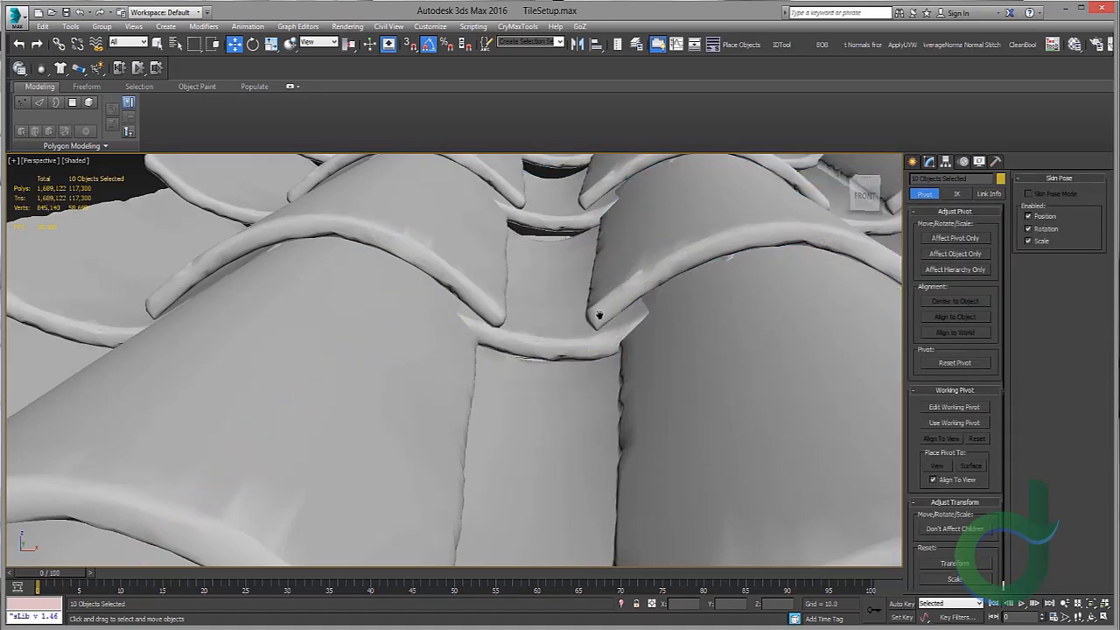
scroll(578, 301, "up", 3)
scroll(578, 301, "up", 5)
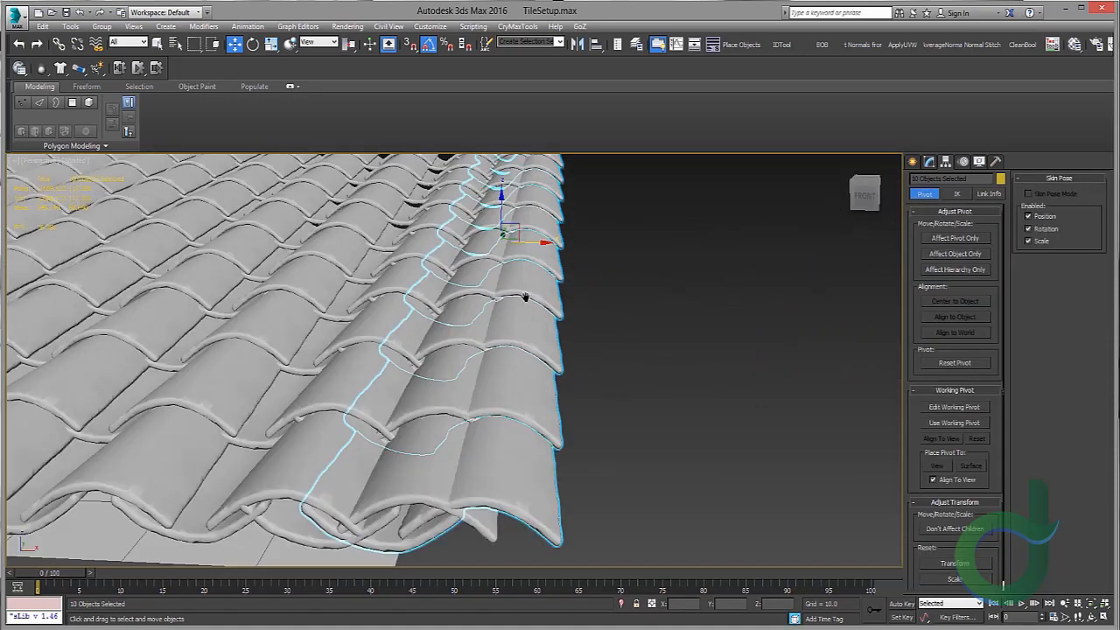
middle_click_drag(525, 300, 603, 276)
key("Delete")
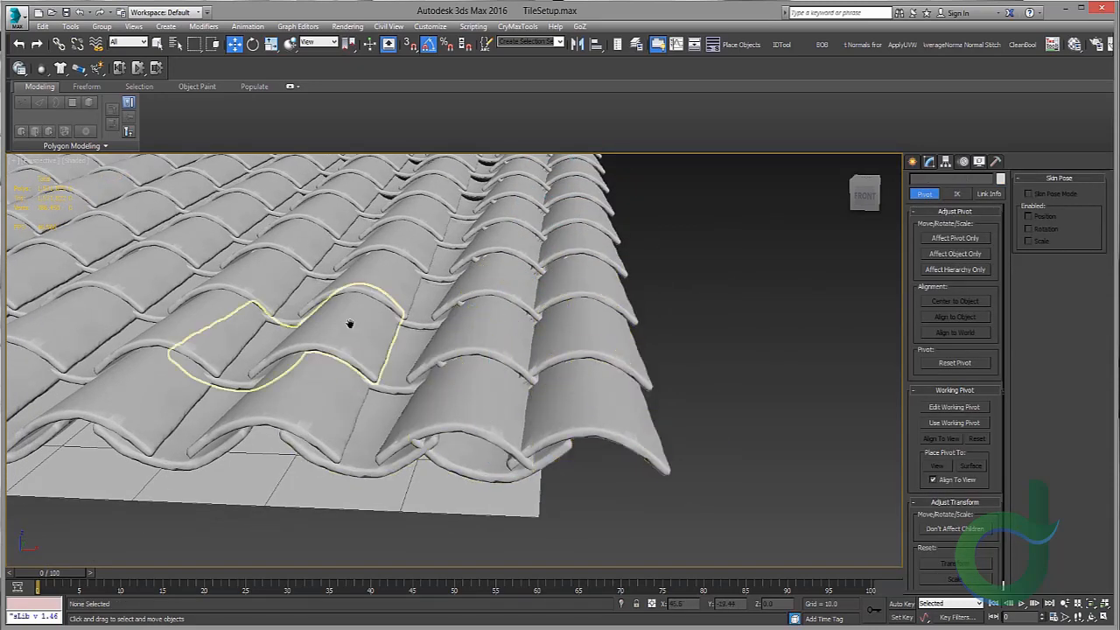
scroll(573, 308, "down", 8)
key("ctrl+z")
key("ctrl+z")
Step: Clone the tile row across the plane as 11 copies and undo it
scroll(422, 298, "up", 15)
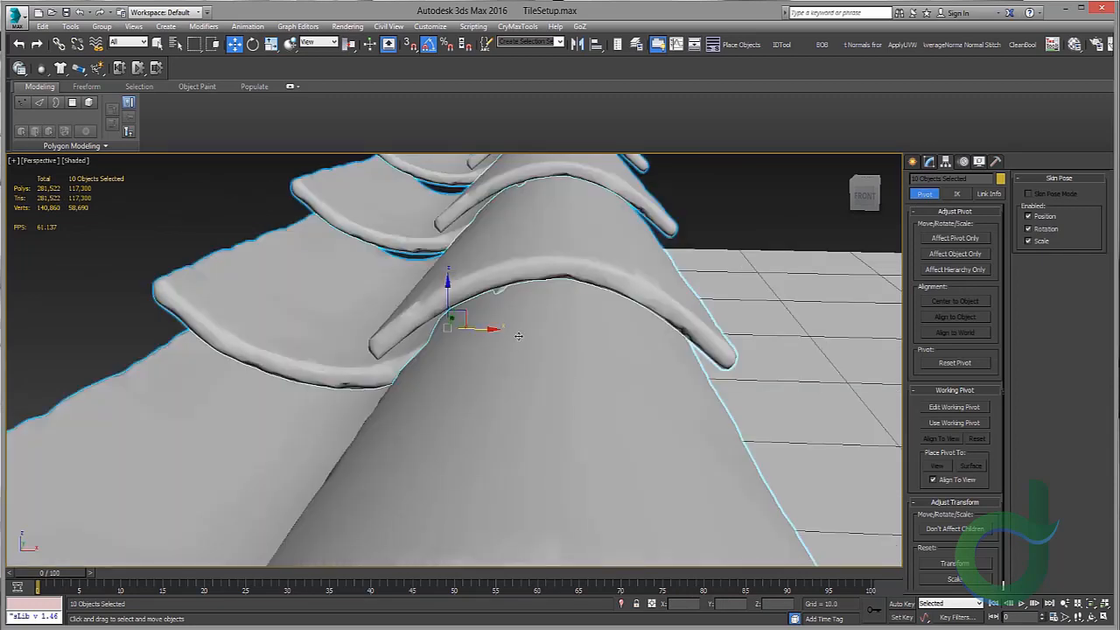
mouse_move(363, 295)
left_mouse_down("shift")
mouse_move(569, 297)
mouse_move(785, 327)
left_mouse_up("shift")
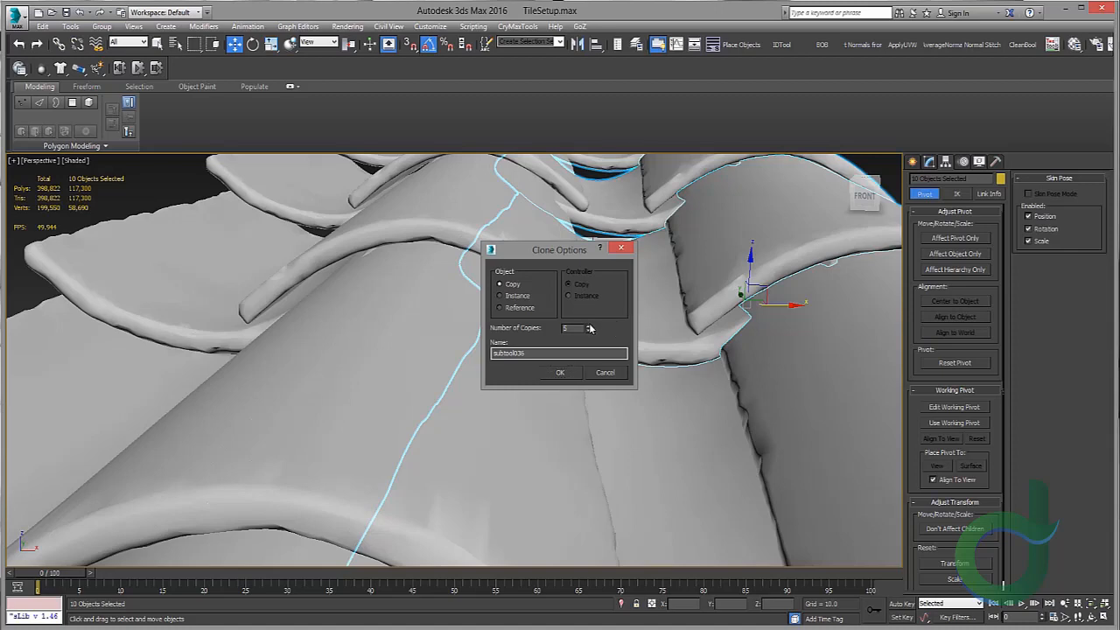
left_click(572, 377)
scroll(689, 315, "down", 15)
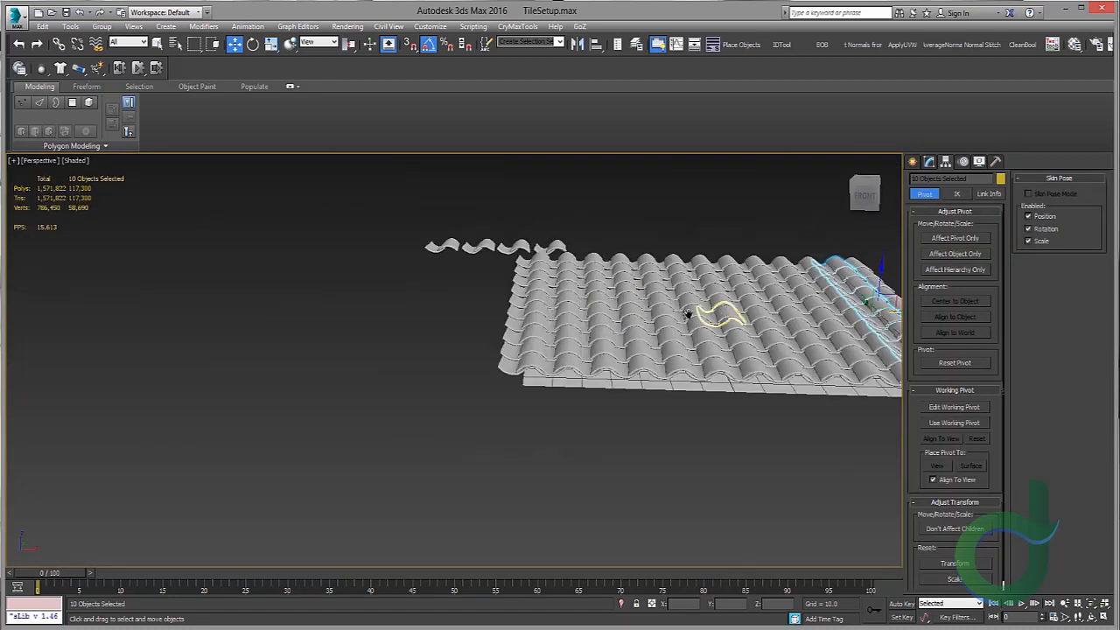
middle_click_drag(689, 315, 560, 287)
scroll(518, 294, "up", 6)
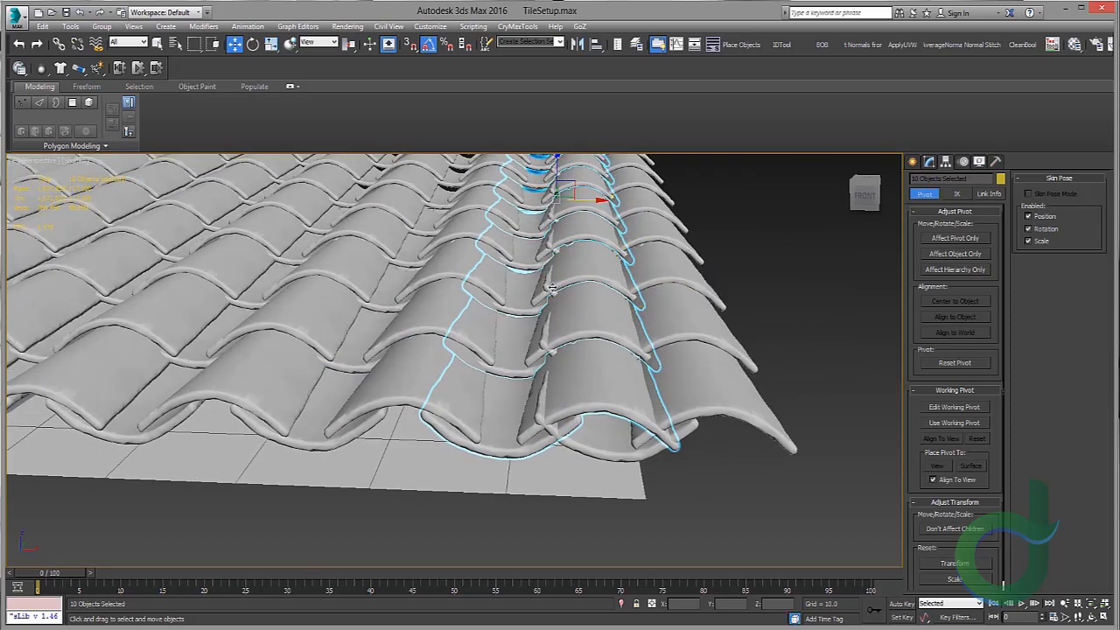
mouse_move(298, 266)
middle_mouse_down()
mouse_move(517, 276)
mouse_move(459, 237)
middle_mouse_up()
key("ctrl+z")
Step: Clone the left tile row across the plane as 11 copies
scroll(477, 265, "up", 8)
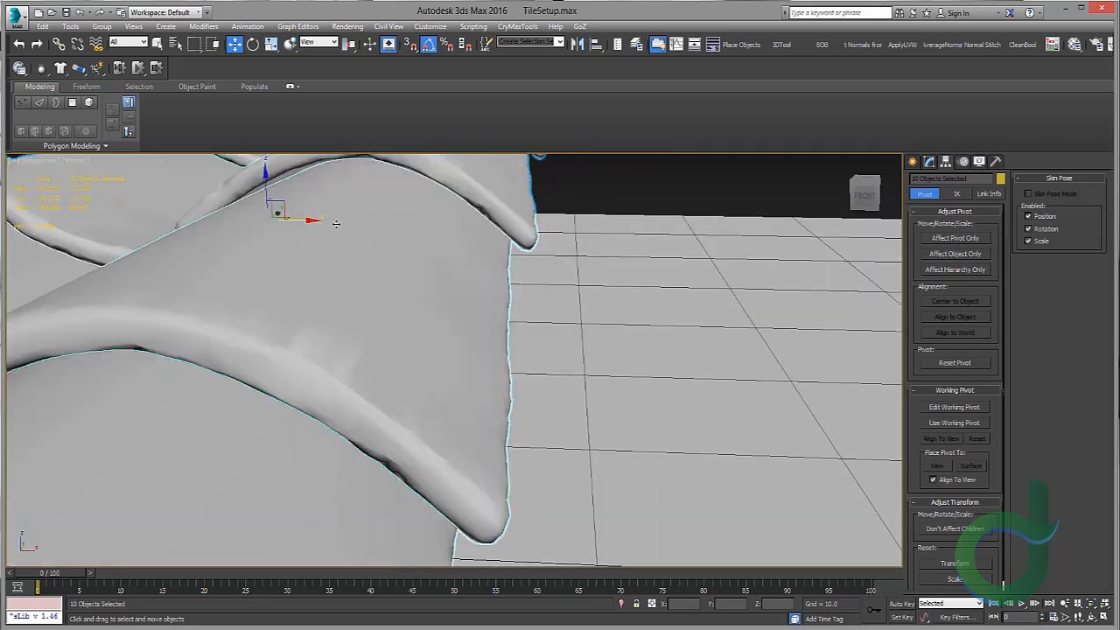
scroll(336, 224, "down", 6)
left_click_drag(411, 213, 569, 198, "shift")
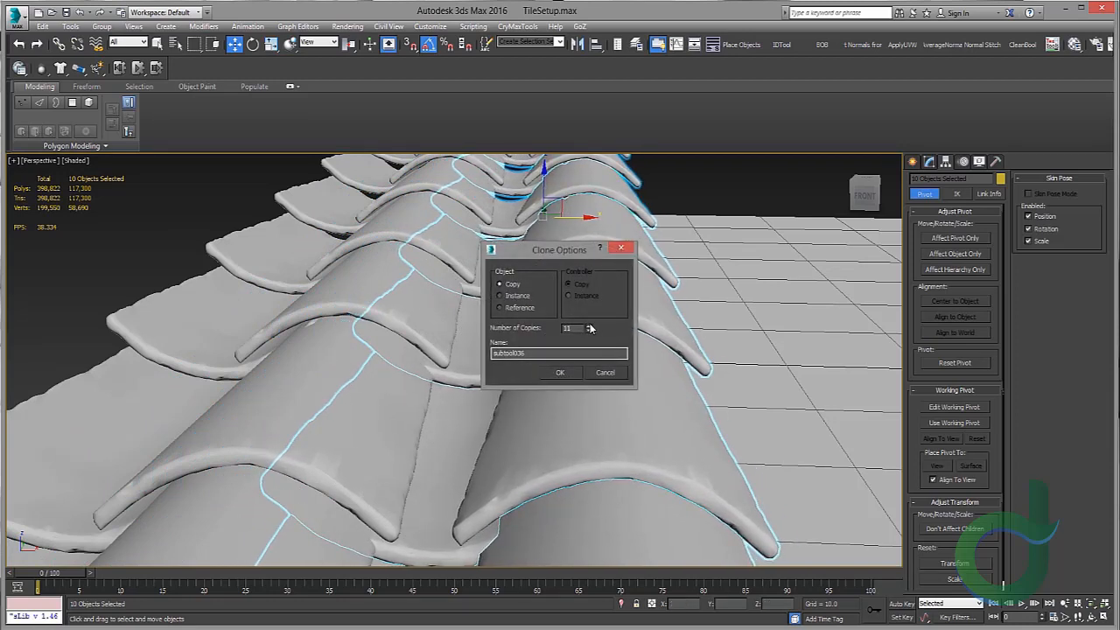
left_click(561, 371)
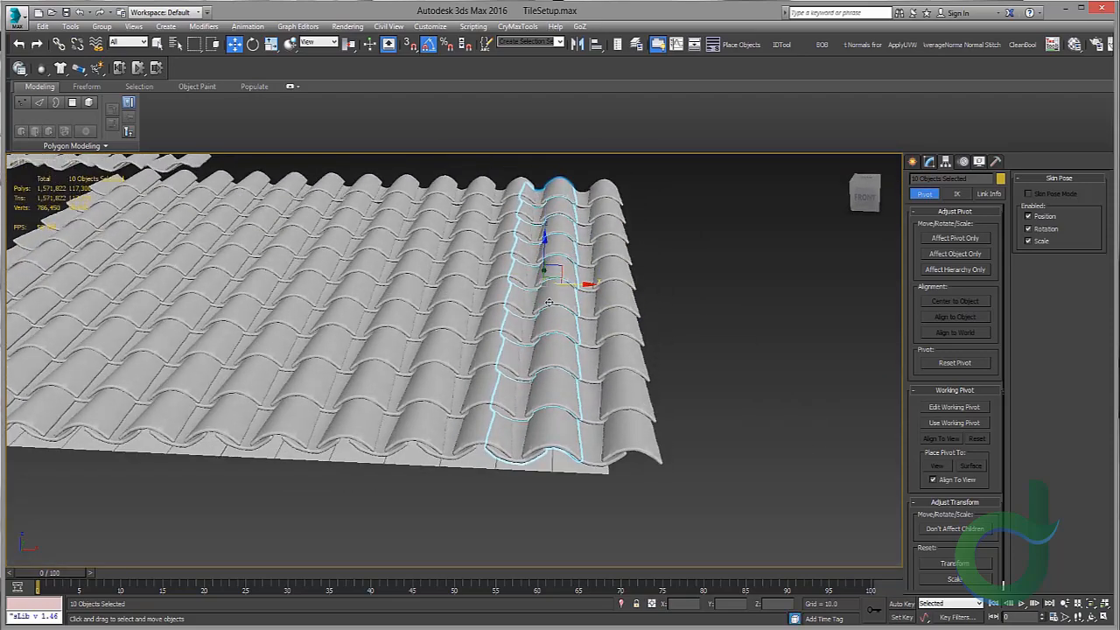
Step: Nudge the outermost cloned row slightly to align it with its neighbour
middle_click_drag(554, 303, 501, 222, "alt")
scroll(563, 303, "up", 5)
scroll(563, 303, "down", 5)
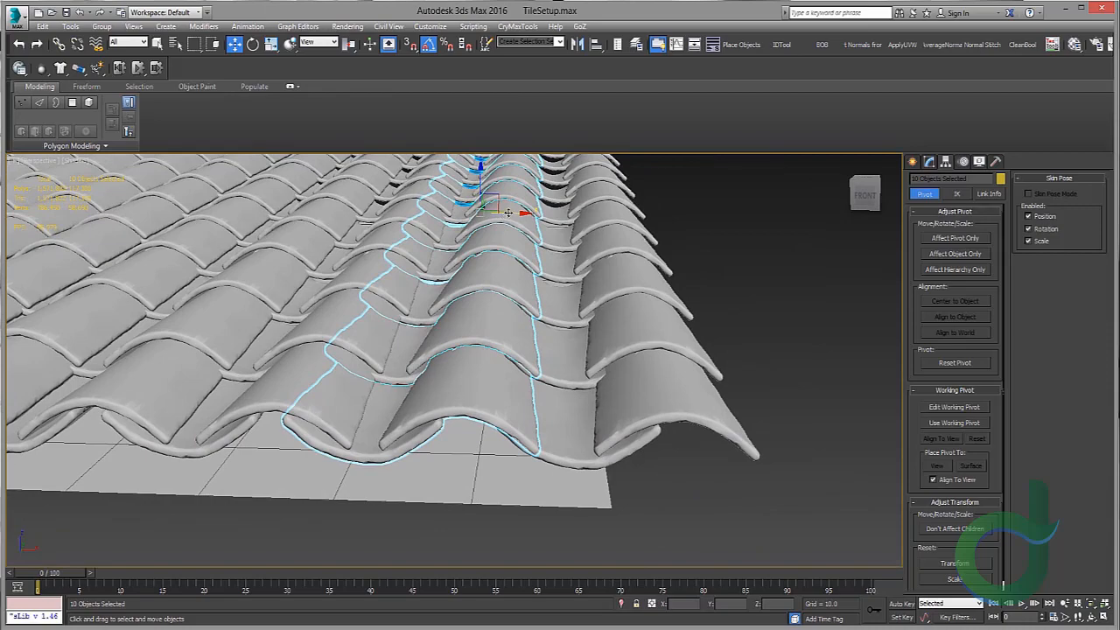
left_click_drag(507, 212, 523, 216)
middle_click_drag(522, 216, 503, 200, "alt")
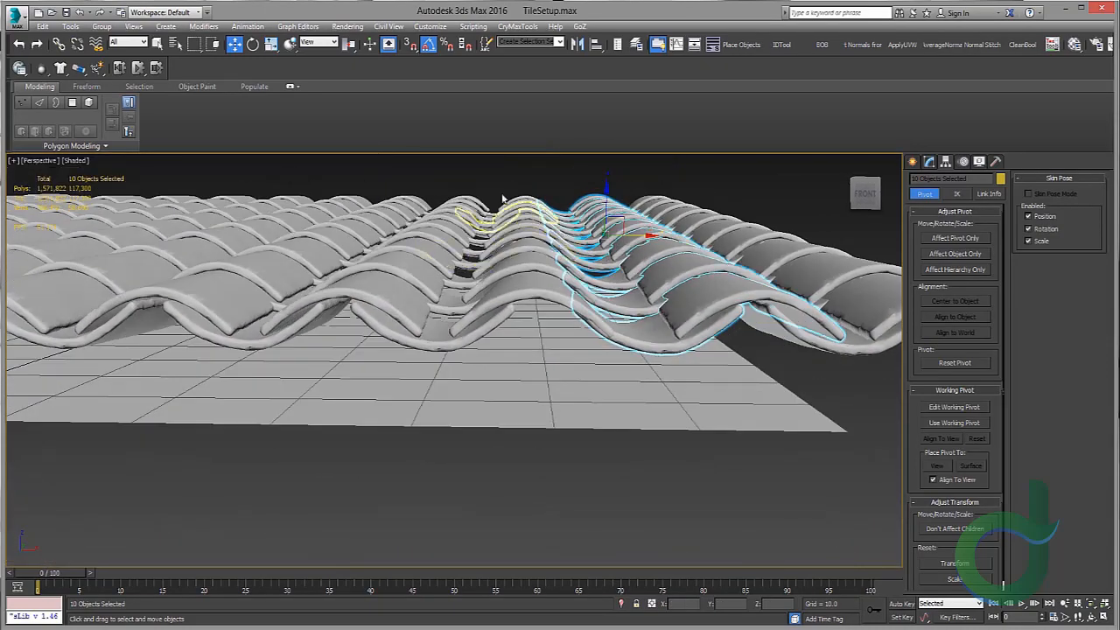
left_click_drag(534, 295, 537, 301)
middle_click_drag(548, 343, 525, 324, "alt")
left_click(483, 415)
left_click(484, 451)
right_click(483, 450)
left_click(525, 376)
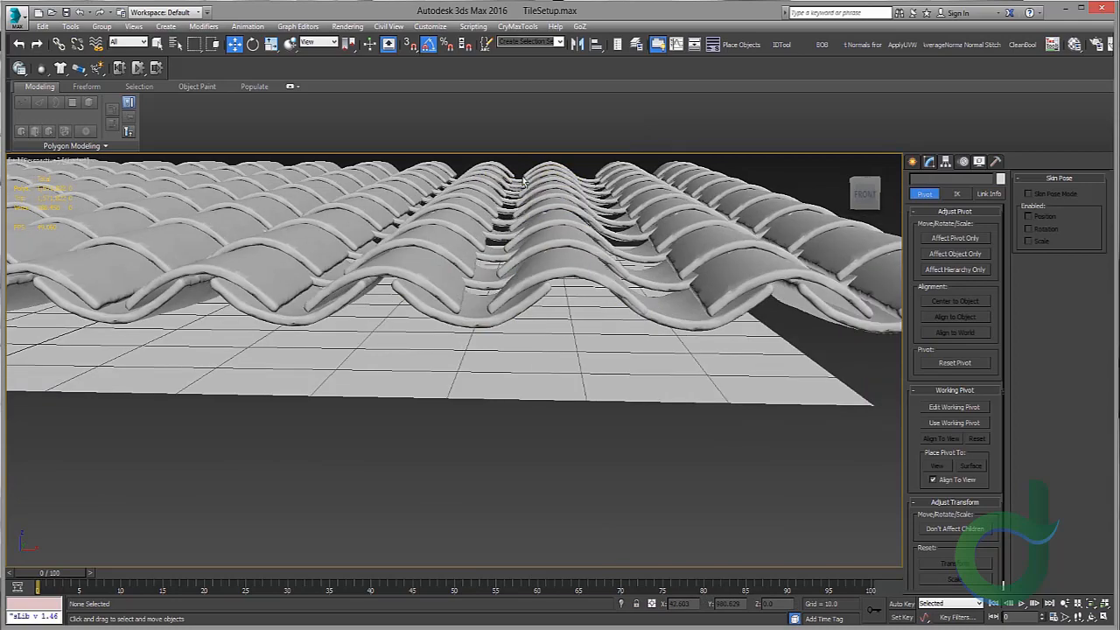
Step: Select another tile row and shift it slightly sideways to tighten the overlap between rows
left_click(552, 275)
middle_click_drag(552, 274, 545, 281, "alt")
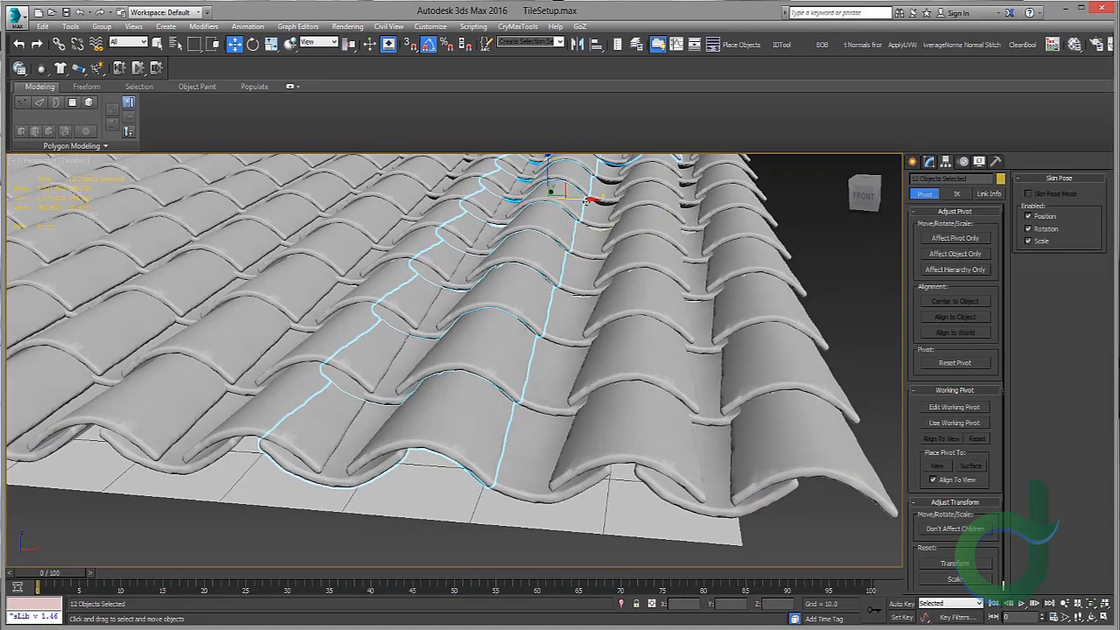
middle_click_drag(590, 214, 592, 302)
left_click_drag(692, 166, 652, 236, "alt")
middle_click_drag(653, 240, 692, 166)
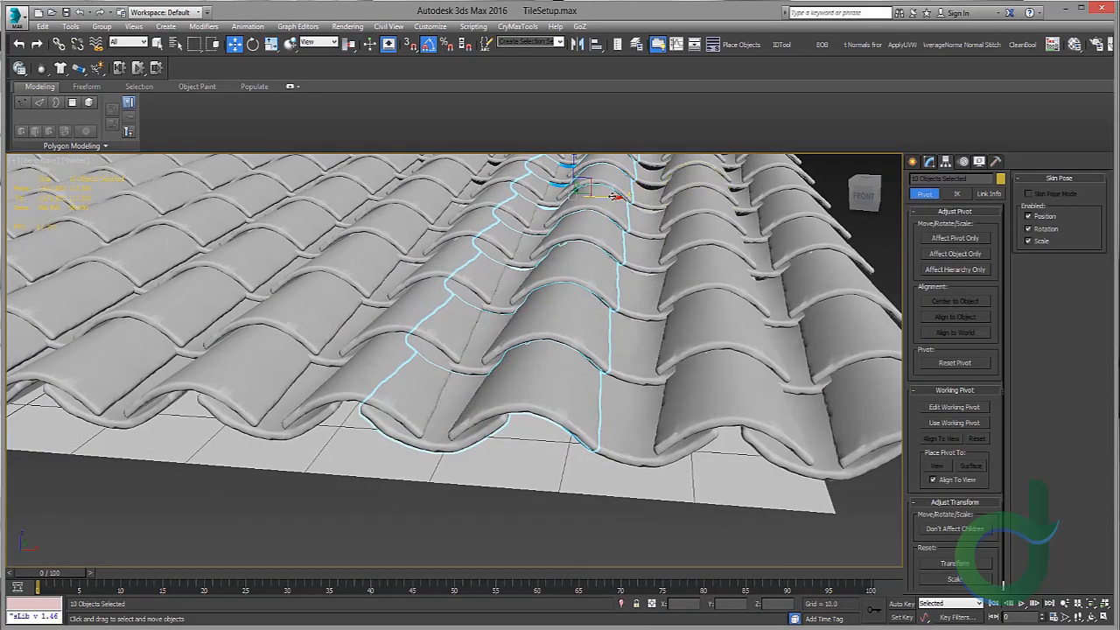
left_click_drag(615, 196, 629, 197)
middle_click_drag(595, 257, 458, 243, "alt")
scroll(473, 399, "up", 2)
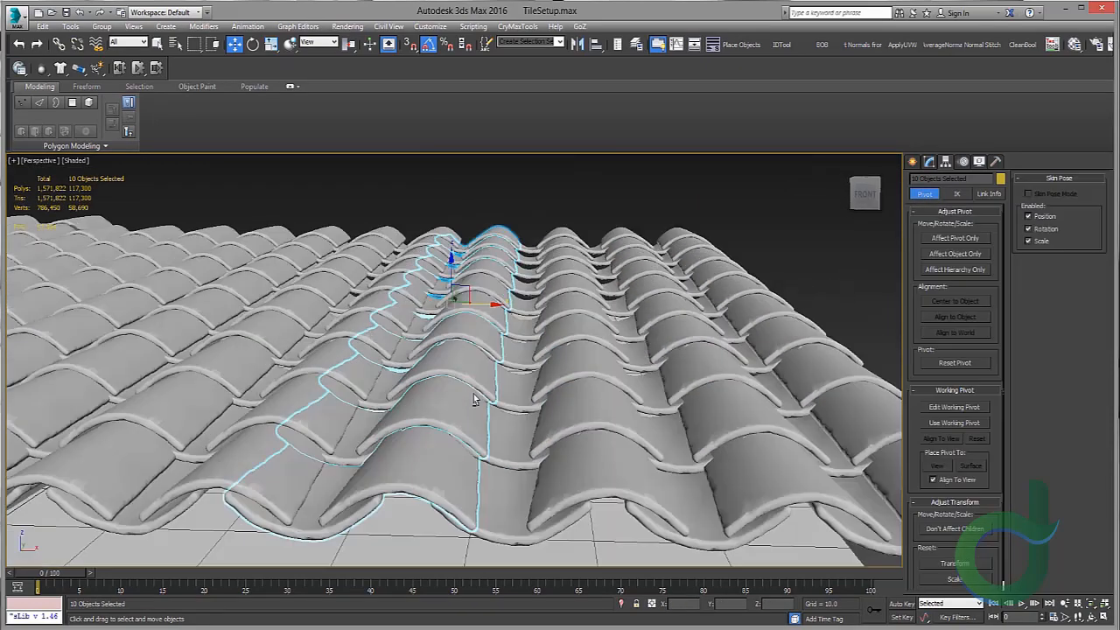
left_click_drag(471, 304, 481, 305)
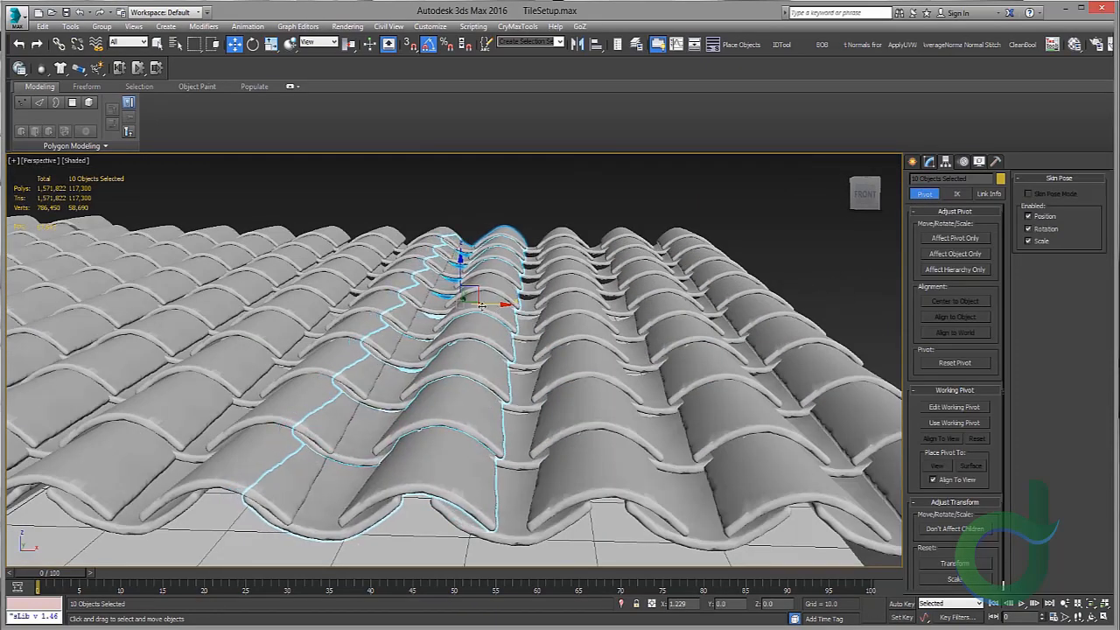
middle_click_drag(481, 305, 542, 180, "alt")
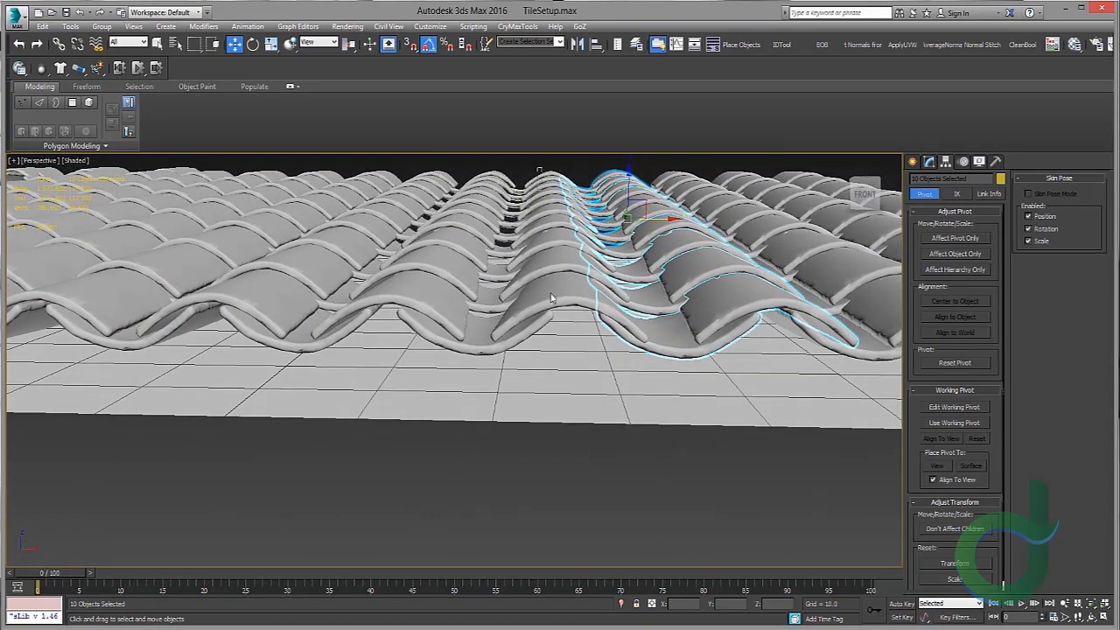
Step: Select the middle tile row and nudge it slightly sideways so it lines up with the neighbouring rows
middle_click_drag(551, 298, 516, 192, "alt")
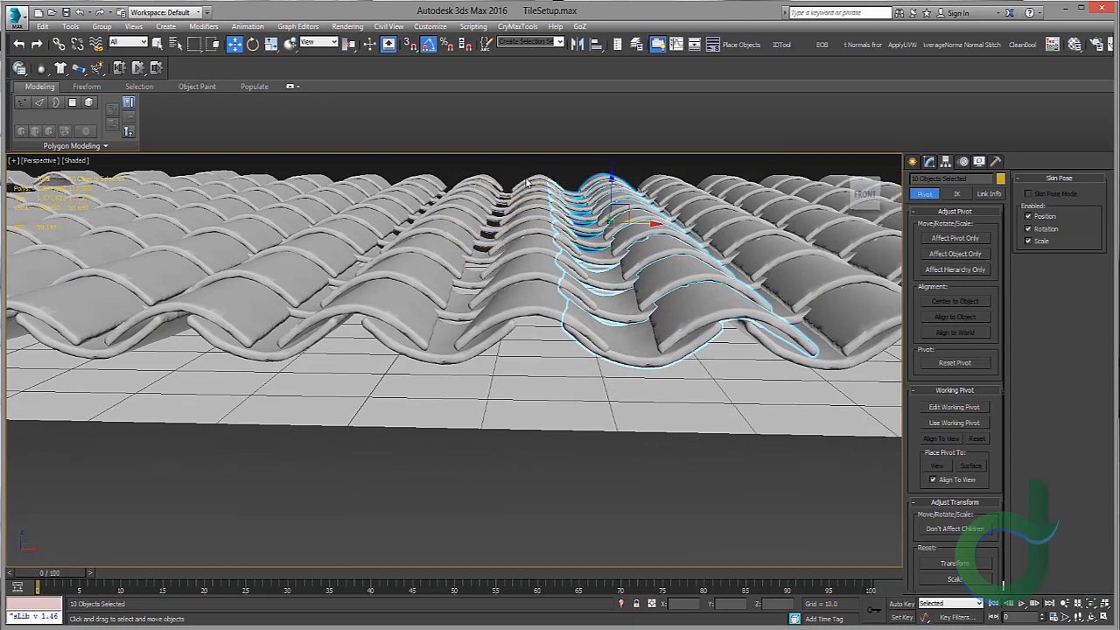
middle_click_drag(523, 247, 538, 160, "alt")
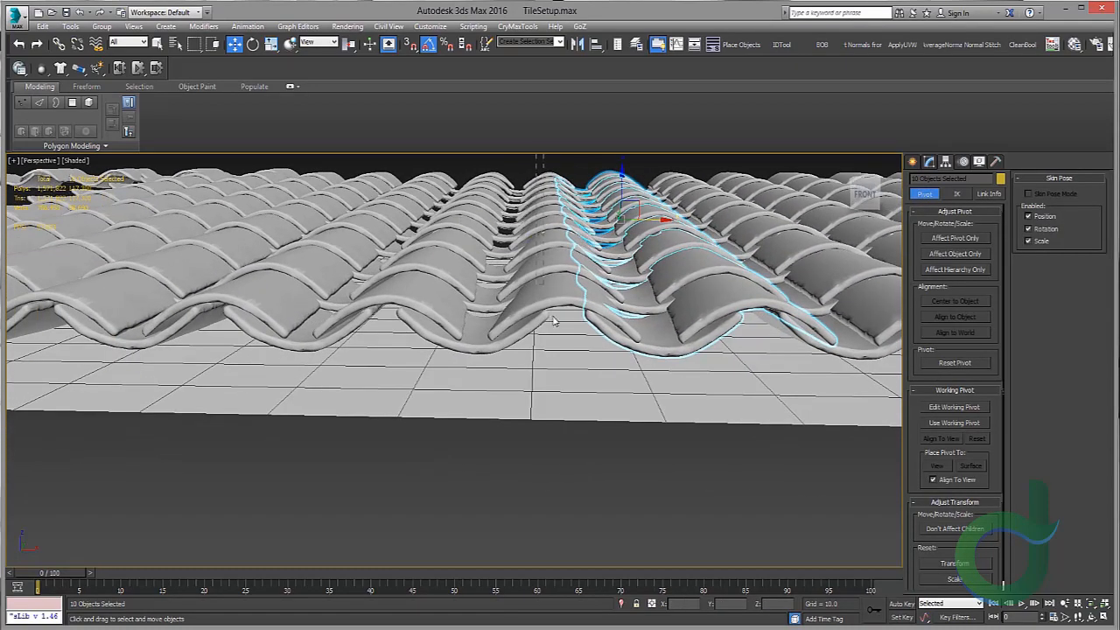
left_click_drag(553, 321, 555, 325)
middle_click_drag(575, 250, 535, 292)
left_click_drag(523, 267, 536, 268)
middle_click_drag(537, 268, 623, 238)
left_click_drag(545, 167, 568, 385)
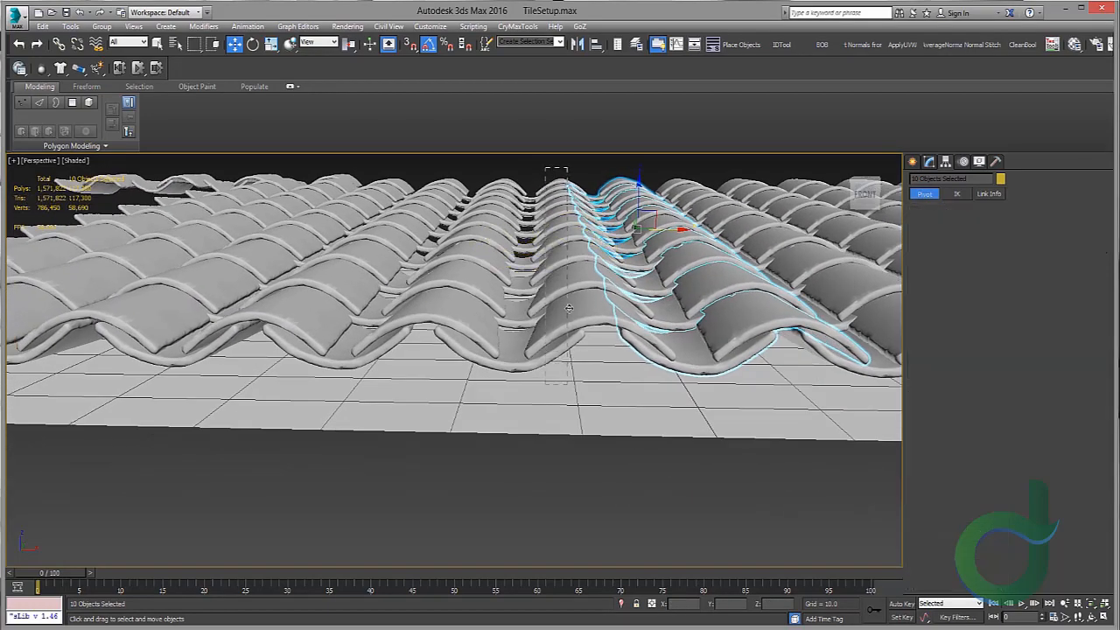
middle_click_drag(567, 308, 528, 166, "alt")
left_click_drag(525, 359, 526, 360)
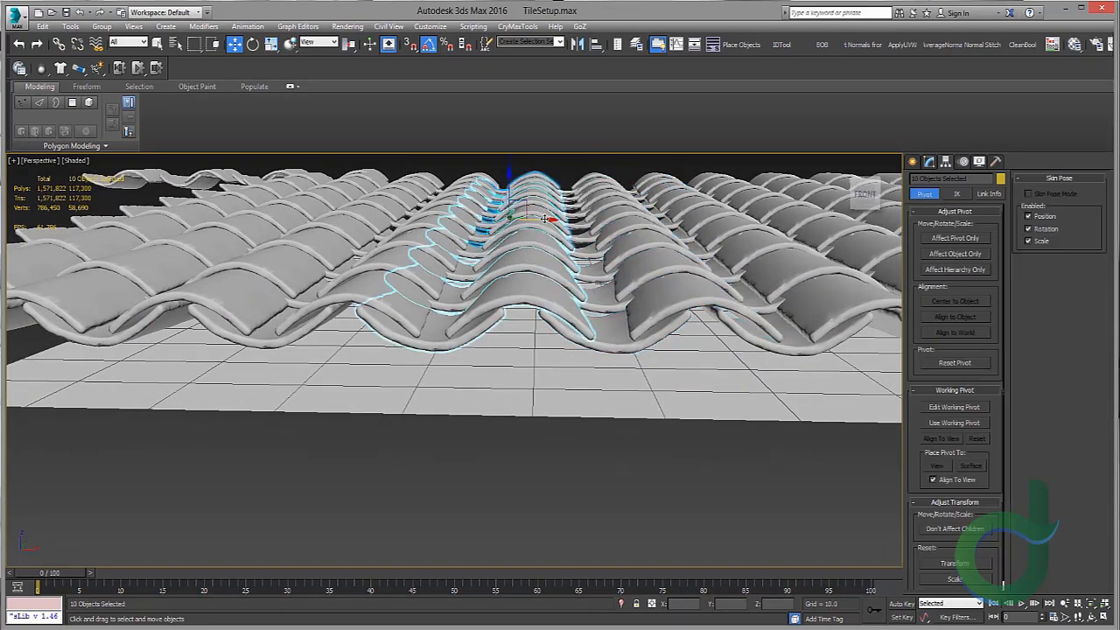
left_click_drag(545, 220, 549, 220)
Step: Deselect everything and inspect the whole tile layout on the plane from above
left_click(580, 436)
scroll(581, 424, "down", 5)
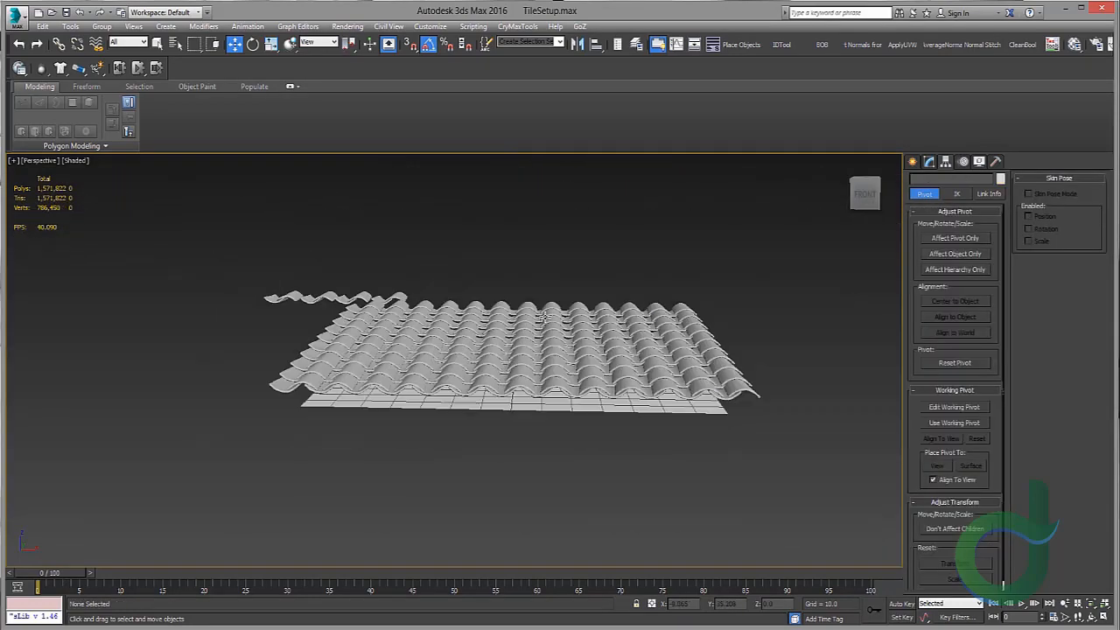
middle_click_drag(564, 350, 618, 303, "alt")
scroll(574, 425, "up", 4)
scroll(618, 303, "down", 4)
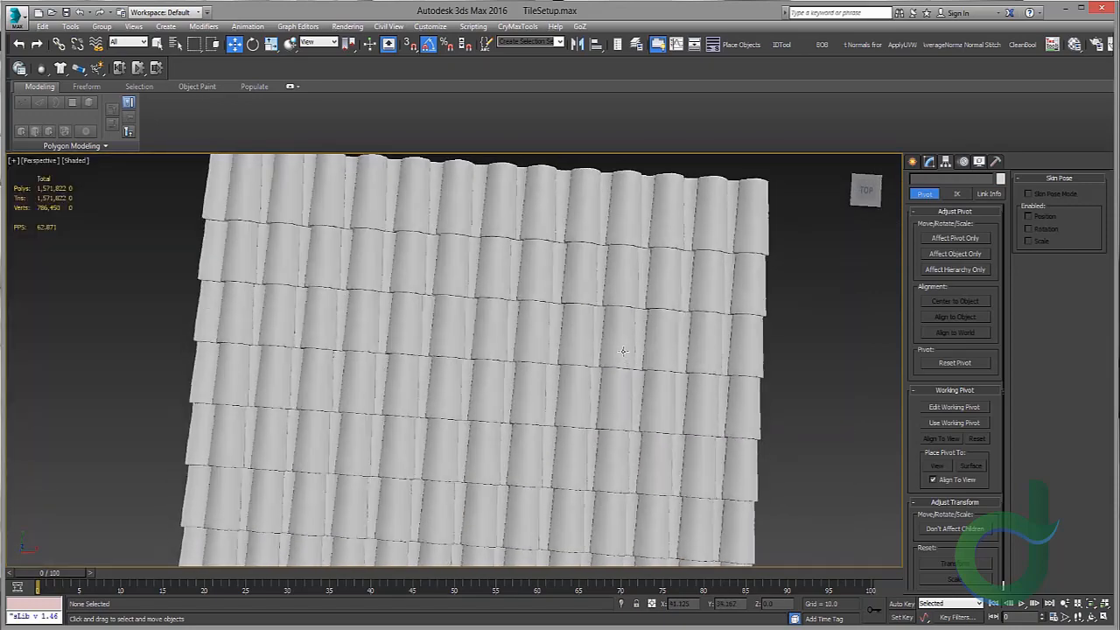
middle_click_drag(531, 392, 492, 285)
scroll(467, 318, "down", 4)
scroll(482, 289, "down", 3)
scroll(376, 323, "up", 6)
scroll(408, 306, "down", 6)
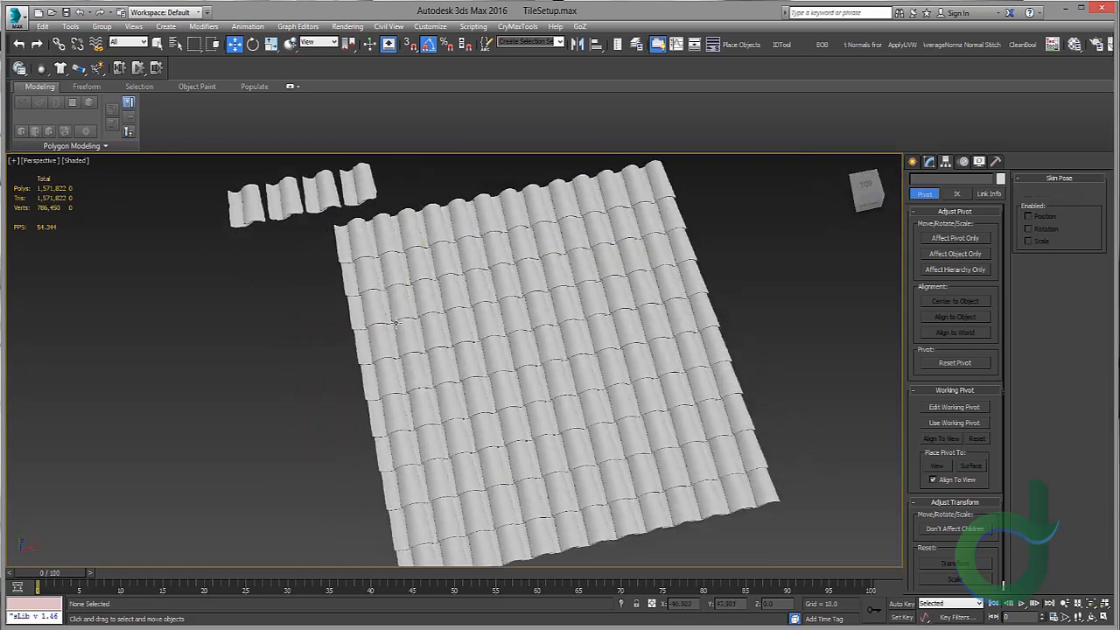
middle_click_drag(472, 244, 429, 263, "alt")
middle_click_drag(390, 376, 376, 262)
scroll(409, 337, "down", 3)
scroll(535, 314, "up", 6)
scroll(536, 314, "down", 3)
left_click_drag(536, 280, 545, 265, "alt")
scroll(545, 265, "down", 3)
middle_click_drag(545, 266, 463, 284, "alt")
scroll(510, 353, "up", 4)
scroll(509, 353, "down", 4)
scroll(509, 352, "up", 3)
scroll(432, 279, "down", 6)
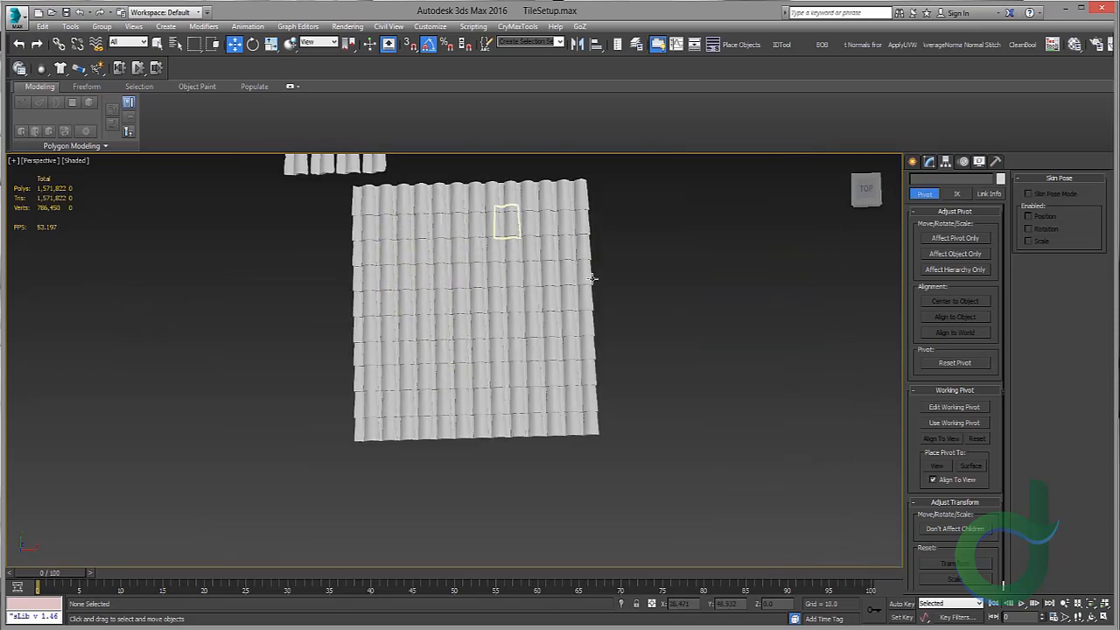
middle_click_drag(516, 262, 525, 296)
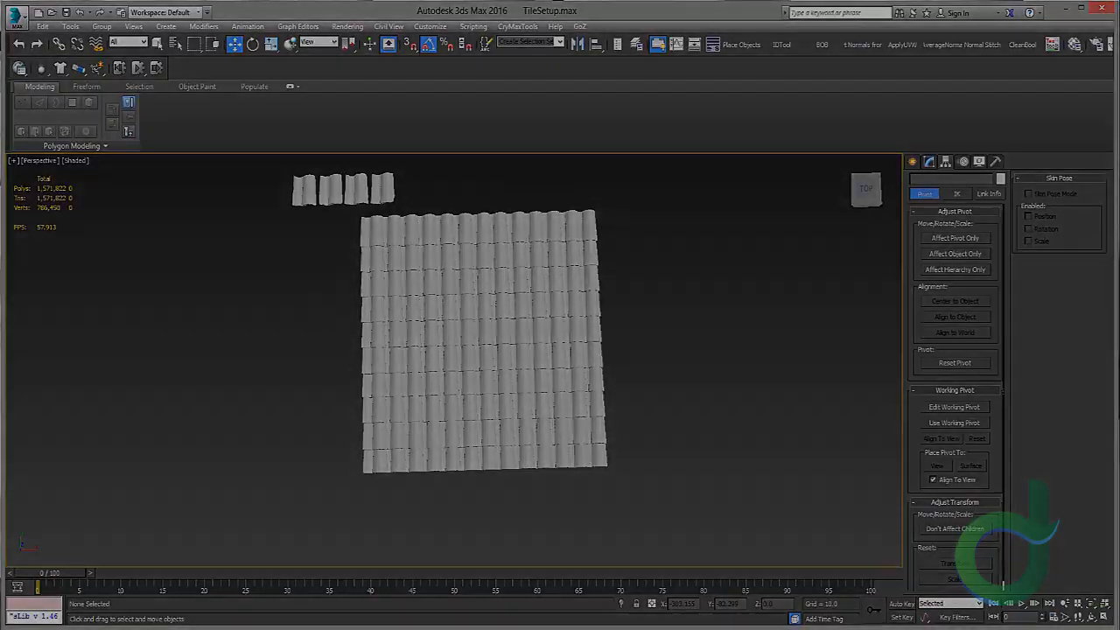